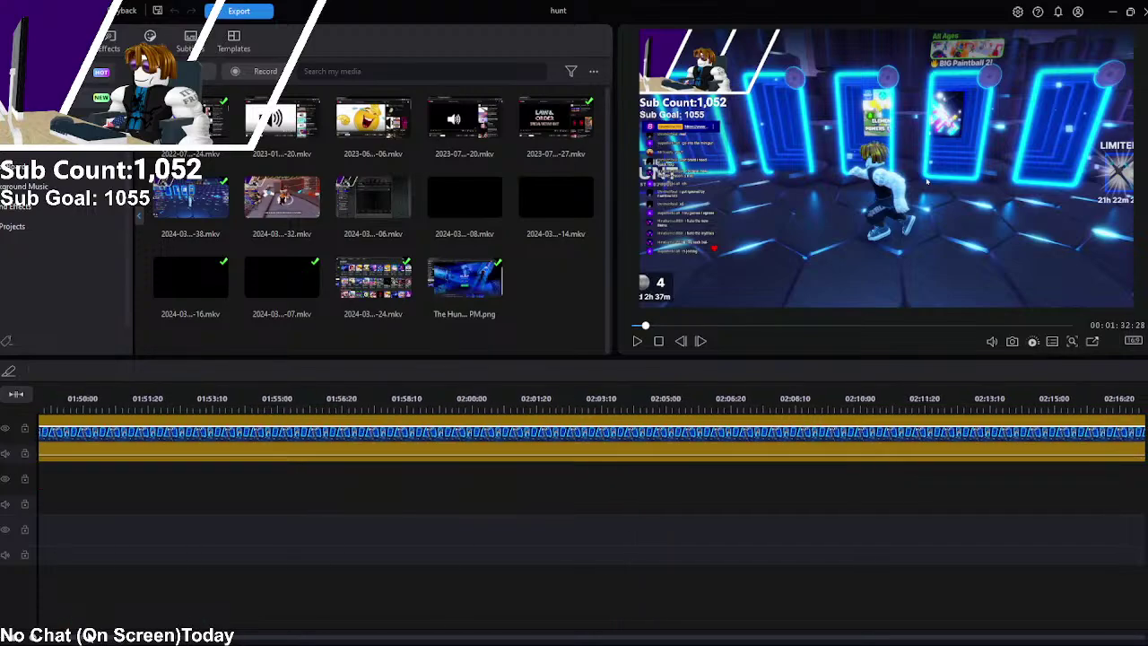
Step: Return the playhead to the start of the timeline and play back the project
scroll(120, 625, right, 10)
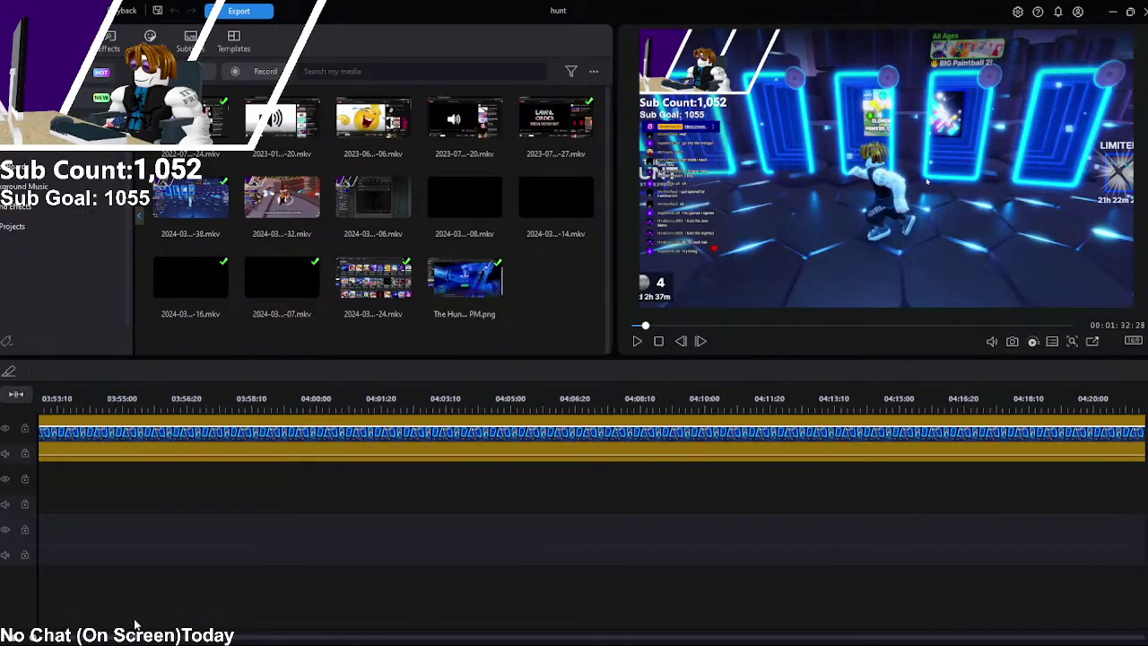
scroll(74, 619, left, 20)
scroll(73, 619, left, 20)
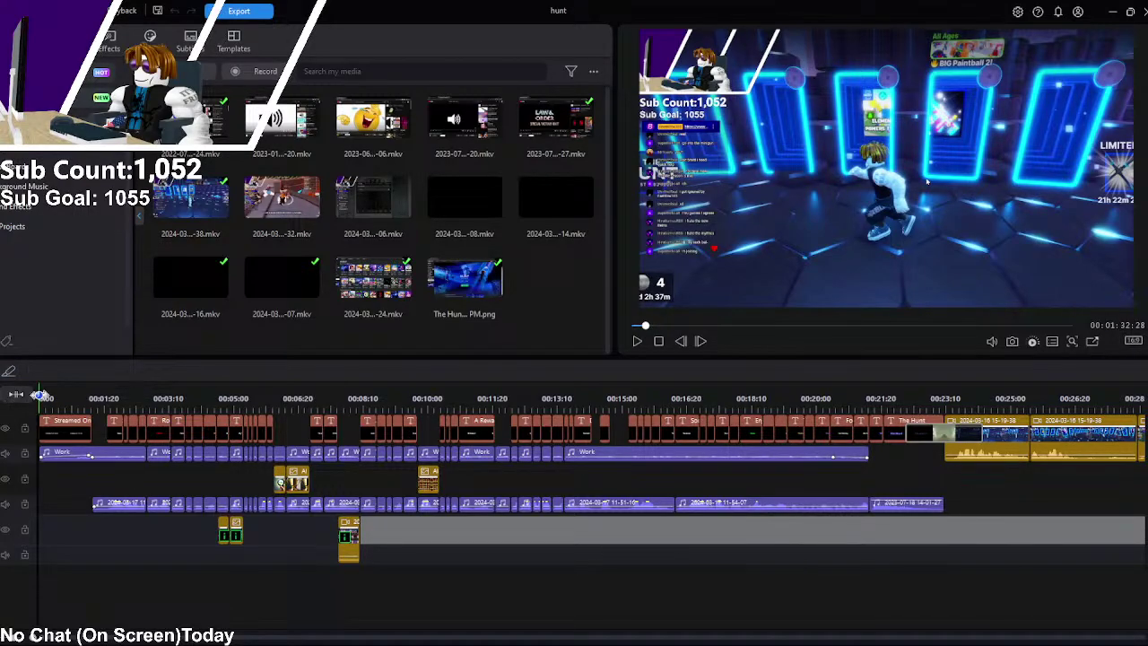
click(40, 395)
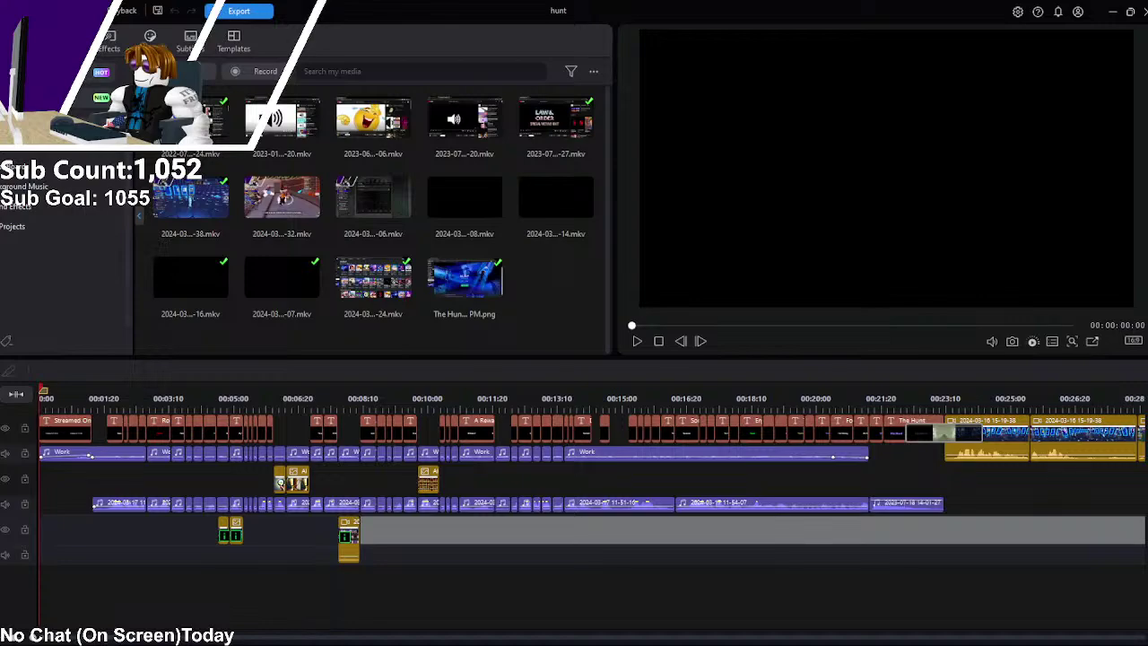
click(638, 344)
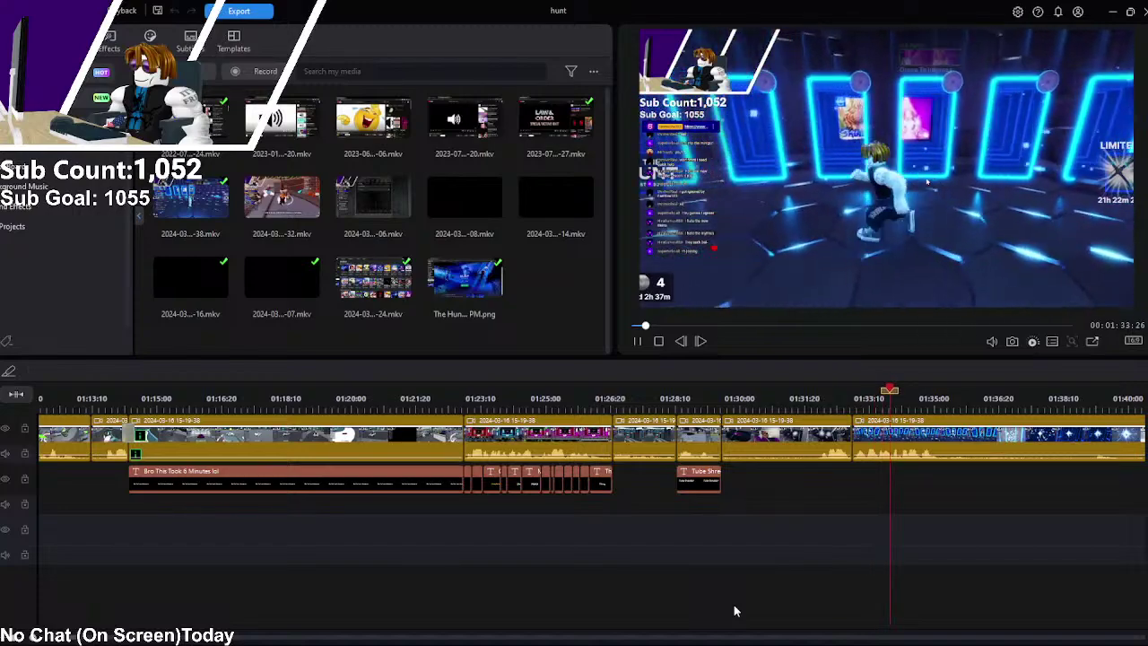
Step: Stop playback and split the gameplay clip on the main video track at 00:01:35:04
key(space)
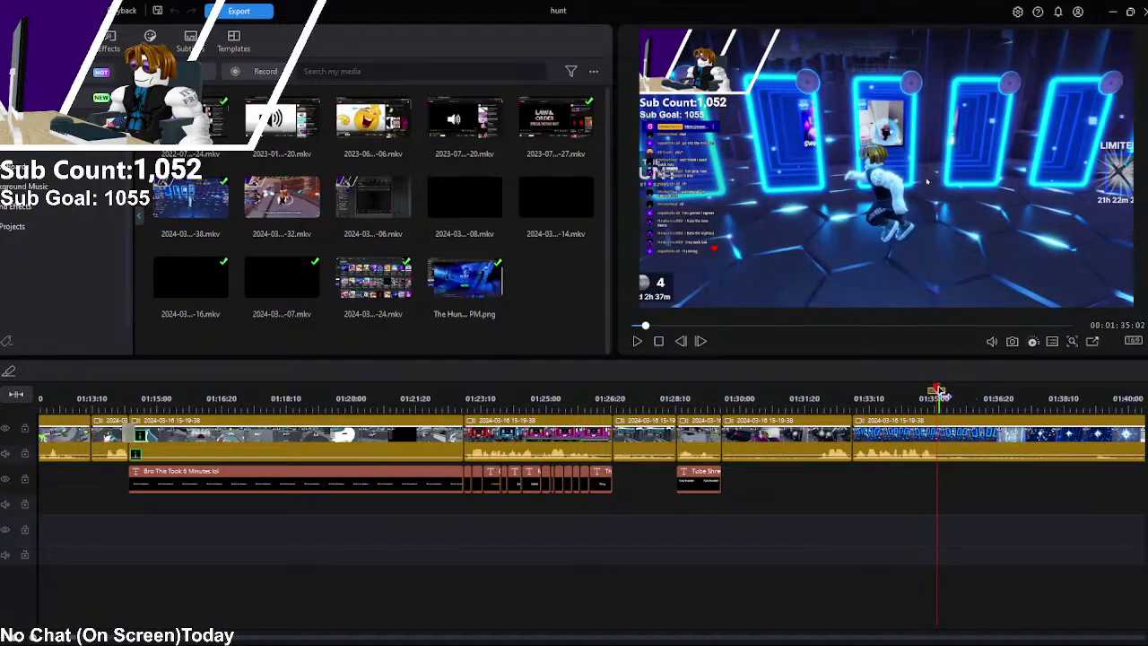
drag(938, 396, 944, 399)
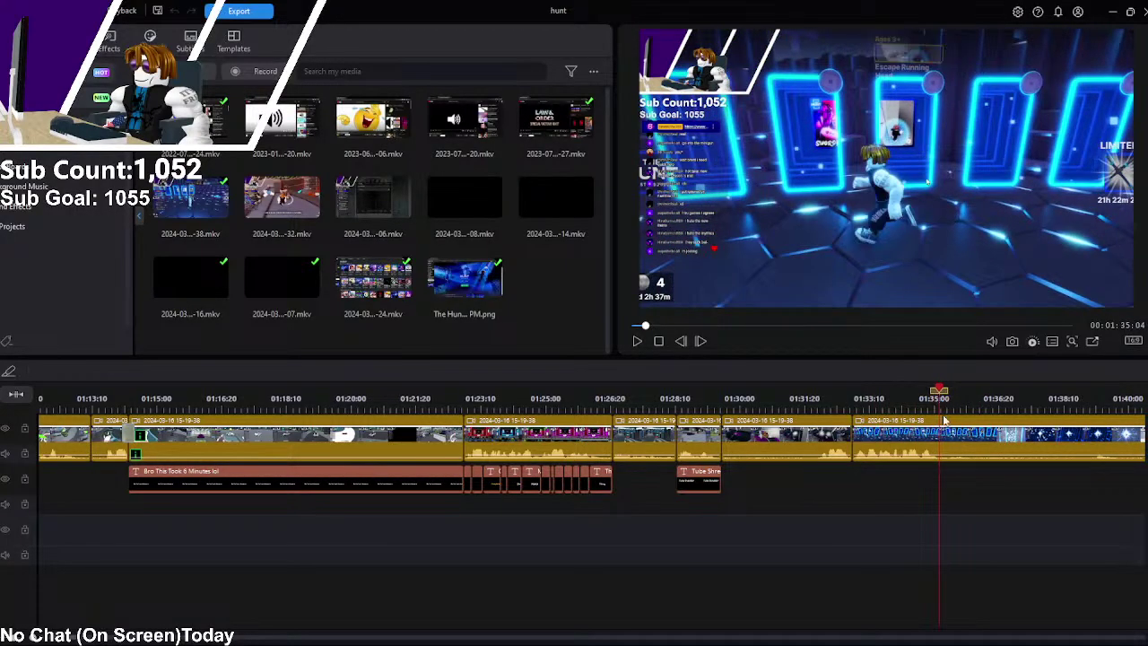
click(943, 414)
click(10, 370)
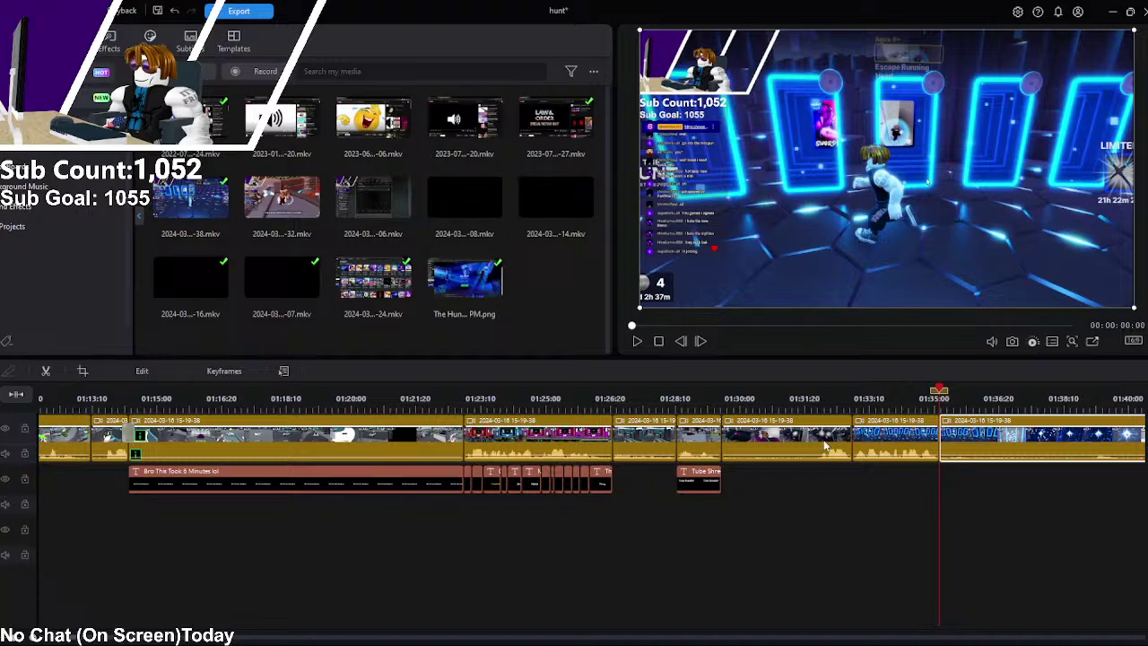
Step: Move the playhead to the cut at 00:00:47:16 and select the gameplay clip that starts there
drag(76, 640, 55, 640)
click(381, 401)
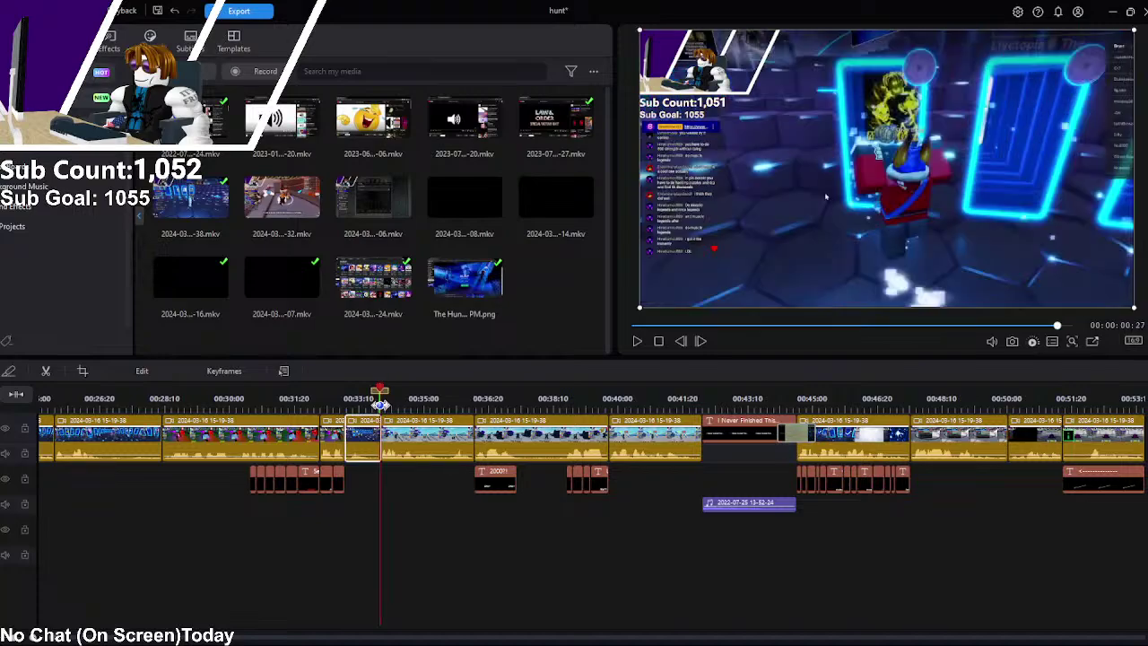
drag(381, 394, 910, 400)
click(913, 439)
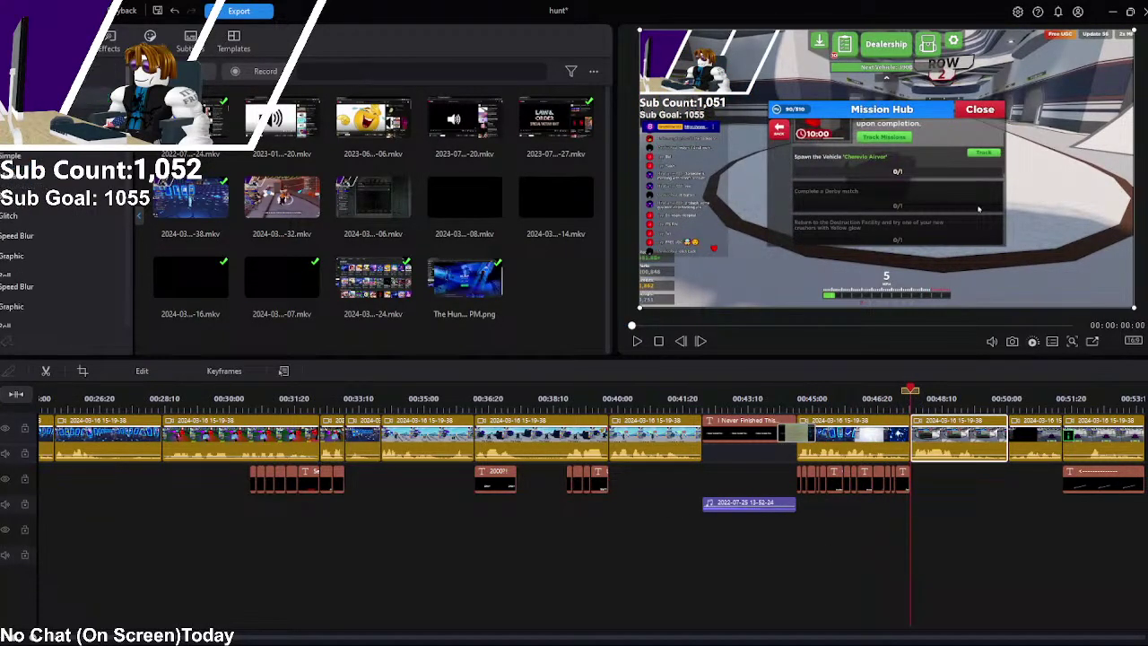
Step: Preview the favourite Soundstripe background tracks, including Nova, Sweet, Synthy Waves and Work
click(108, 40)
click(150, 40)
click(67, 40)
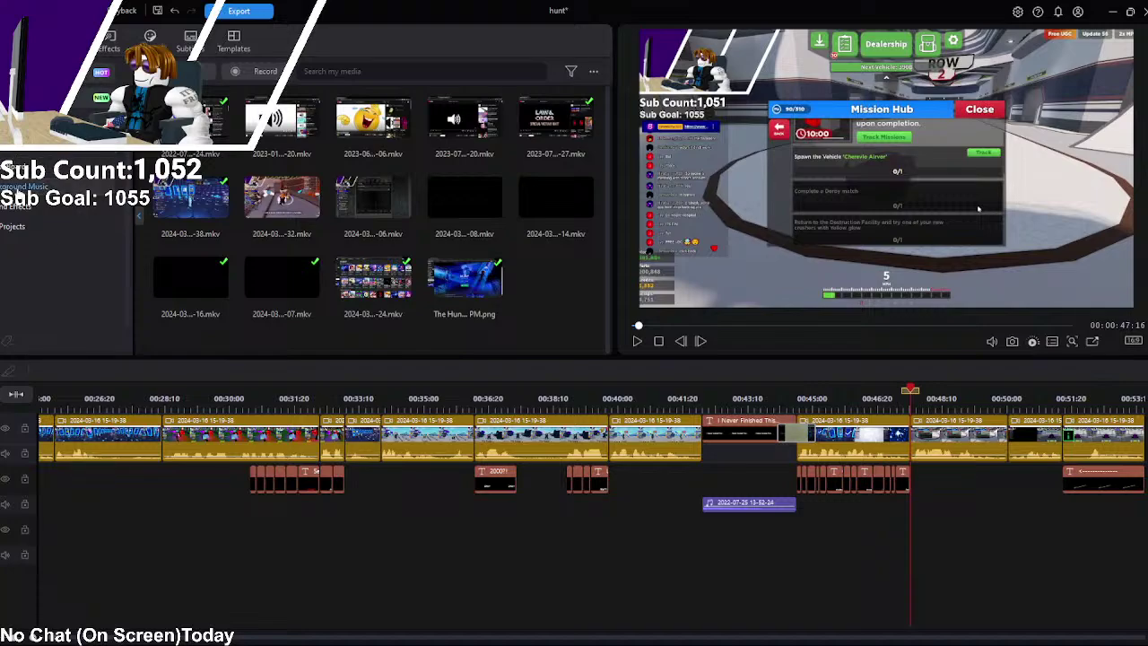
click(26, 246)
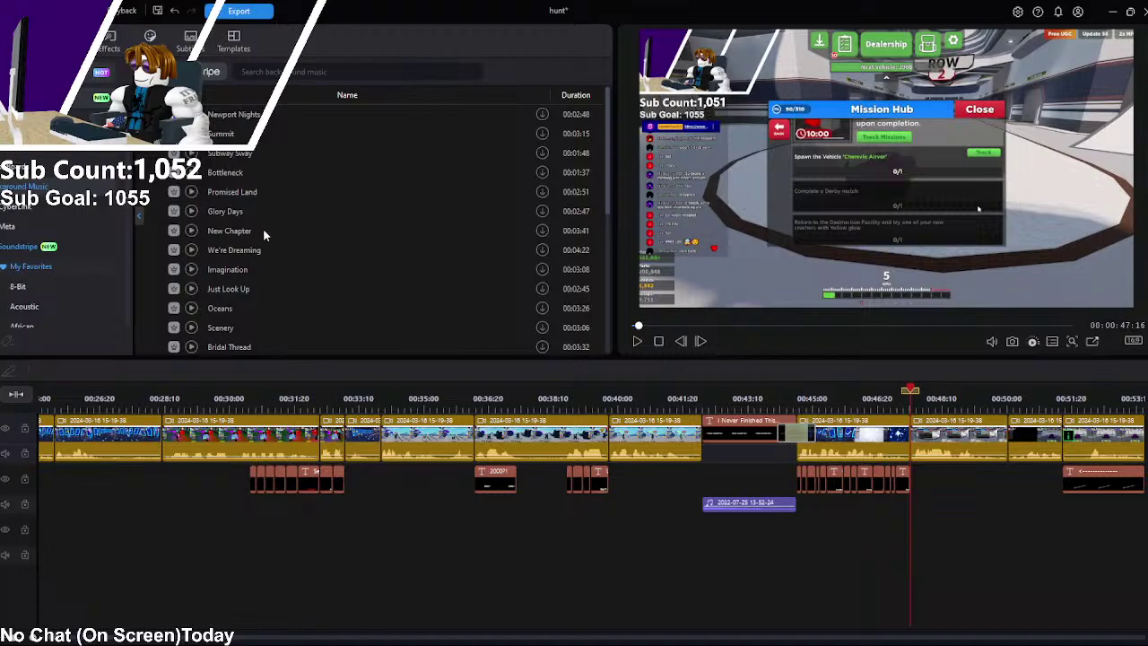
click(191, 154)
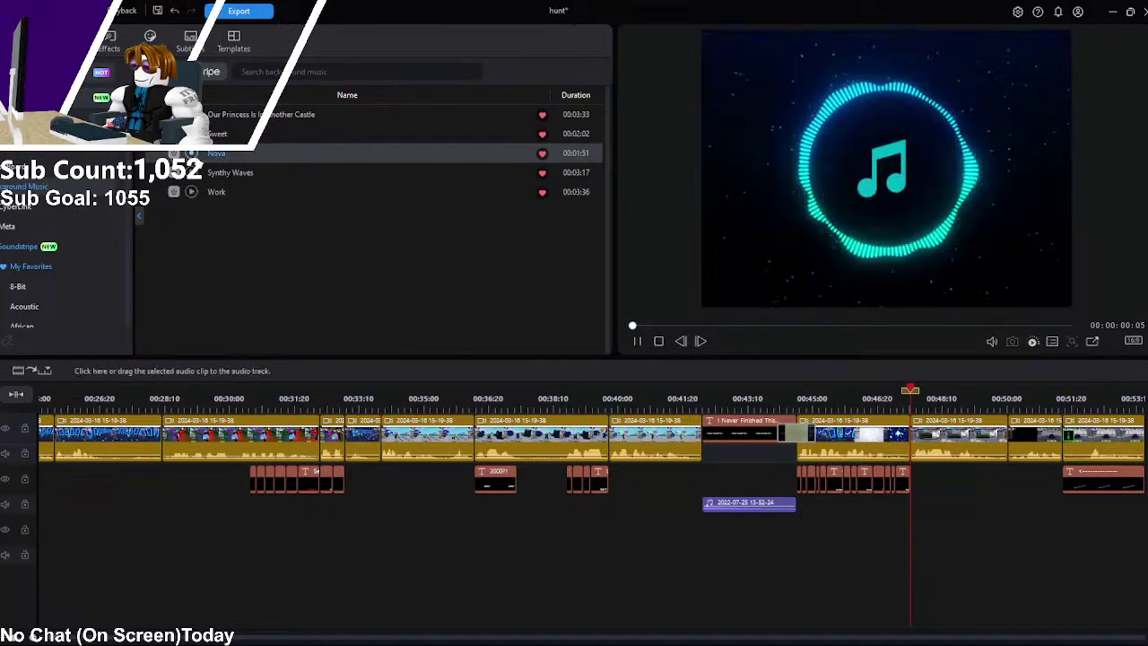
click(191, 134)
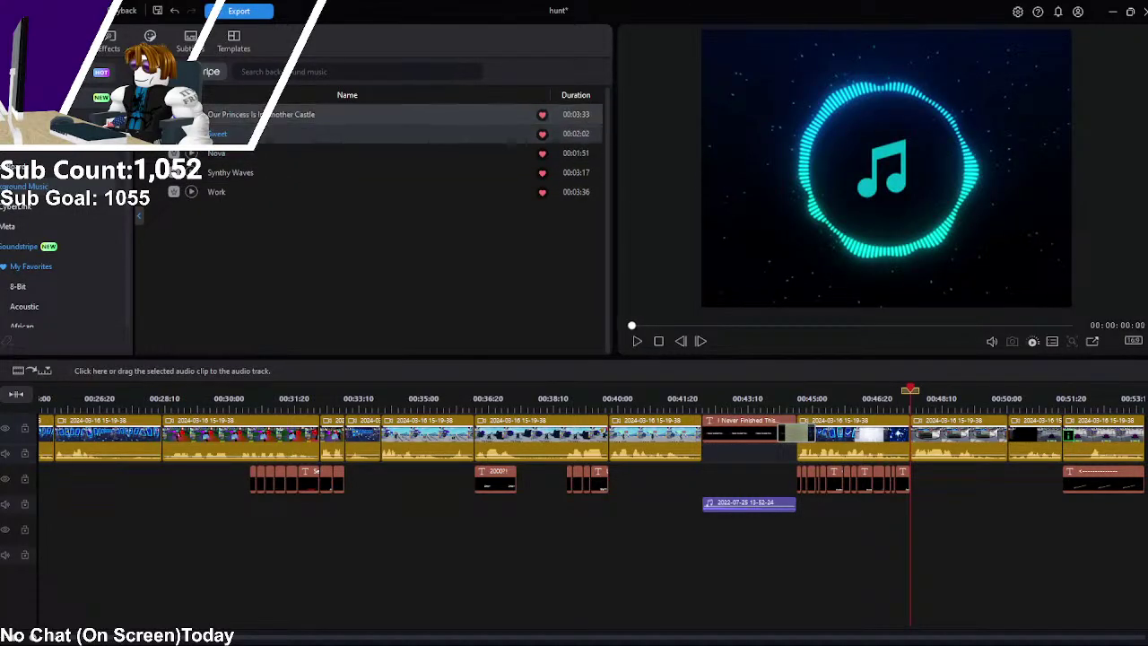
click(191, 114)
click(193, 173)
click(191, 192)
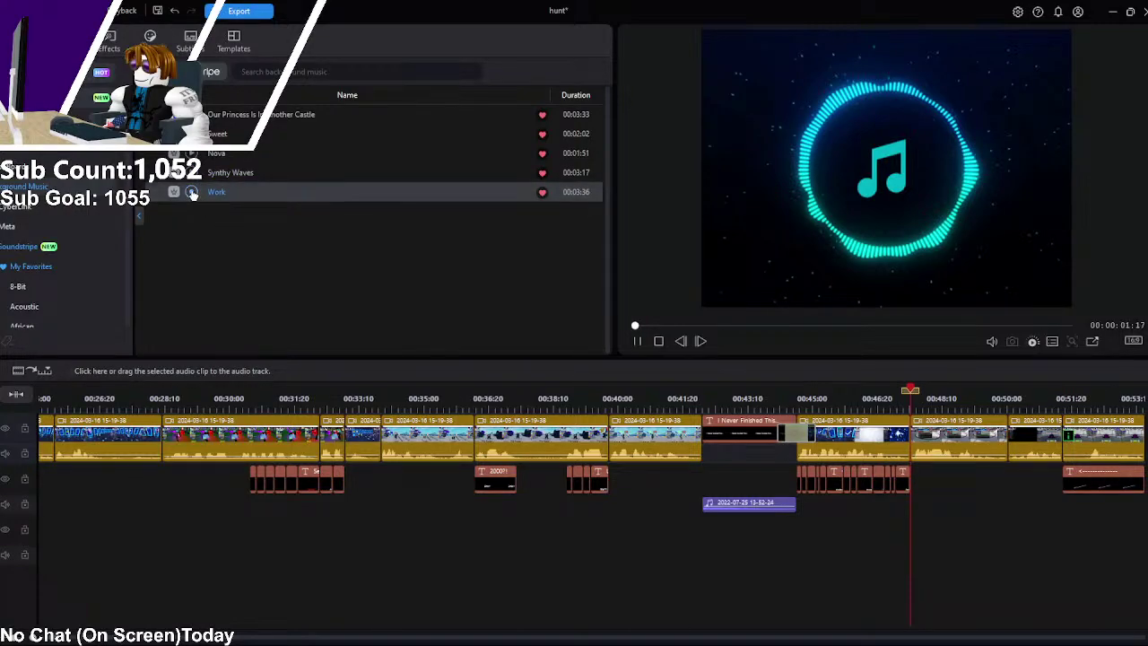
click(192, 192)
Step: Import the two White Bat Audio synthwave playlist recordings into the media library and preview each one
click(13, 247)
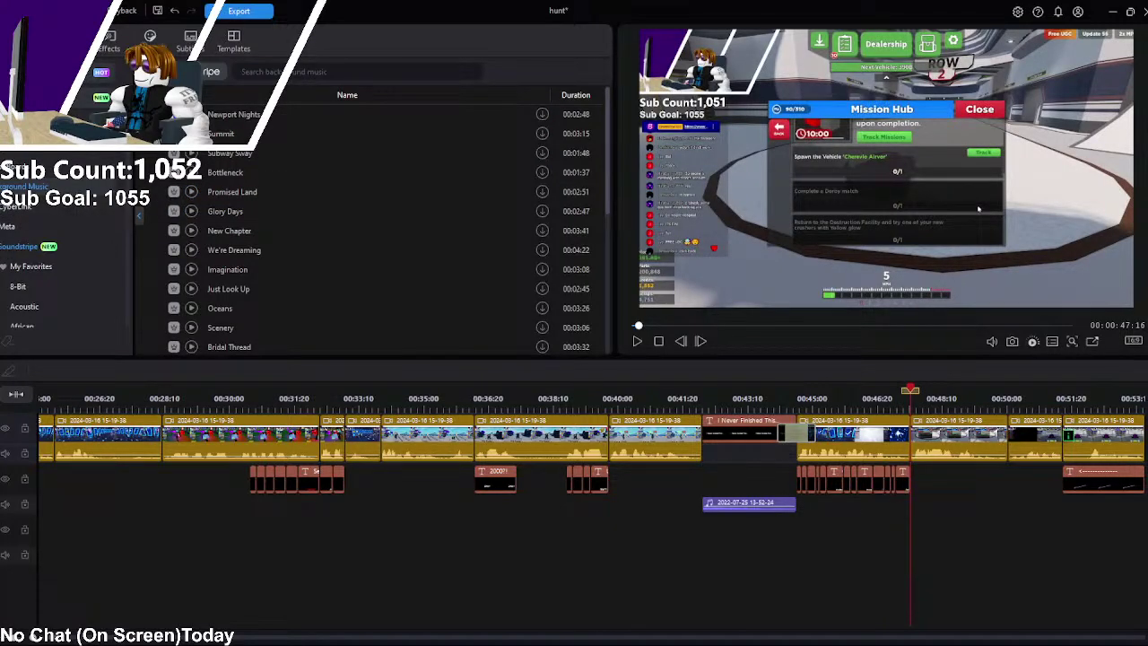
click(36, 186)
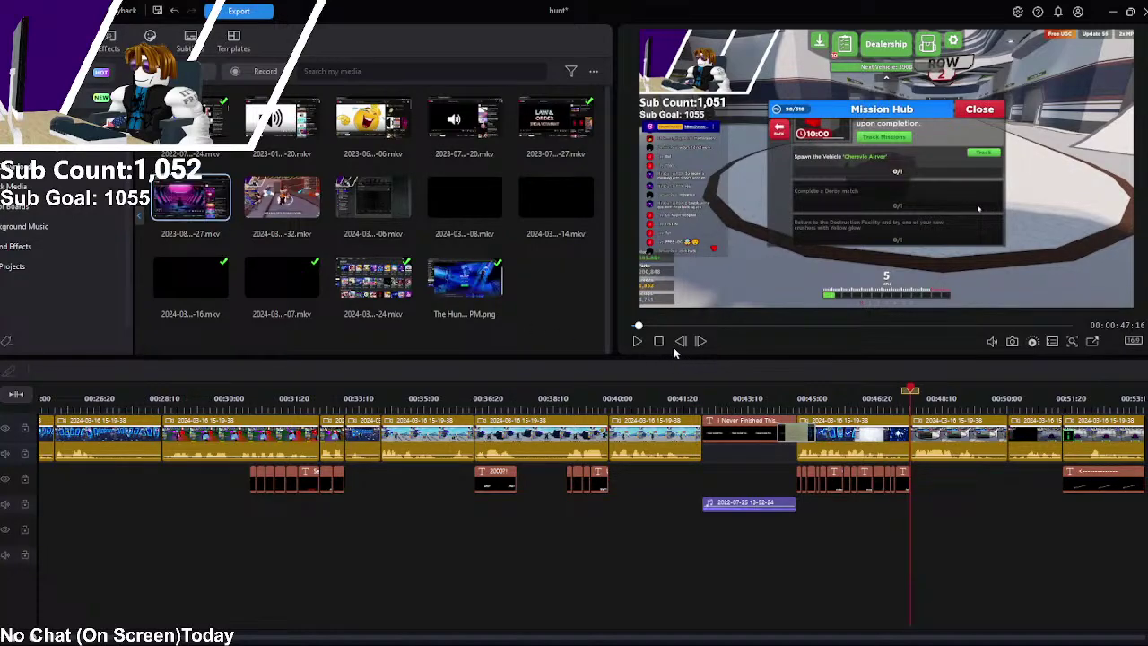
click(638, 341)
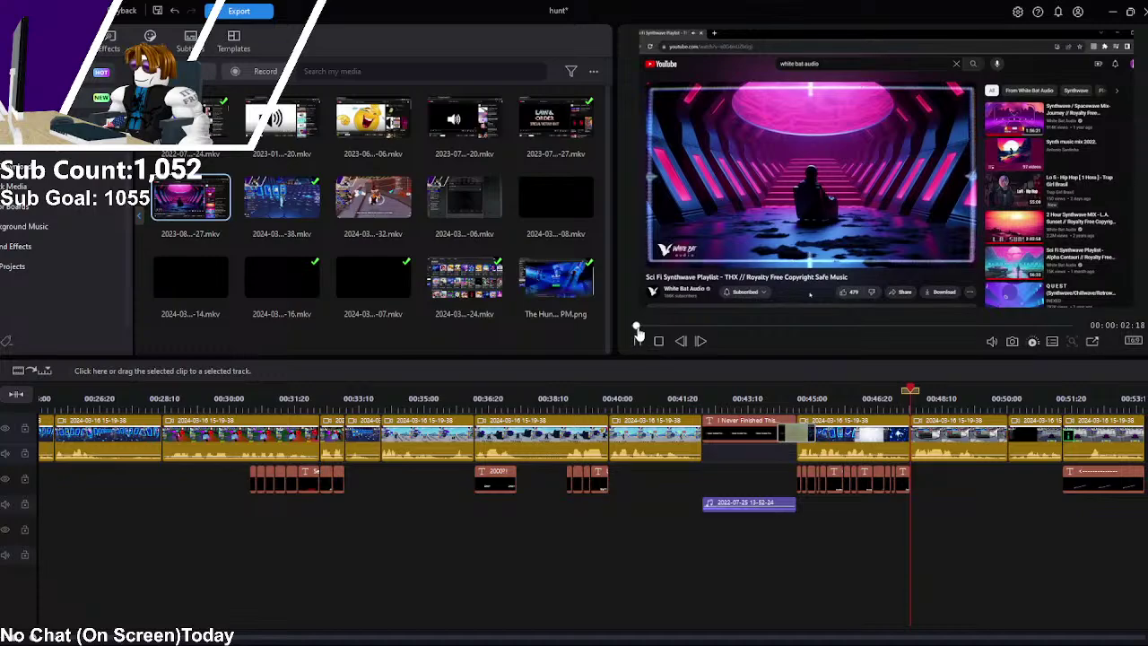
click(639, 341)
click(637, 342)
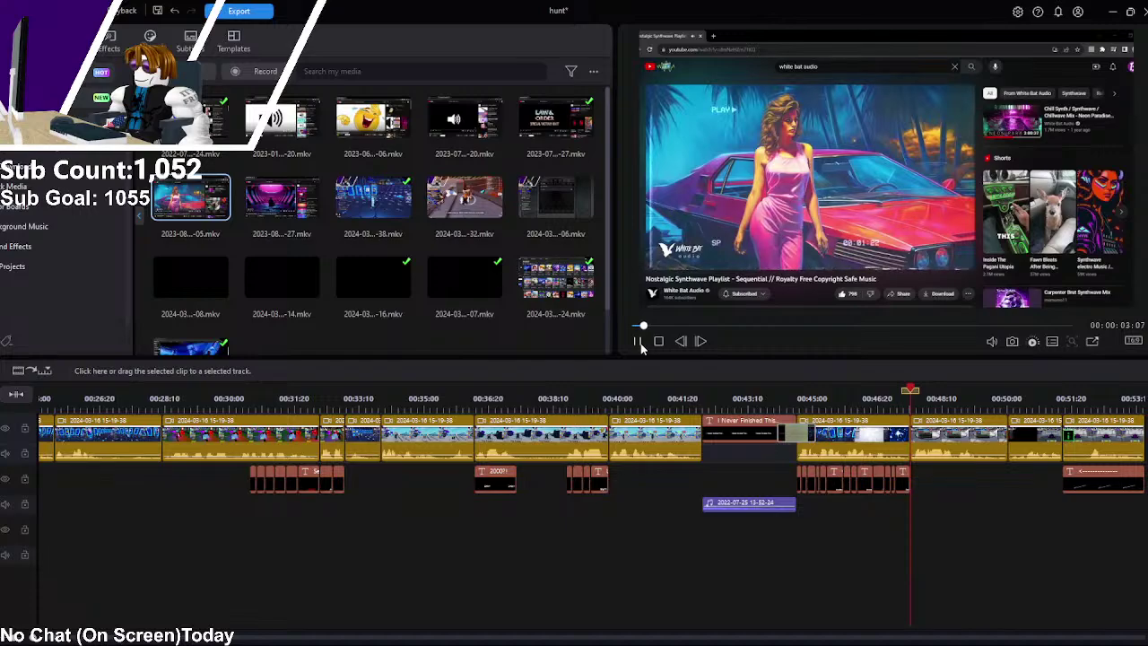
click(658, 339)
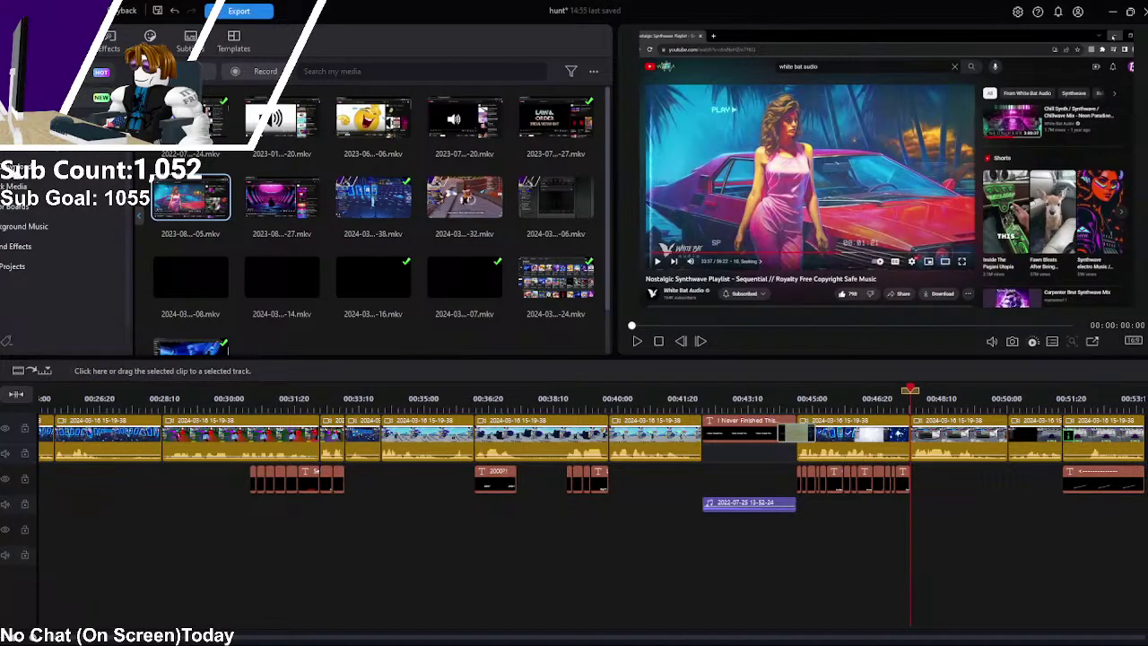
Step: Add Hairstylist from the CyberLink Electro background music to a new audio track, starting with the clip after the "I Never Finished This" title
click(13, 226)
scroll(16, 224, down, 2)
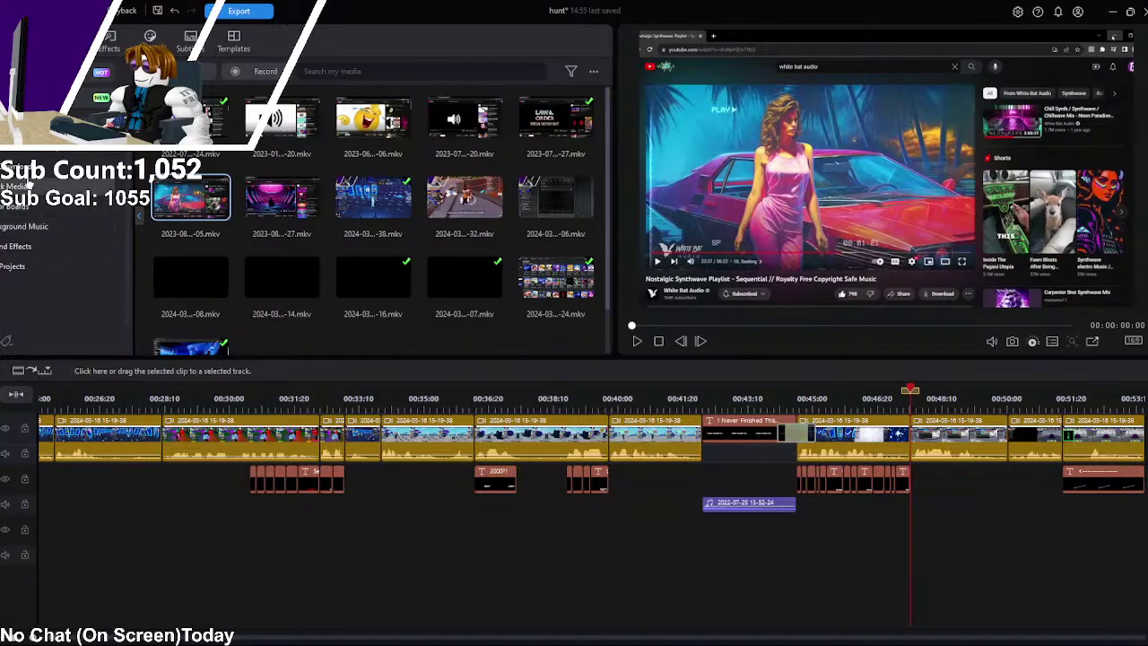
click(18, 230)
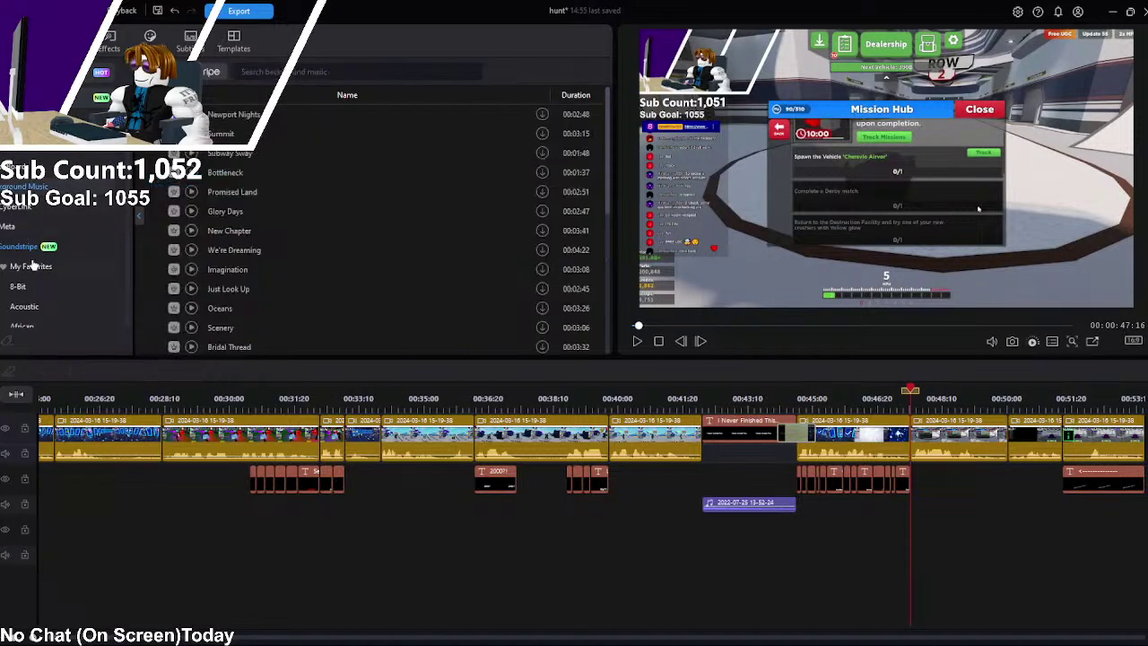
click(33, 209)
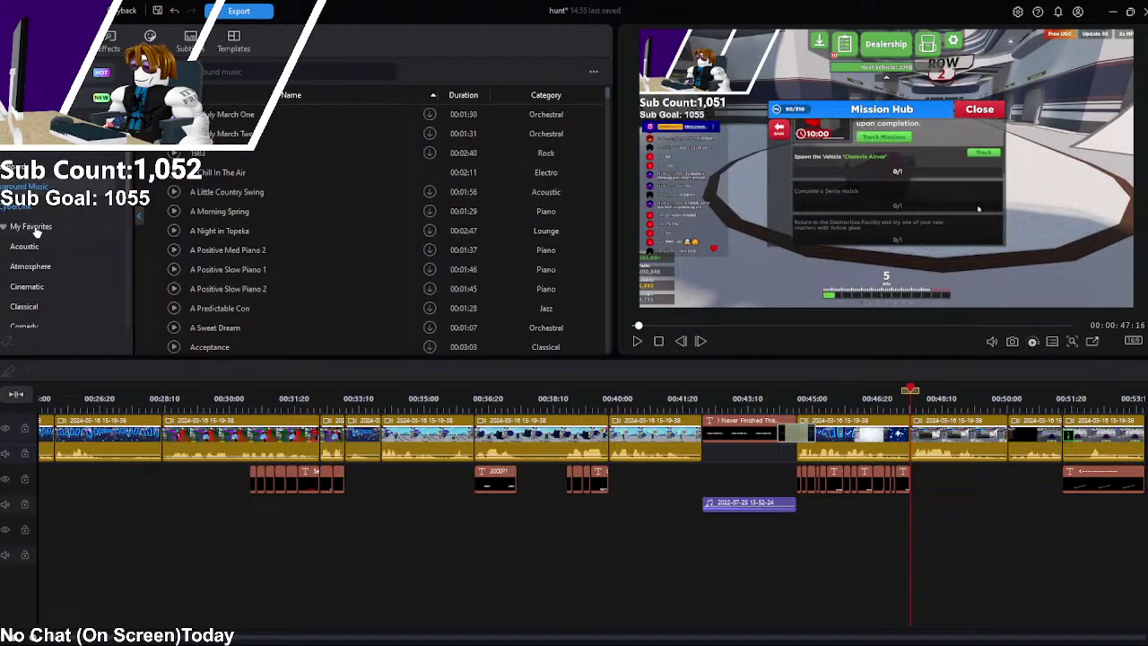
scroll(36, 269, down, 5)
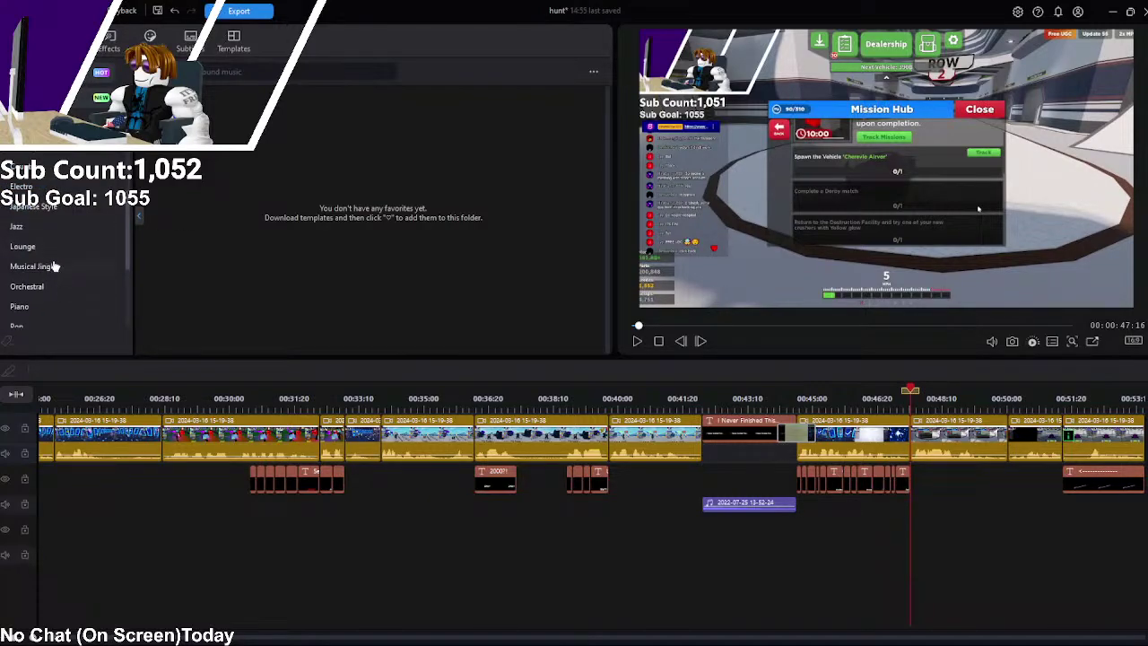
click(51, 185)
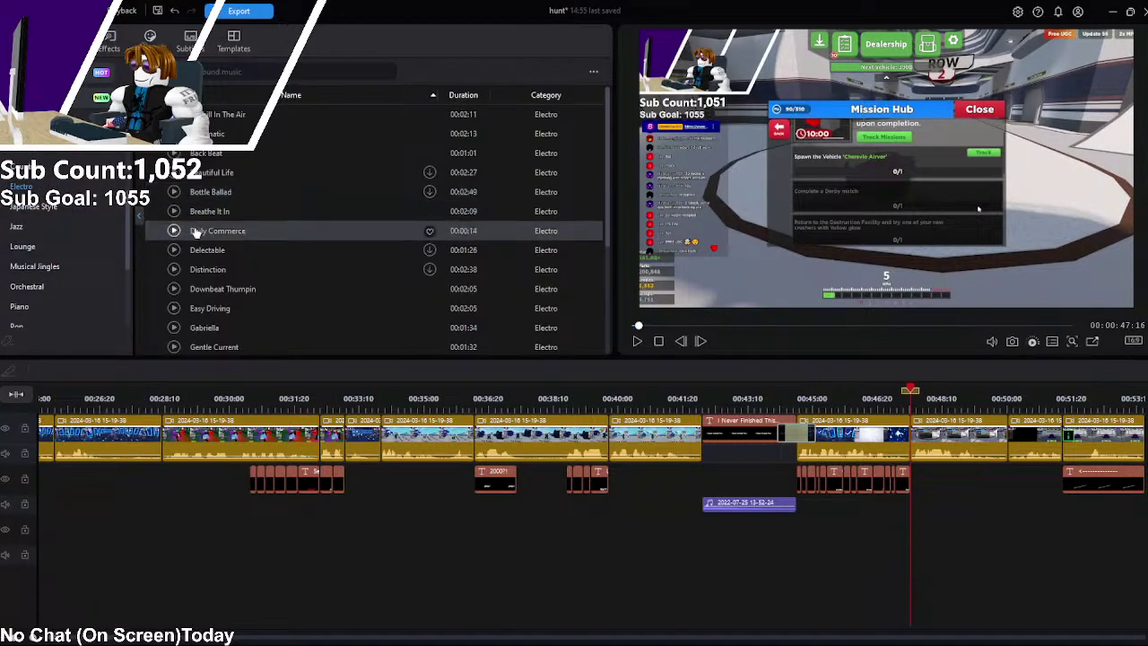
scroll(224, 305, down, 3)
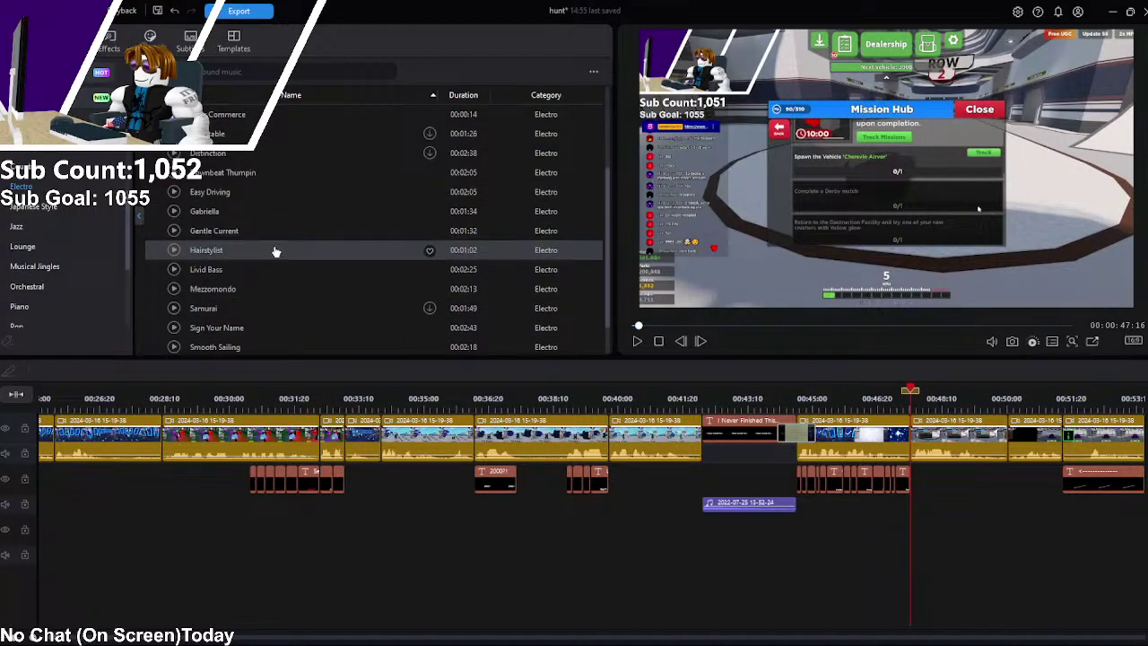
click(174, 250)
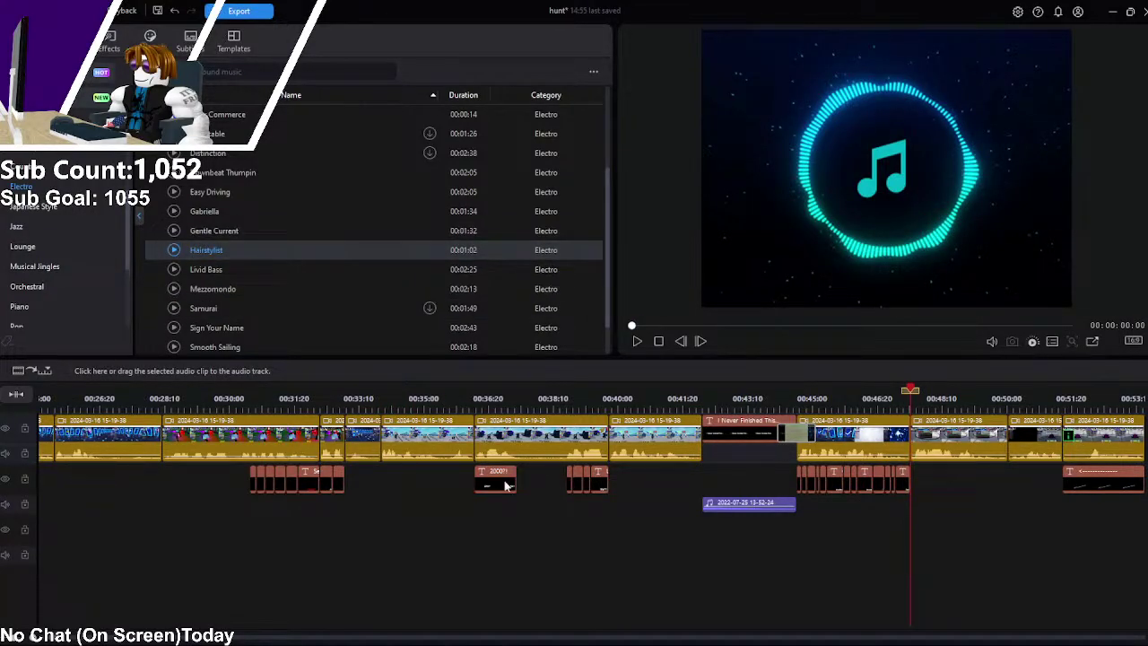
drag(243, 255, 799, 590)
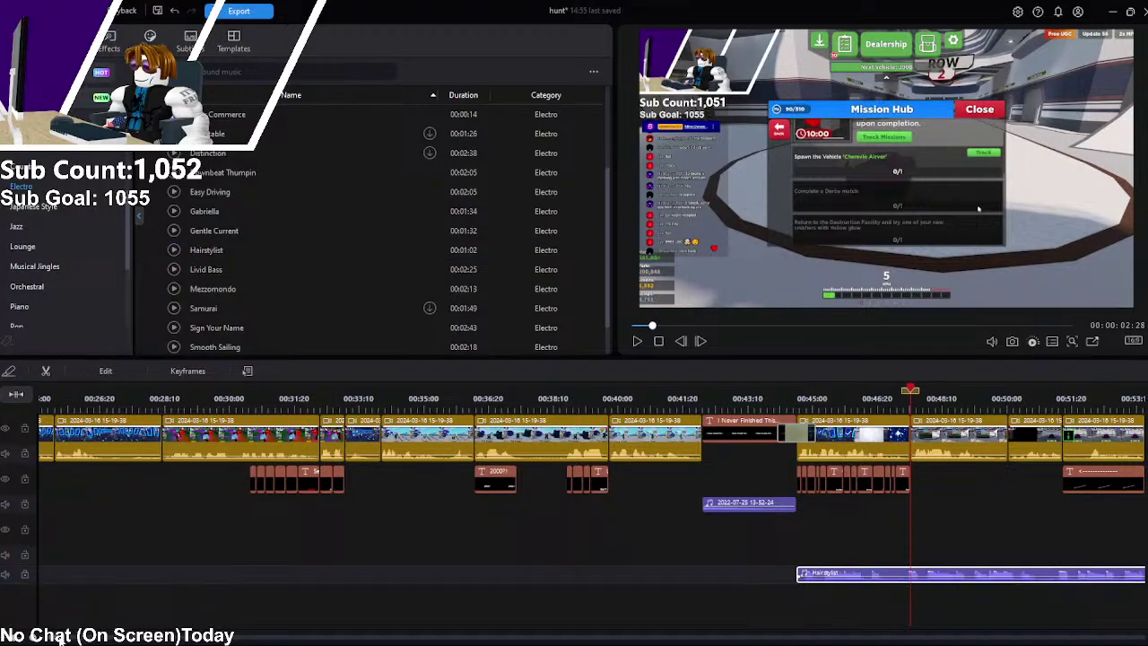
Step: Lower the volume of the whole Hairstylist clip and place the playhead just before its start
scroll(209, 583, right, 5)
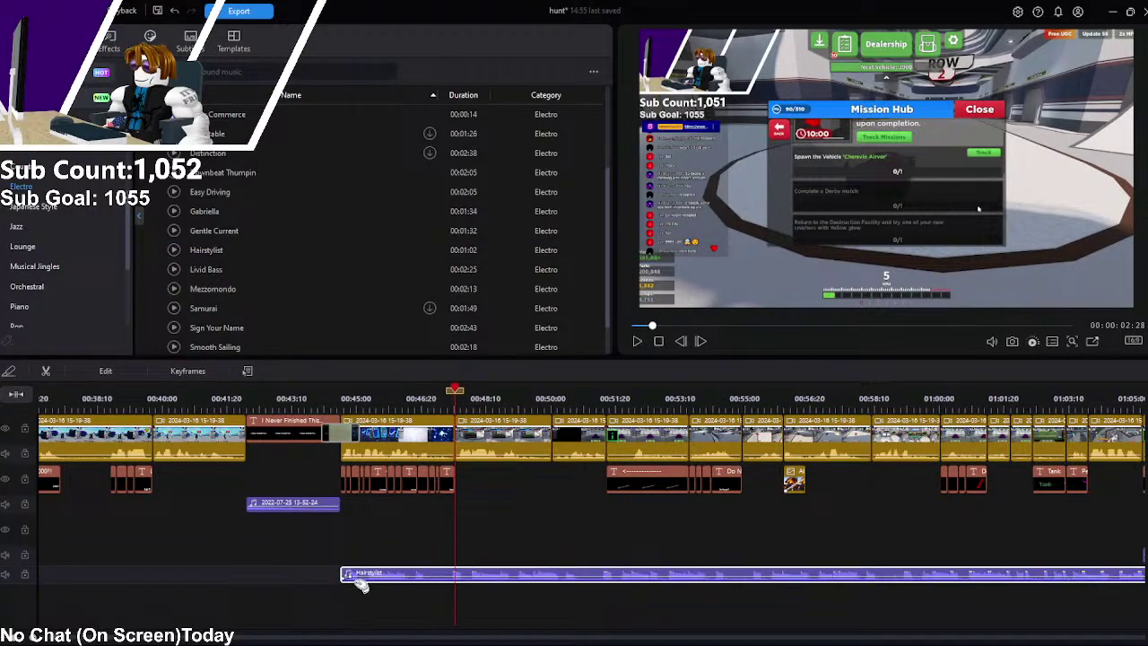
click(352, 578)
click(333, 441)
click(330, 392)
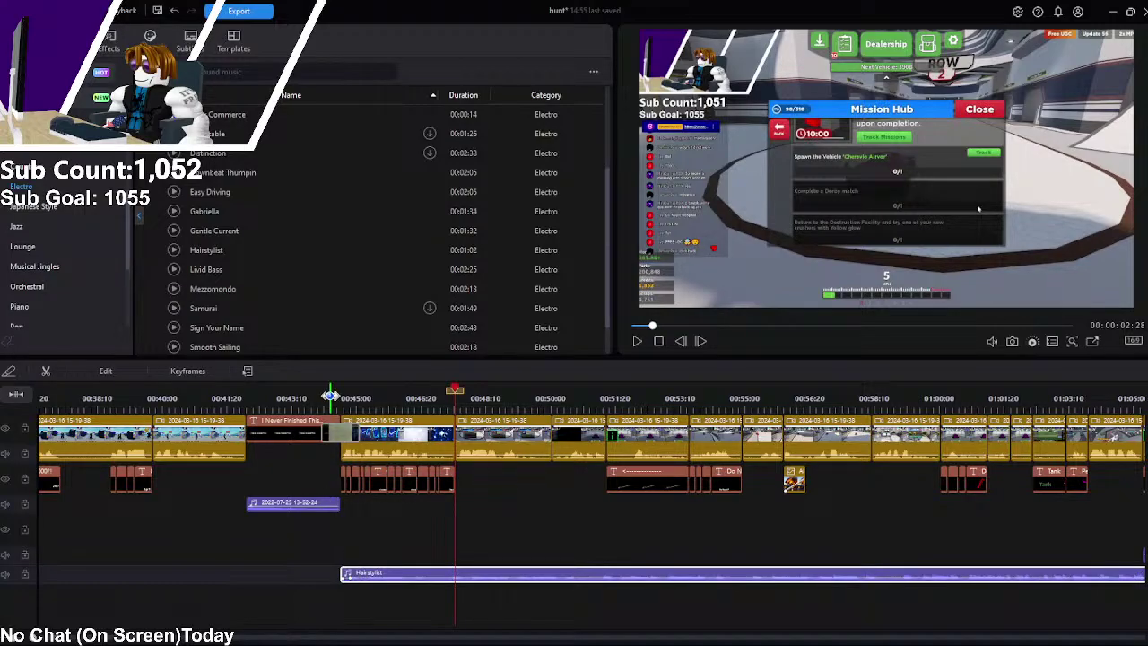
Step: Play back the section with Hairstylist, and raise the music's volume with a keyframe at the start of the American flag overlay
click(638, 342)
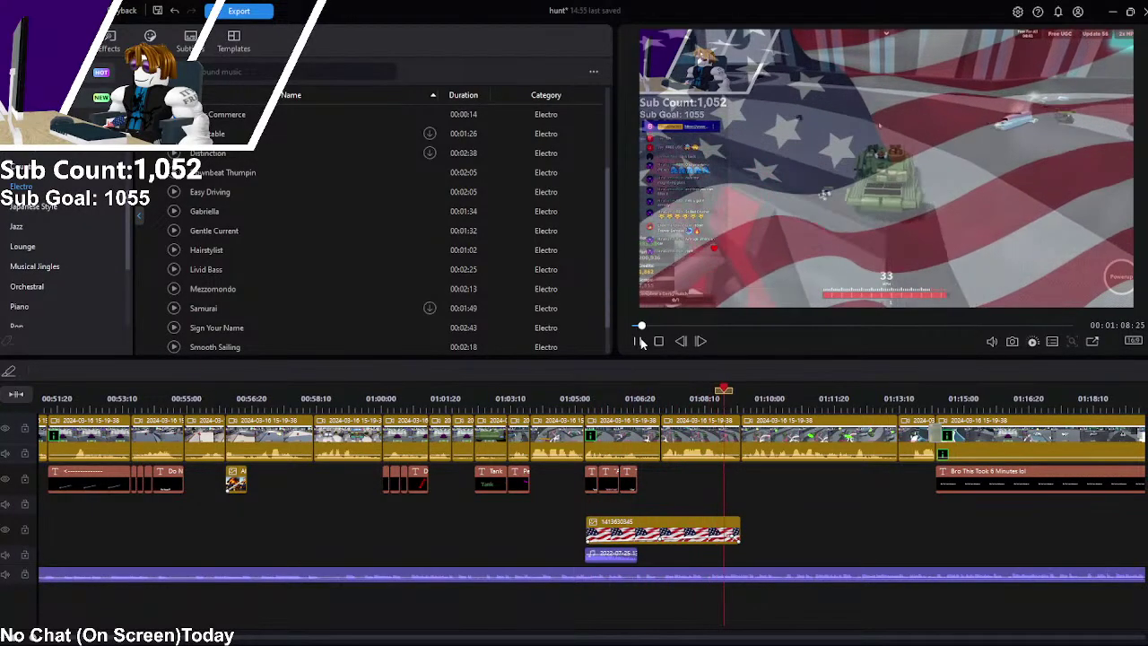
click(637, 341)
drag(759, 392, 584, 408)
click(586, 575)
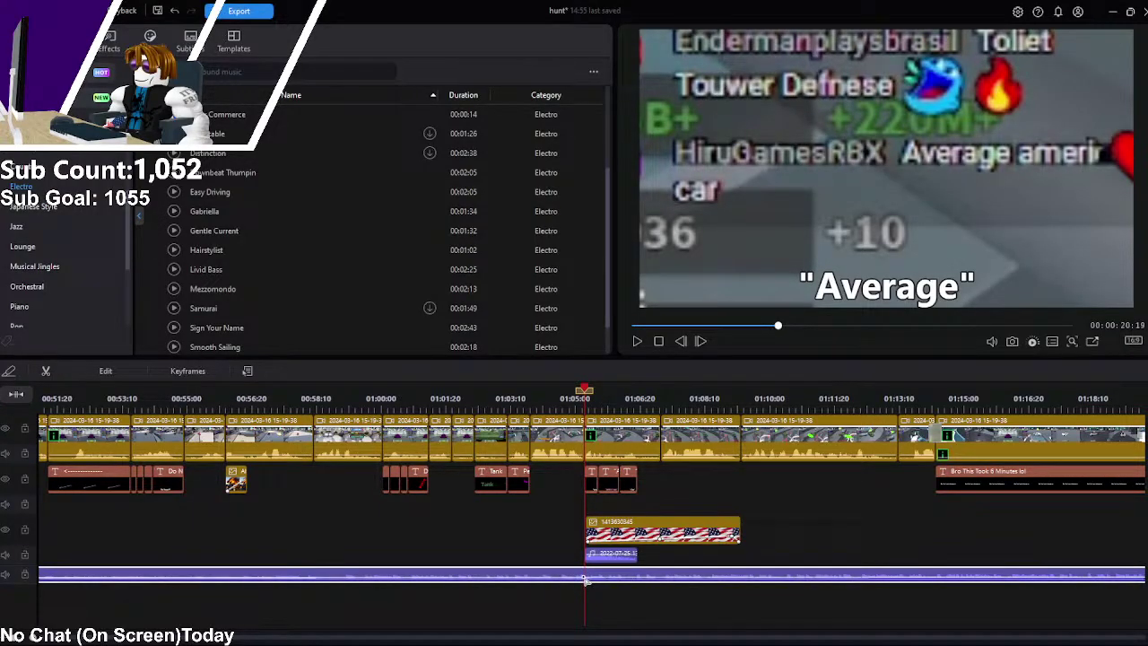
key(ctrl+b)
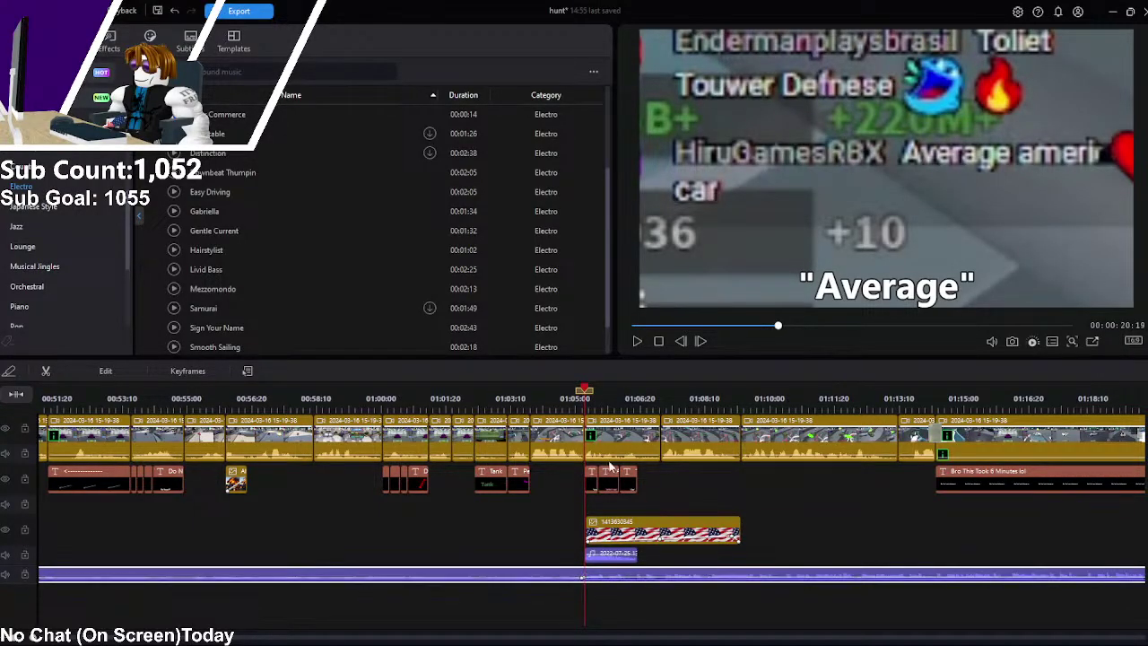
Step: Play back the American flag overlay section and adjust Hairstylist's volume with a keyframe at the overlay's end
drag(575, 401, 586, 398)
click(638, 342)
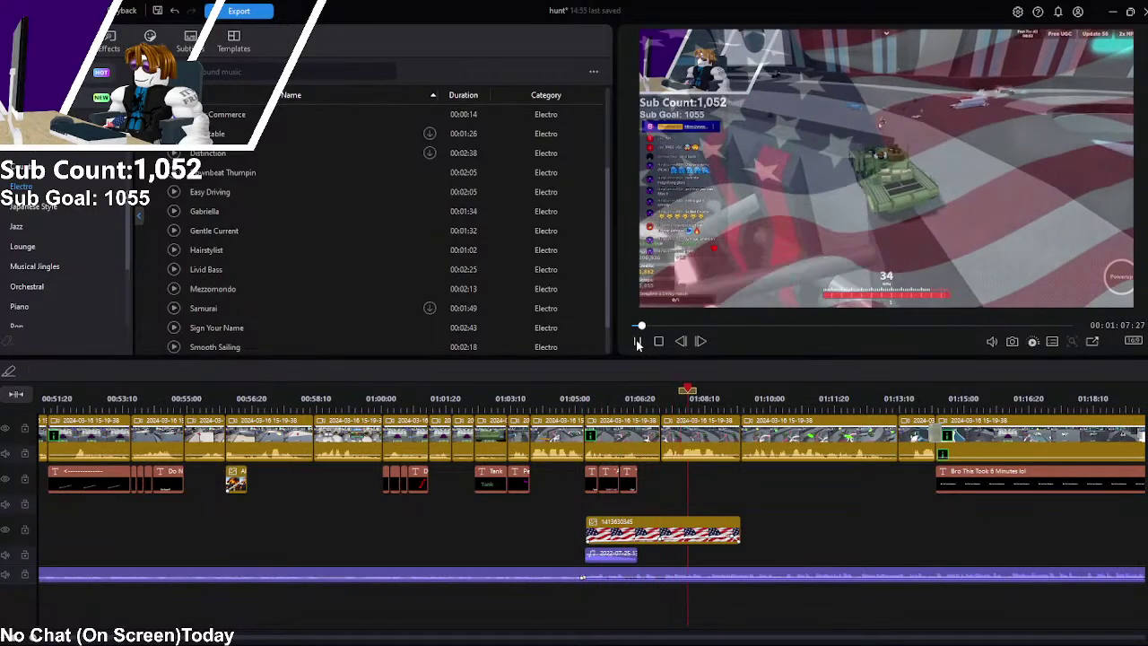
click(638, 341)
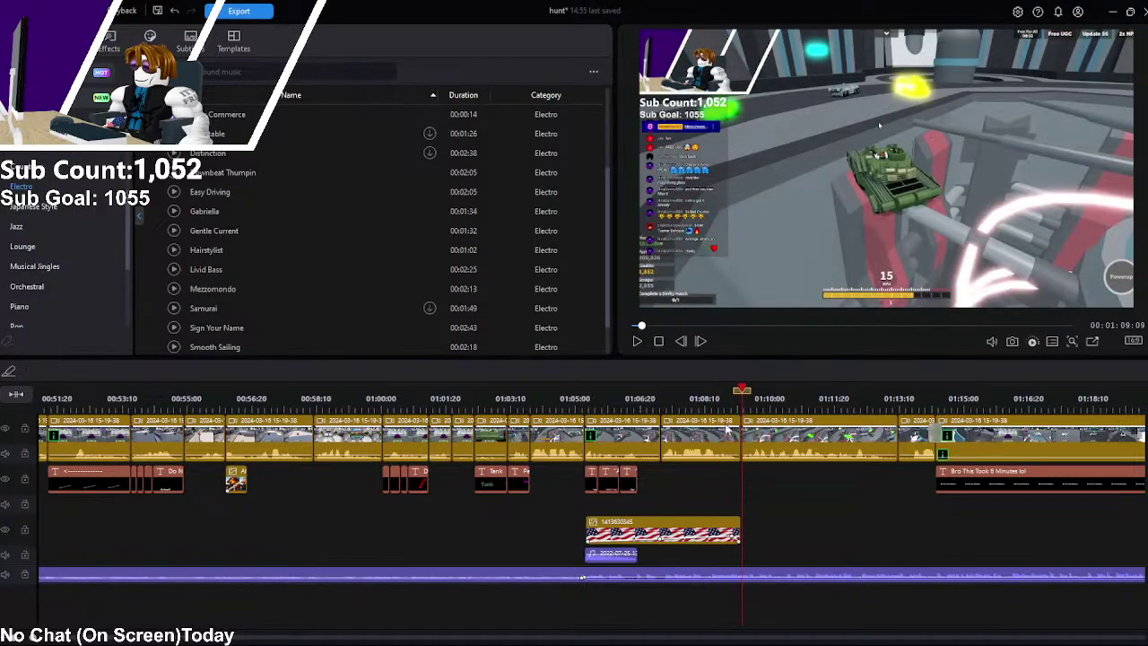
click(737, 578)
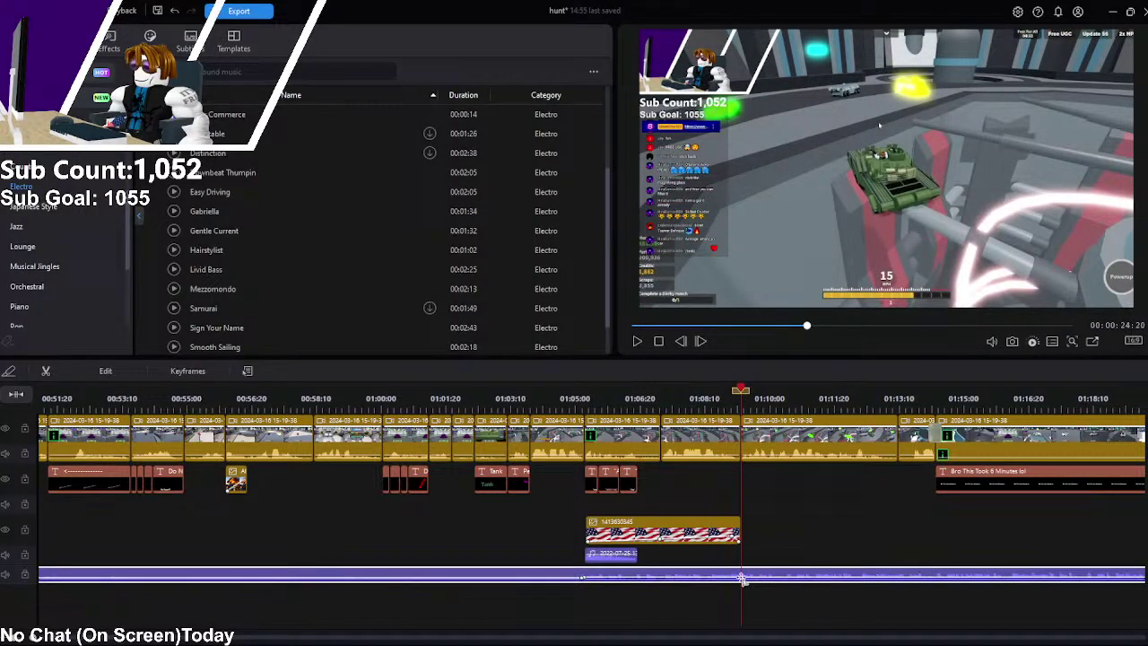
key(ctrl+b)
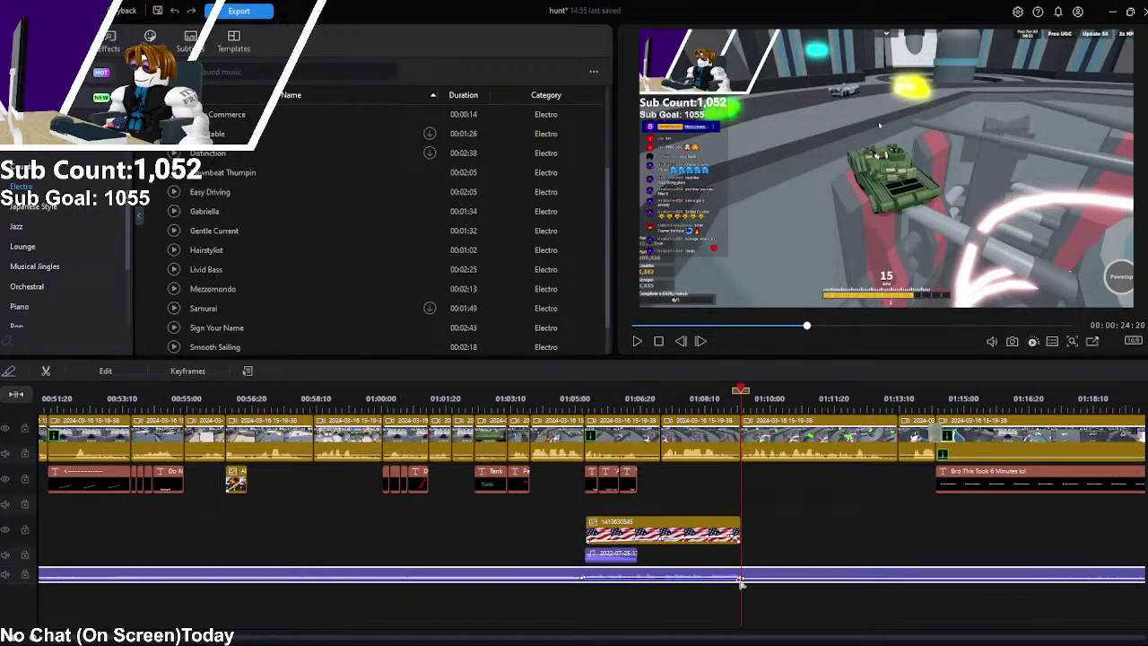
click(175, 11)
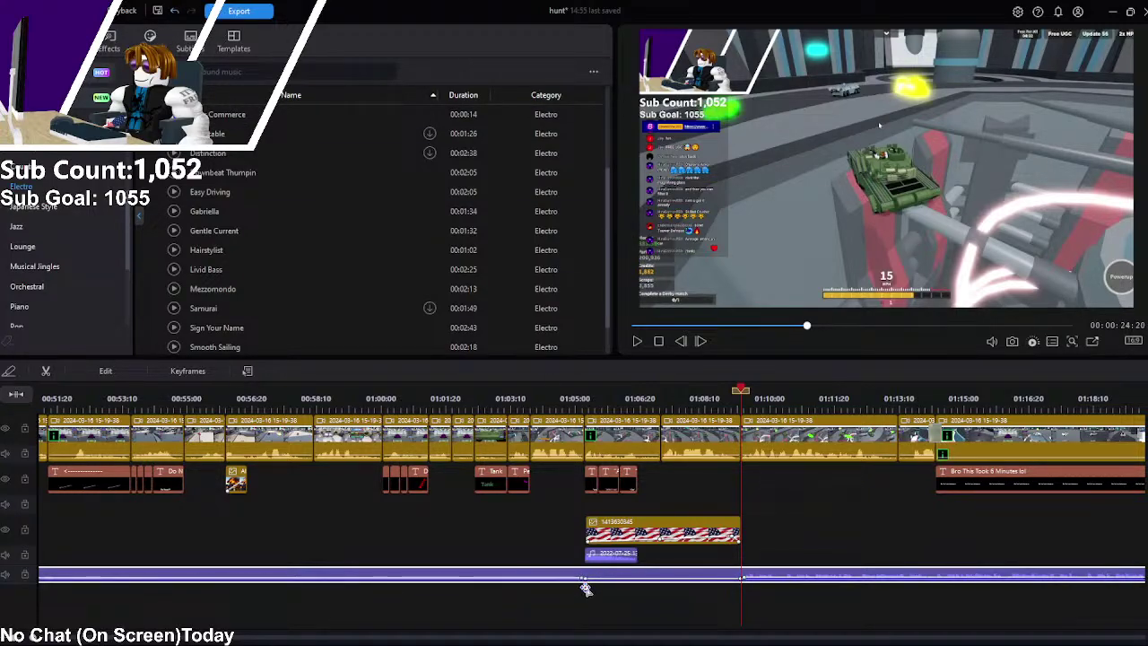
Step: Replay the passage from just before the American flag overlay to just past its end to check the music level
click(561, 399)
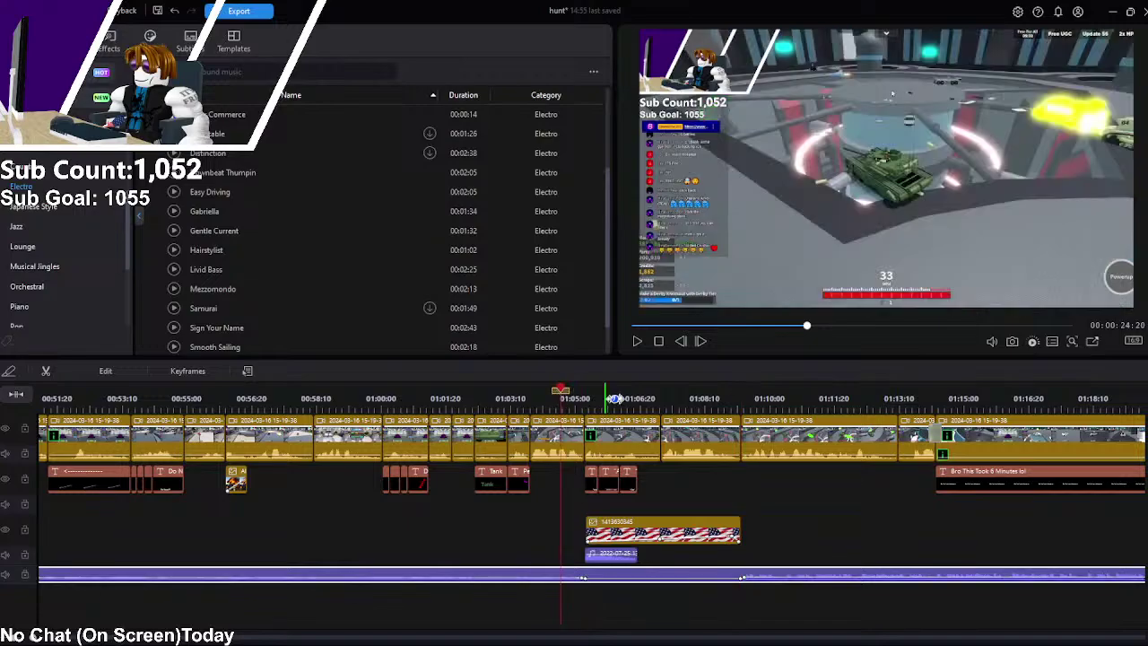
click(635, 342)
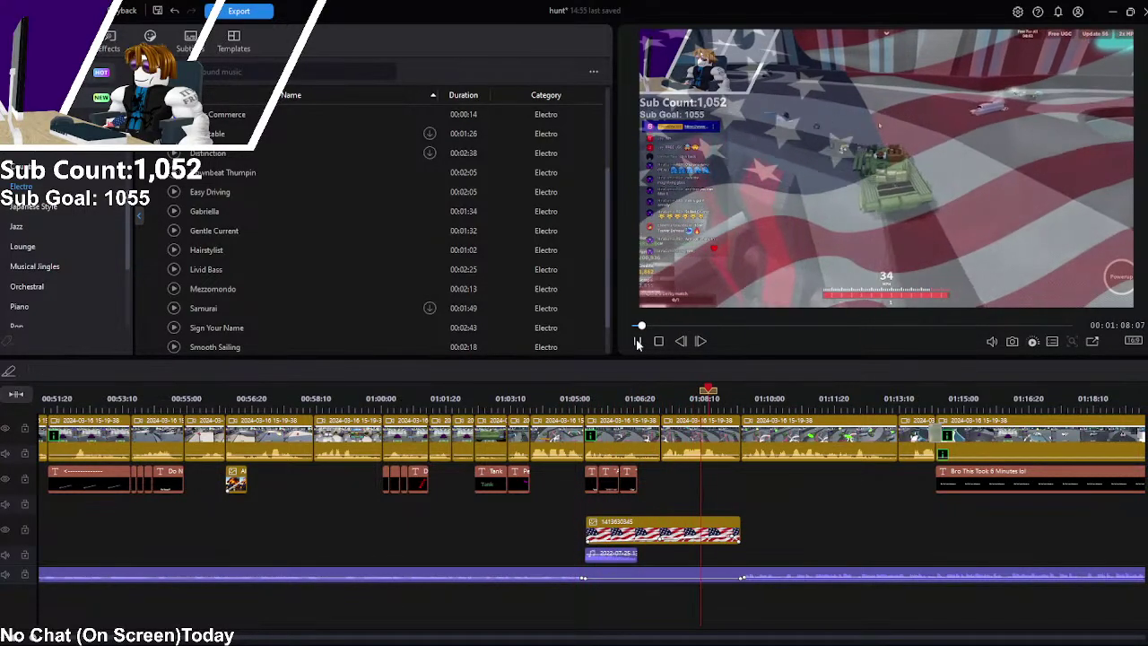
click(636, 341)
click(632, 399)
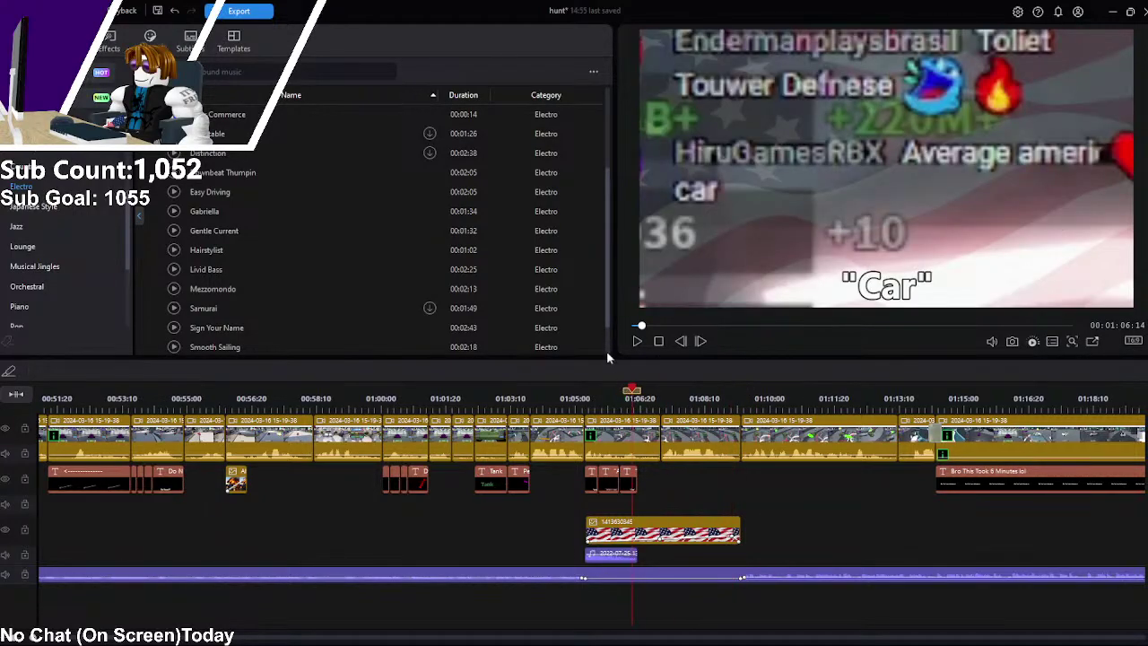
click(636, 342)
key(space)
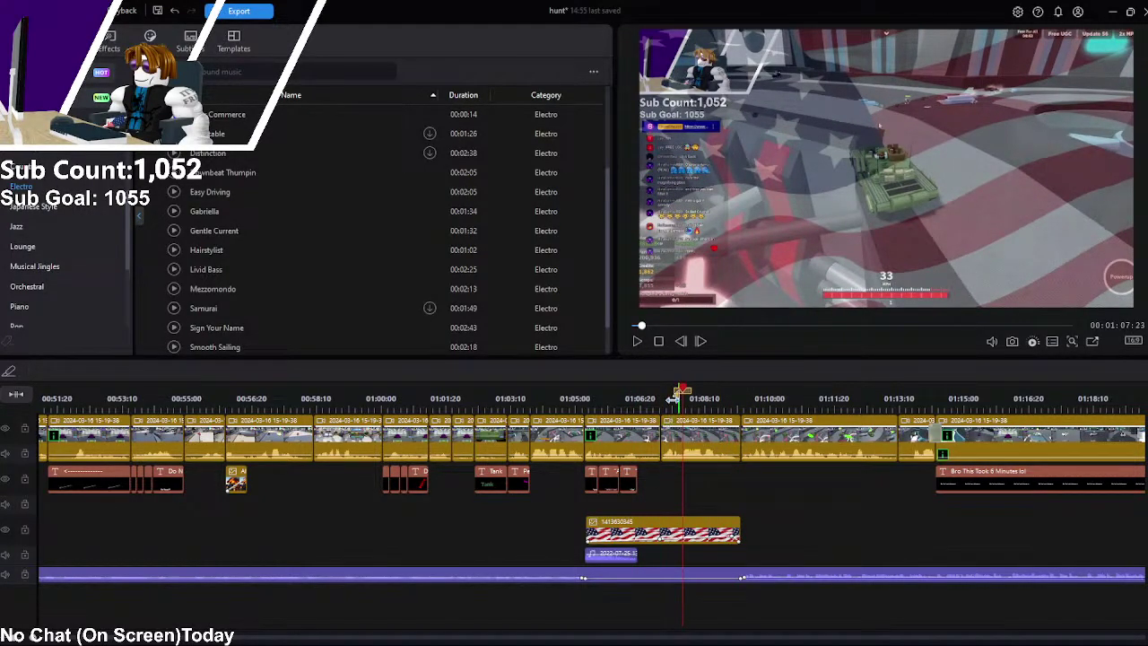
drag(660, 393, 639, 395)
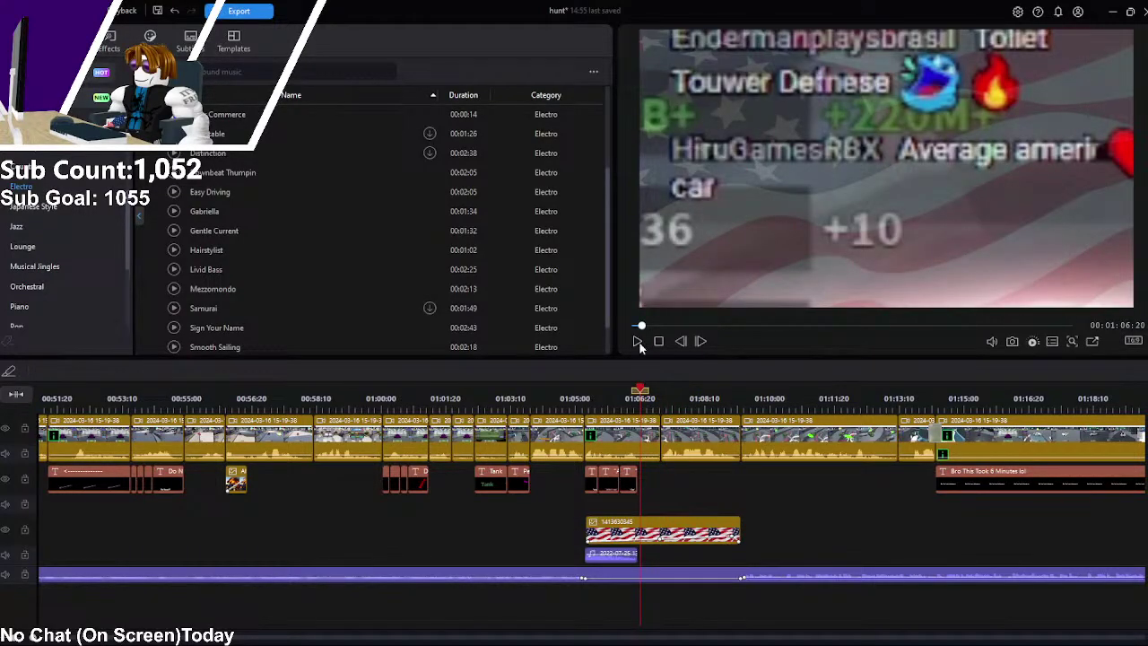
click(637, 342)
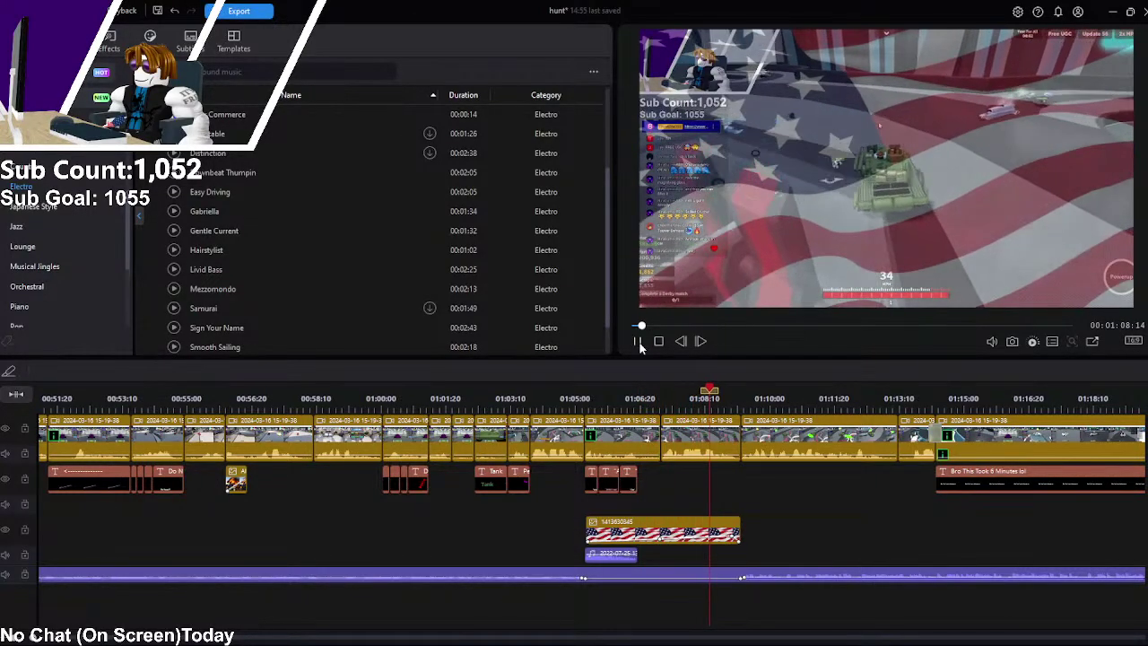
click(637, 342)
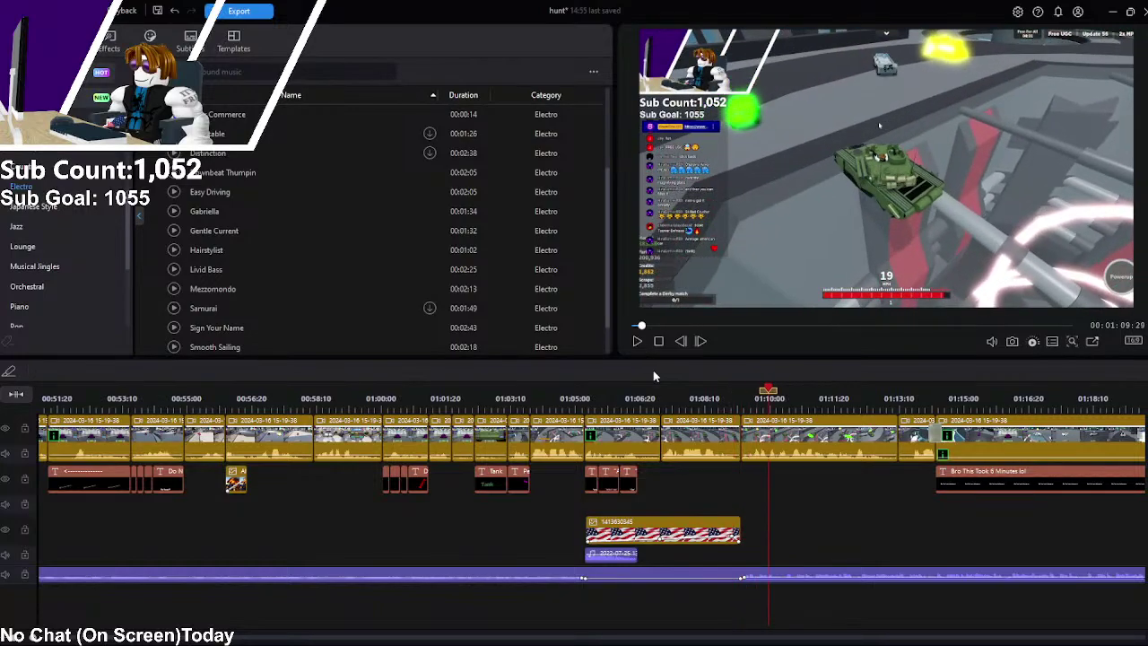
Step: Examine the Hairstylist clip along the timeline, from its volume keyframes around the flag overlay to the clip's end
click(748, 576)
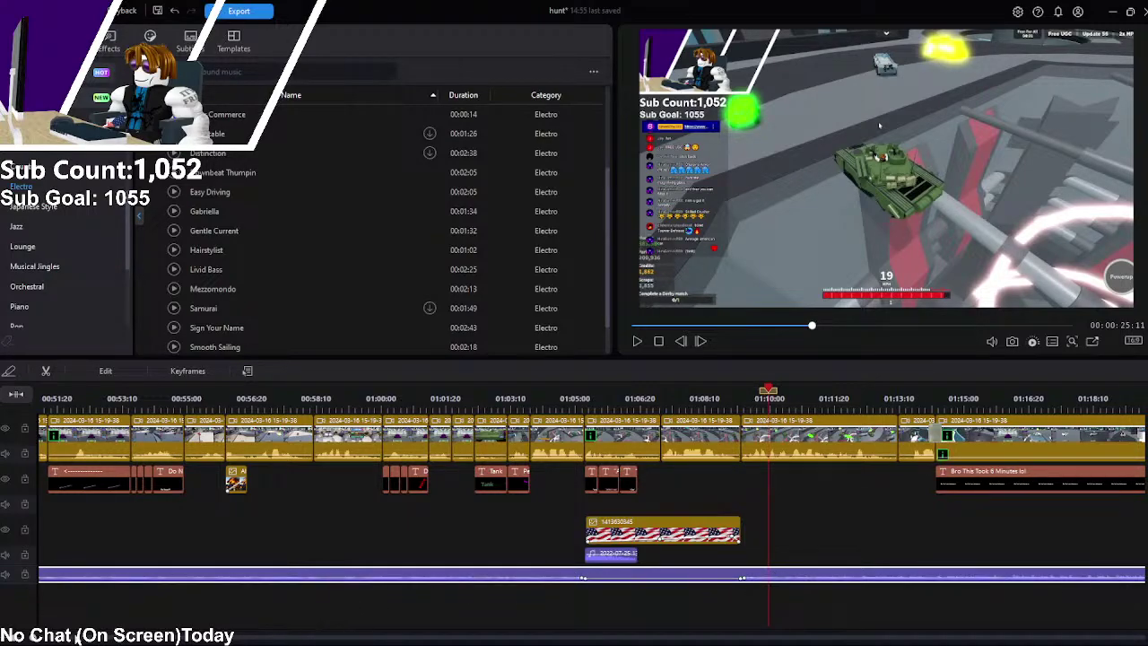
scroll(60, 634, right, 5)
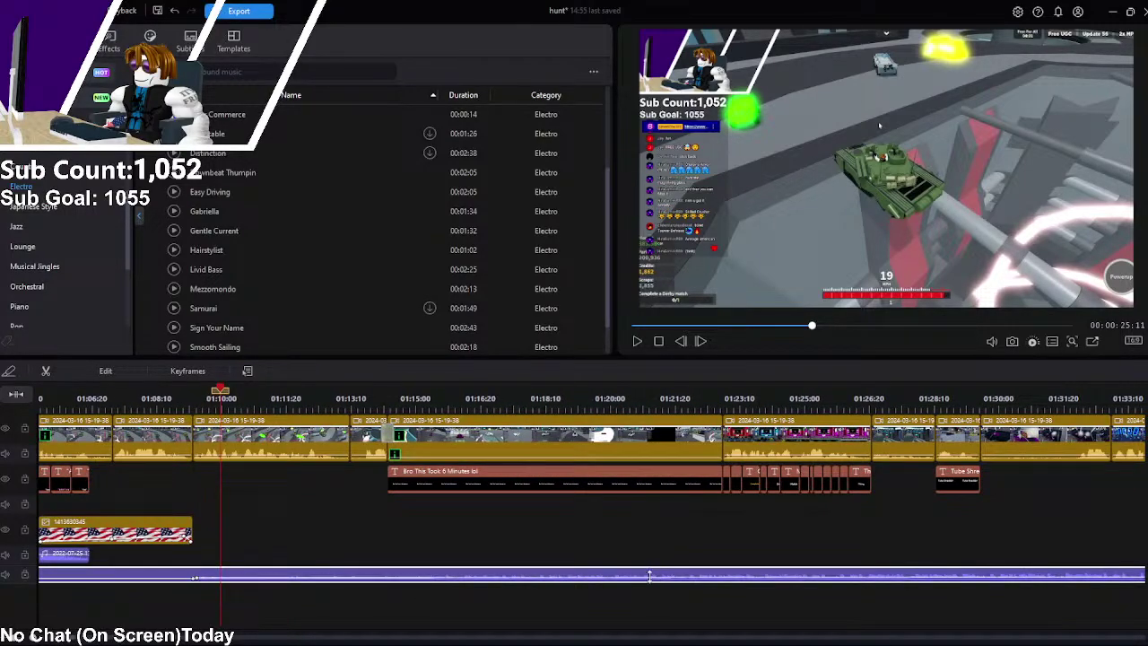
scroll(74, 638, left, 2)
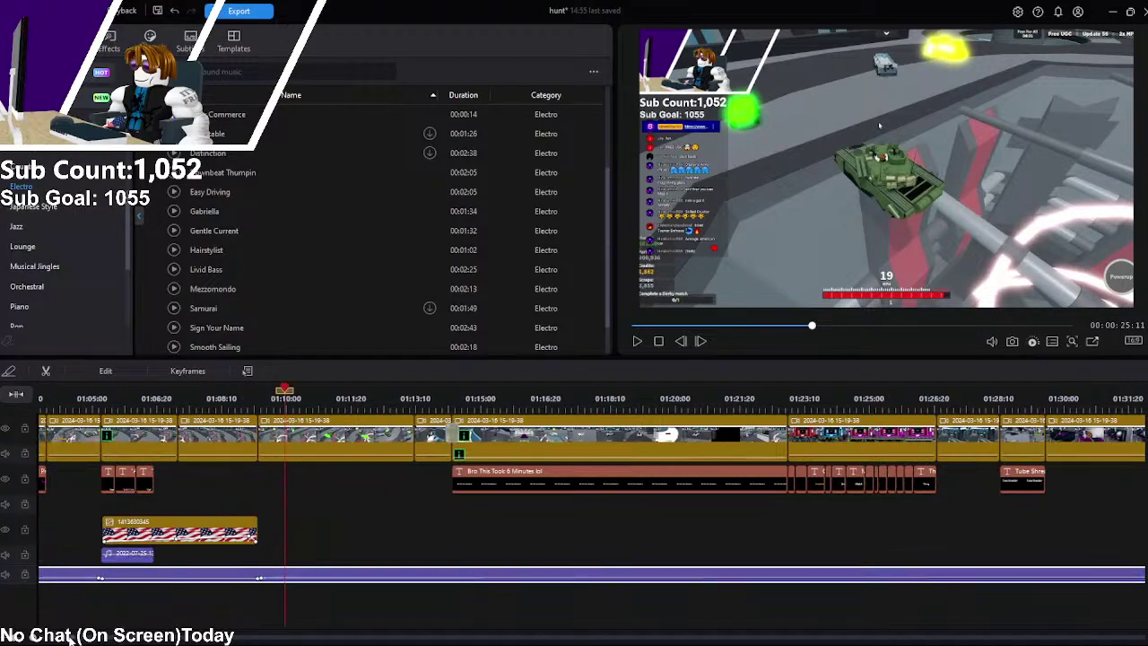
drag(350, 392, 325, 392)
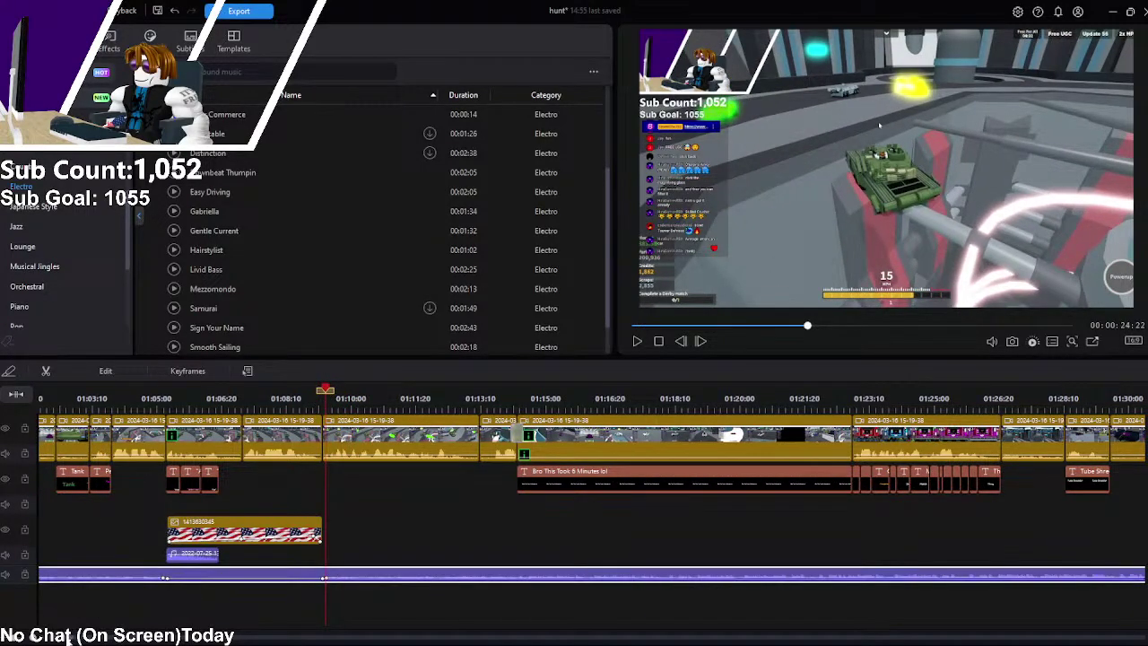
scroll(68, 639, right, 10)
drag(217, 578, 282, 581)
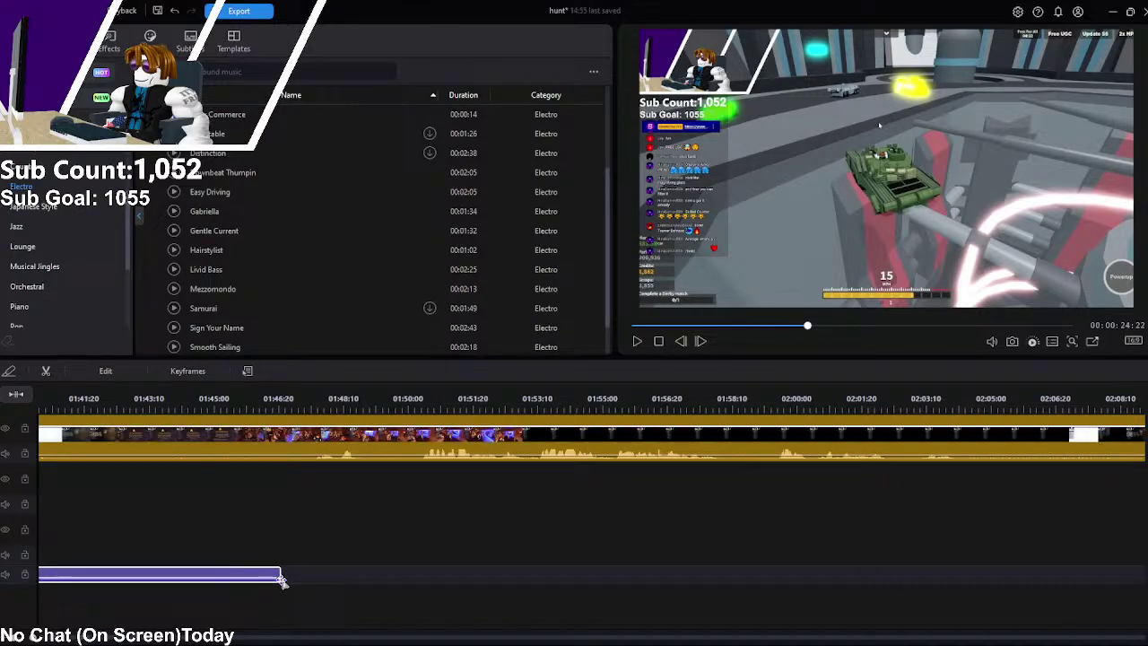
scroll(126, 578, left, 10)
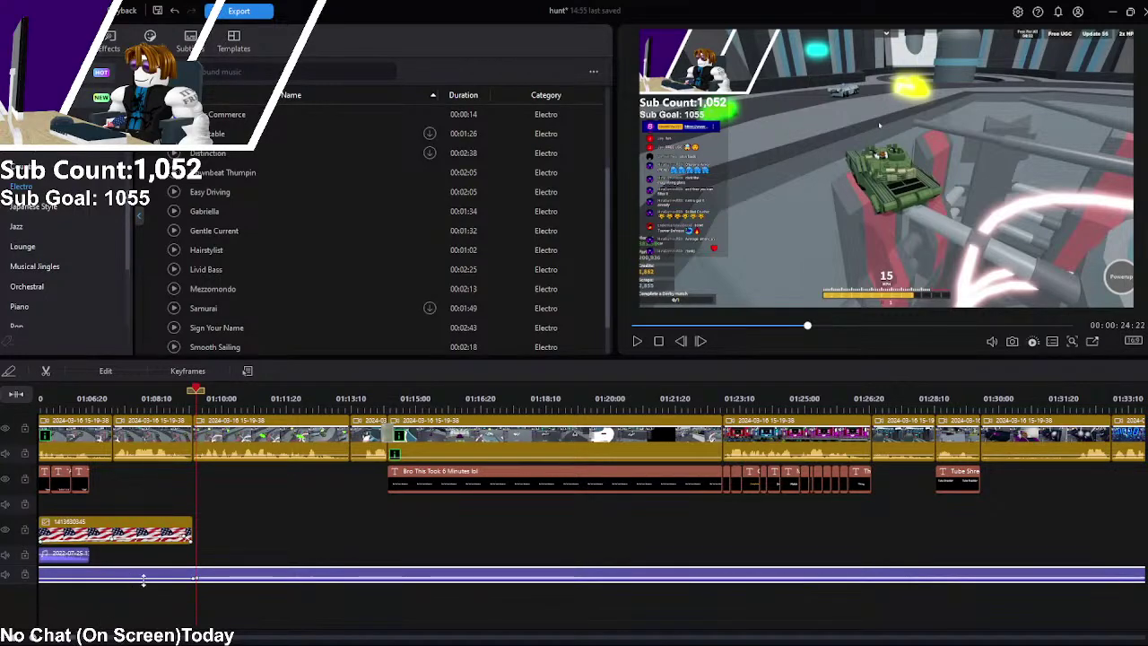
click(87, 618)
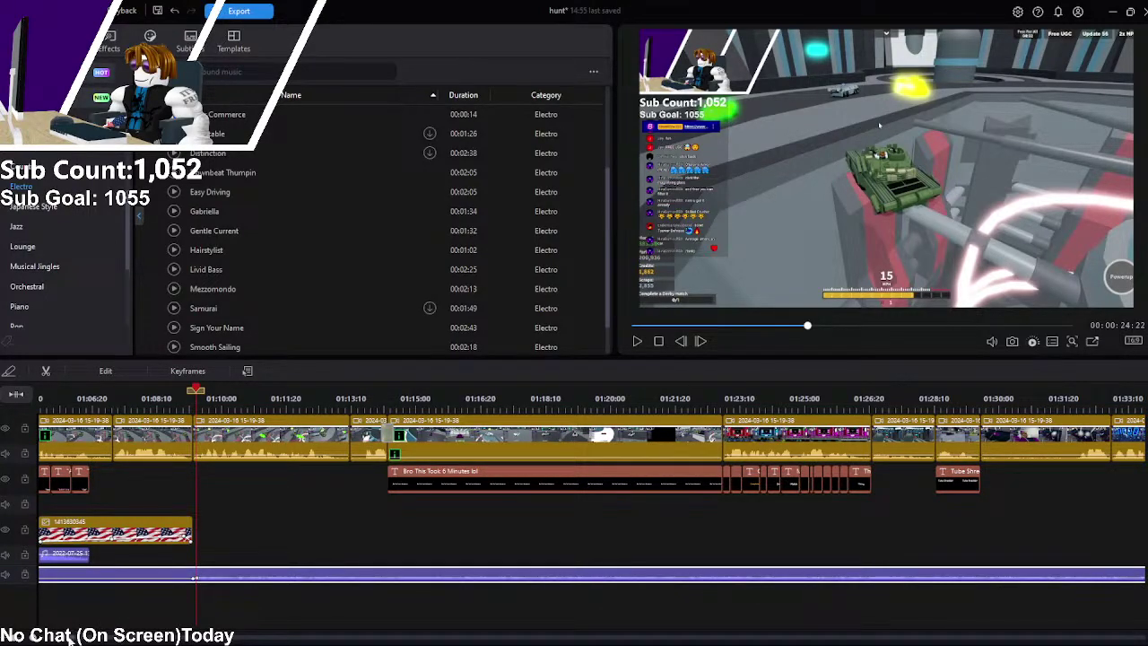
scroll(70, 630, left, 5)
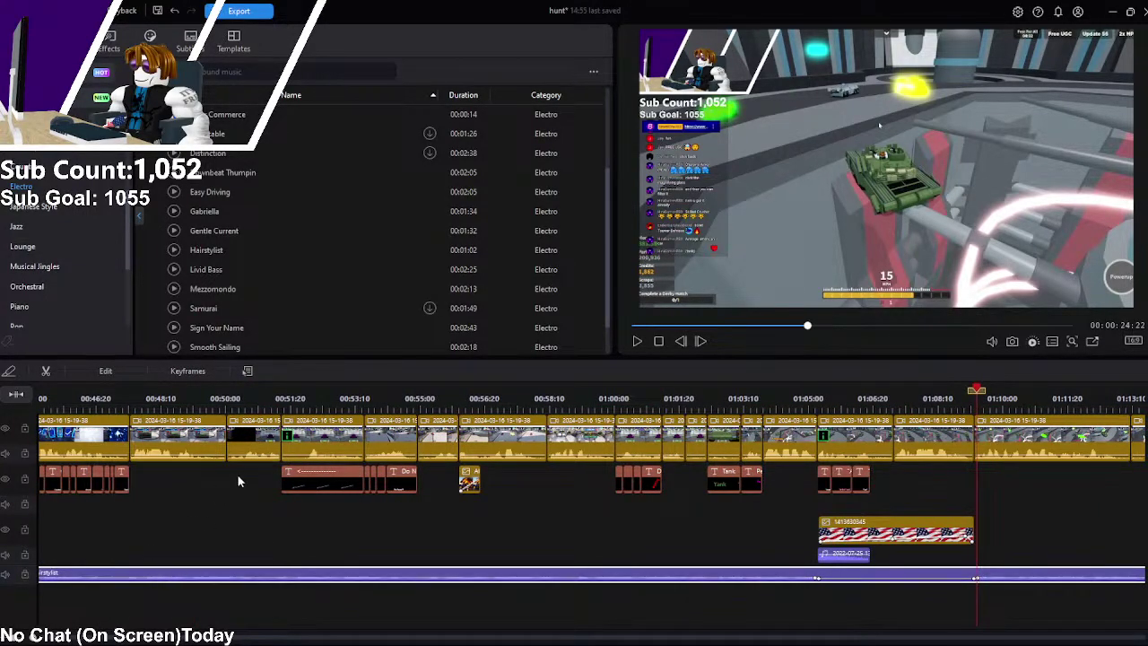
Step: Play the video on to 01:38:28, split Hairstylist there and delete the rest of the music
click(657, 395)
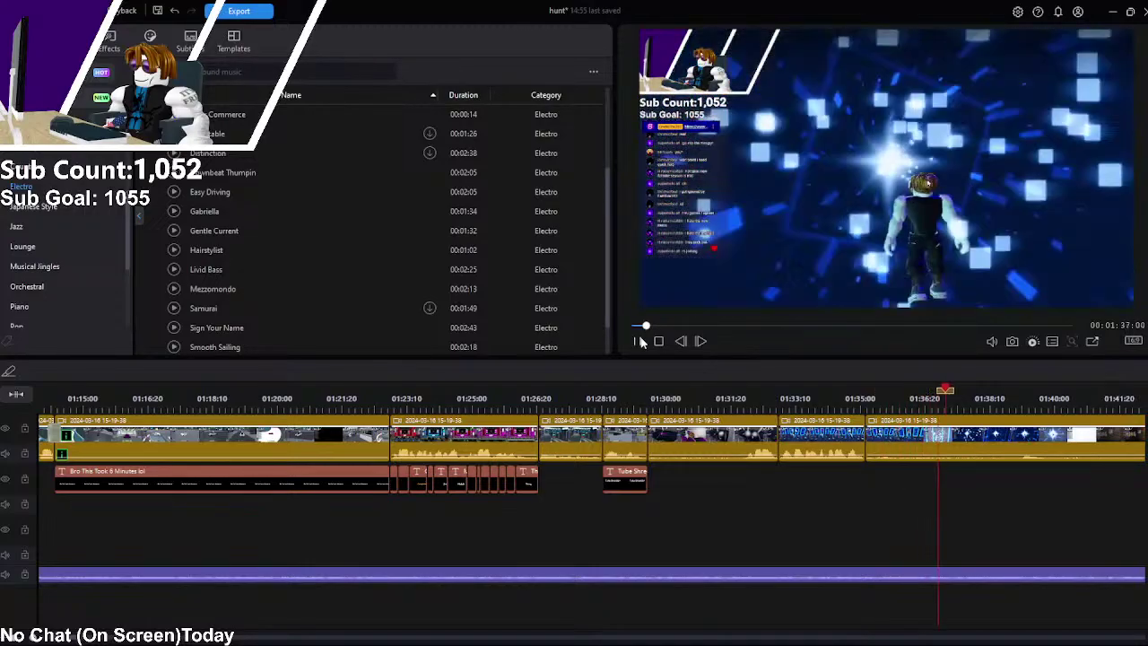
click(637, 341)
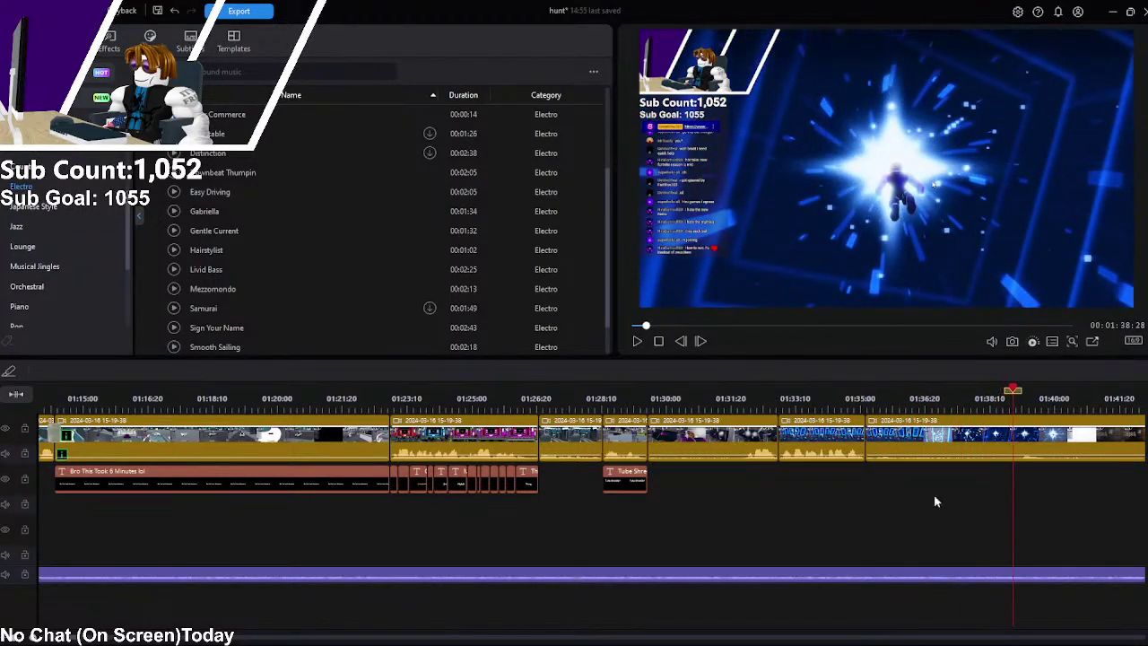
click(1016, 576)
click(7, 372)
click(1058, 581)
key(Delete)
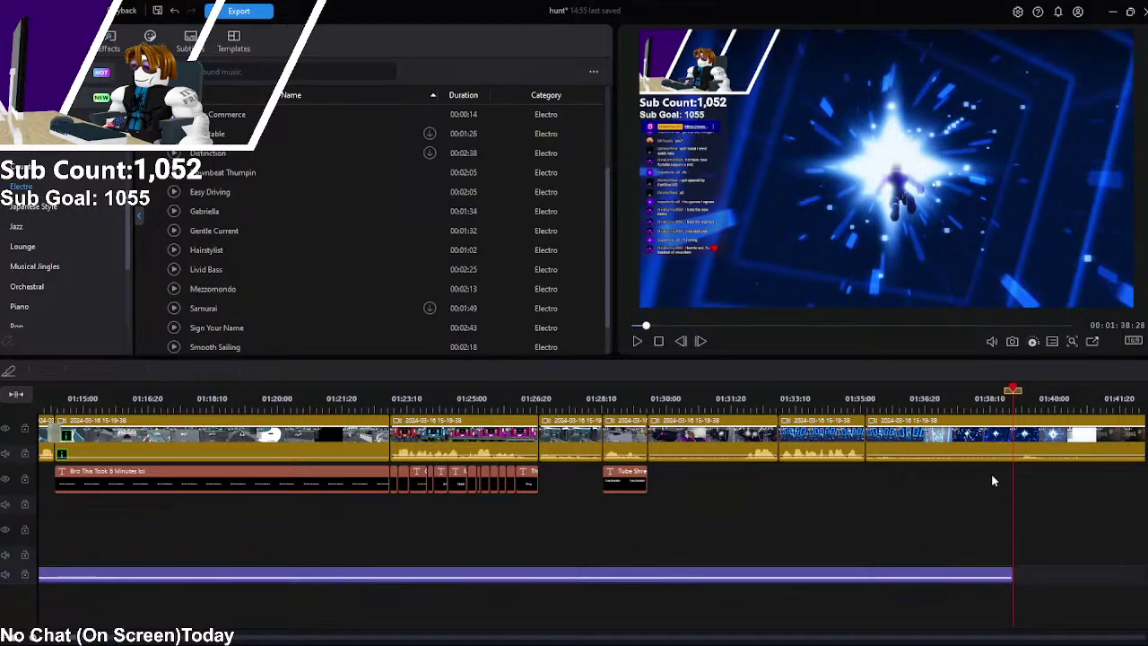
Step: Play through the long gameplay clip from 01:42:12 onward, examining the lobby footage for a cutting point
scroll(256, 436, right, 5)
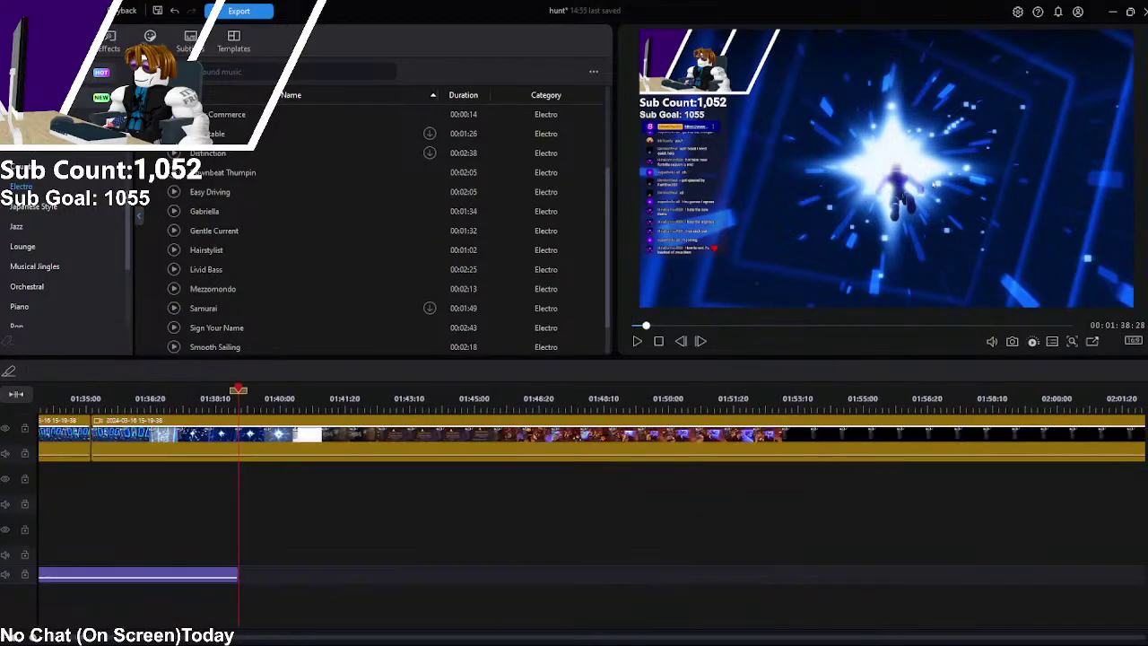
click(373, 396)
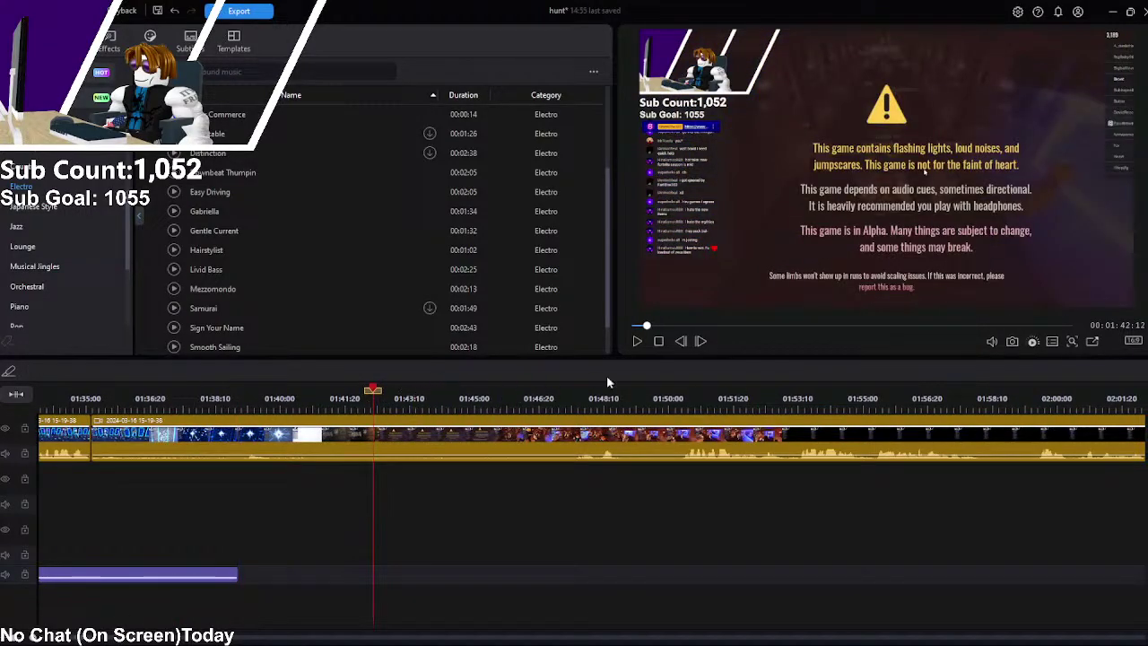
click(636, 342)
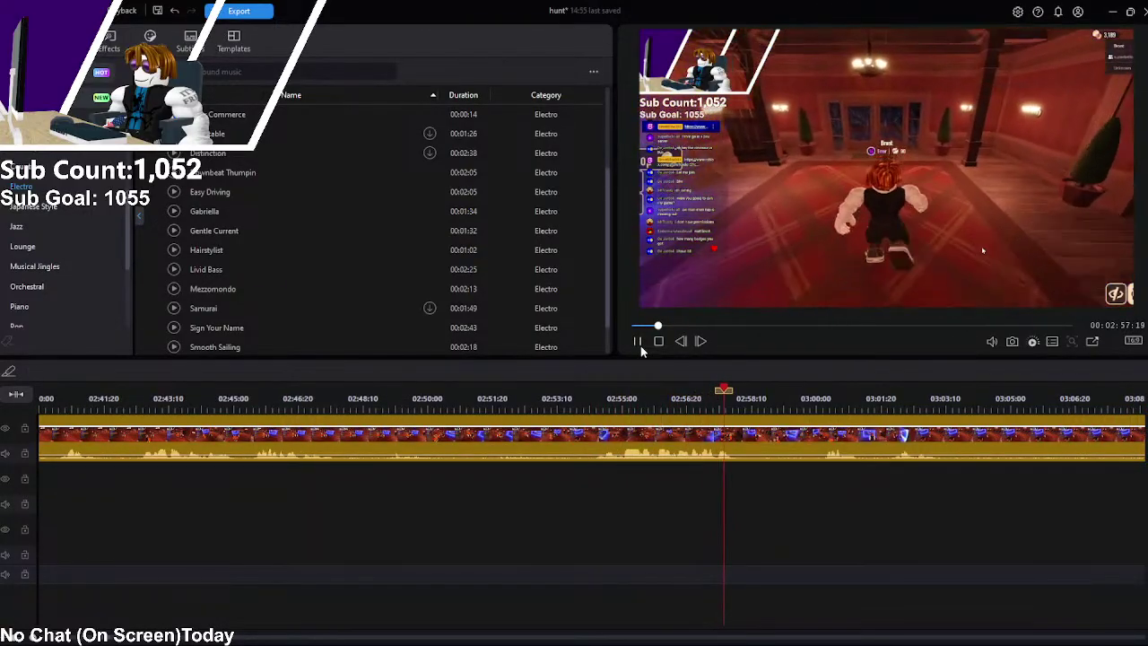
click(637, 341)
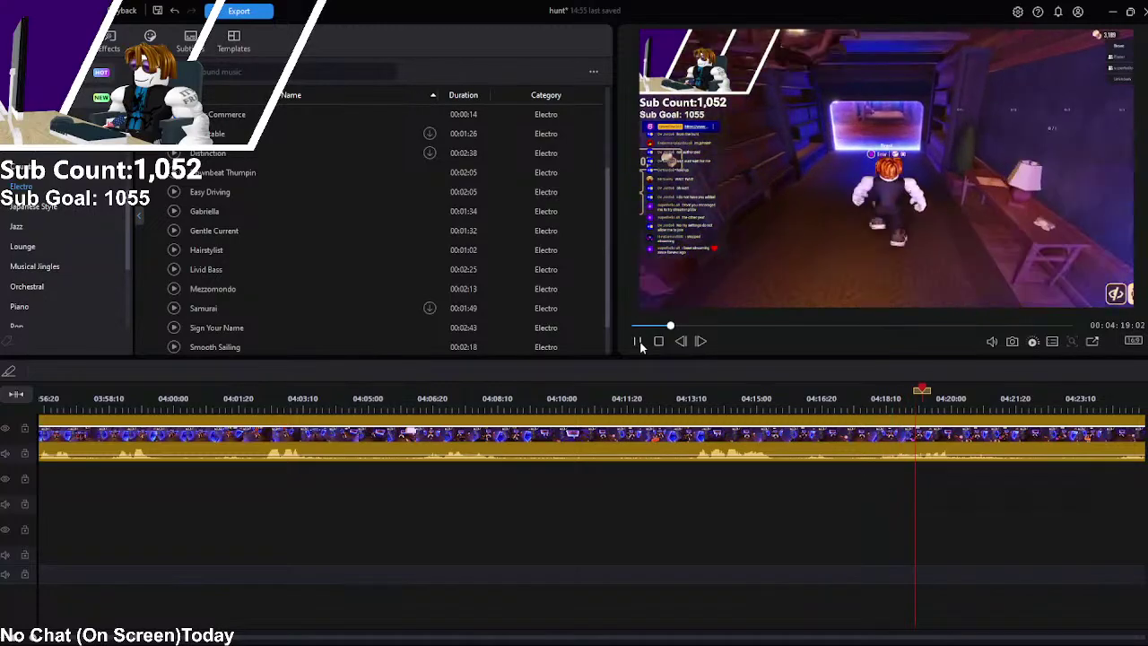
click(638, 341)
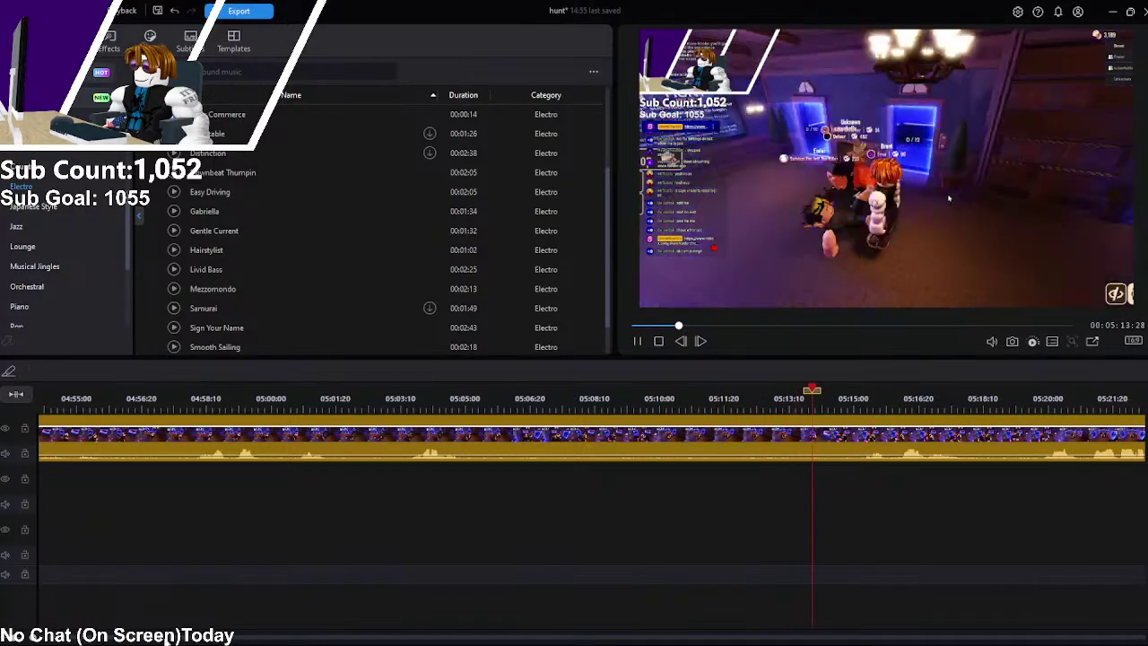
click(636, 341)
drag(31, 638, 157, 562)
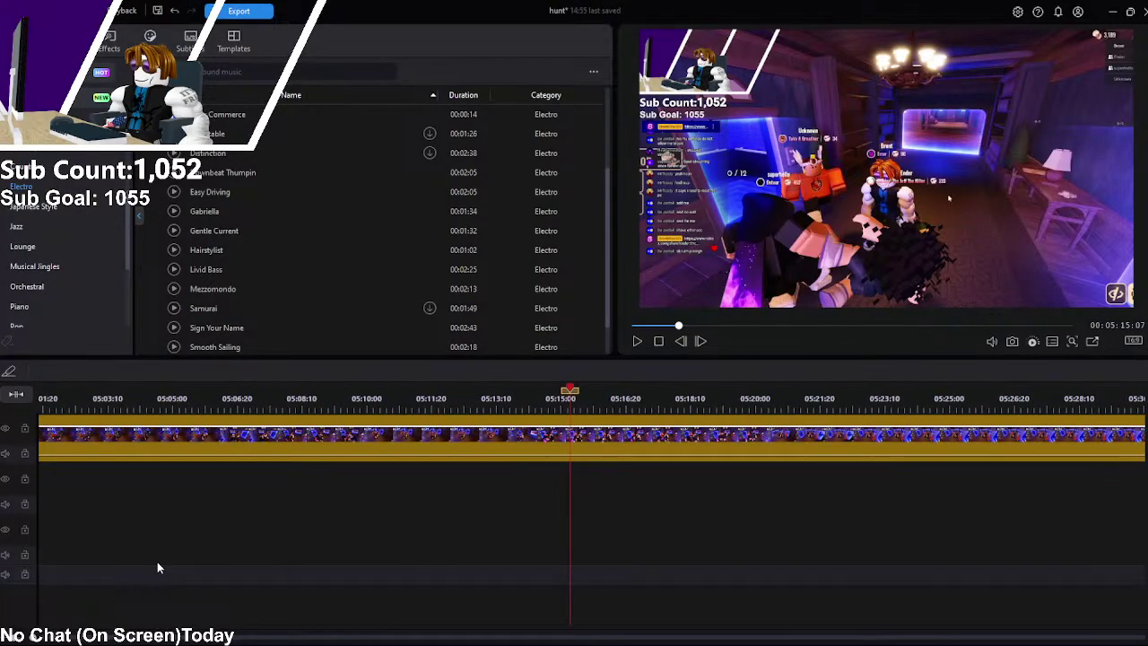
click(636, 341)
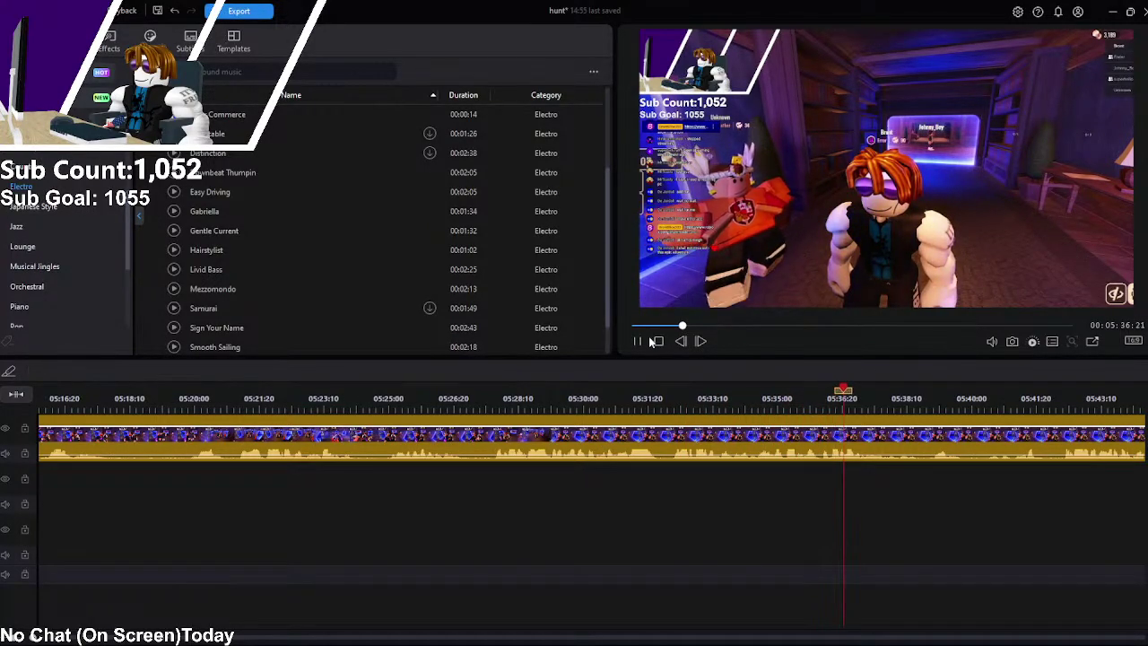
click(637, 341)
Step: Split the long gameplay clip at 05:32:08 and delete the part before the split, closing the gap
drag(885, 392, 672, 389)
click(636, 341)
click(671, 435)
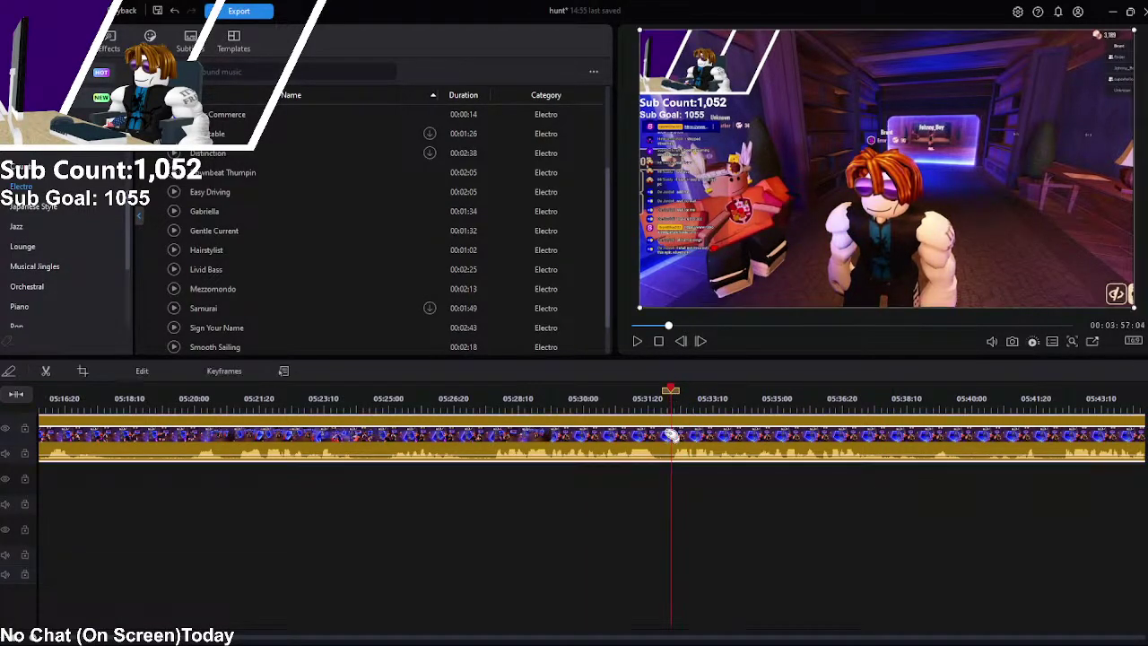
key(ctrl+b)
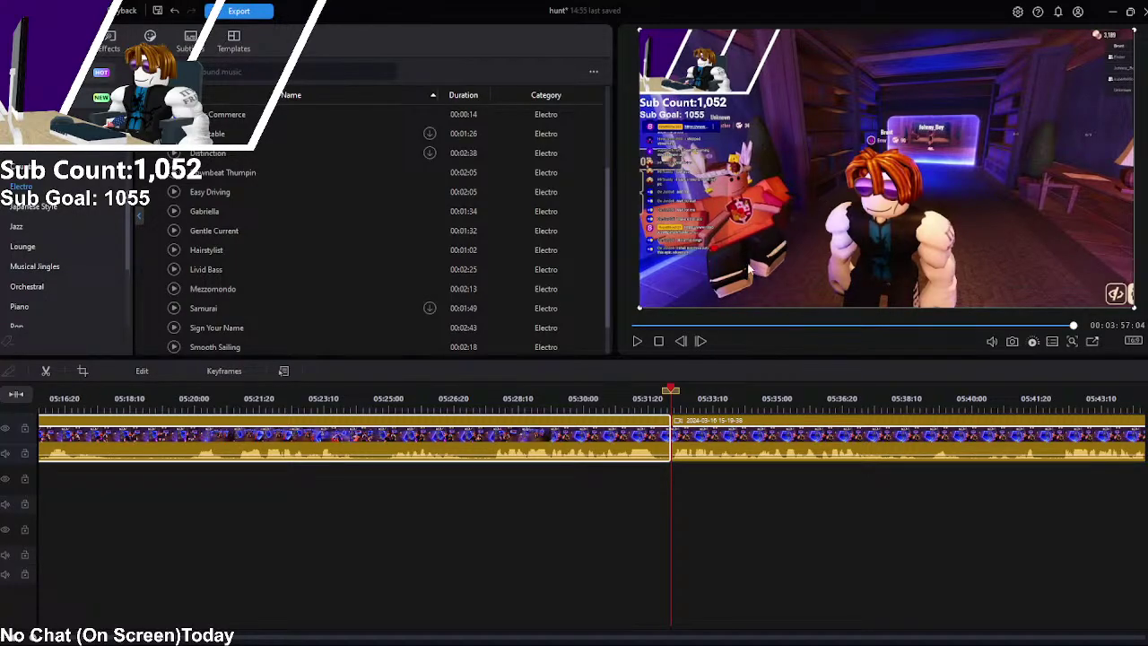
key(Delete)
Step: Fade out the background music with volume keyframes, from the start of the long lobby clip at 01:35 to the music's end
scroll(592, 440, left, 15)
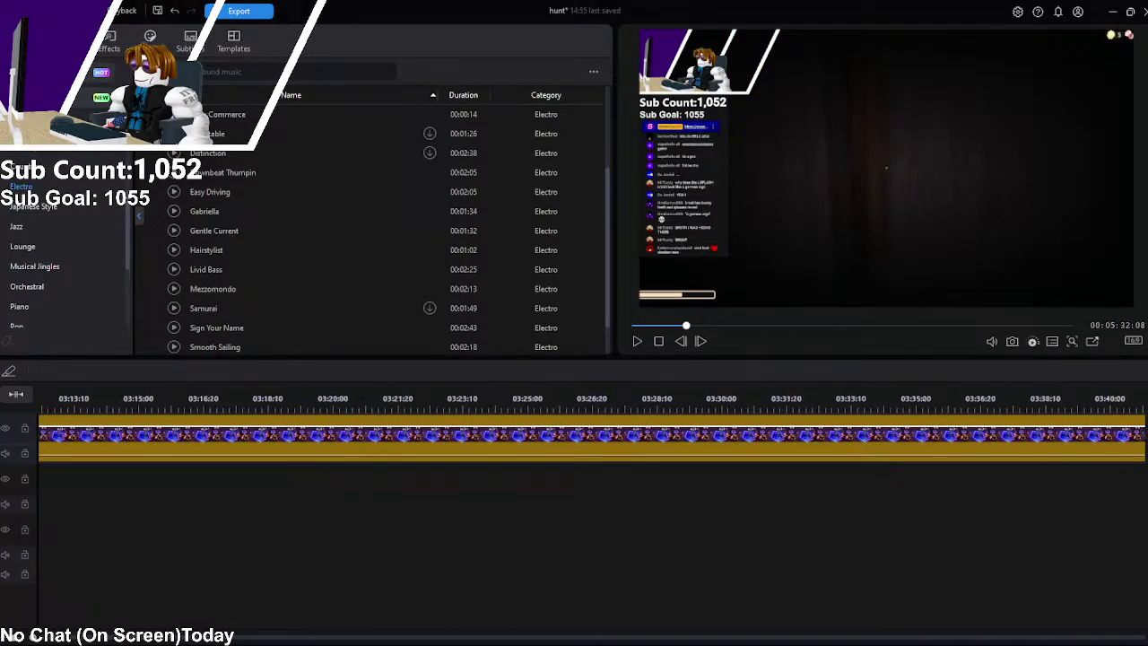
scroll(359, 430, left, 10)
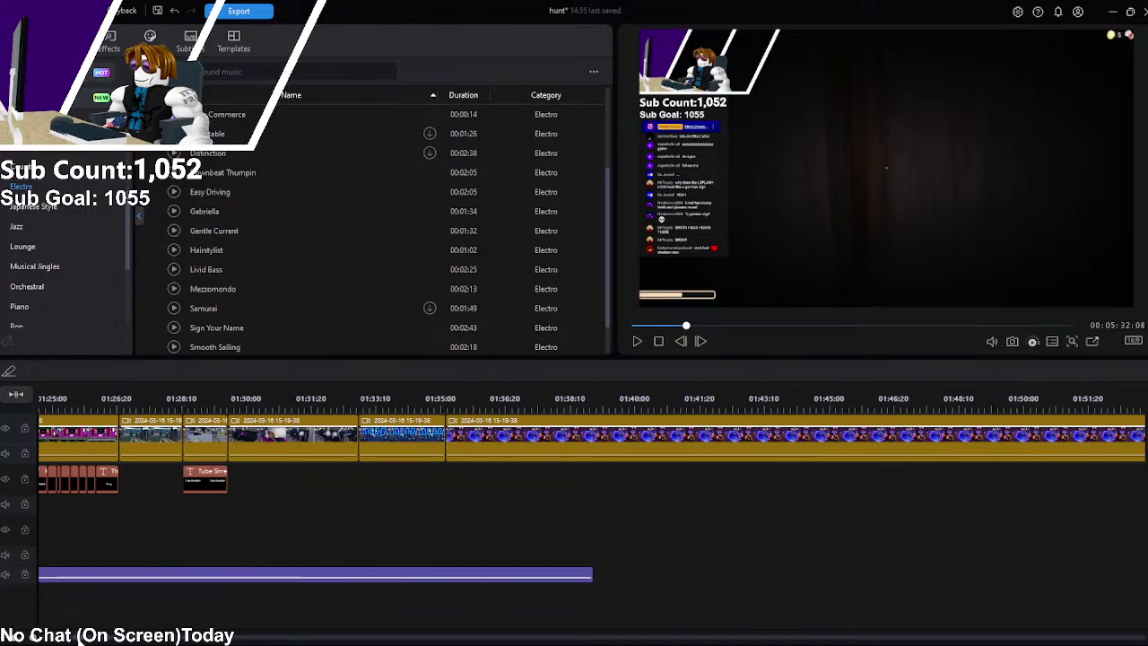
click(316, 394)
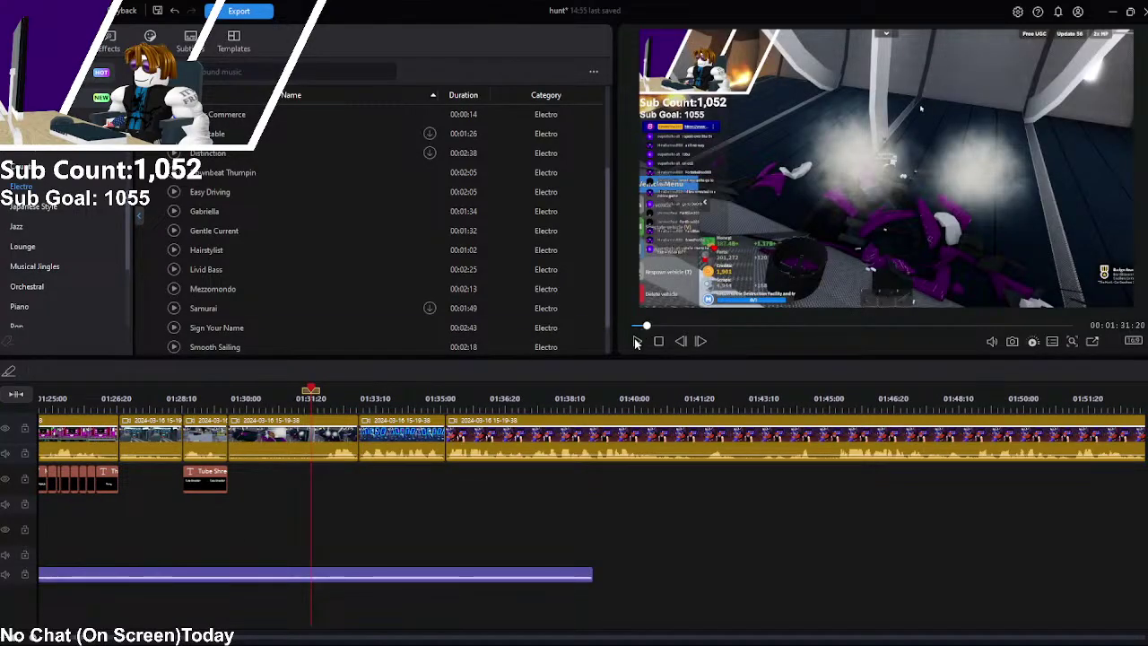
click(635, 342)
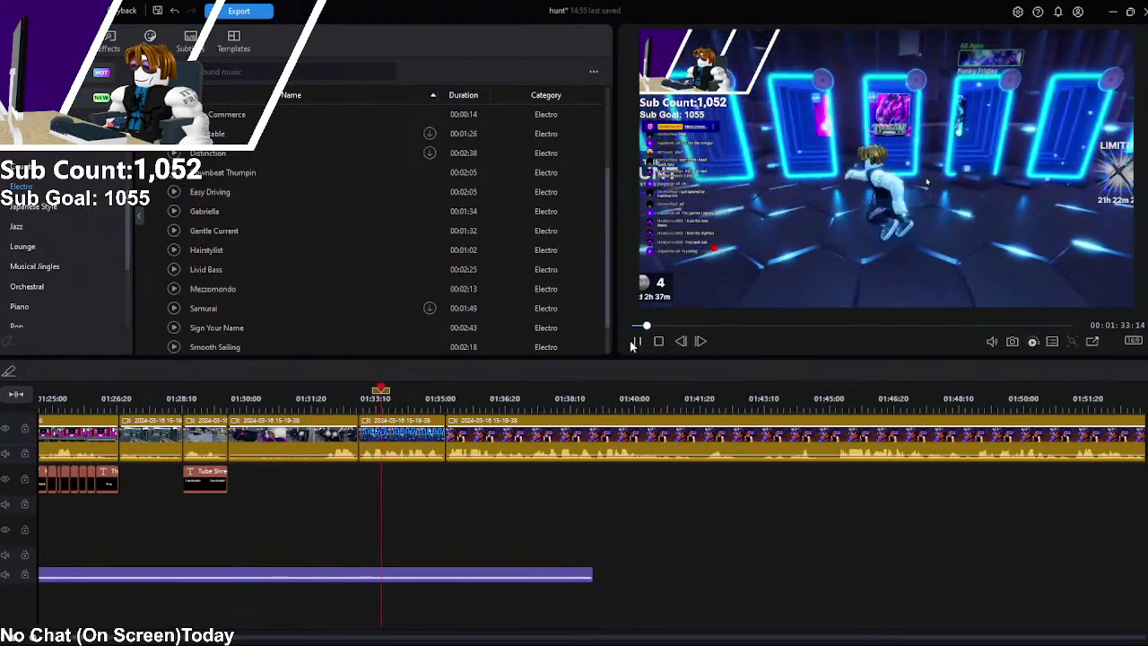
click(634, 342)
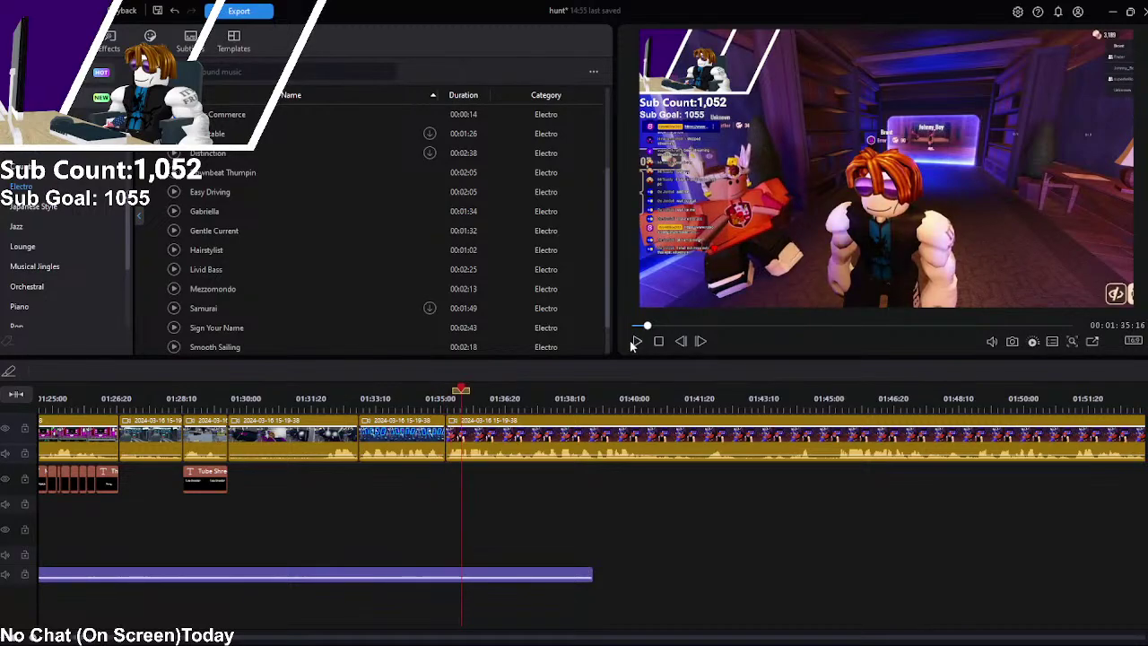
drag(466, 392, 451, 401)
click(448, 575)
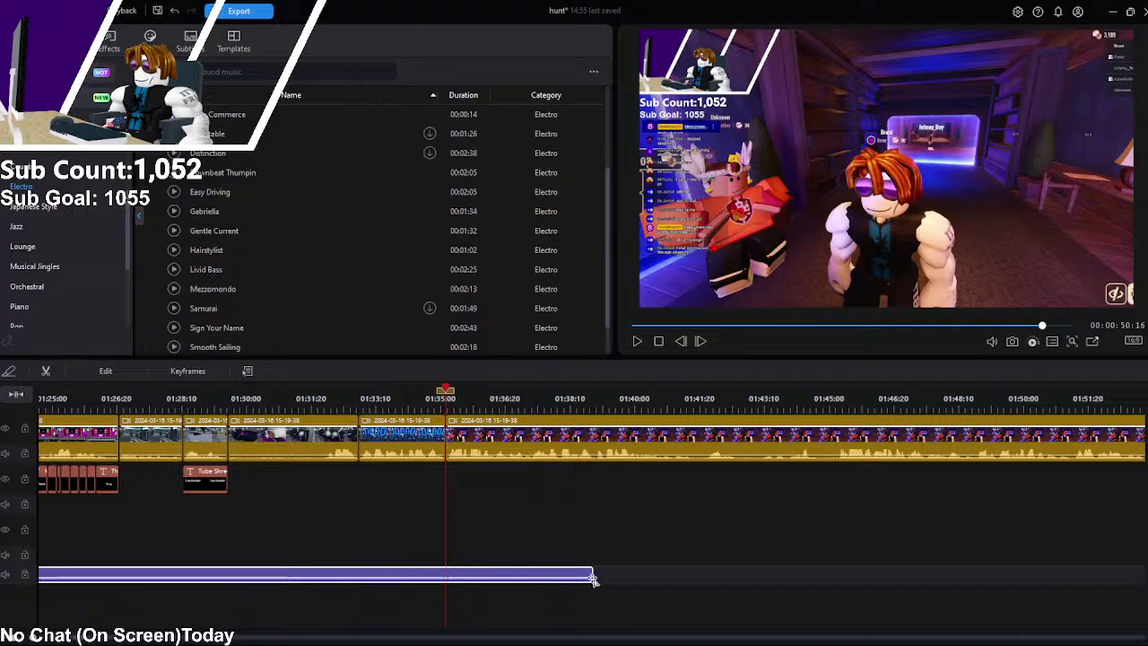
Step: Play on through the lobby footage and split the long gameplay clip at about 01:41:20
click(638, 342)
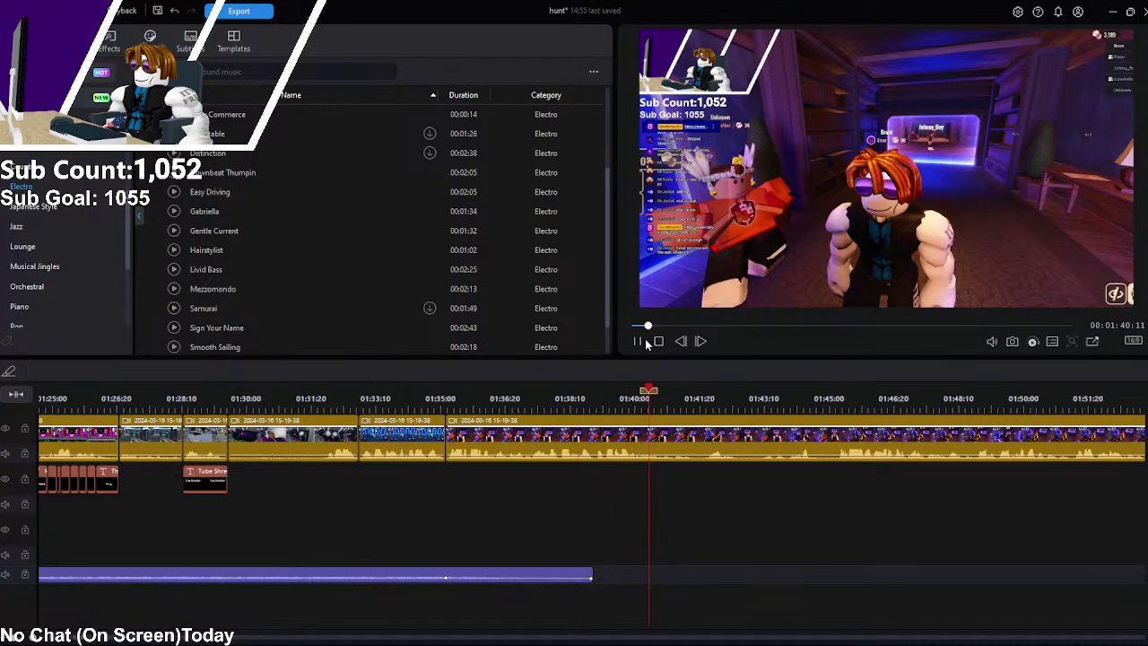
click(638, 341)
click(706, 439)
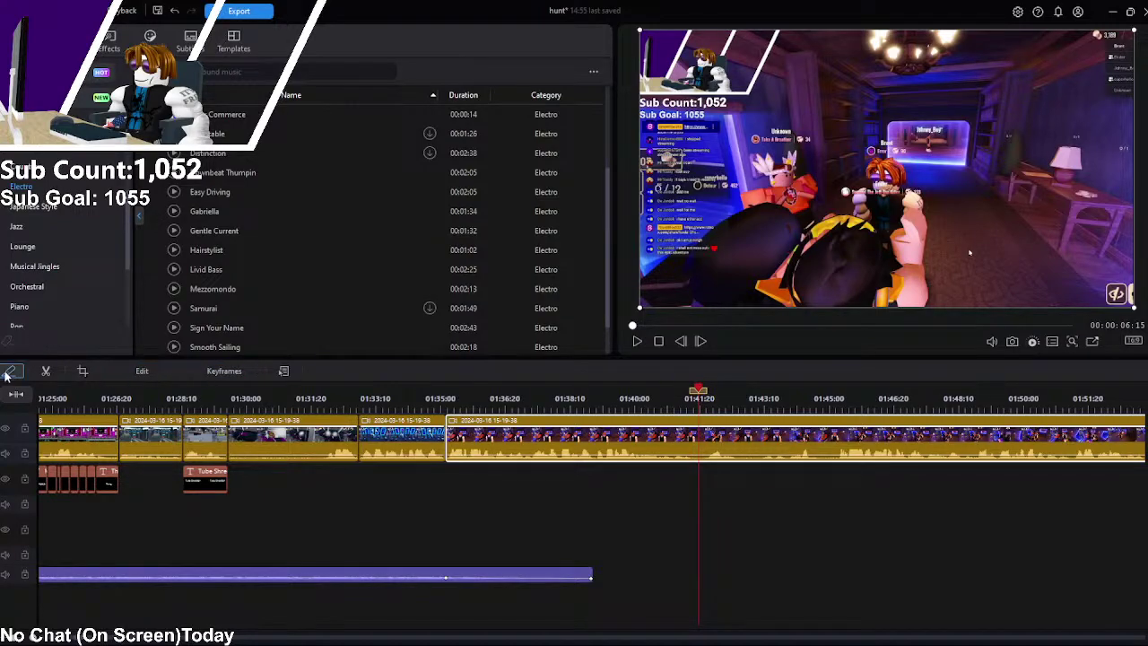
key(ctrl+b)
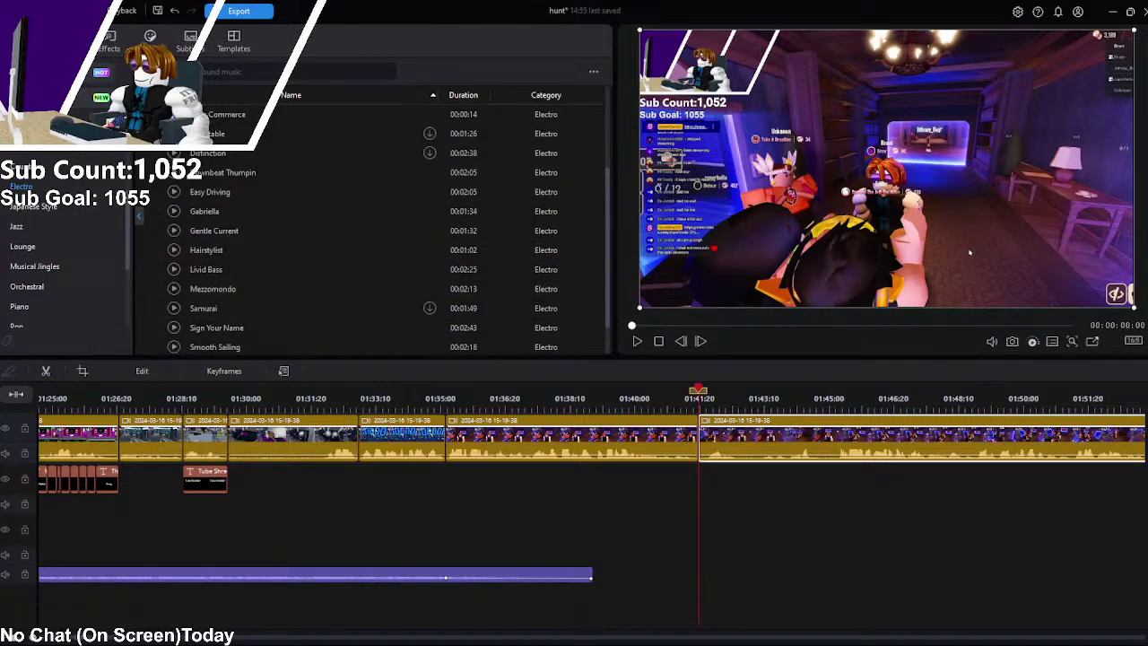
Step: Add a default title to the text track at 01:38:02, over the lobby clip
click(28, 41)
click(522, 386)
click(637, 341)
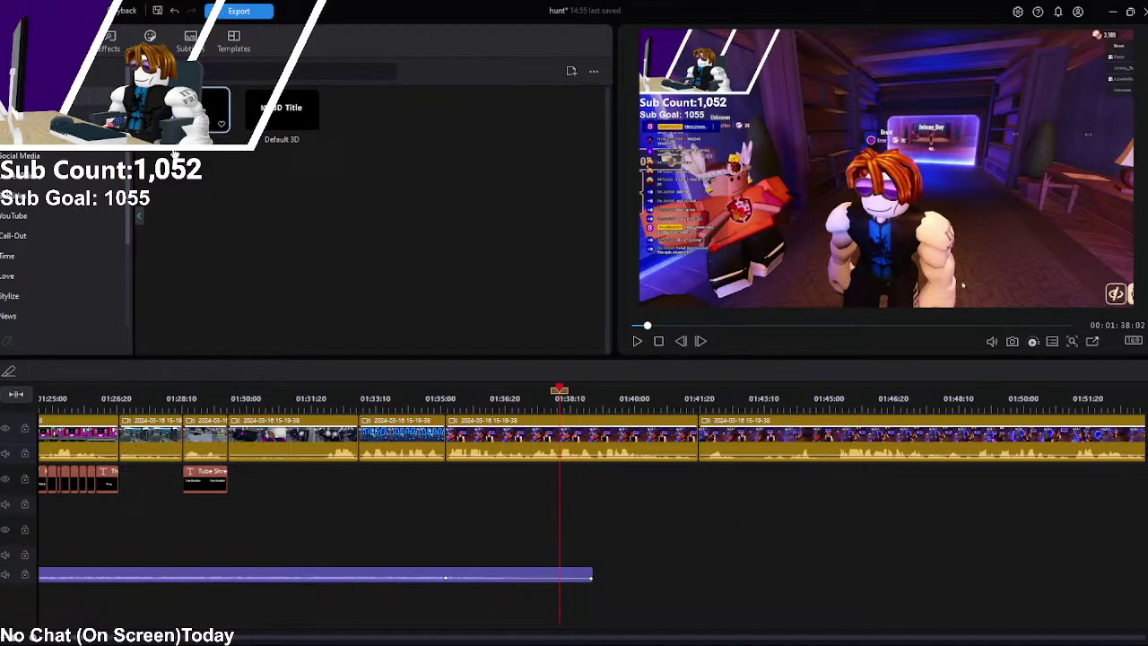
drag(215, 109, 565, 480)
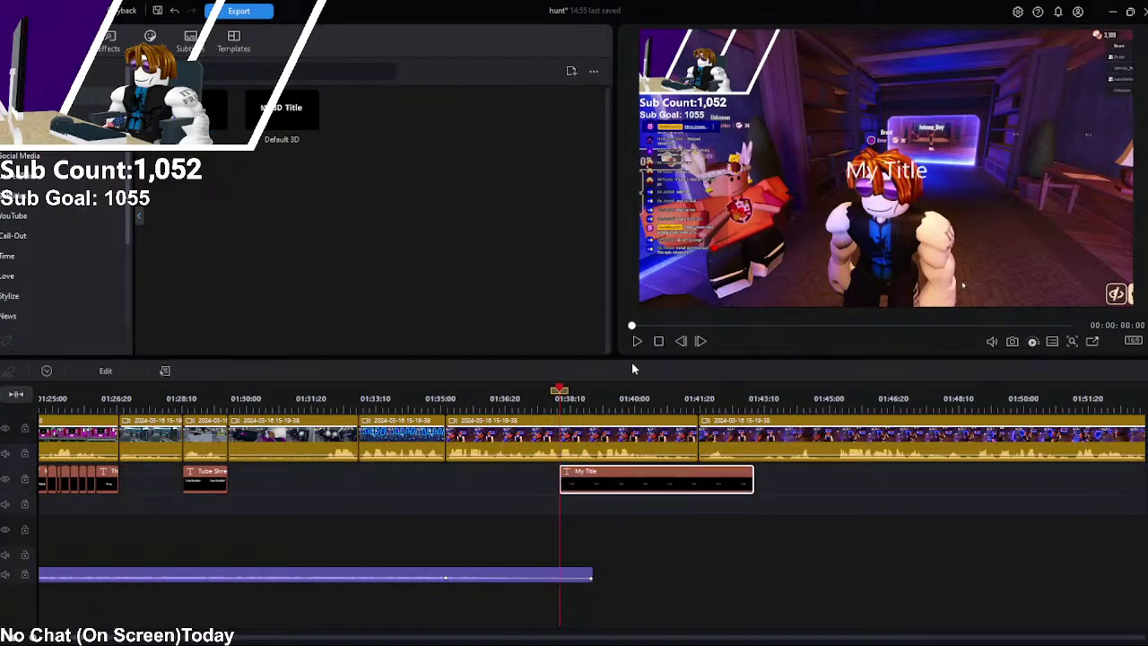
Step: Play the speech under the new title and split the title at 01:38:17 and about 01:38:28
click(635, 341)
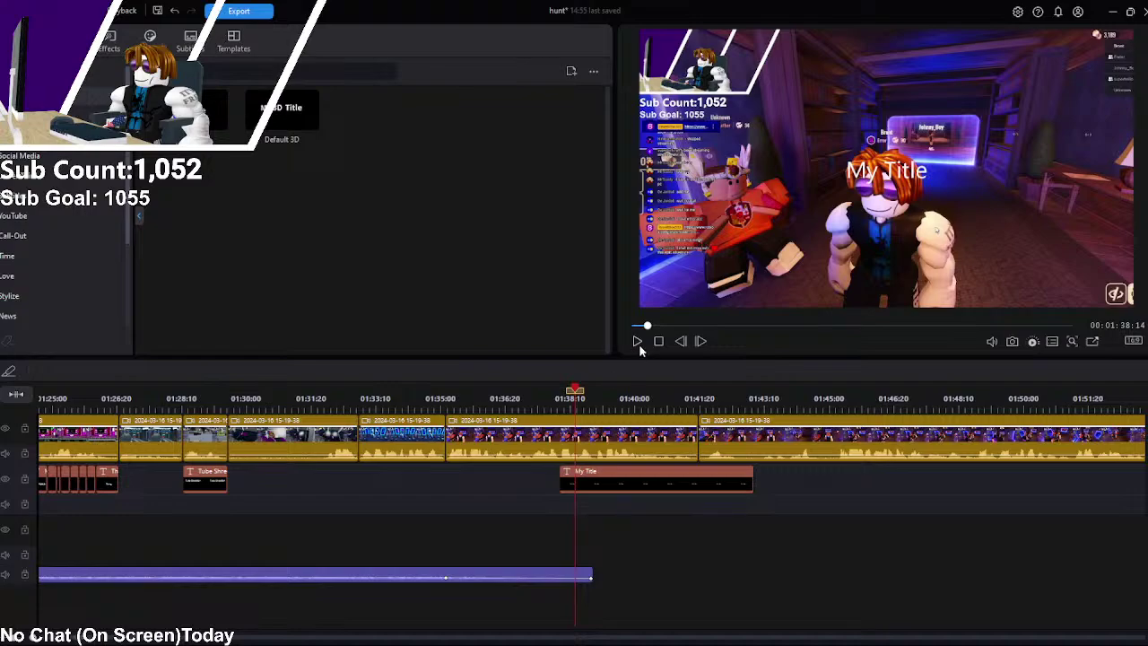
drag(584, 393, 580, 393)
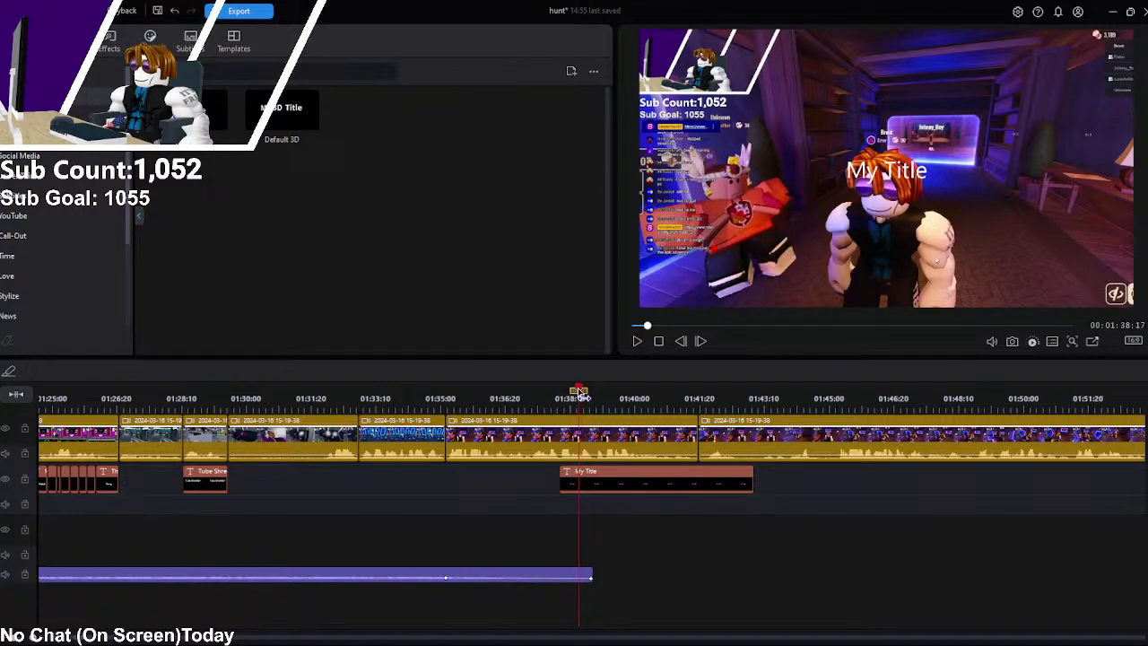
click(575, 479)
click(8, 370)
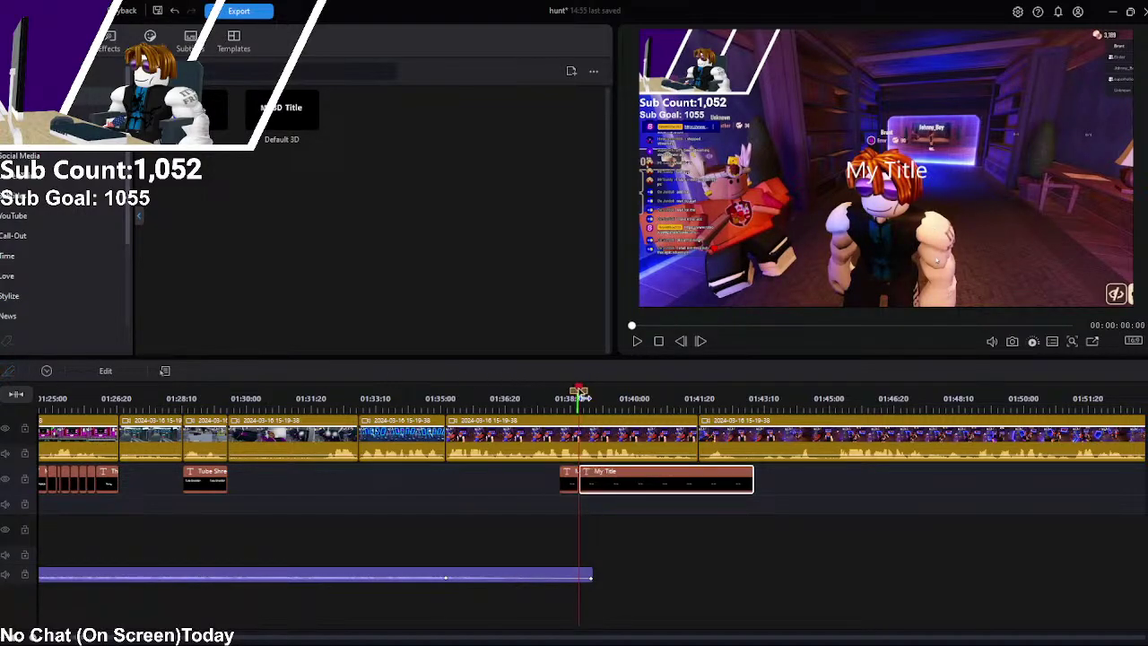
mouse_move(580, 392)
mouse_down()
mouse_move(607, 392)
mouse_move(563, 391)
mouse_up()
click(45, 372)
click(637, 342)
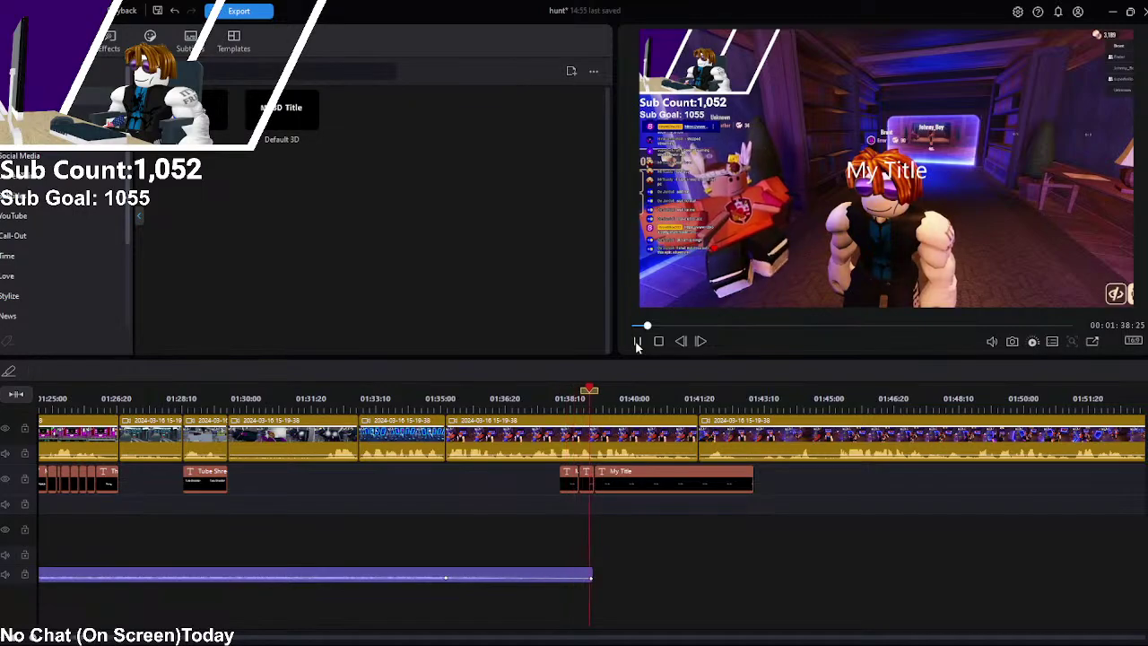
click(636, 342)
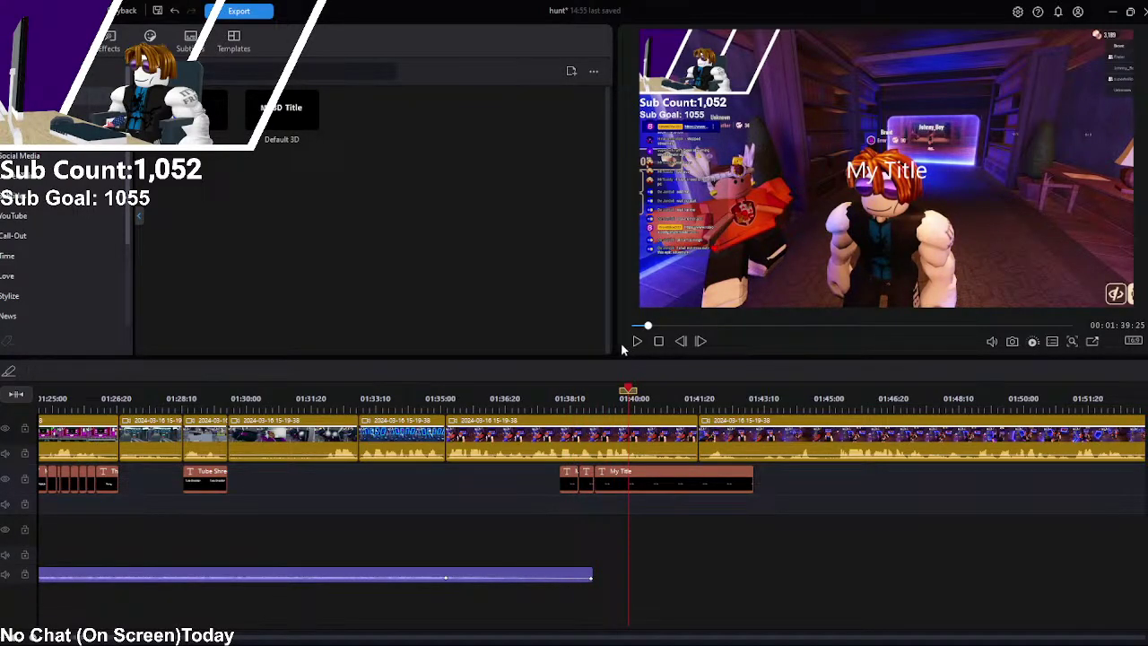
Step: Split the remaining title at 01:39:07 and delete the short piece before the split, leaving a gap
mouse_move(629, 391)
mouse_down()
mouse_move(595, 392)
mouse_move(609, 398)
mouse_up()
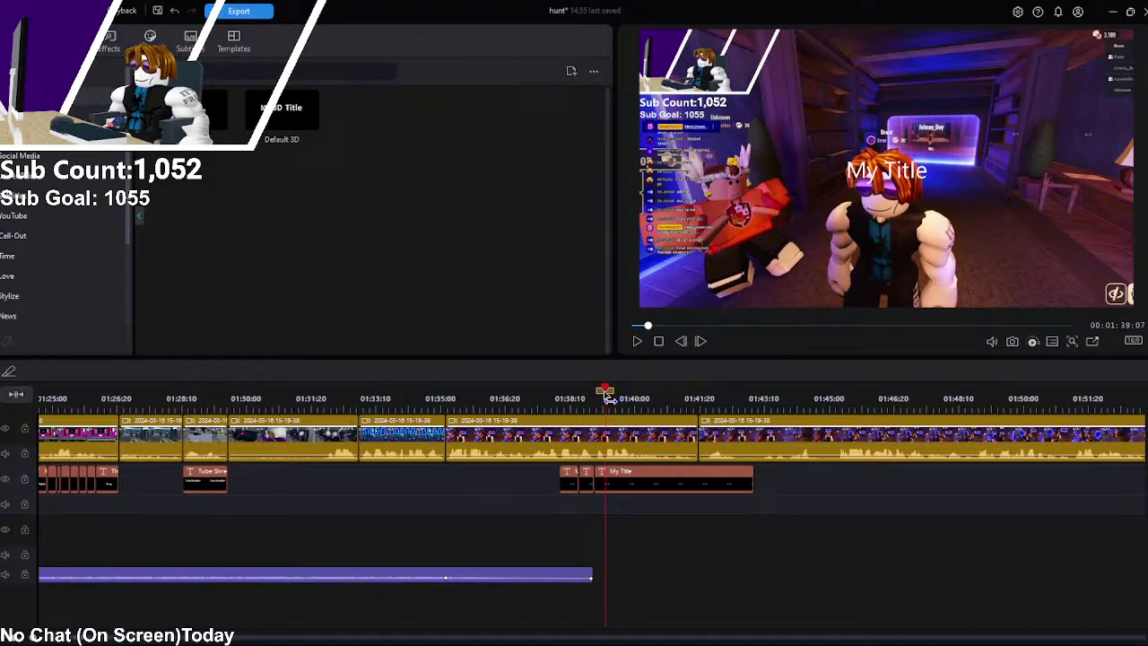
click(614, 473)
click(598, 475)
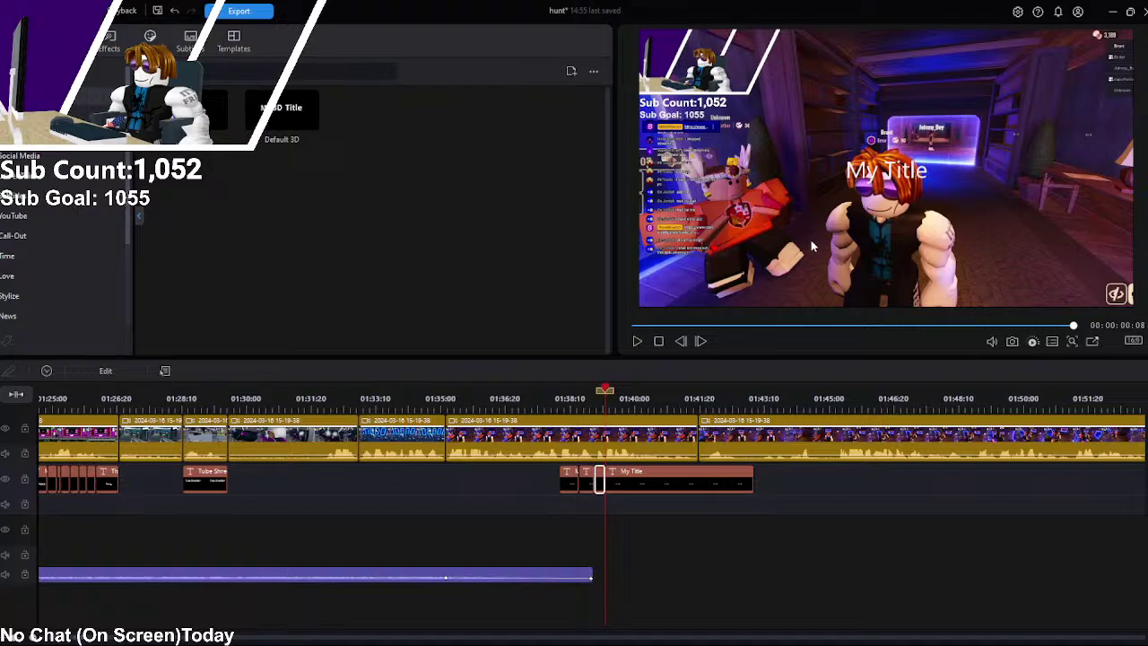
key(Delete)
Step: Split the remaining title at 01:39:19 and 01:39:26, and delete everything after the last split
drag(606, 392, 623, 400)
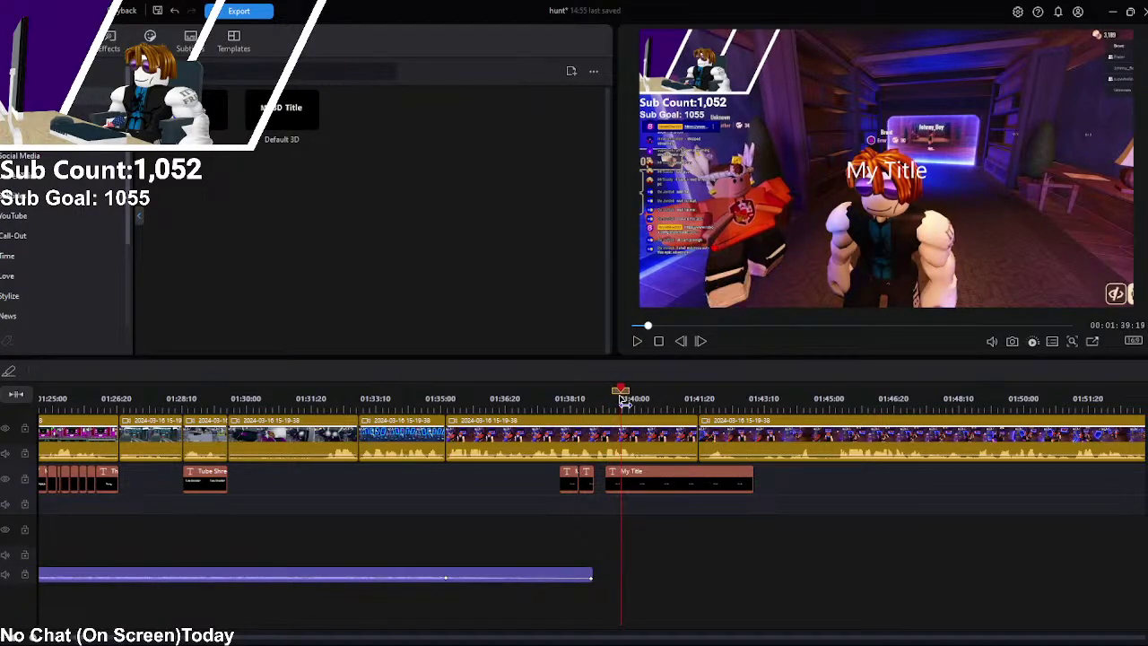
click(627, 471)
click(11, 375)
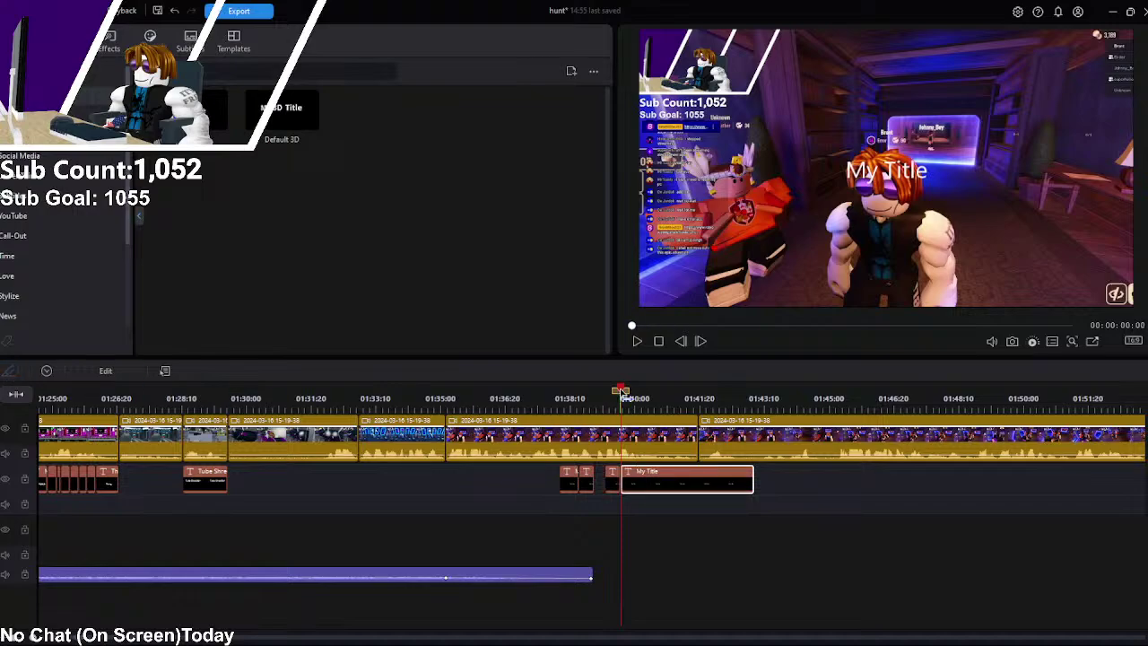
drag(621, 390, 630, 390)
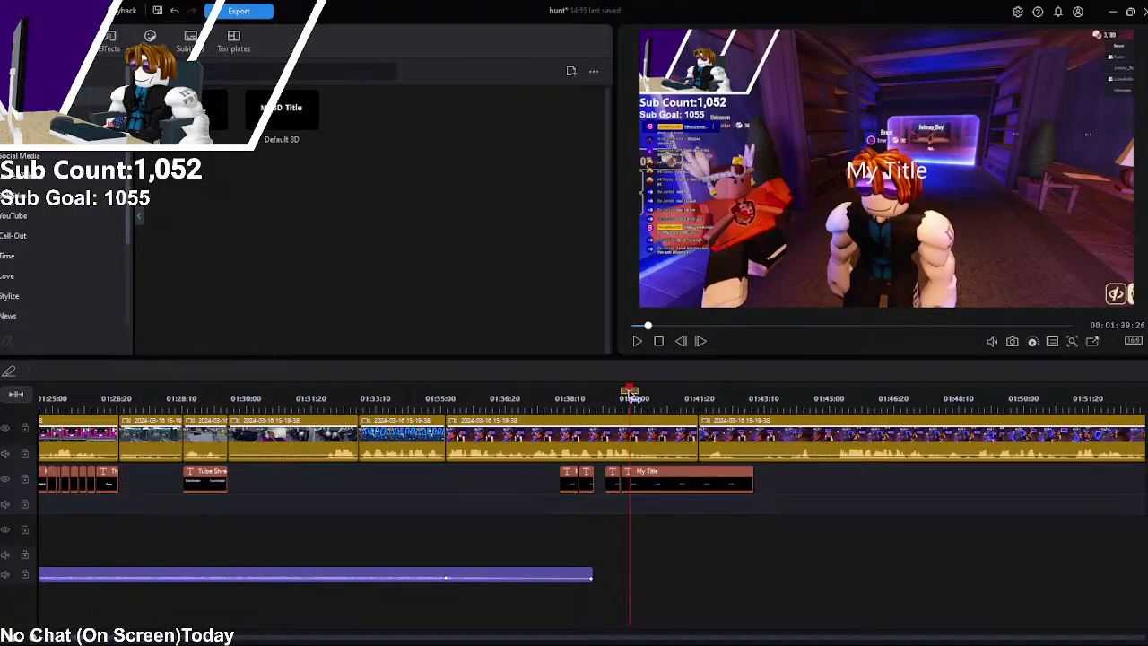
key(q)
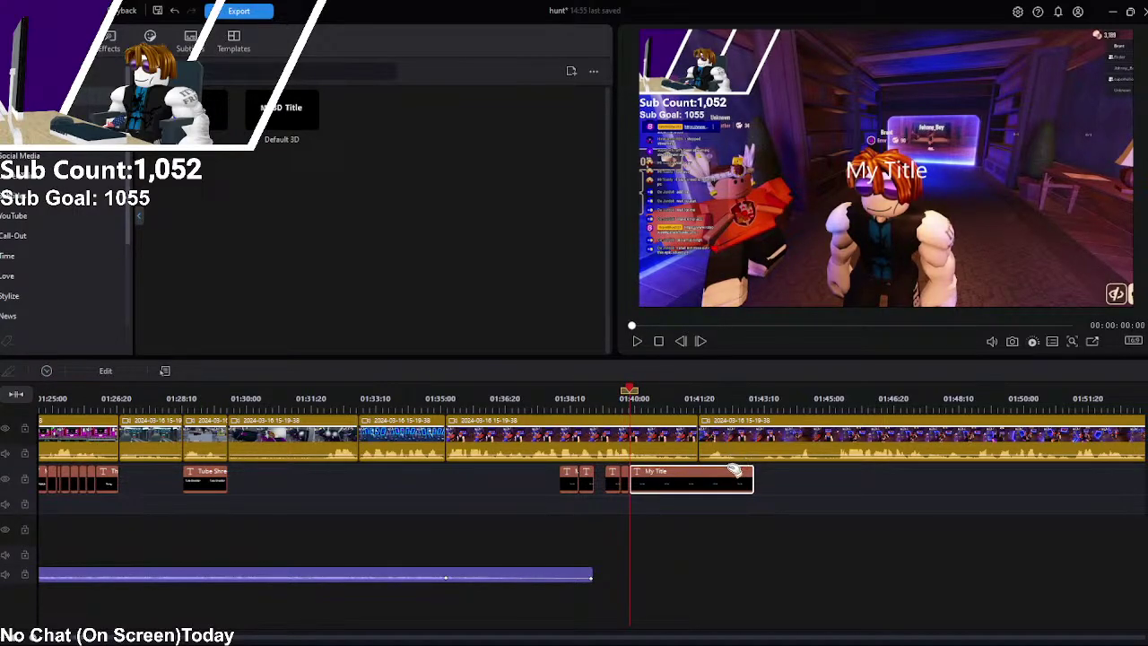
key(Delete)
Step: Give the first title piece the bold white style and the text "Probably", enlarged and centred in the frame
click(571, 480)
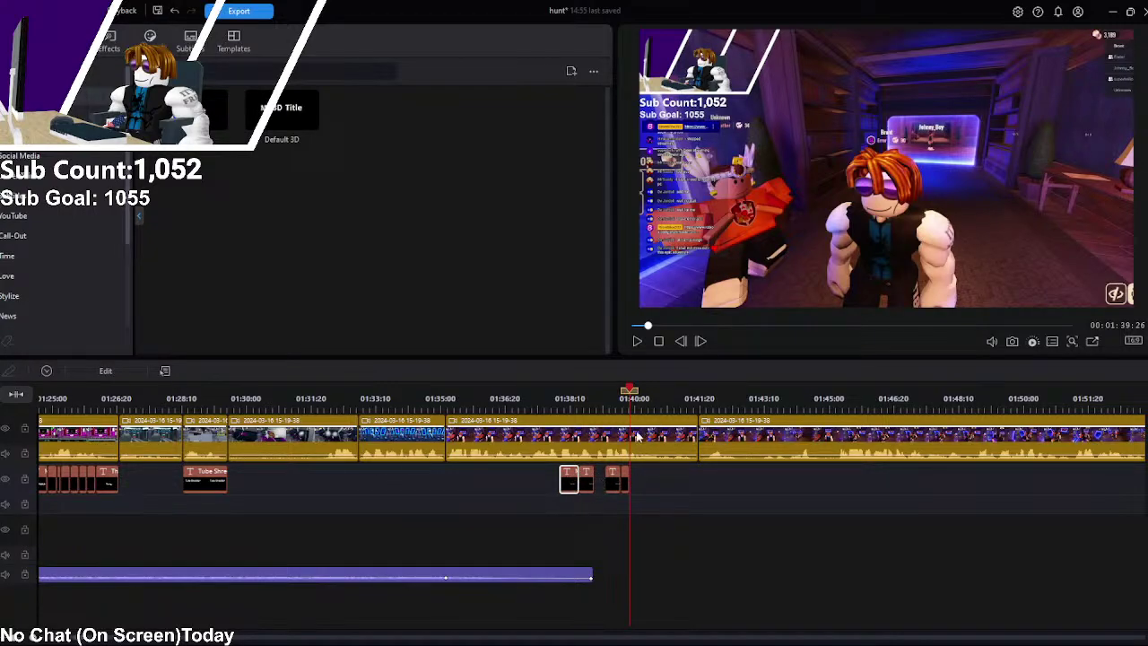
double_click(569, 481)
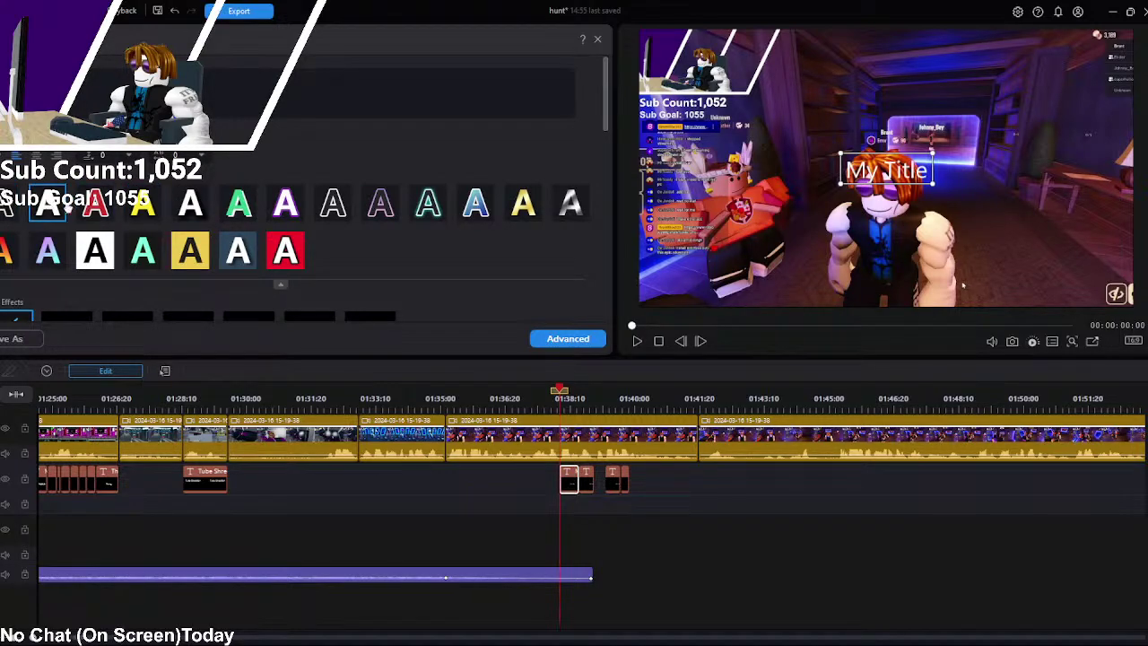
click(49, 206)
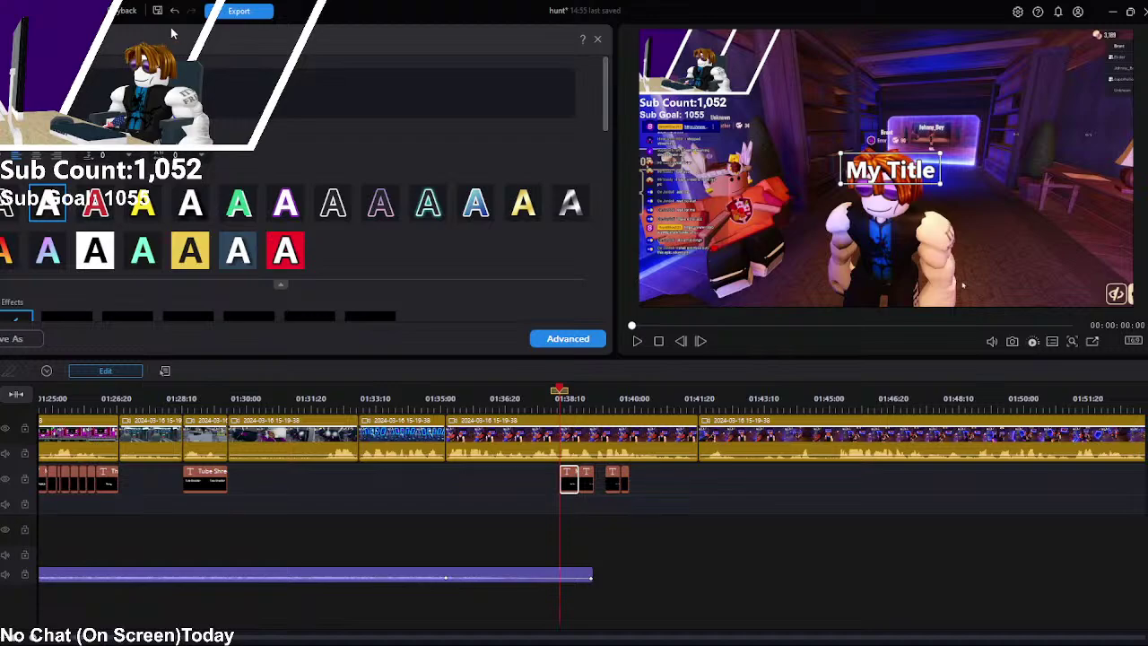
text(Probably)
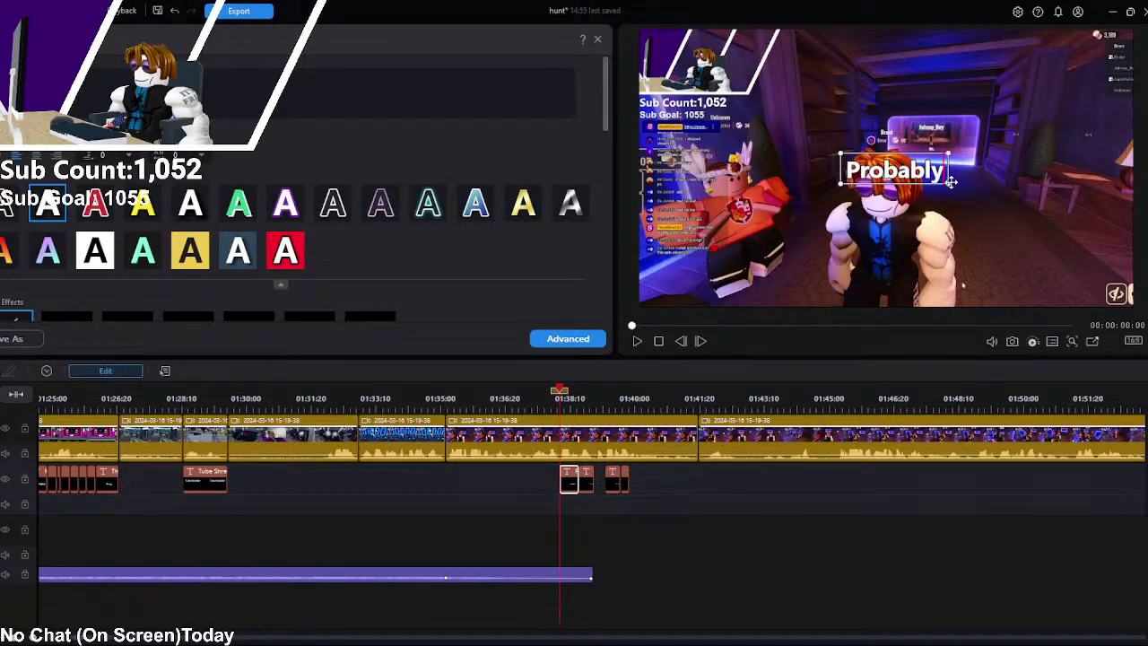
drag(948, 183, 925, 192)
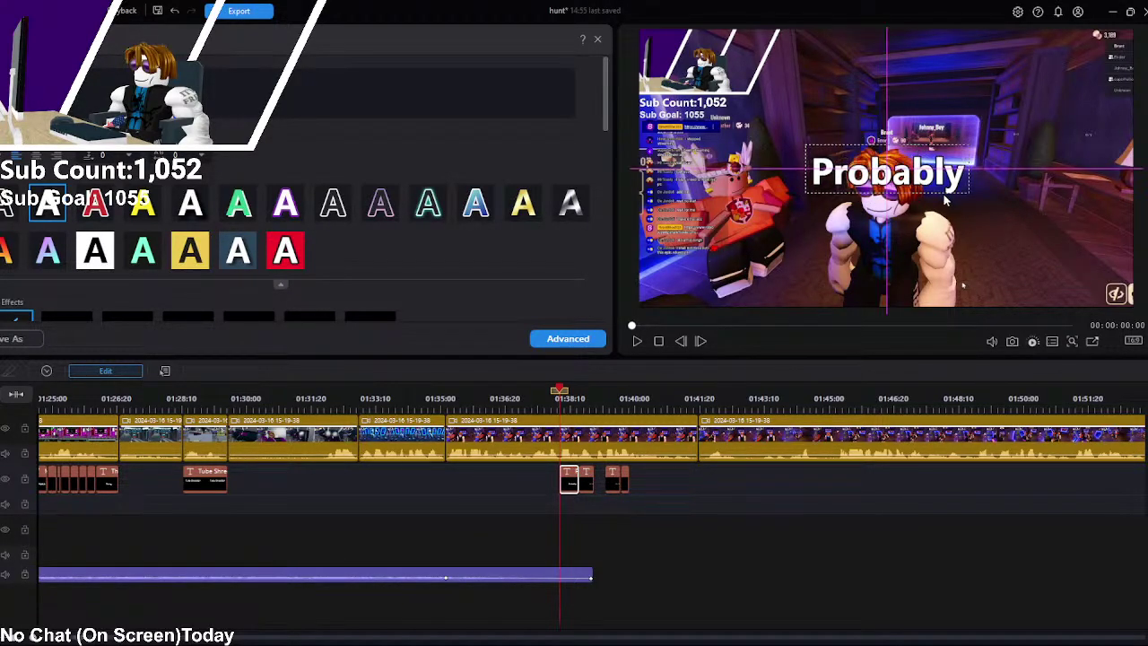
Step: Set the second title piece's text to "Might" in the bold white style, enlarged and centred in the frame
click(587, 484)
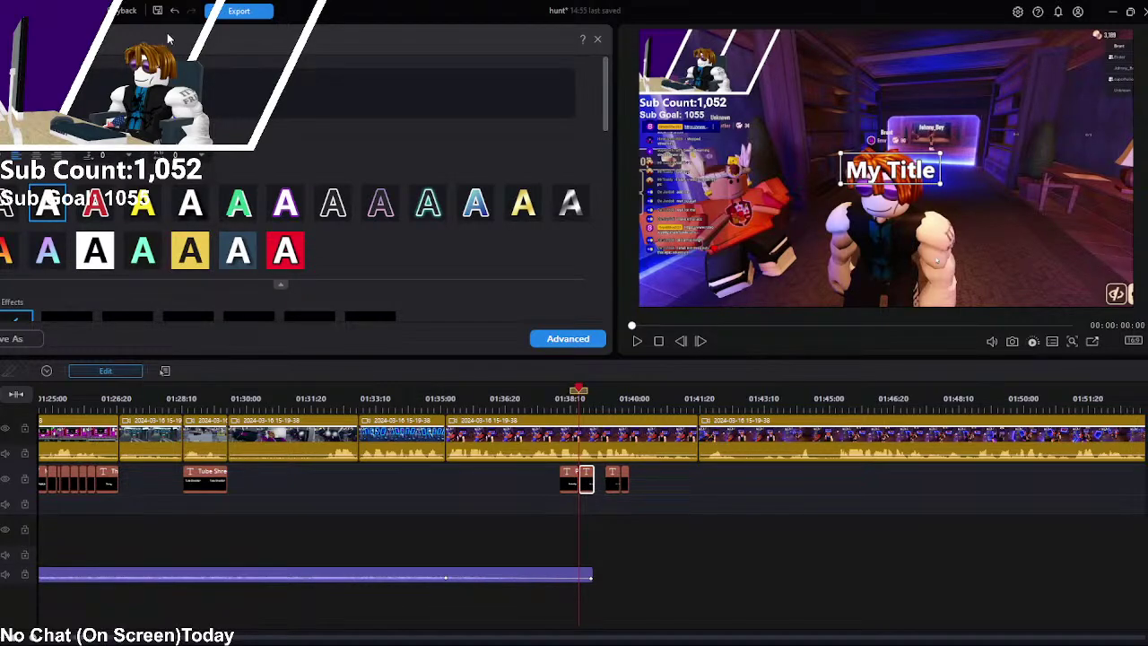
text(Might)
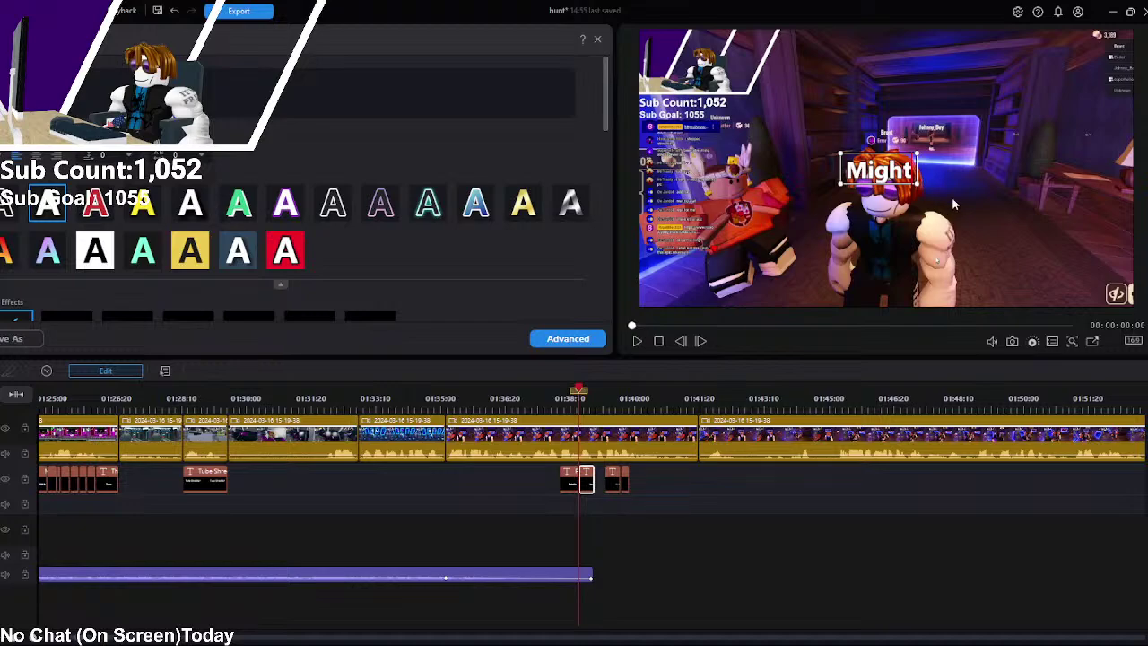
drag(917, 182, 933, 203)
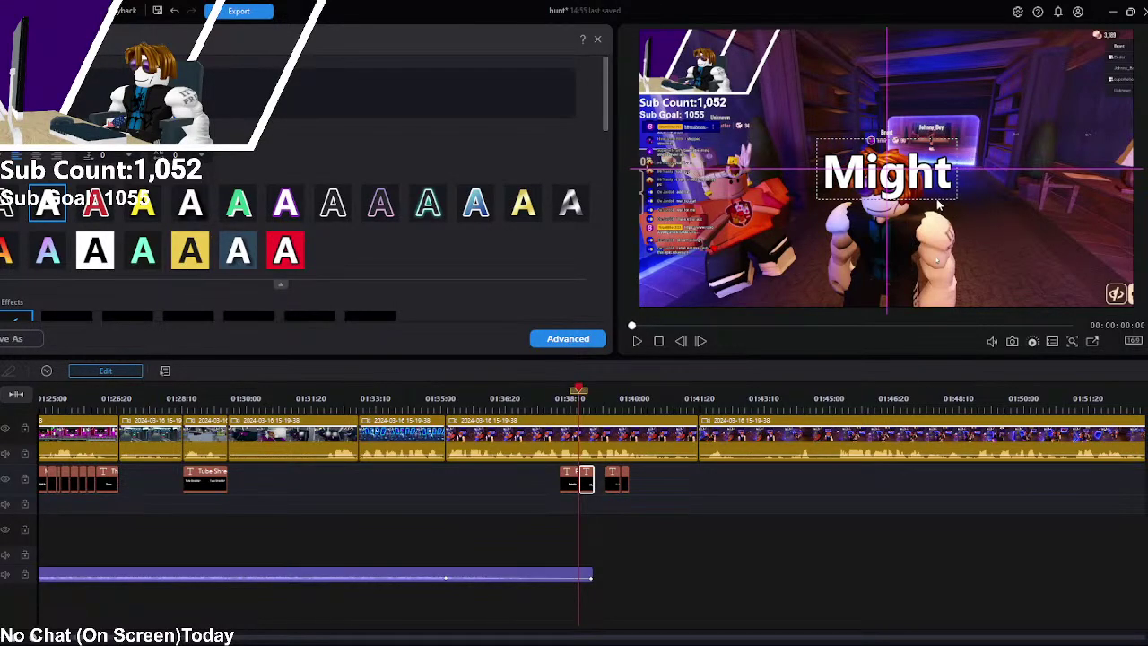
Step: Set the third title piece's text to "Probablyyy" in the bold white style and open its motion presets
click(614, 485)
text(Probably)
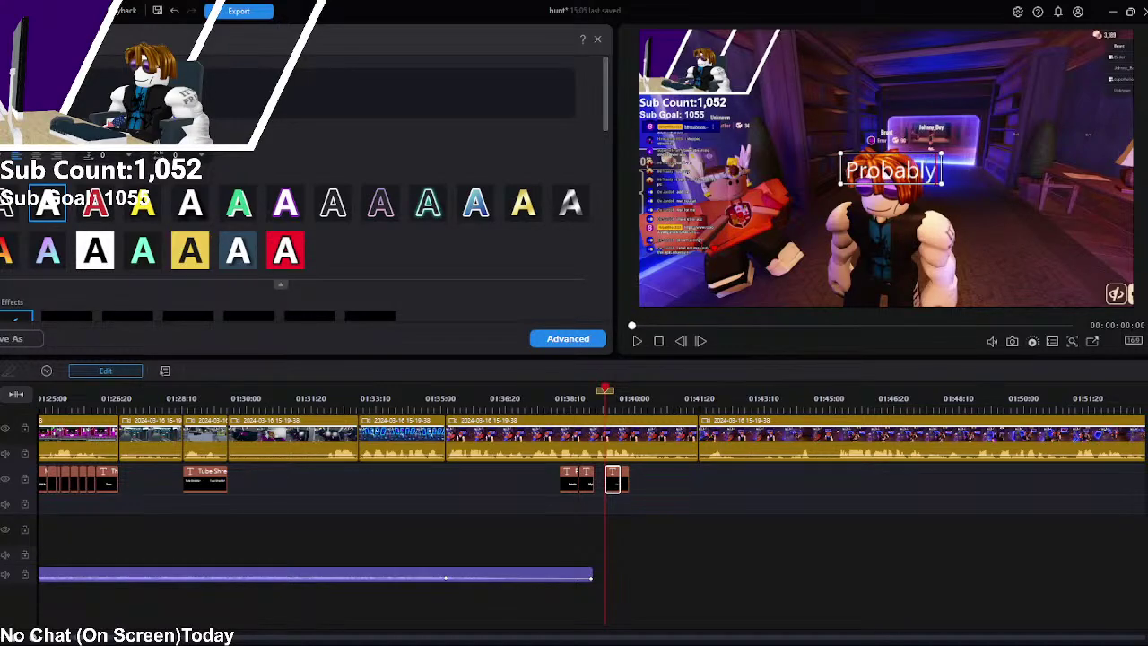
text(yy)
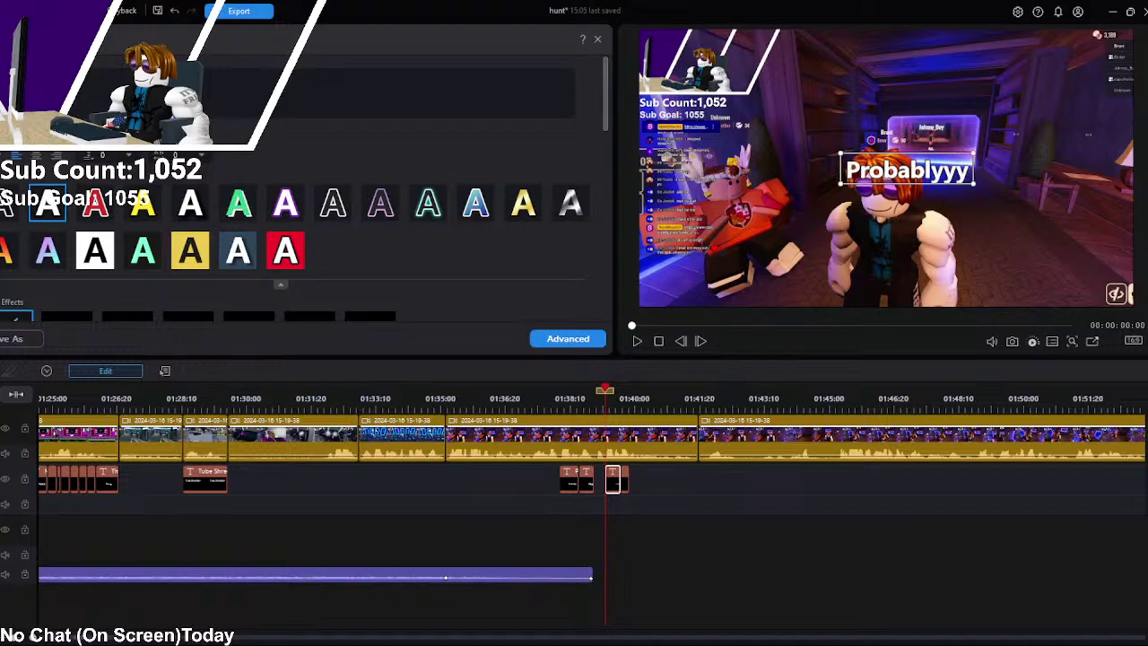
click(54, 39)
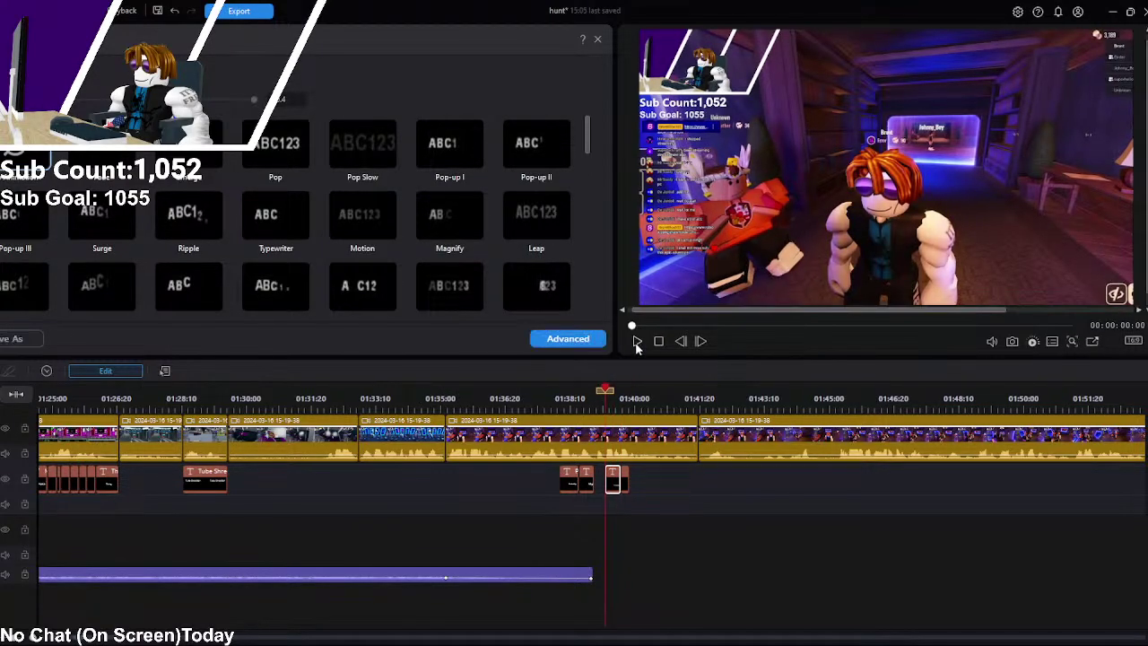
Step: Set the fourth title piece's text to "Mightttt" in bold and open its motion presets
drag(621, 484, 629, 484)
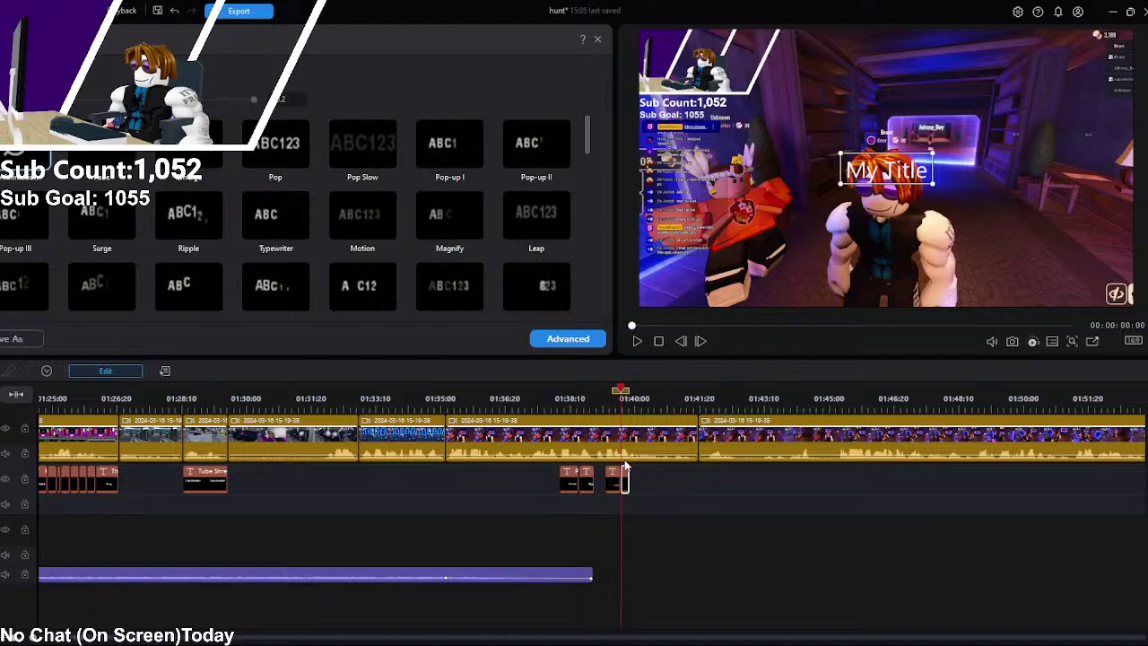
click(625, 478)
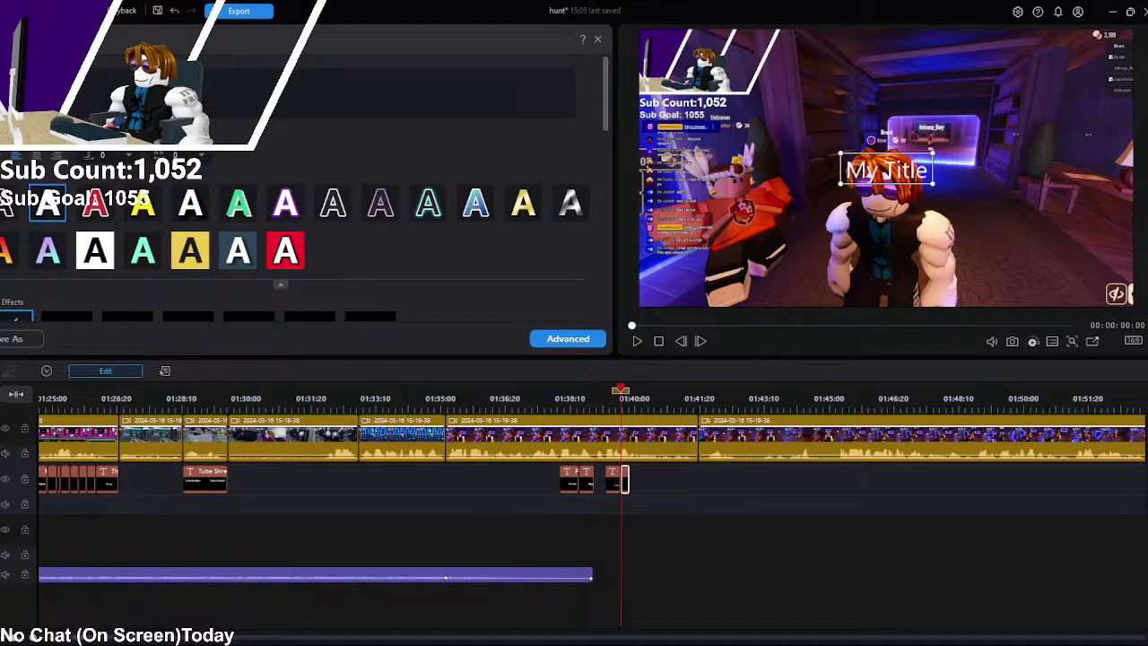
text(Mighttt)
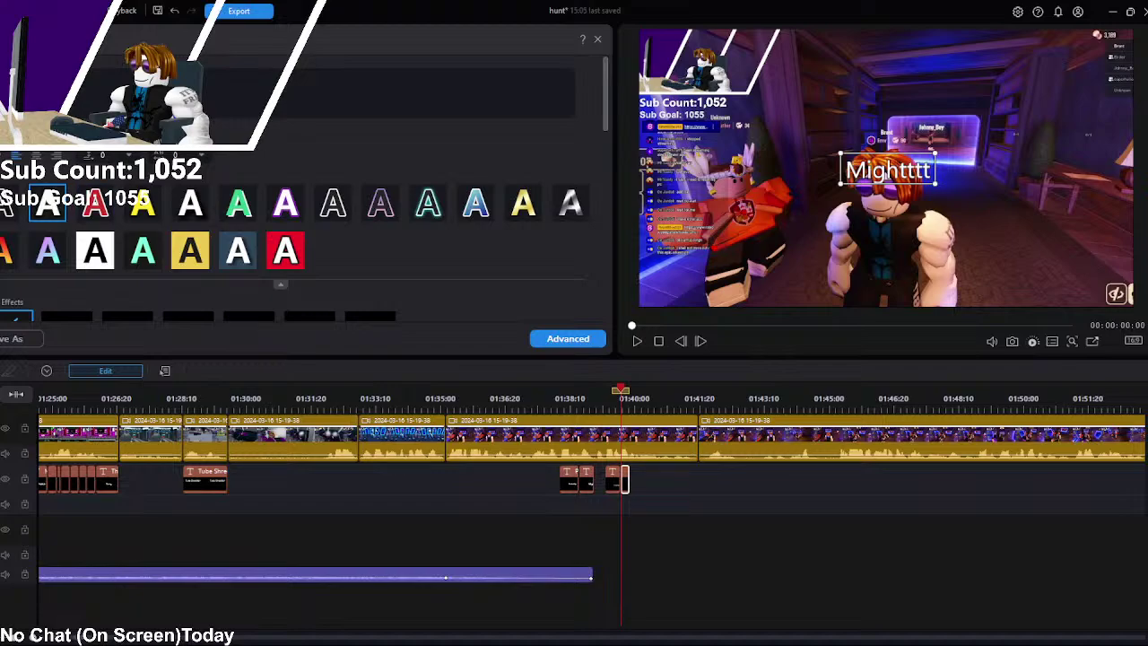
key(ctrl+b)
scroll(296, 233, down, 5)
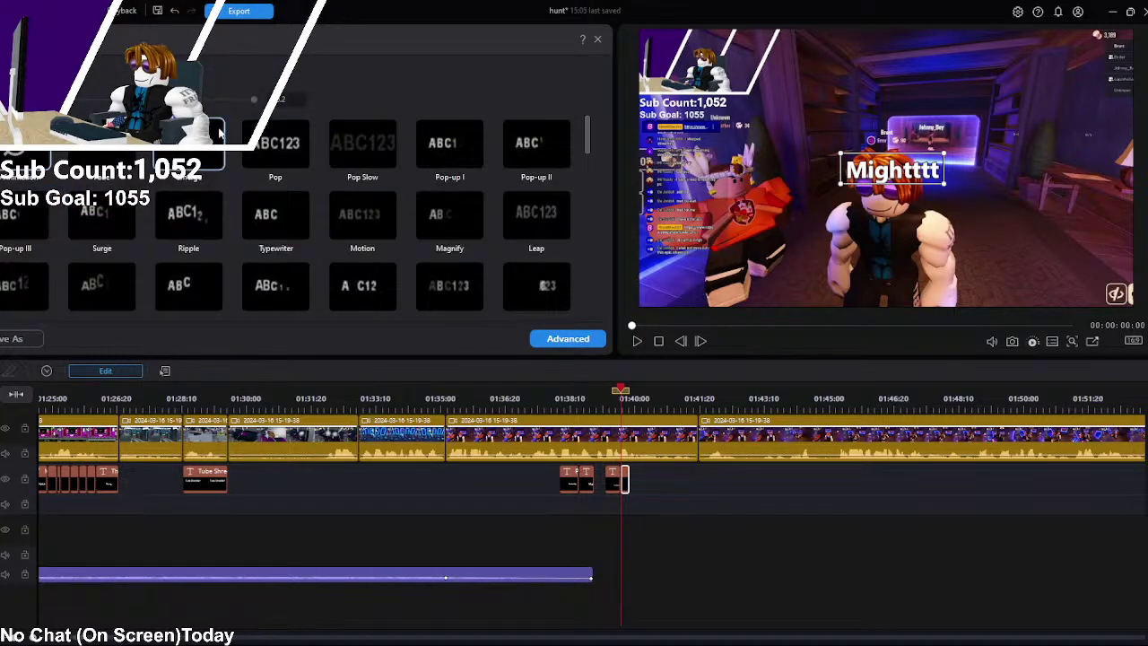
click(569, 339)
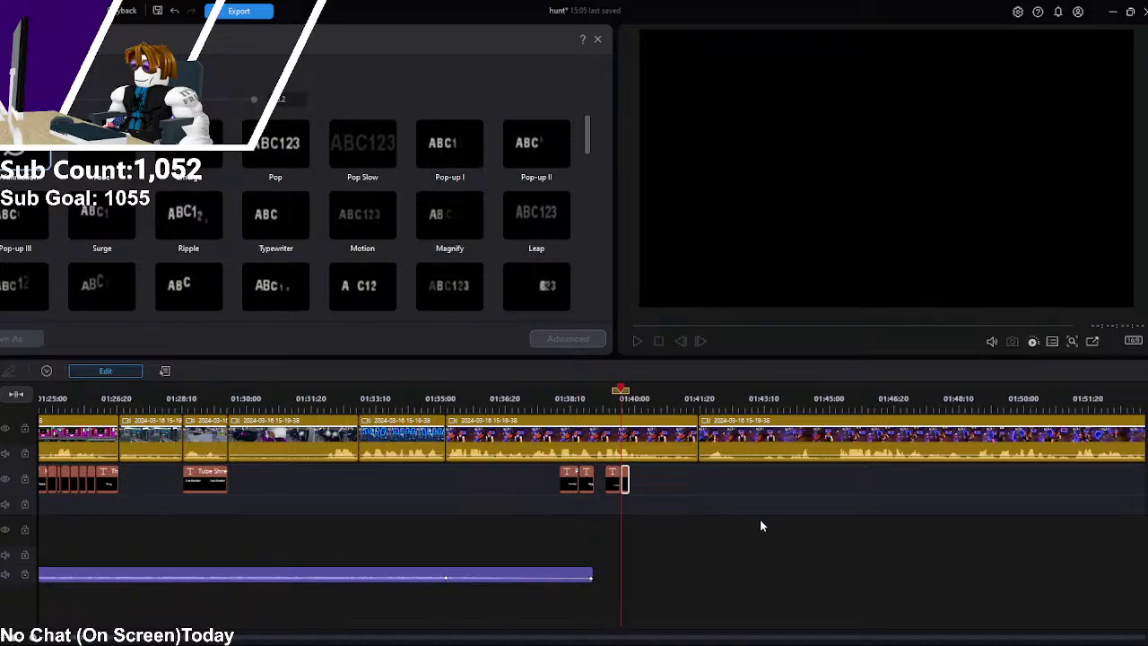
Step: Play back the captioned clip from 01:35:00 and continue into the footage after it to review the edit
click(536, 398)
click(489, 439)
click(636, 340)
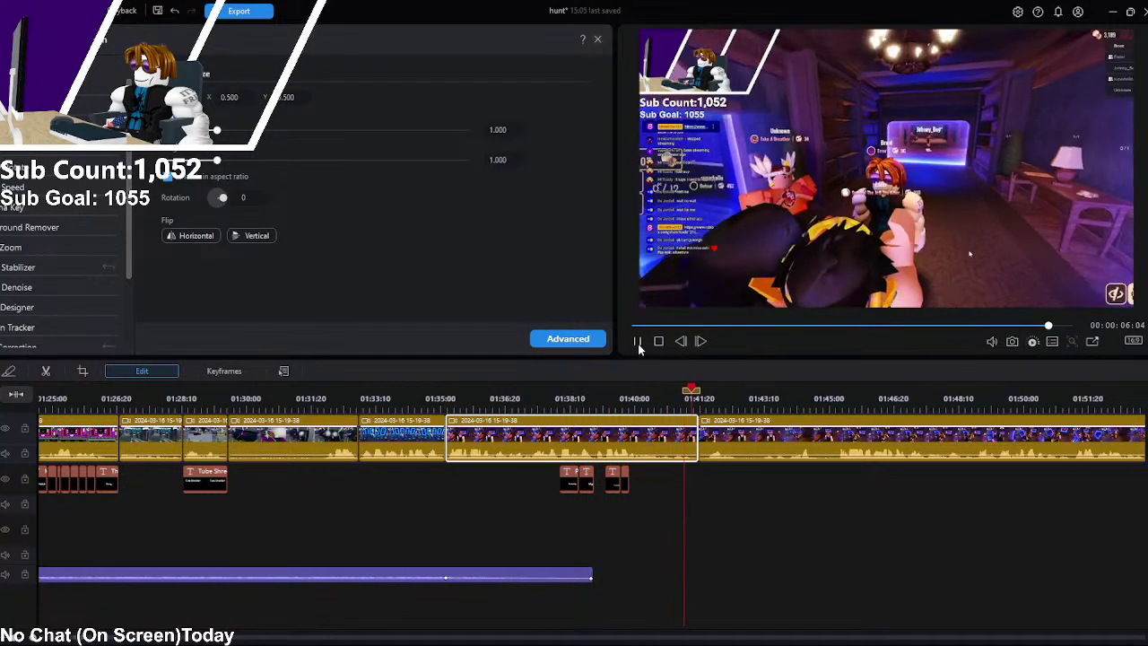
click(731, 541)
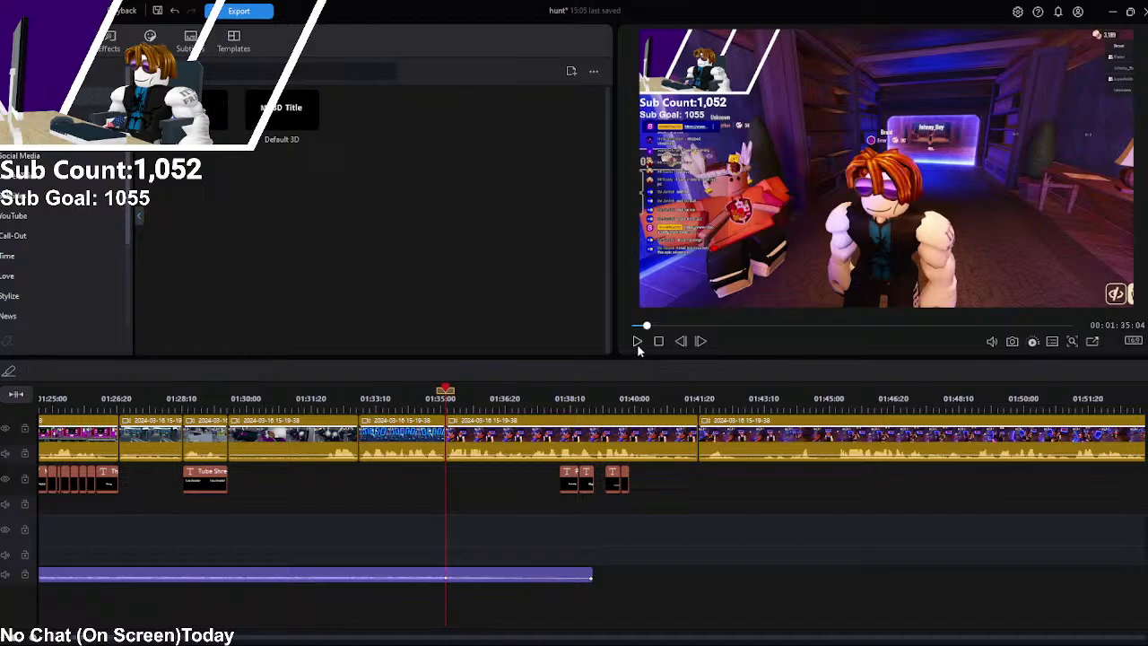
click(638, 343)
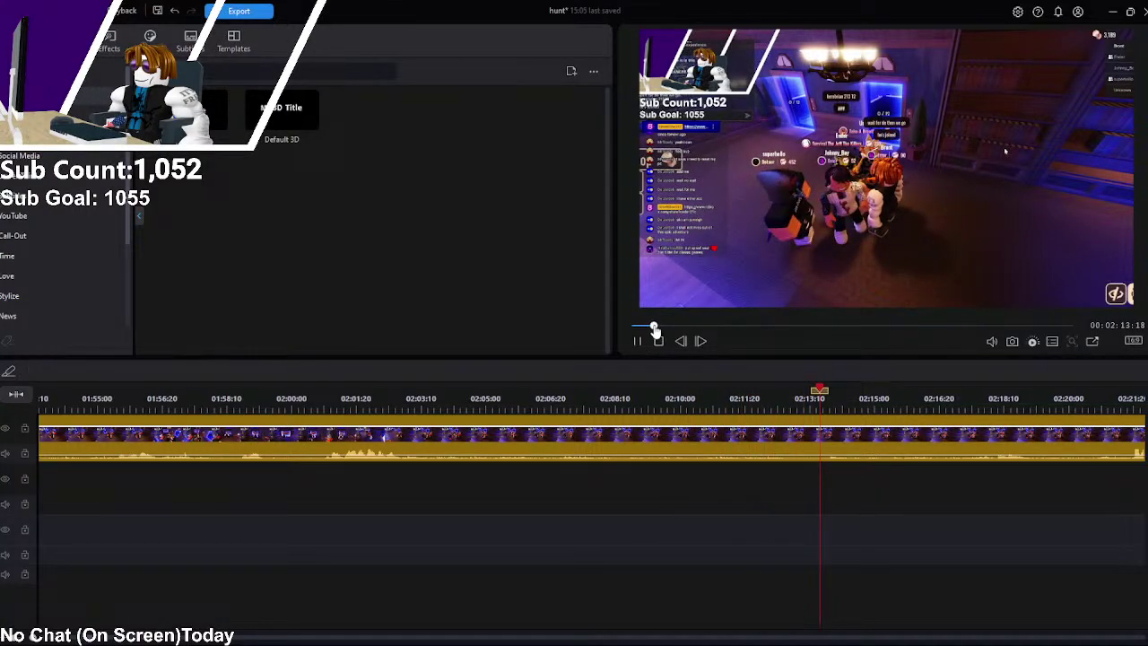
Step: Split the long gameplay clip at about 03:33:08 on the loading screen and delete the preceding piece back to 01:41:19
drag(655, 331, 662, 334)
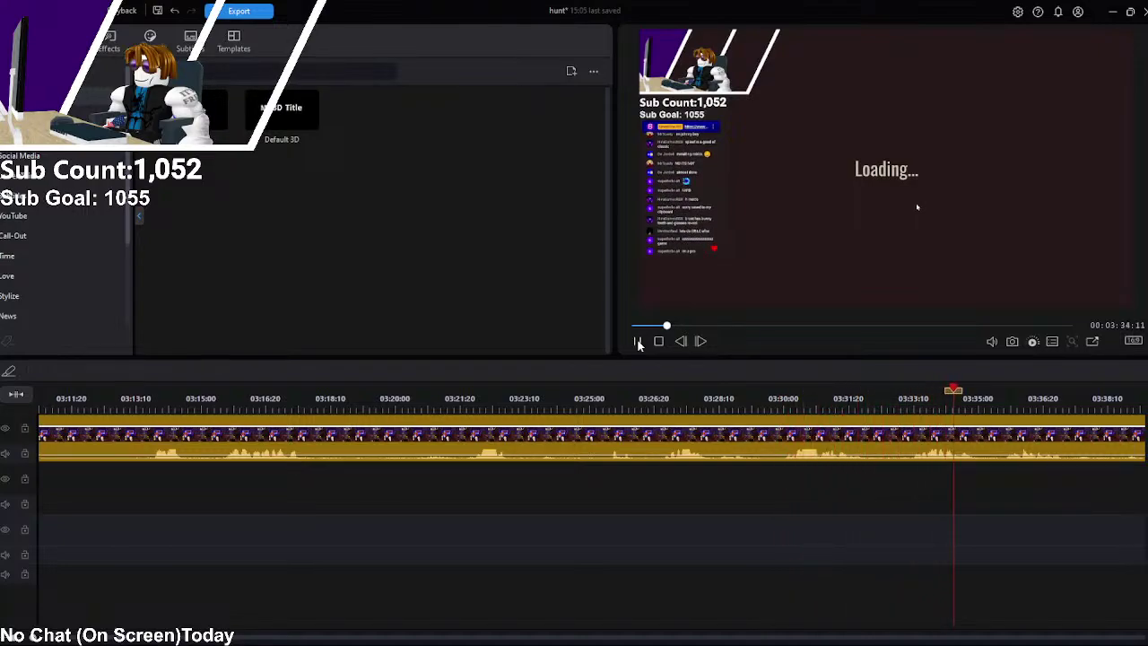
click(638, 341)
drag(1000, 391, 910, 391)
click(912, 436)
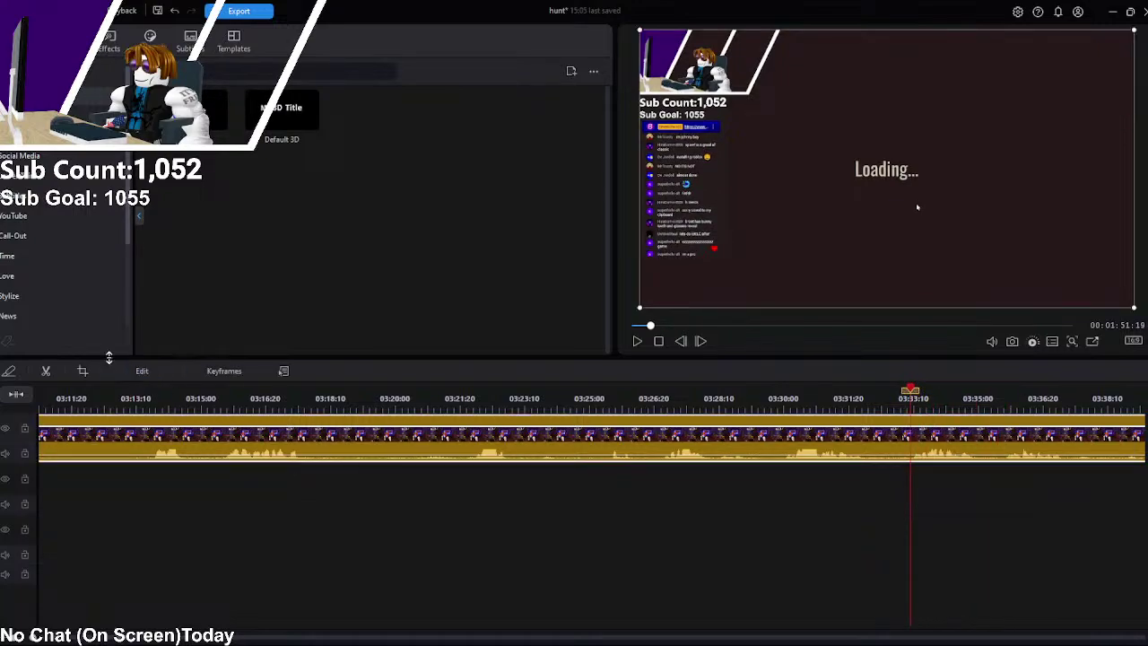
key(ctrl+b)
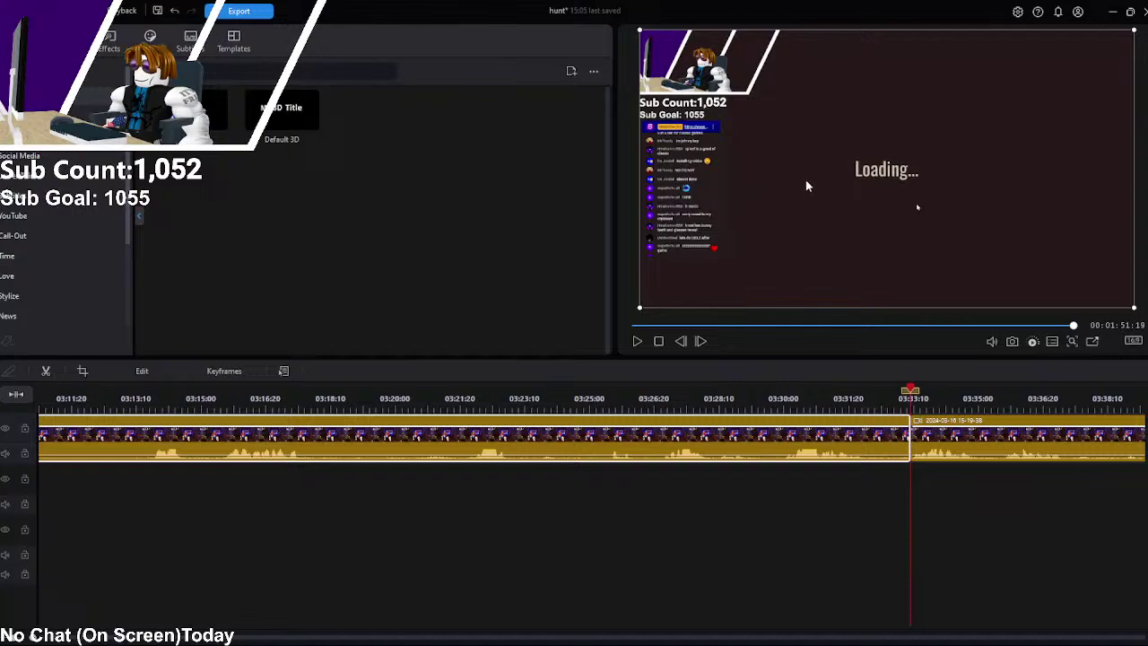
click(584, 482)
drag(132, 639, 12, 636)
click(638, 395)
Step: Split the loading-screen clip at 01:43:10 and about 01:44:03, and delete the short piece between the splits
click(636, 340)
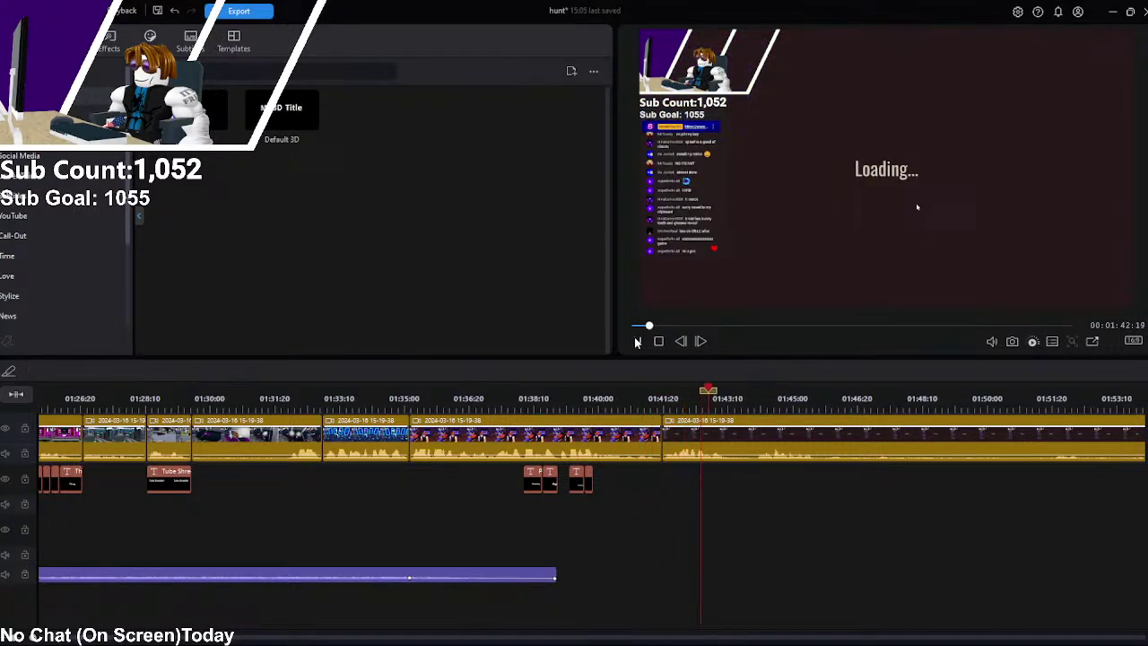
click(636, 340)
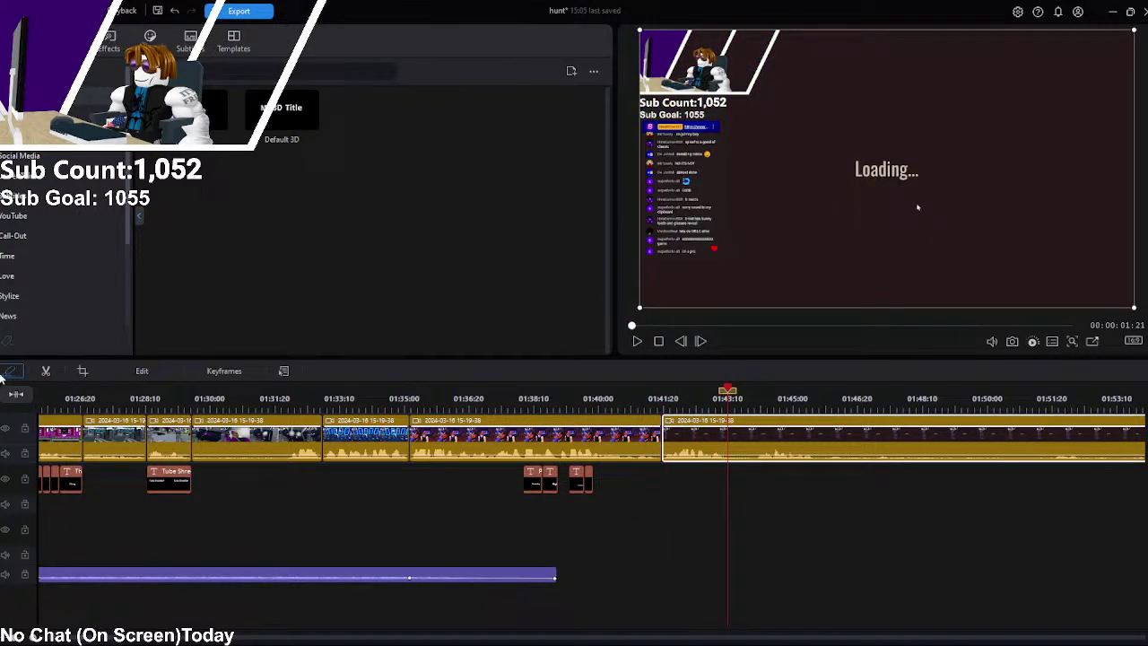
key(ctrl+b)
click(759, 395)
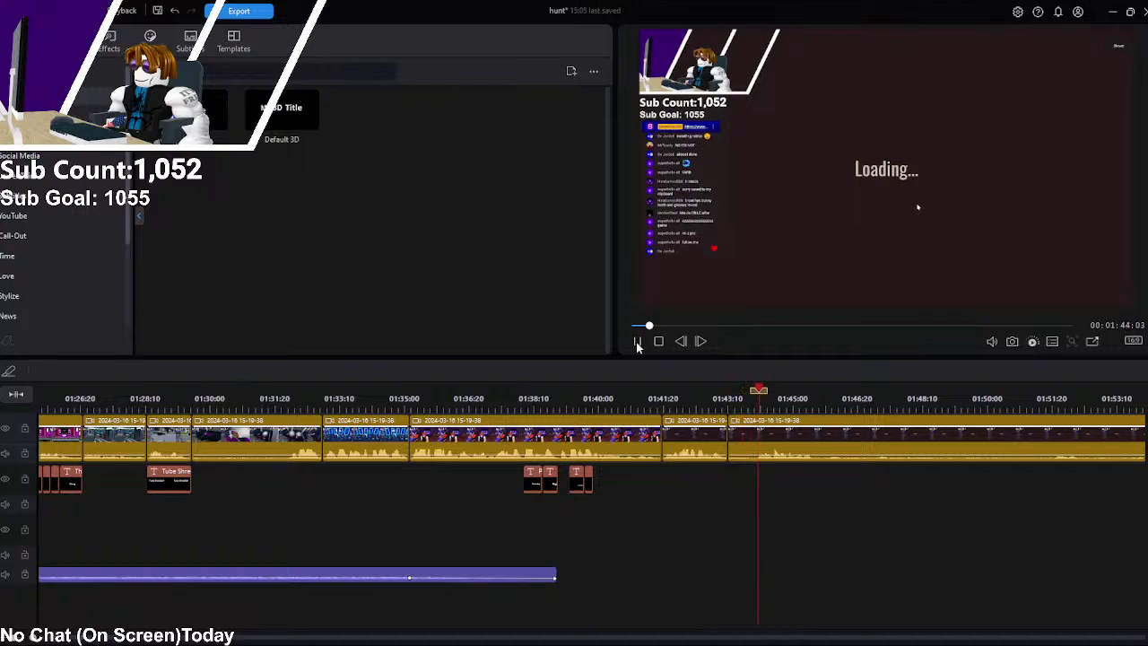
drag(763, 397, 758, 395)
click(753, 449)
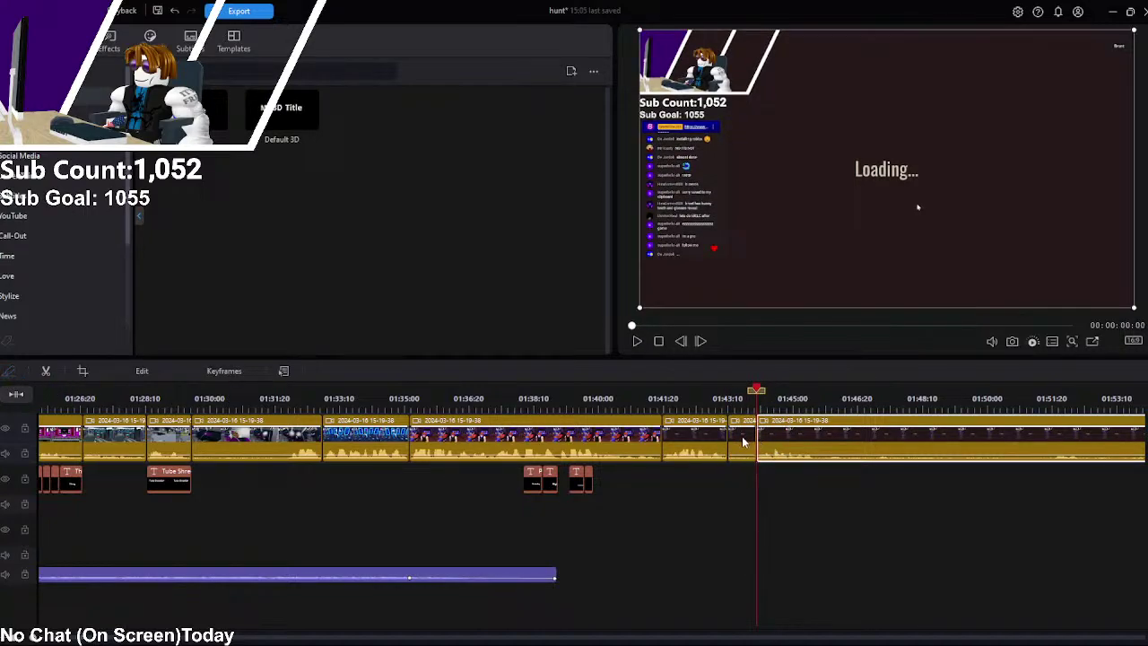
key(ctrl+b)
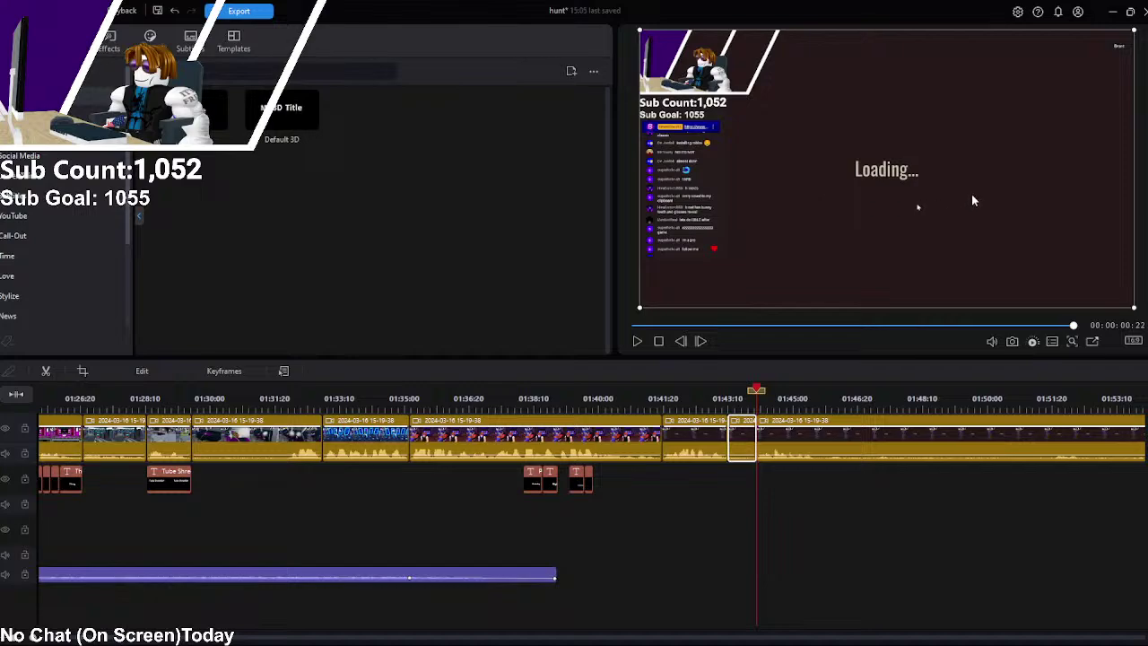
key(Delete)
Step: Play the loading-screen footage from the new join and split it at 01:44:28
drag(760, 396, 733, 402)
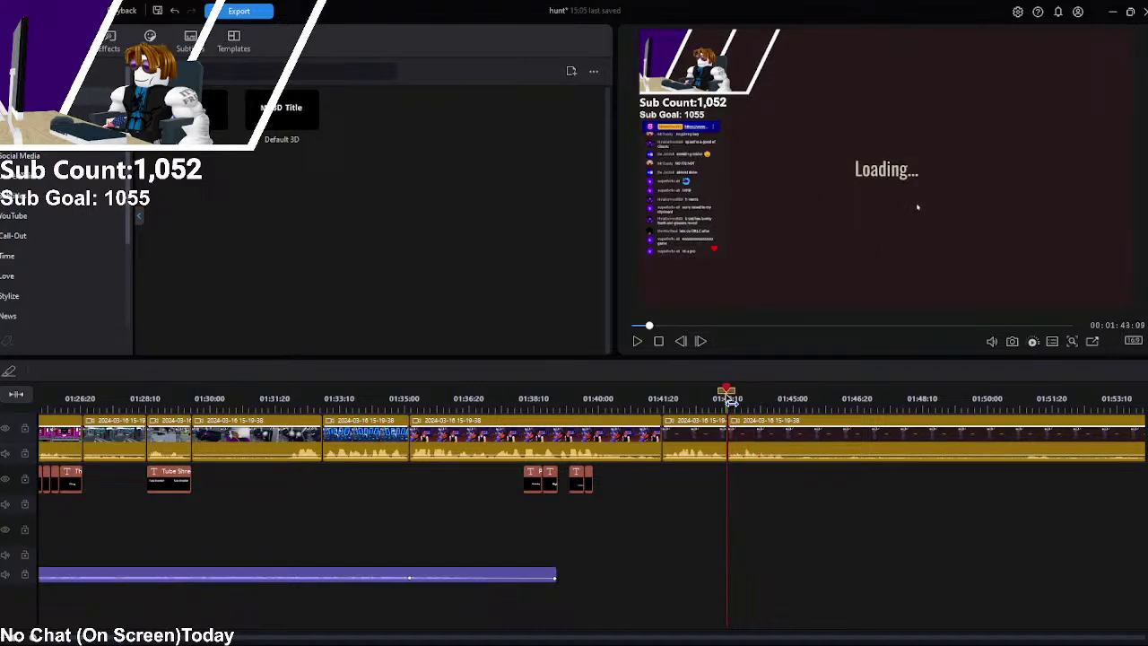
click(637, 342)
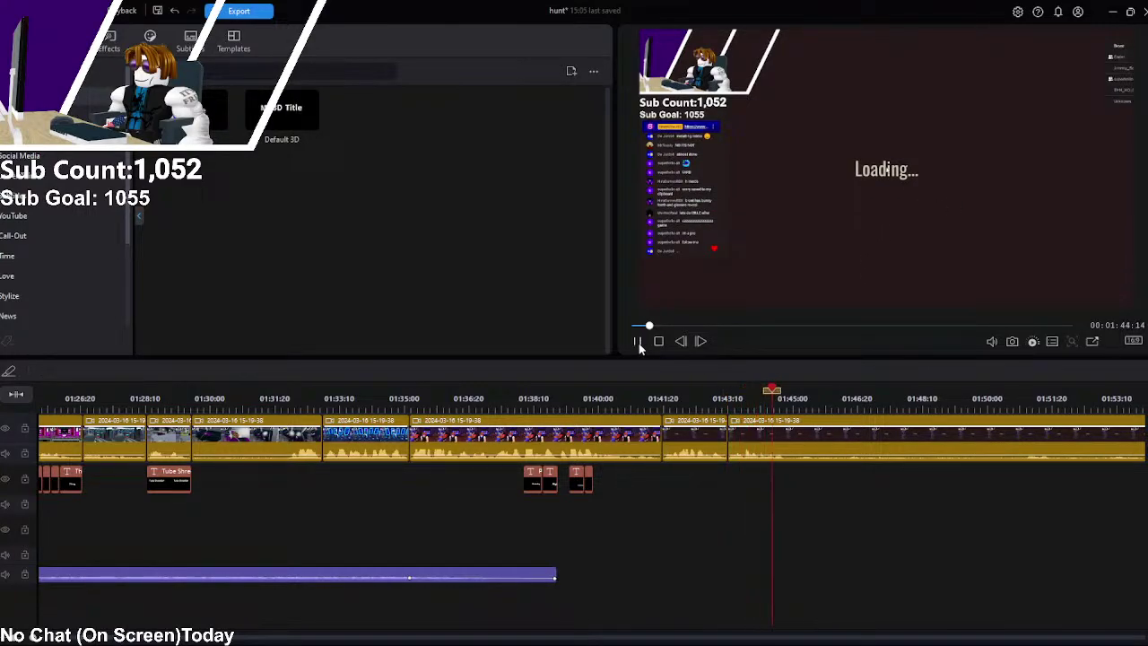
click(800, 443)
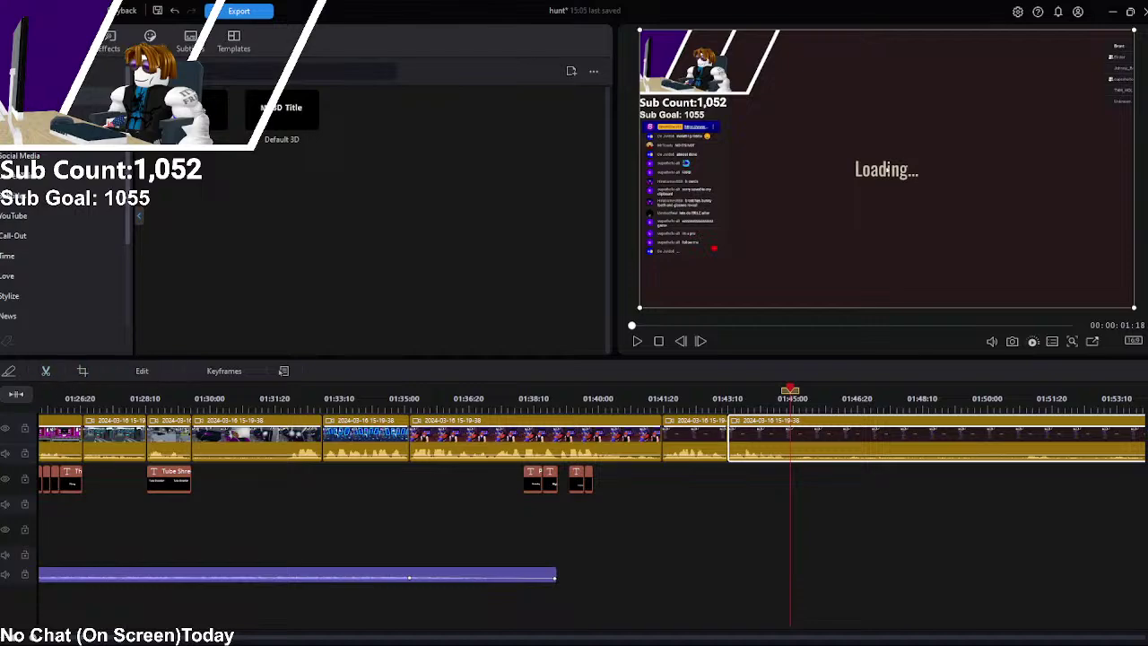
key(ctrl+b)
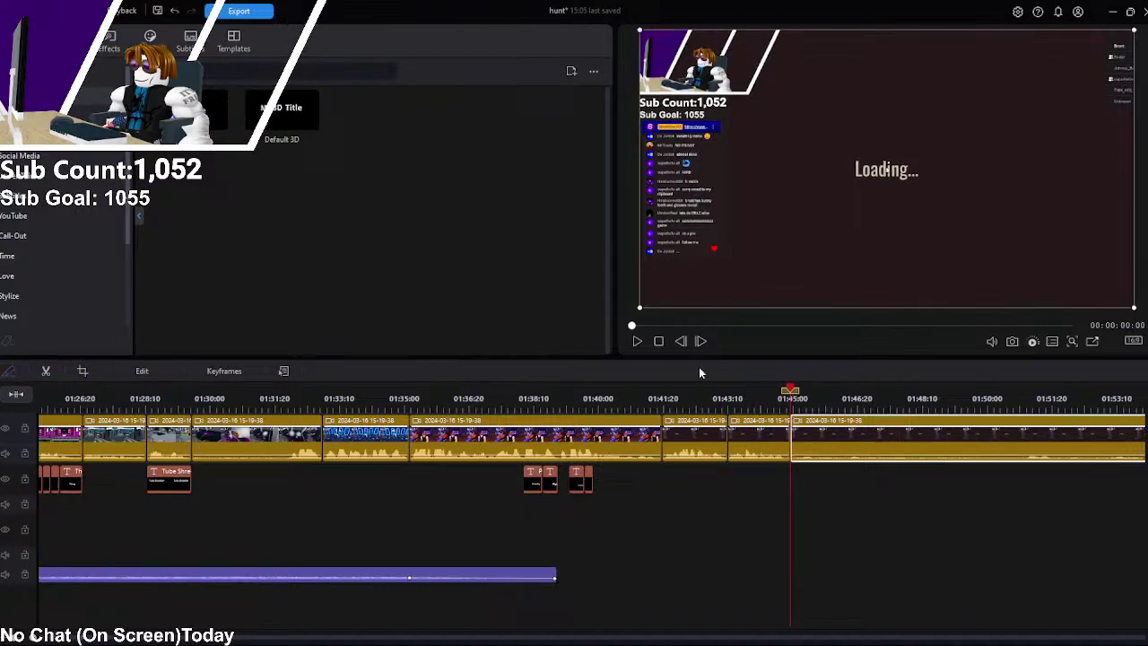
Step: Add a default title from 01:41:19 to 01:43:10, make it bold, enlarge it and place it at the bottom centre of the frame
click(705, 440)
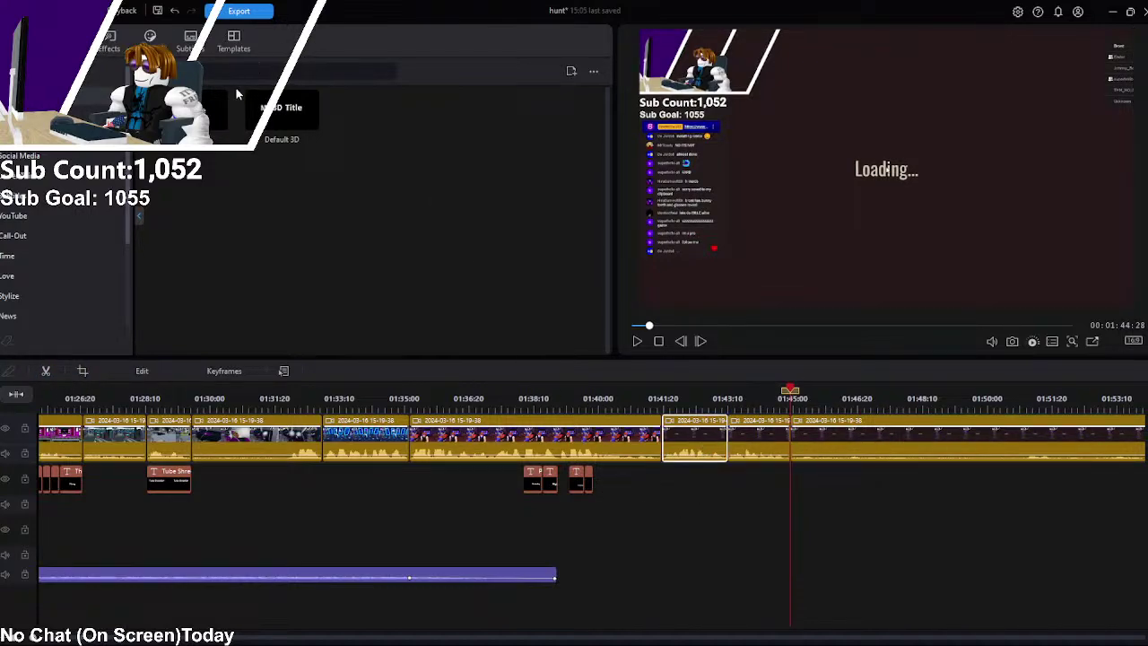
drag(193, 108, 672, 487)
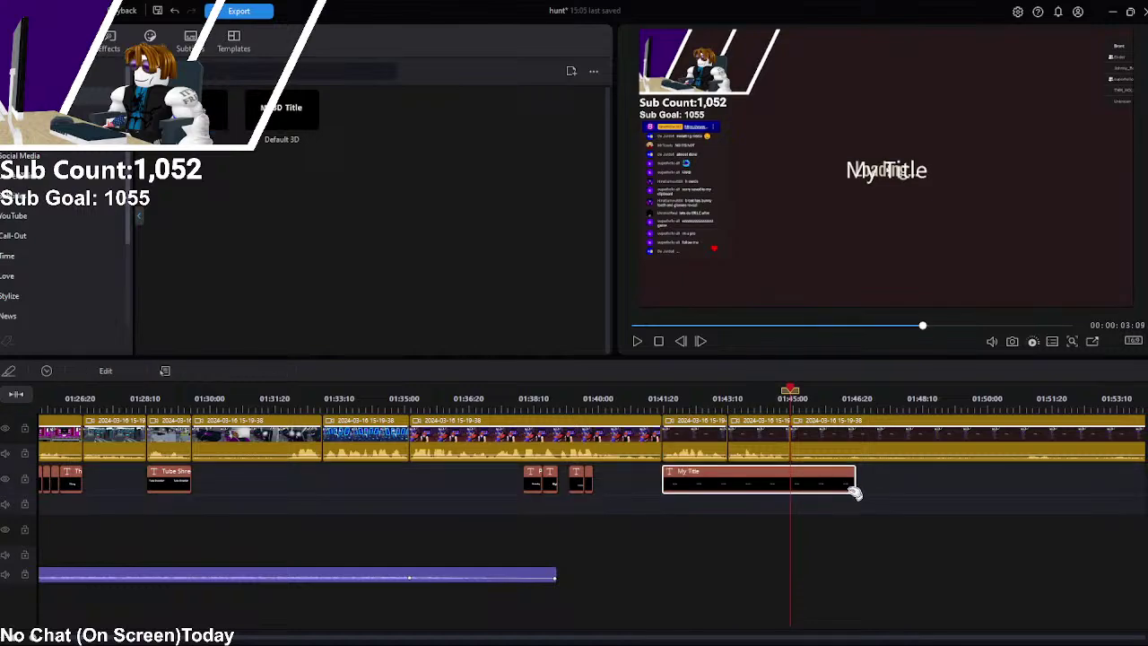
drag(854, 487, 717, 490)
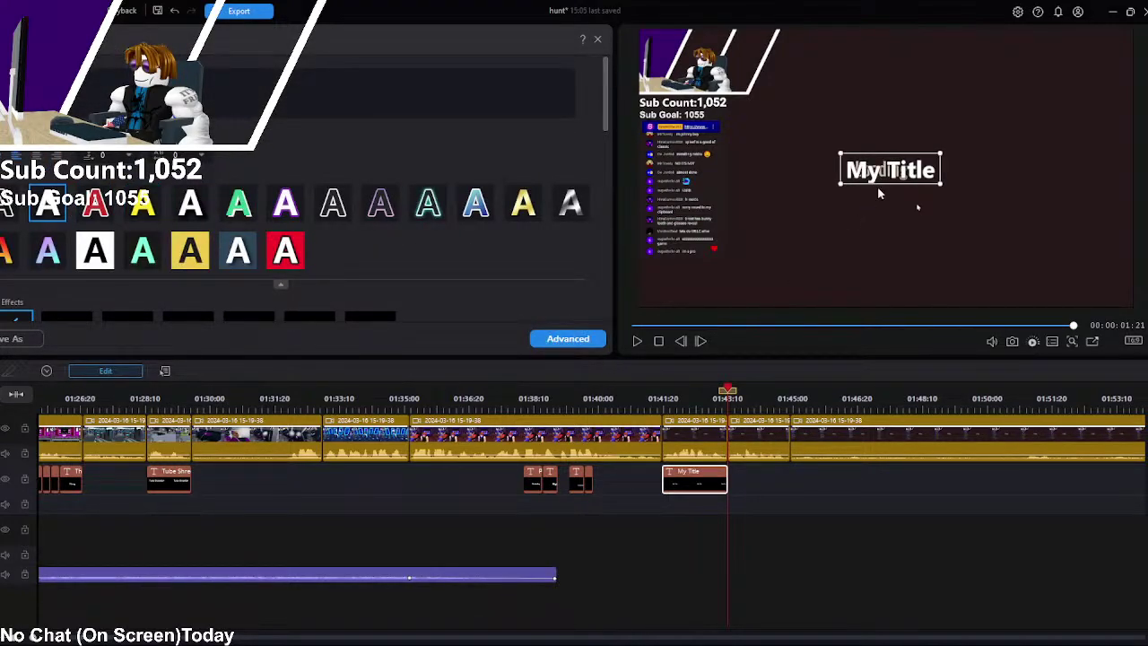
drag(878, 188, 876, 312)
drag(937, 275, 939, 252)
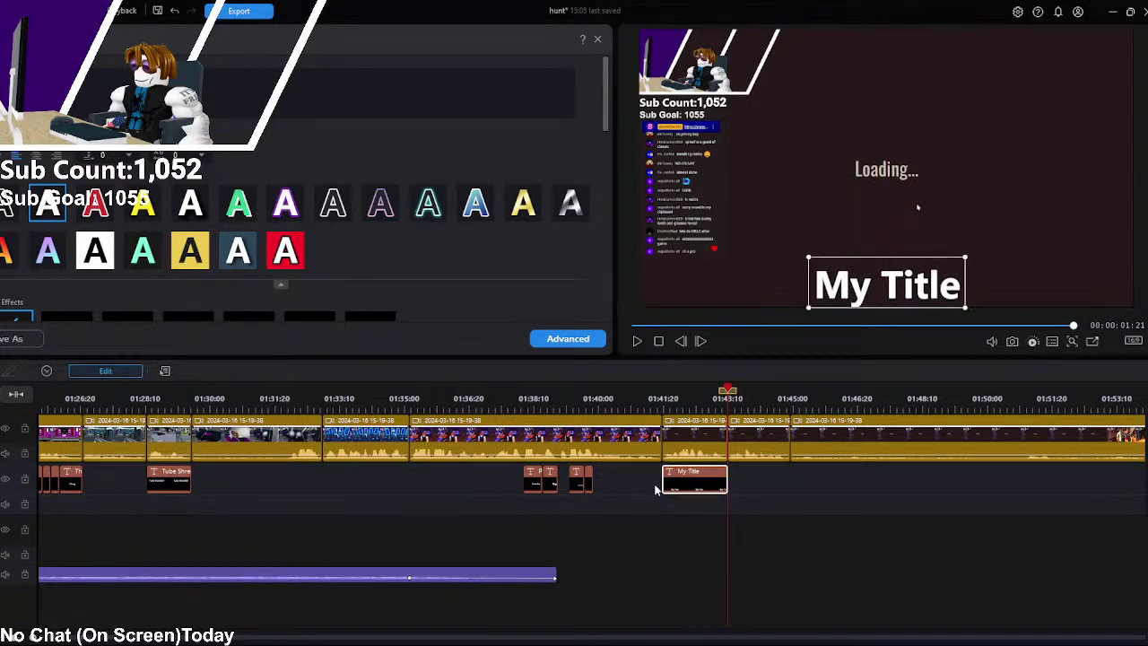
Step: Split the new title at 01:42:10 and delete its first piece
mouse_move(682, 398)
mouse_down()
mouse_move(663, 389)
mouse_move(693, 397)
mouse_up()
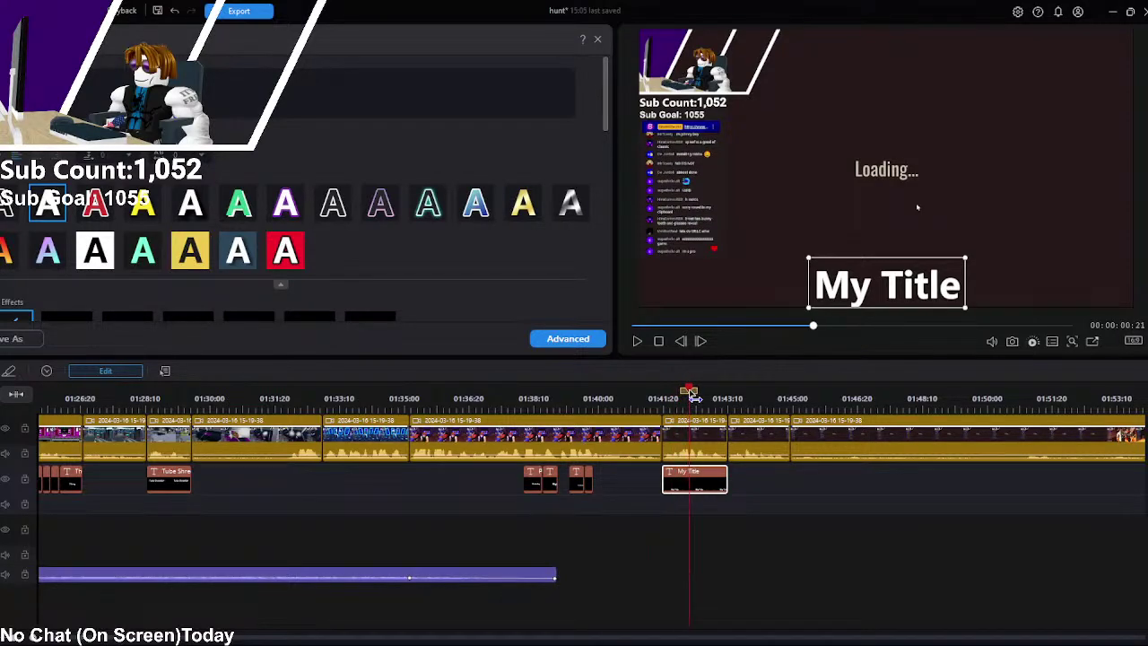
click(4, 373)
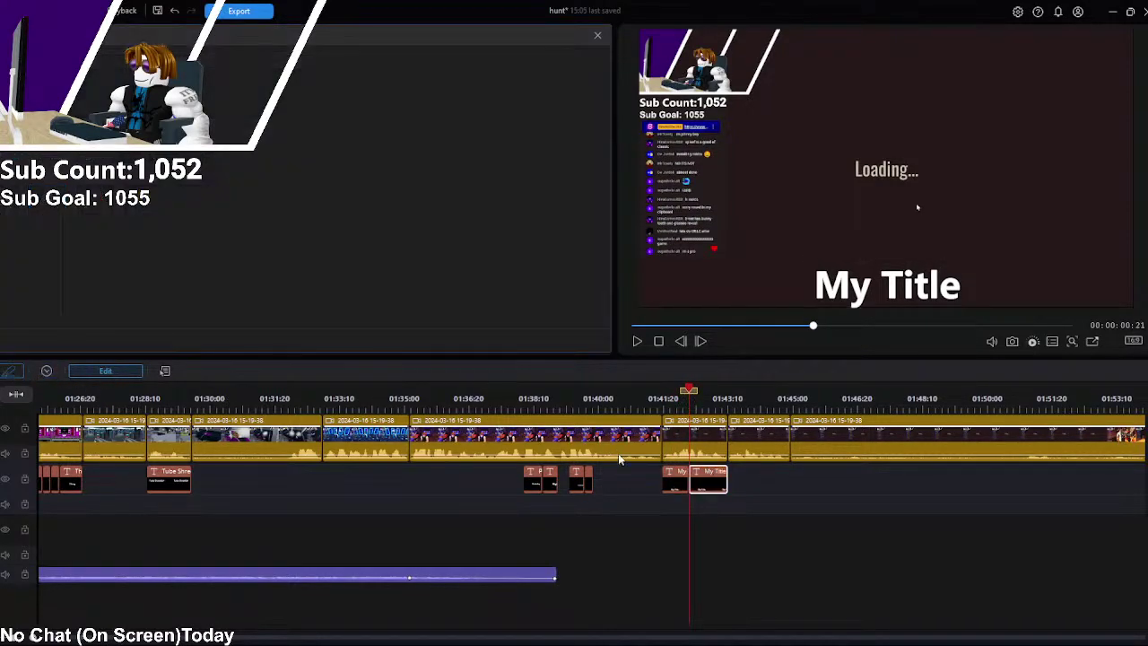
click(676, 484)
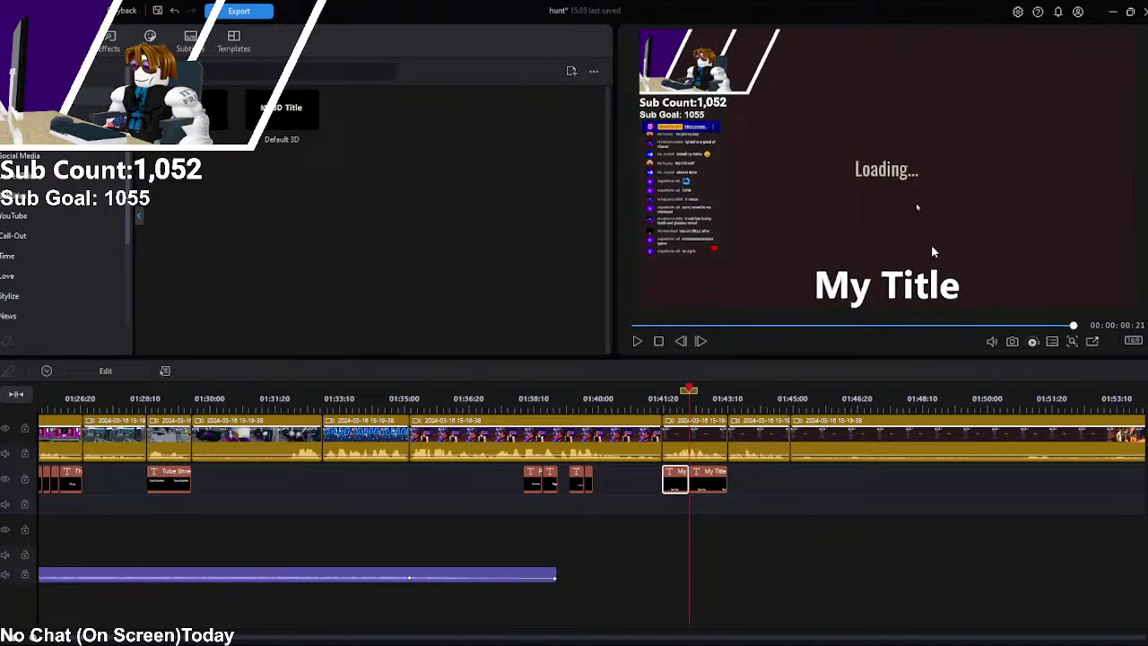
key(Delete)
Step: Split the loading-screen clip at 01:42:10, crop its first piece to a close-up of the chat, and play back the result
click(679, 441)
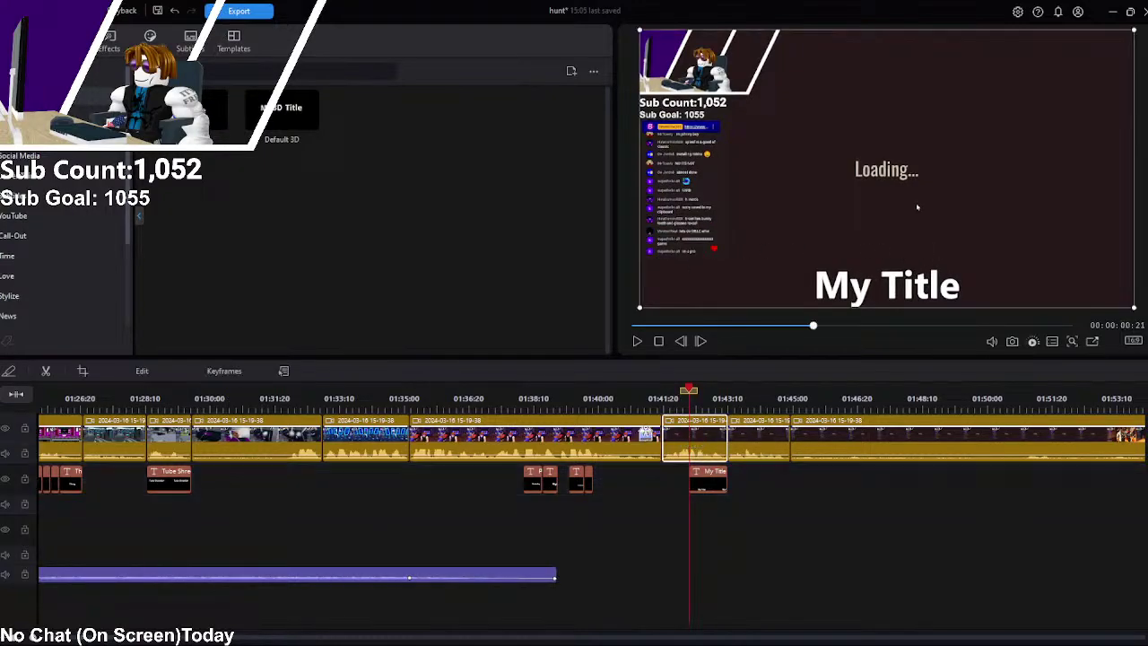
click(12, 370)
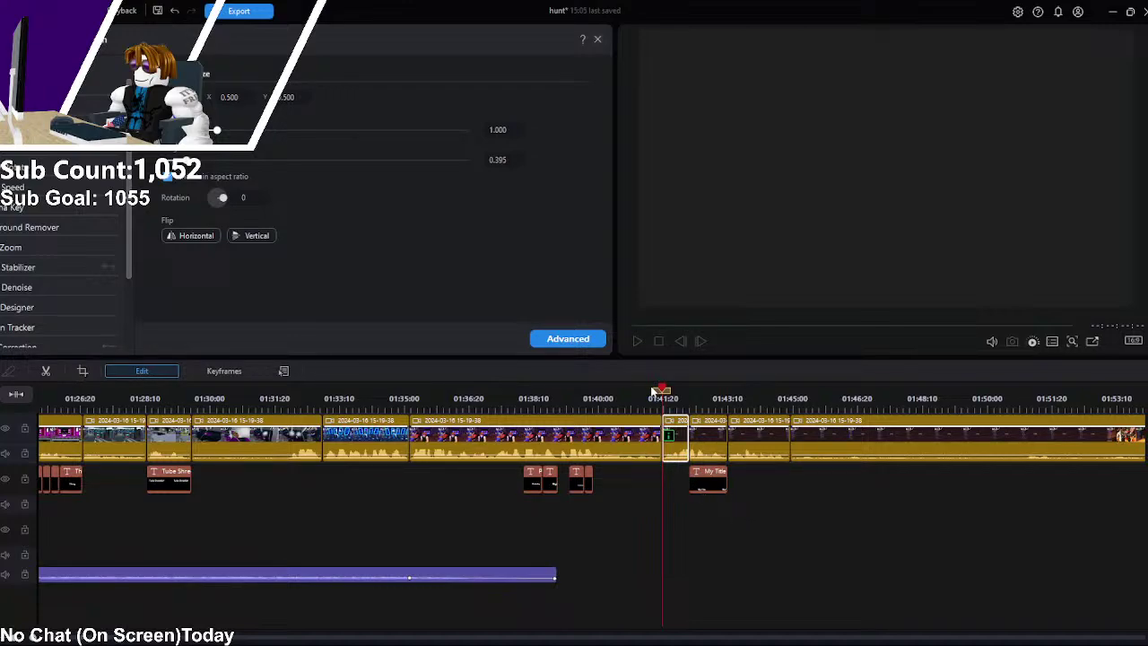
click(806, 510)
click(637, 342)
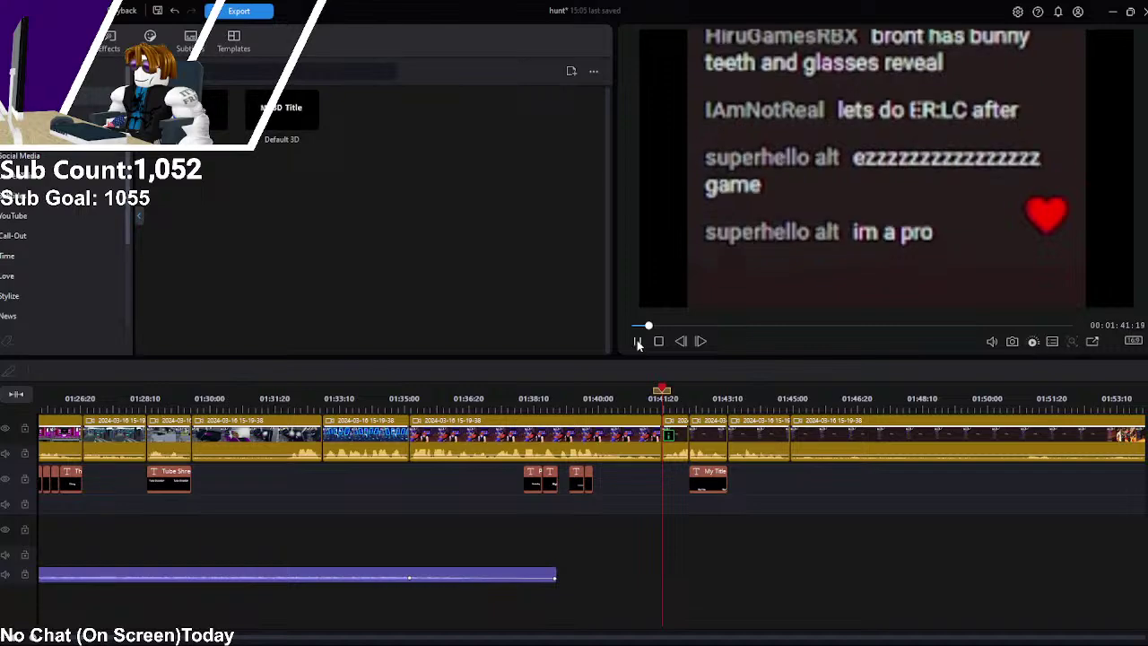
click(637, 342)
click(637, 341)
click(637, 341)
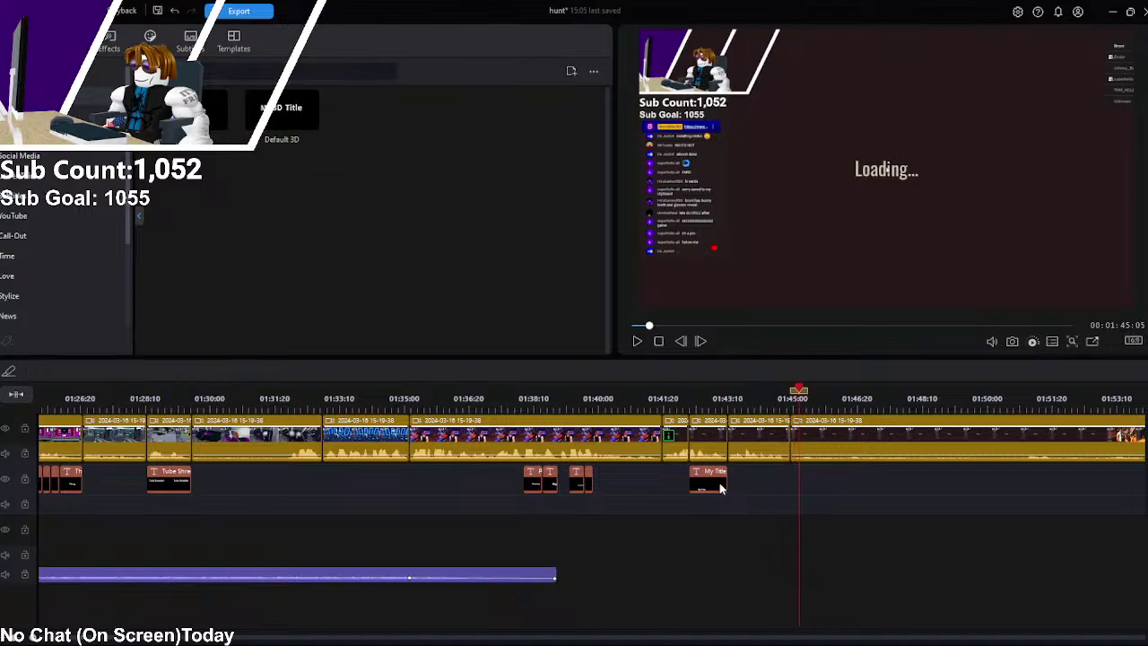
Step: Recrop the chat close-up at 01:41:19 to a wider area around the last messages, and play it through to the title
click(683, 435)
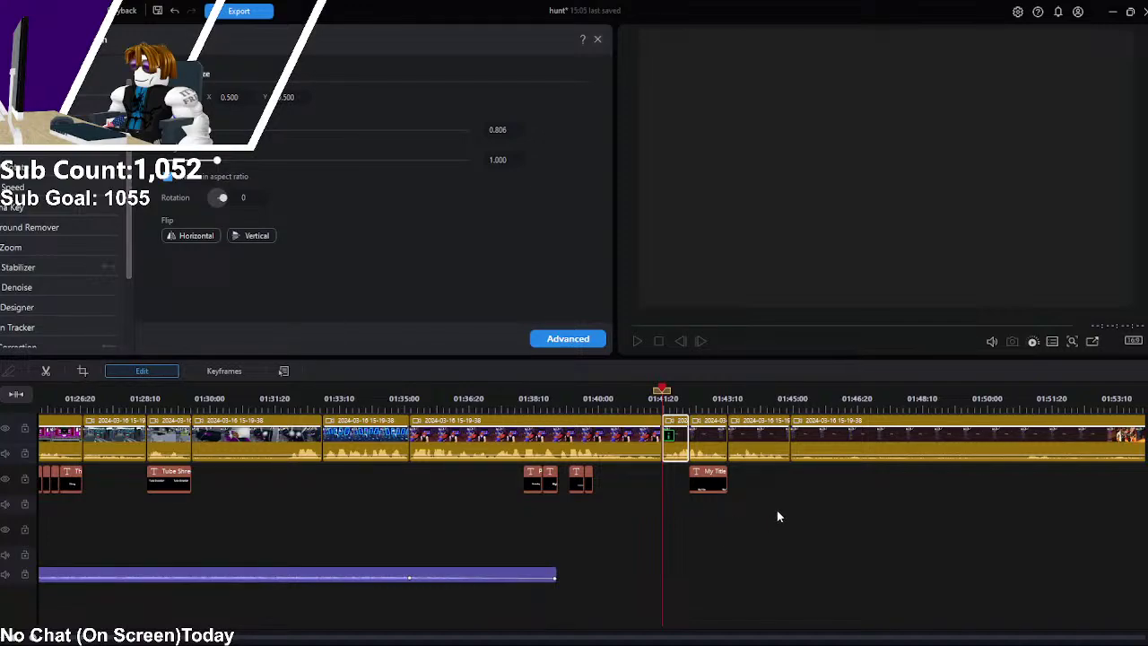
click(638, 340)
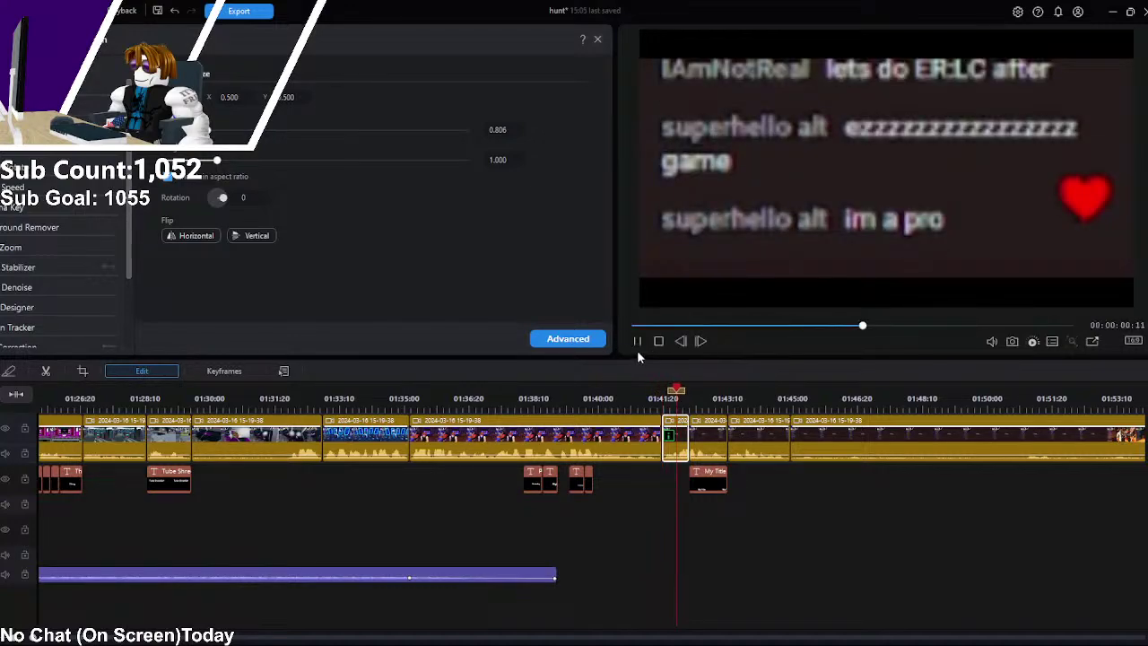
click(748, 520)
click(636, 340)
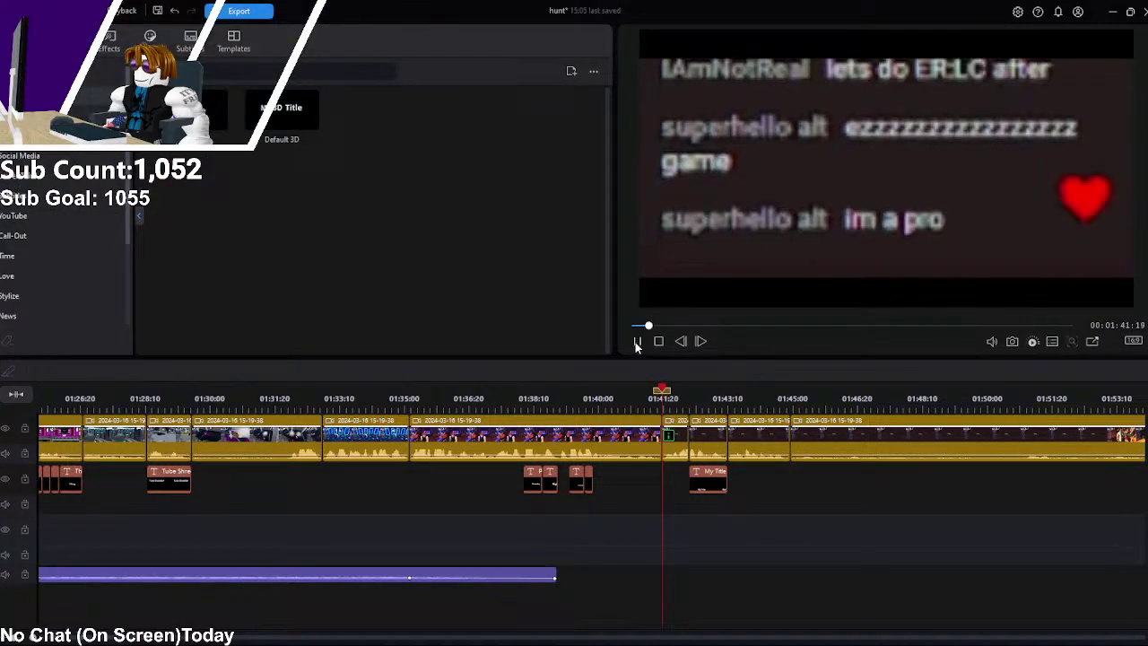
click(636, 340)
mouse_move(707, 391)
mouse_down()
mouse_move(692, 392)
mouse_move(706, 398)
mouse_up()
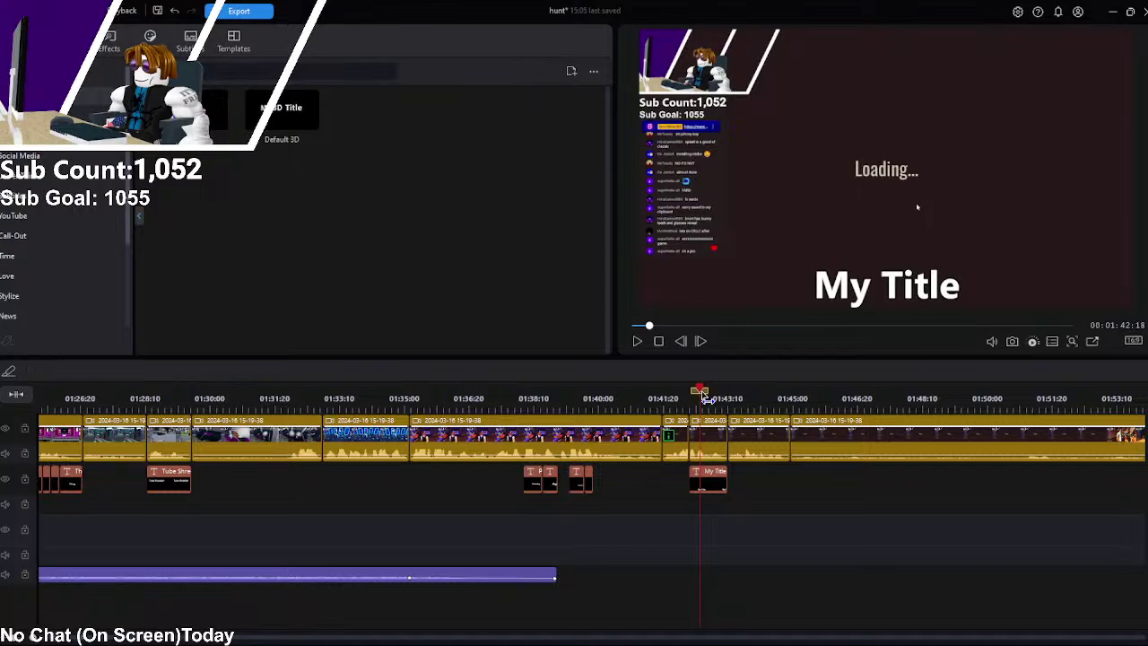
click(708, 477)
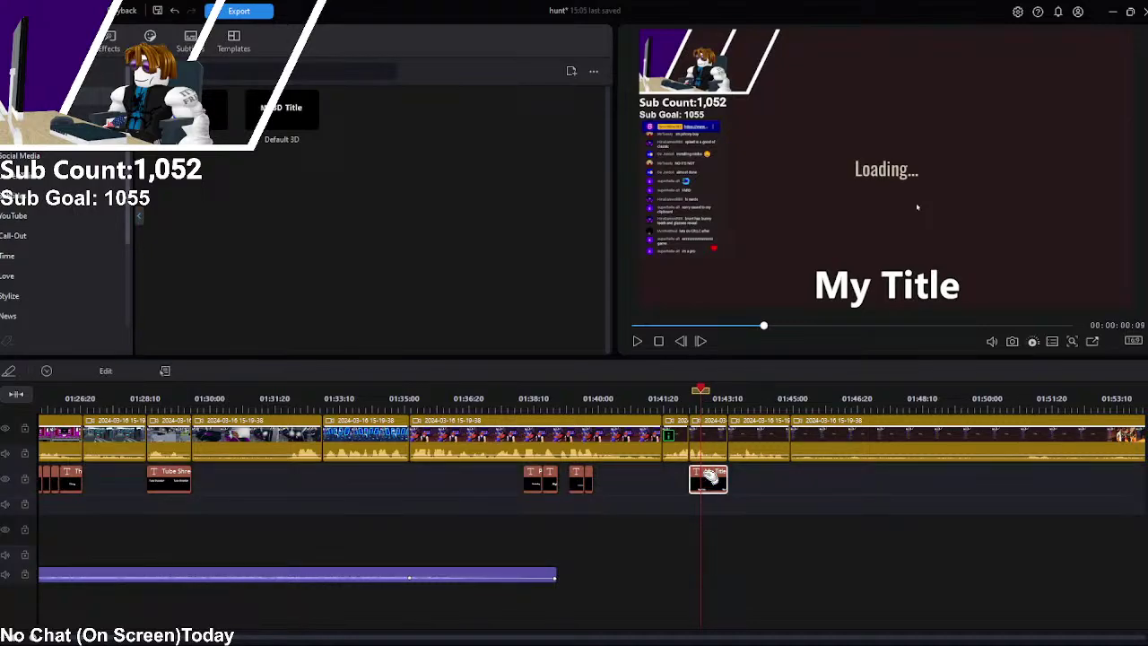
mouse_move(701, 393)
mouse_down()
mouse_move(713, 392)
mouse_move(688, 392)
mouse_move(717, 393)
mouse_move(707, 394)
mouse_up()
click(638, 342)
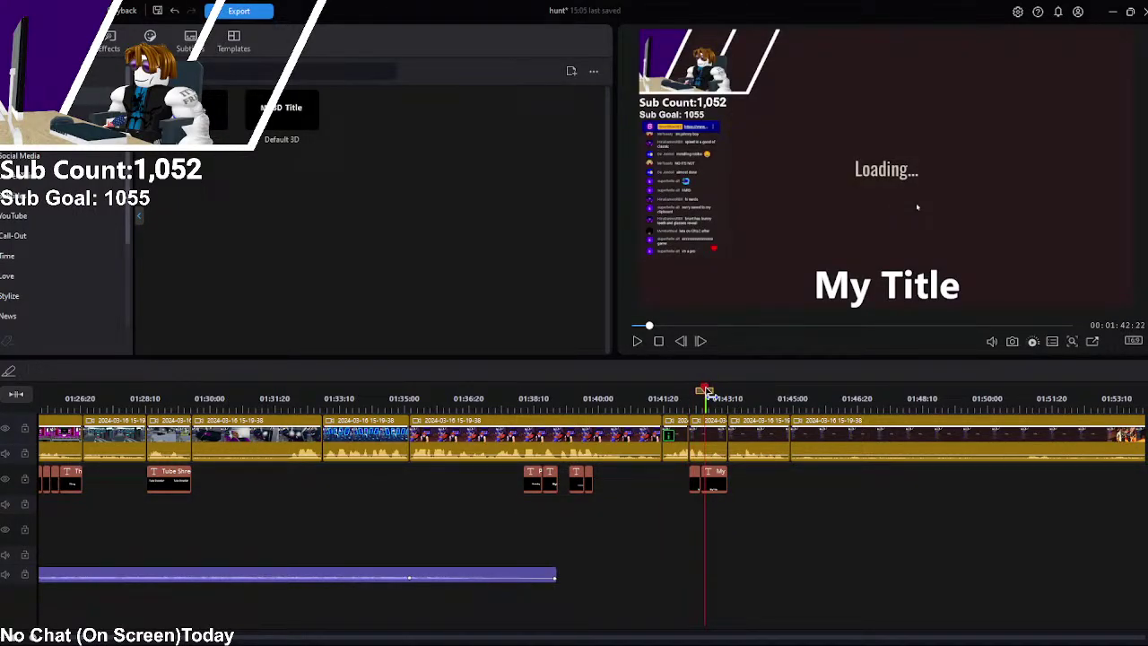
drag(704, 392, 704, 392)
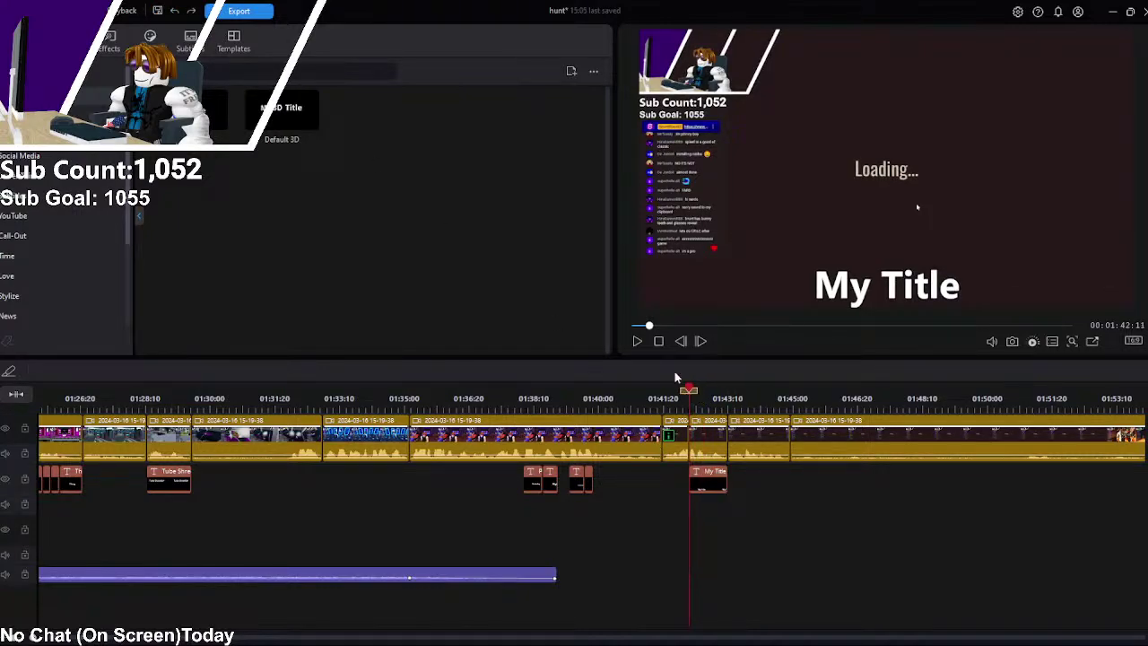
Step: Split the loading-screen title into four short pieces, with the first cut at about 01:42:18 and the last at 01:42:29
click(638, 341)
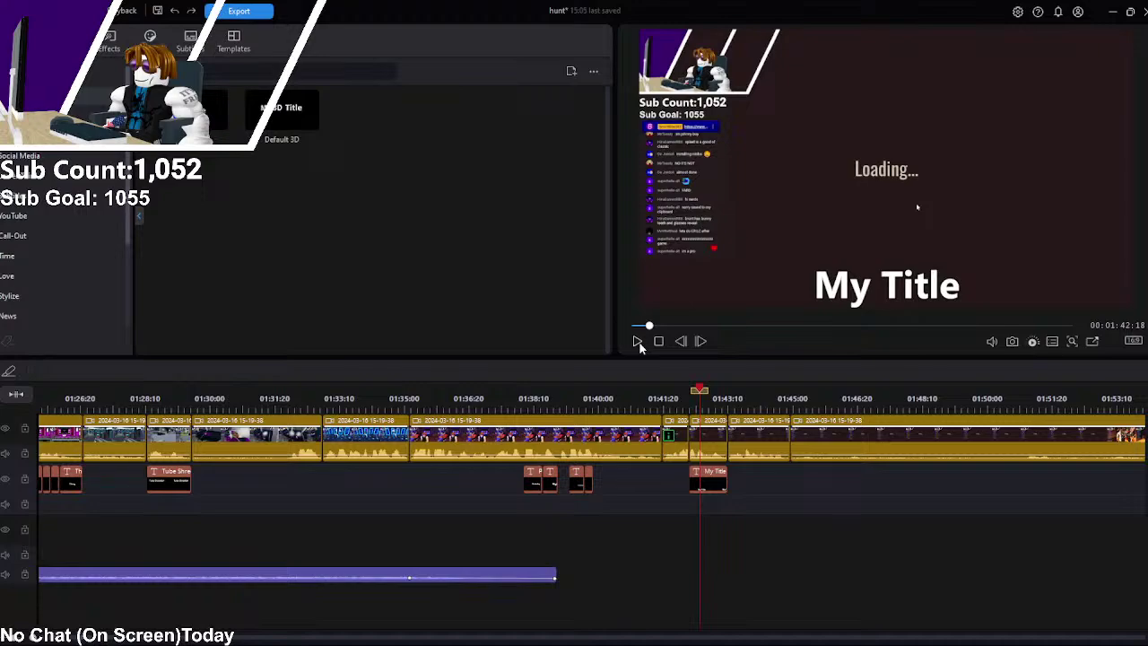
click(708, 483)
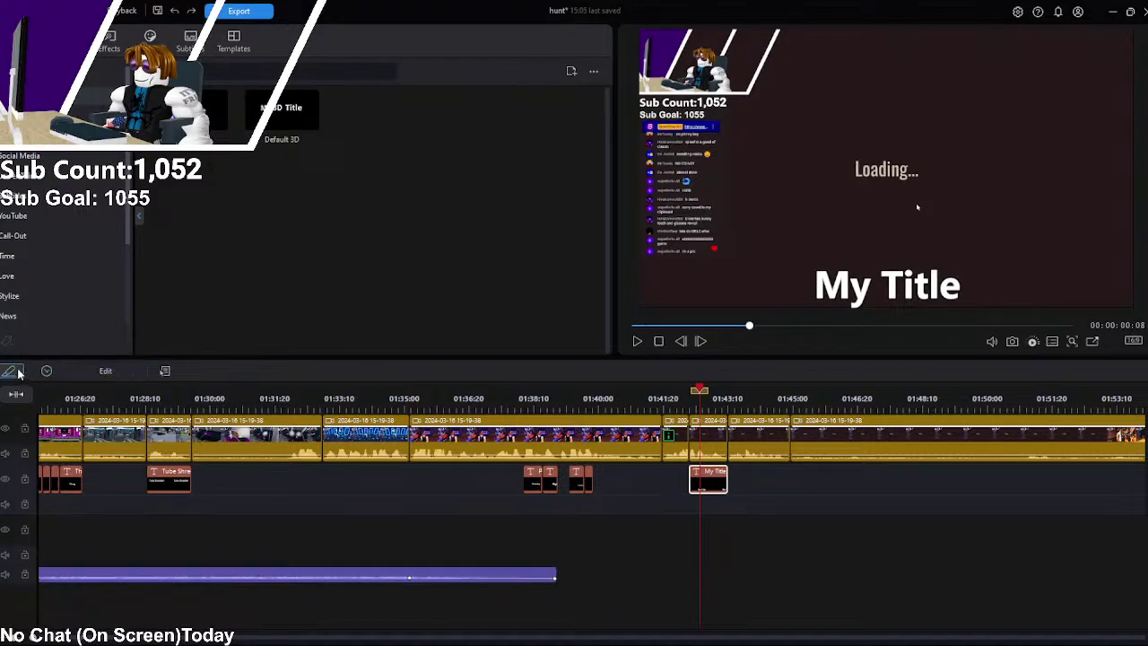
click(705, 392)
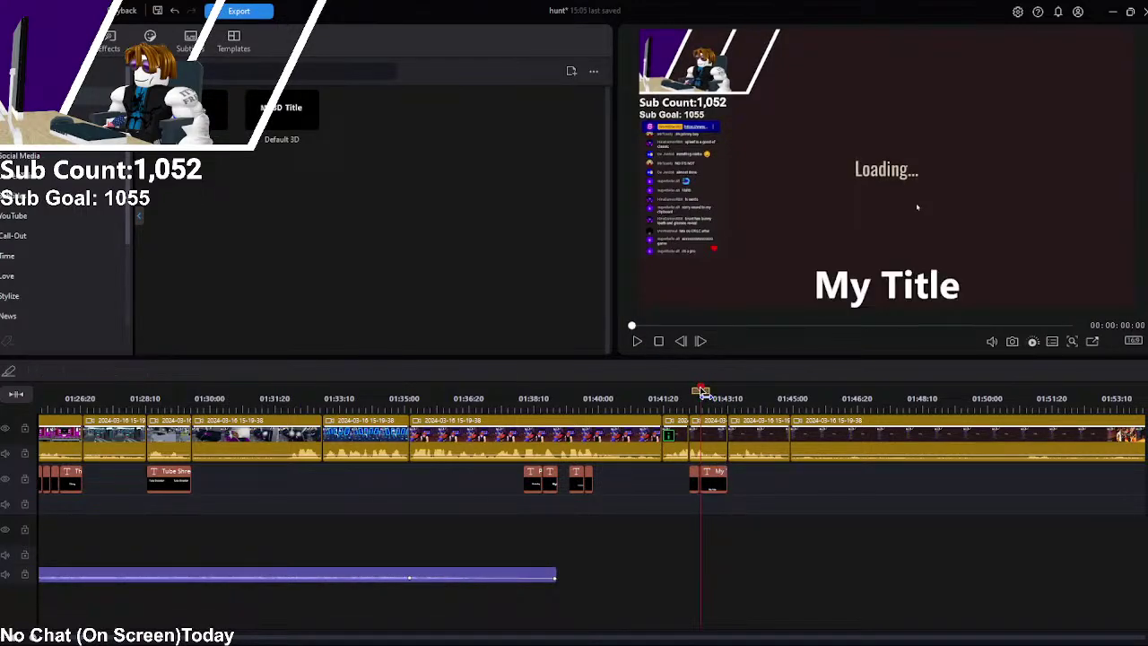
drag(704, 392, 709, 390)
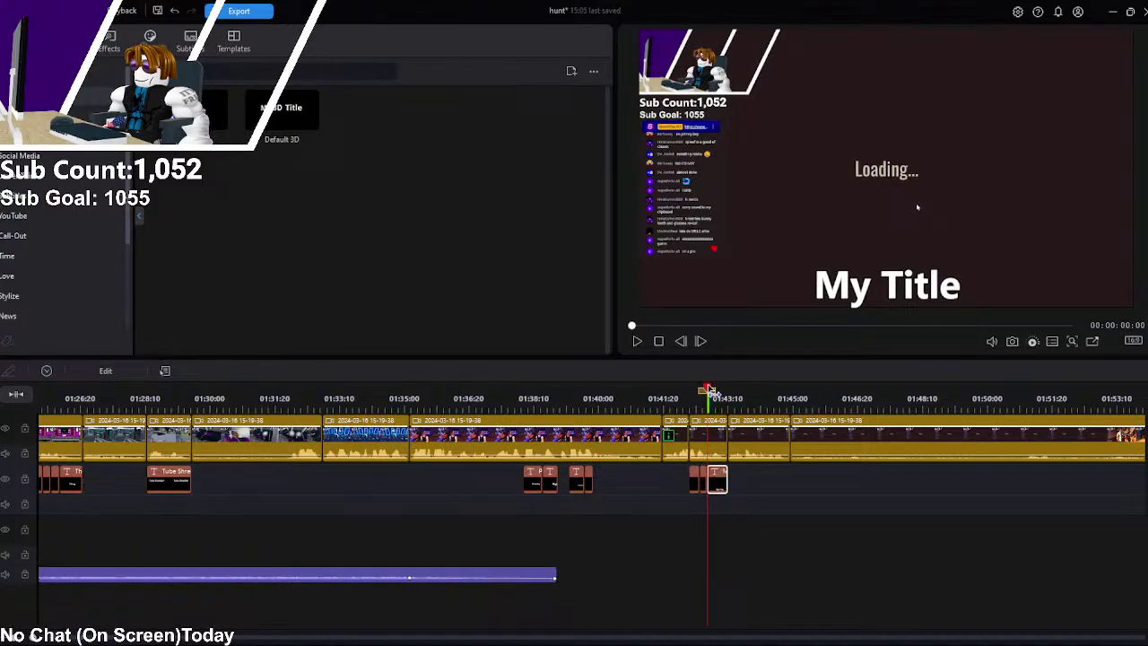
click(716, 390)
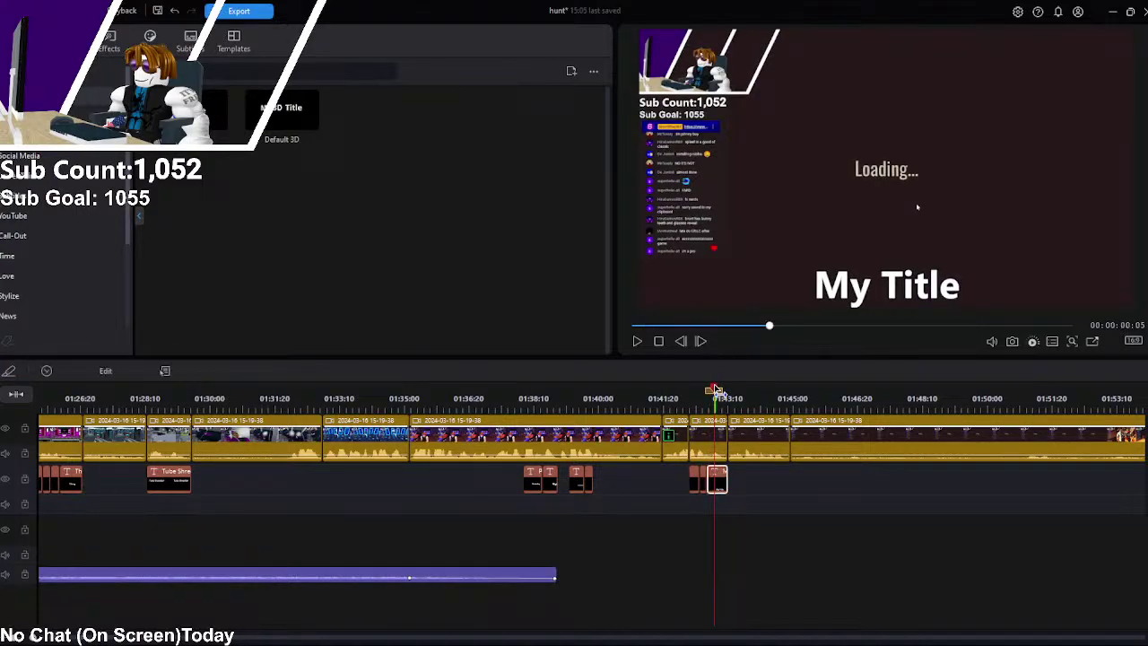
click(721, 480)
Step: Change the first title piece to "Ok" and the second to "I'm", centring each horizontally at the bottom of the frame
double_click(693, 482)
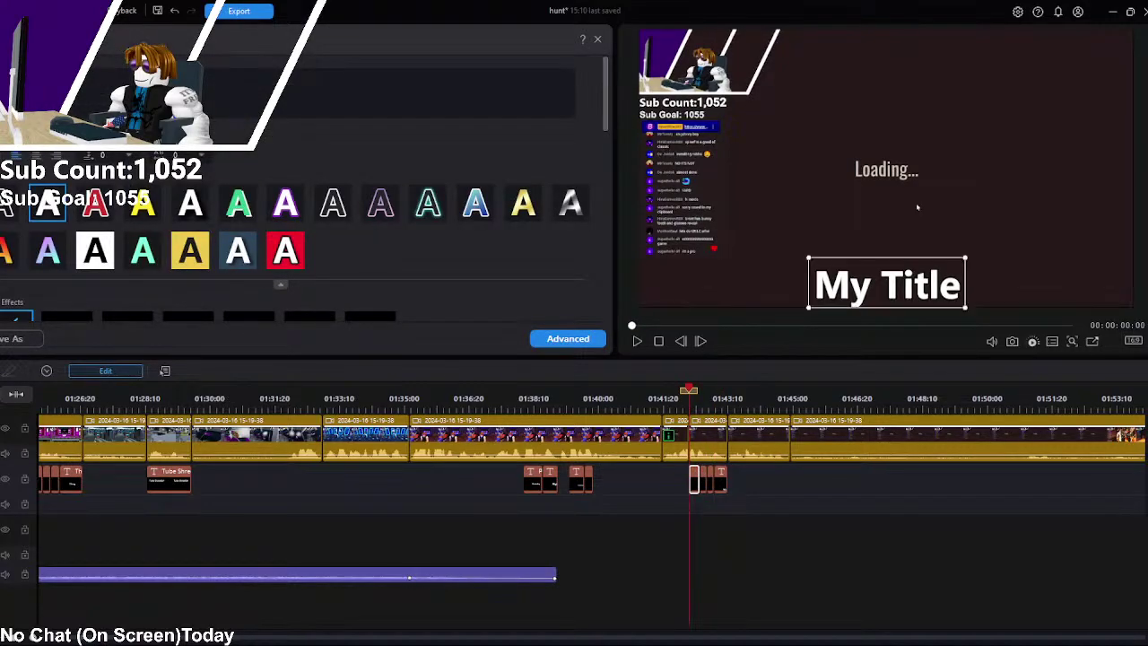
text(Ok)
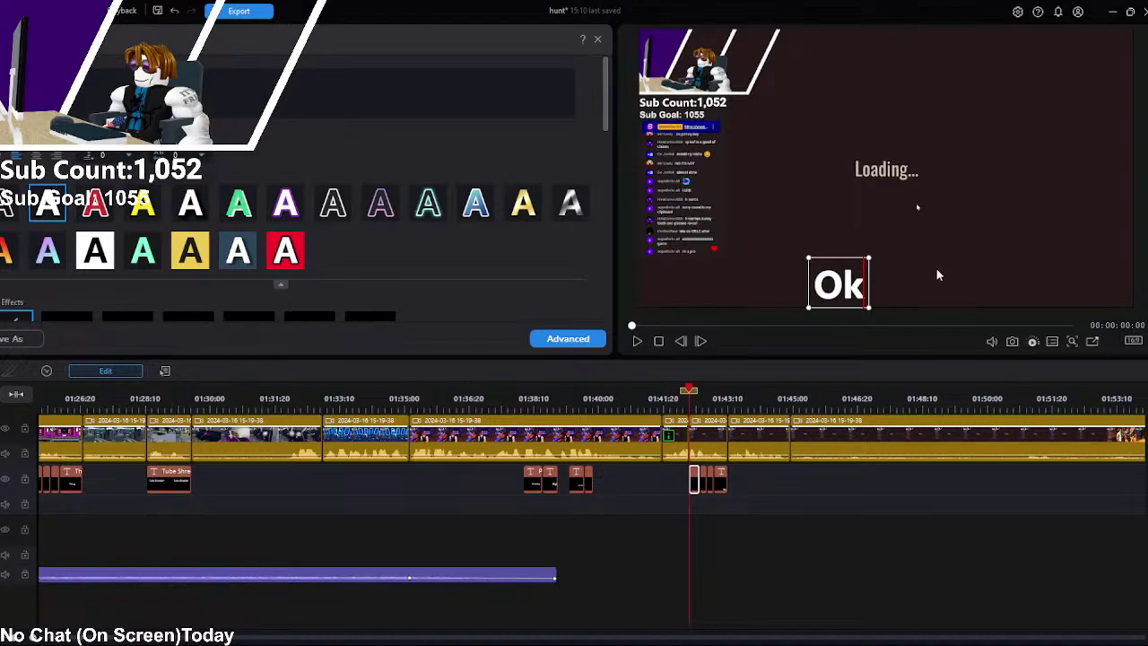
drag(850, 253, 899, 253)
click(705, 475)
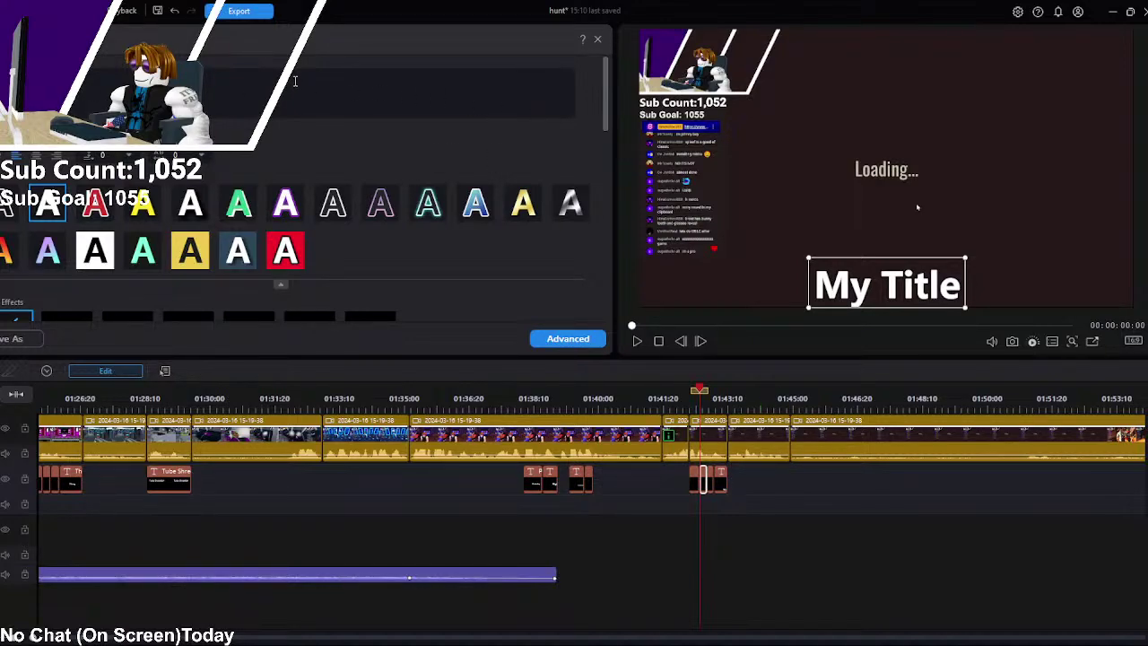
text(I'm)
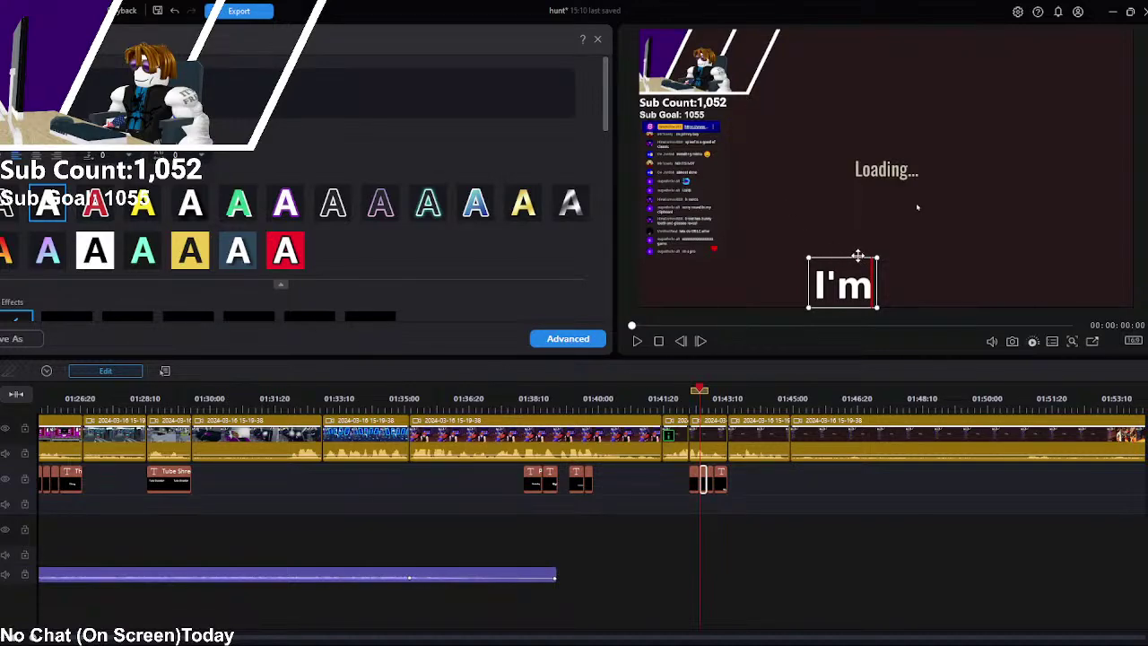
drag(862, 262, 896, 262)
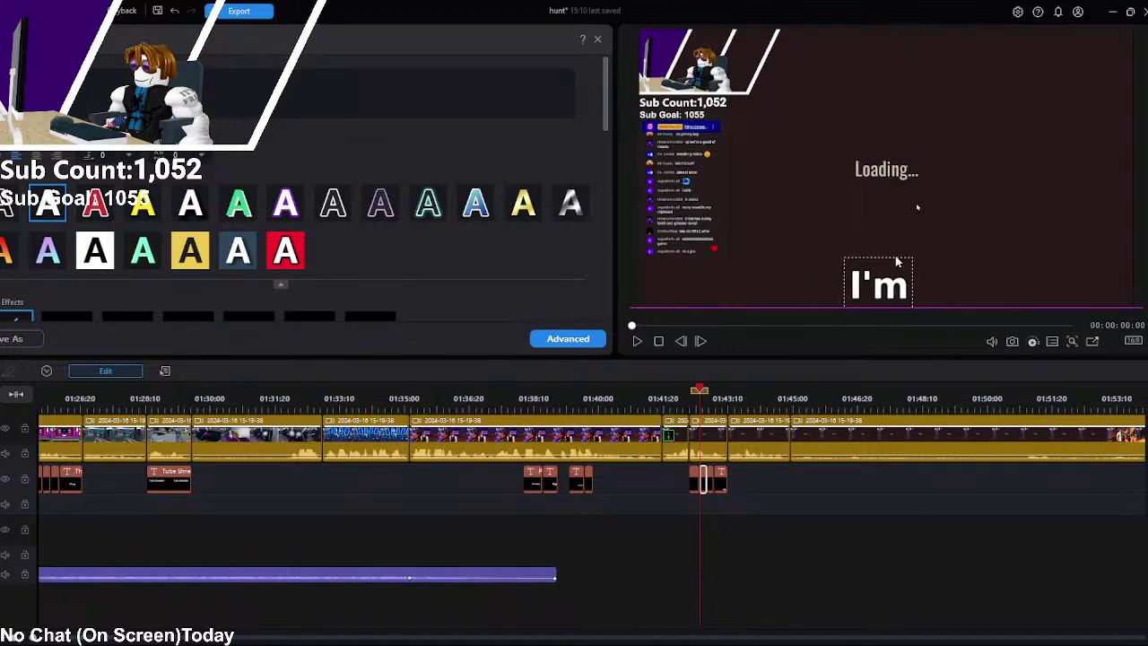
Step: Change the third title piece to "Gonna" and the fourth to "Die", centring each at the bottom of the frame
click(714, 485)
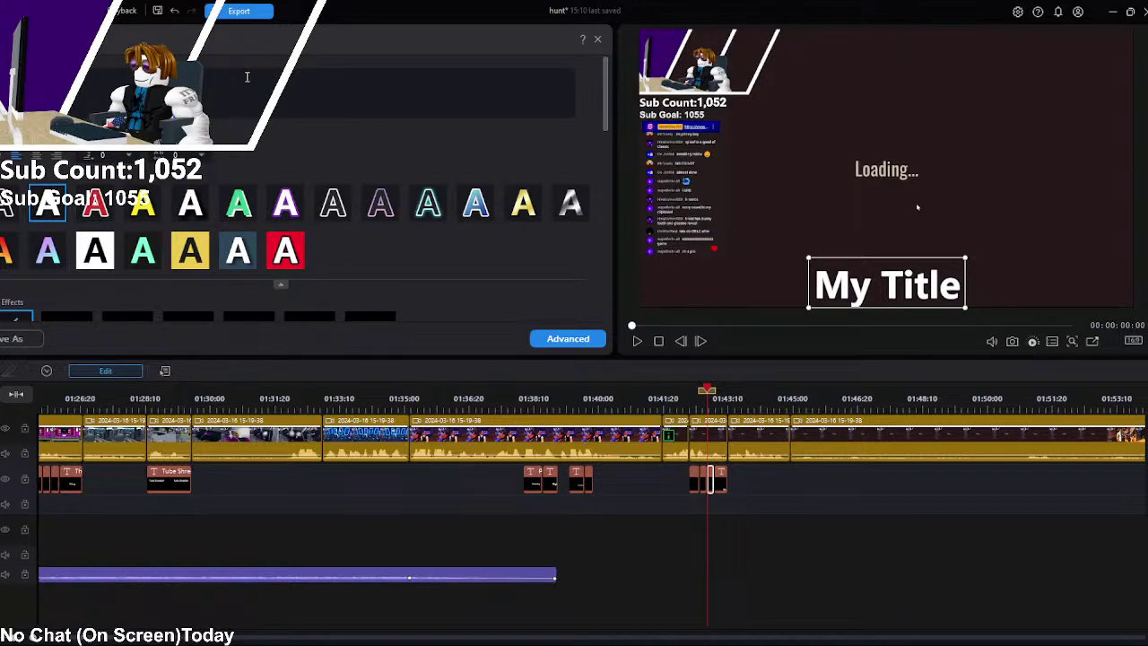
text(Gonna)
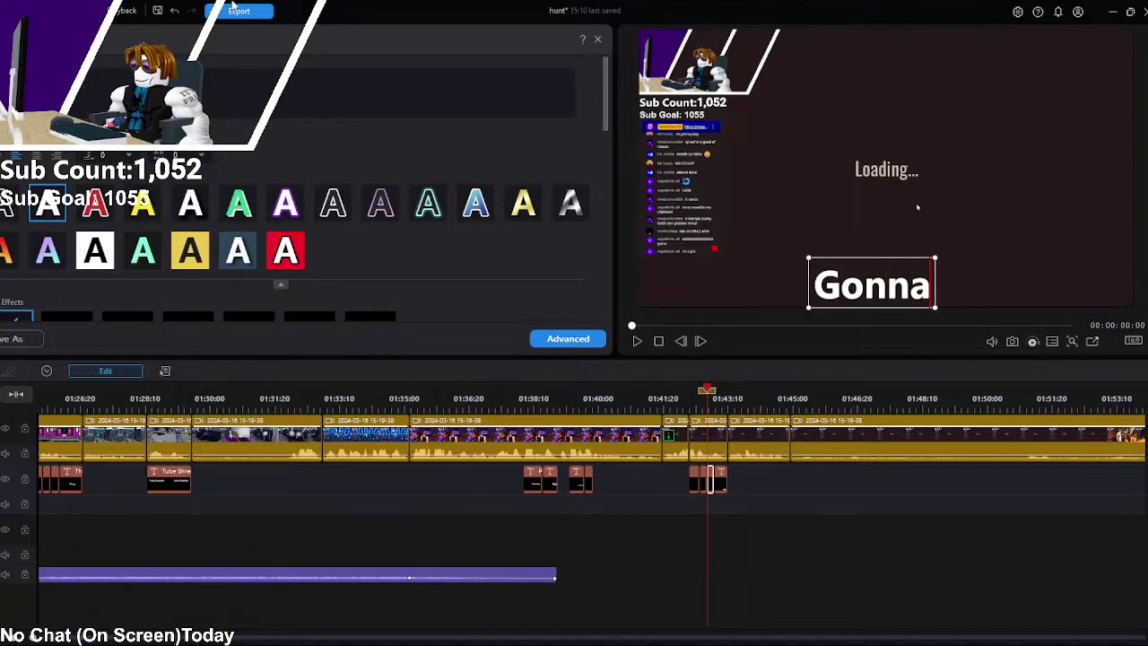
drag(896, 257, 911, 260)
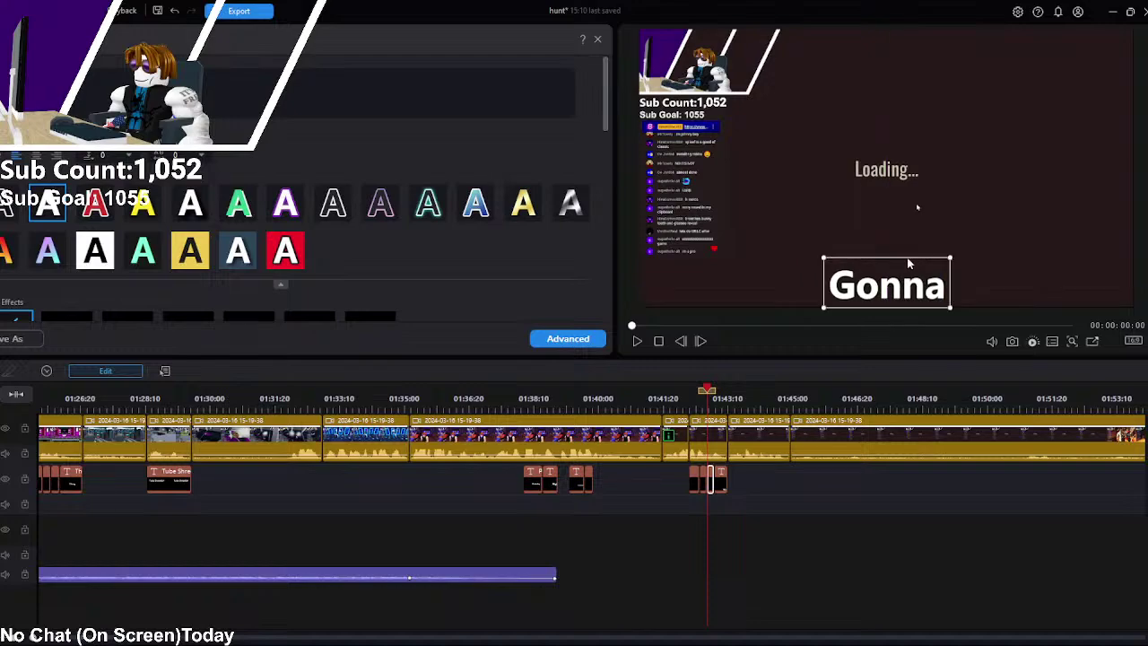
click(721, 489)
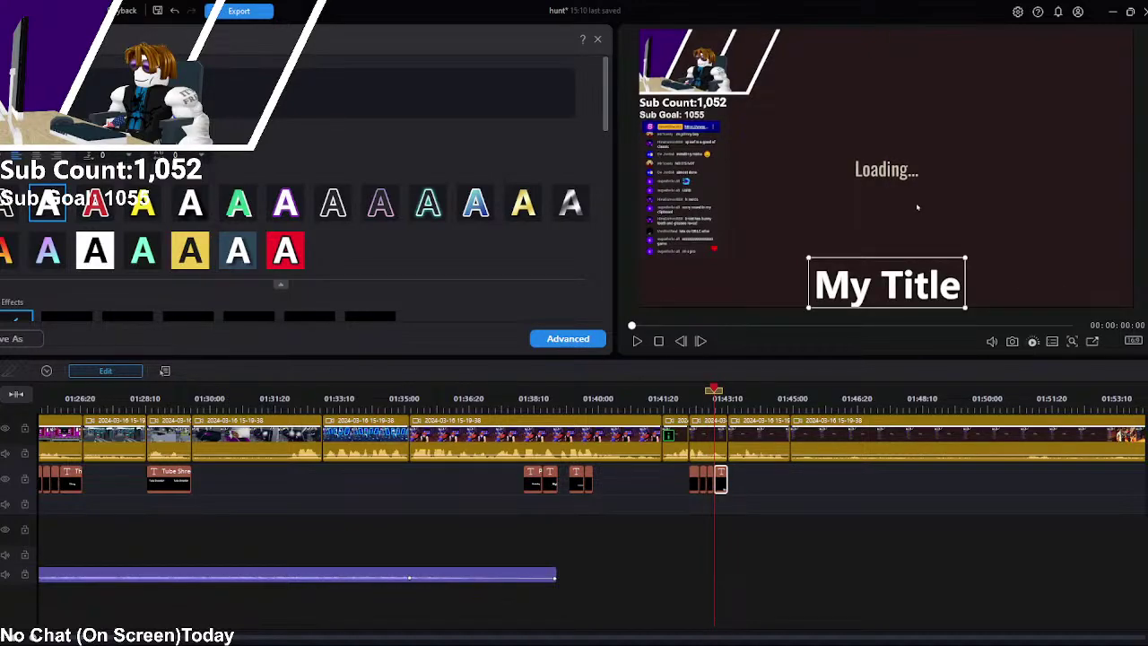
text(Die)
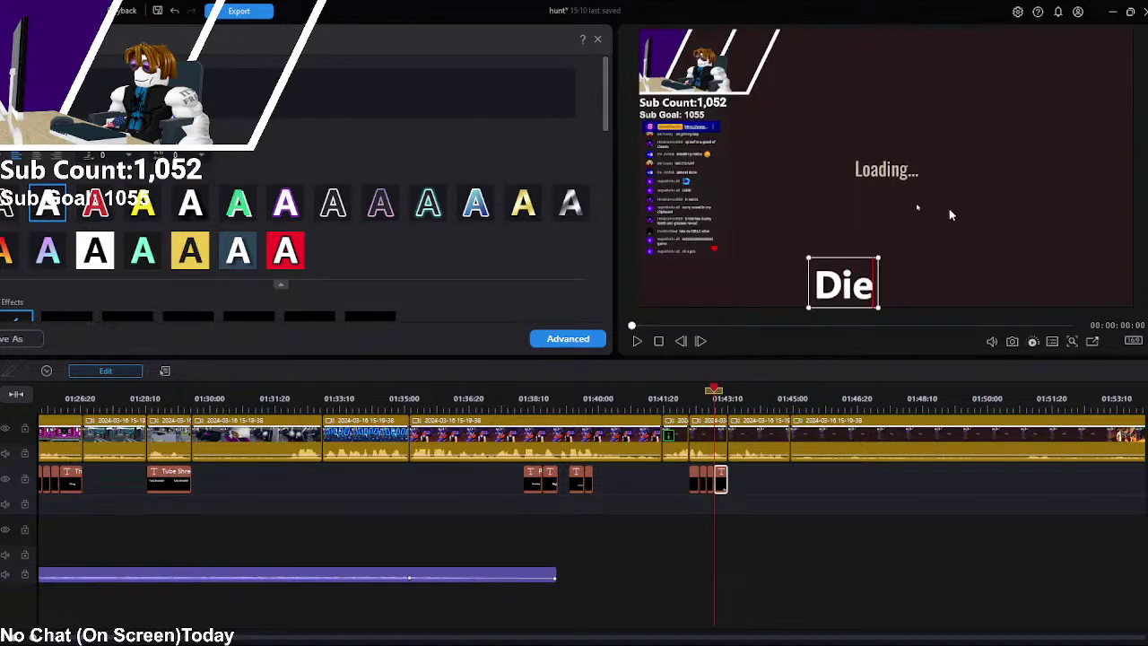
drag(864, 259, 908, 259)
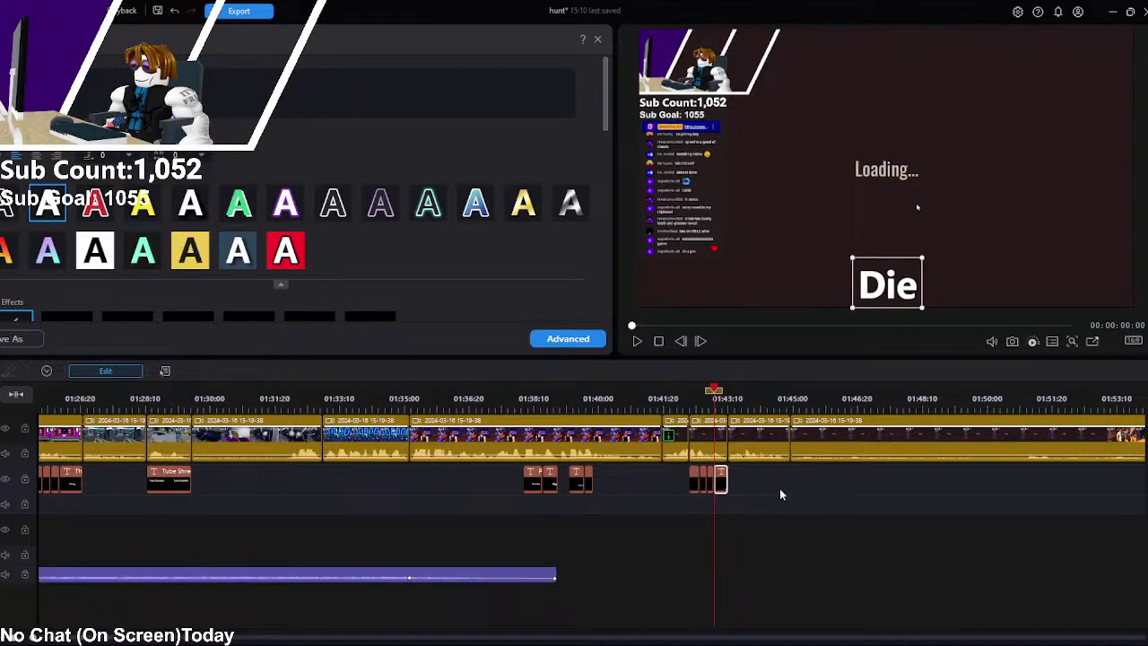
click(852, 497)
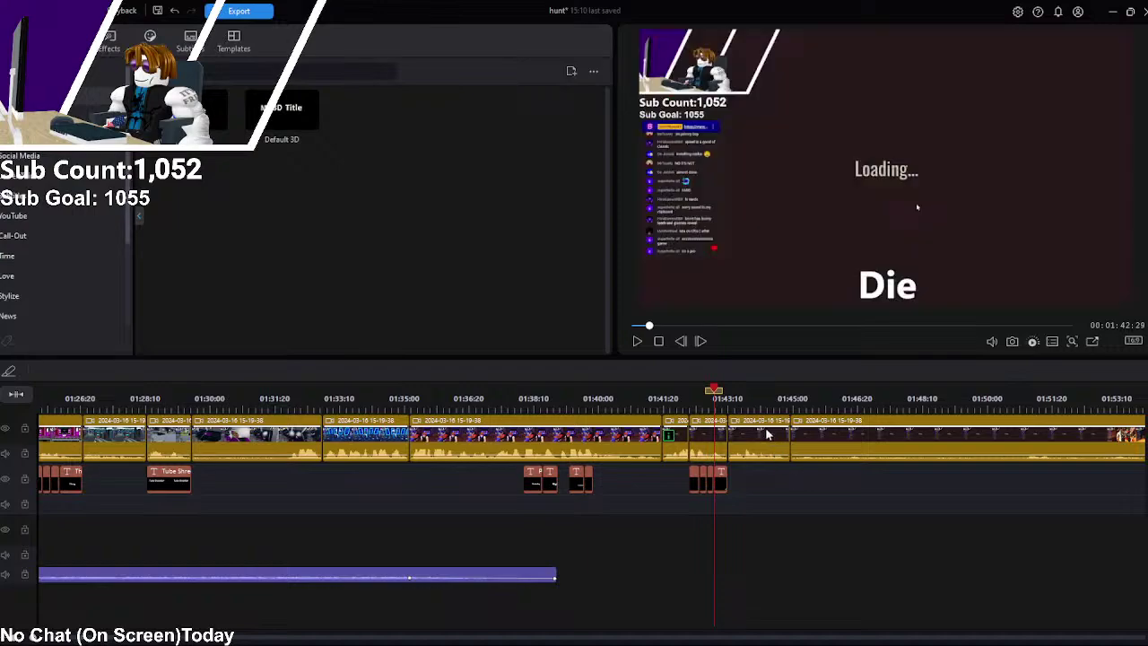
Step: Play back the captioned loading screen from about 01:41:20 through to the start of The Backdoor gameplay
drag(725, 400, 666, 400)
click(638, 340)
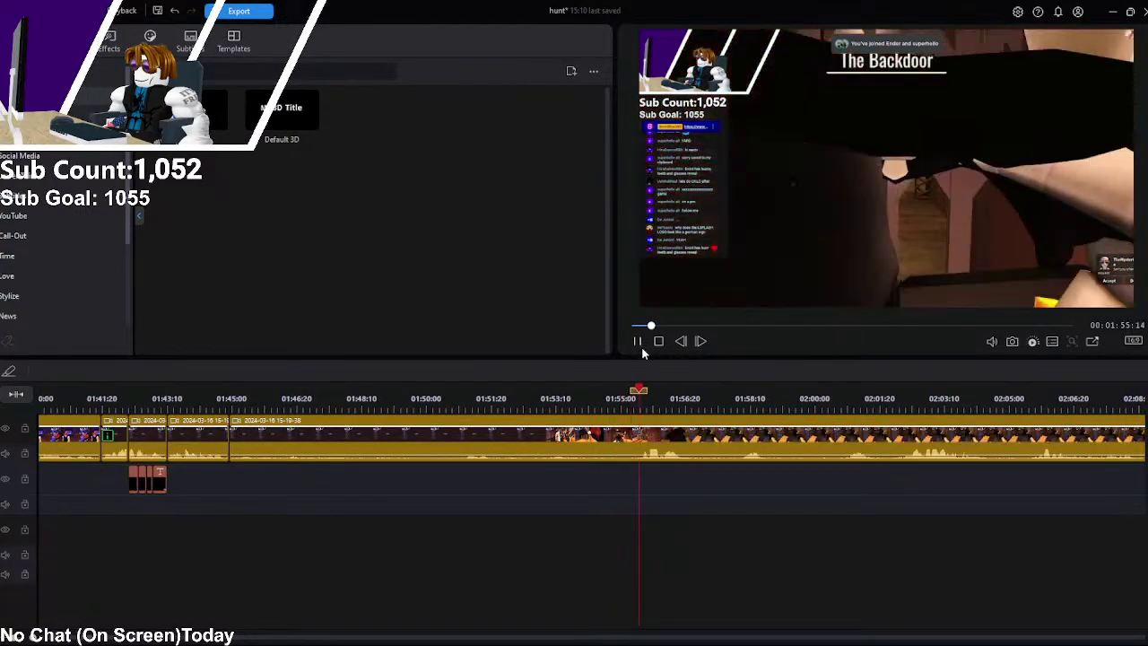
click(637, 341)
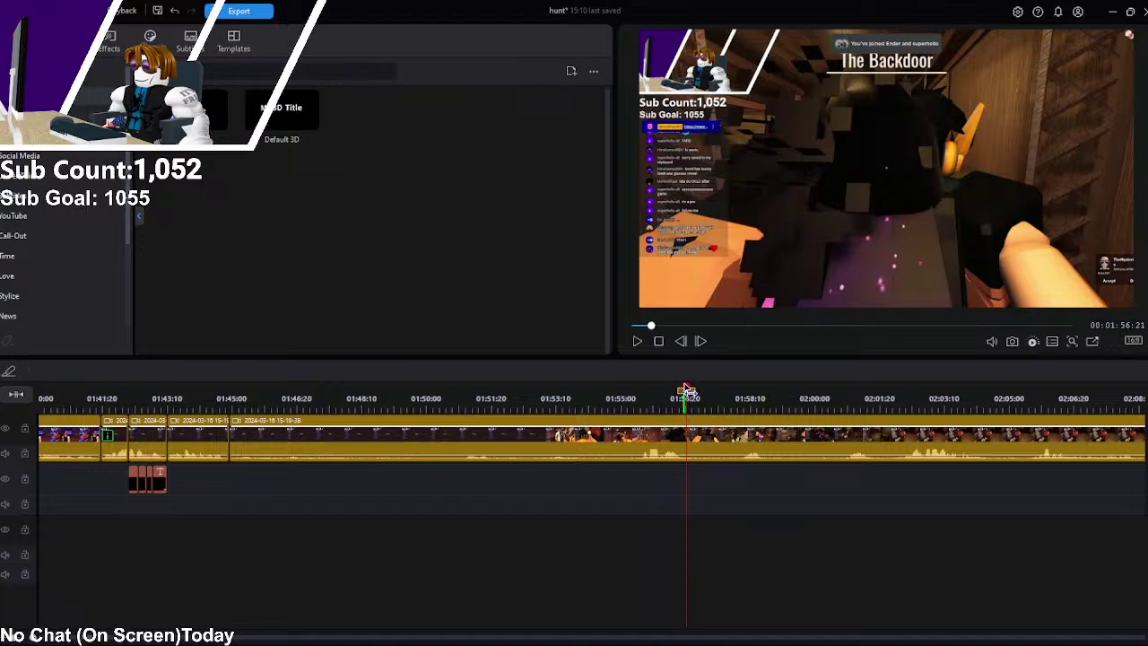
Step: Split the last loading-screen clip at 01:55:16 and delete the piece before the cut, closing the gap
click(654, 395)
drag(655, 399, 641, 394)
click(642, 444)
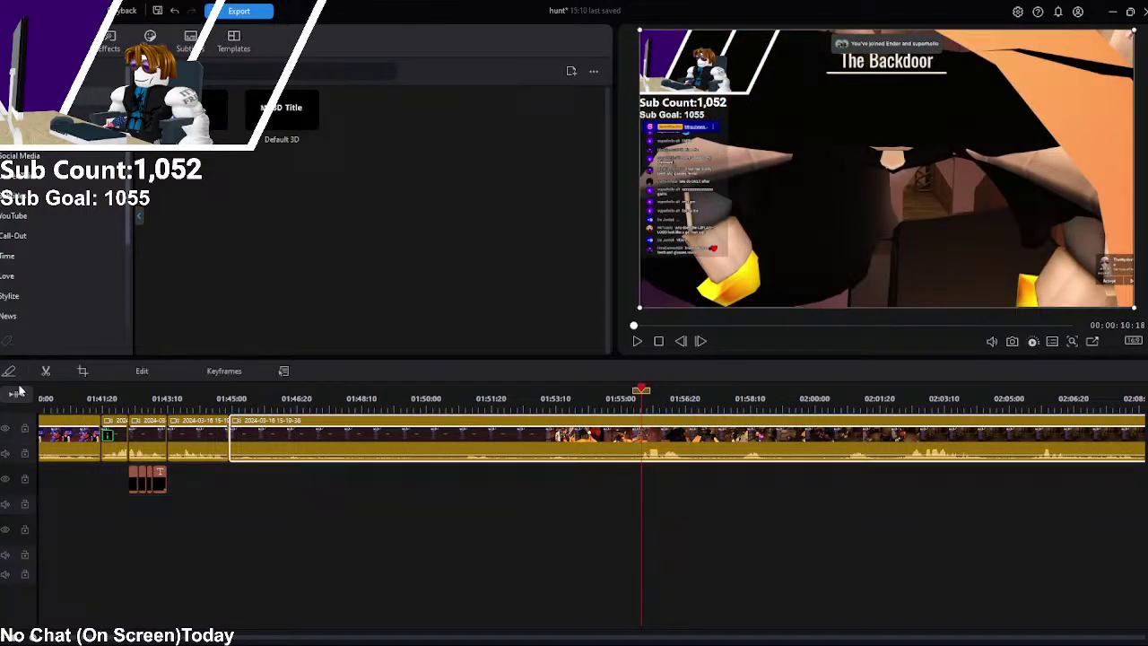
key(ctrl+b)
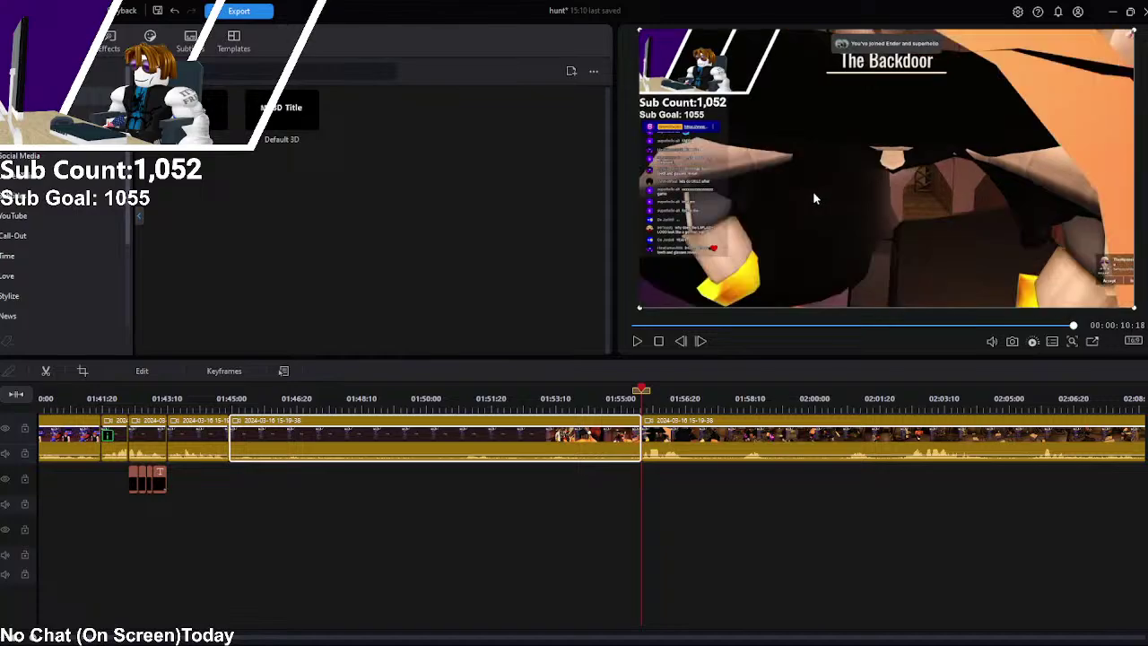
click(525, 326)
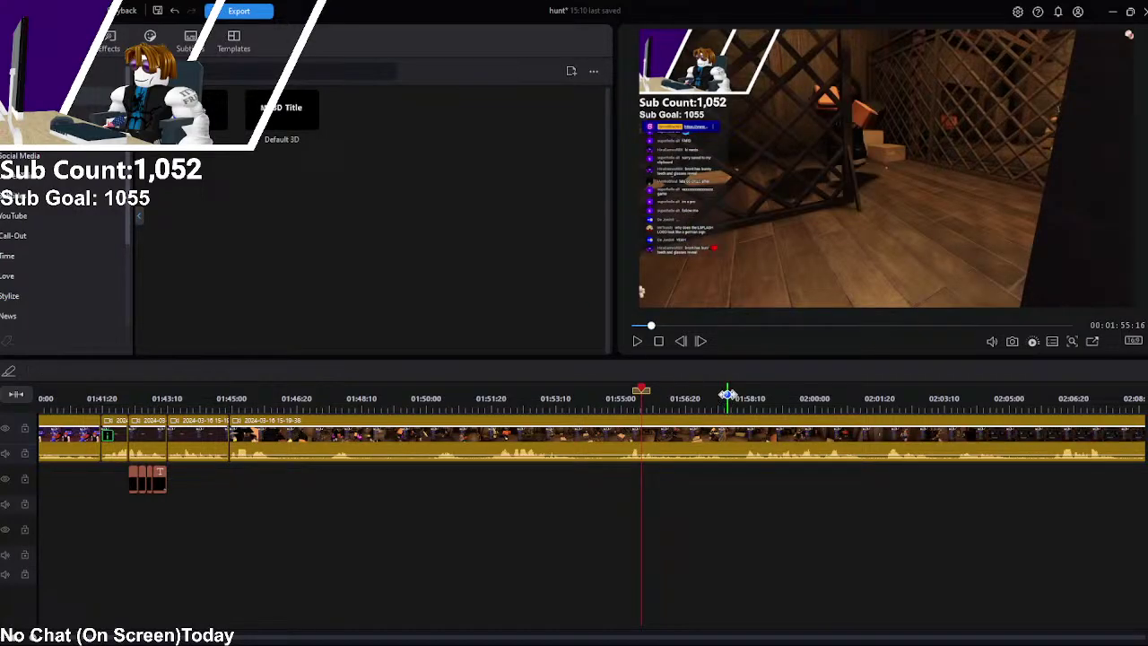
Step: Play back The Backdoor footage from the 01:44:29 cut and split its clip at 01:46:04
drag(641, 390, 230, 398)
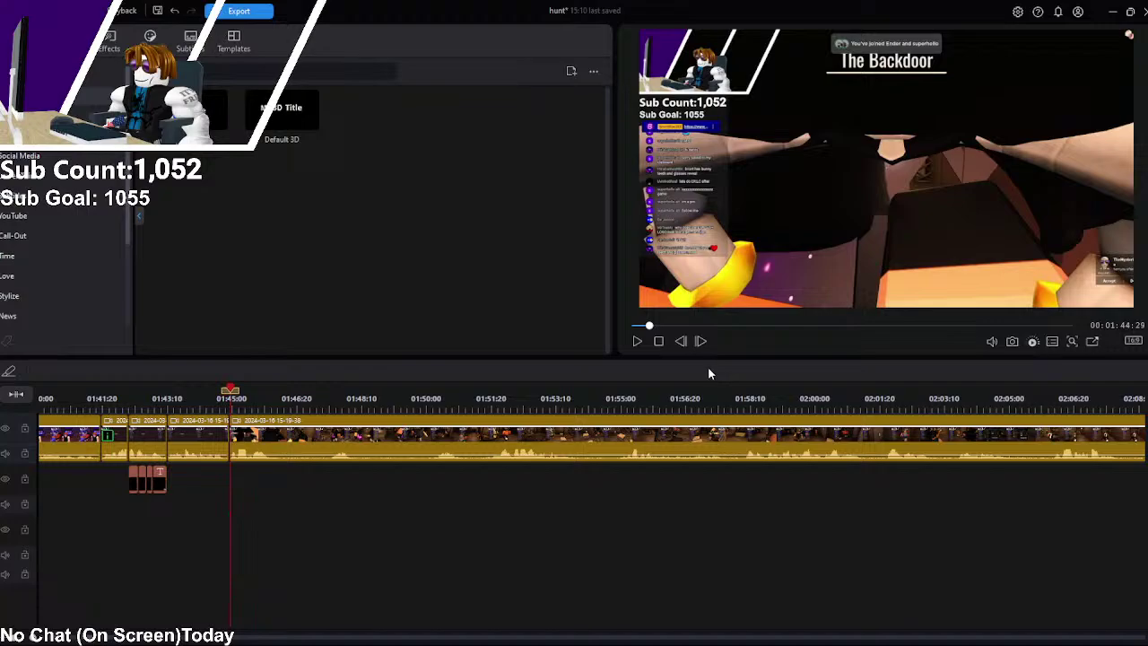
click(639, 346)
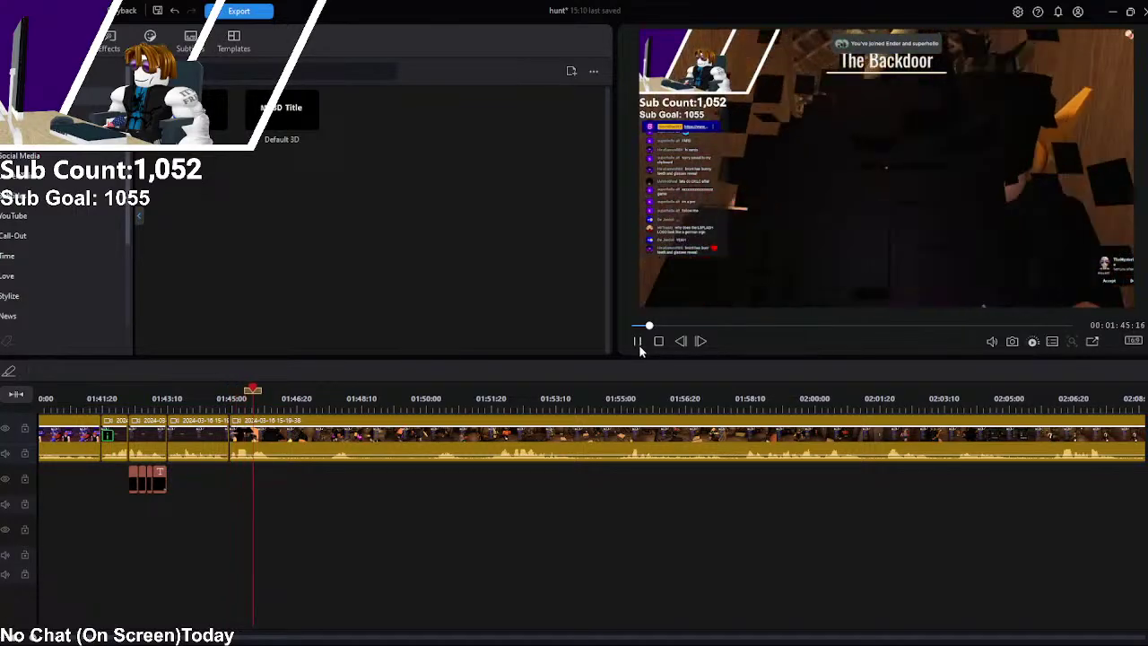
click(639, 348)
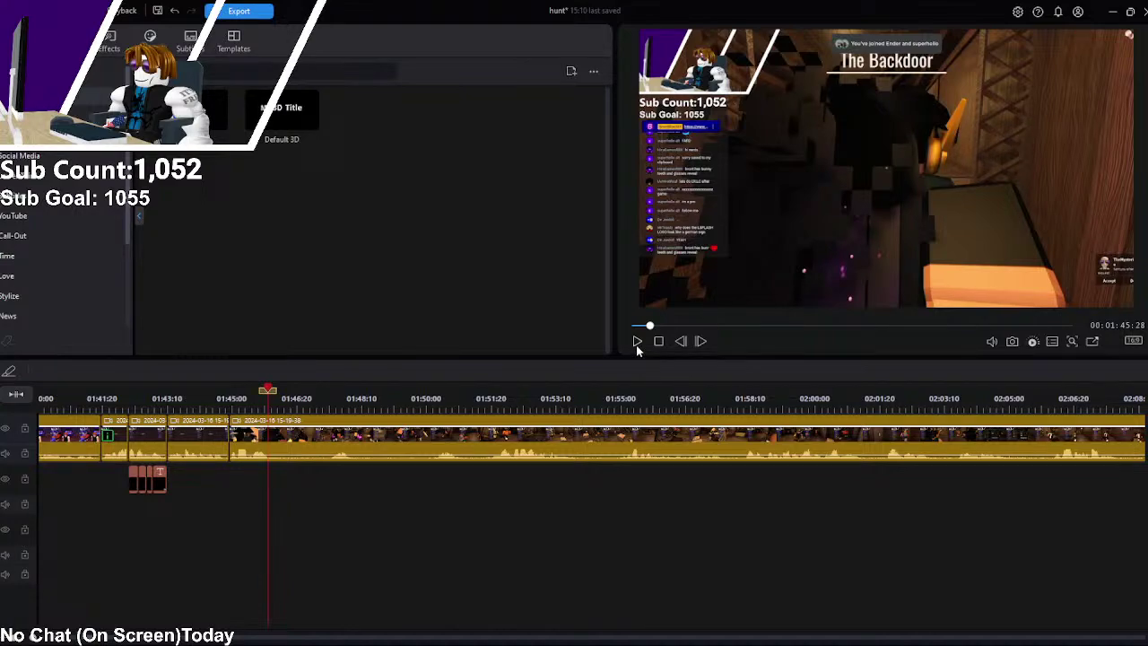
click(636, 348)
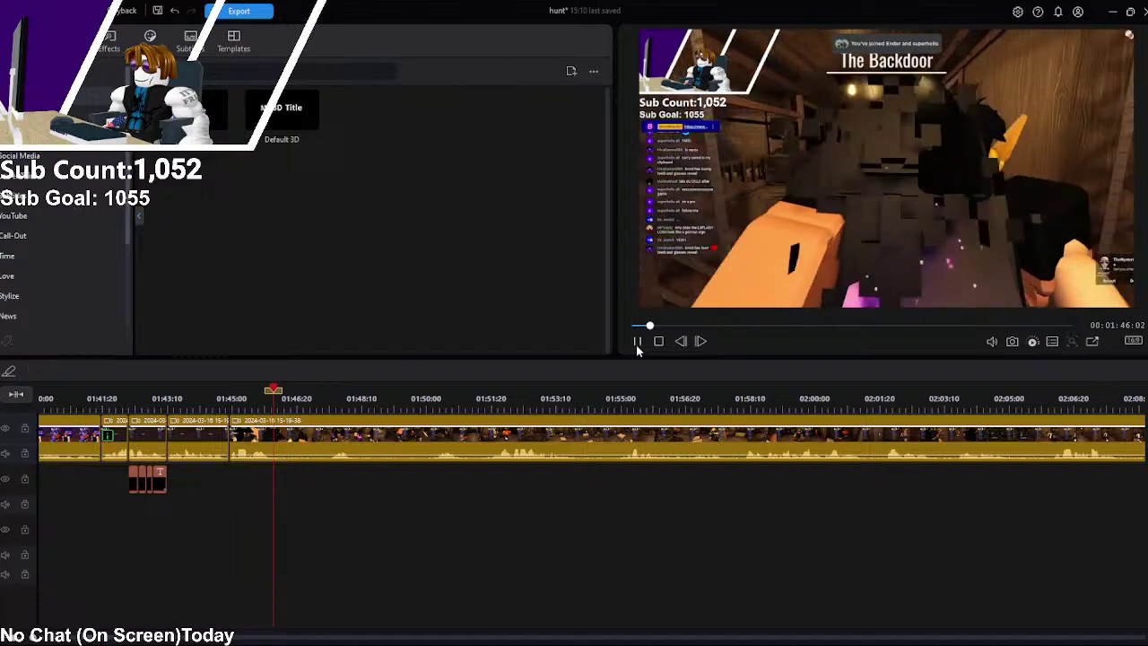
click(637, 348)
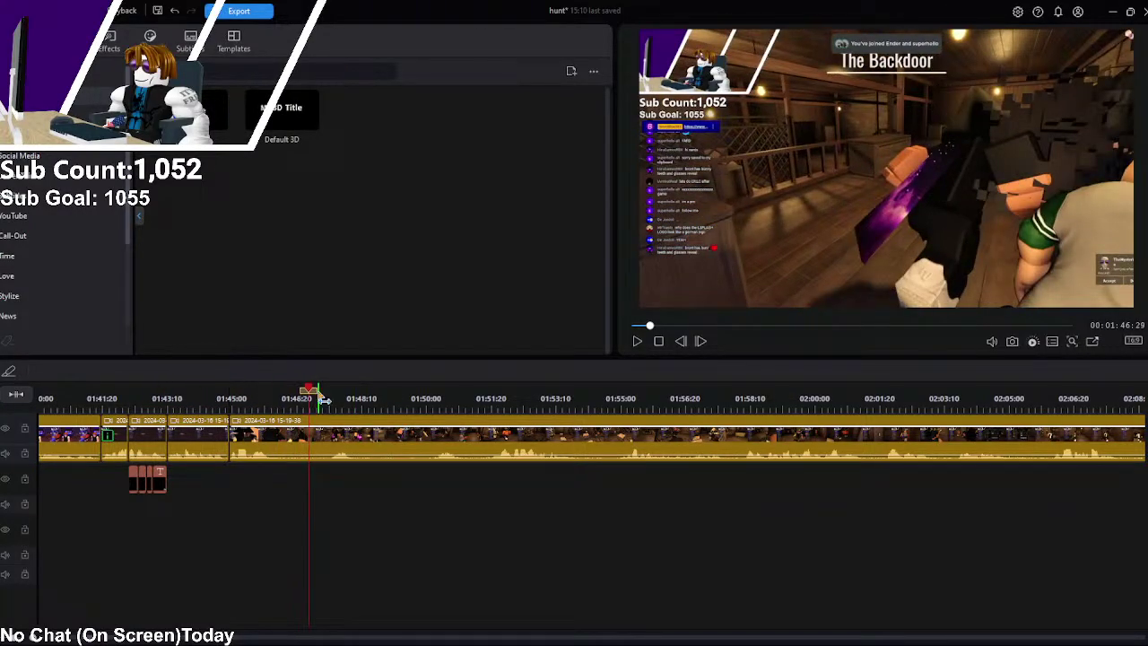
drag(307, 392, 224, 392)
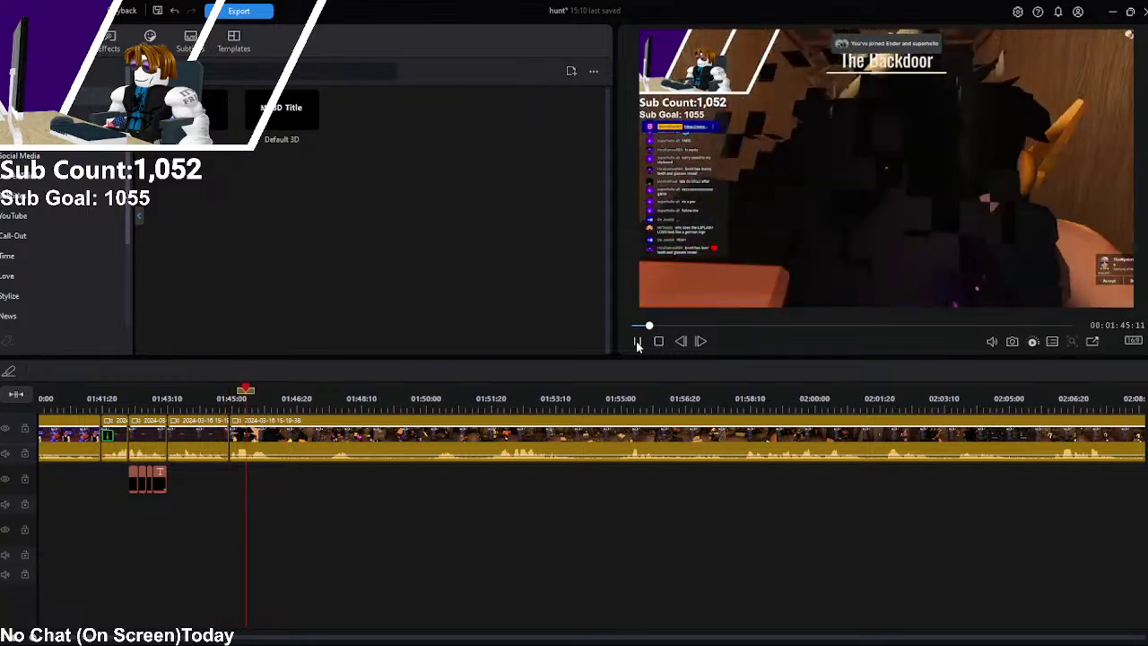
click(637, 341)
click(283, 439)
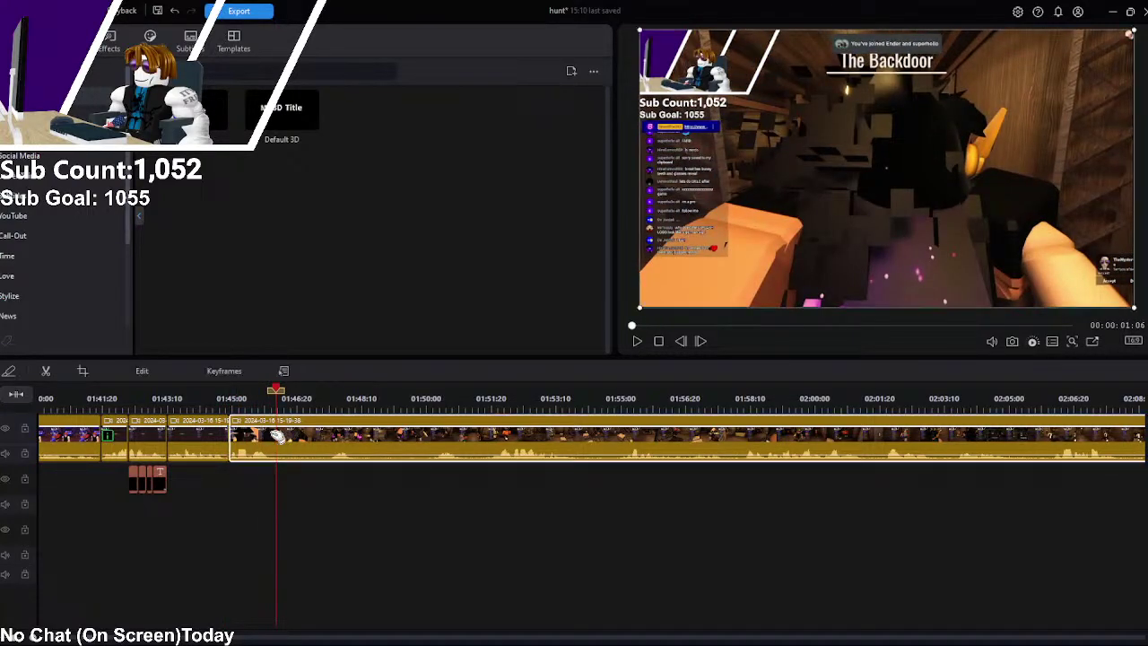
key(ctrl+b)
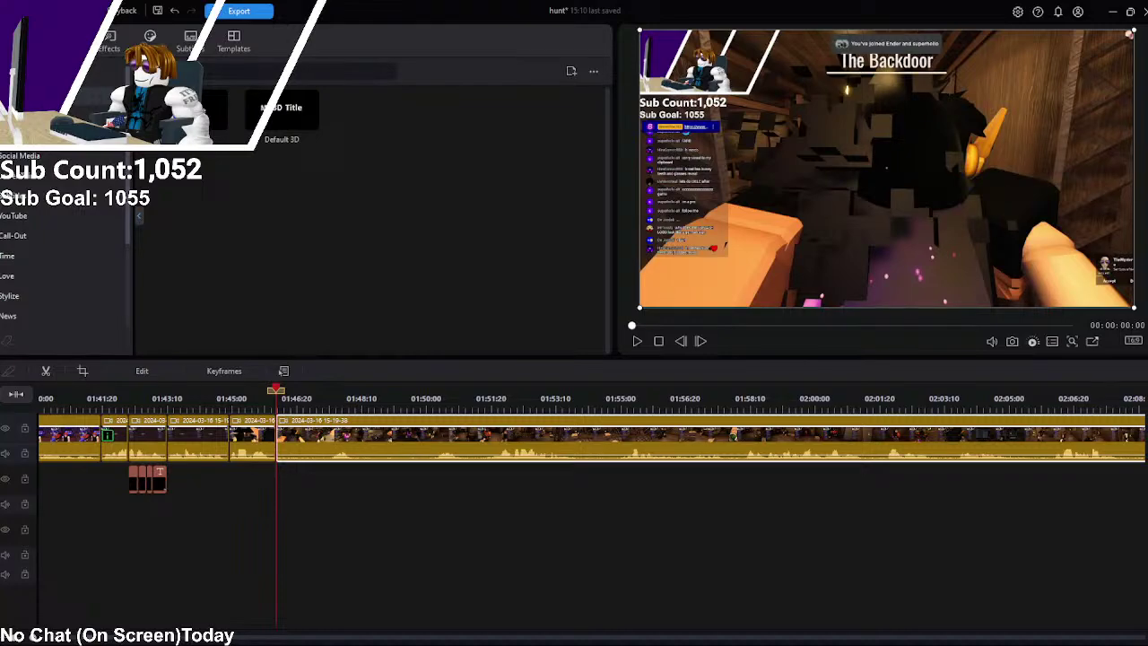
Step: Switch to the browser showing the Google image results for "nerd emoji"
key(alt+Tab)
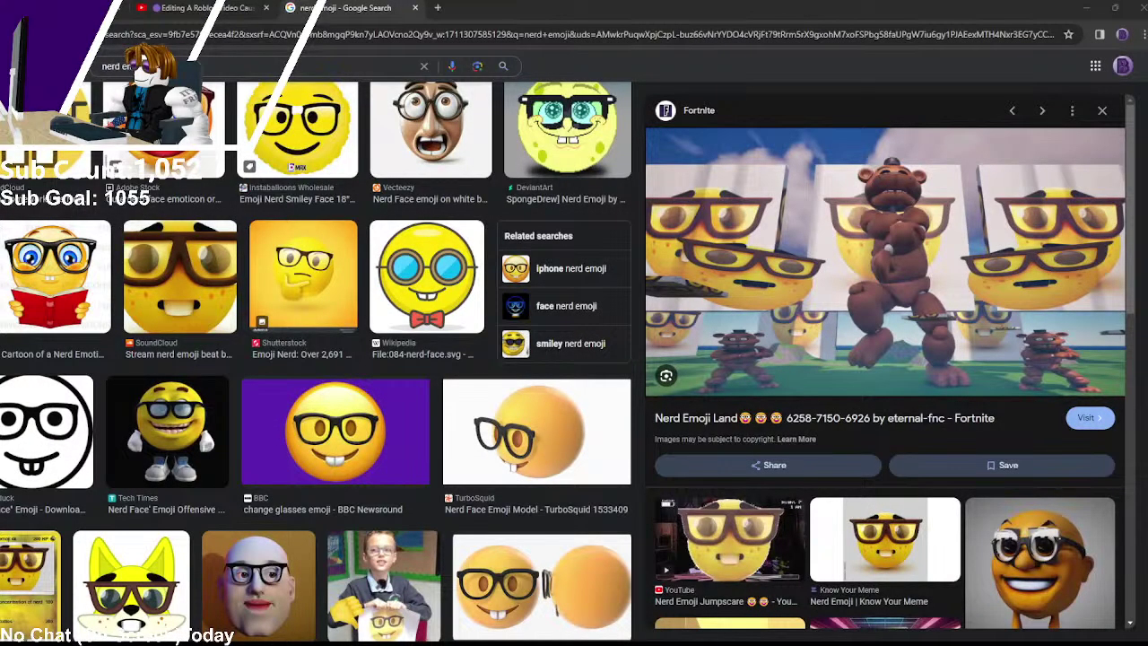
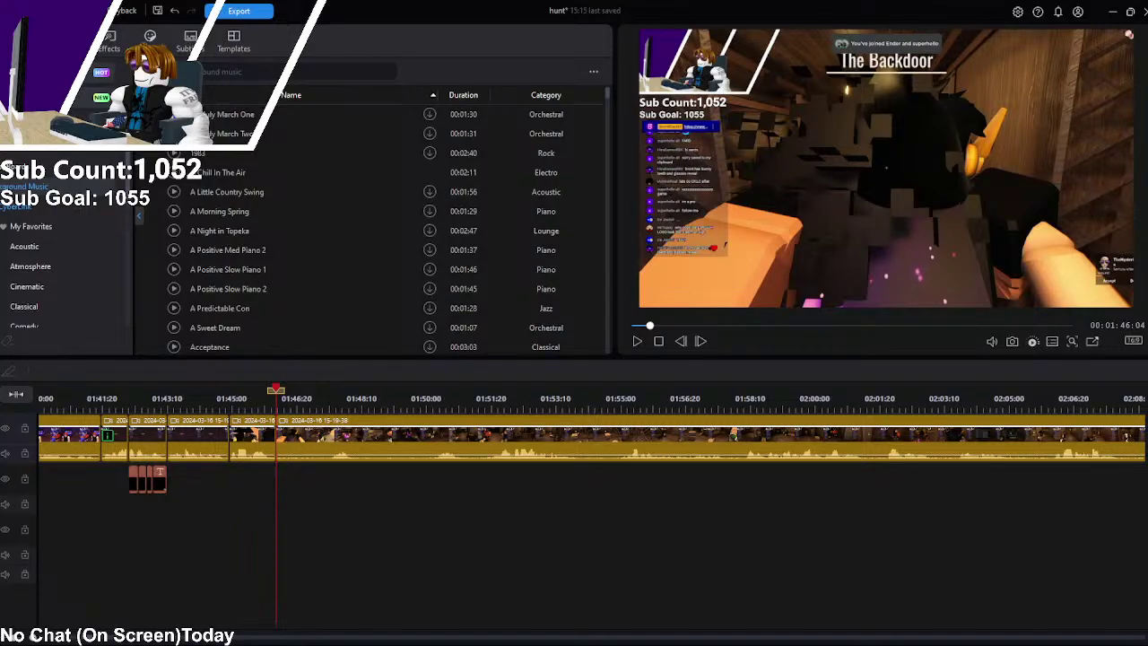
Step: Overlay the emoji.png nerd face on the second track, spanning the short Backdoor clip that ends at 01:46:04
click(18, 185)
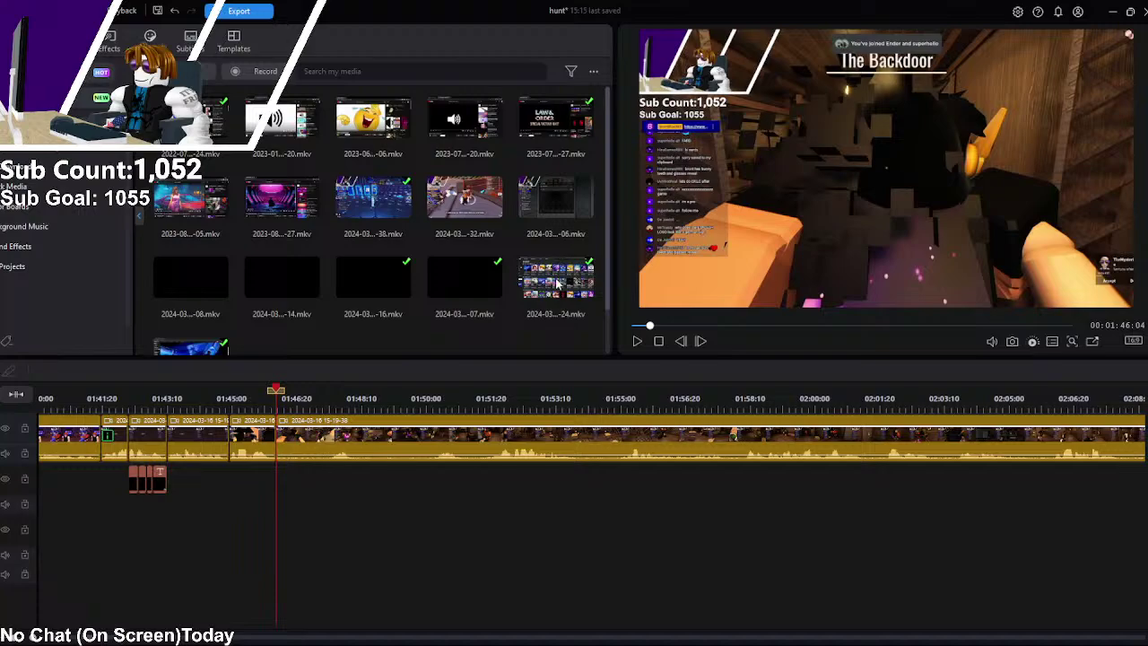
drag(186, 314, 236, 487)
key(w)
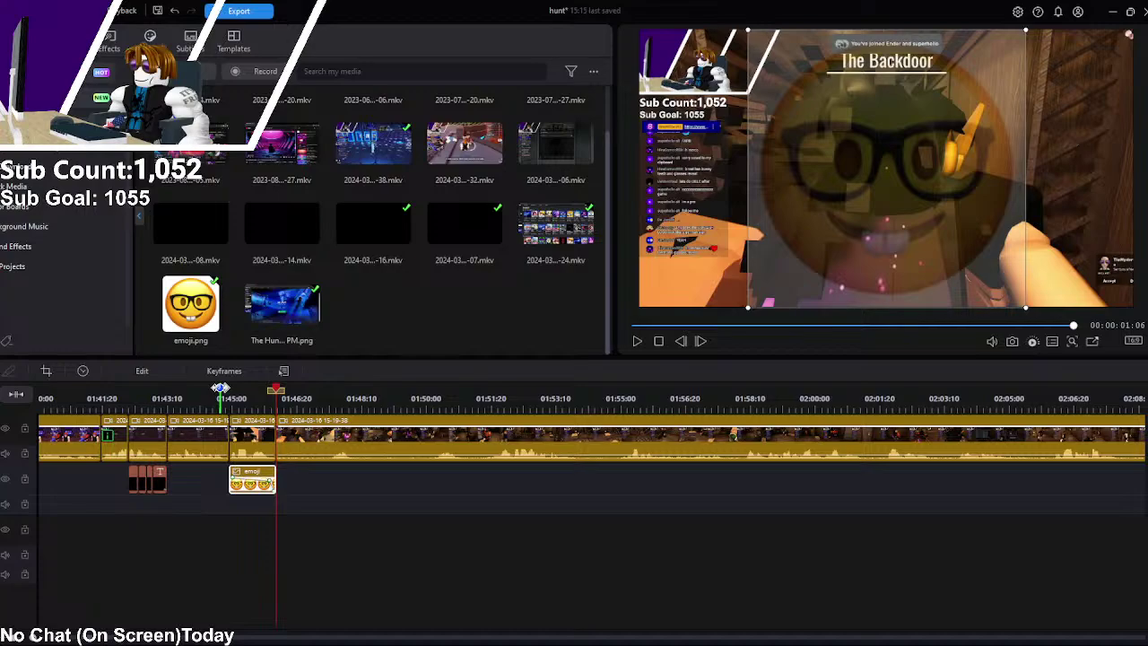
Step: Play back the transition from the loading screen through the nerd emoji overlay
click(220, 391)
click(637, 343)
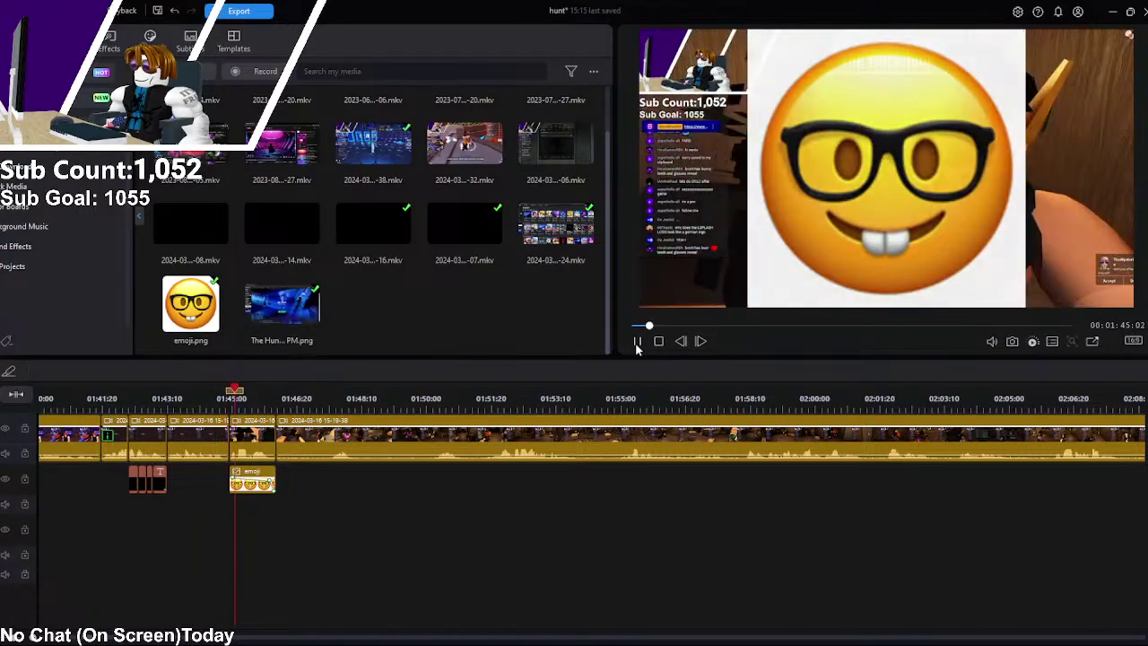
click(636, 343)
click(256, 473)
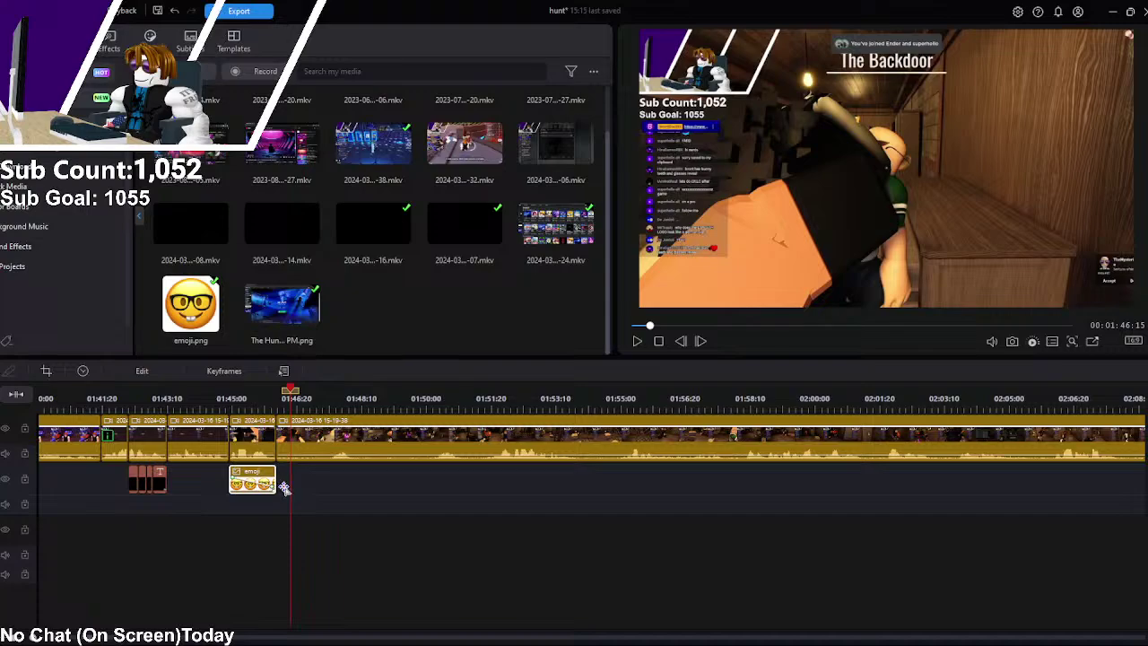
click(227, 419)
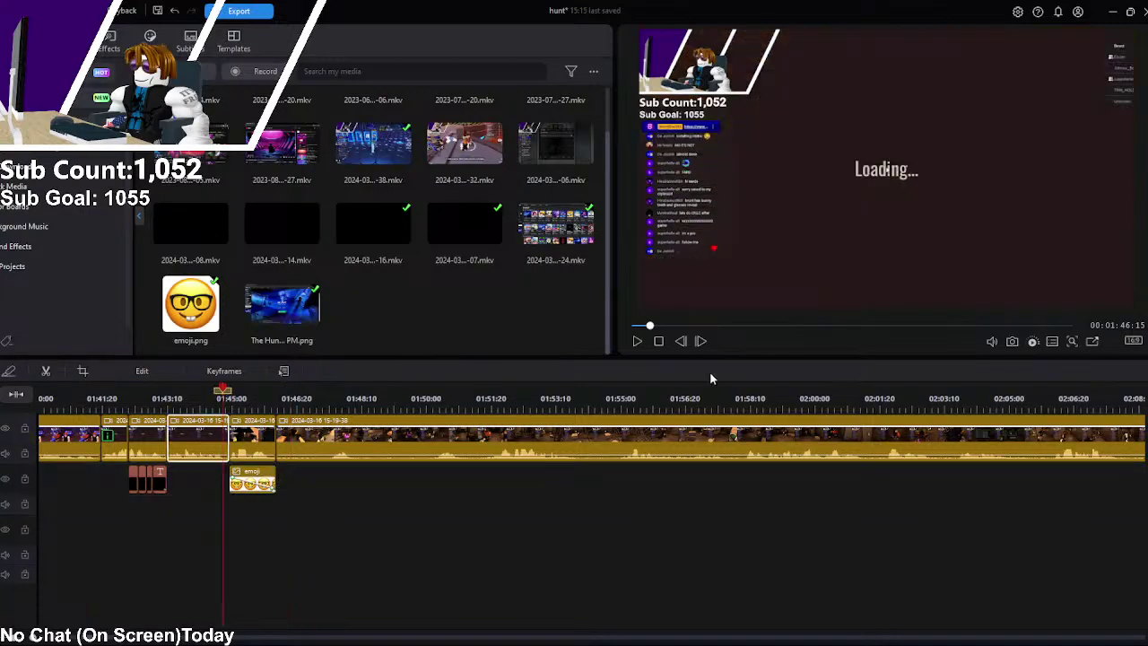
click(638, 343)
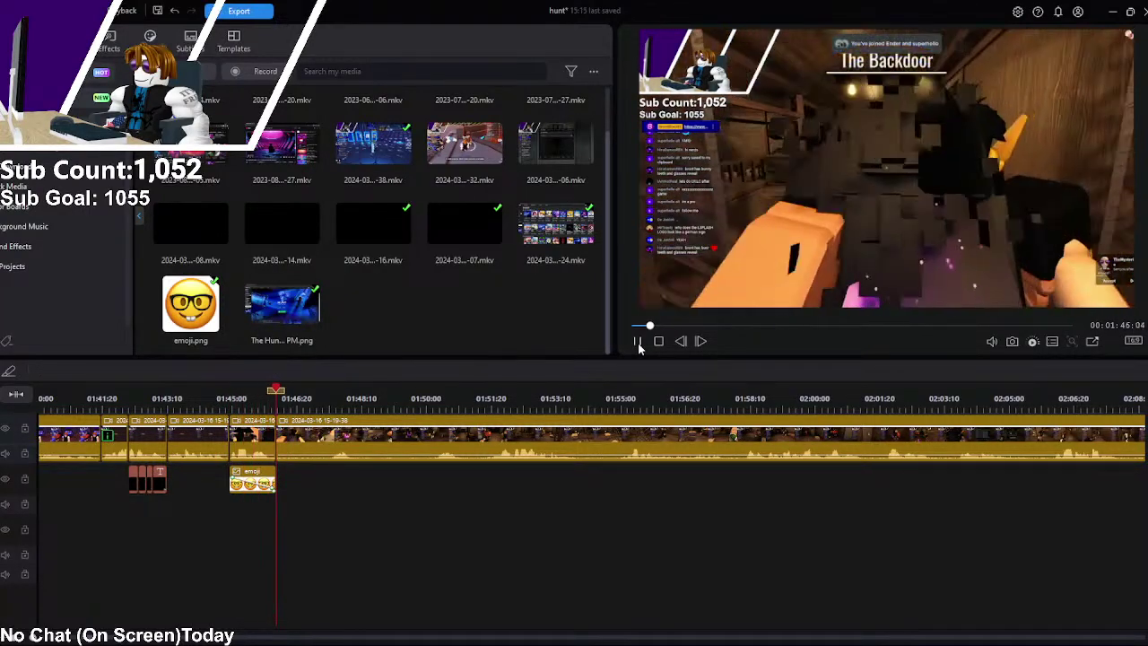
Step: Place the 2022-07-25 vine boom recording on the third track under the emoji's start, split it at 01:47:11 and delete the lead-in, closing the gap
scroll(255, 133, up, 1)
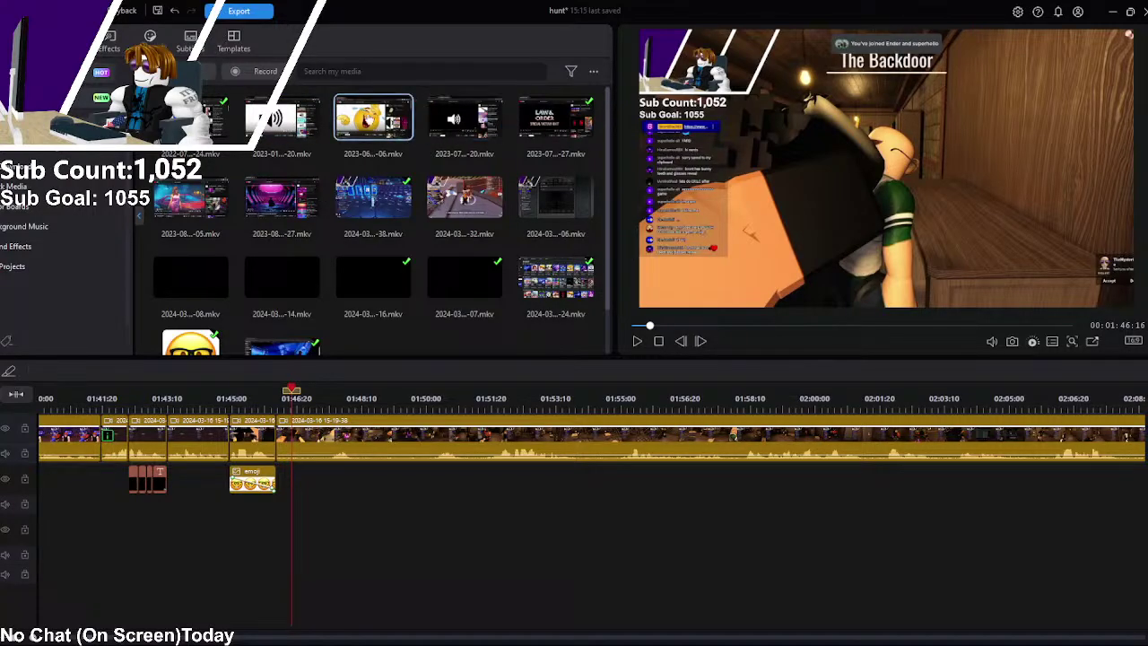
drag(220, 121, 237, 540)
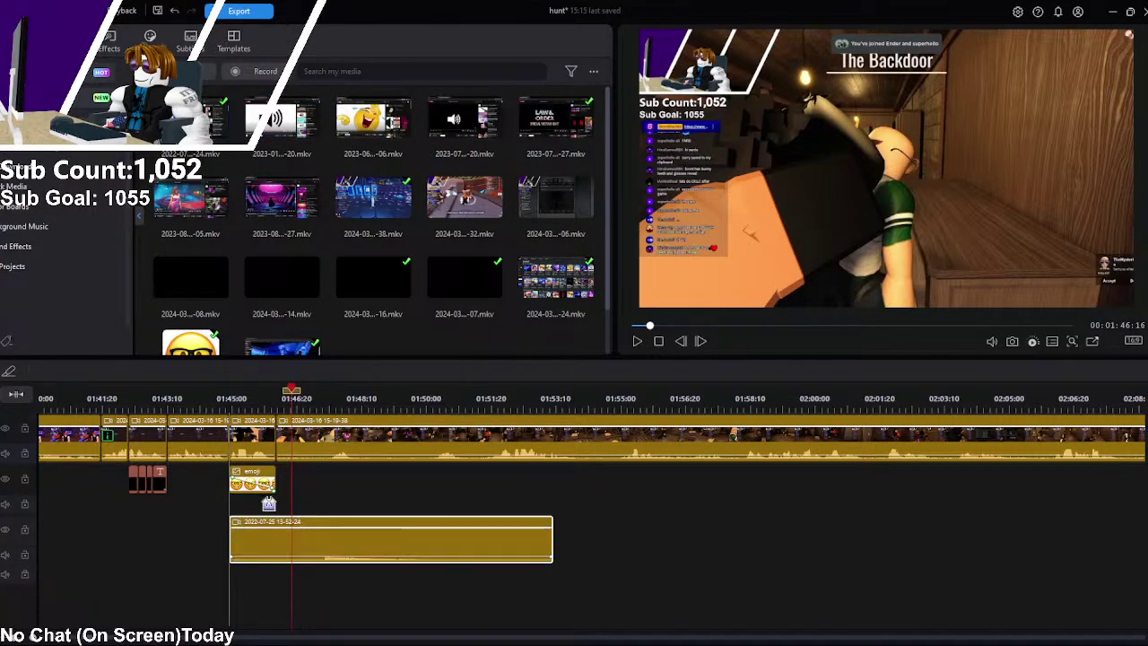
drag(293, 394, 323, 395)
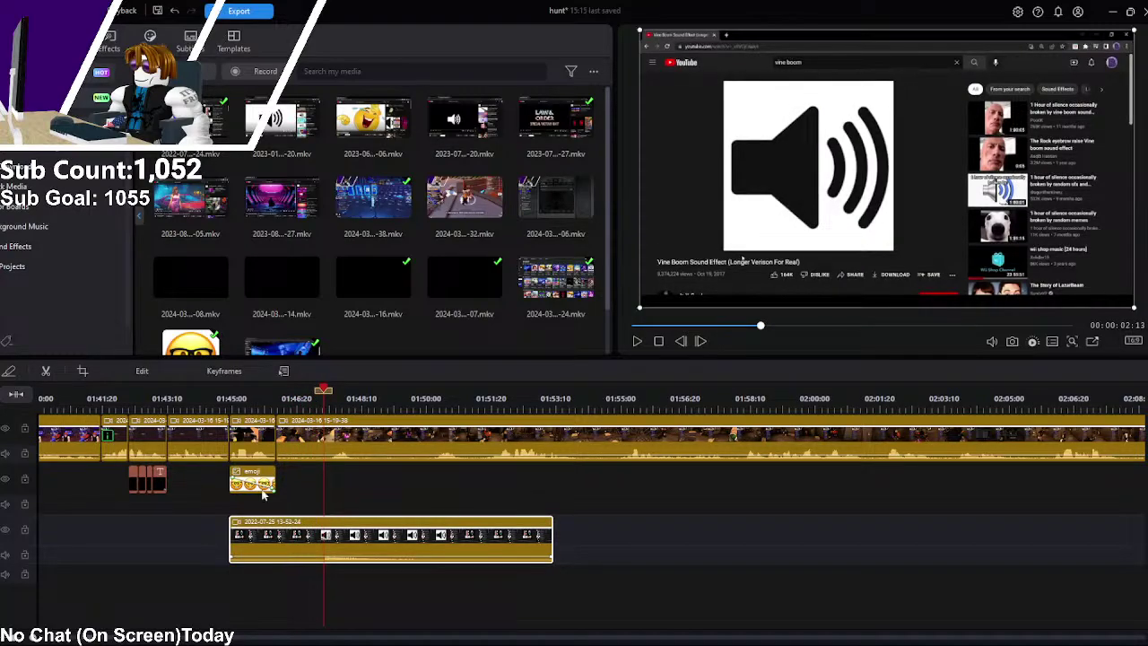
key(ctrl+b)
click(301, 546)
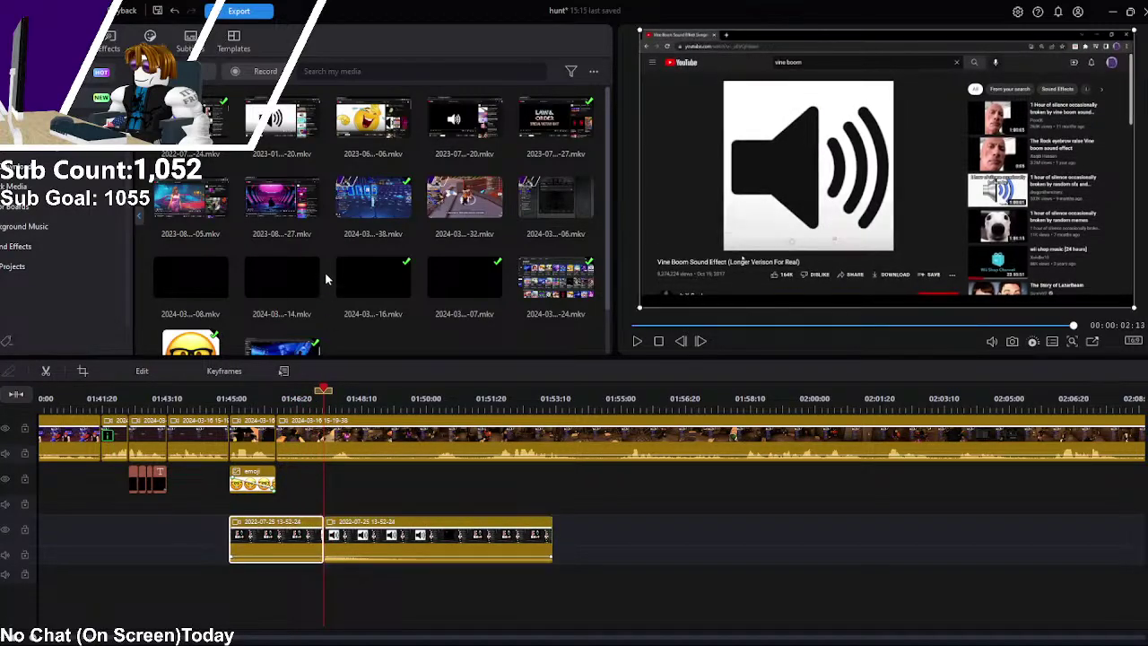
key(Delete)
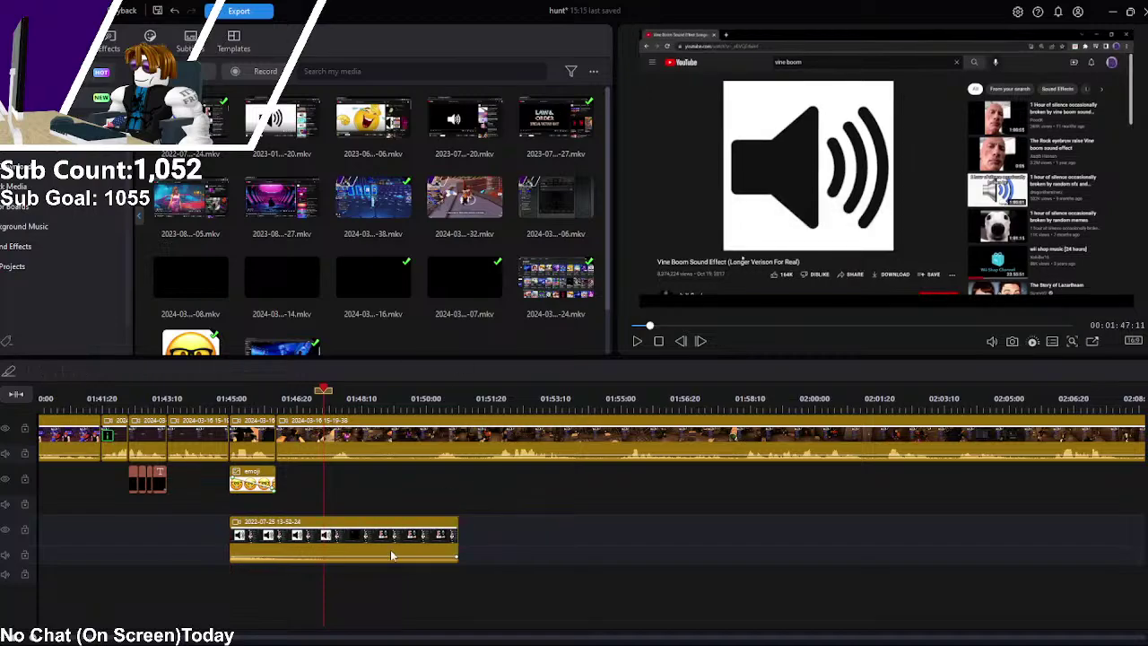
Step: Split the remaining vine boom clip at 01:47:11 and delete the piece after the cut
click(328, 534)
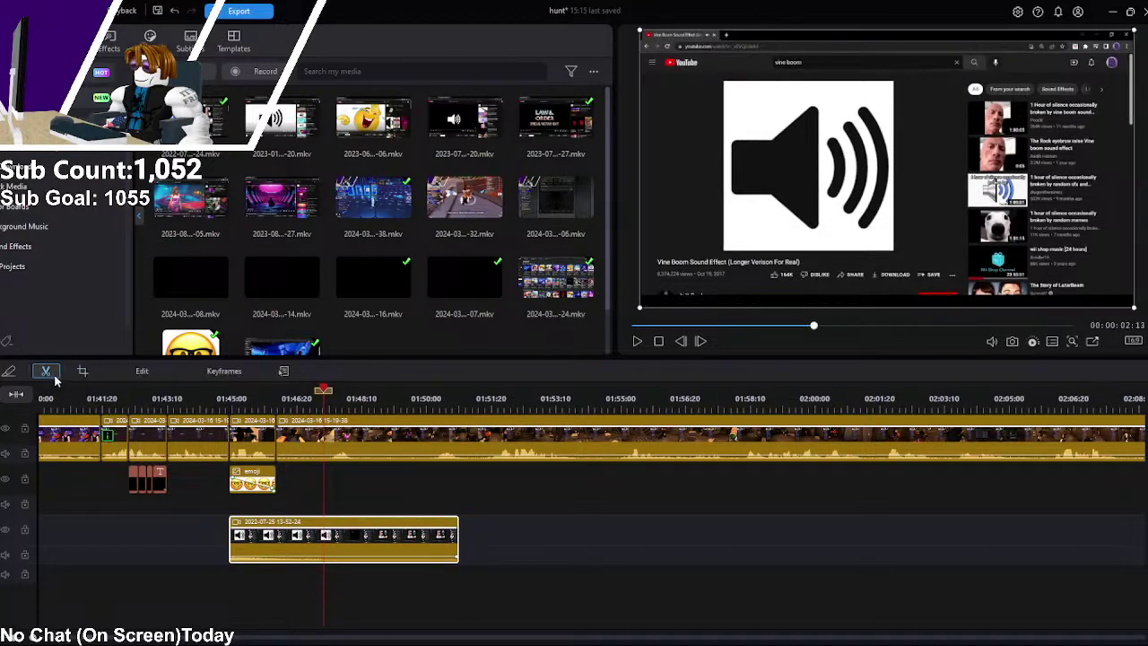
key(ctrl+b)
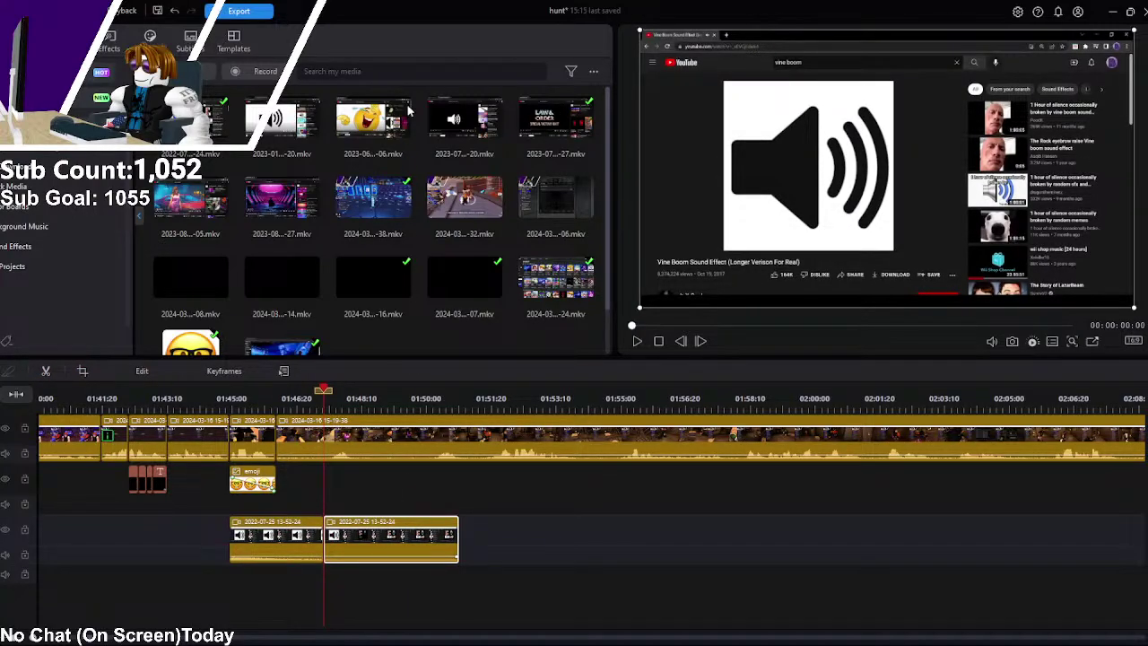
key(Delete)
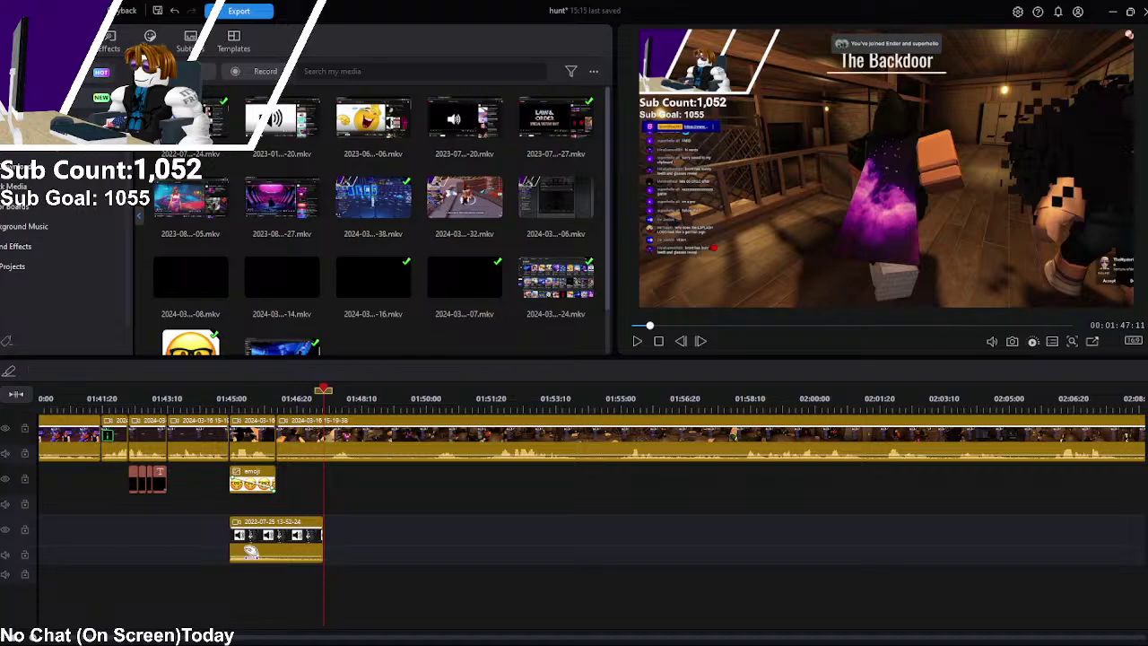
Step: Unlink the vine boom clip's audio from its video and delete the video, keeping only the sound
click(249, 554)
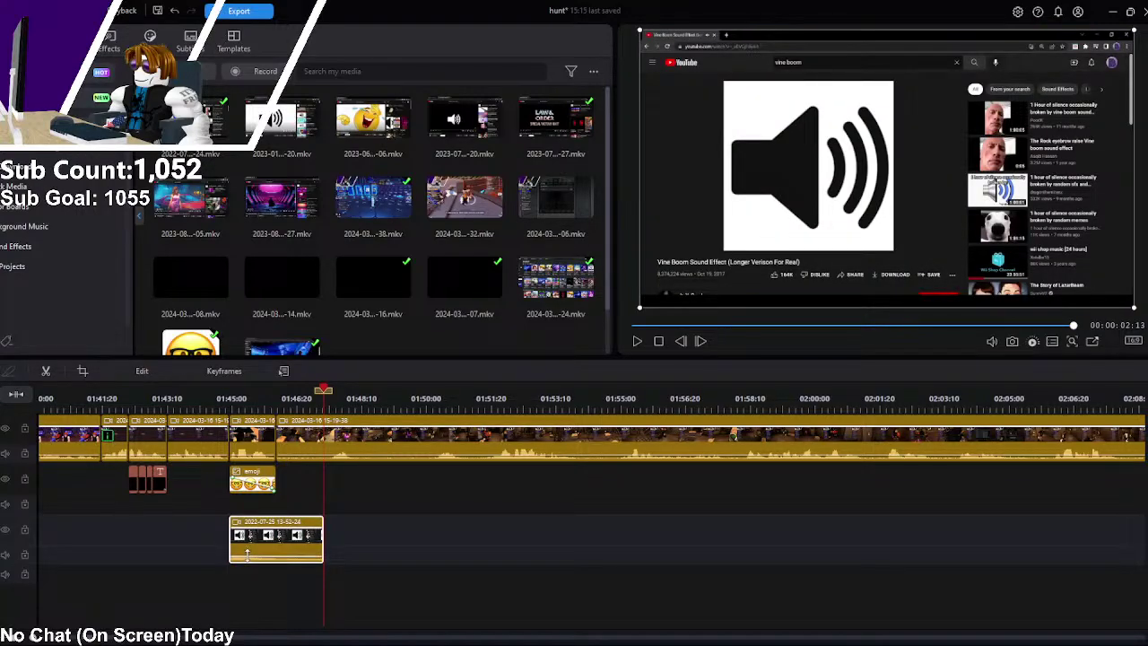
click(213, 437)
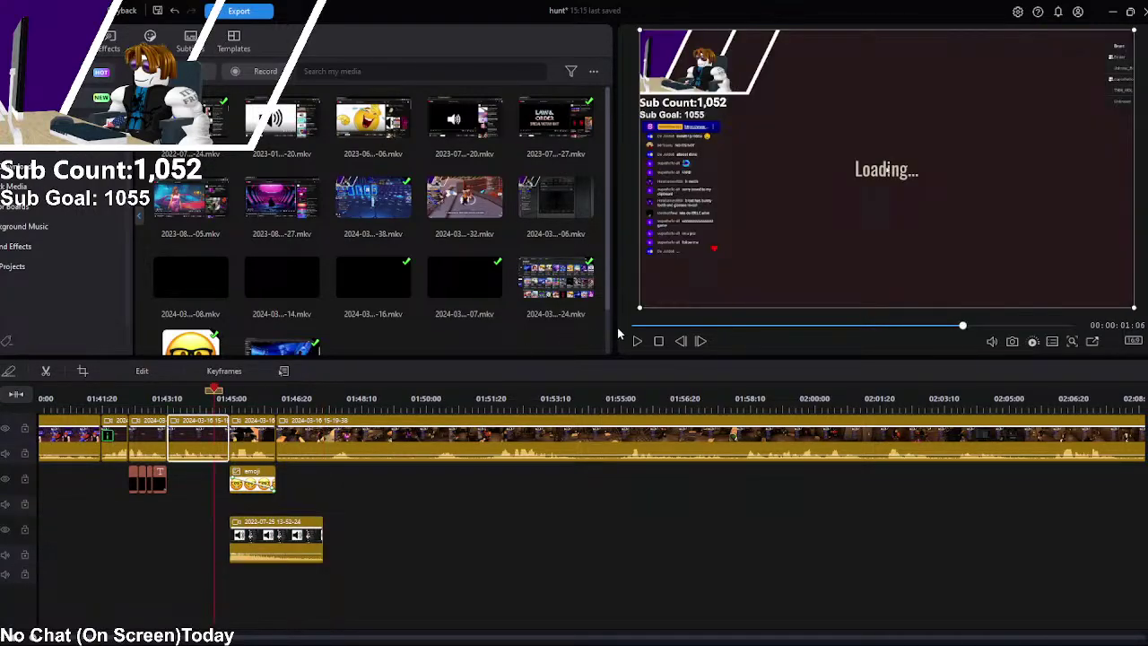
click(255, 554)
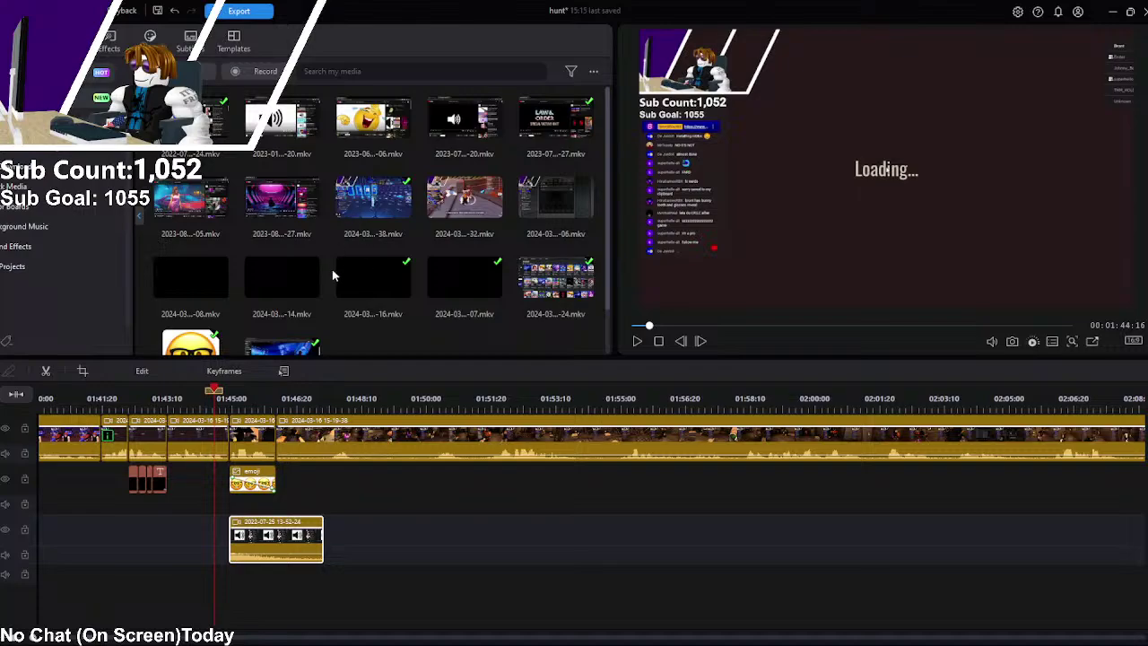
key(ctrl+shift+s)
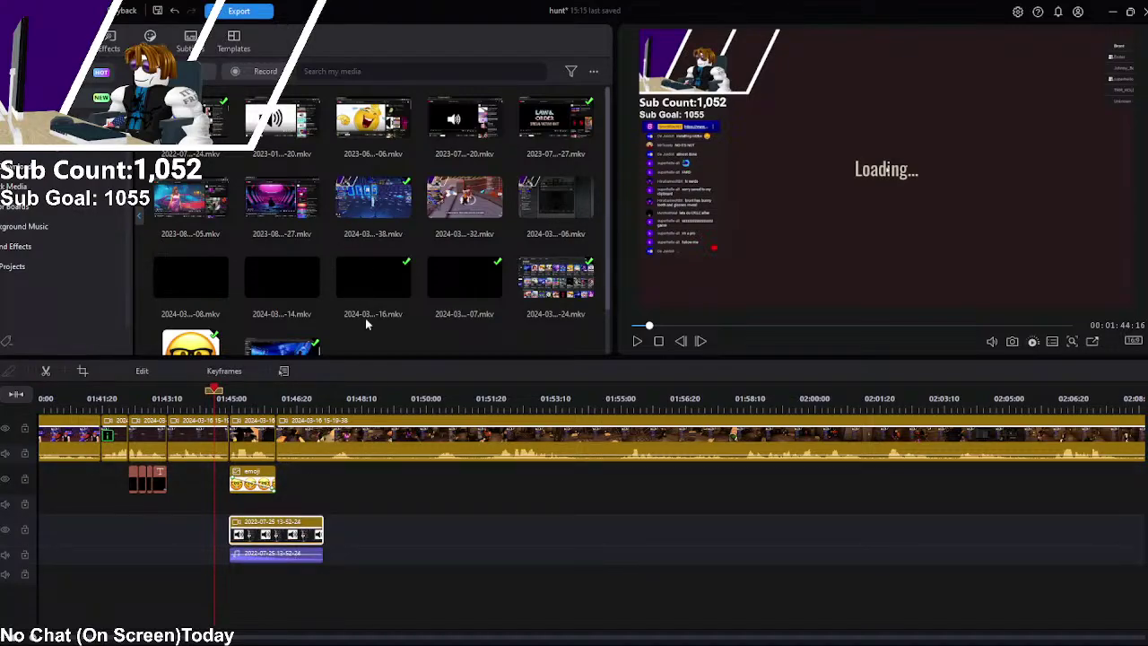
key(Delete)
Step: Play back the emoji with its vine boom sound and split the gameplay clip where the sound effect ends, at about 01:47:11
click(638, 344)
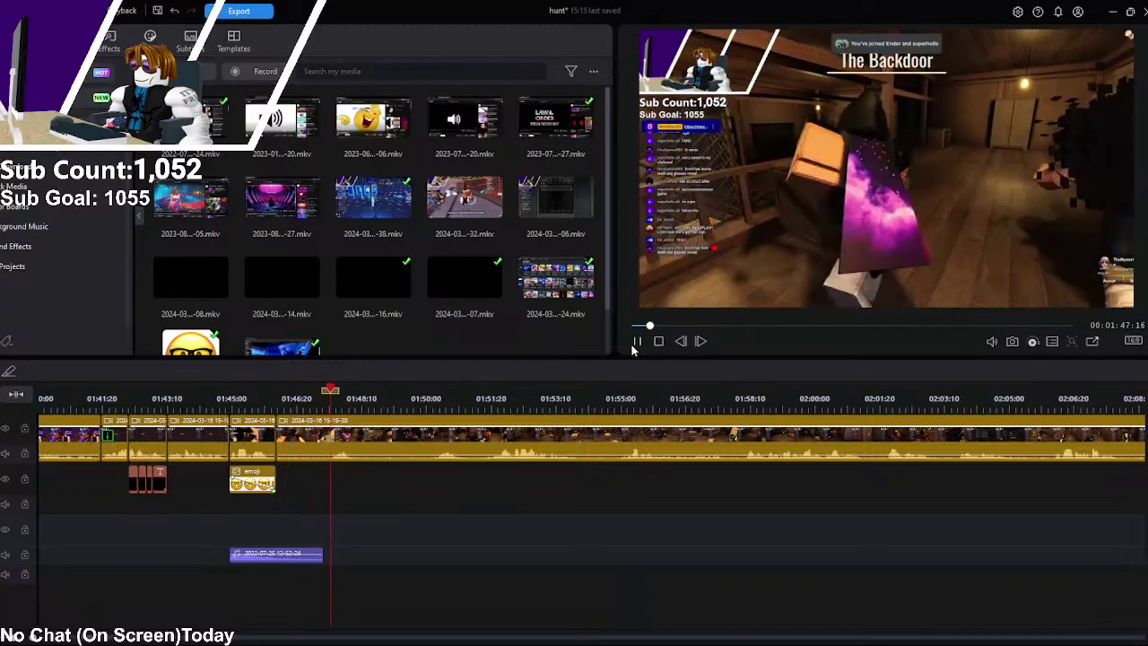
click(636, 341)
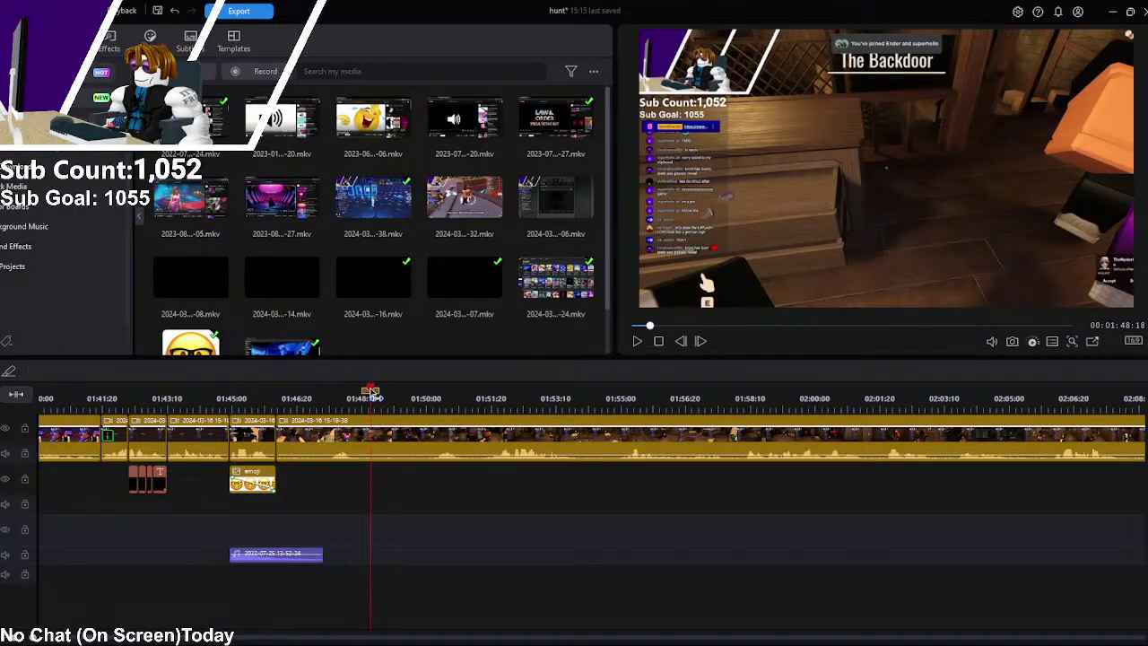
drag(372, 394, 281, 395)
click(636, 341)
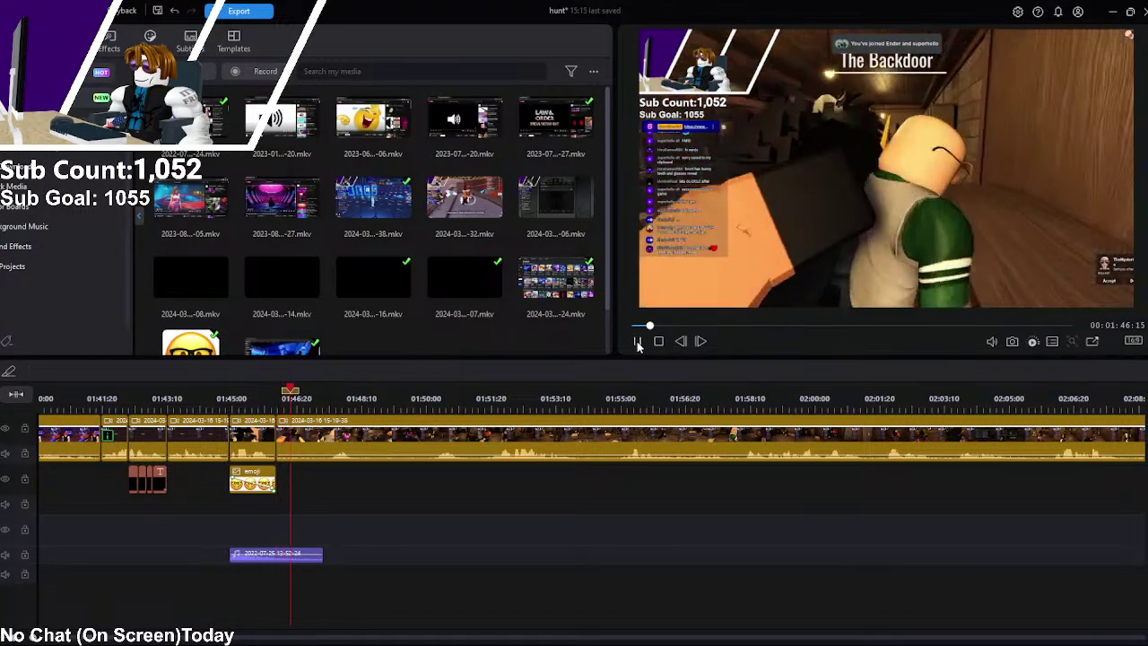
key(space)
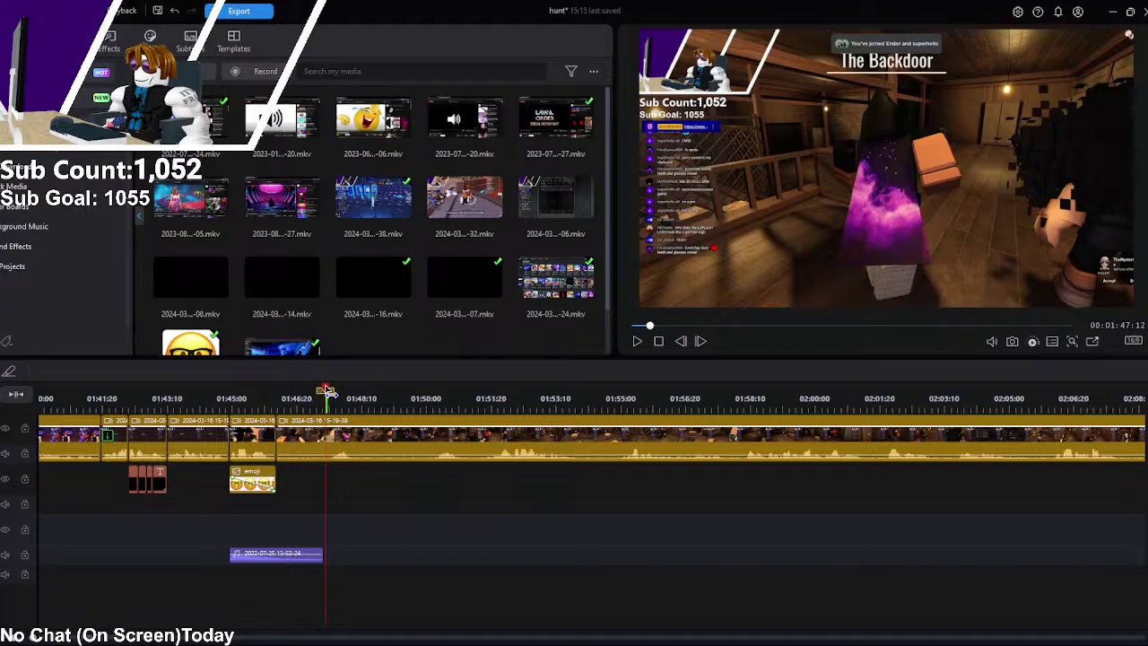
click(325, 443)
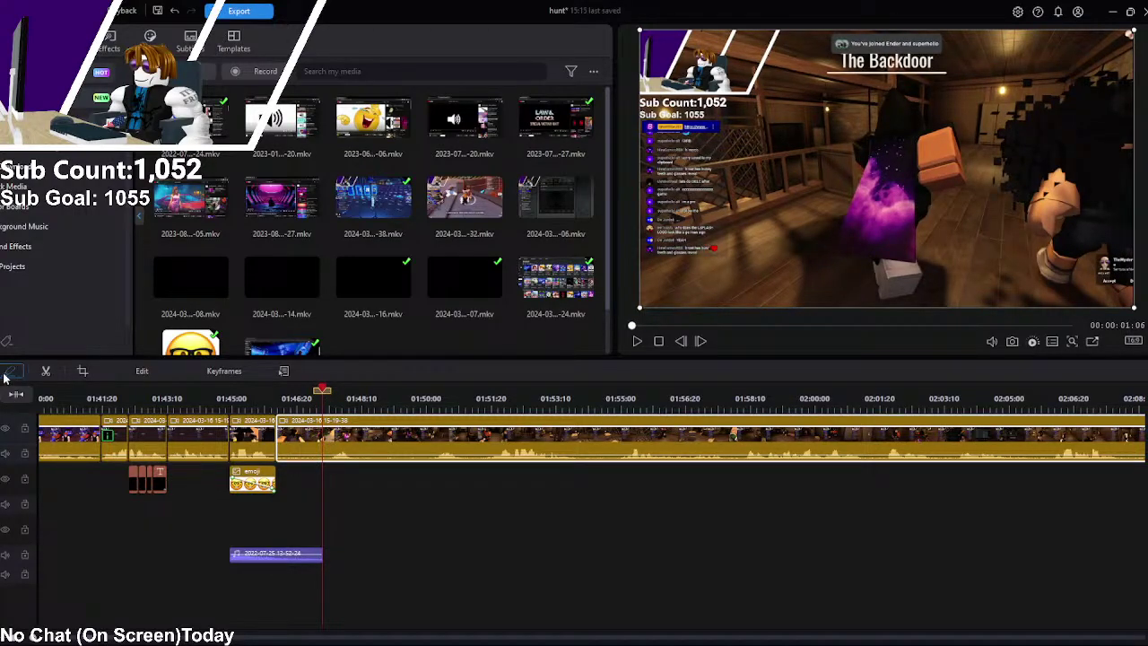
key(ctrl+b)
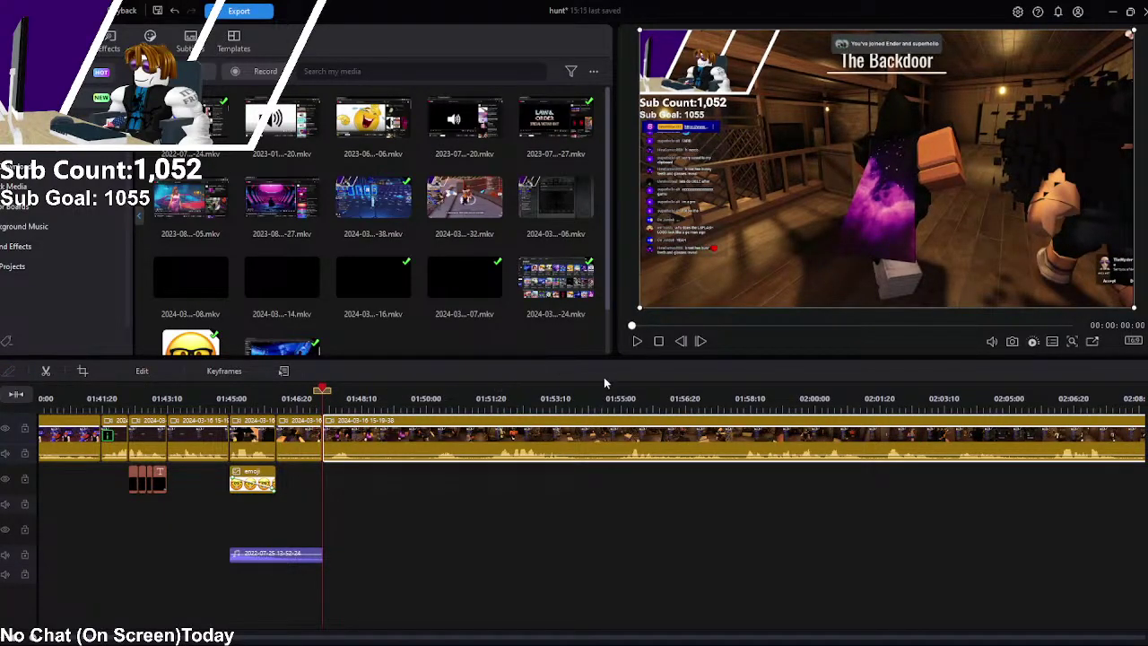
Step: Play back the Backdoor gameplay from the new cut to beyond 02:00:16 to find unneeded footage
click(635, 341)
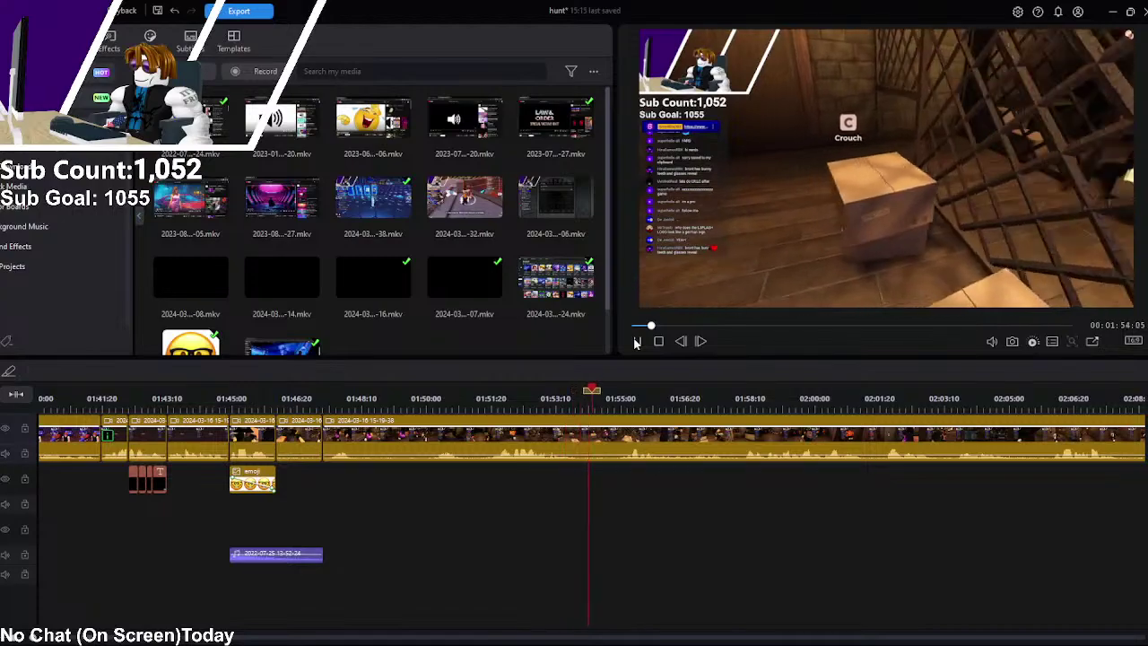
click(635, 341)
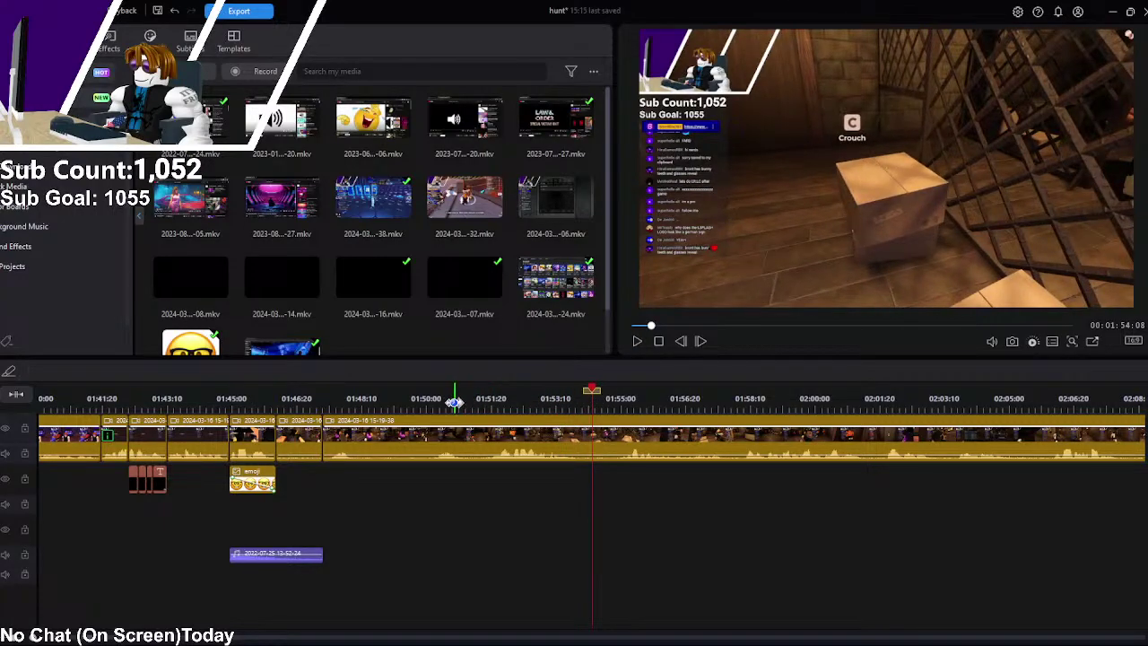
click(635, 342)
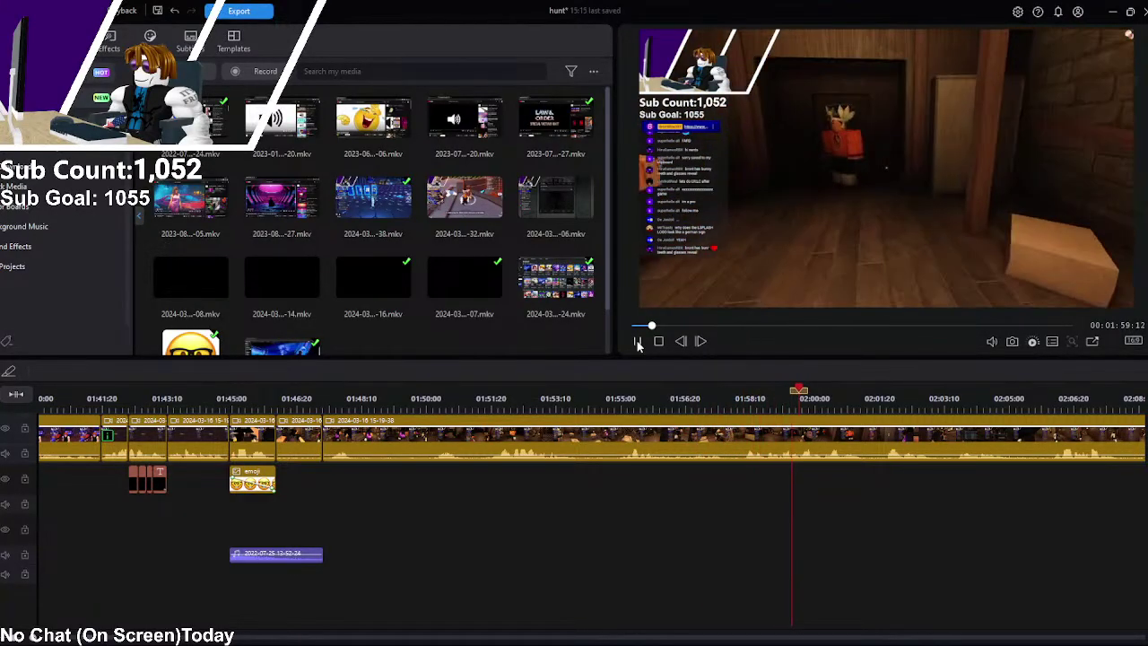
click(637, 340)
click(637, 342)
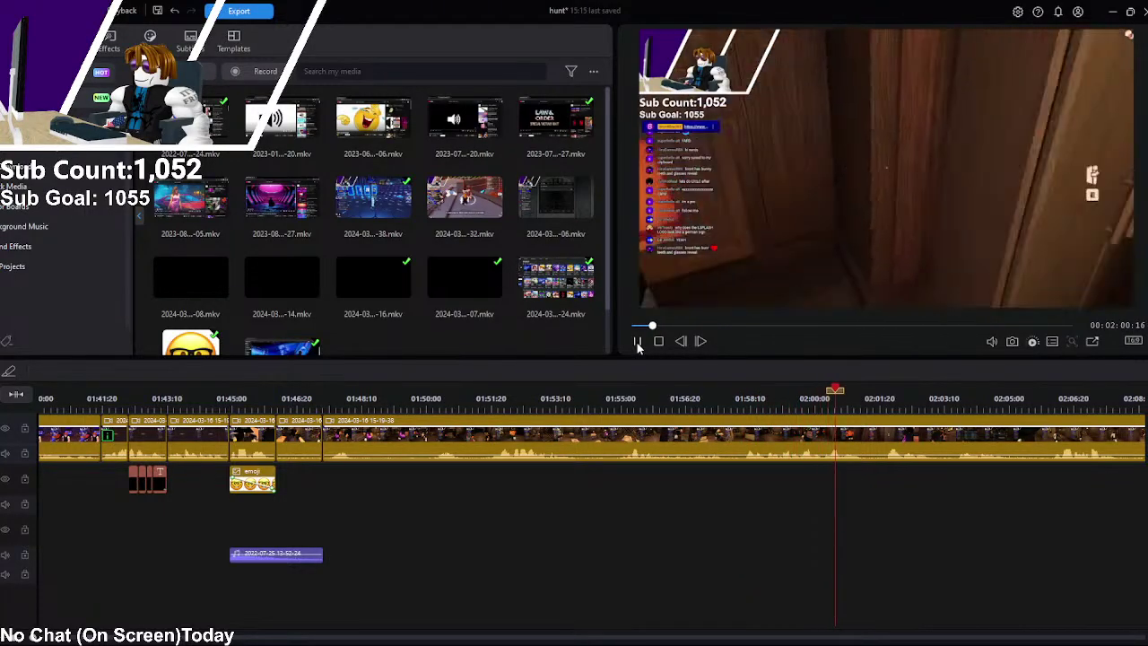
Step: Split the gameplay clip at 01:58:05 and delete the piece before the cut, closing the gap
click(865, 395)
drag(866, 392, 741, 385)
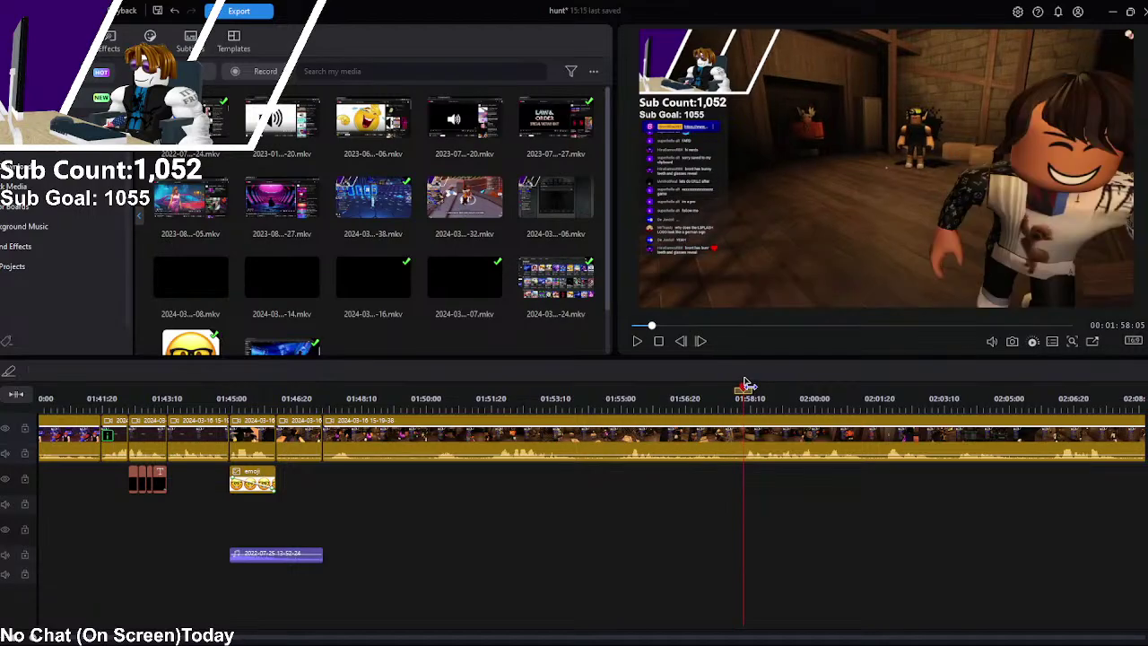
click(746, 437)
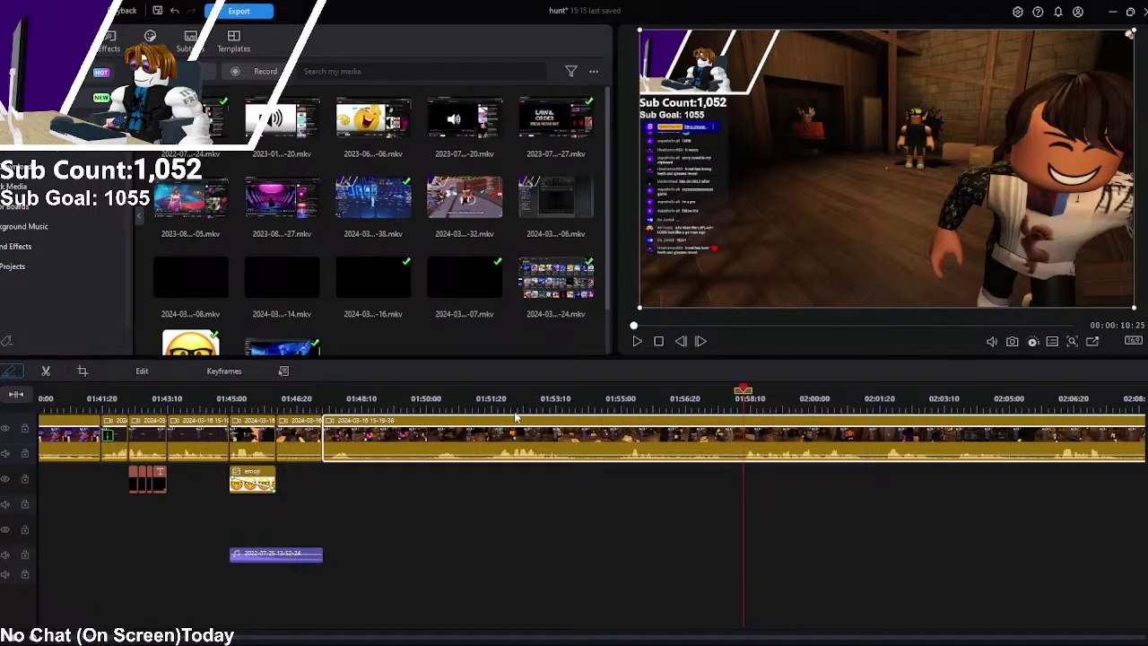
key(ctrl+b)
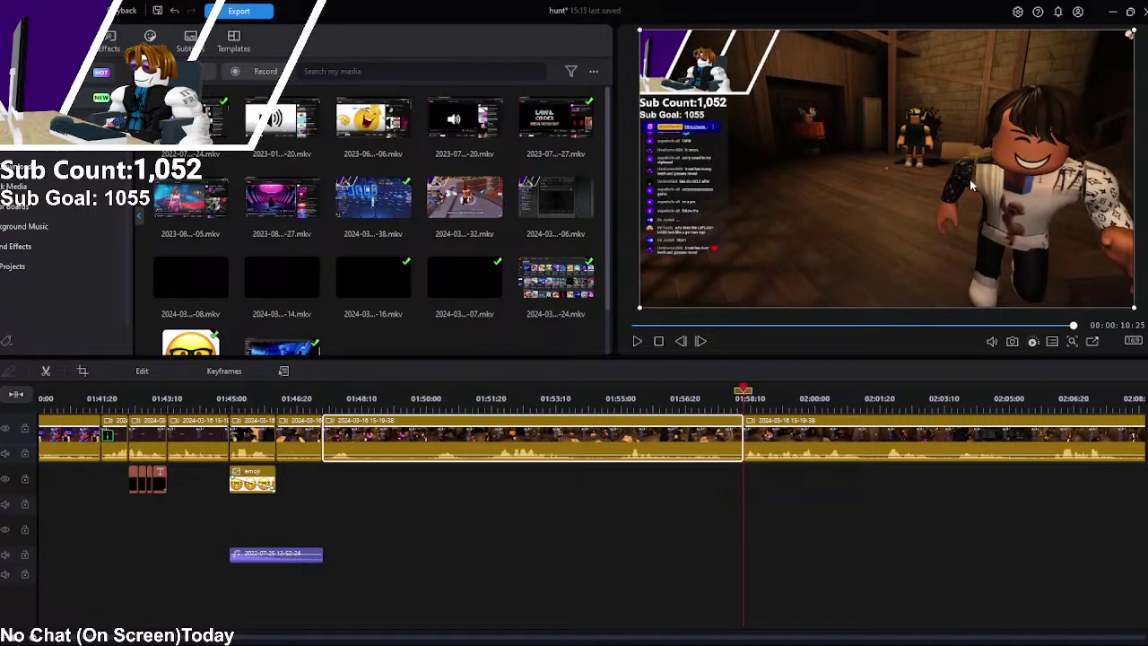
click(759, 374)
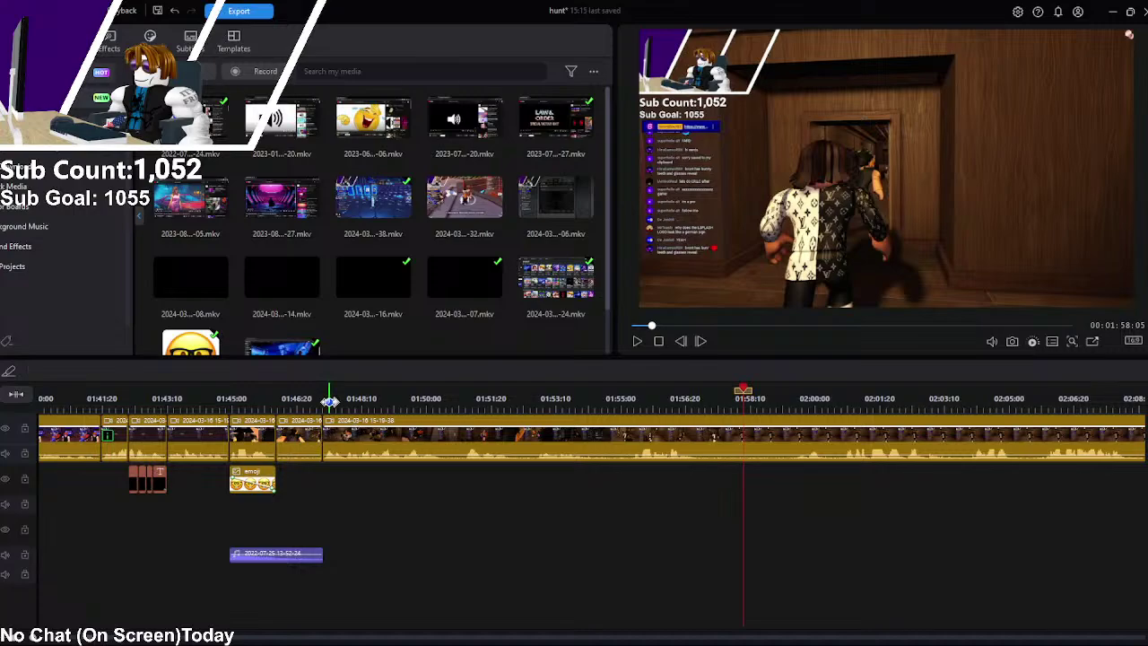
Step: Play back the gameplay after the join and split its clip 00:00:03:04 in, at the closed wardrobe
click(330, 398)
click(635, 342)
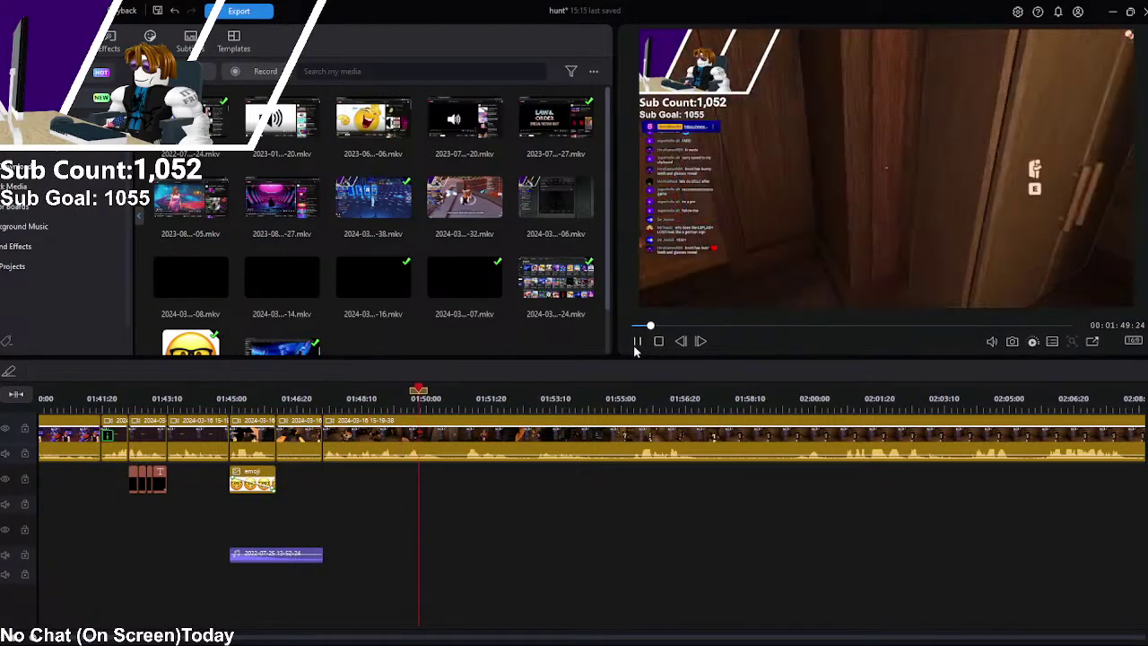
click(635, 341)
click(448, 436)
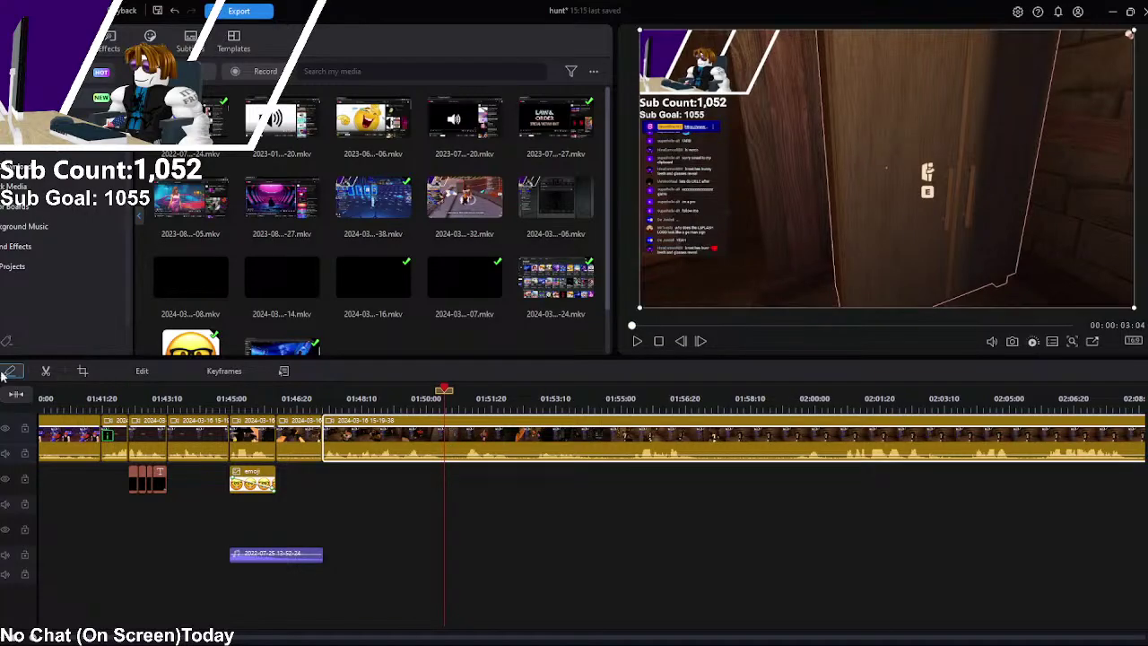
click(46, 372)
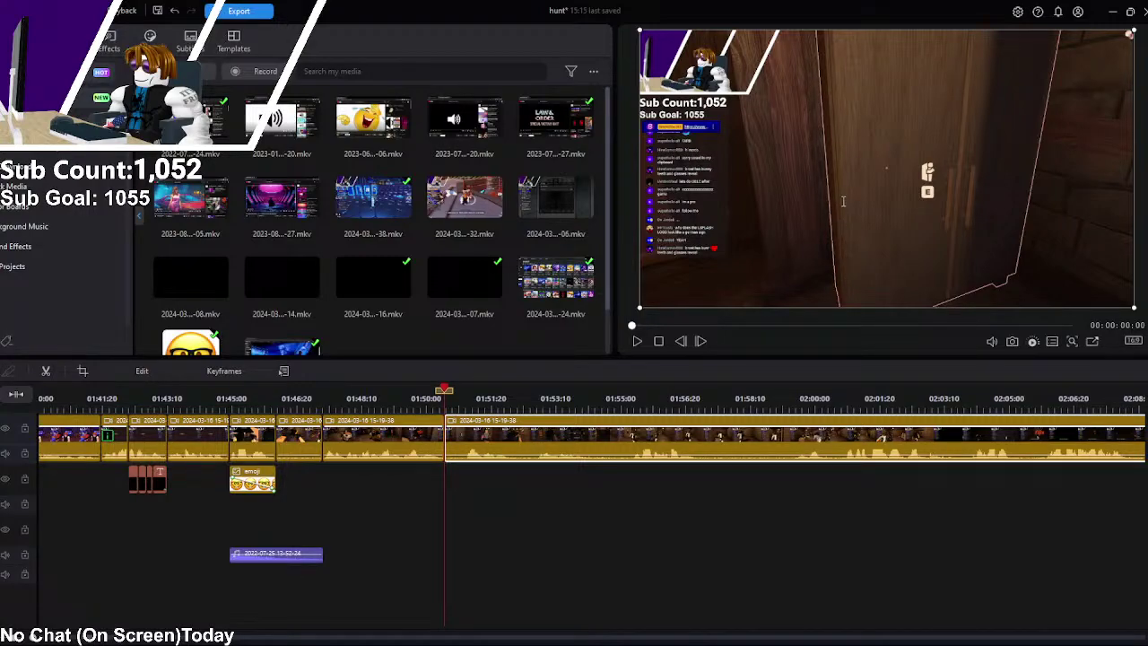
Step: Overlay brontosaurse.png on the second video track from 01:47:11 and trim it to end at the closed-wardrobe cut
drag(194, 314, 324, 489)
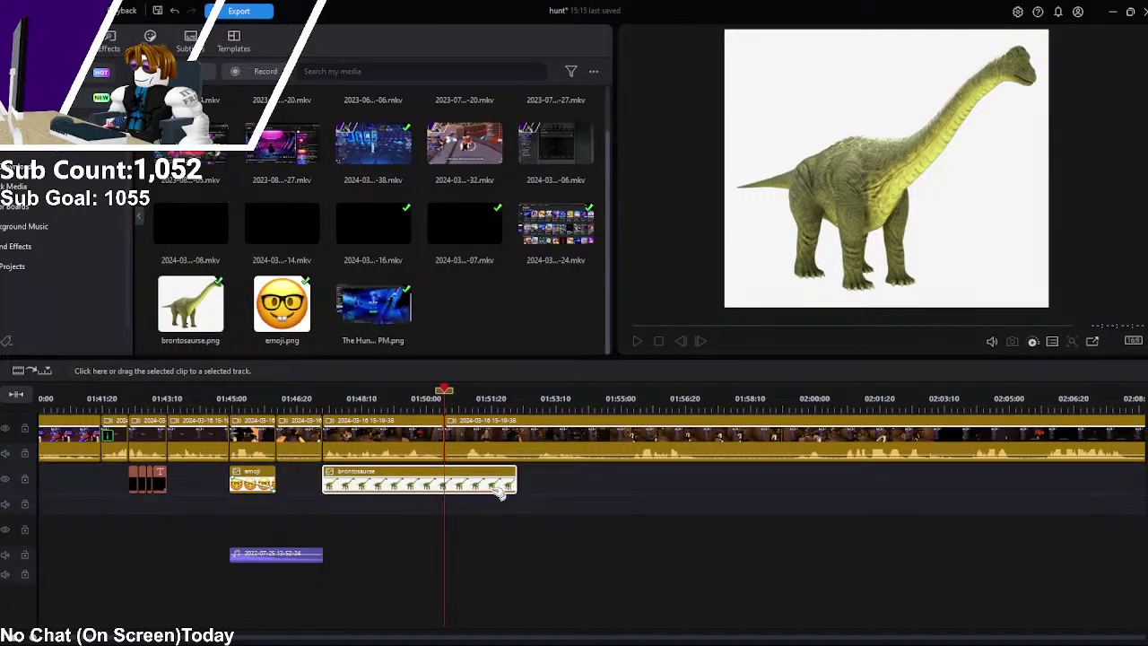
click(460, 488)
click(444, 484)
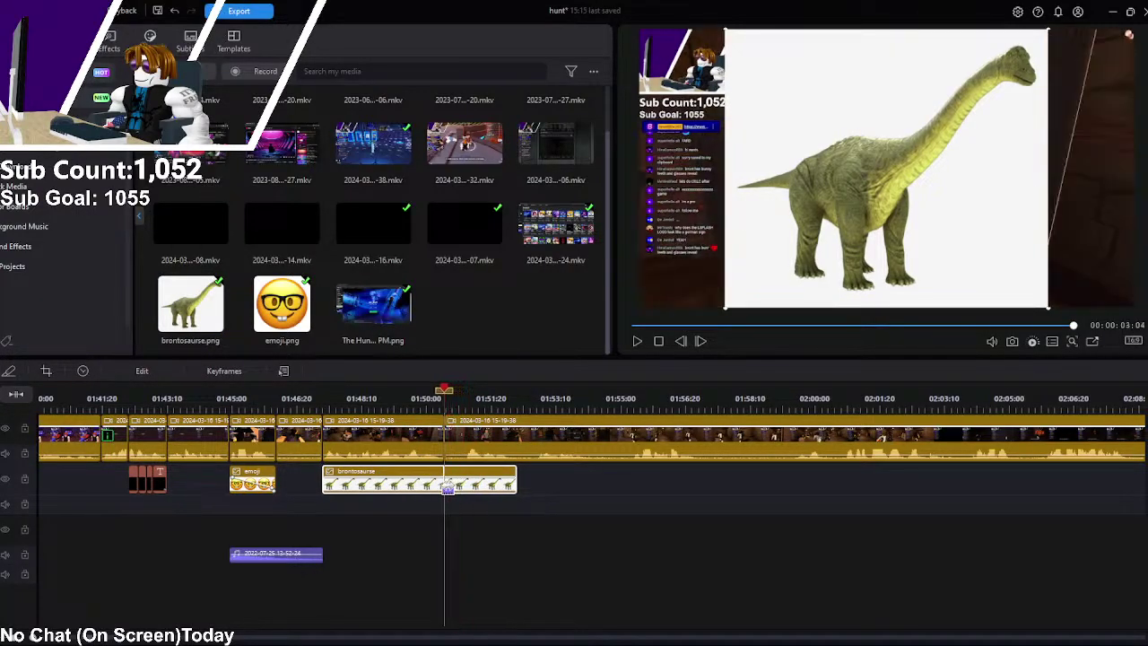
key(w)
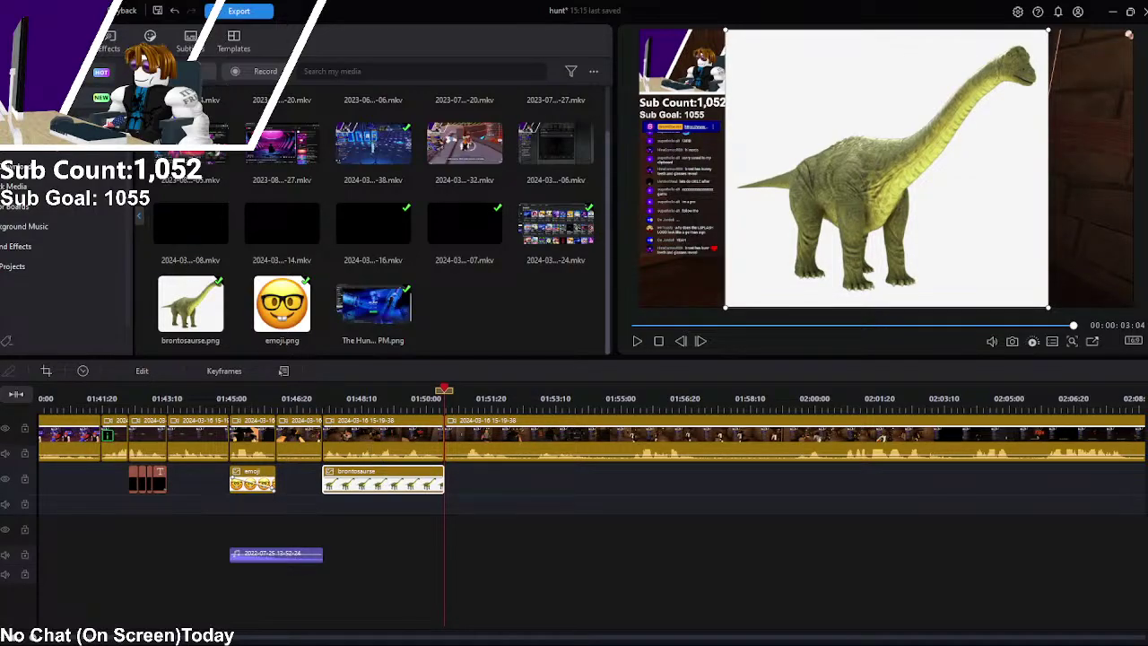
Step: Mark the "by mouth" sound effect in the People category as a favourite and place it beneath the brontosaurus image's start
scroll(72, 224, down, 1)
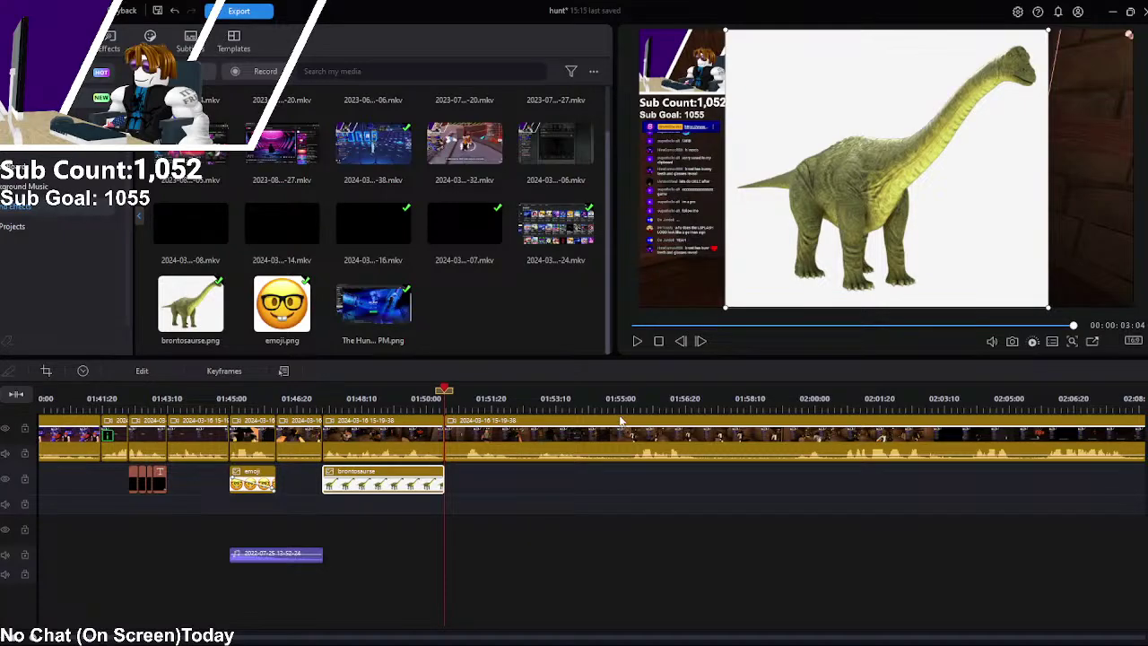
click(72, 36)
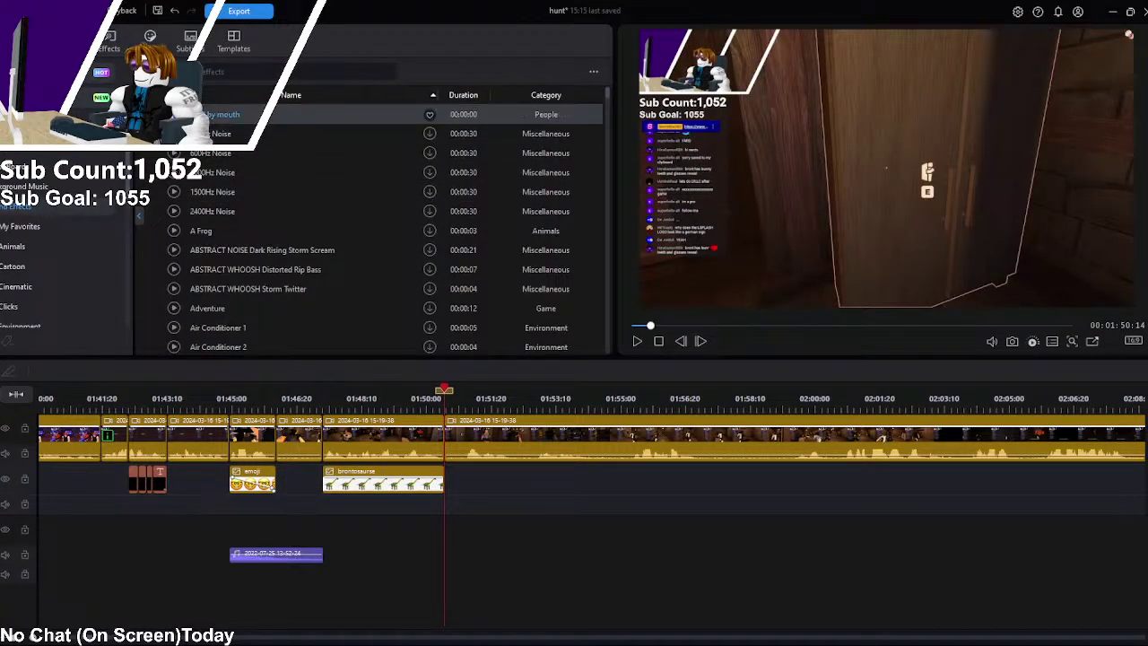
click(220, 114)
click(430, 114)
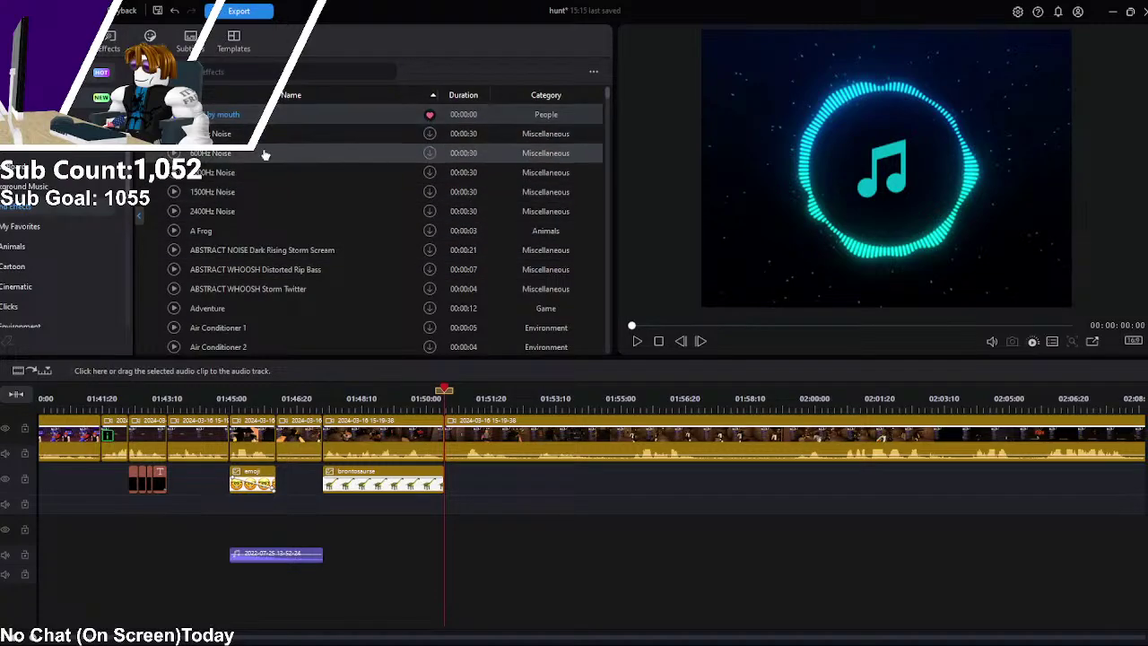
drag(210, 114, 327, 504)
Step: Play back the brontosaurus moment and split the gameplay clip beneath it at about 01:48:00 and at 01:48:24
click(300, 432)
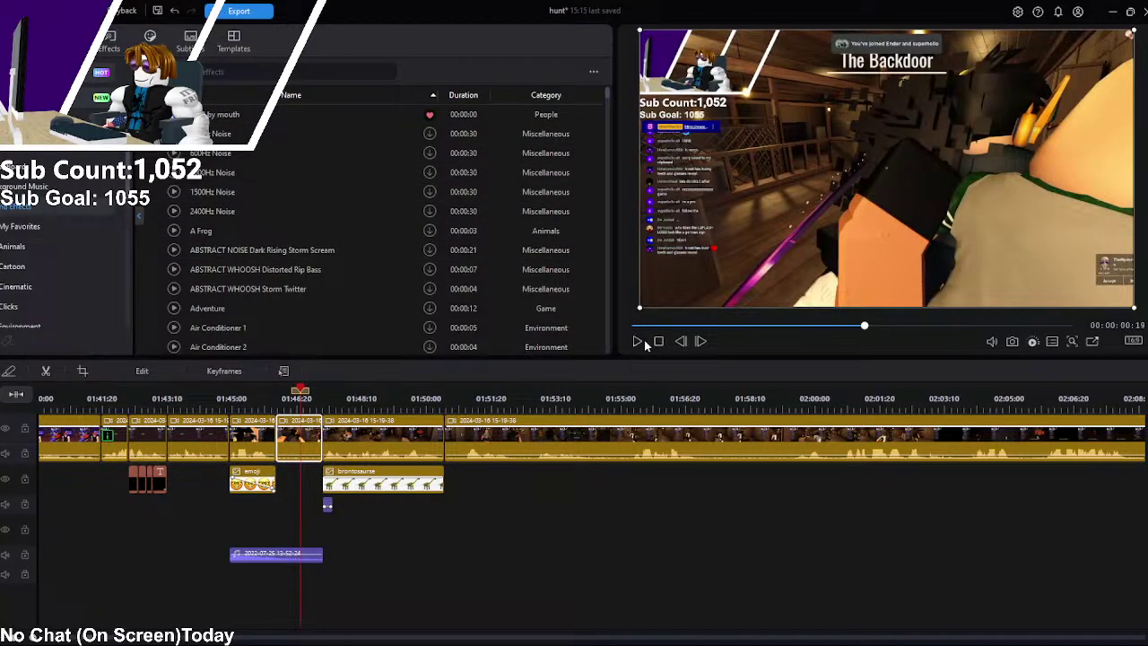
click(637, 342)
click(637, 341)
mouse_move(365, 392)
mouse_down()
mouse_move(322, 401)
mouse_move(349, 404)
mouse_up()
click(355, 449)
drag(349, 393, 385, 404)
click(390, 439)
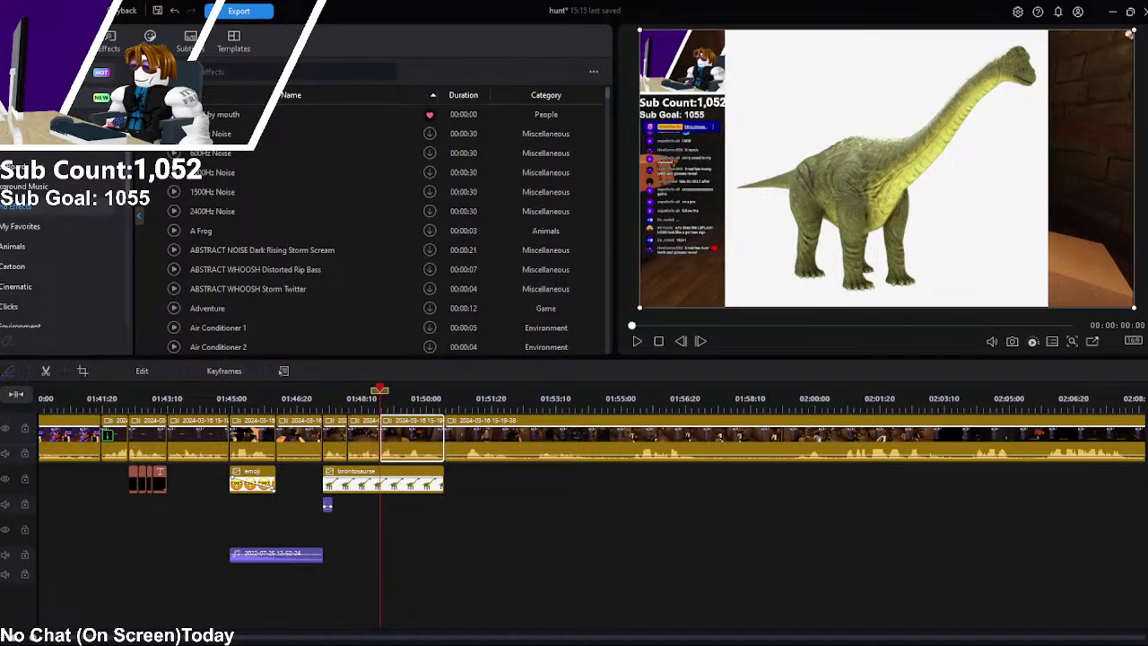
Step: Overlay emoji.png on the third video track from the first new gameplay cut and trim it to the brontosaurus image's end
click(27, 41)
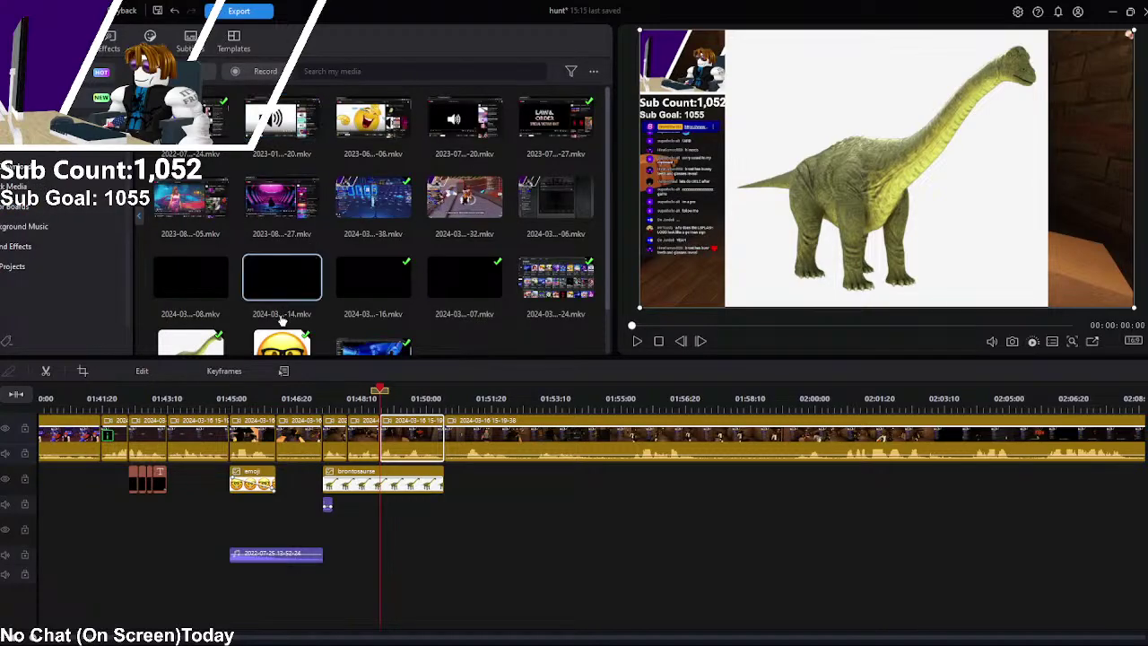
scroll(286, 309, down, 1)
drag(285, 297, 351, 534)
drag(542, 536, 444, 538)
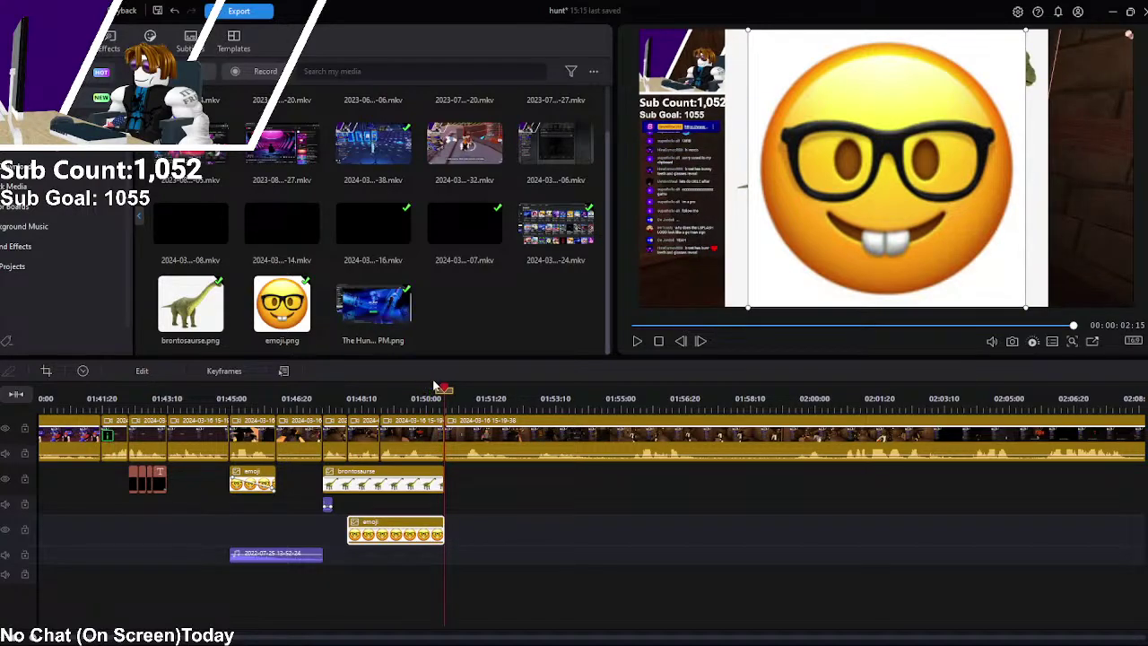
Step: Split the new emoji overlay at the second gameplay cut, 01:48:24
drag(445, 391, 383, 394)
click(385, 534)
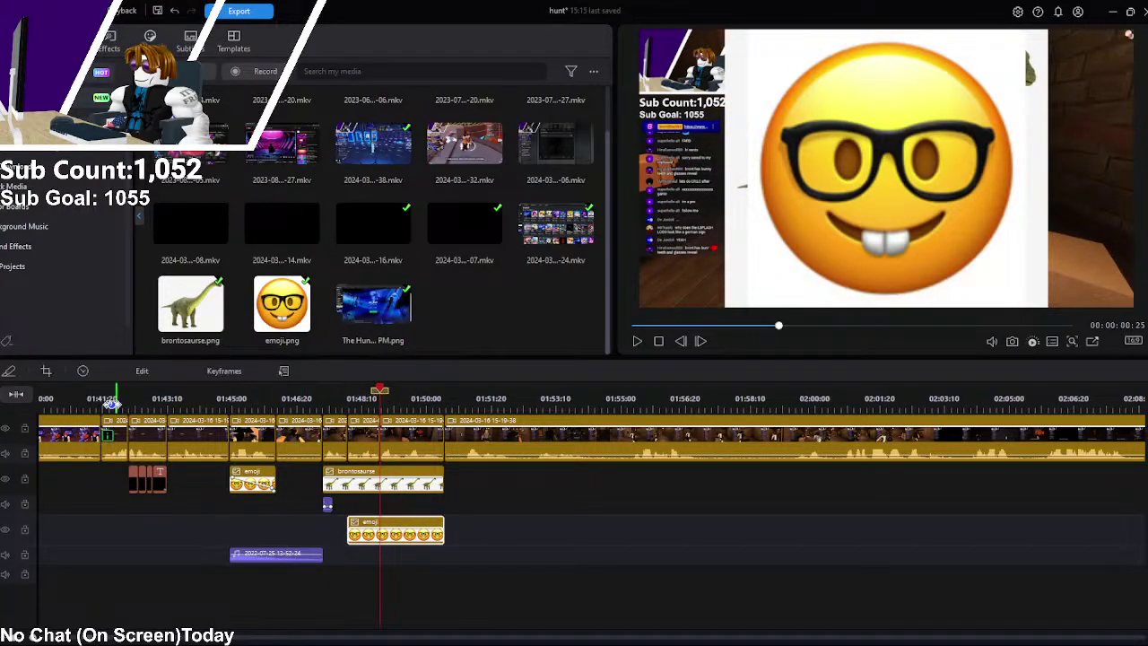
key(ctrl+b)
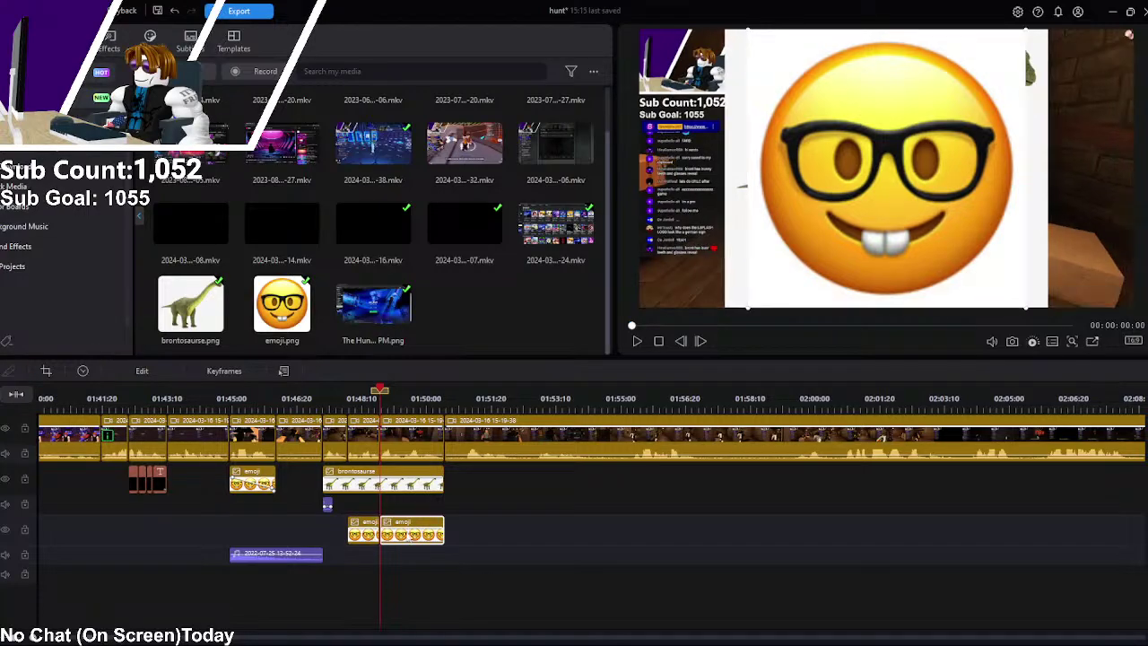
Step: Crop the first emoji piece to its toothy mouth, shrink it and place it over the brontosaurus's mouth
double_click(367, 535)
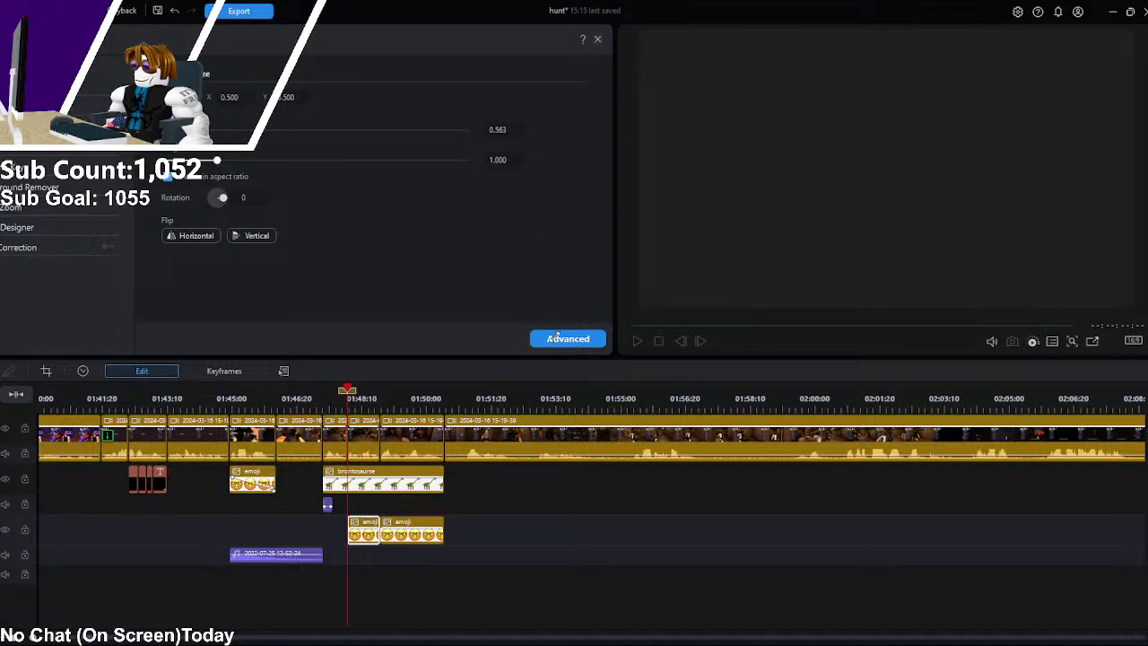
click(427, 536)
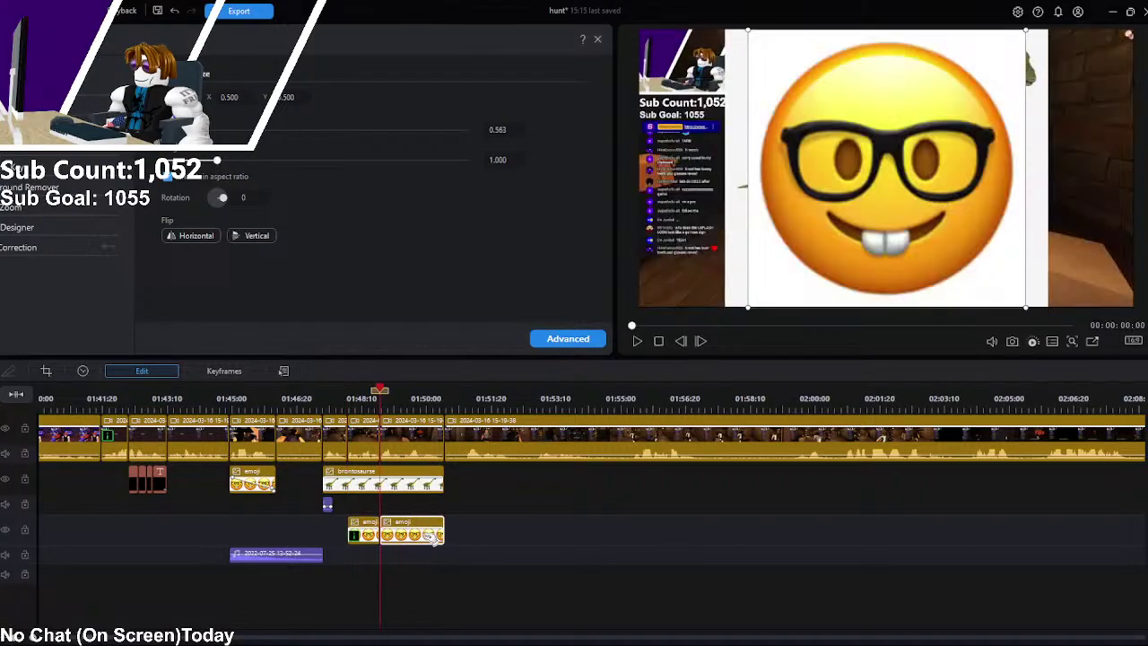
click(363, 535)
drag(1133, 79, 726, 227)
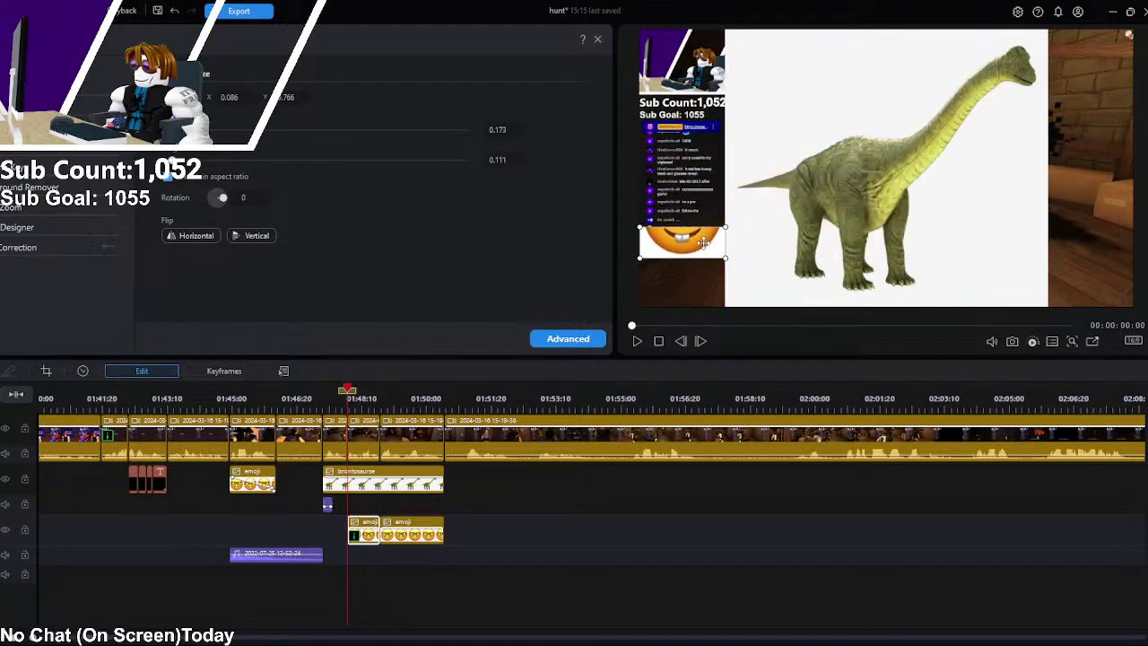
click(987, 135)
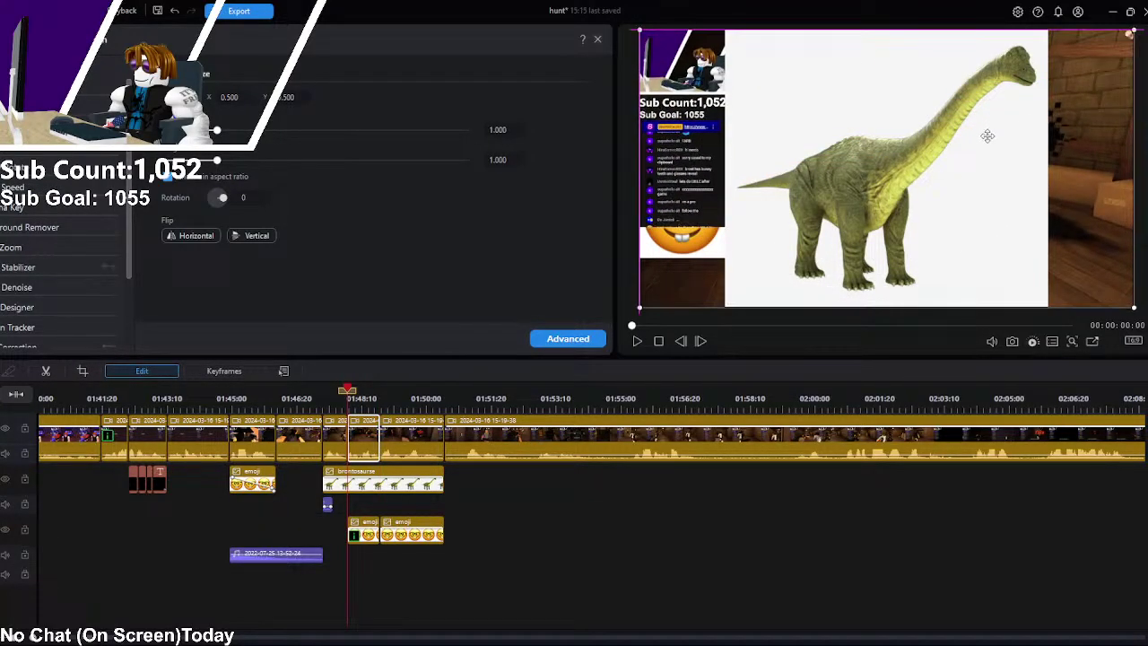
click(697, 254)
drag(697, 253, 1025, 78)
Step: Crop the second emoji piece to its glasses and shrink it to about the width of the brontosaurus's head
click(418, 536)
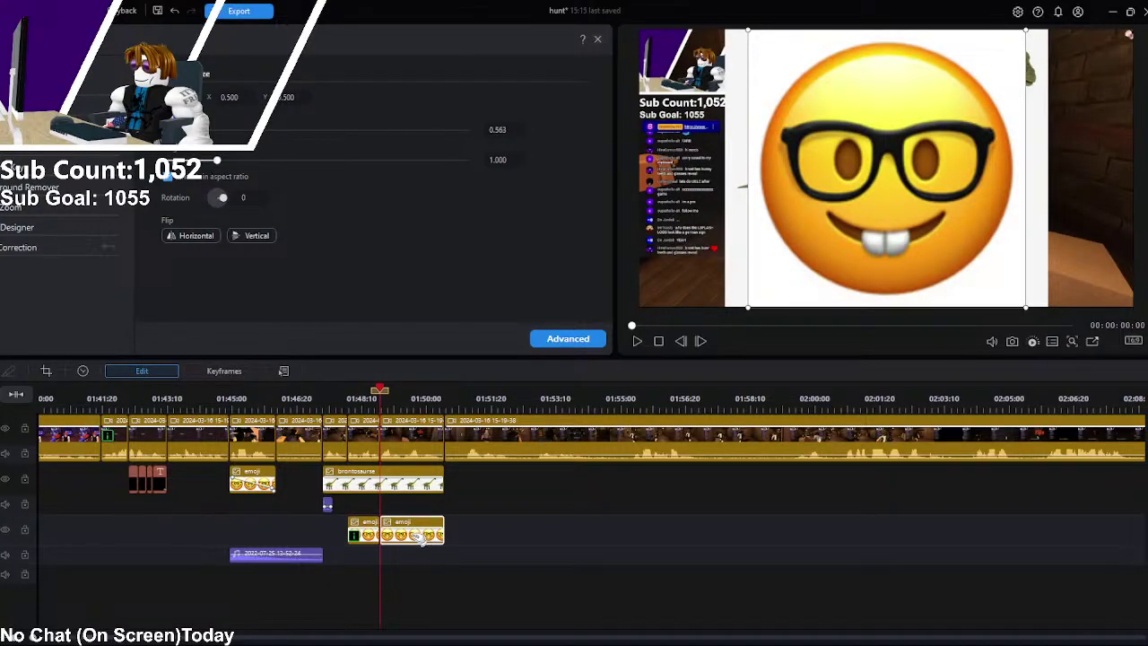
scroll(358, 179, down, 5)
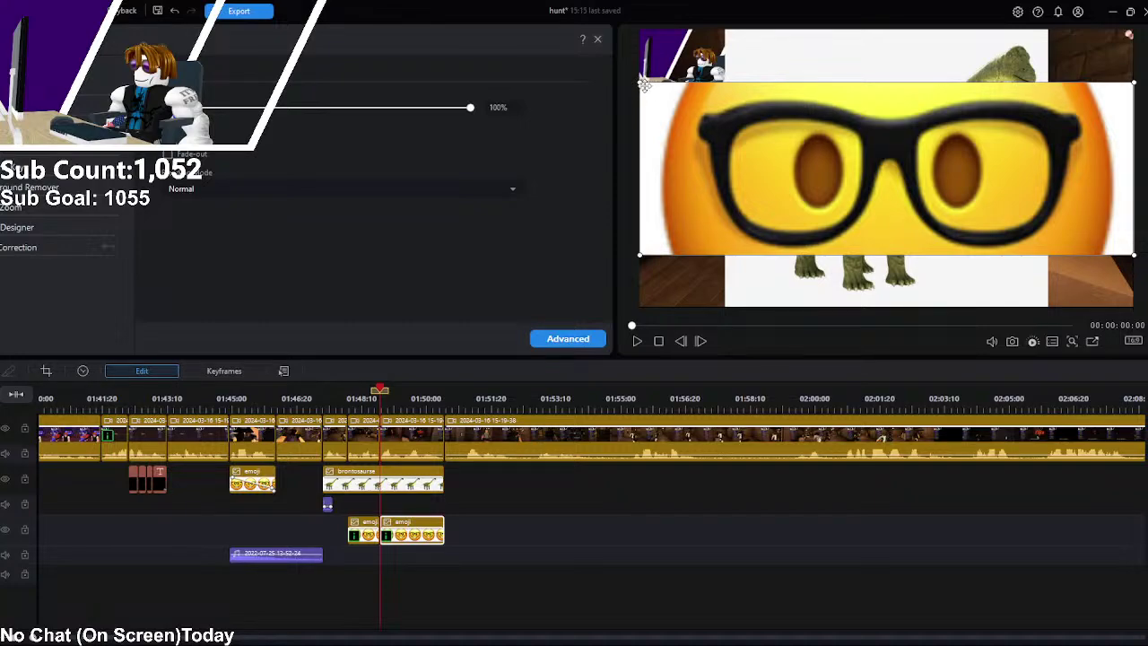
drag(638, 79, 1045, 124)
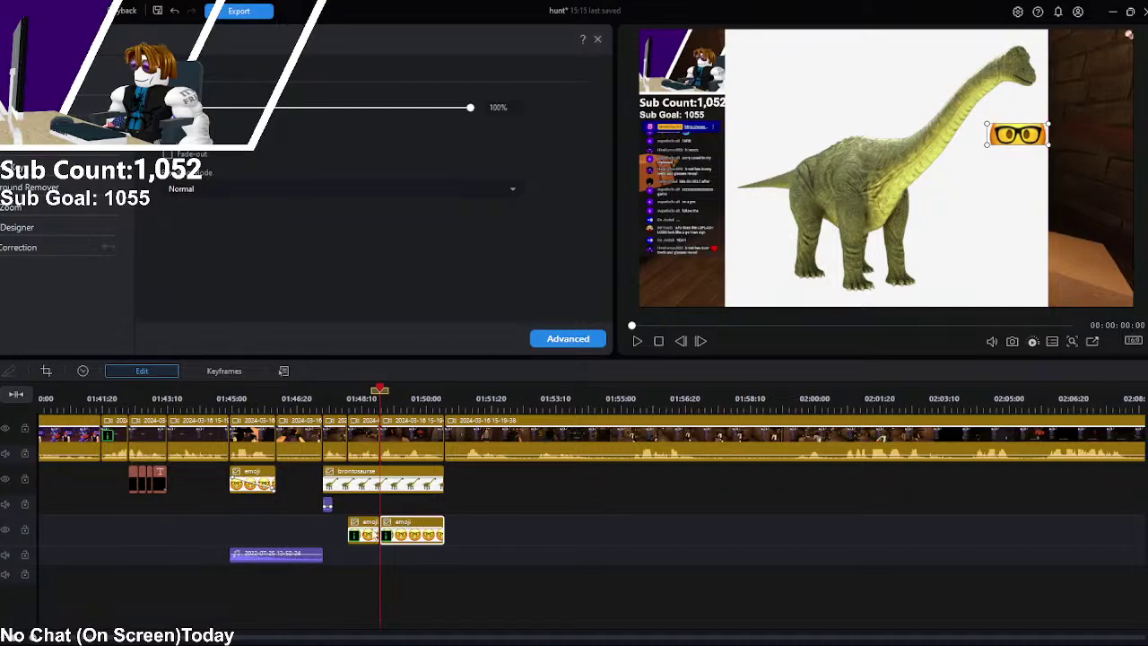
Step: Move the emoji mouth to its own track lasting until the brontosaurus image ends, and place the glasses over the dinosaur's eyes
click(371, 535)
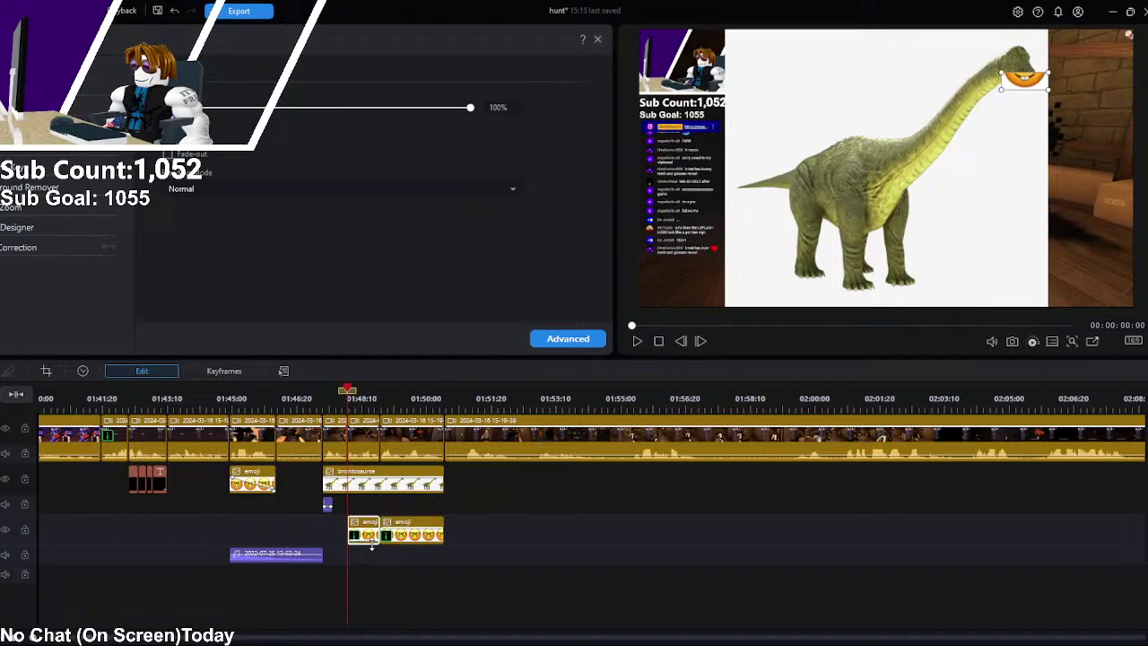
drag(374, 538, 445, 613)
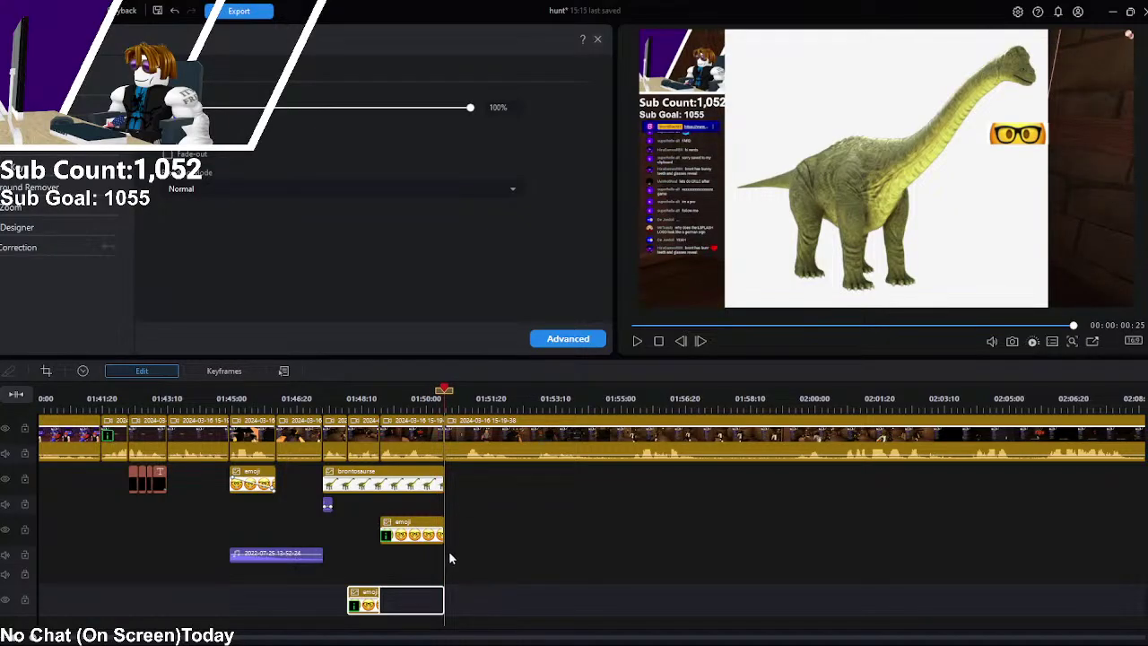
click(1045, 131)
drag(1013, 134, 1018, 58)
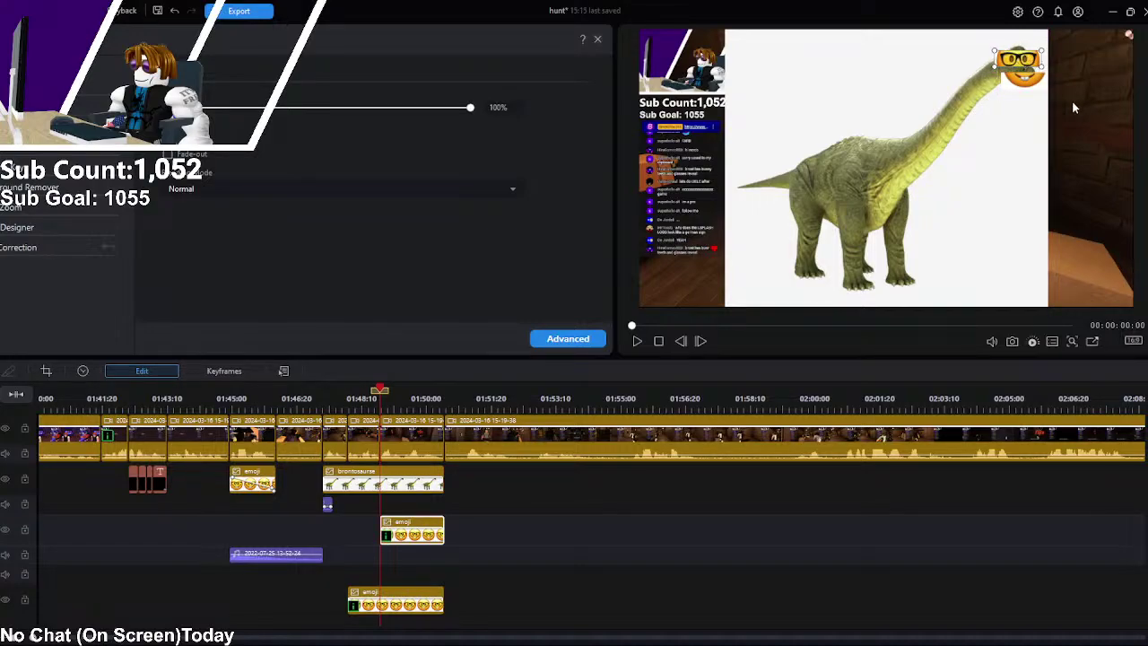
click(903, 520)
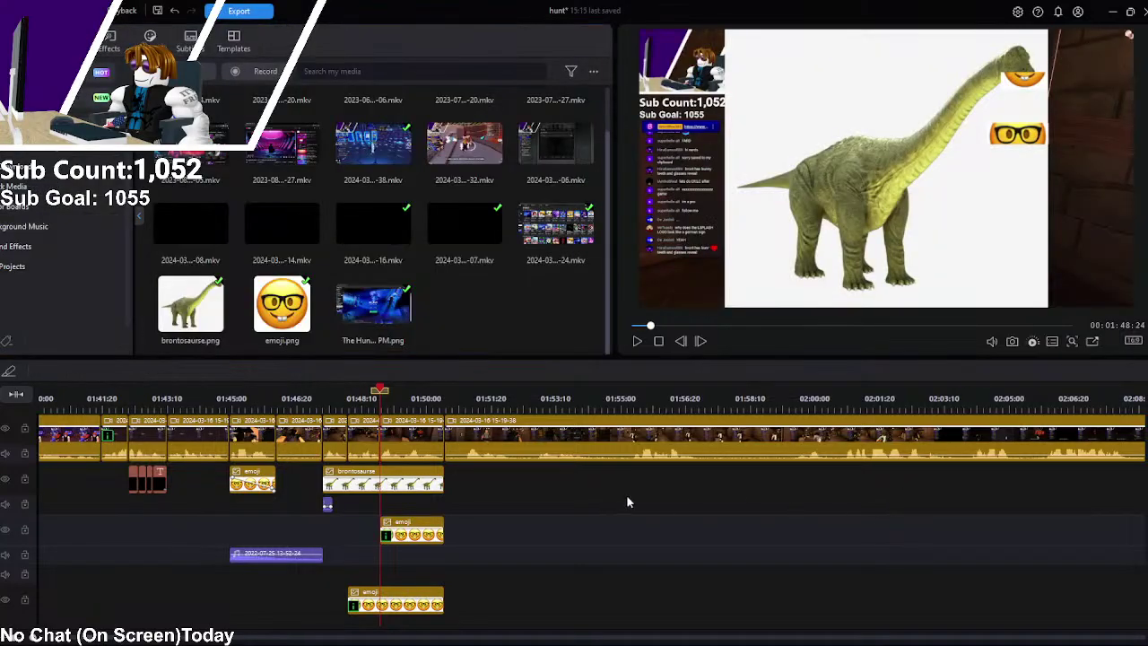
Step: Play back the brontosaurus meme from 01:47:11 to check the timing of its sound, mouth and glasses
click(322, 395)
click(635, 342)
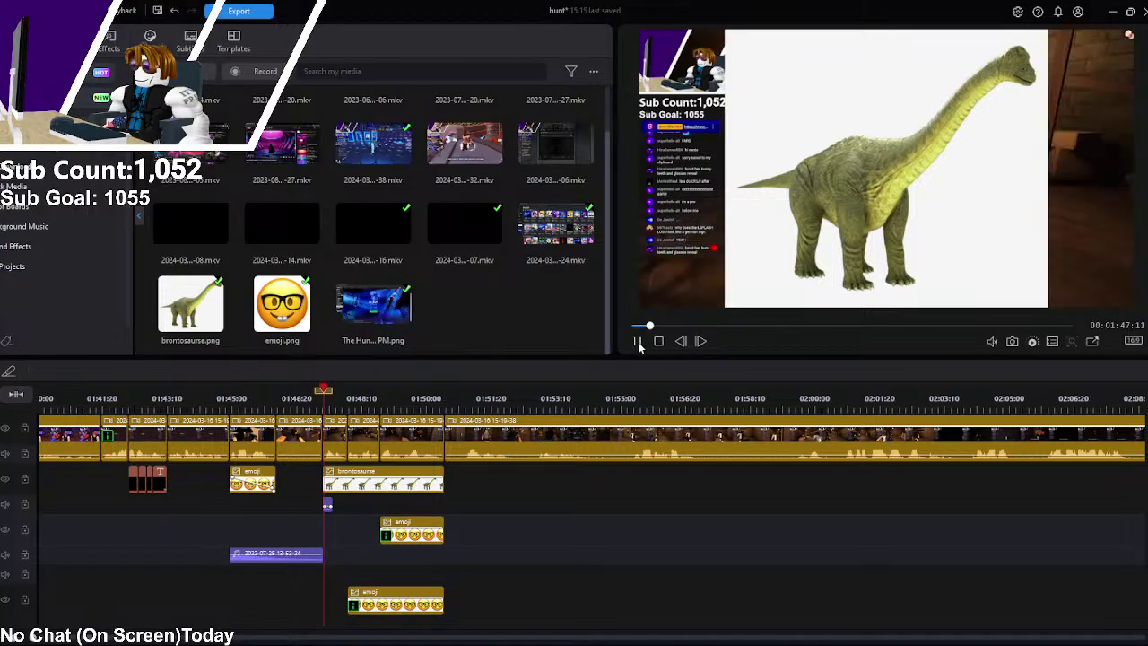
drag(370, 391, 346, 392)
click(635, 341)
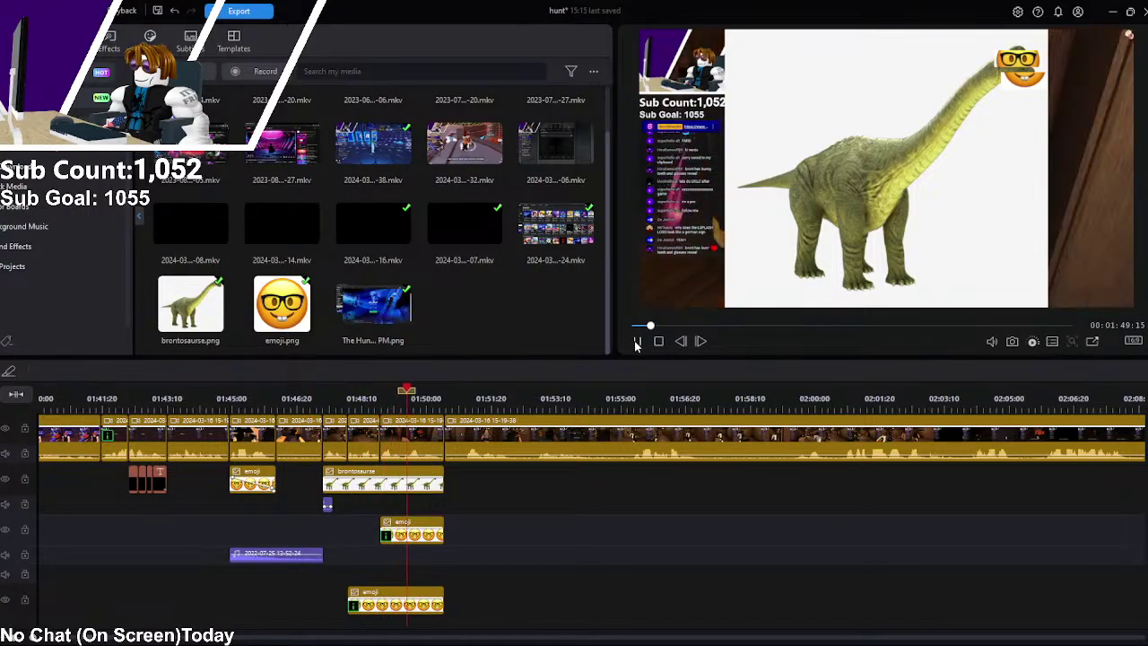
click(637, 342)
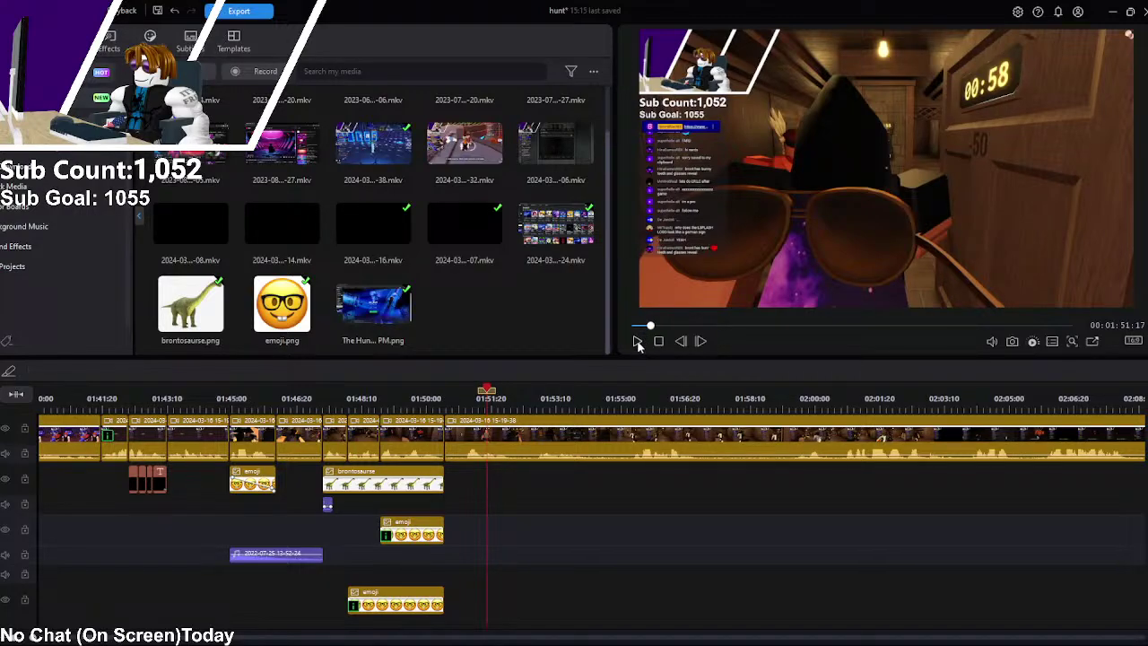
Step: Play back the gameplay after the brontosaurus meme up to 02:31:12 to look for further moments to edit
click(637, 342)
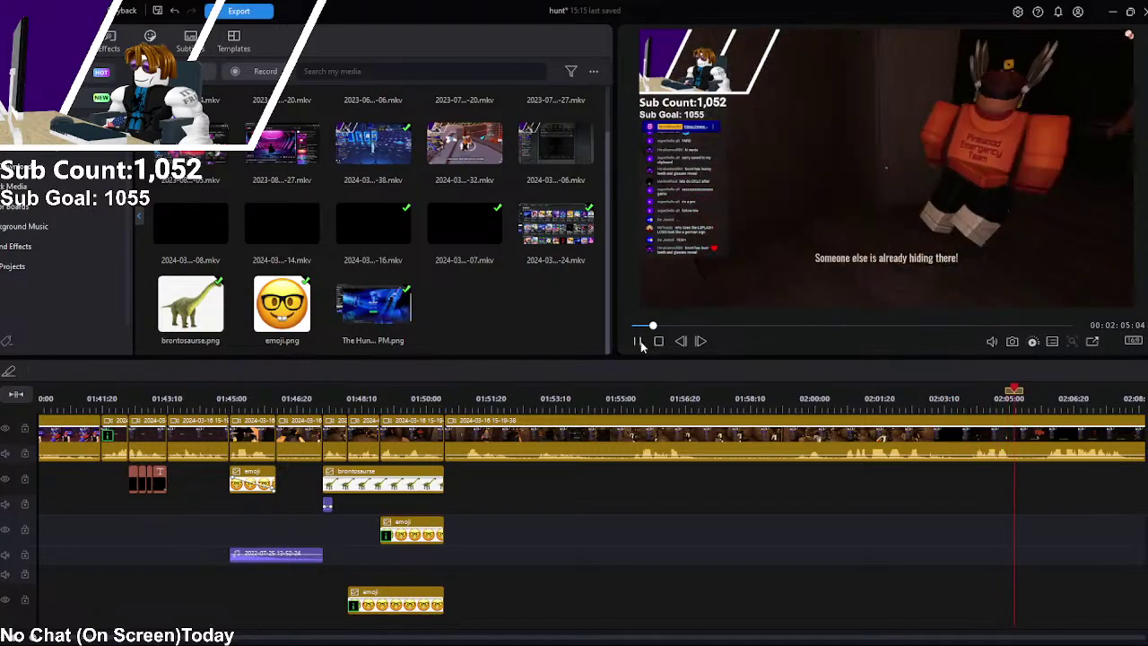
click(638, 342)
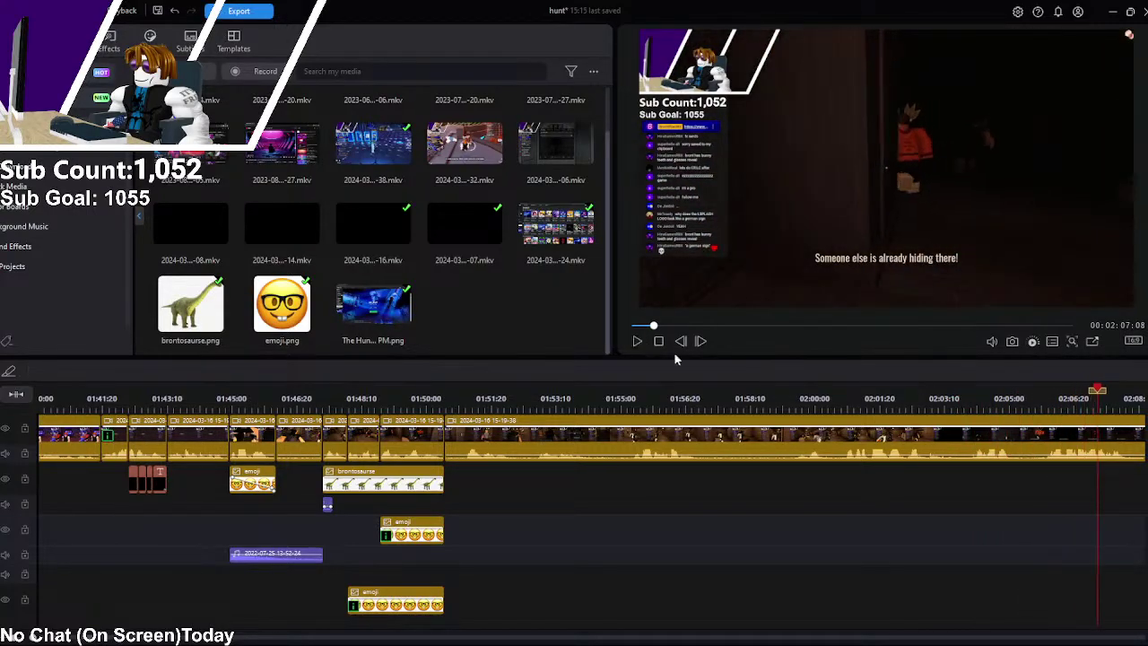
click(950, 394)
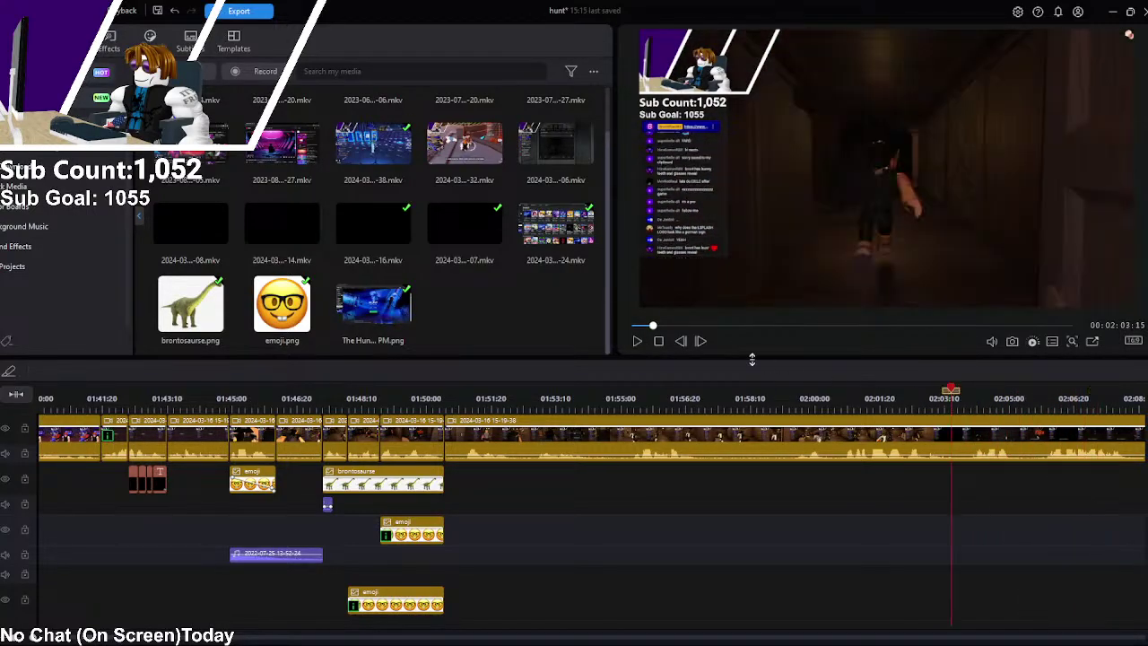
click(636, 342)
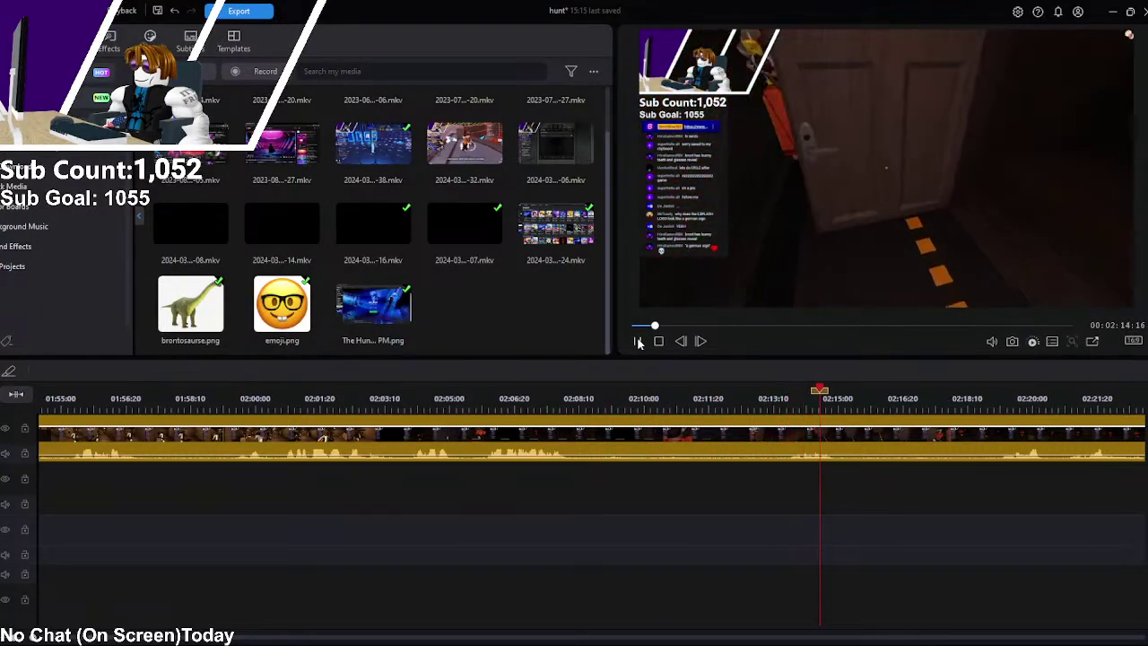
click(638, 342)
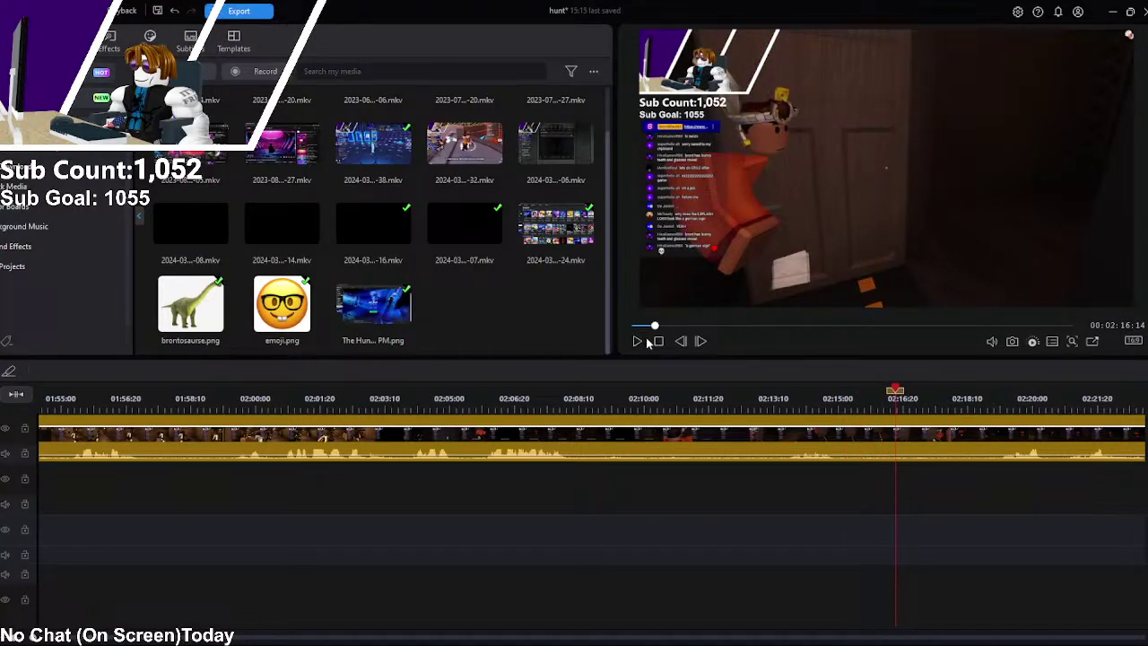
click(638, 341)
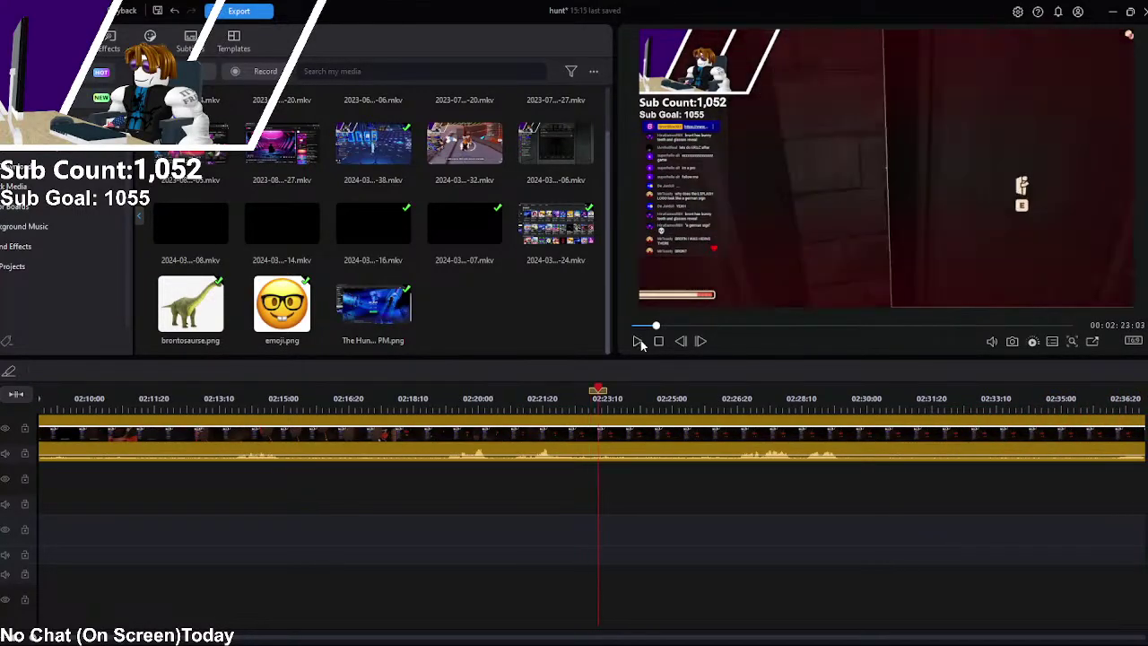
click(639, 342)
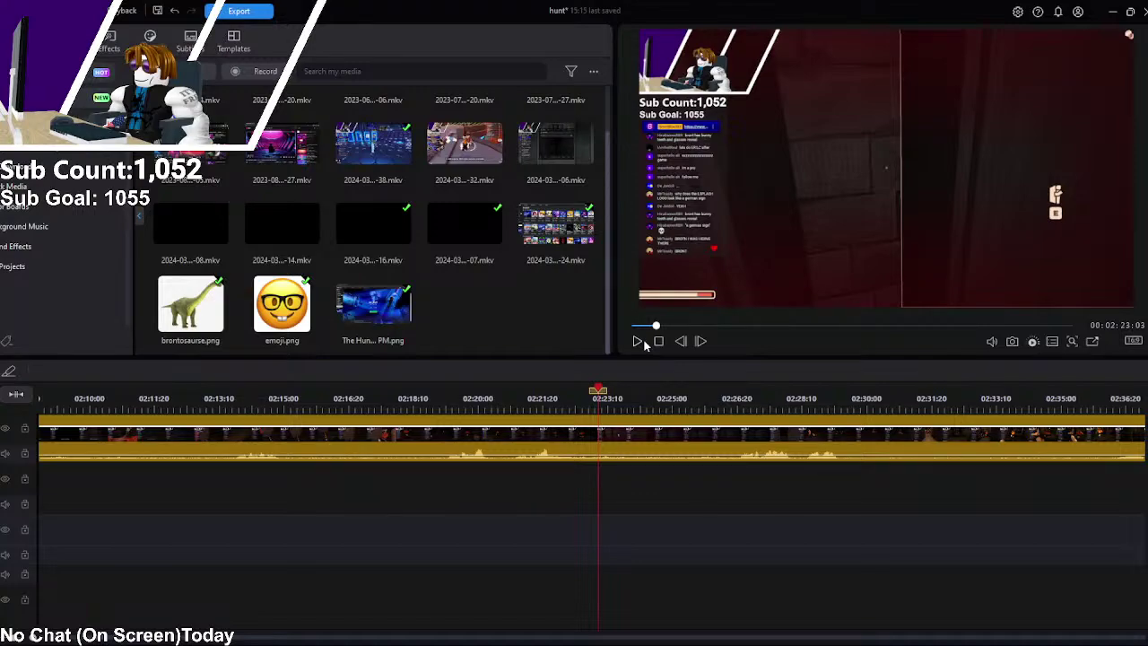
click(638, 343)
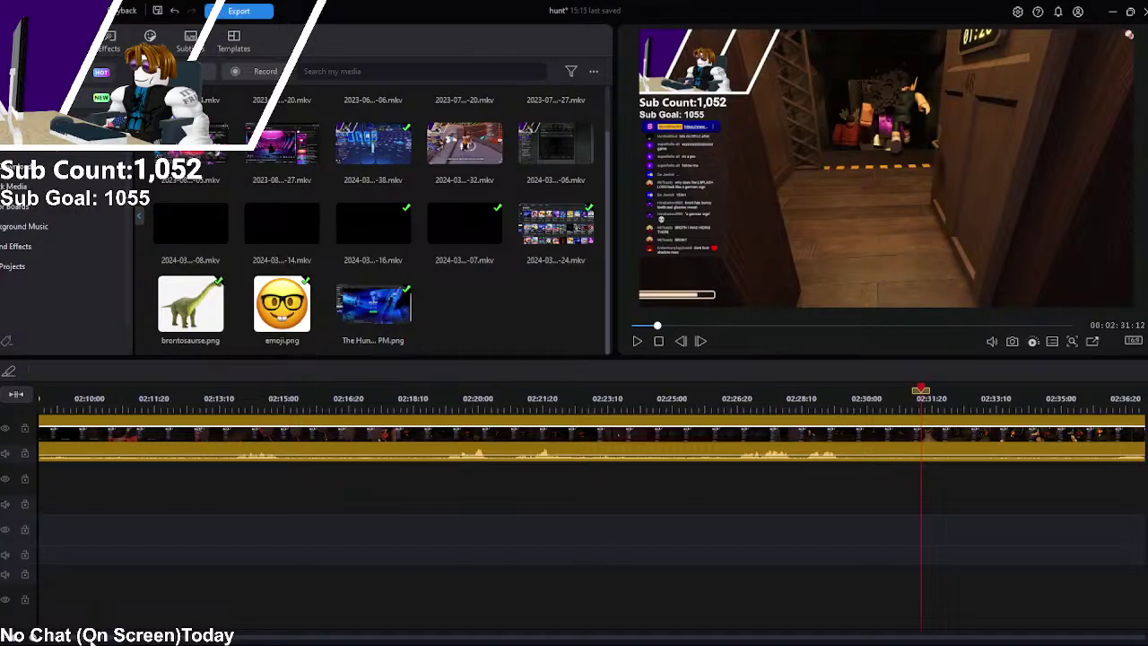
scroll(574, 520, left, 10)
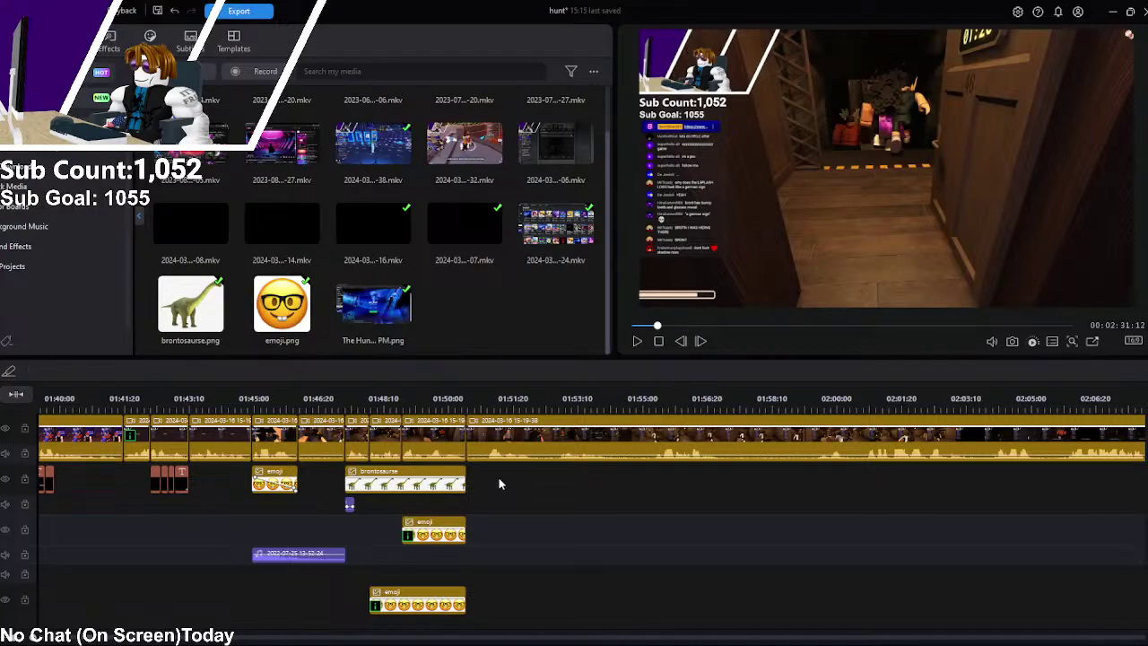
Step: Play back the gameplay from the end of the brontosaurus meme to about 02:23 to find where the unneeded footage ends
drag(473, 402, 462, 399)
click(636, 342)
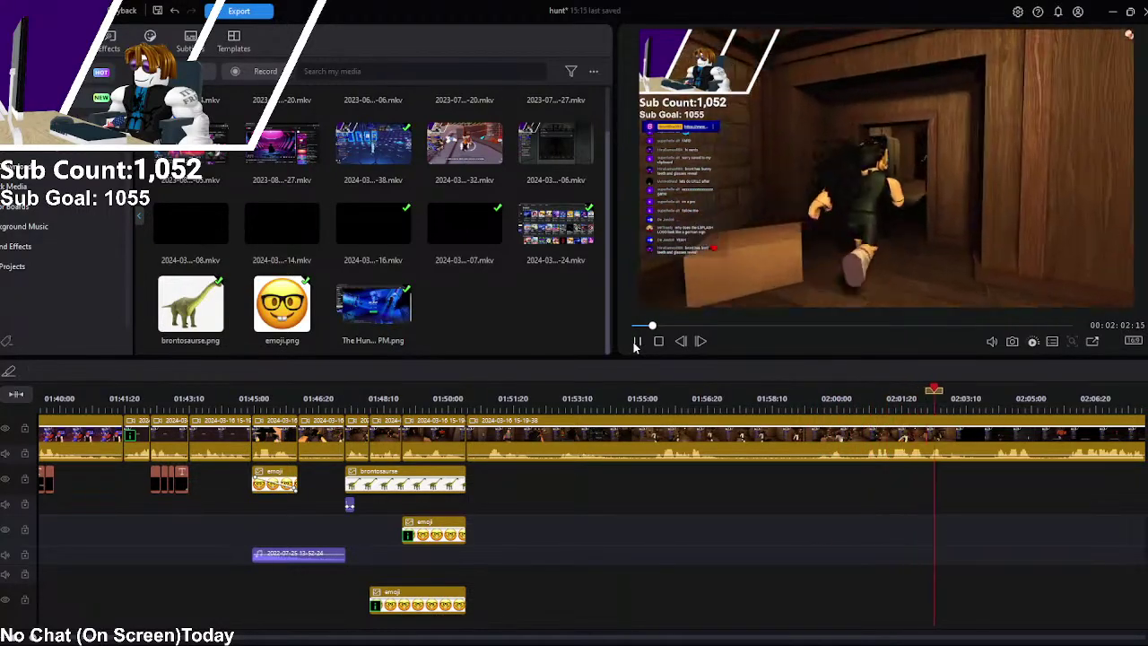
click(636, 341)
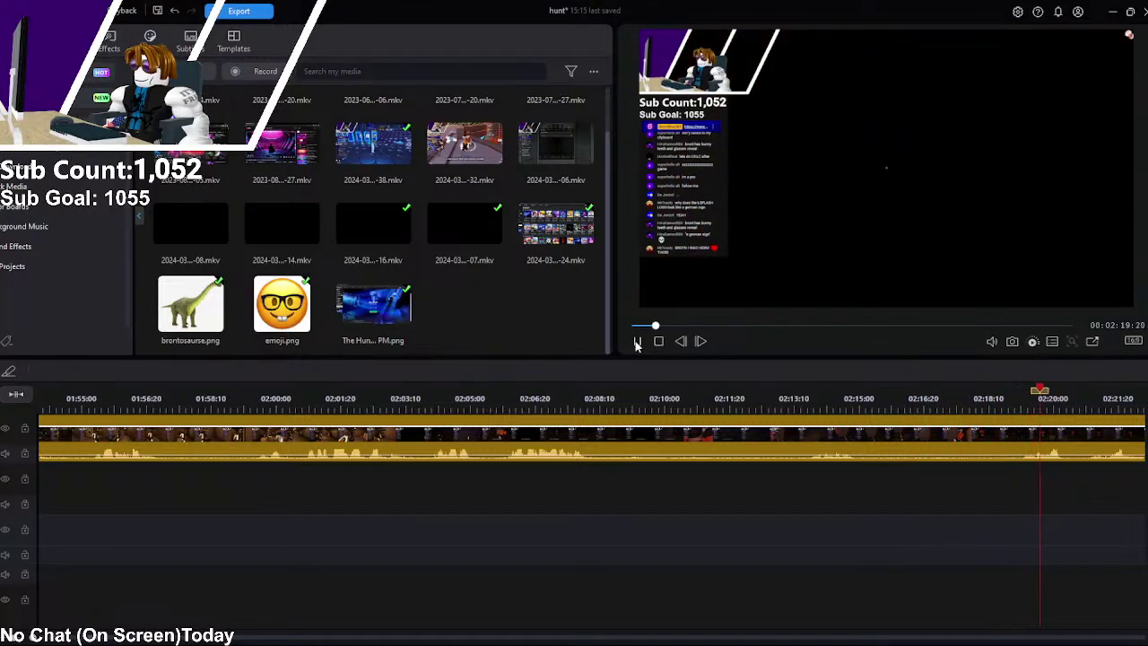
click(637, 341)
click(637, 342)
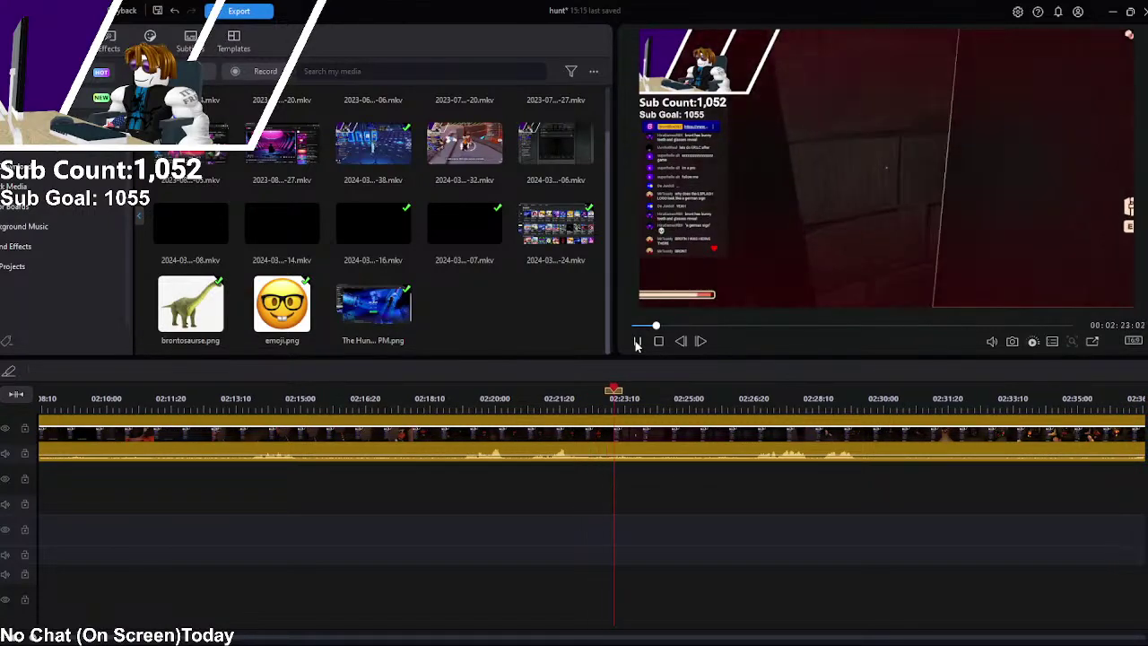
click(636, 341)
Step: Split the gameplay clip at 02:20:27 and delete the footage between the brontosaurus meme and that point
drag(707, 385, 529, 393)
click(636, 341)
click(385, 438)
key(ctrl+b)
click(500, 437)
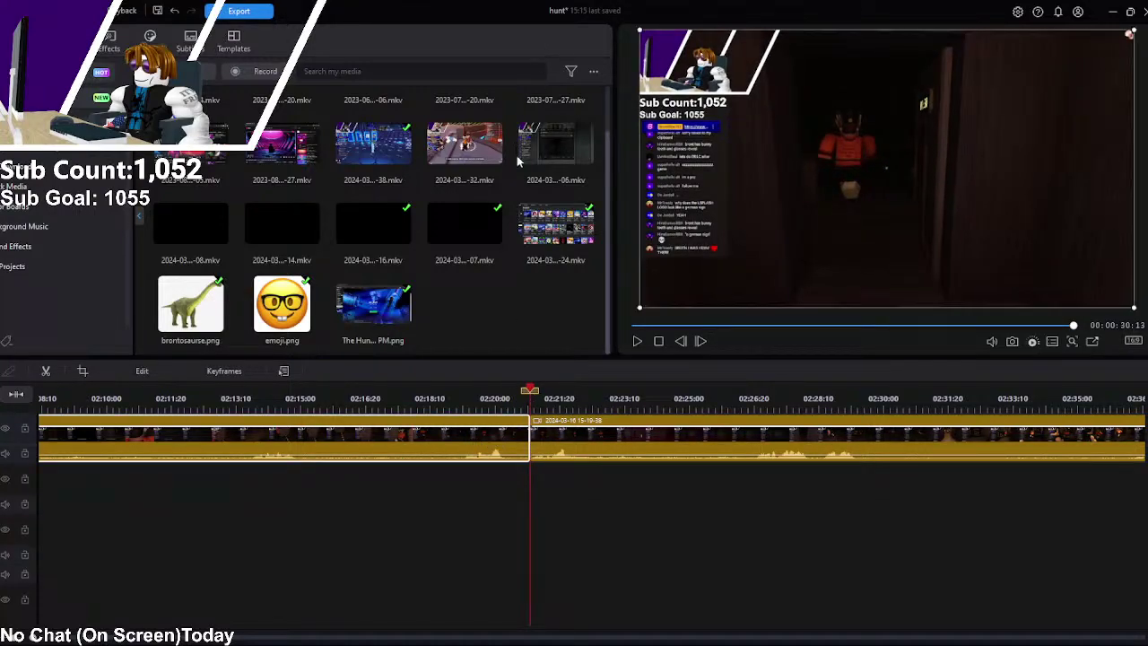
key(Delete)
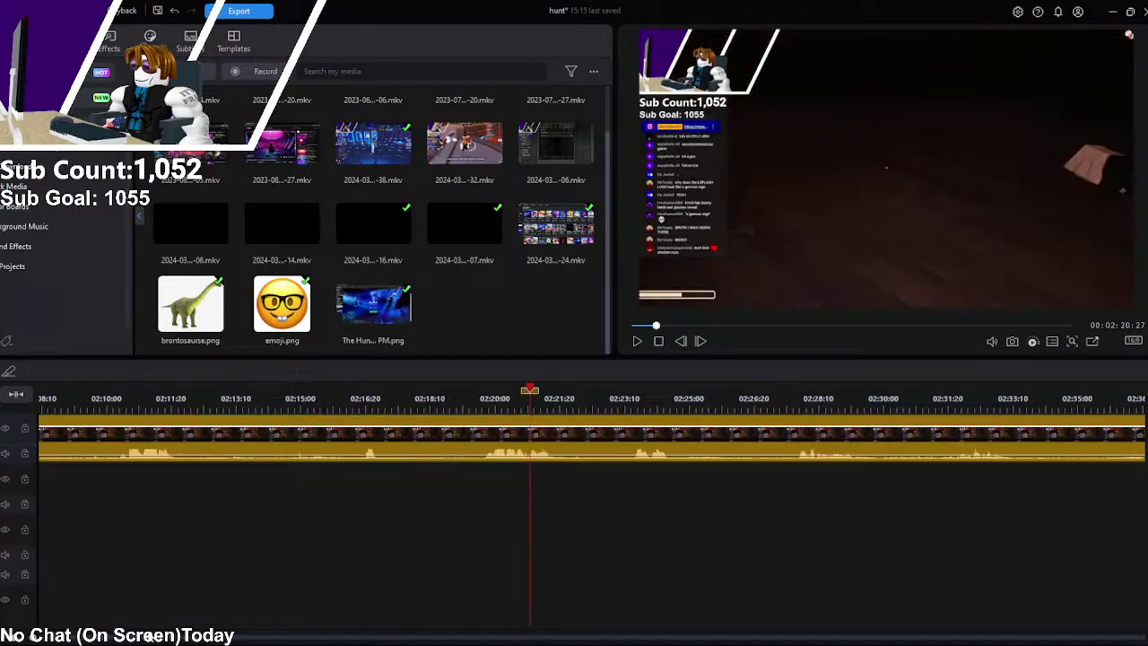
Step: Split the remaining gameplay at 01:51:23 and delete the short piece directly after the brontosaurus meme
scroll(417, 438, left, 5)
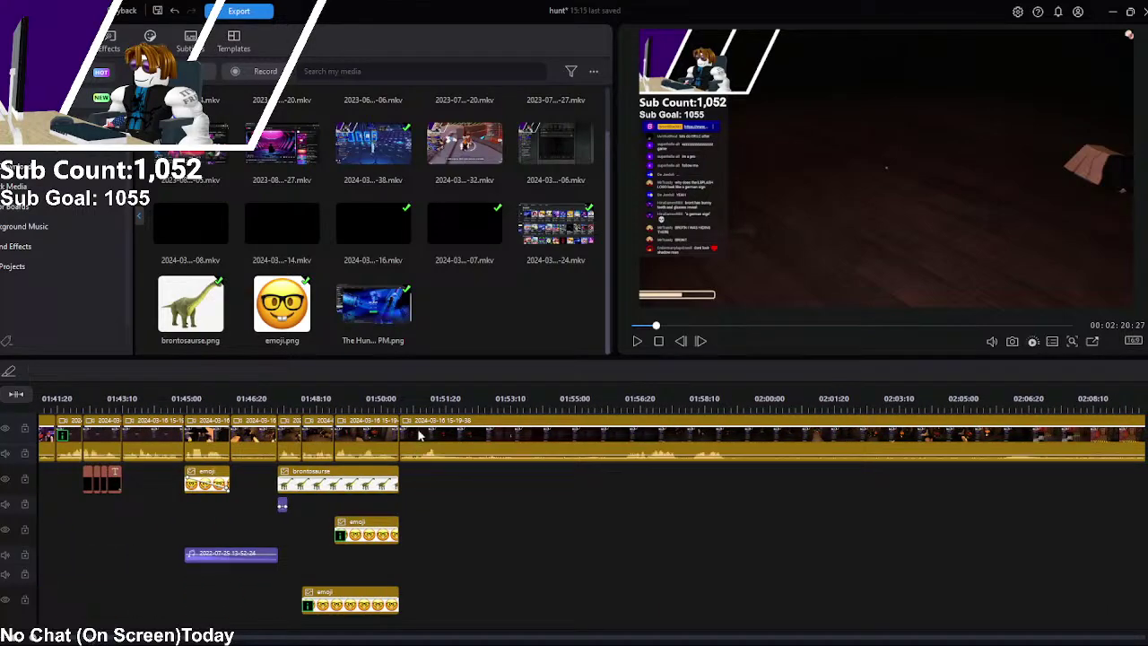
click(395, 401)
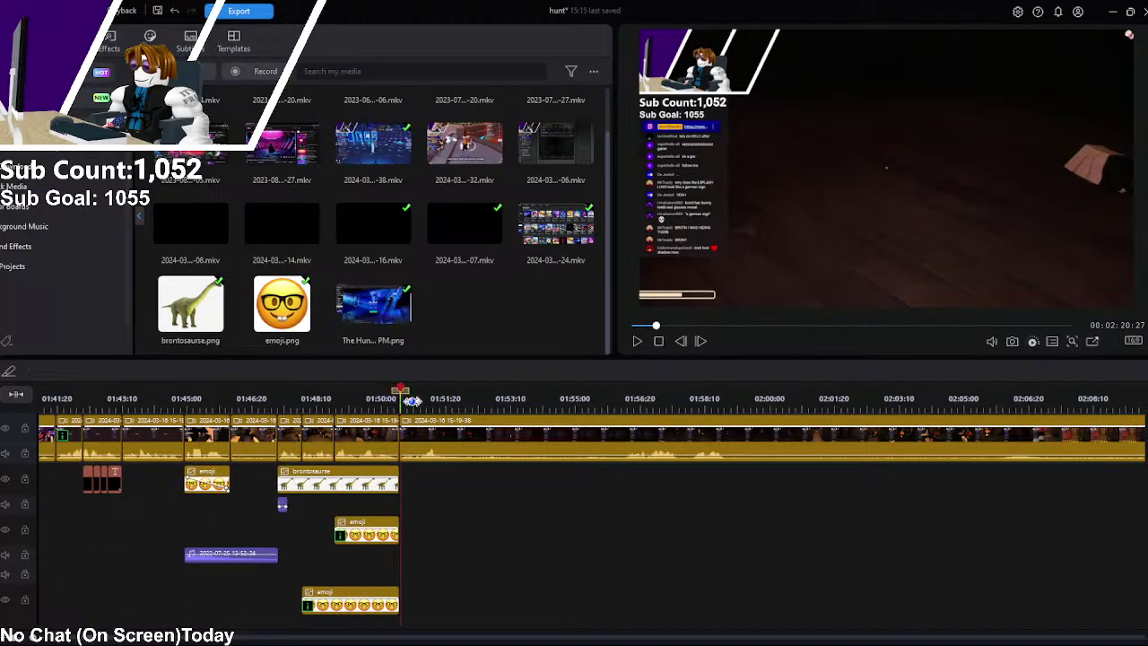
click(637, 341)
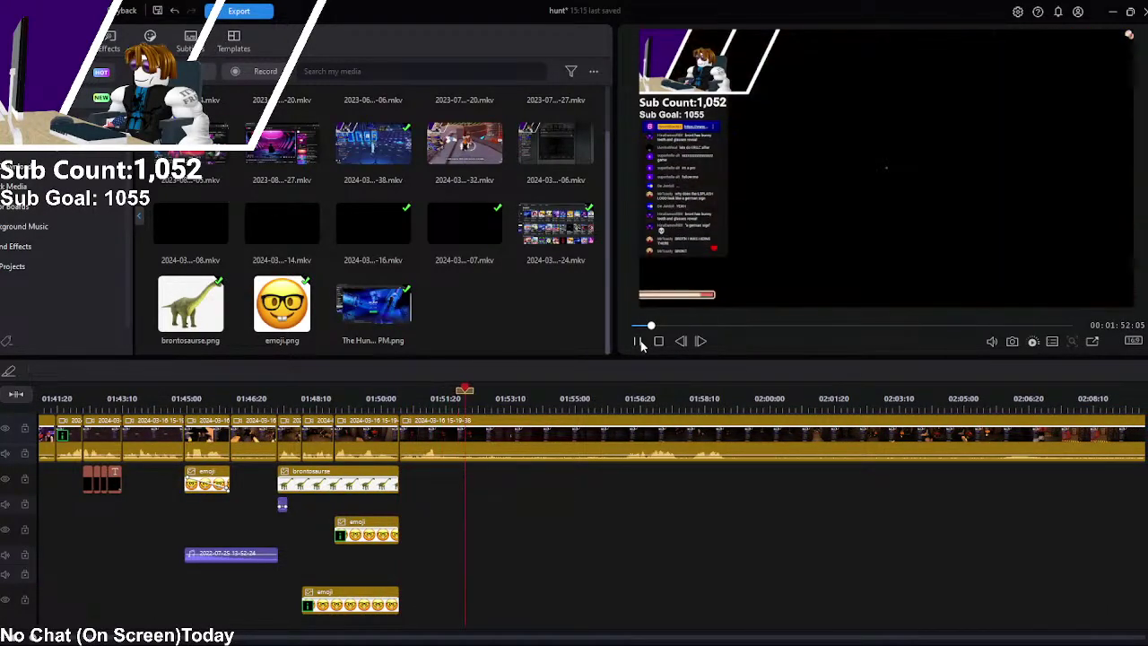
click(638, 341)
drag(520, 395, 422, 395)
click(637, 341)
click(639, 341)
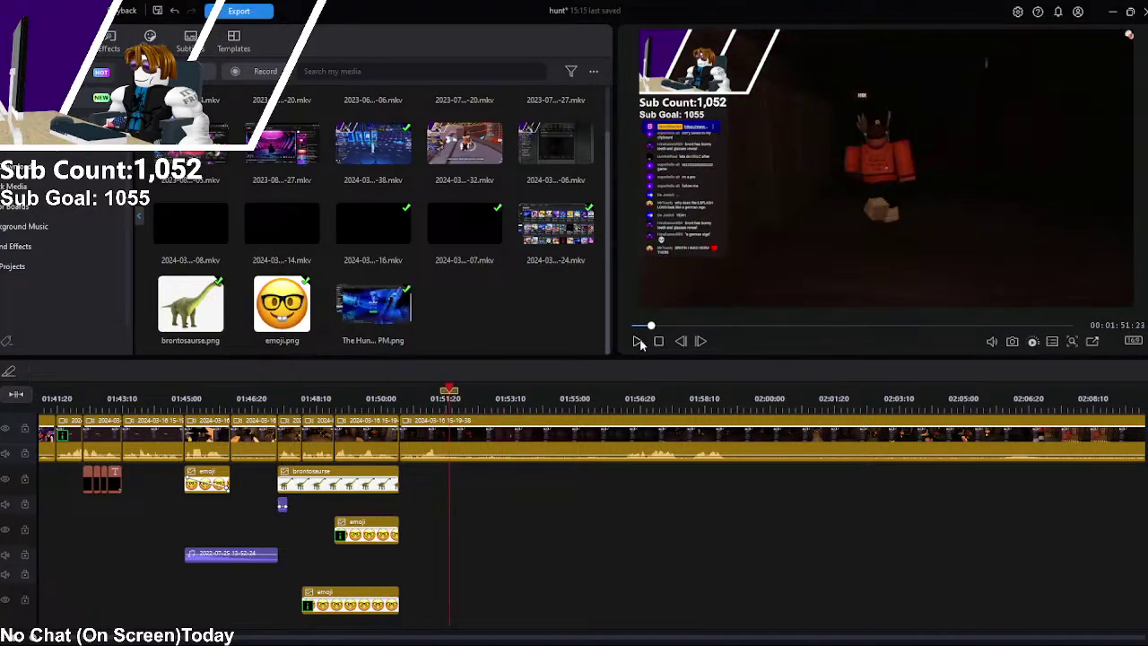
click(446, 443)
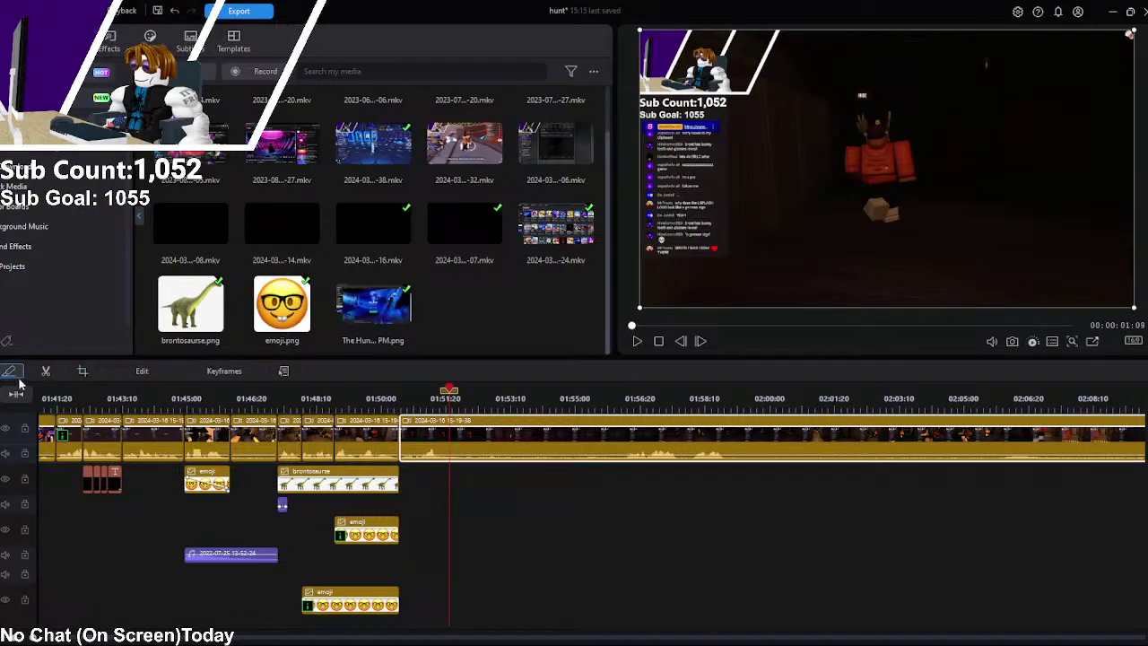
key(ctrl+b)
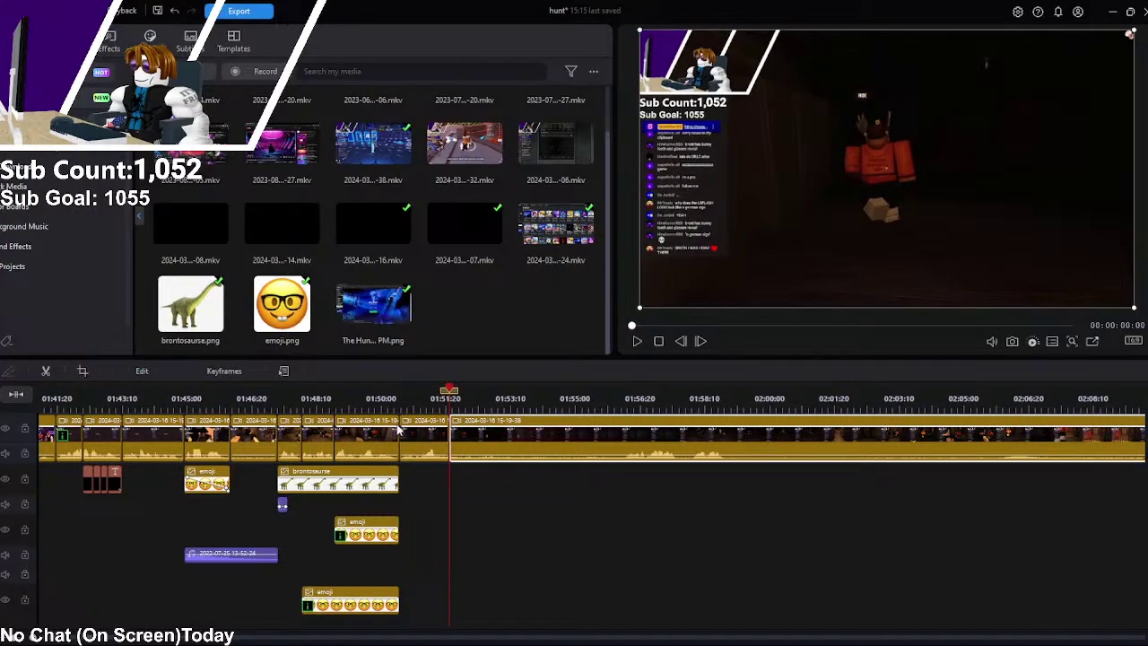
click(427, 438)
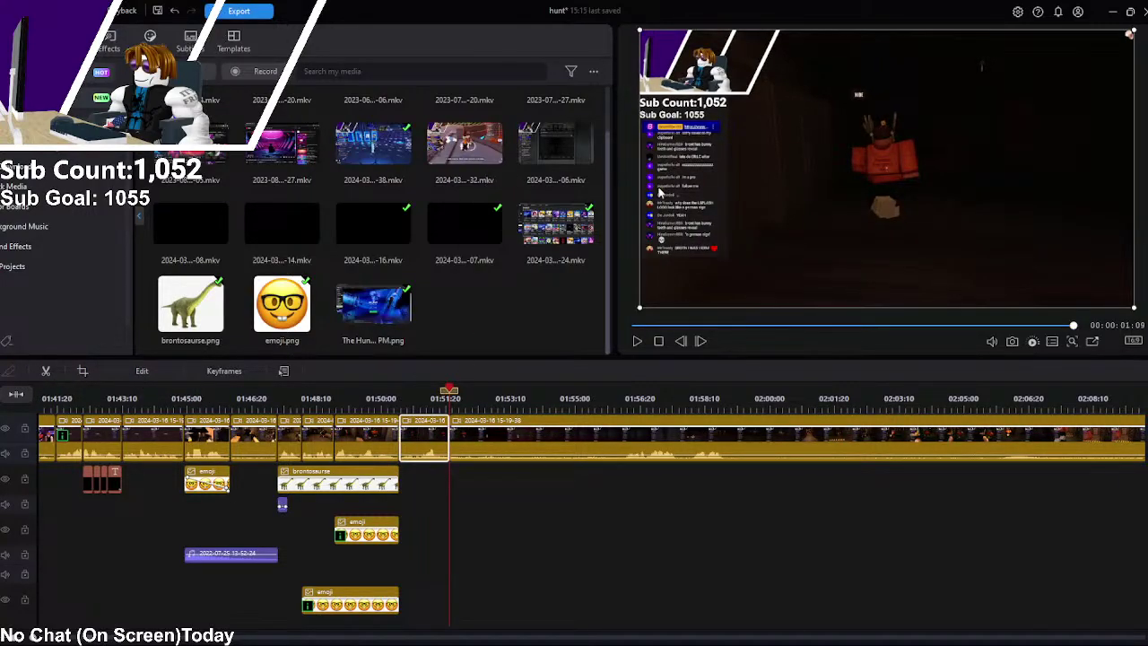
key(Delete)
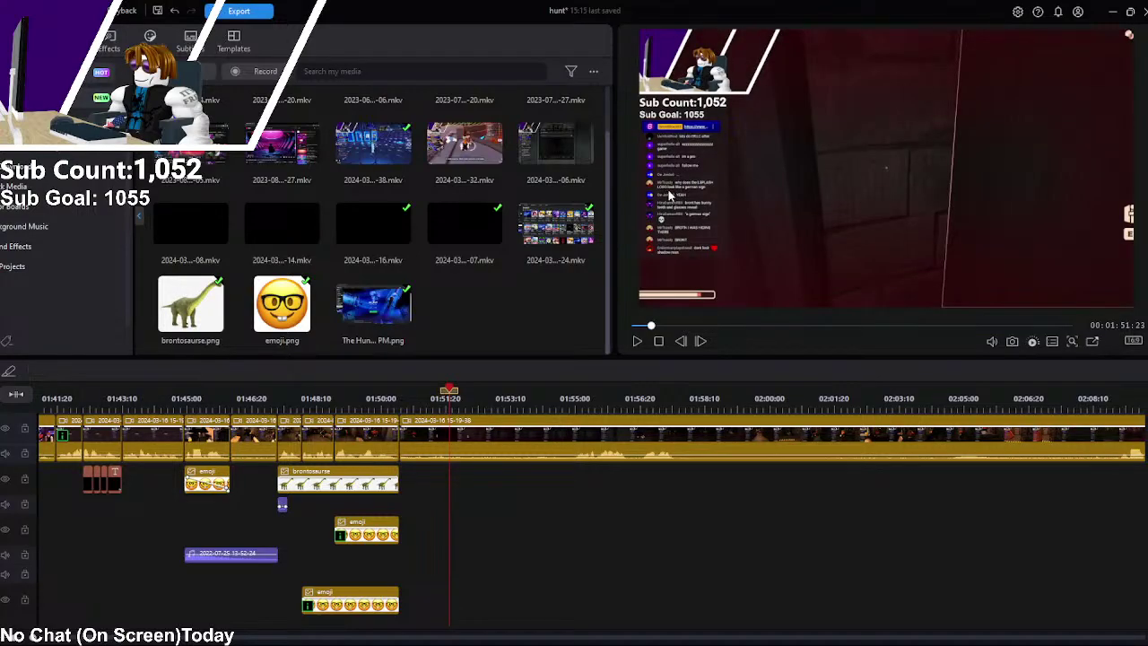
Step: Review the gameplay after the brontosaurus meme and split its clip 7 seconds 8 frames in
click(406, 397)
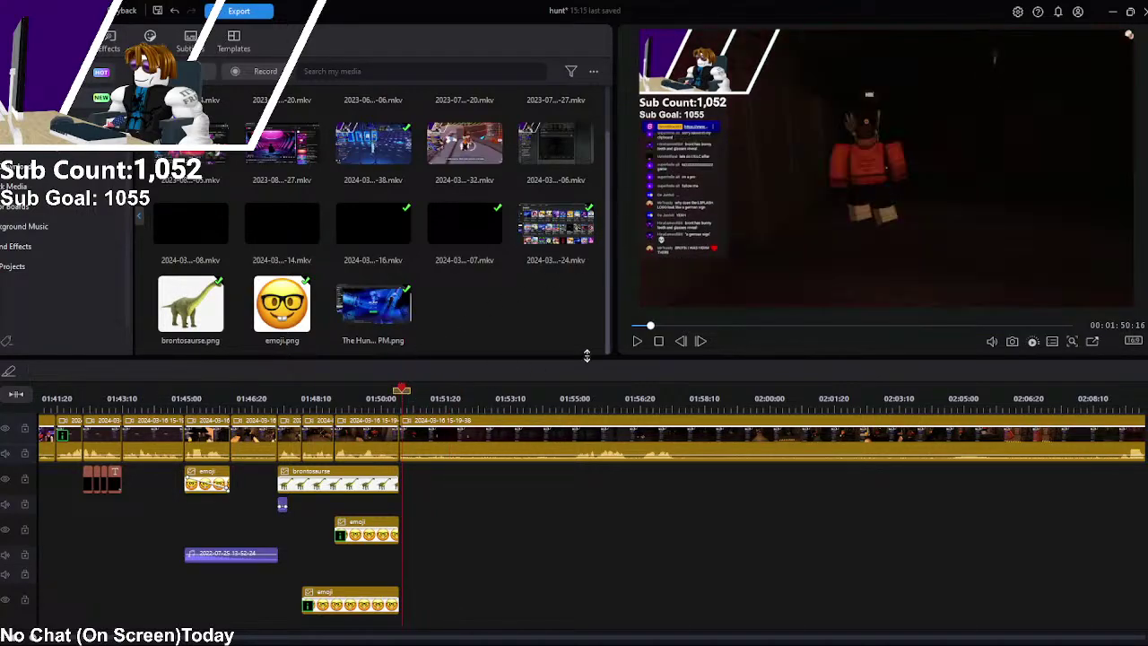
click(634, 343)
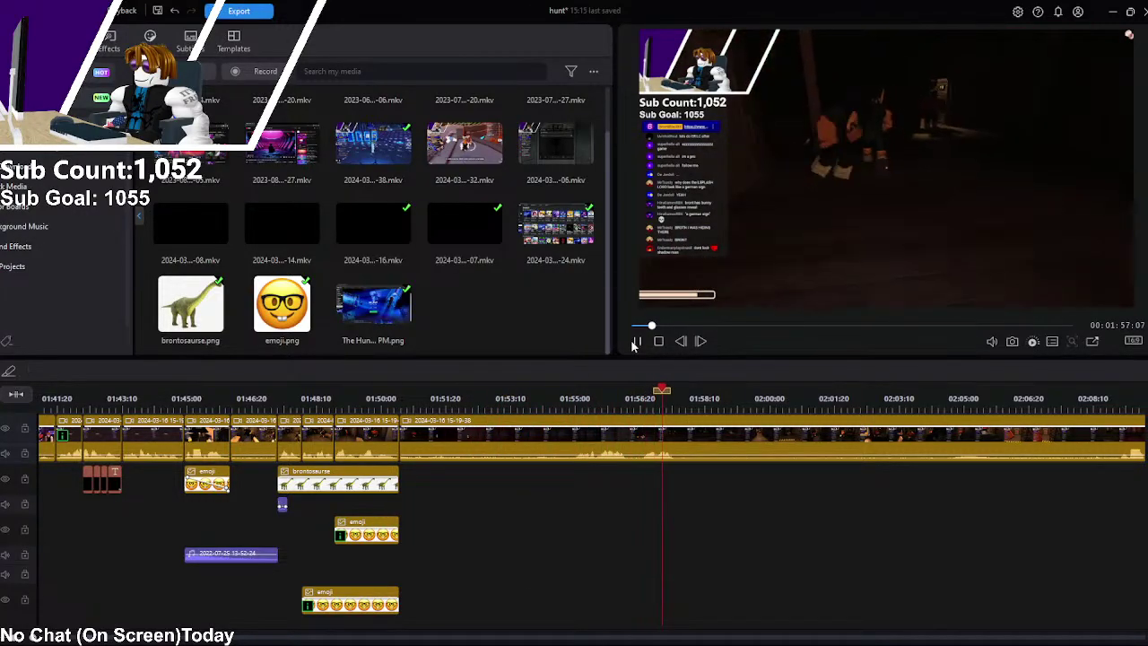
click(634, 344)
drag(681, 392, 627, 391)
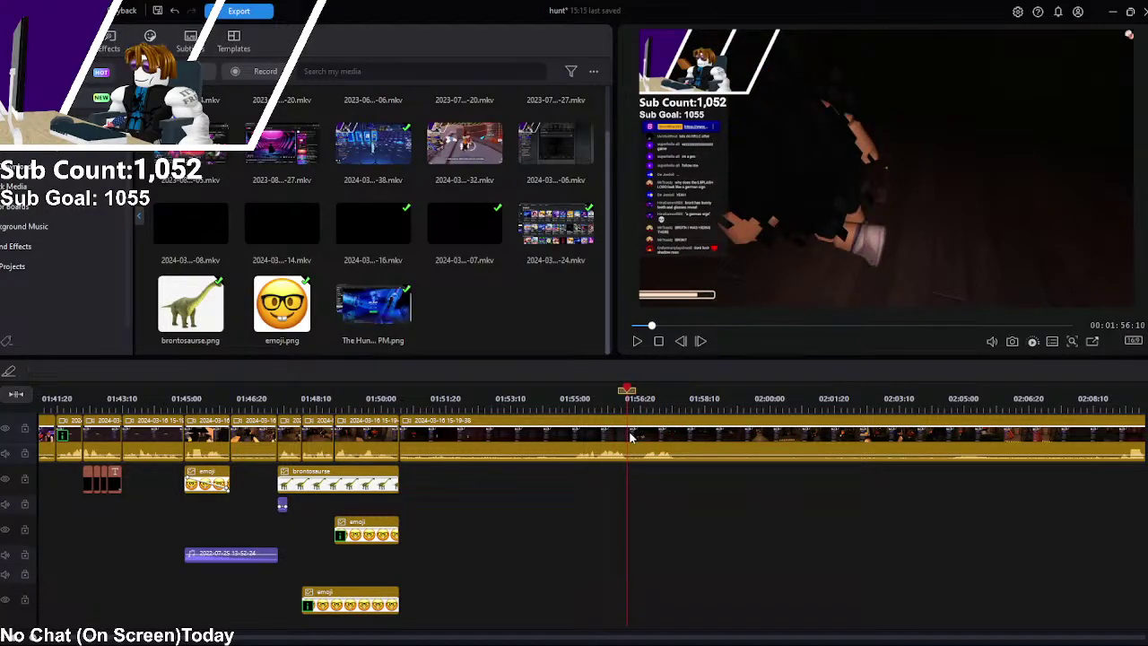
click(639, 339)
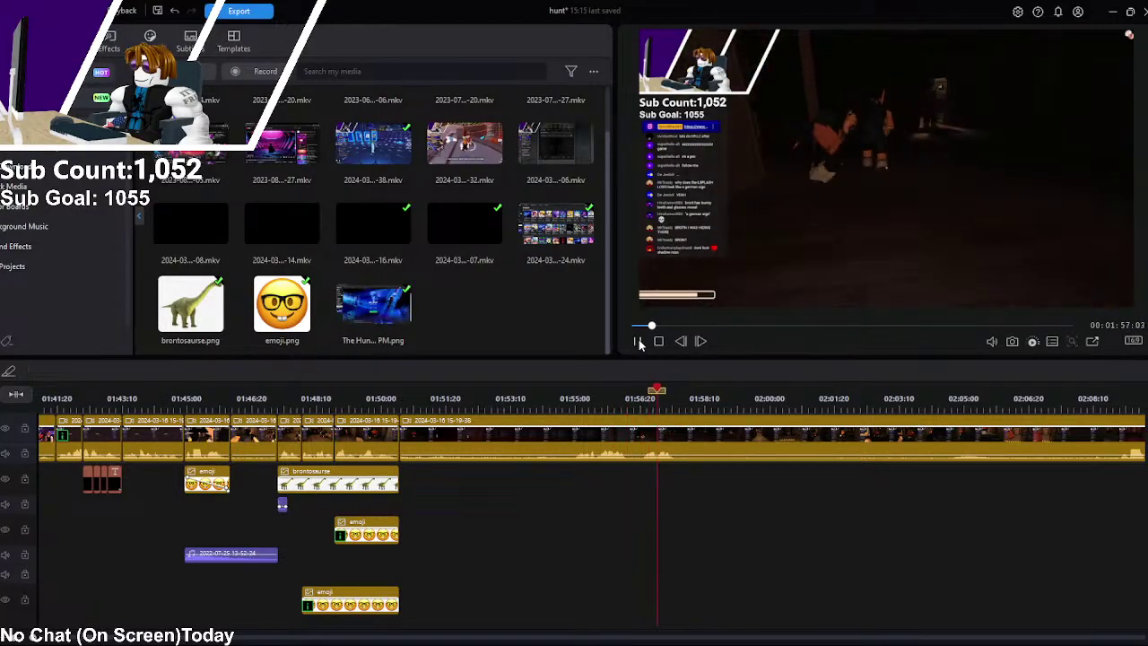
click(677, 436)
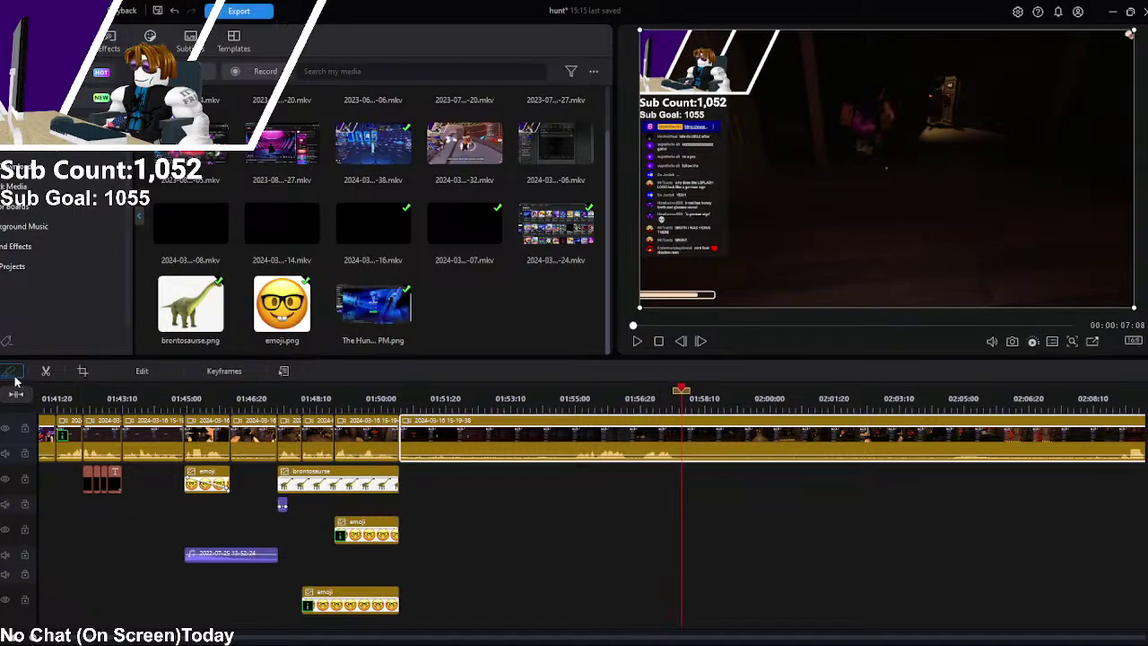
key(ctrl+b)
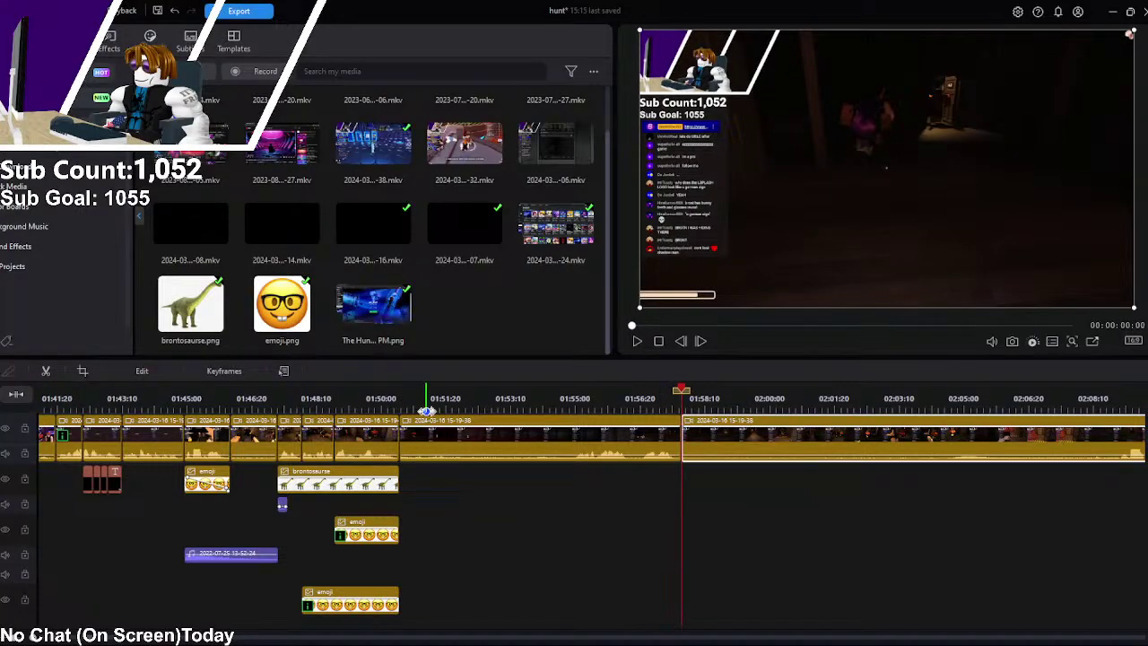
Step: Split the clip after the brontosaurus meme 2 seconds 20 frames in and at 01:54:27, and delete the piece between the cuts
click(481, 395)
click(637, 342)
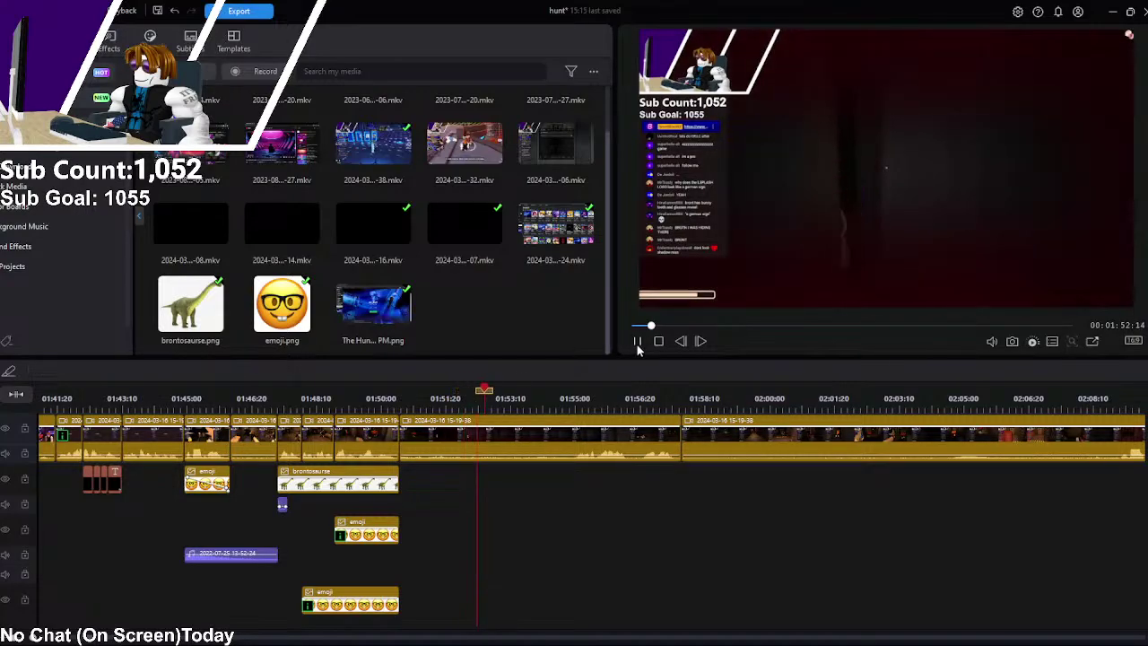
click(638, 343)
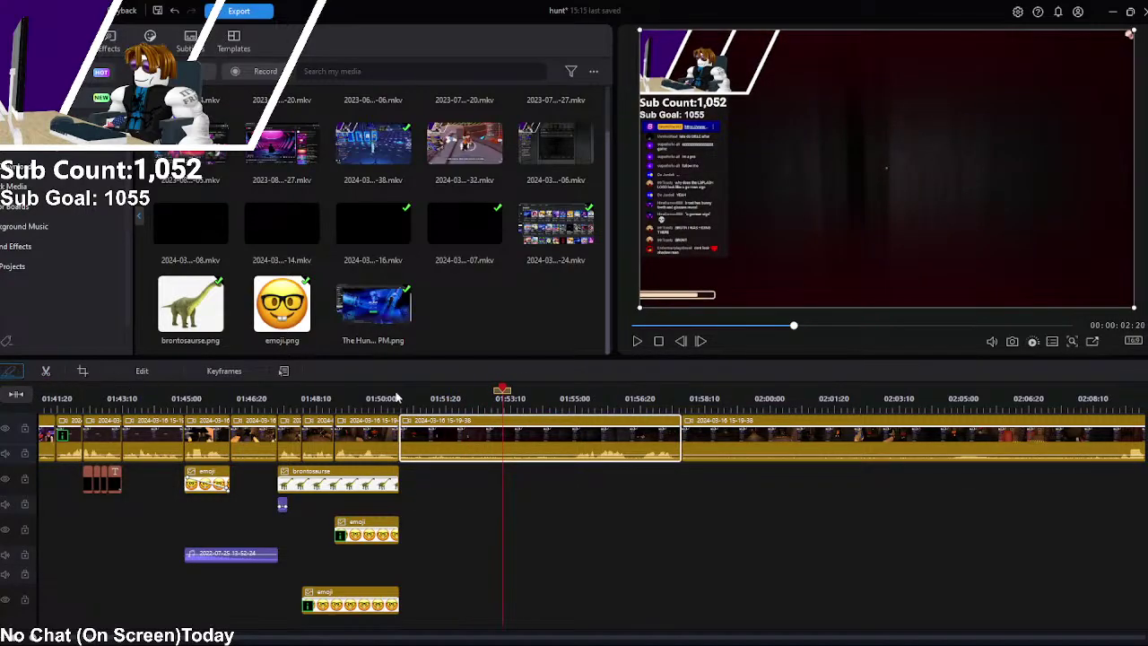
key(ctrl+b)
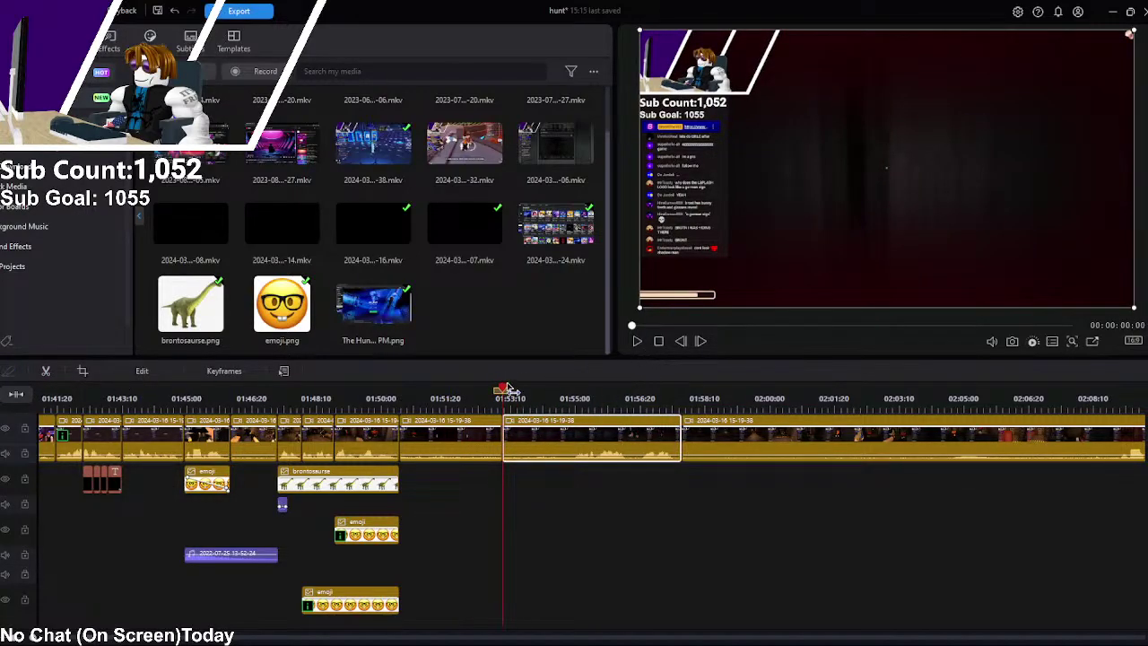
drag(507, 392, 571, 390)
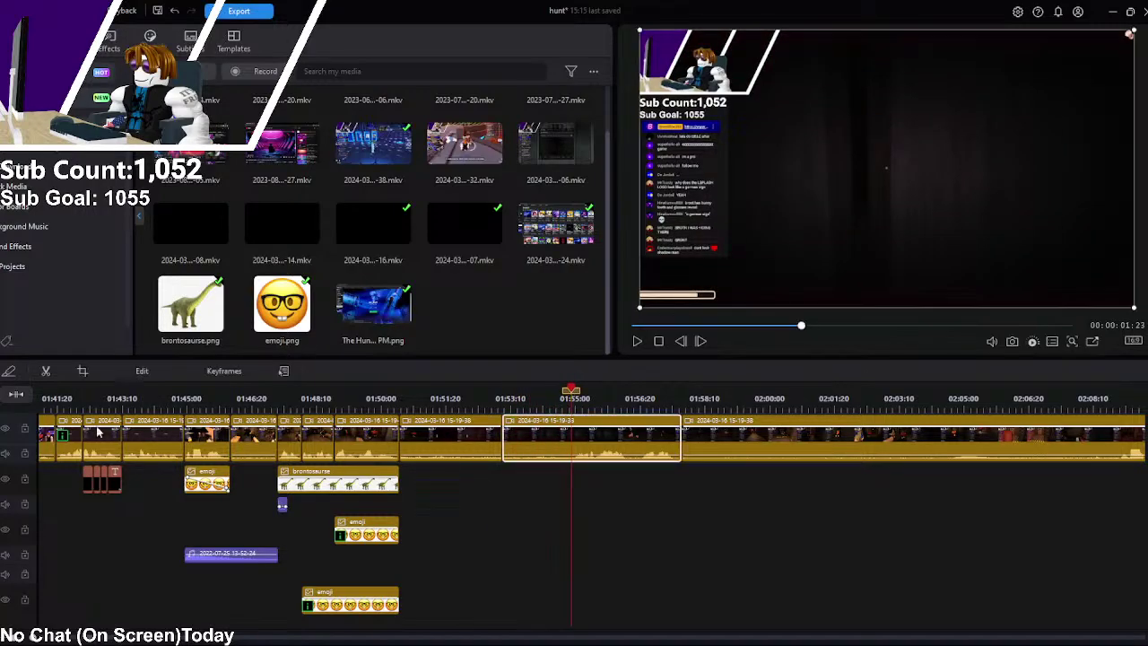
key(ctrl+b)
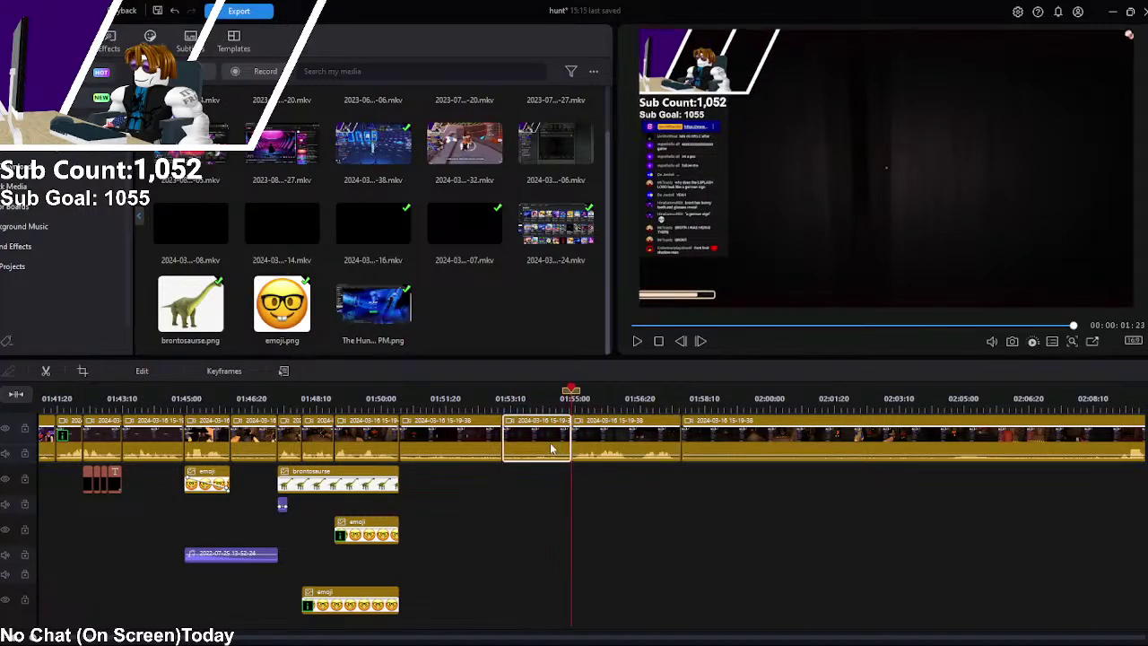
key(Delete)
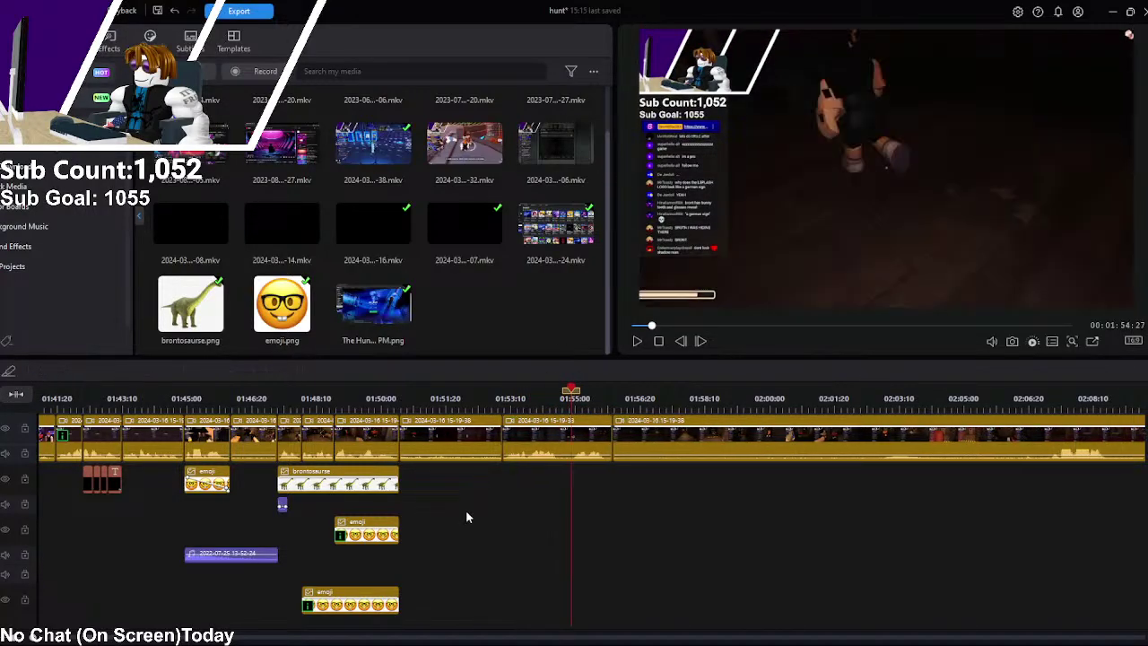
Step: Add a default title below the short gameplay clip starting at about 01:53 and trim it to end with that clip
click(19, 36)
drag(354, 269, 515, 473)
drag(695, 487, 612, 482)
Step: Place the title at the bottom centre of the frame, apply the bold white text preset, and enlarge it
double_click(869, 183)
drag(878, 183, 874, 305)
click(574, 470)
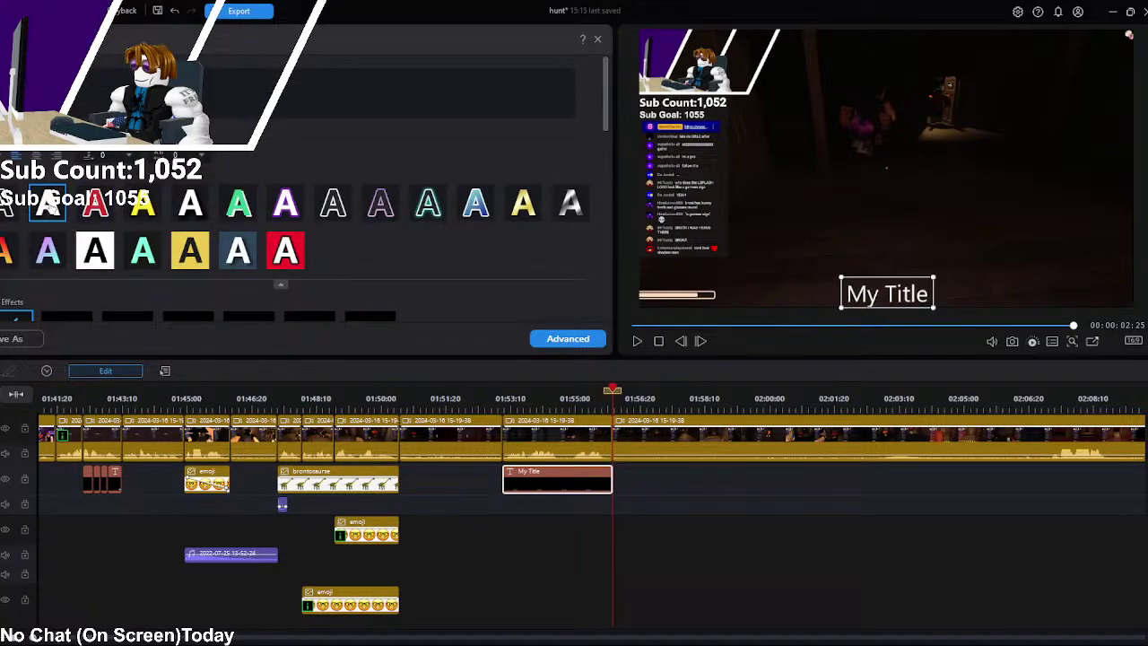
drag(904, 278, 920, 261)
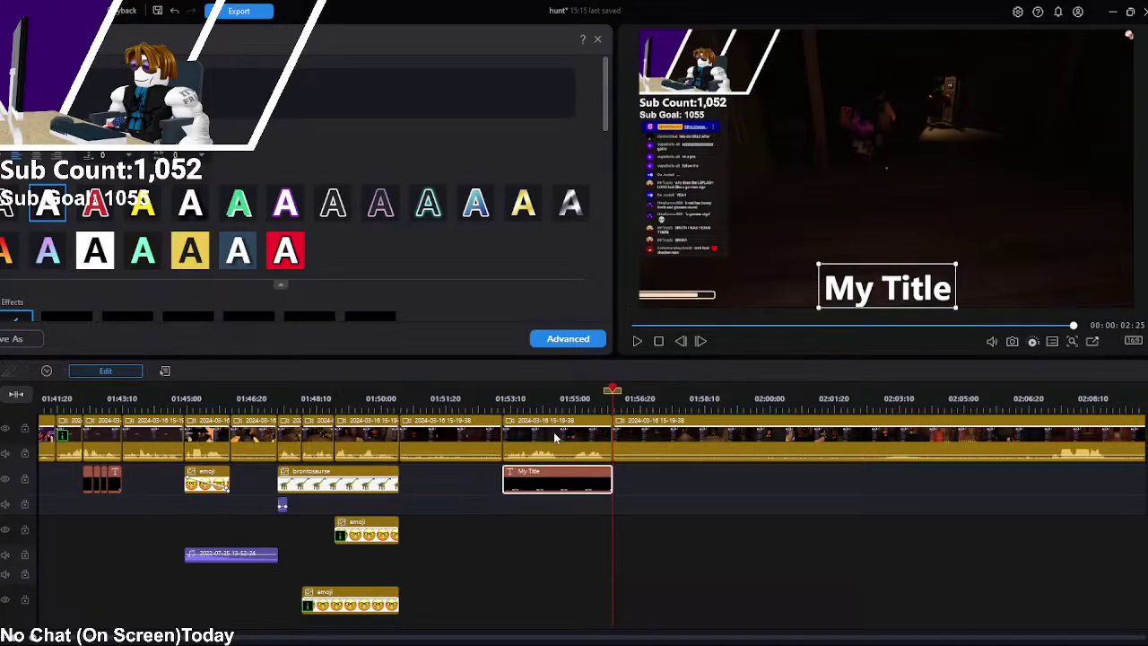
Step: Split the title 9 frames after its start and again 5 frames further on
drag(616, 392, 520, 405)
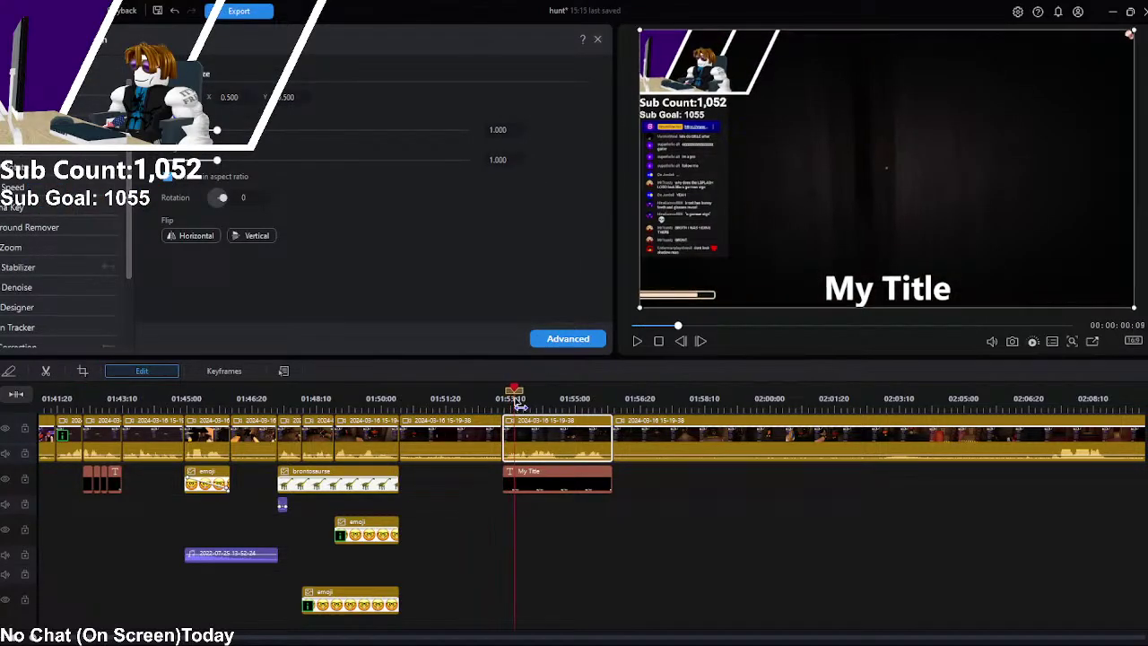
click(538, 481)
click(518, 392)
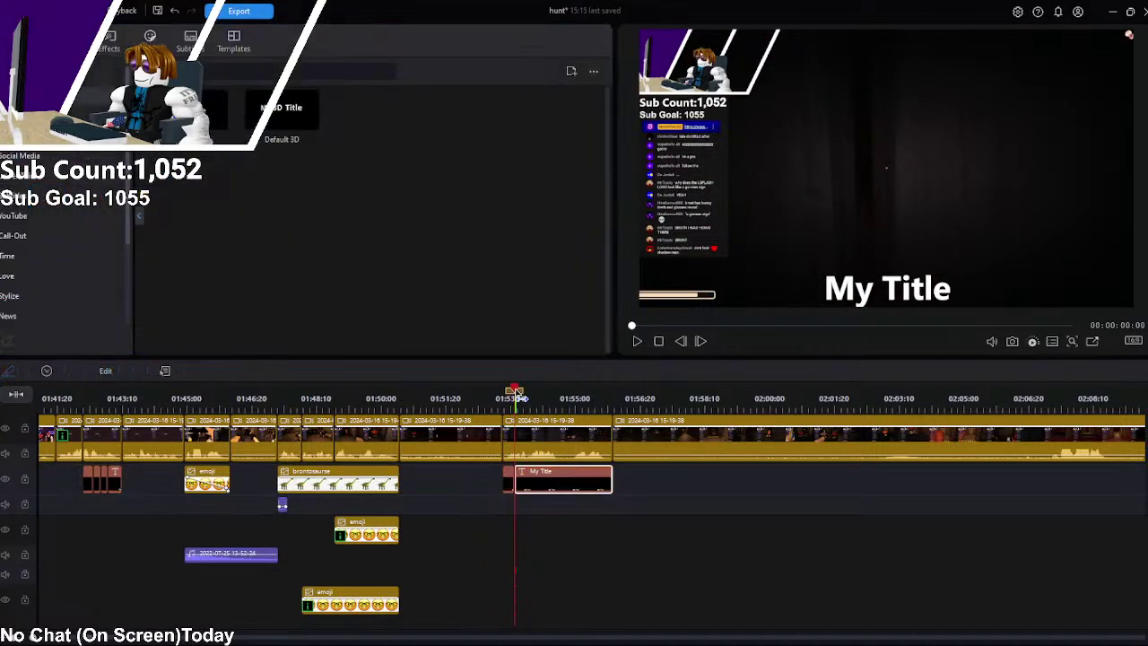
drag(519, 392, 521, 389)
key(ctrl+b)
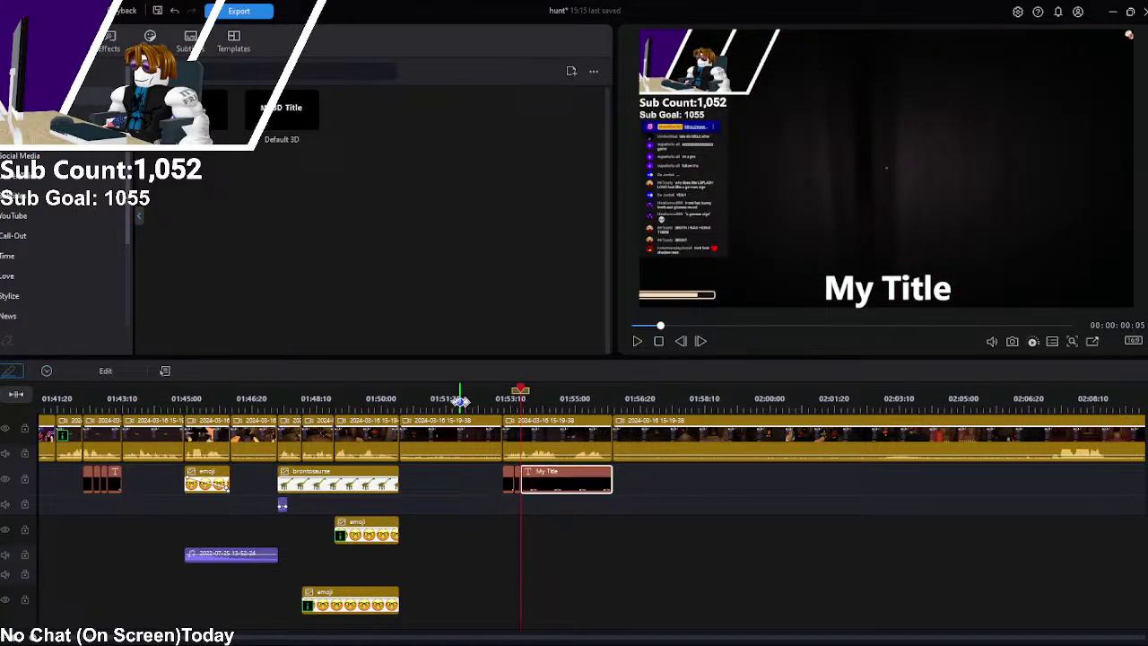
Step: Split the rest of the title into further short caption pieces up to just before 01:55:00
drag(524, 394, 544, 392)
key(ctrl+b)
click(574, 482)
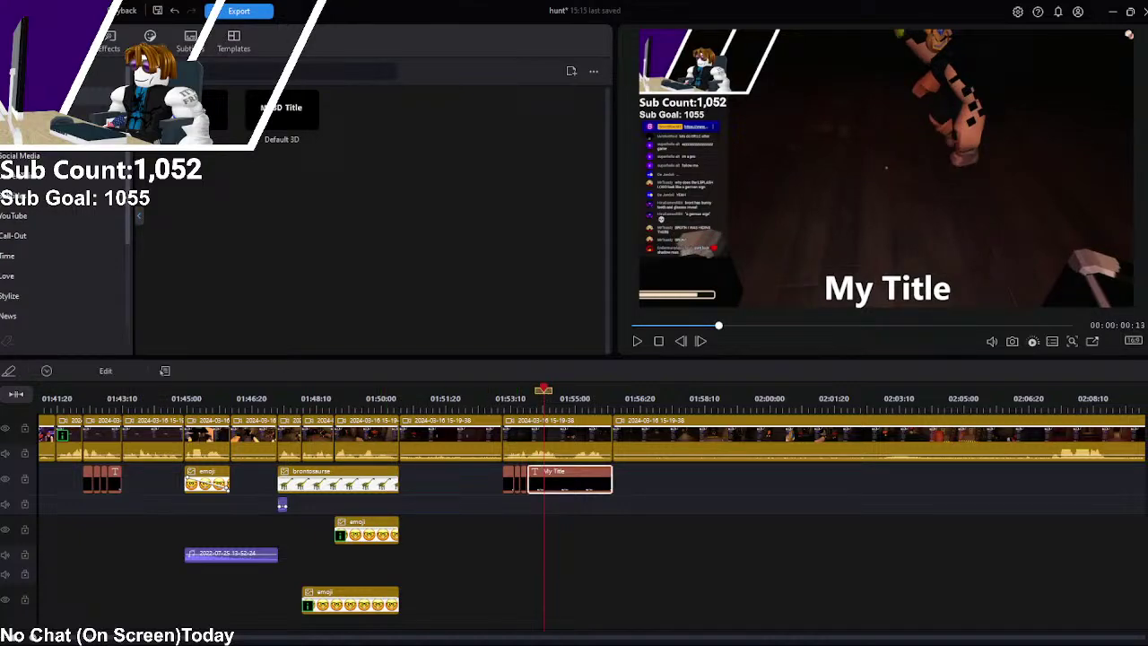
drag(543, 392, 559, 393)
click(24, 392)
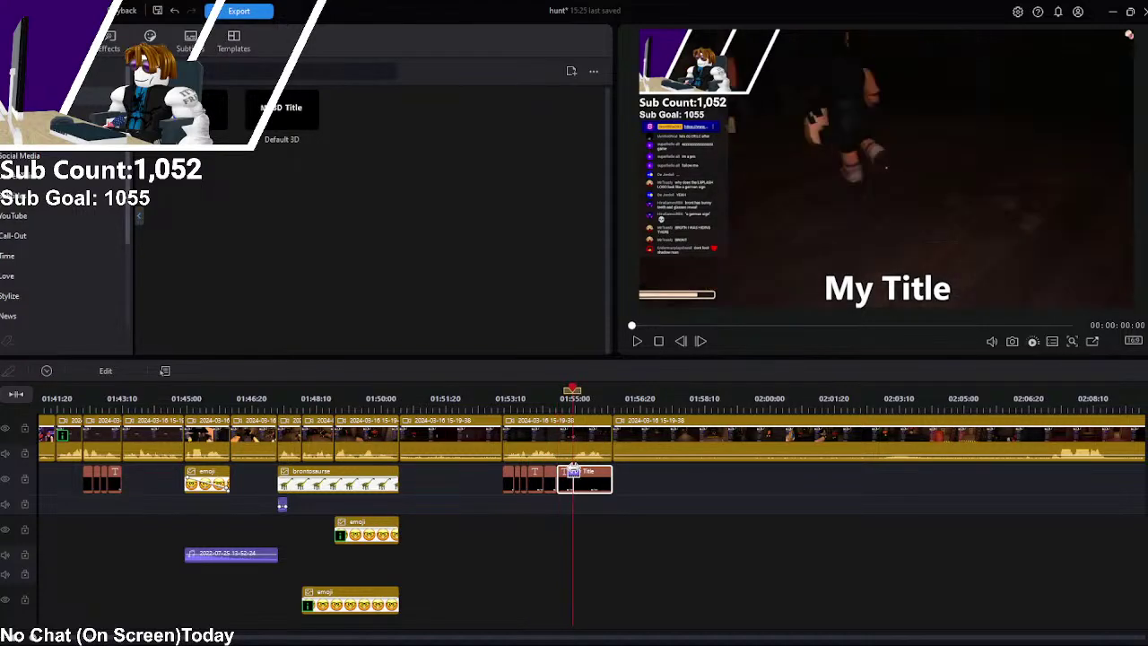
Step: Trim the start of the last title piece to about 01:55:00, leaving a gap before it, and split it at 01:55:04
drag(592, 480, 607, 480)
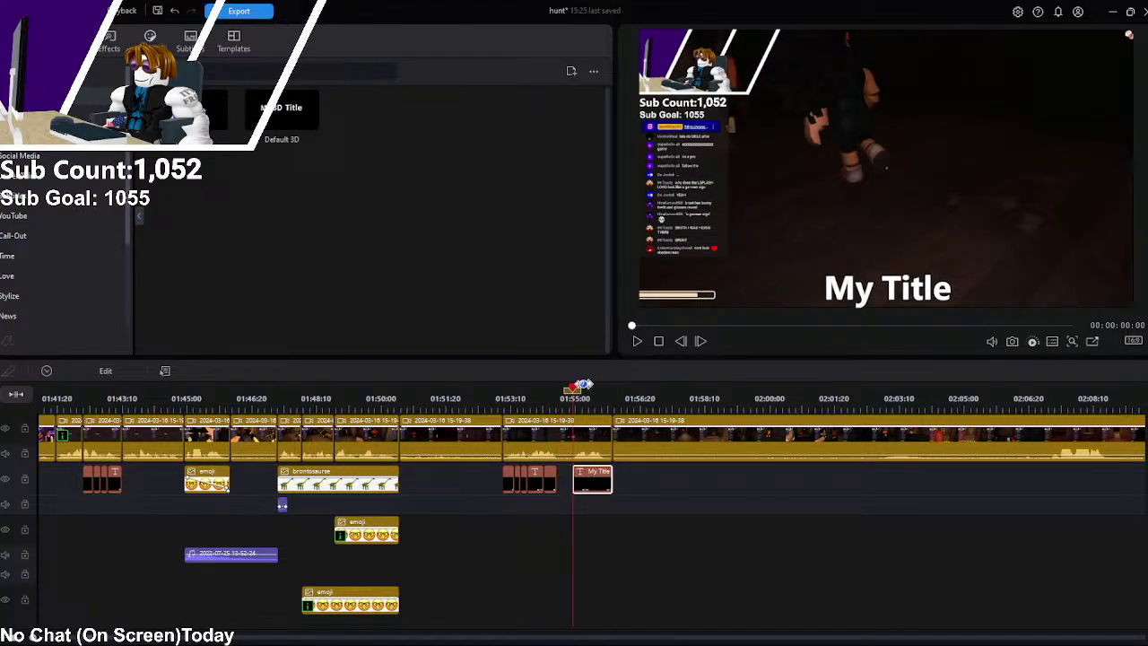
drag(574, 392, 583, 392)
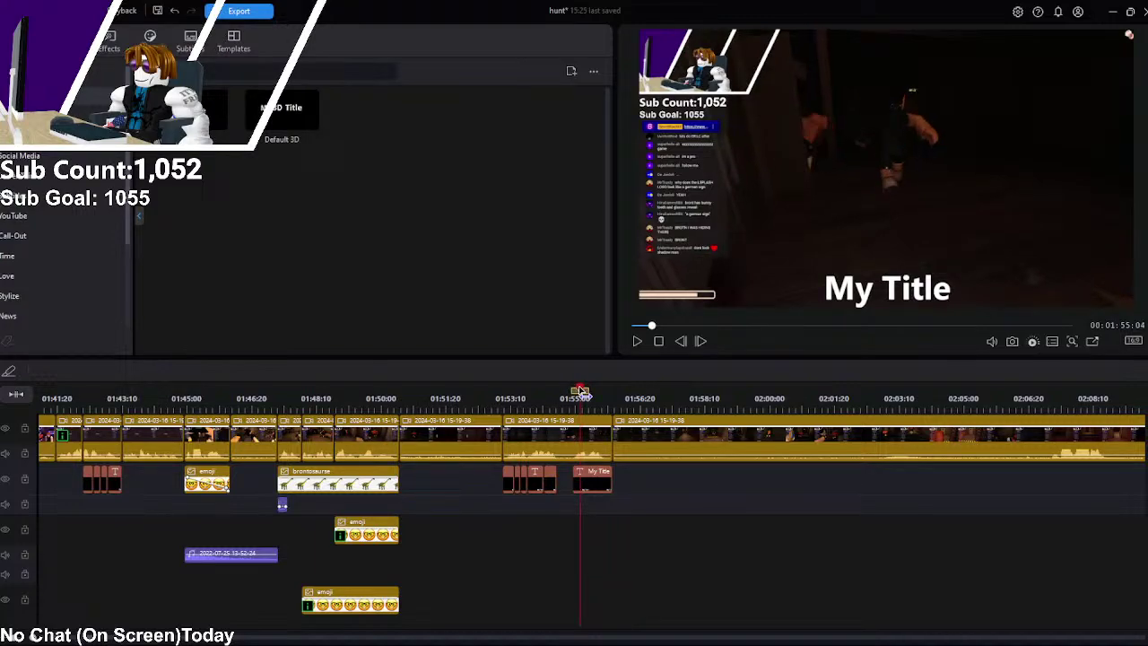
click(579, 392)
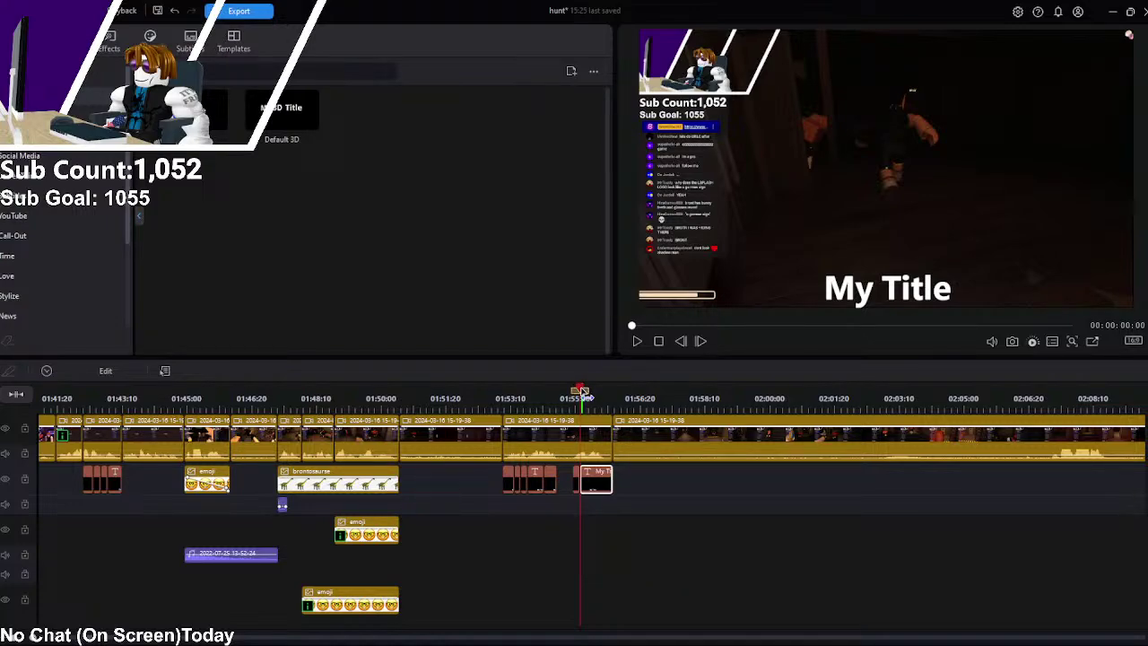
Step: Split the last title piece after 01:55:04 twice more, making the second cut at 01:55:12
click(582, 393)
drag(582, 392, 589, 391)
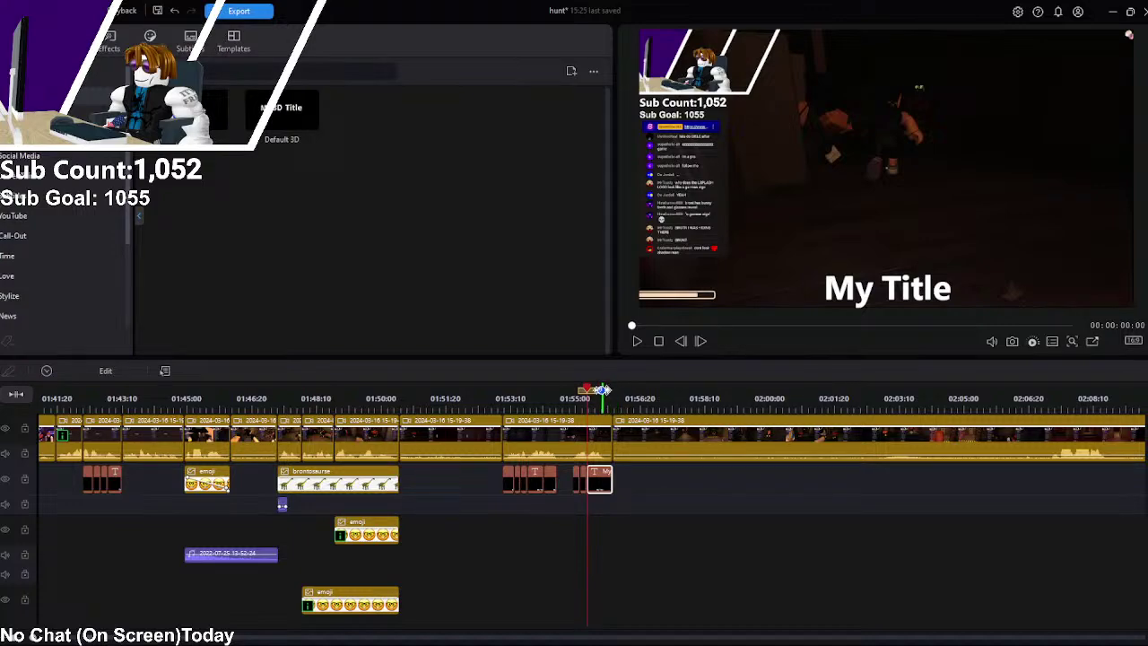
click(590, 391)
mouse_move(590, 390)
mouse_down()
mouse_move(577, 394)
mouse_move(595, 404)
mouse_up()
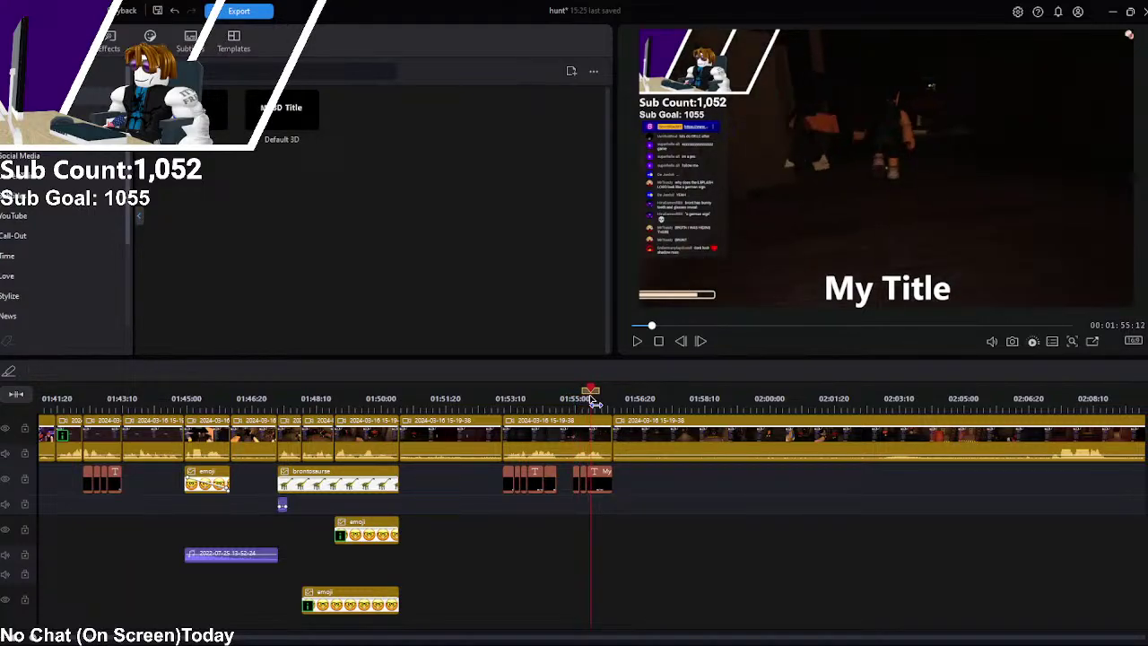
click(601, 480)
drag(590, 390, 609, 387)
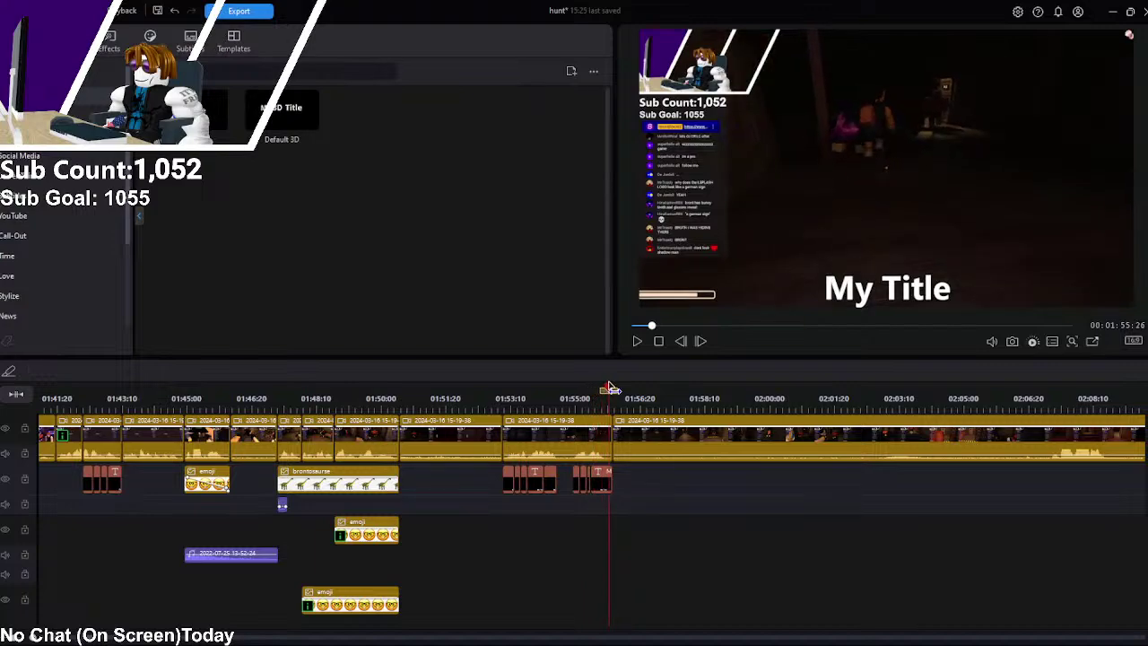
Step: Change the first two captions of the group near 01:53:10 to "Don't" and "Look", centring each horizontally in the frame
click(508, 481)
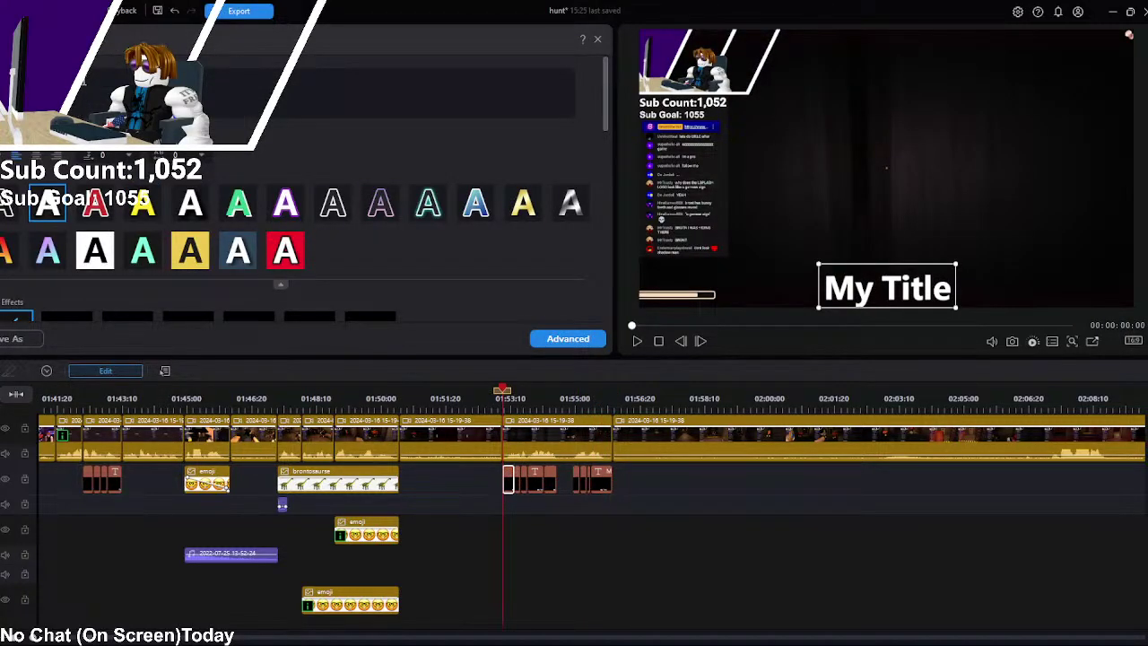
text(Don't)
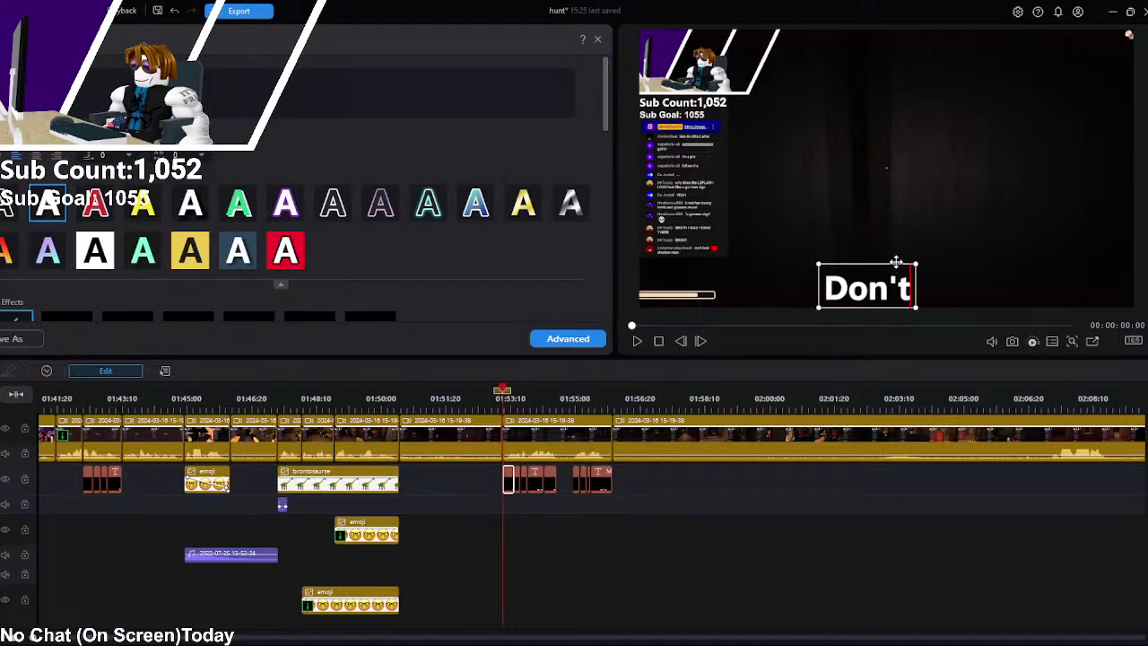
drag(896, 266, 917, 267)
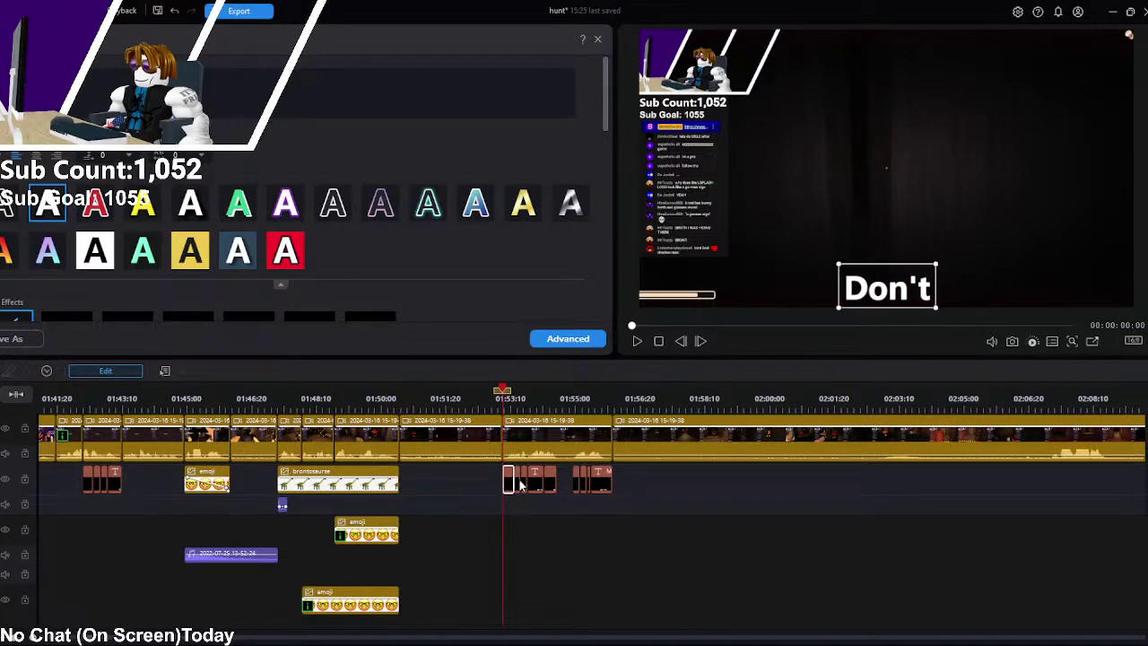
key(ctrl+z)
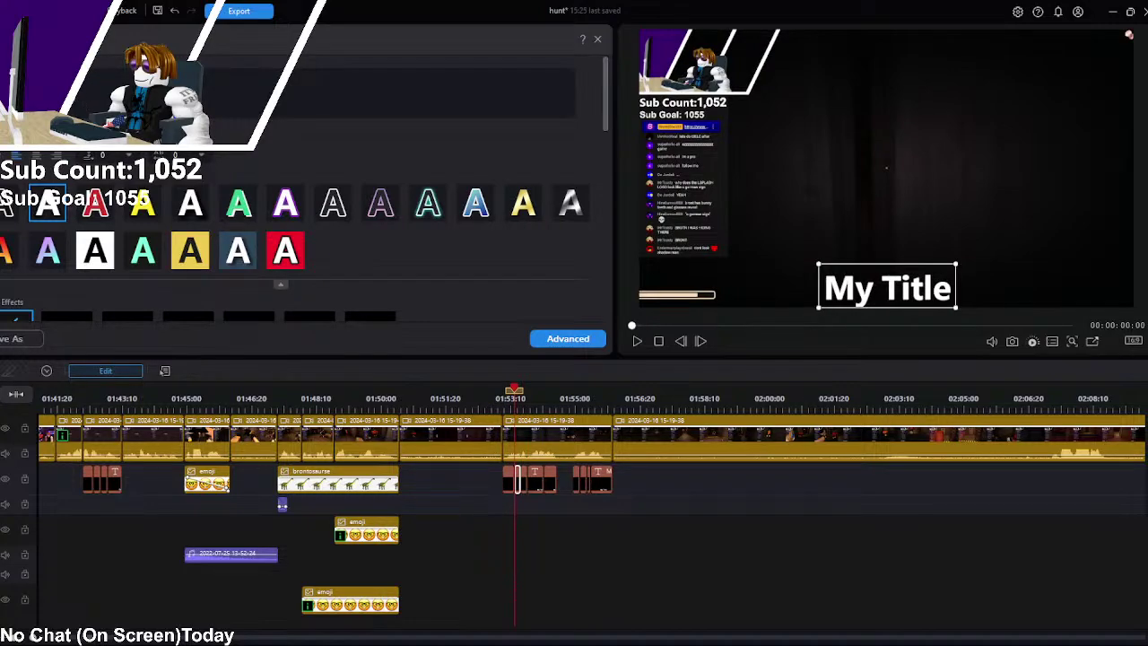
text(Look)
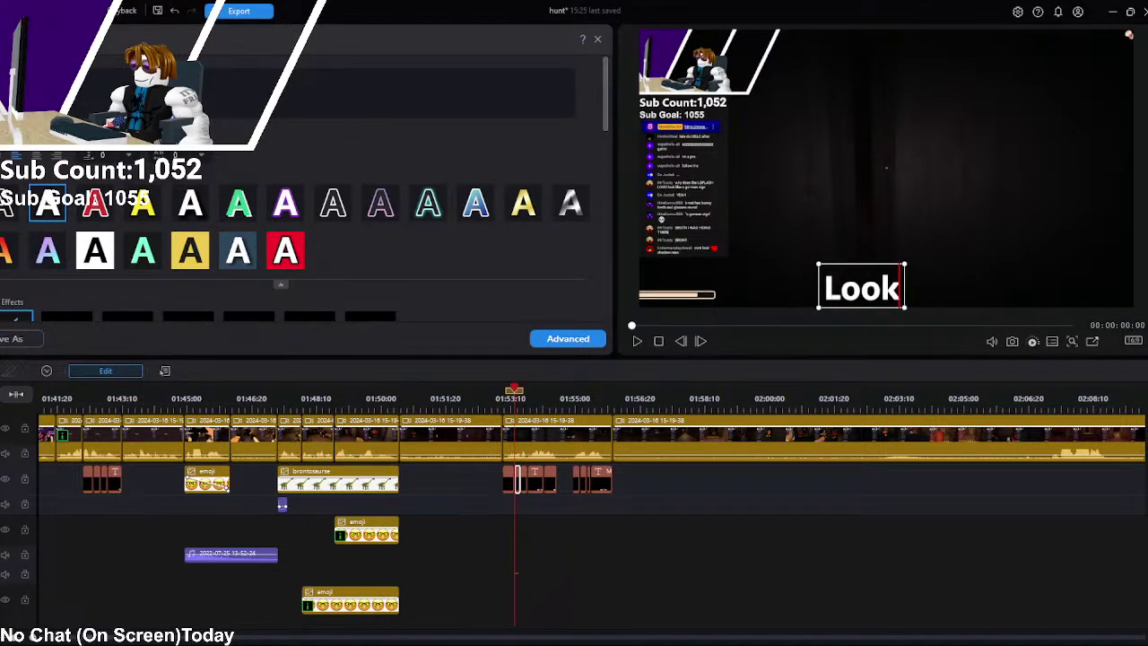
drag(893, 260, 920, 265)
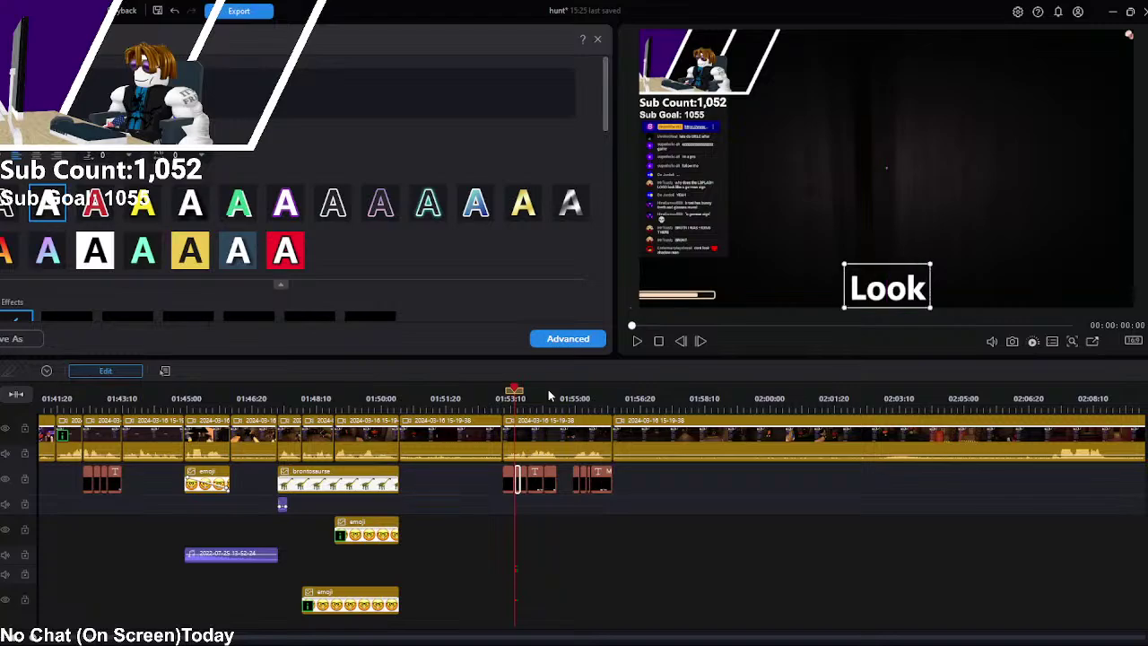
Step: Change the third caption of the group near 01:53:10 to "At" and centre it horizontally
click(522, 480)
text(At)
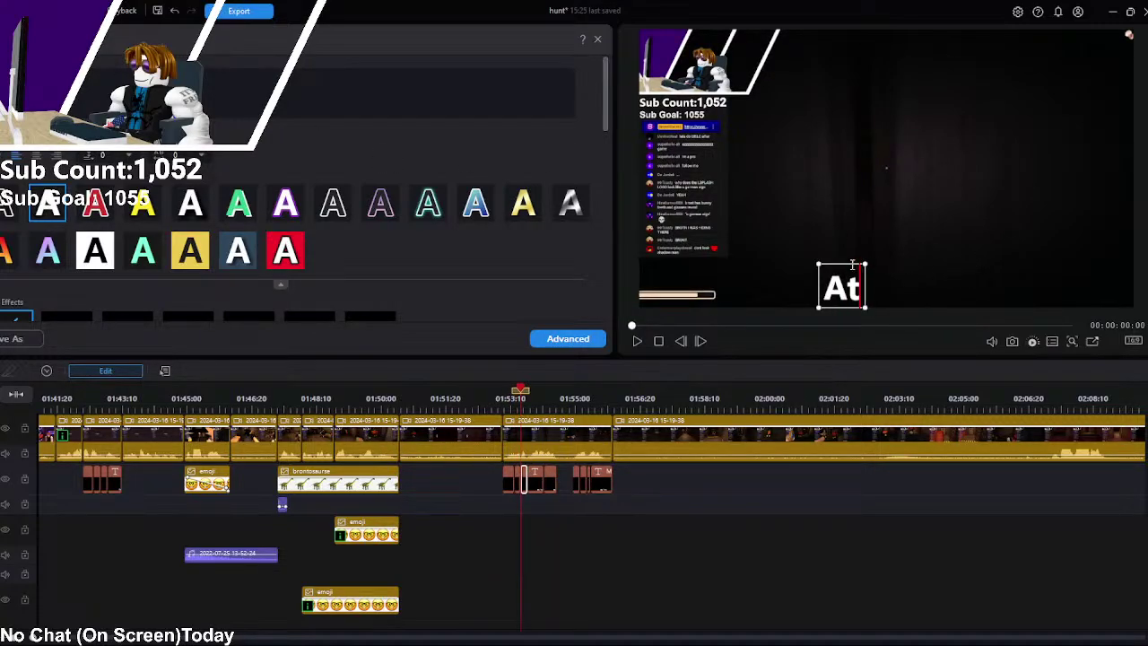
drag(857, 263, 901, 269)
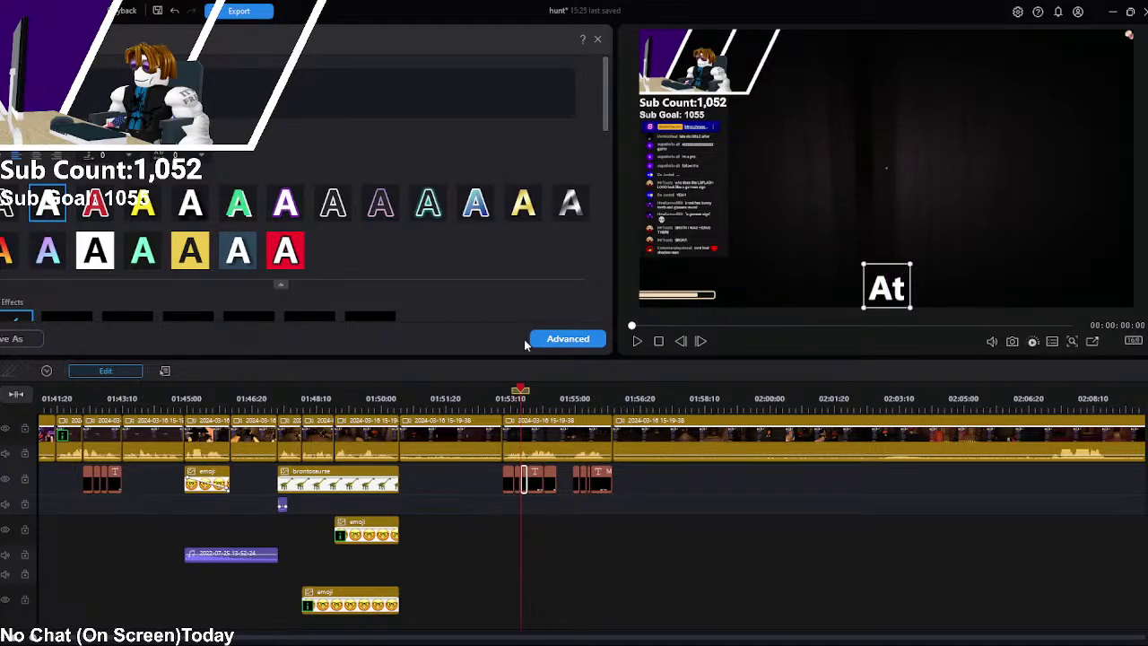
Step: Change the fourth caption of the group to "Shadow" and centre it at the bottom of the frame
click(537, 480)
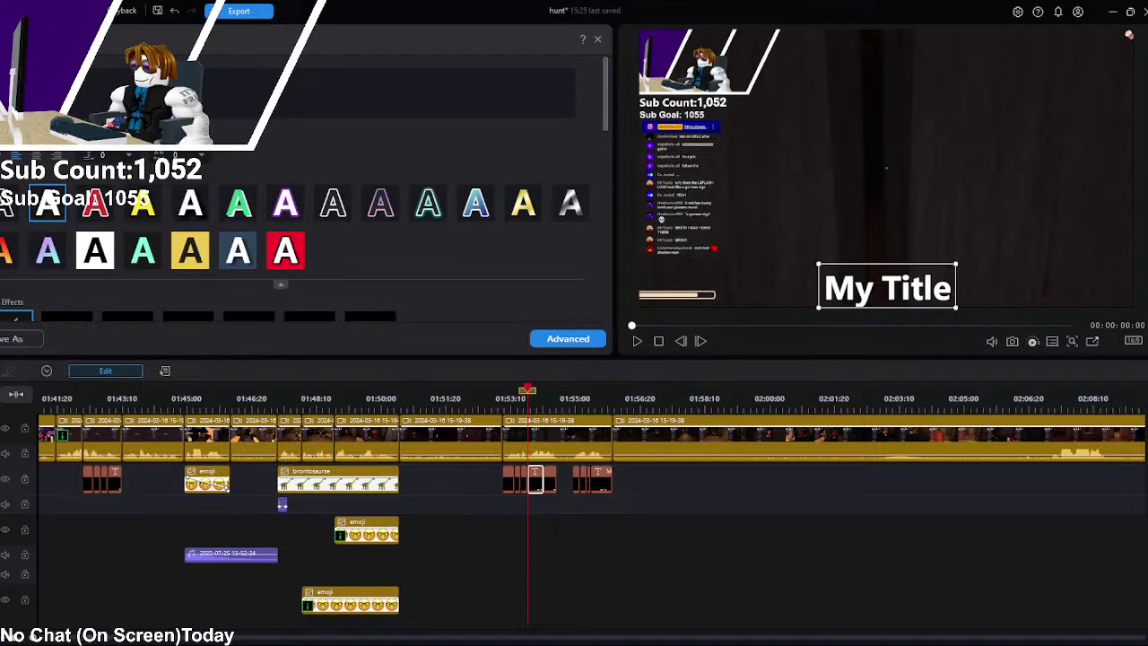
text(Shaw)
key(BackSpace)
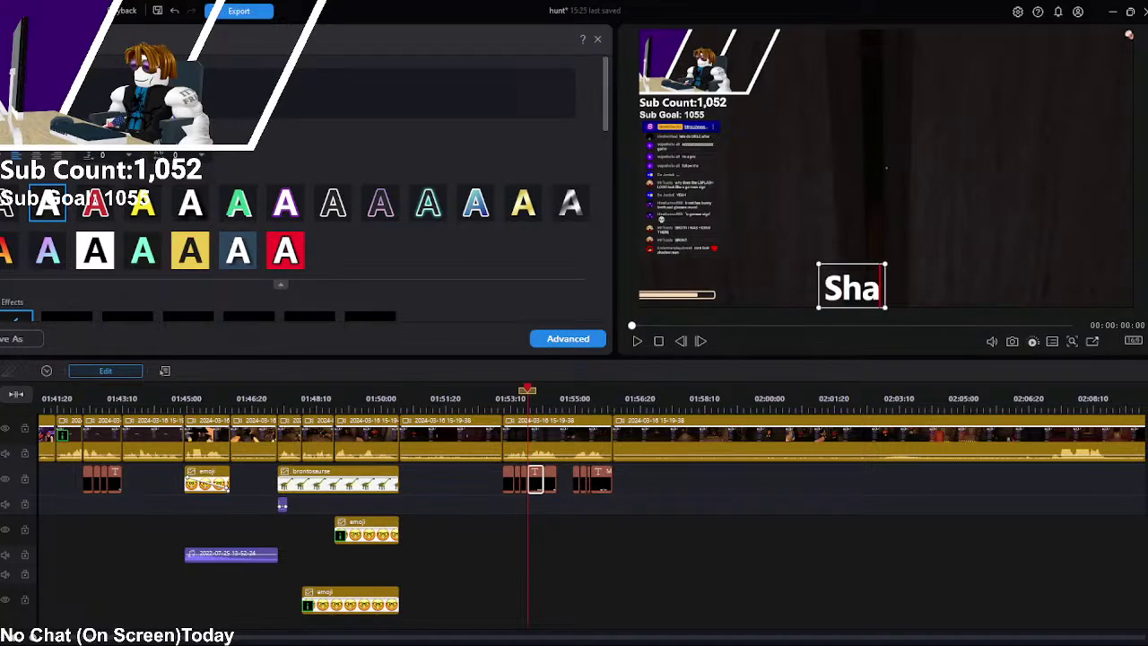
text(dow)
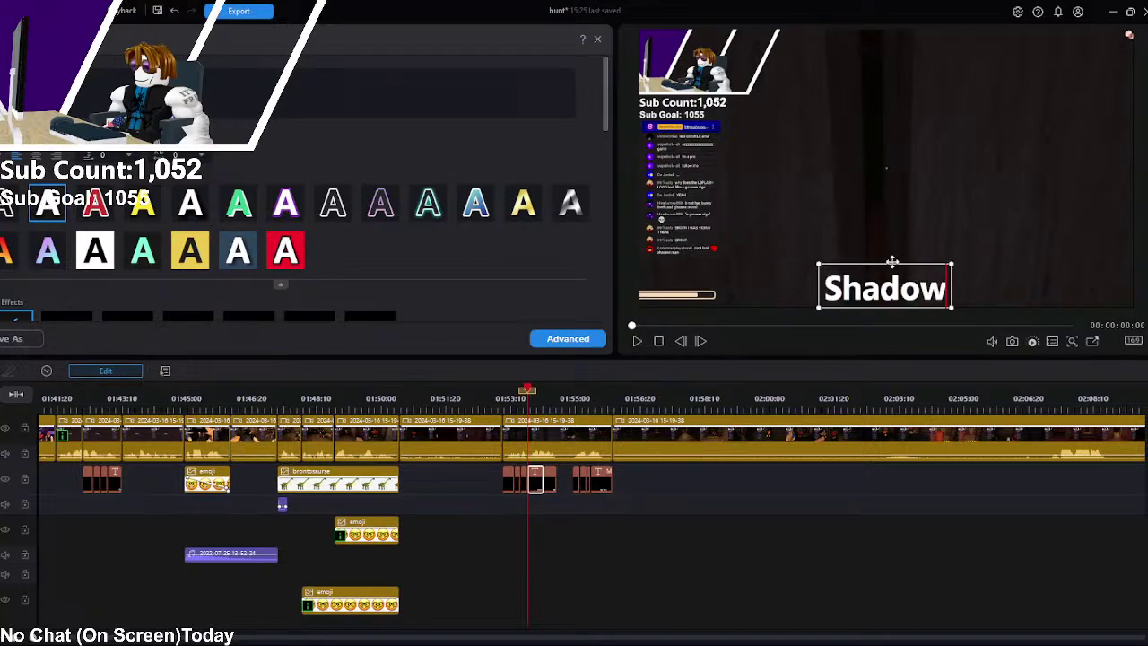
drag(902, 260, 899, 267)
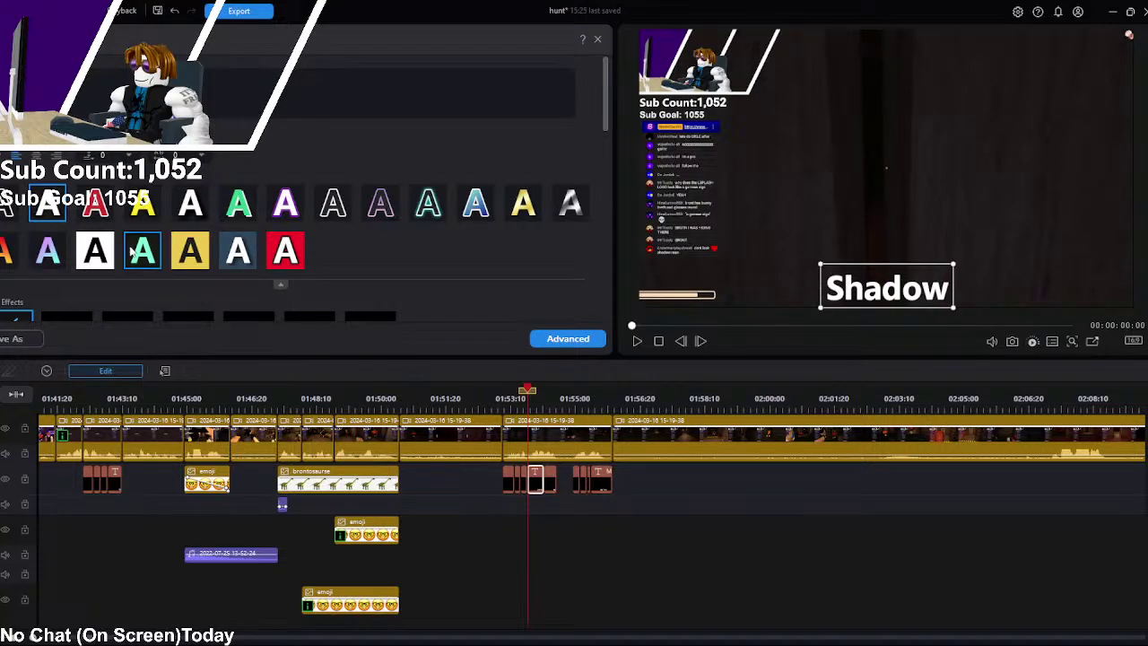
Step: Colour the "Shadow" caption purple and lower its font face opacity to 29%
scroll(78, 221, down, 1)
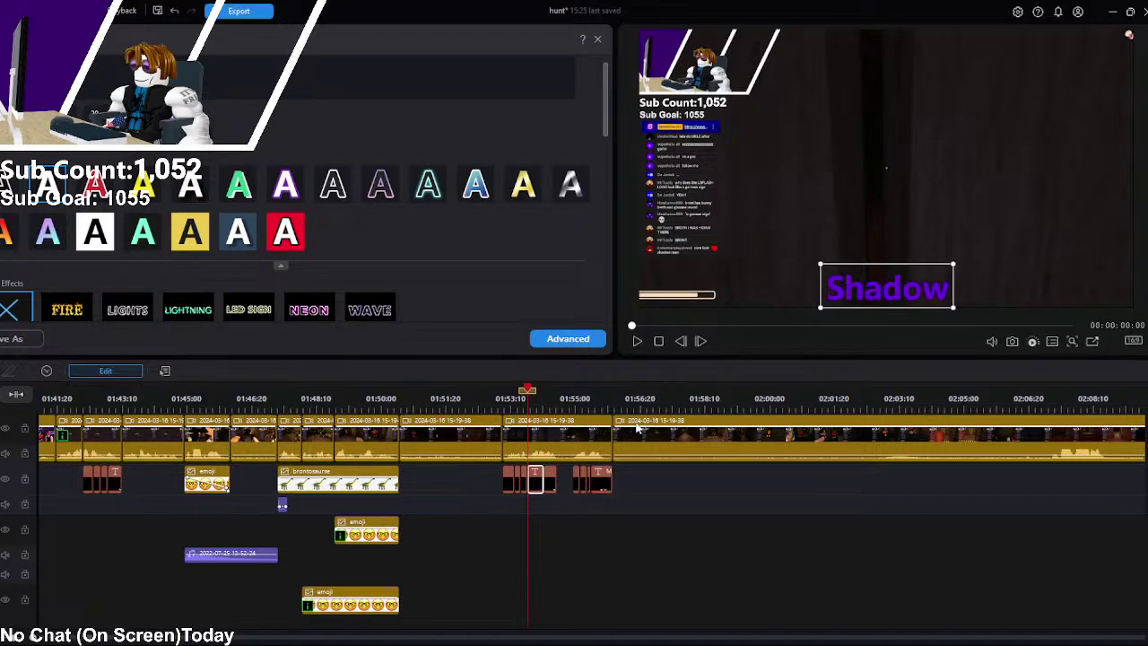
scroll(401, 235, down, 4)
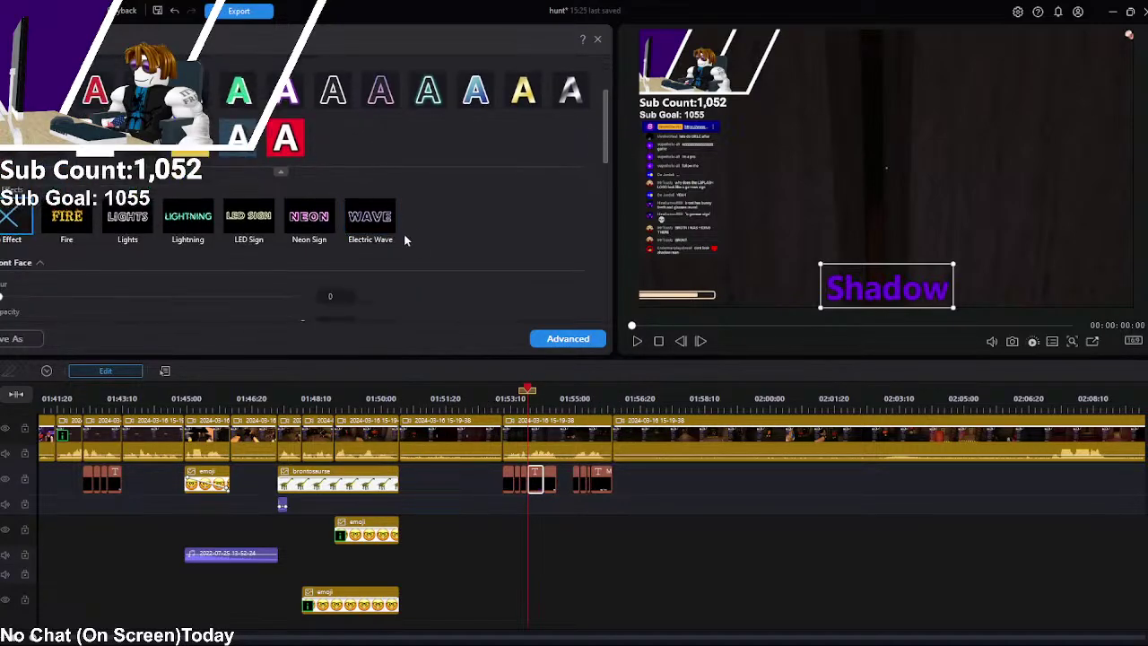
drag(302, 268, 84, 271)
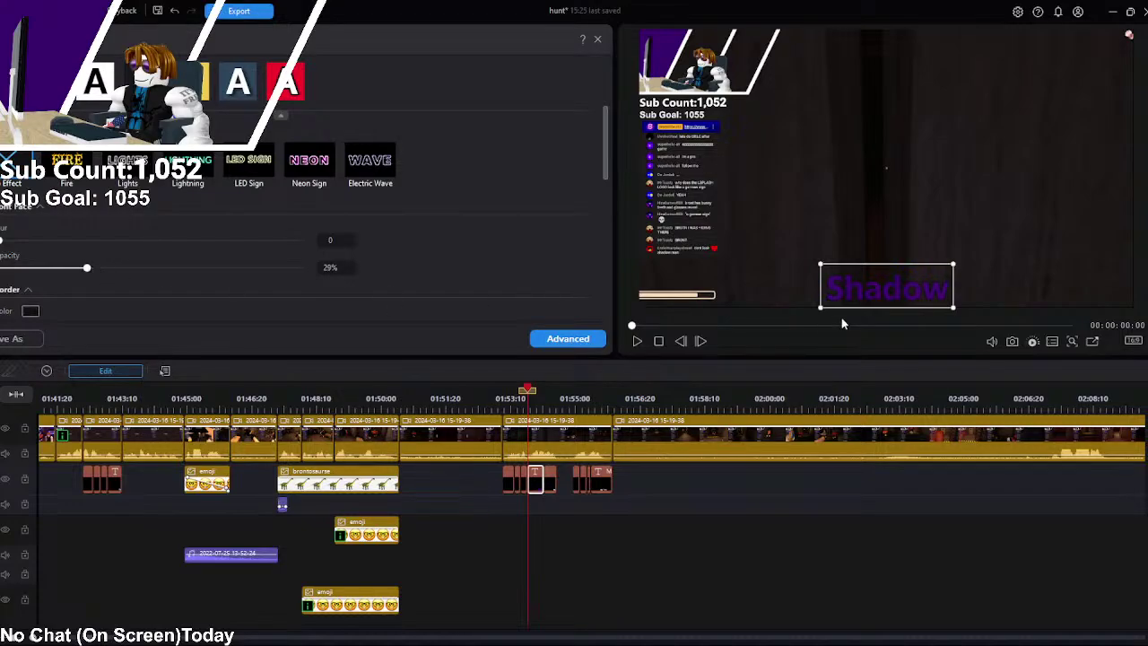
Step: Change the group's last caption to "Man" in purple, with font face opacity at 35%, and centre it horizontally
click(550, 482)
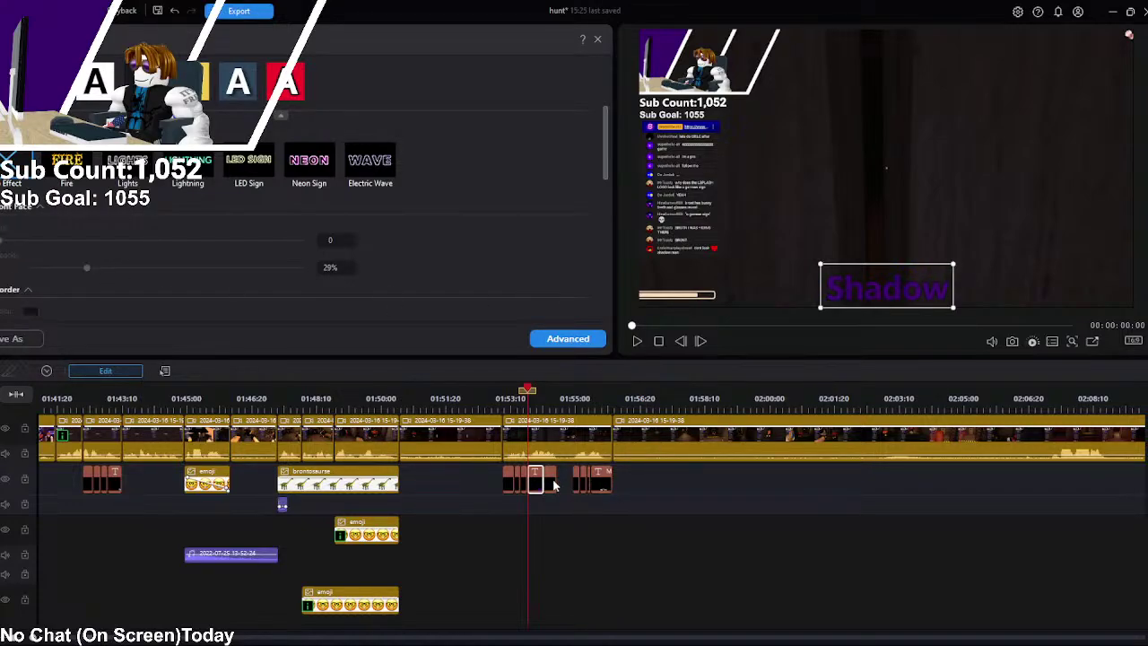
scroll(296, 198, up, 3)
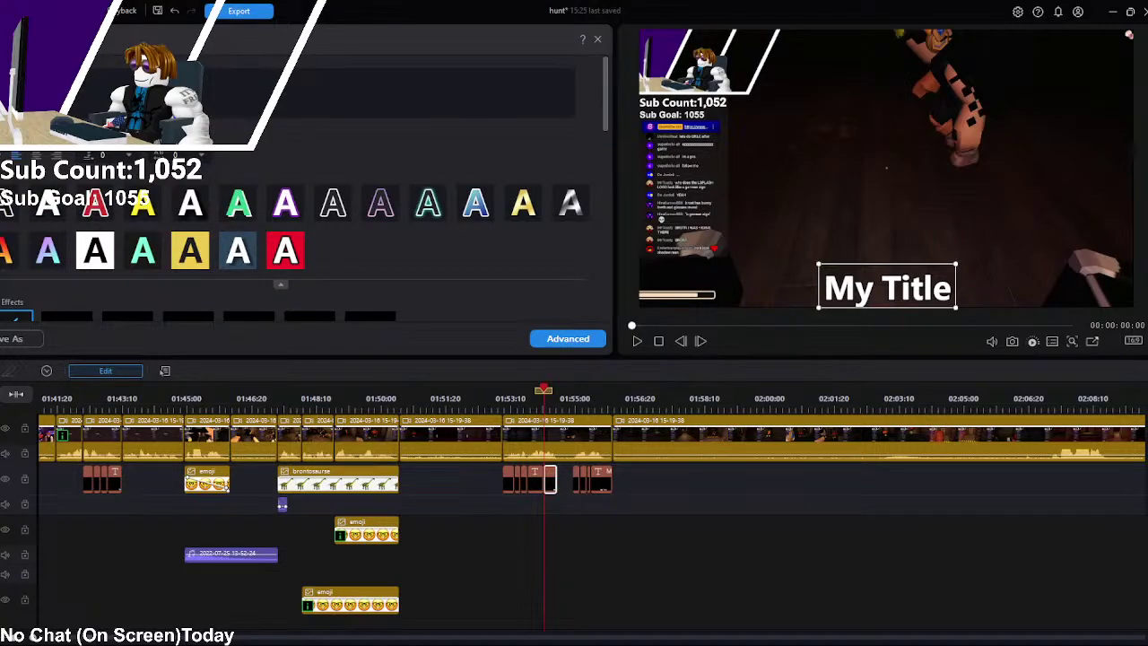
text(Man)
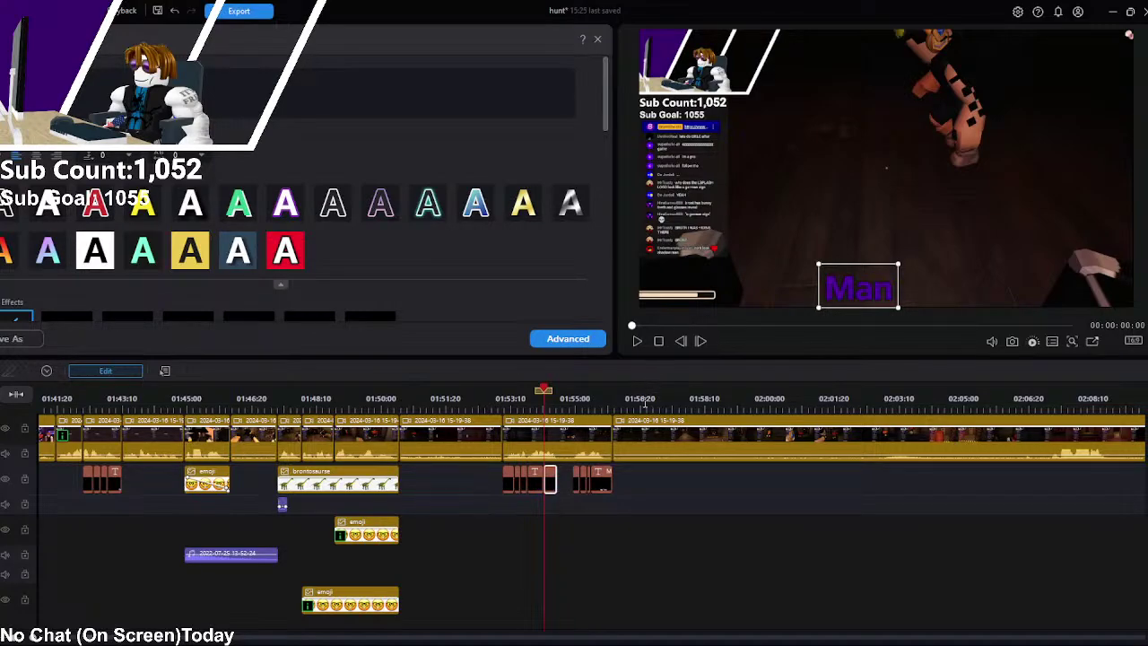
scroll(94, 289, down, 3)
drag(312, 288, 87, 290)
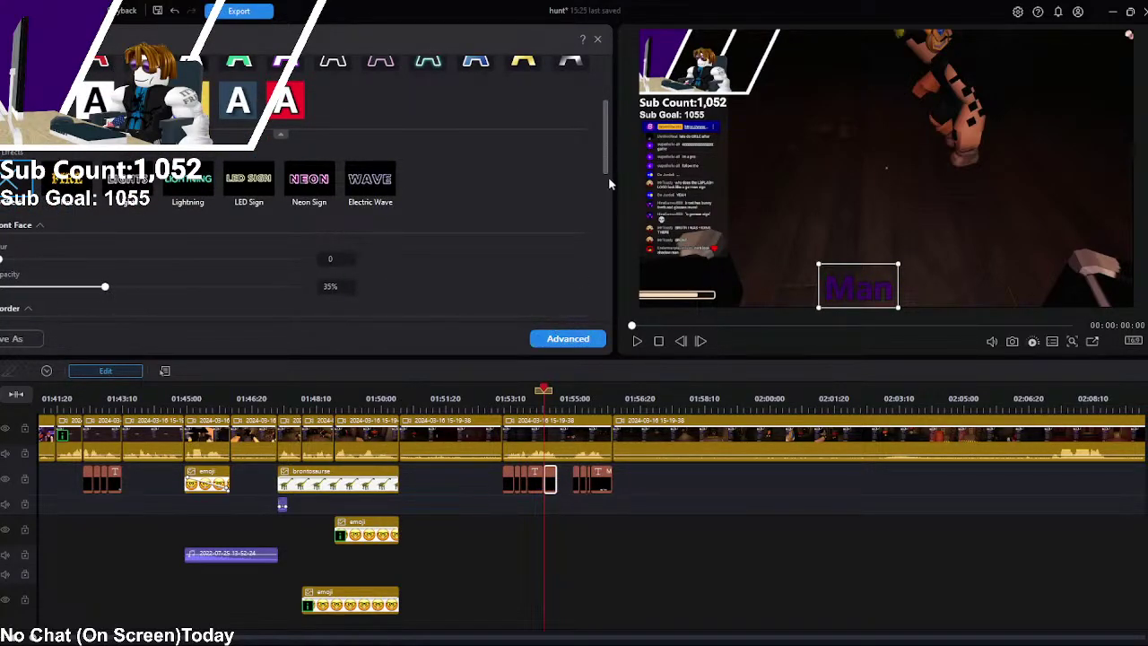
mouse_move(870, 260)
mouse_down()
mouse_move(897, 263)
mouse_move(888, 259)
mouse_up()
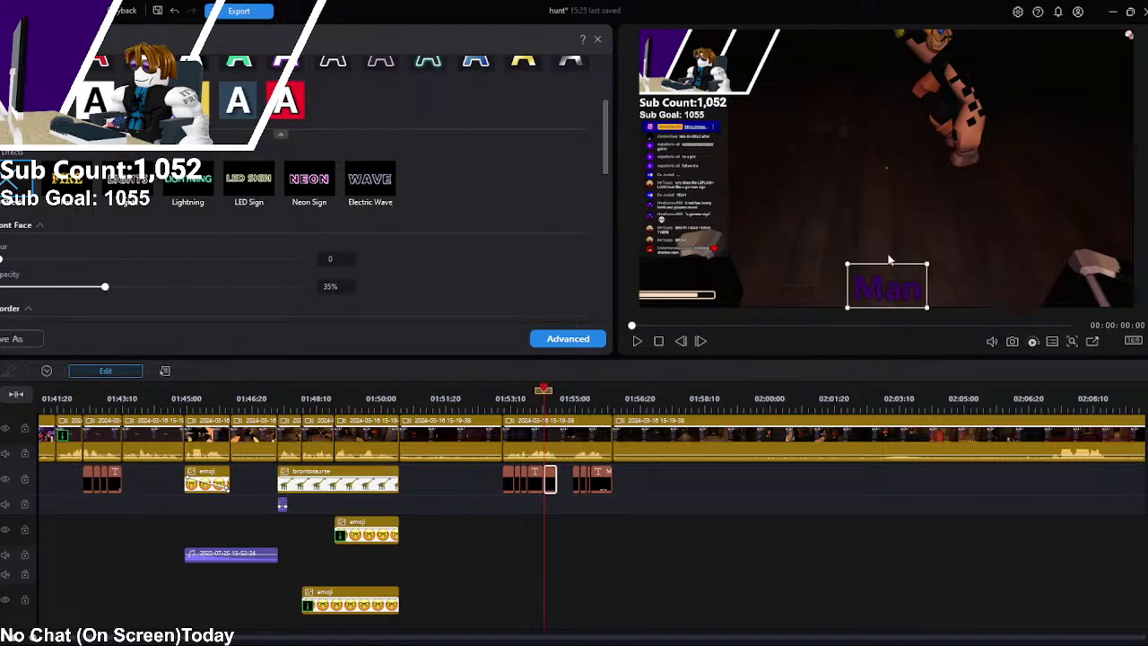
click(598, 40)
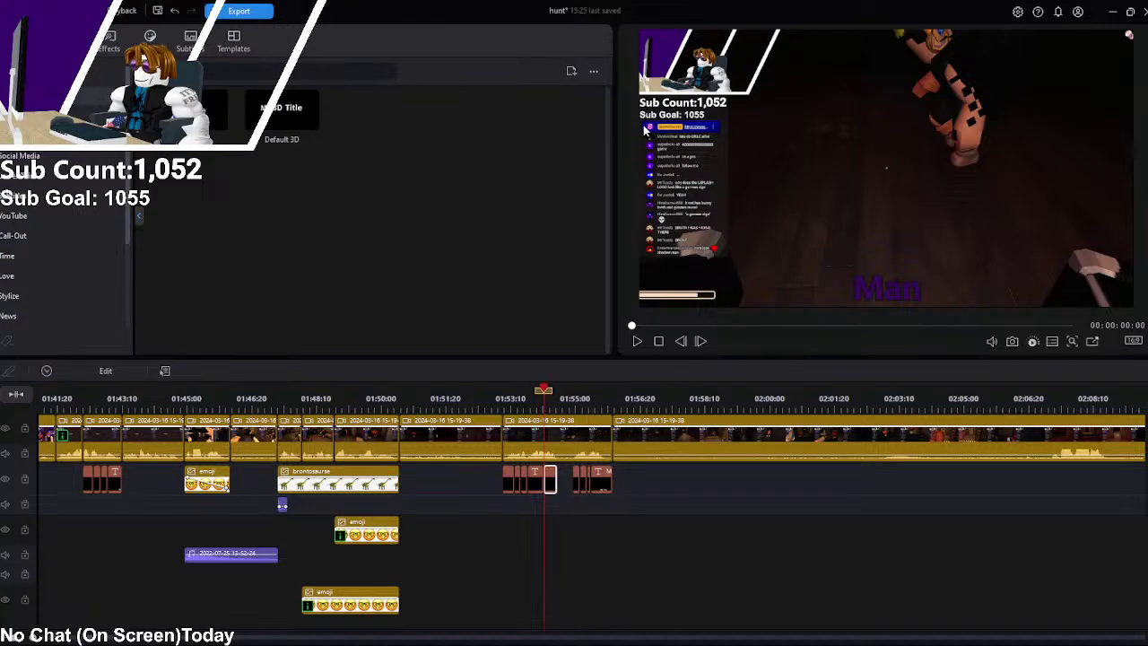
Step: Play back the footage from just before 01:53:10 to check the timing of the new captions
click(486, 392)
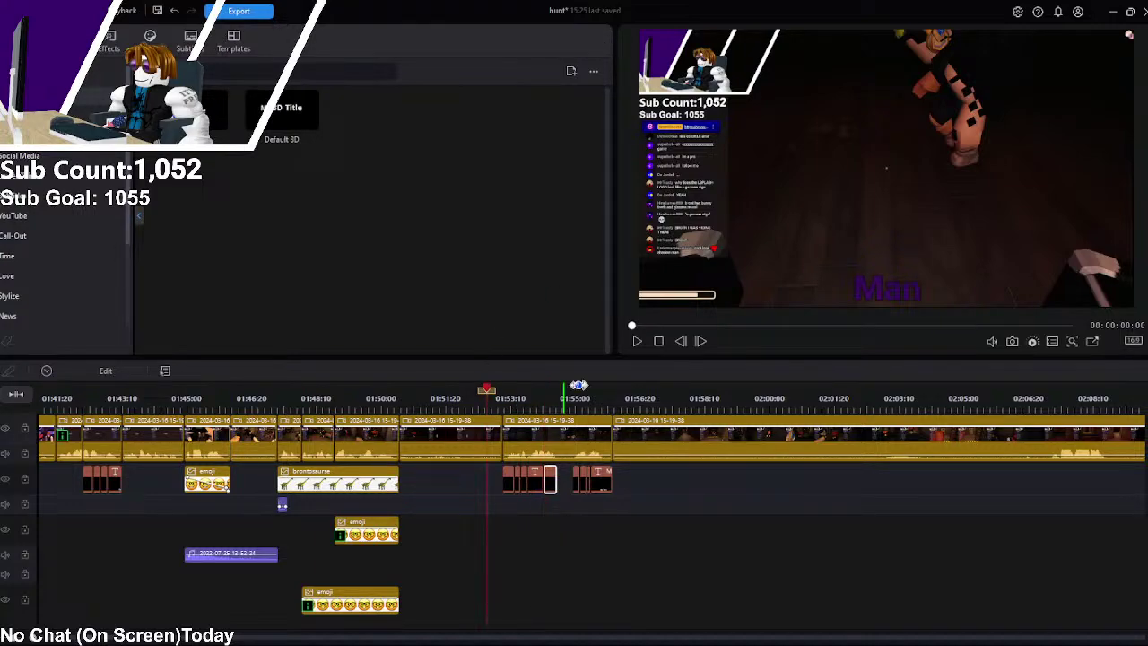
click(638, 342)
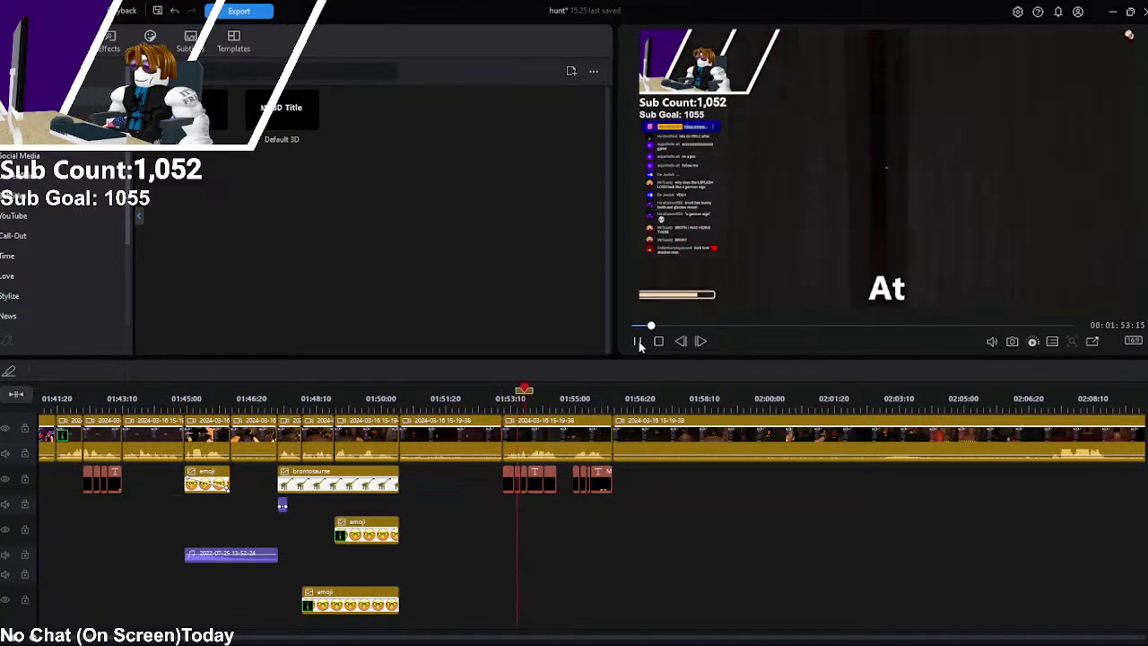
click(638, 341)
Step: Change the text of the first caption in the group starting near 01:55:00 to "Where"
click(575, 479)
scroll(304, 189, up, 2)
text(W)
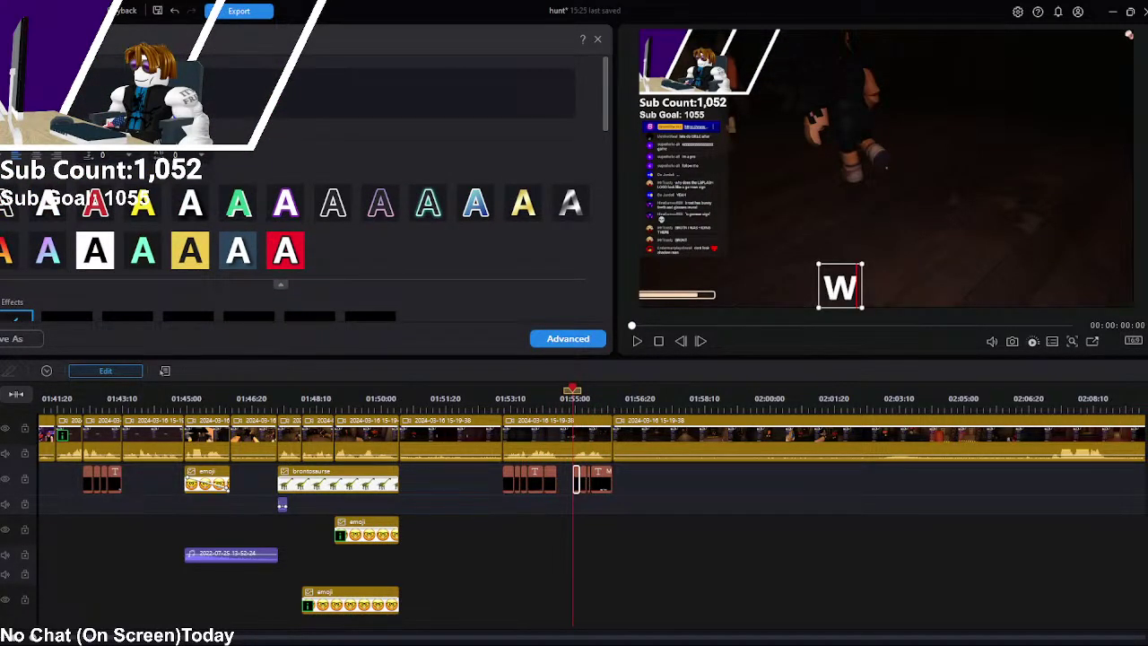
text(here)
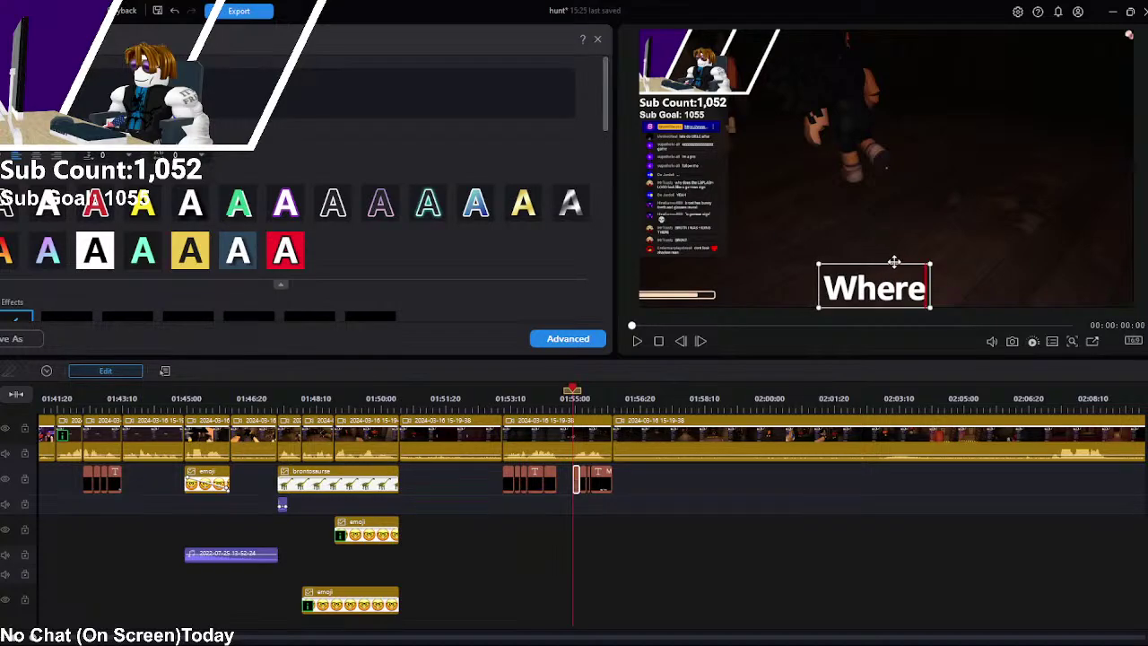
Step: Change the next two captions after "Where" to "Is" and "He", centring "Is" horizontally
click(589, 459)
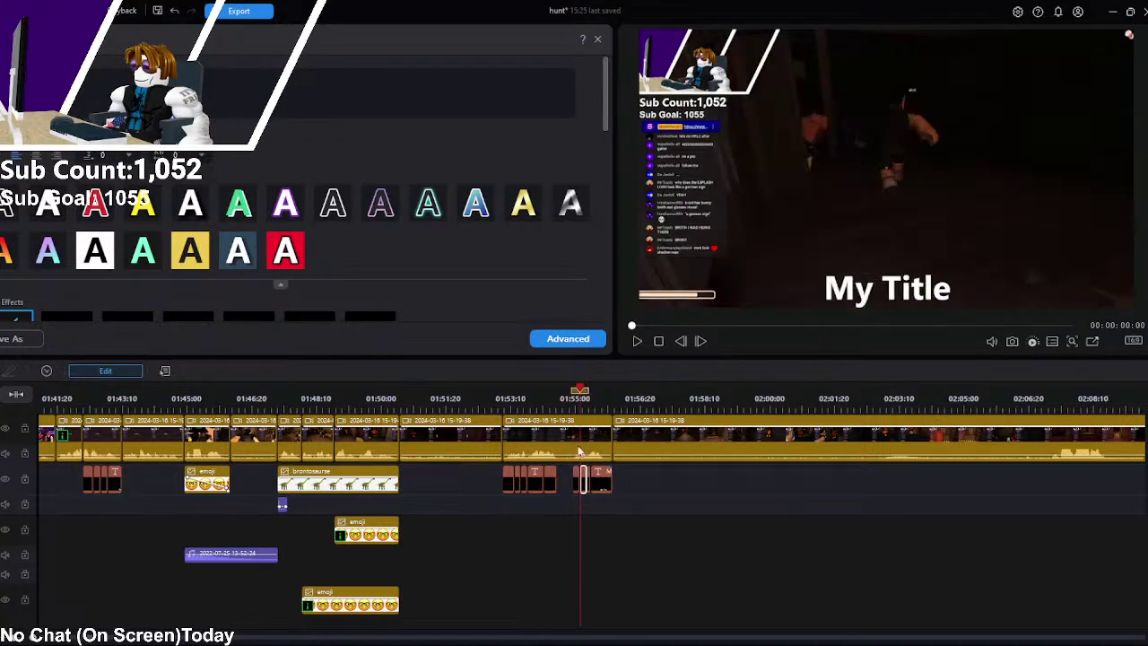
text(Is)
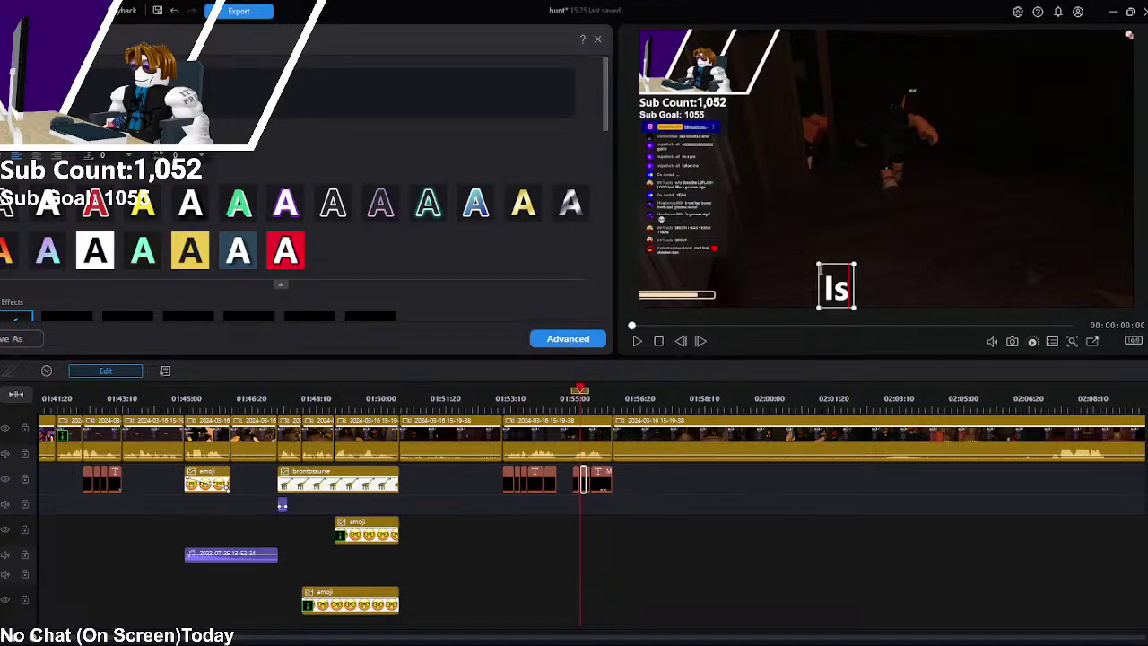
drag(823, 269, 874, 268)
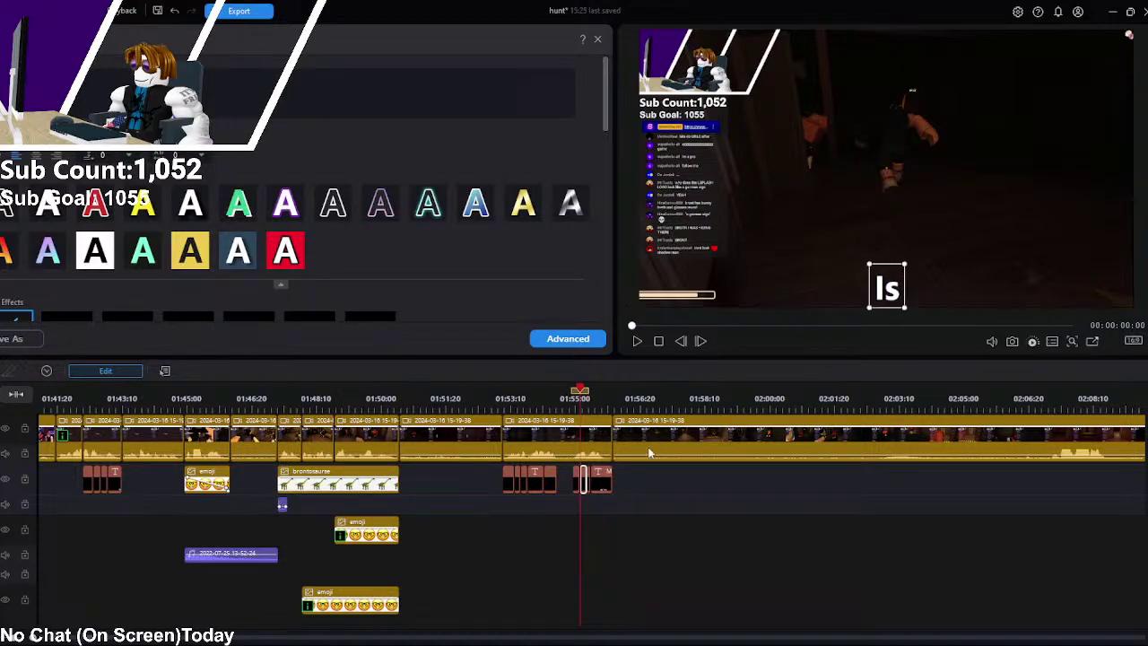
click(590, 484)
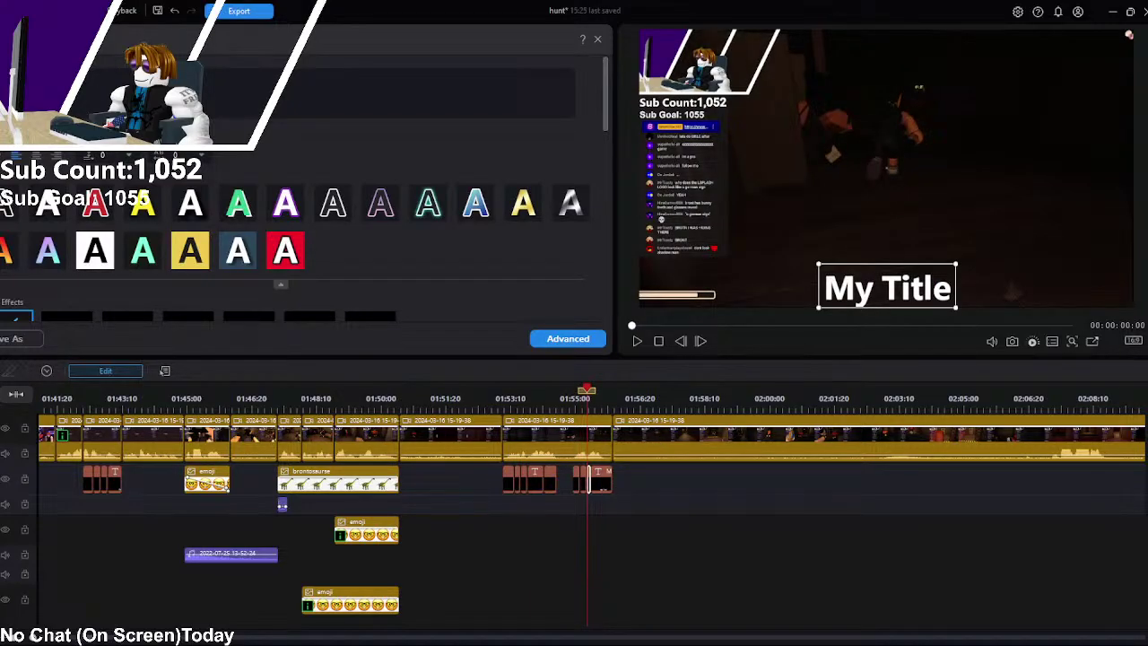
text(He)
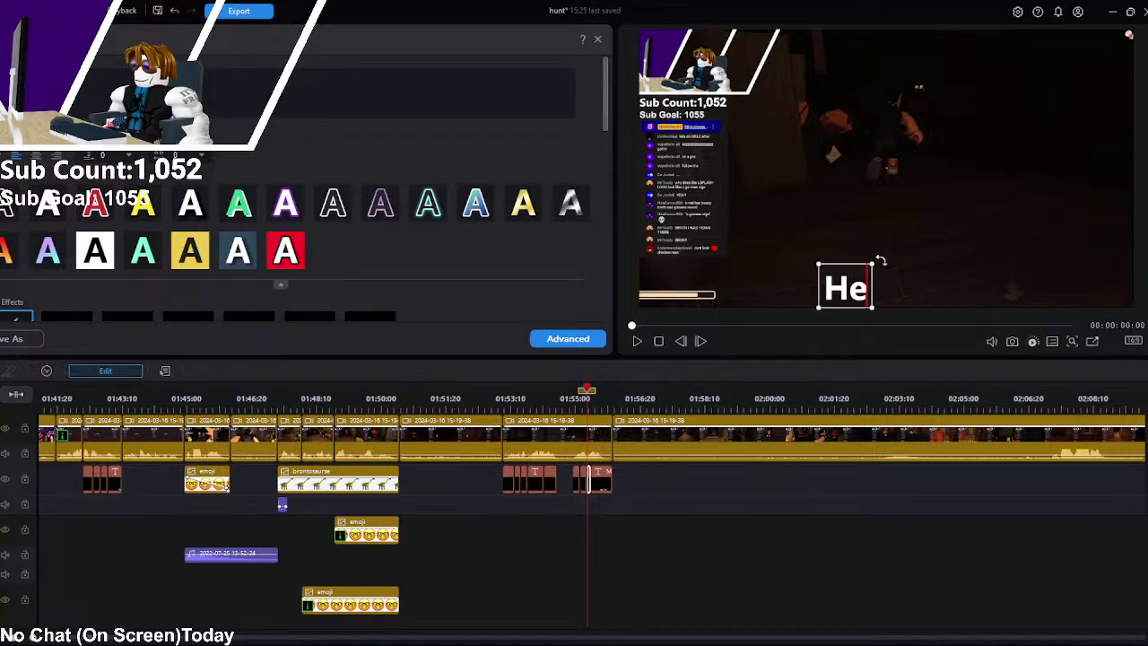
Step: Change the text of the last title clip to "At??" and move it to the horizontal centre of the frame
click(599, 484)
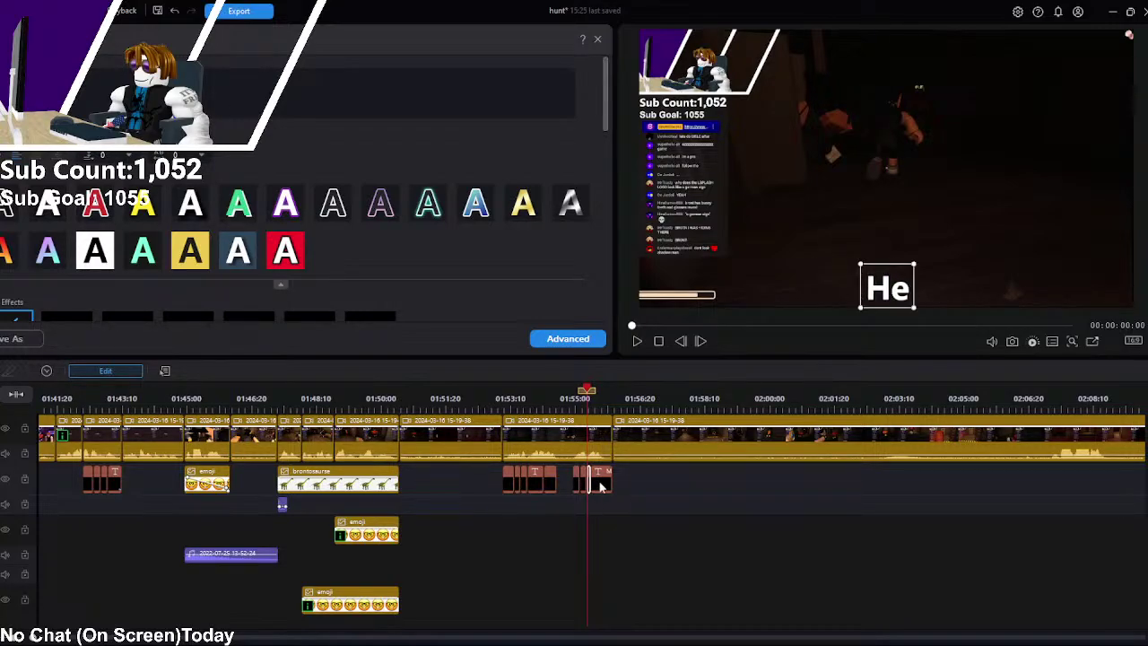
text(At)
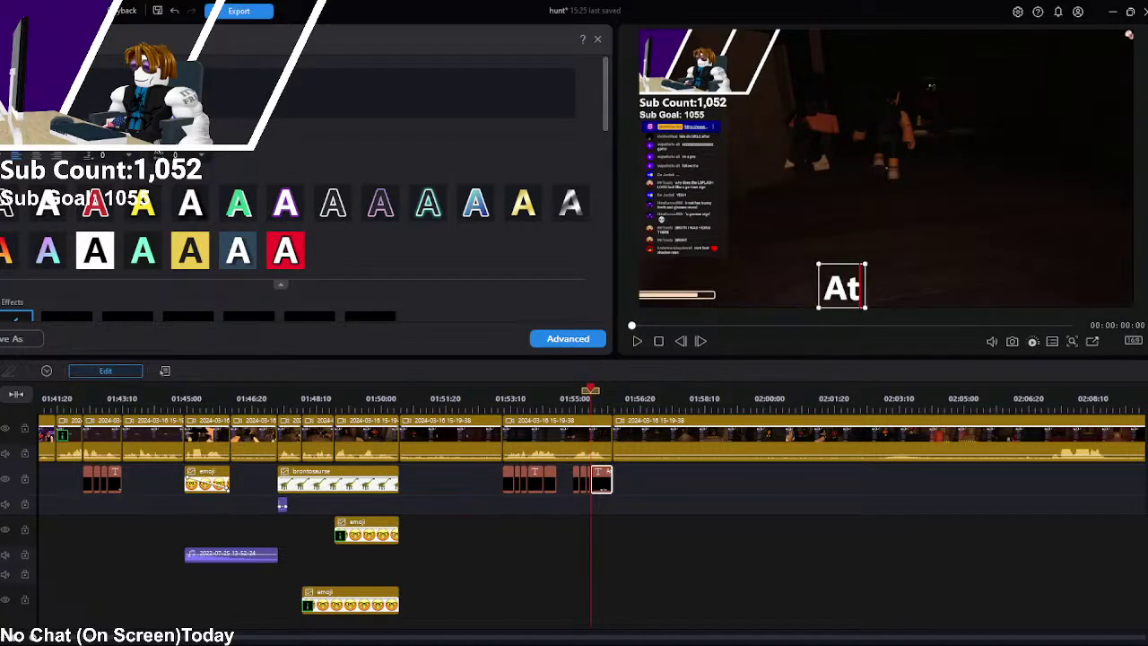
text(??)
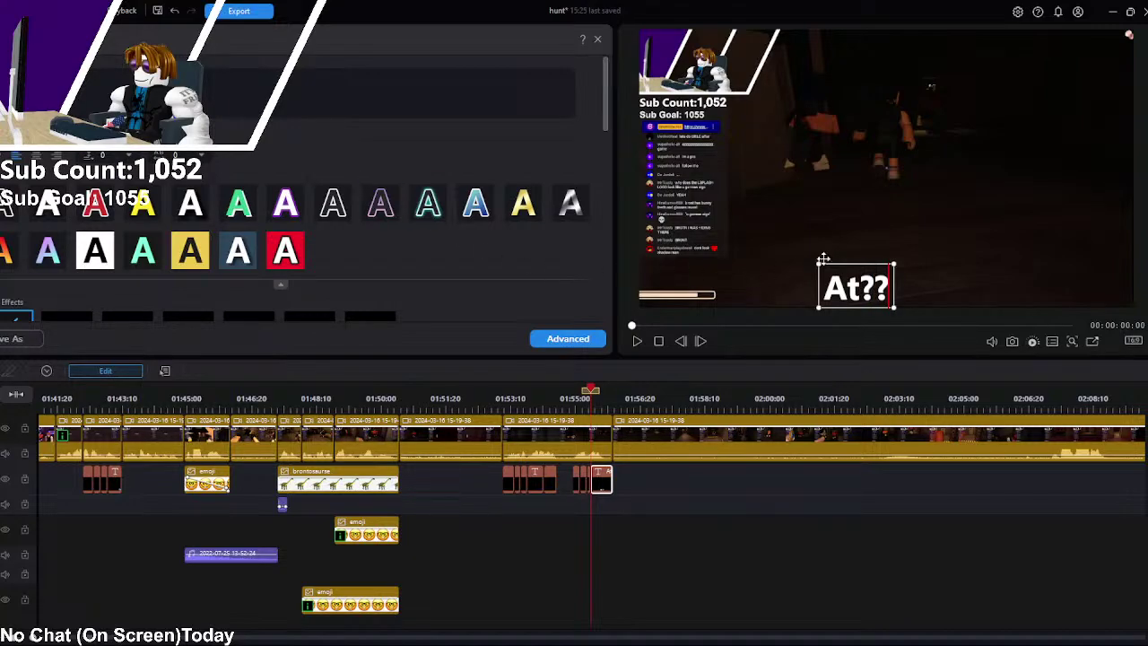
drag(830, 262, 866, 269)
Step: Play back the timeline section with the new word-by-word titles to check their timing
click(477, 396)
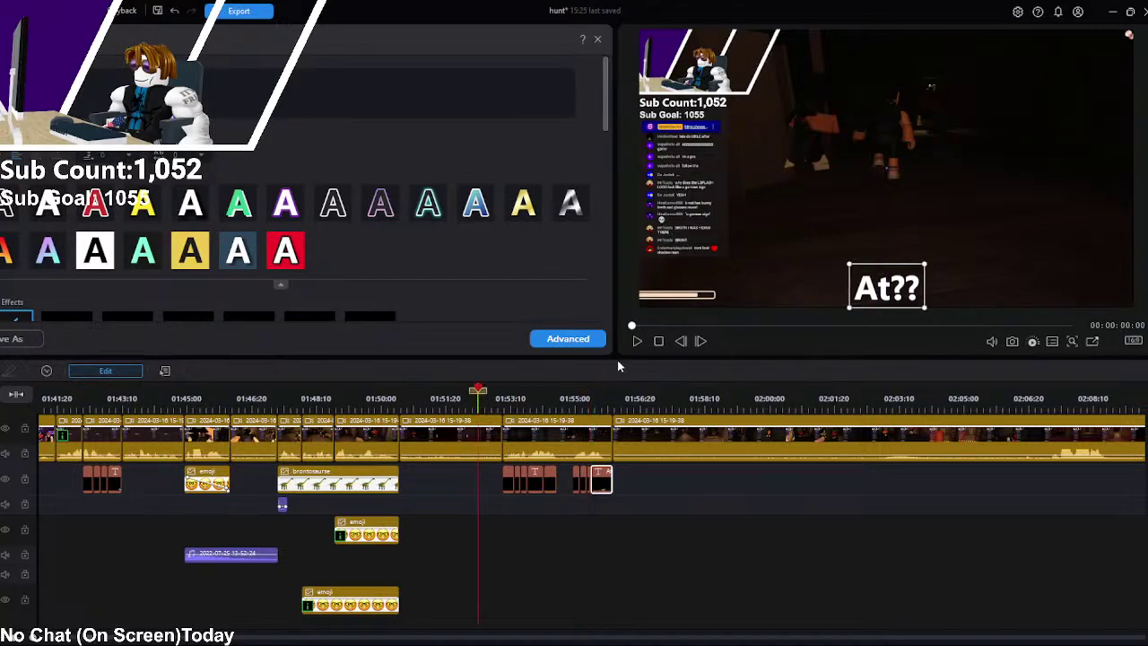
click(639, 341)
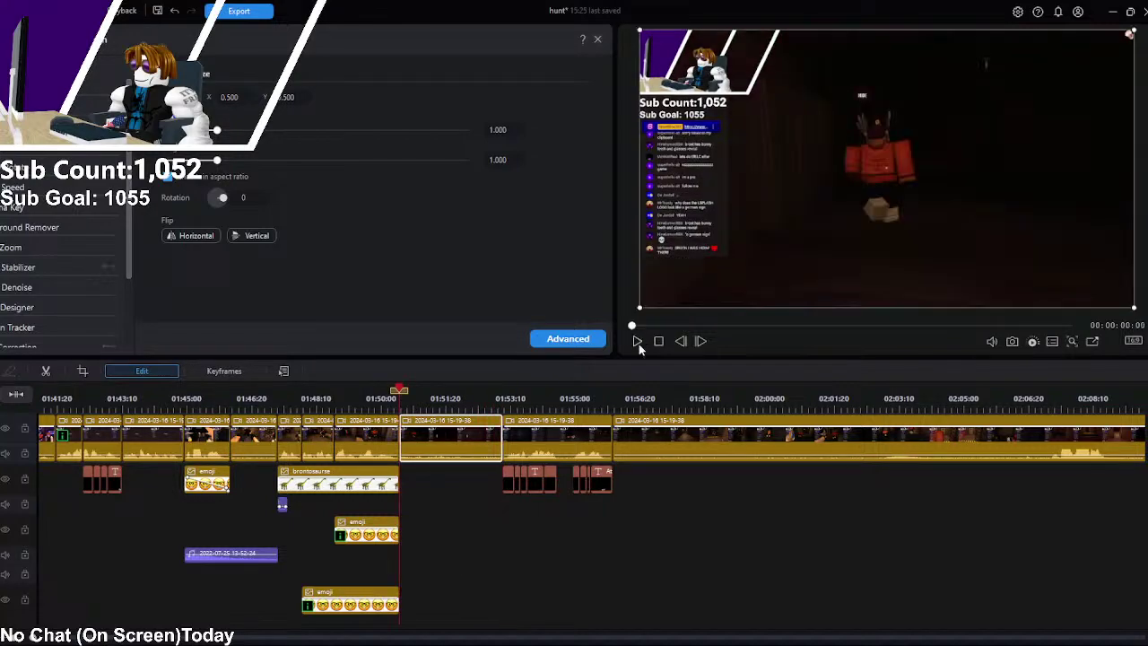
click(715, 510)
click(636, 342)
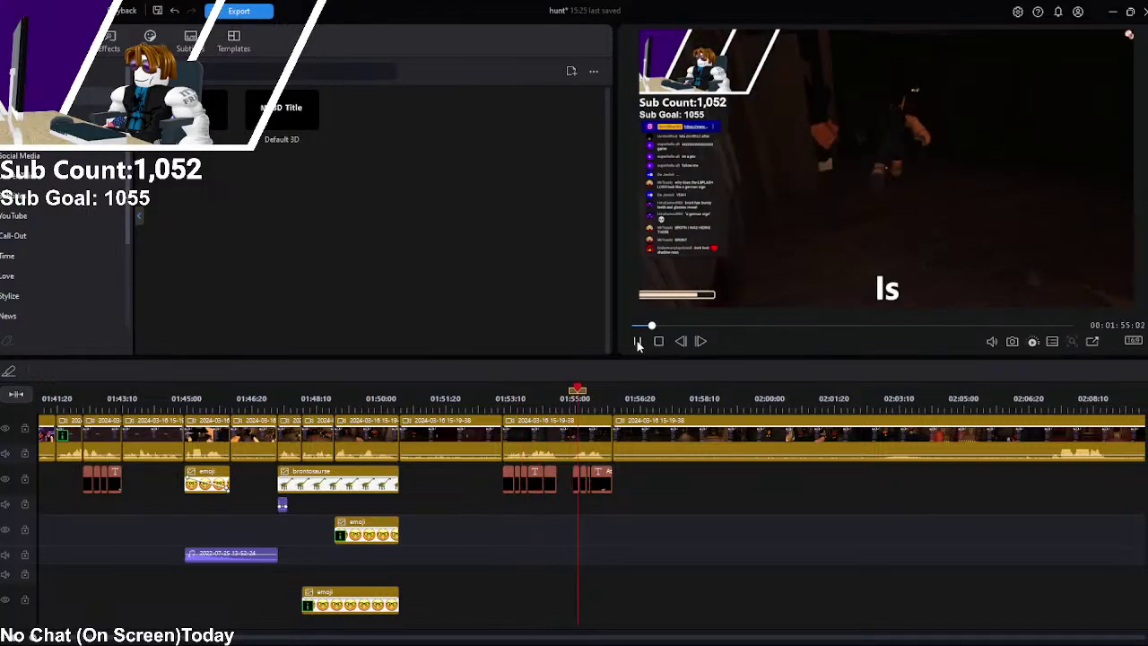
click(636, 342)
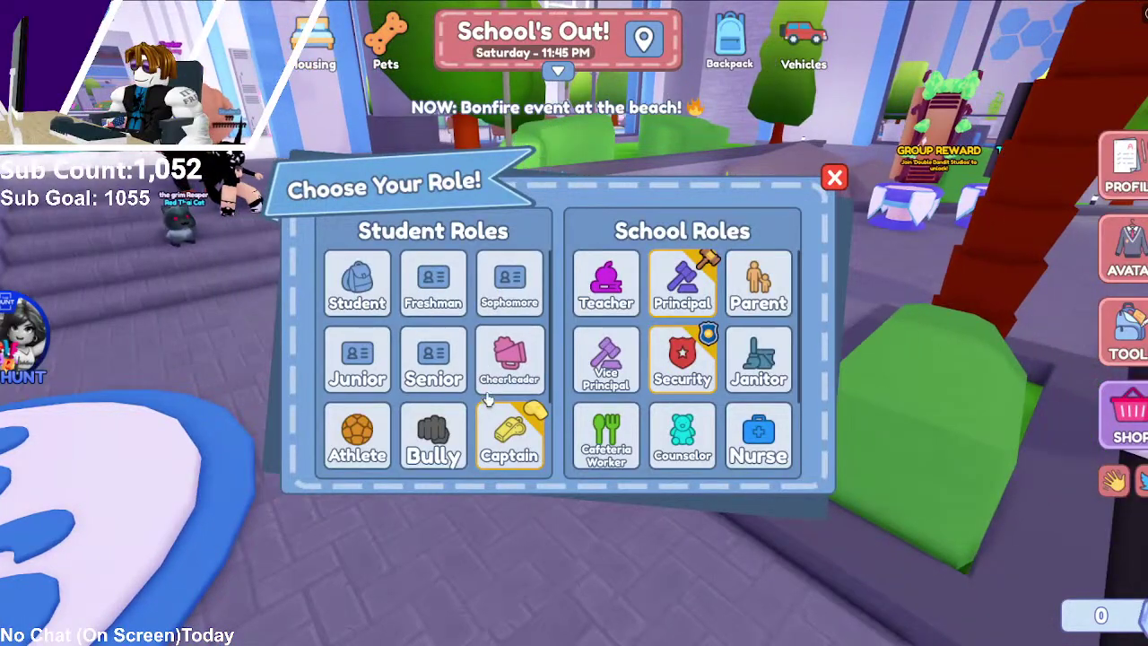
Step: In the Roblox school game, choose the Bully student role and claim the Day 1 login reward
scroll(434, 389, down, 2)
click(433, 340)
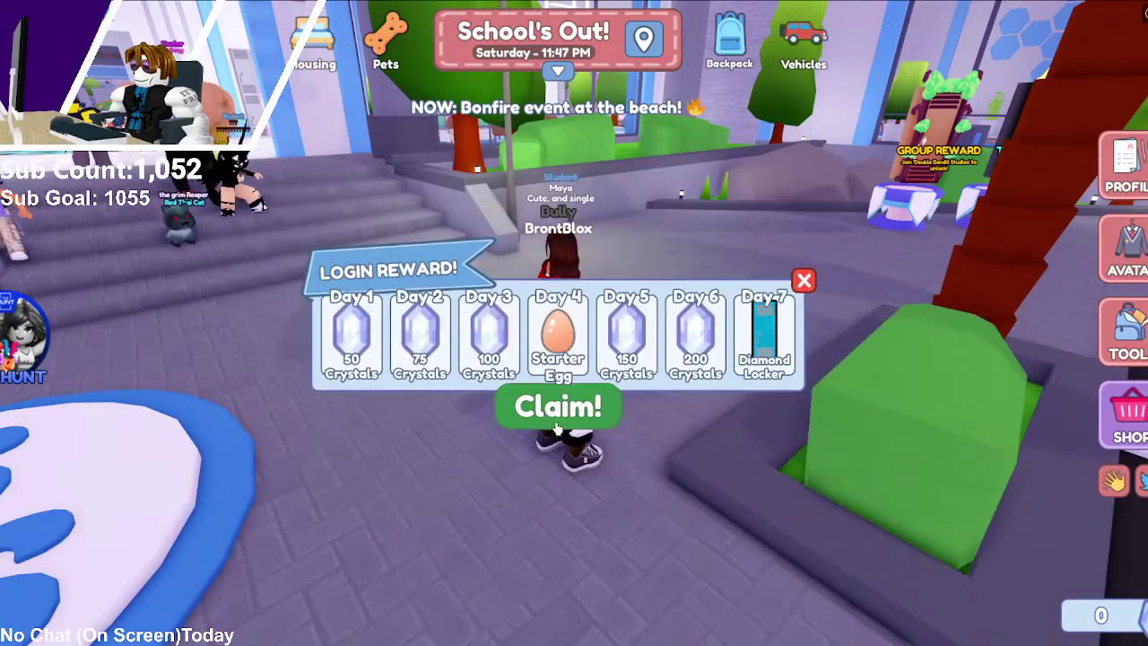
click(557, 406)
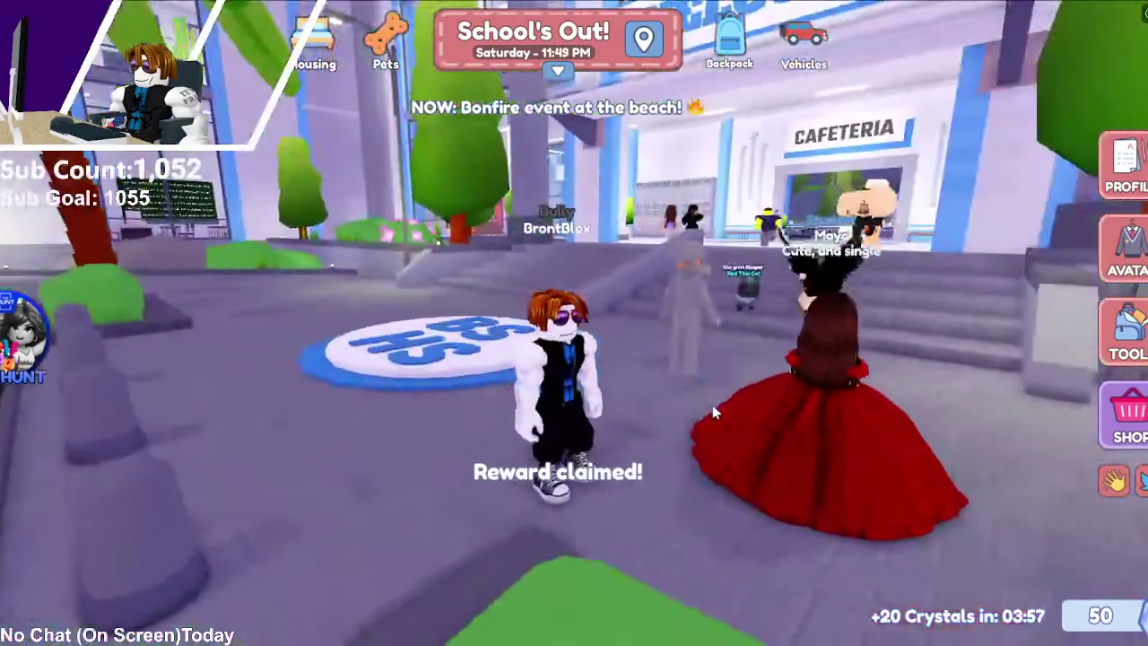
Step: Walk the character up the front steps into the school hall, towards the cafeteria
key(Right)
key(w)
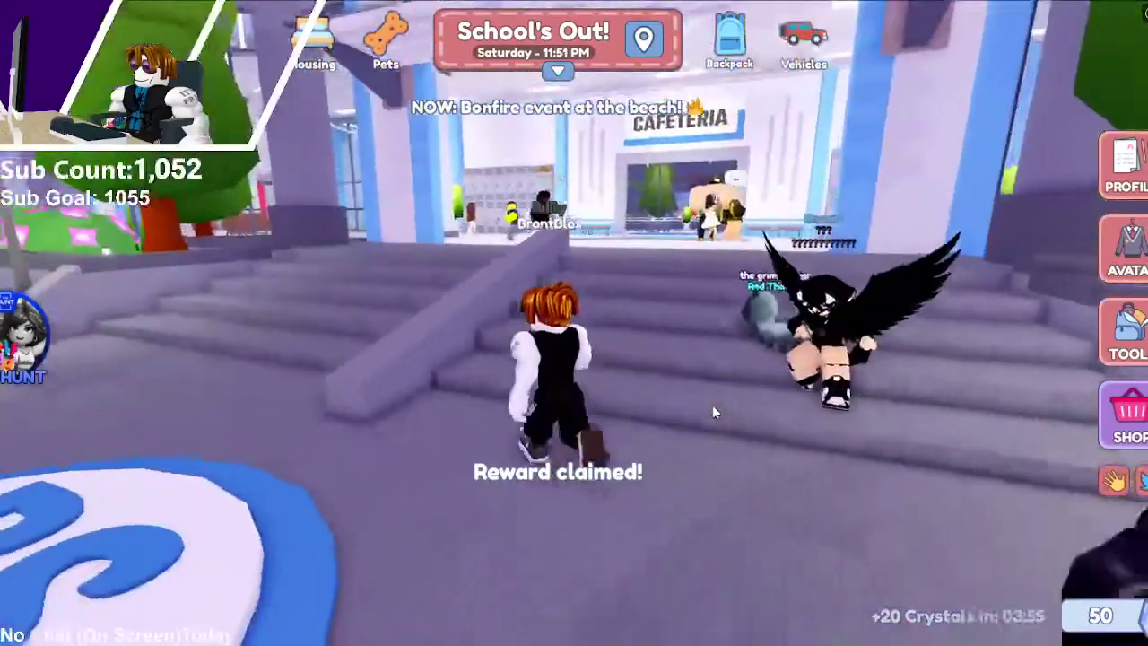
key(w)
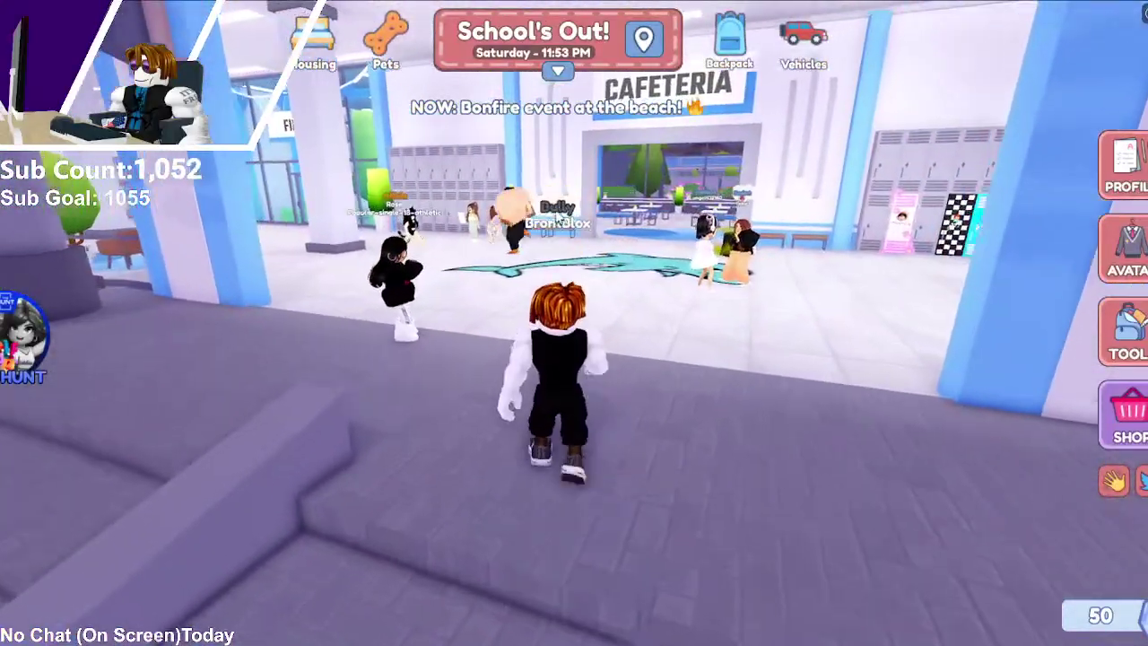
key(w)
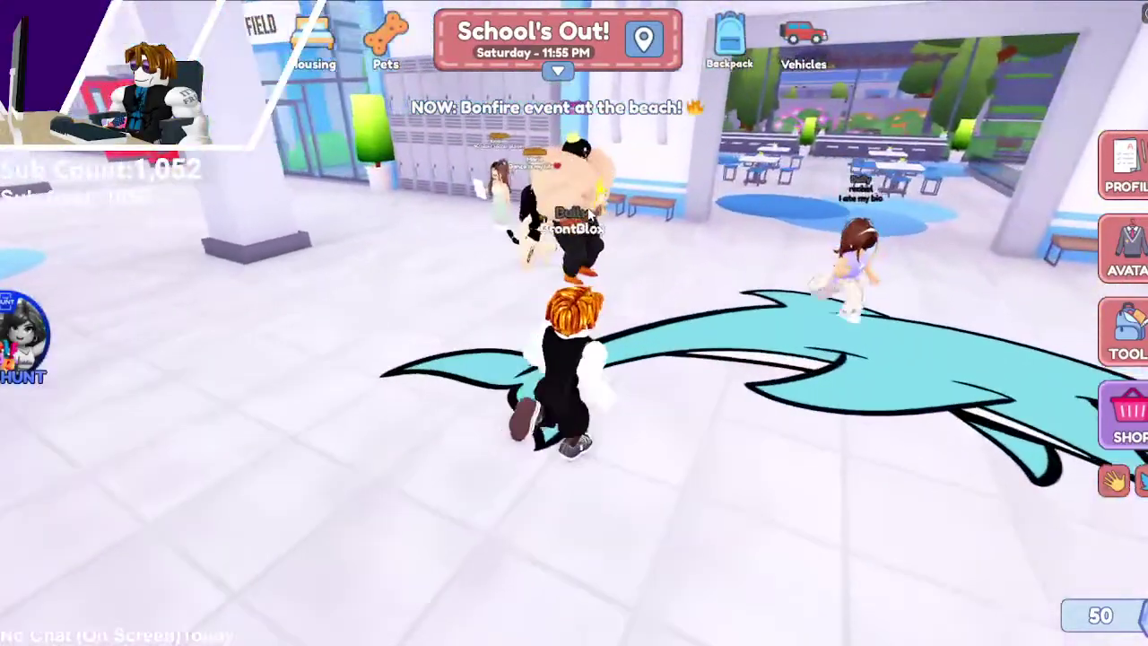
key(s)
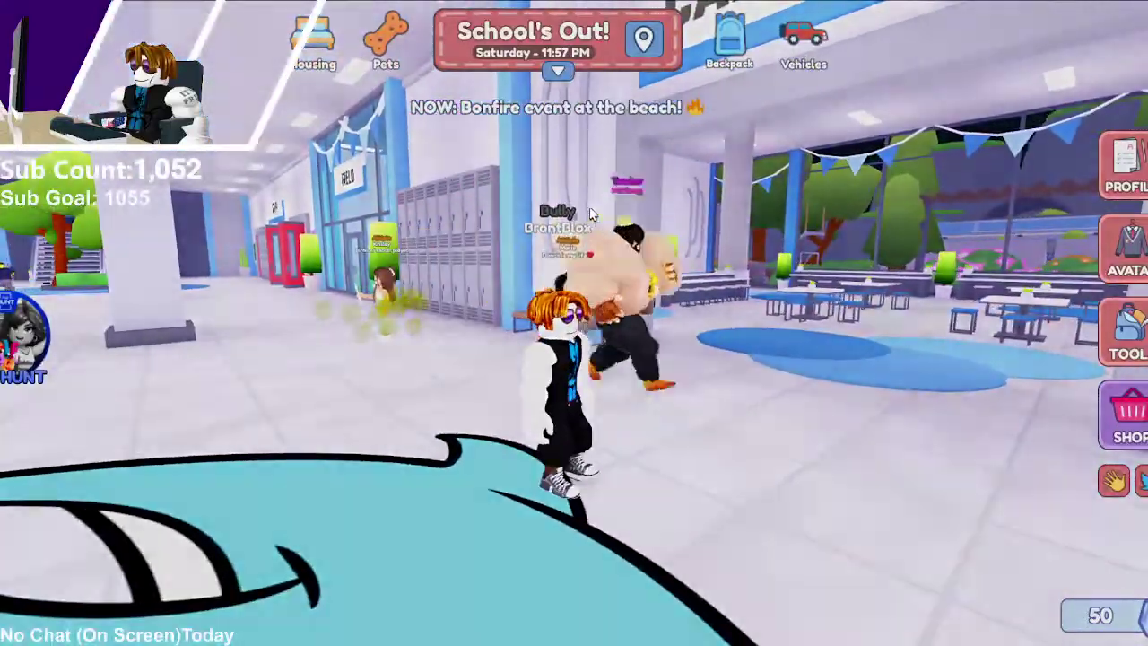
Step: Check the volume level in the game settings and resume playing
key(Escape)
click(456, 107)
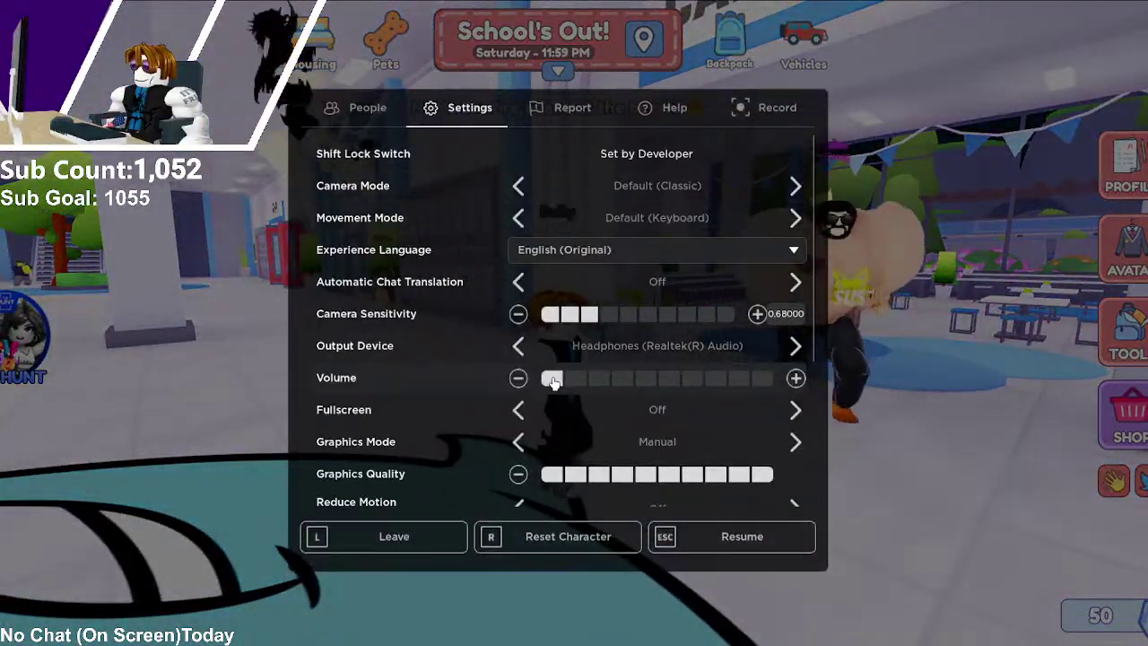
key(Escape)
Step: Explore the school hallway past the lockers, the field entrance and the library
key(w)
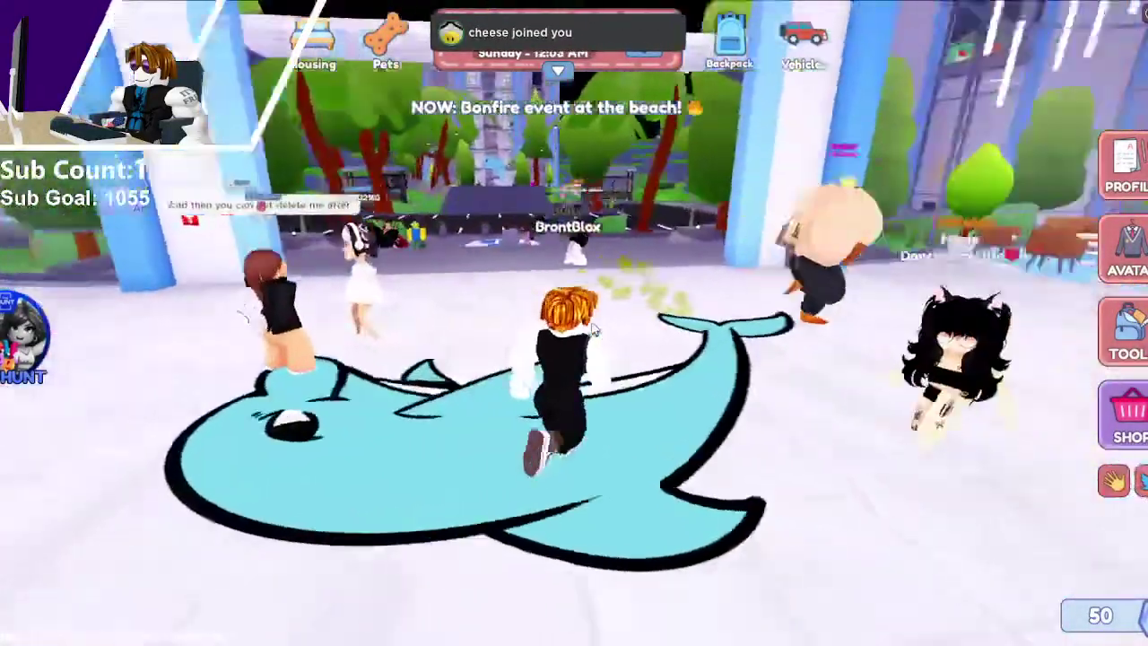
key(w)
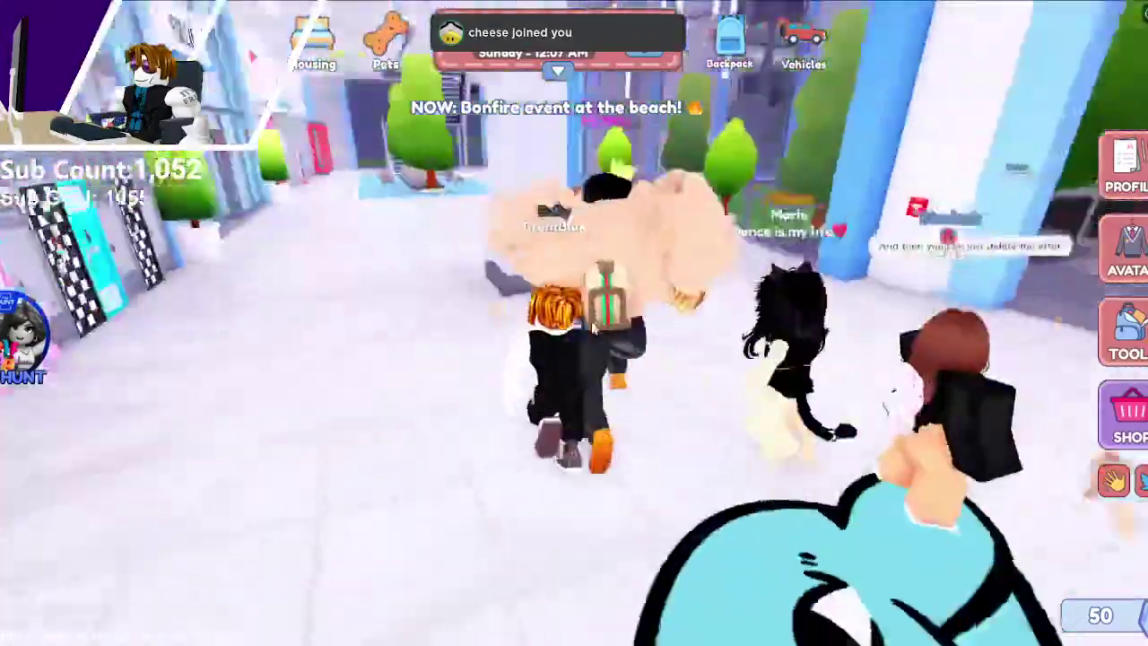
key(w)
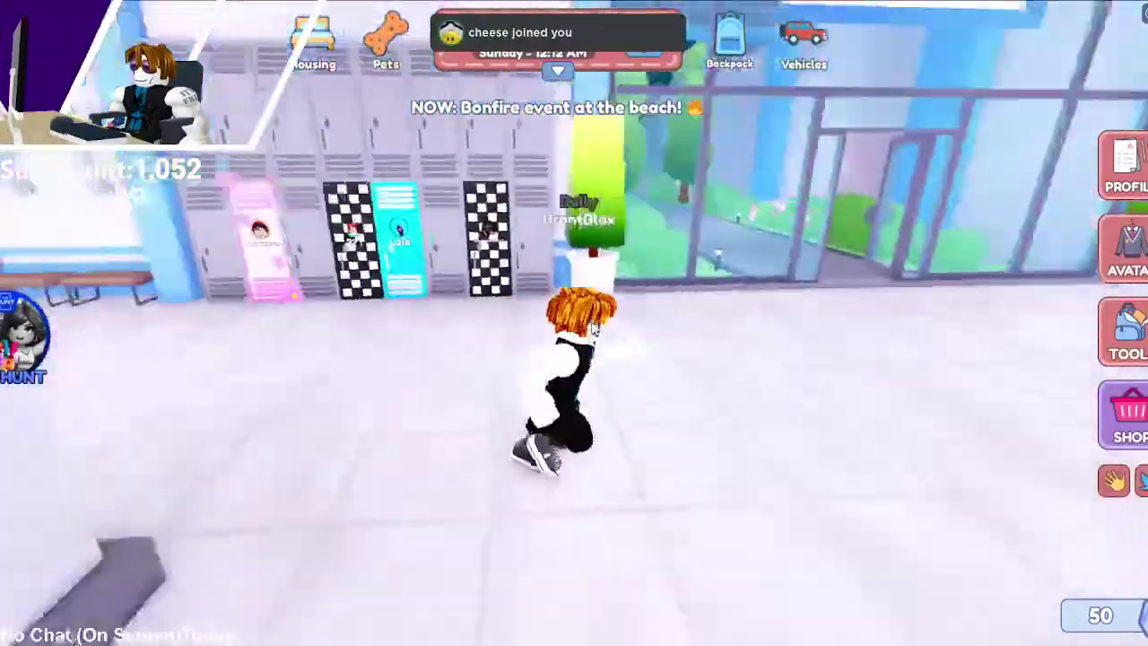
key(w)
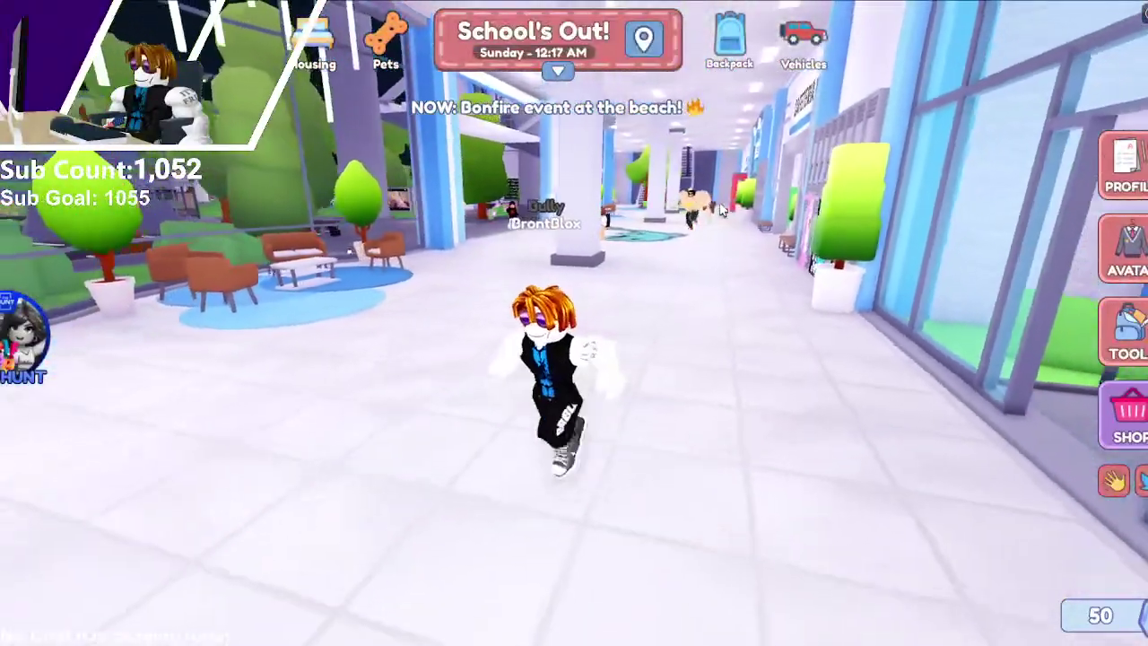
key(w)
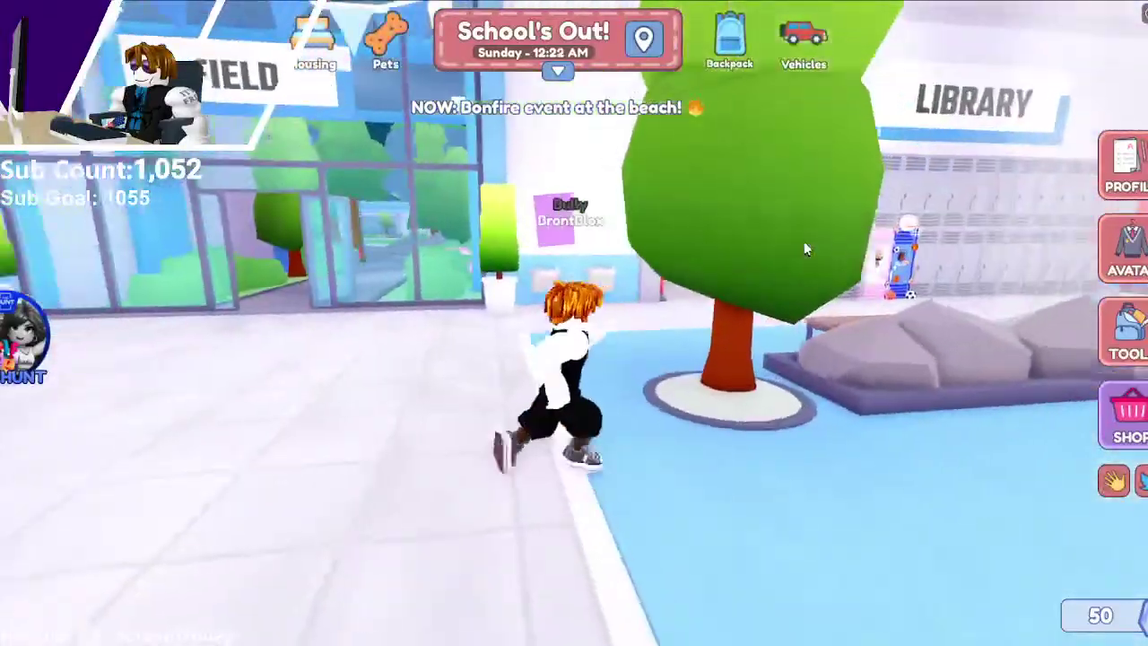
Step: Open The Hunt quest, start navigation to the science room and close the quest window
key(w)
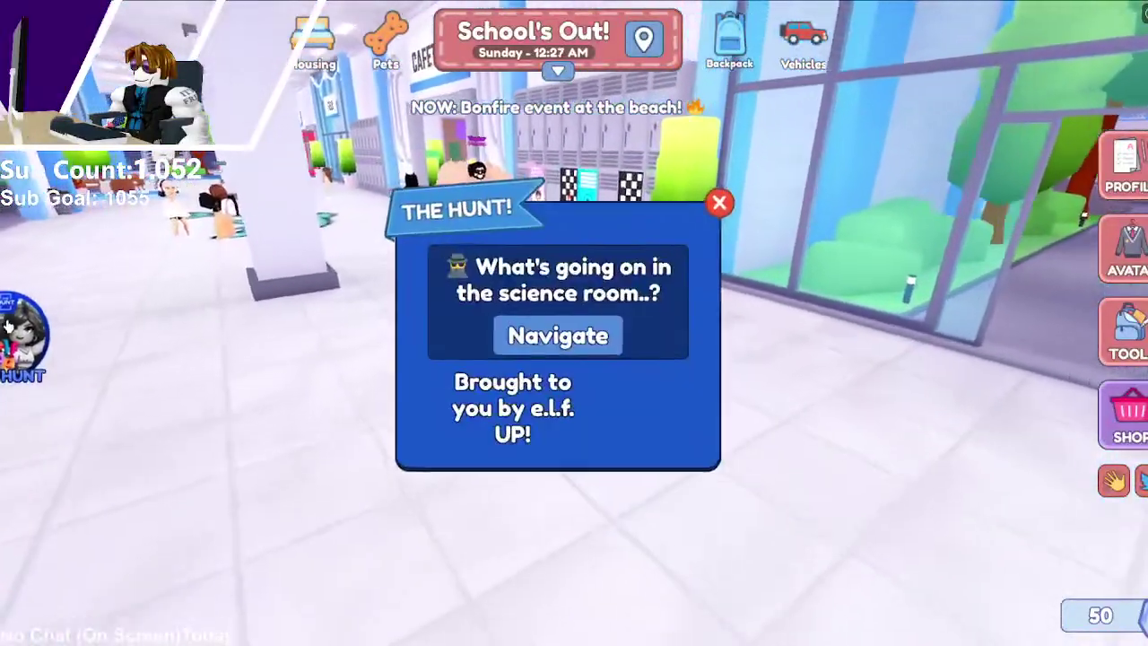
key(w)
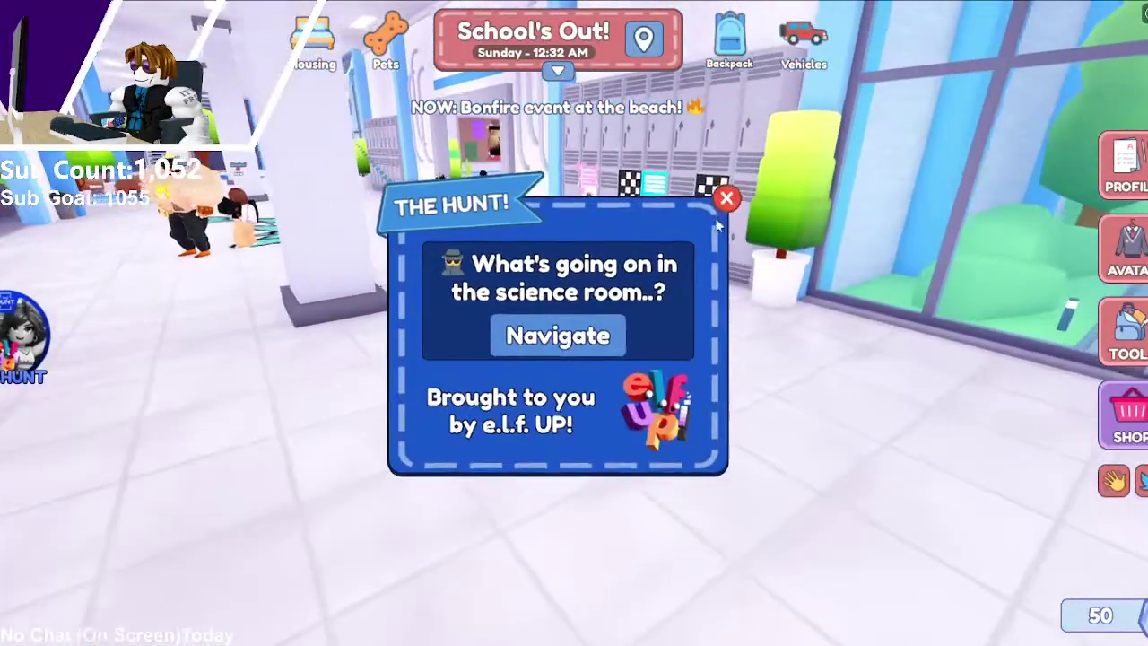
click(725, 198)
Step: Follow the navigation trail along the hallway, past the gym doors, to the foot of the staircase
key(w)
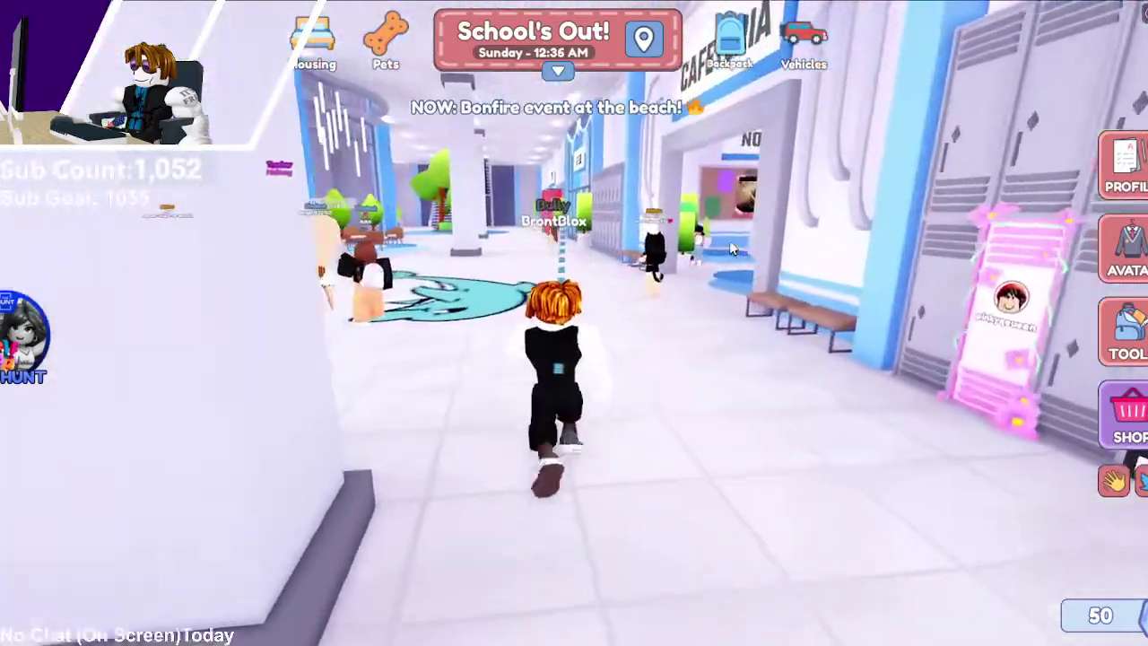
key(w)
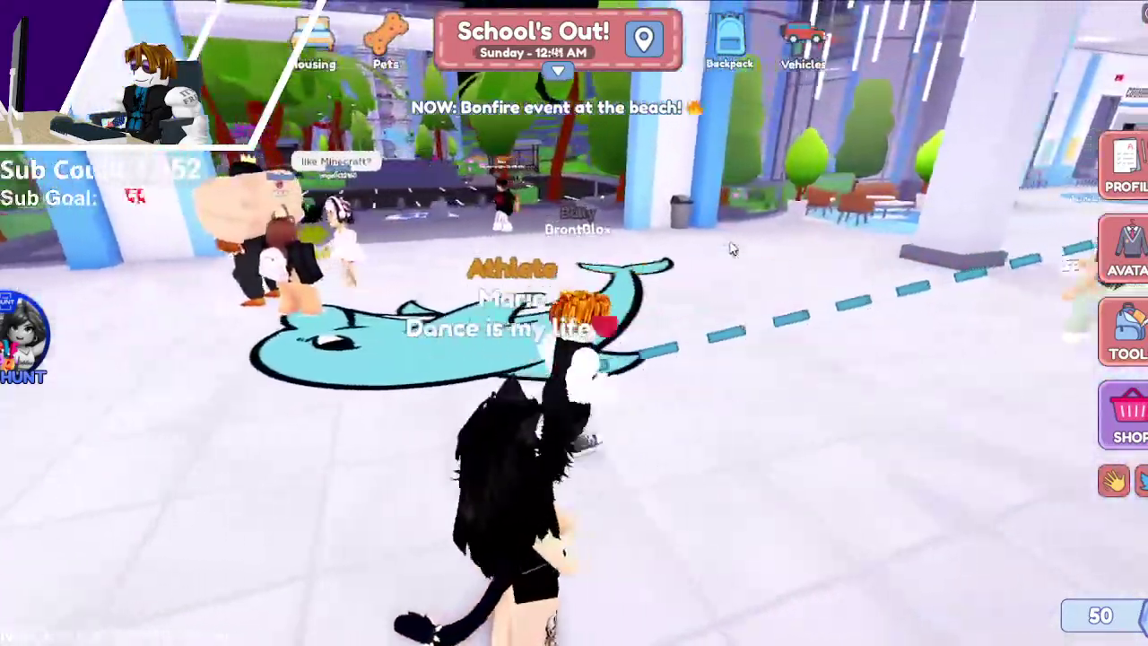
key(w)
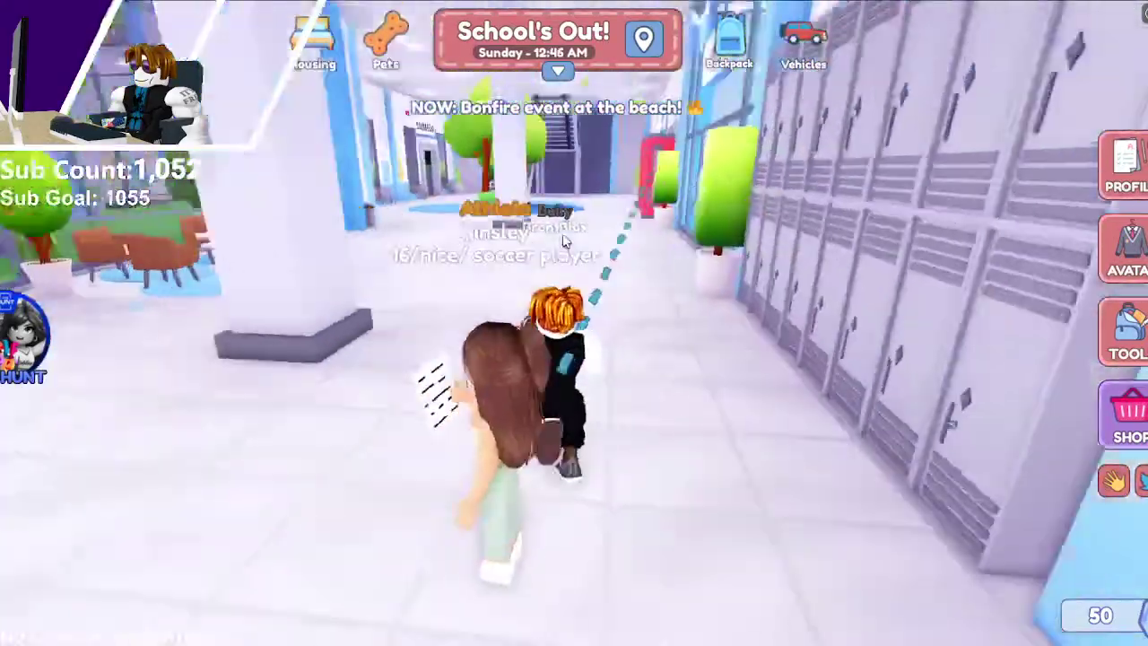
key(w)
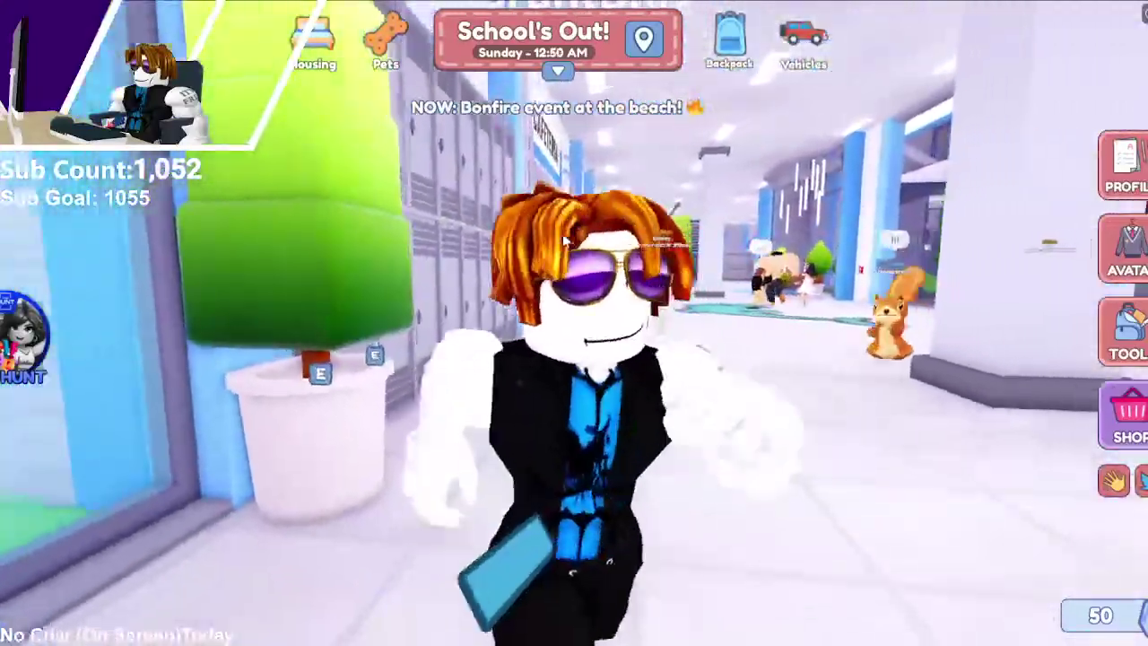
key(w)
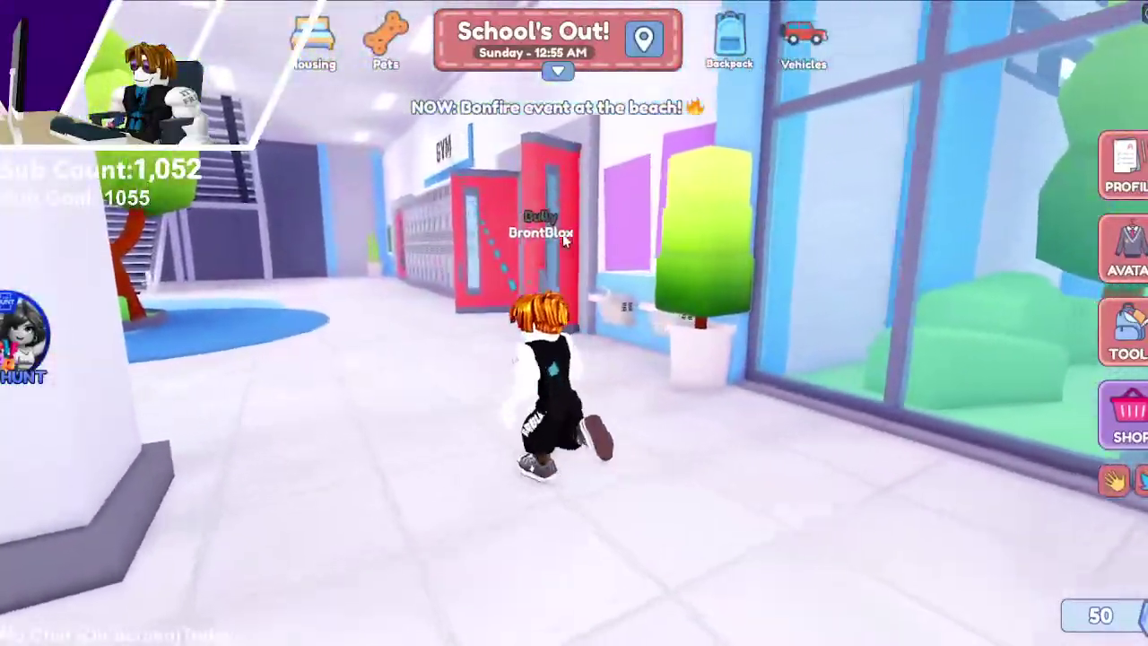
key(w)
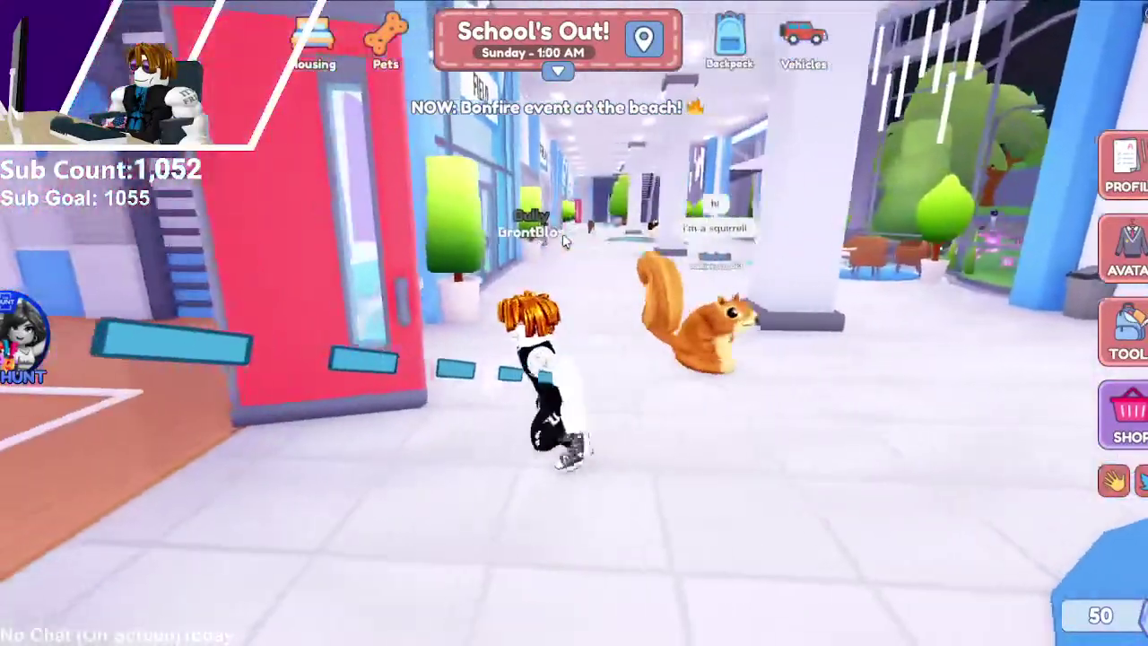
key(w)
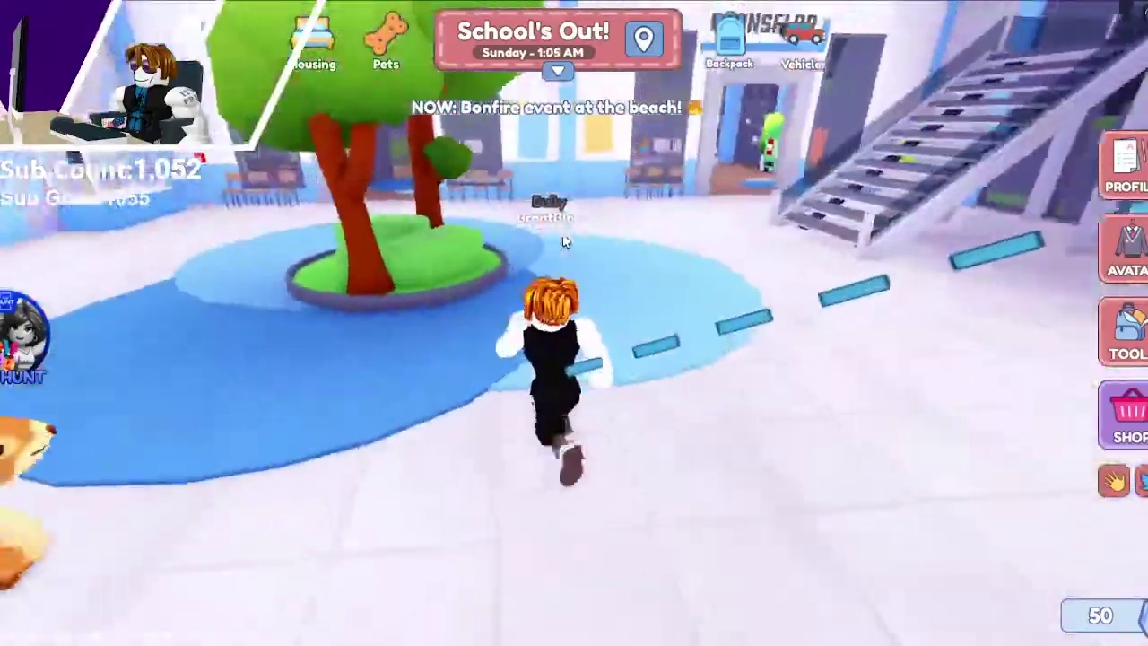
Step: Climb the staircase and follow the trail across the upper floor into the science room
key(w)
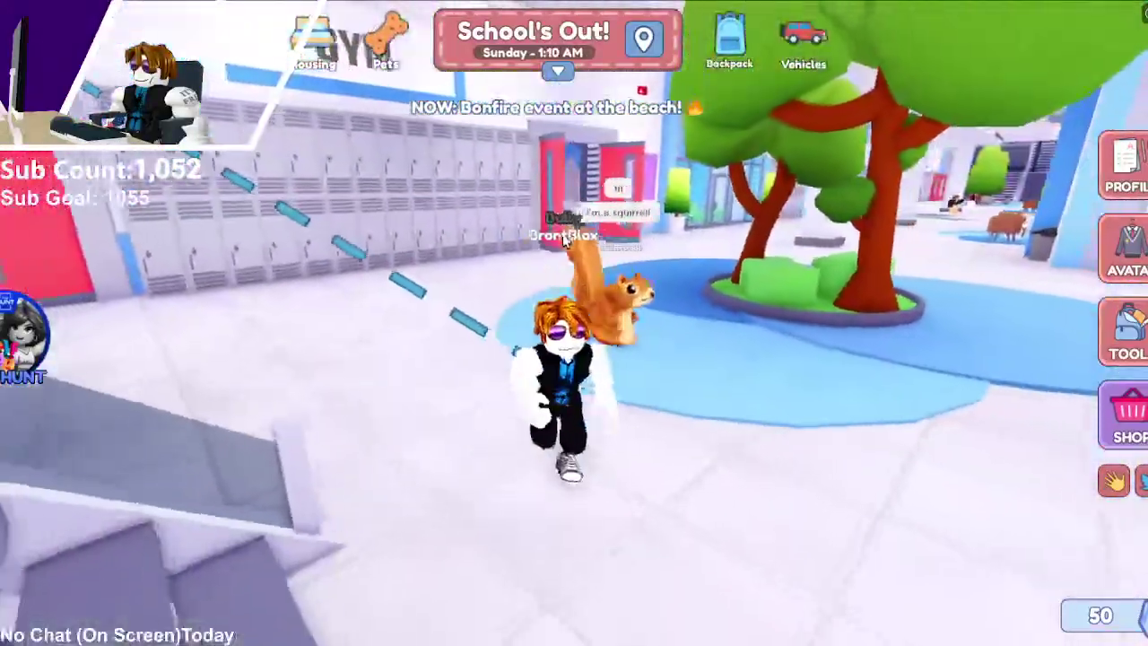
key(w)
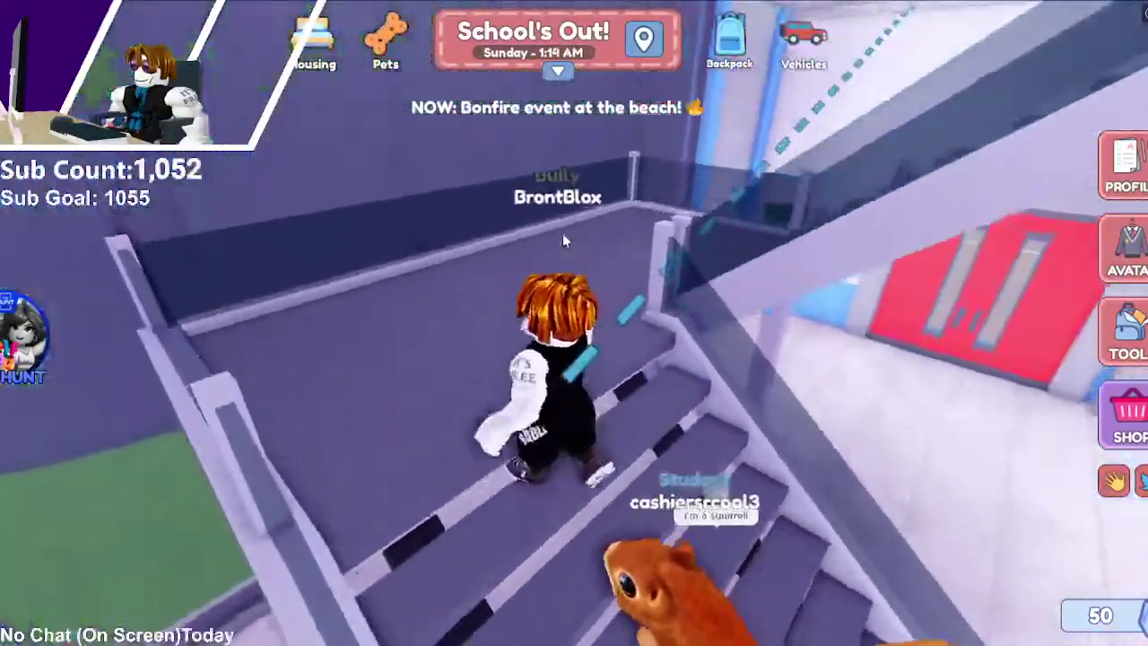
key(w)
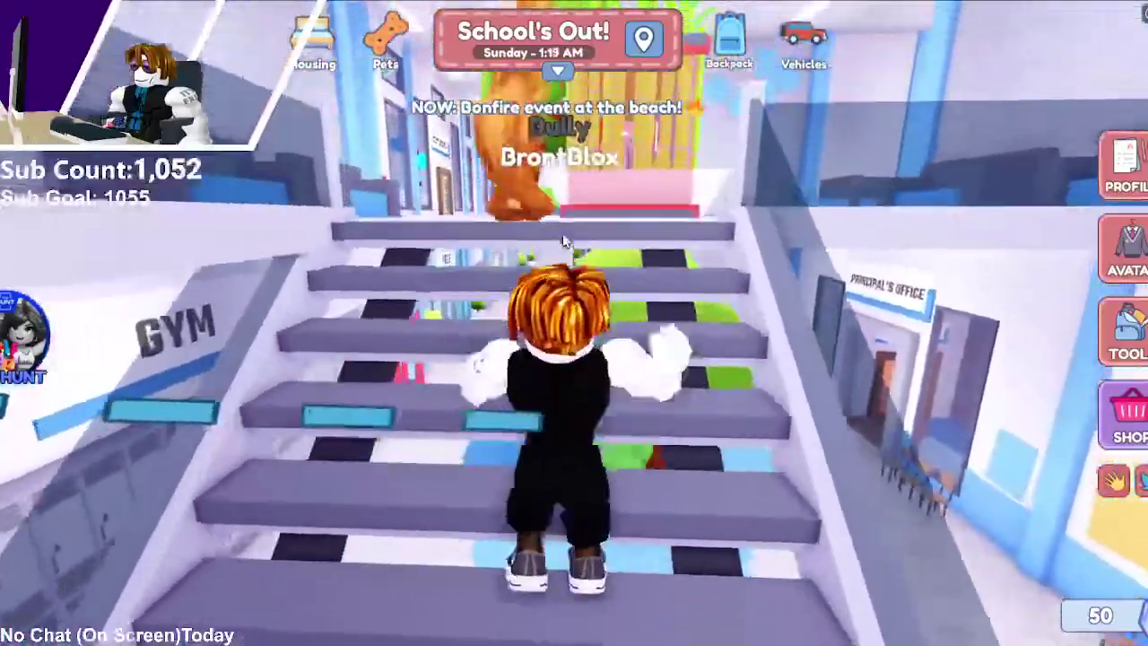
key(w)
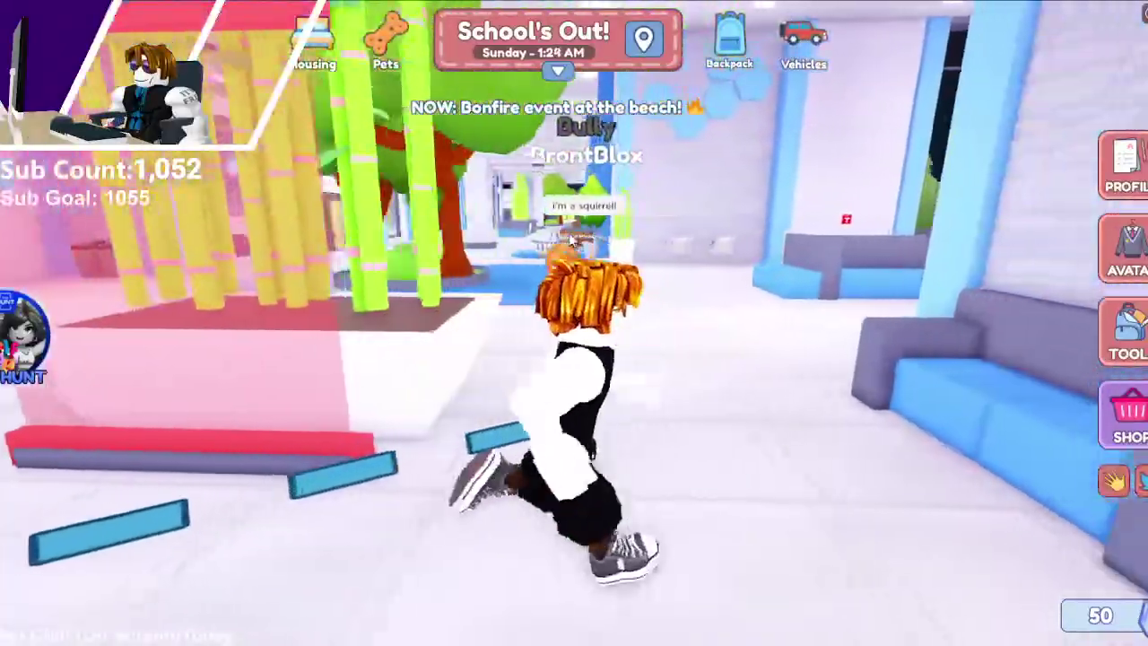
key(w)
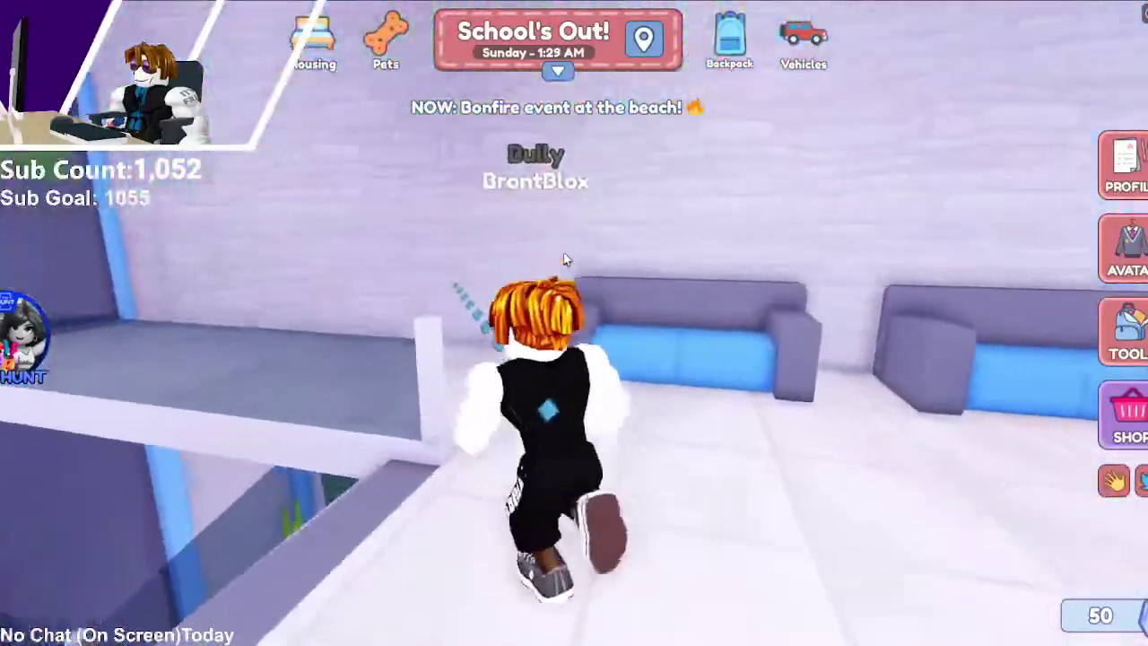
key(w)
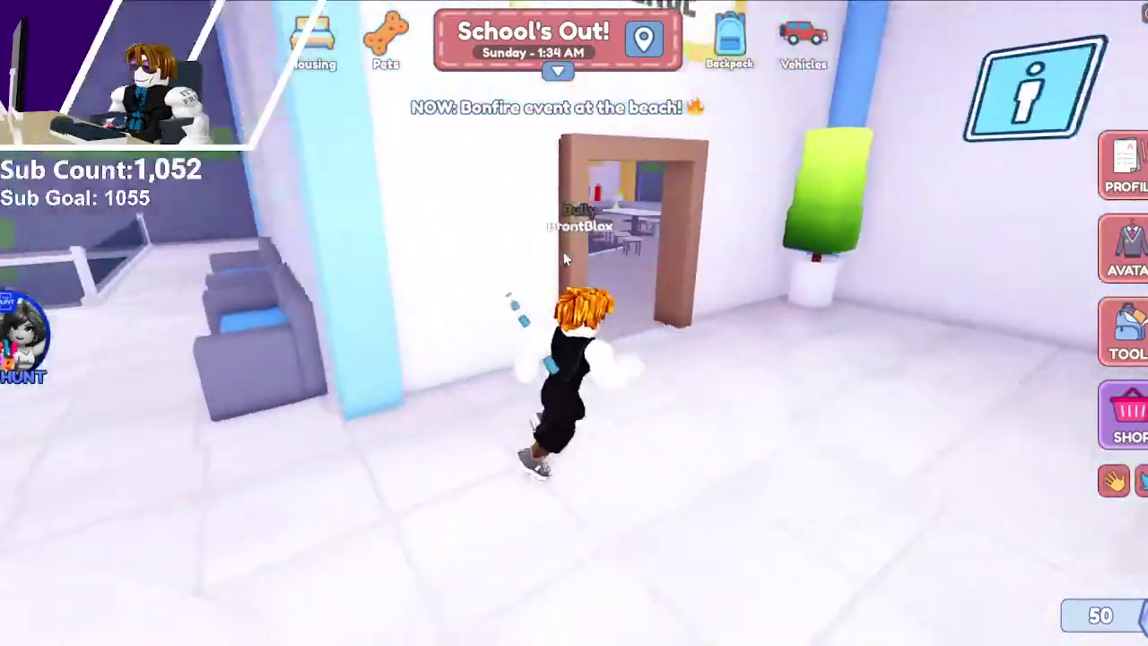
key(w)
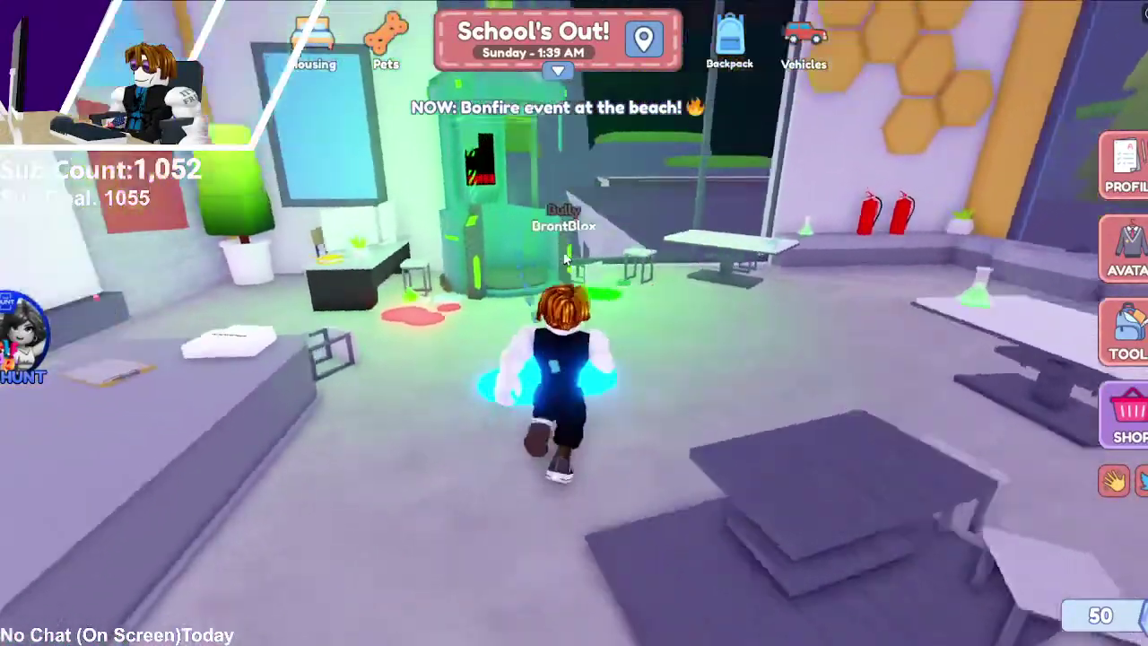
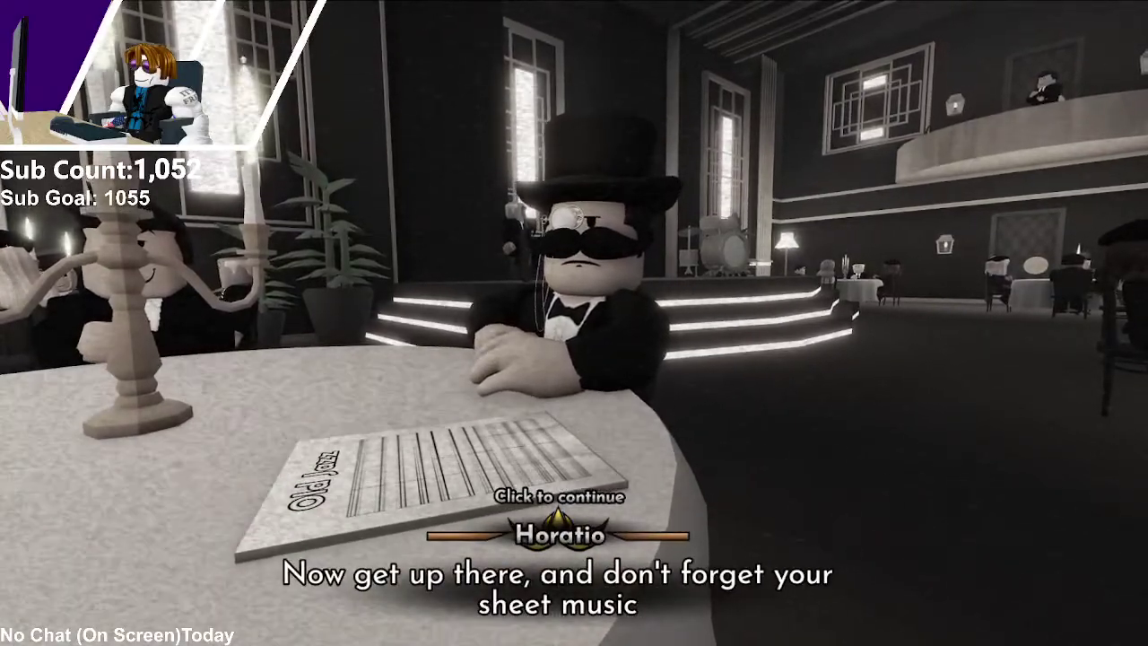
Step: Walk onto the stage to the spotlight with the Old Jazz sheet music and start the performance
key(w)
key(w)
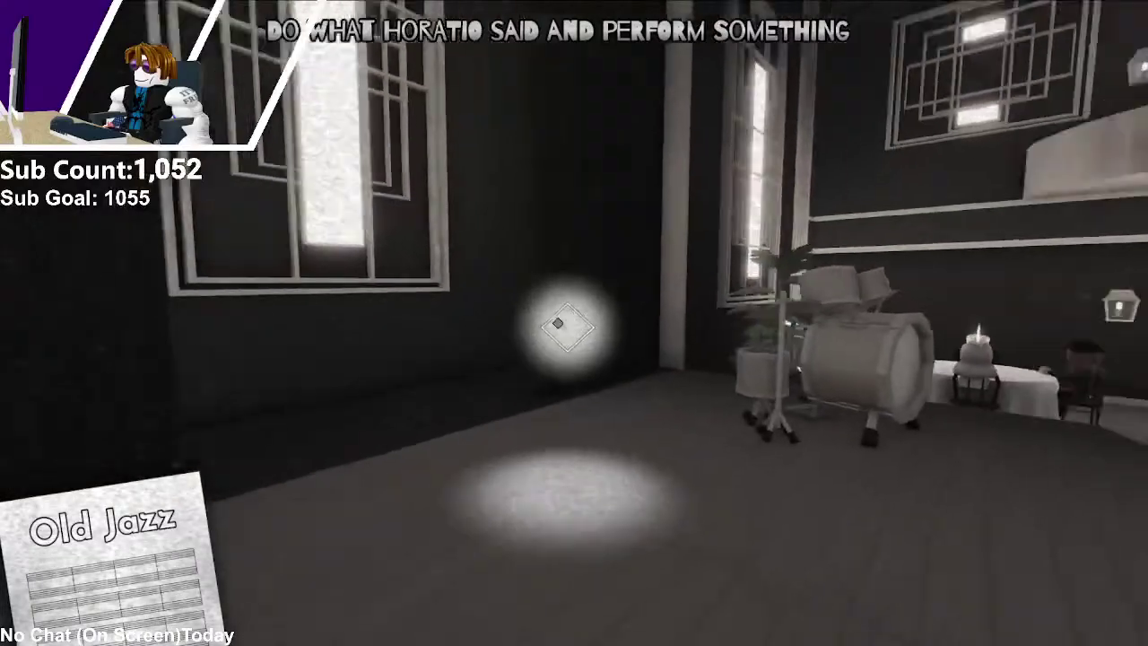
click(699, 555)
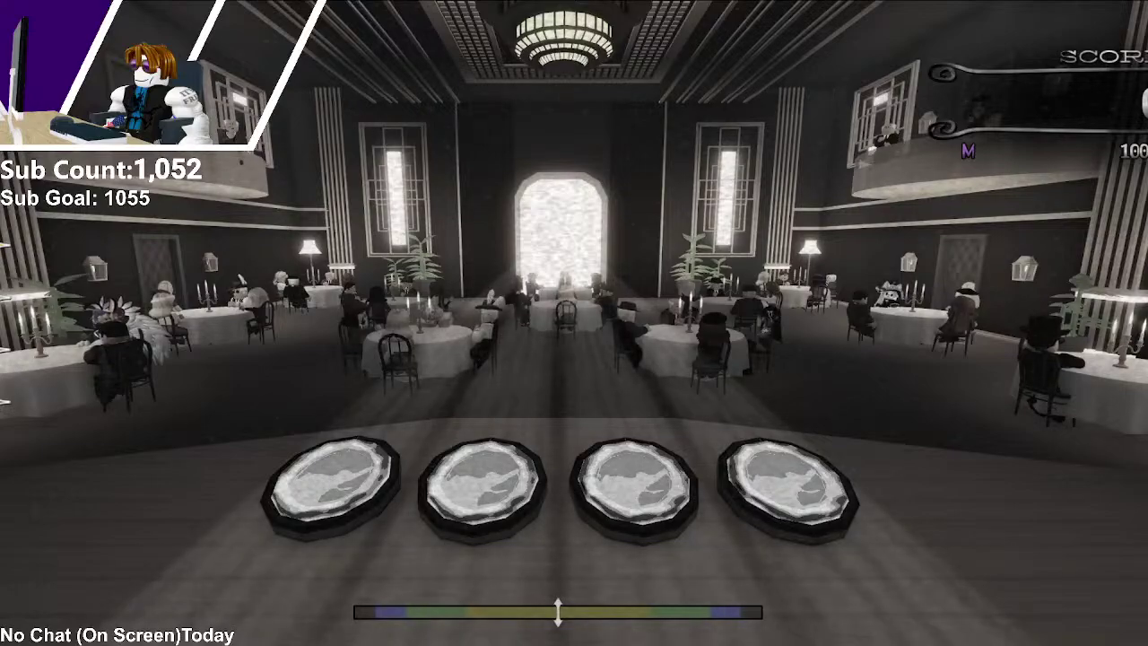
Step: Play the Old Jazz song by hitting single, paired and held notes in the four lanes as they reach their targets
key(j)
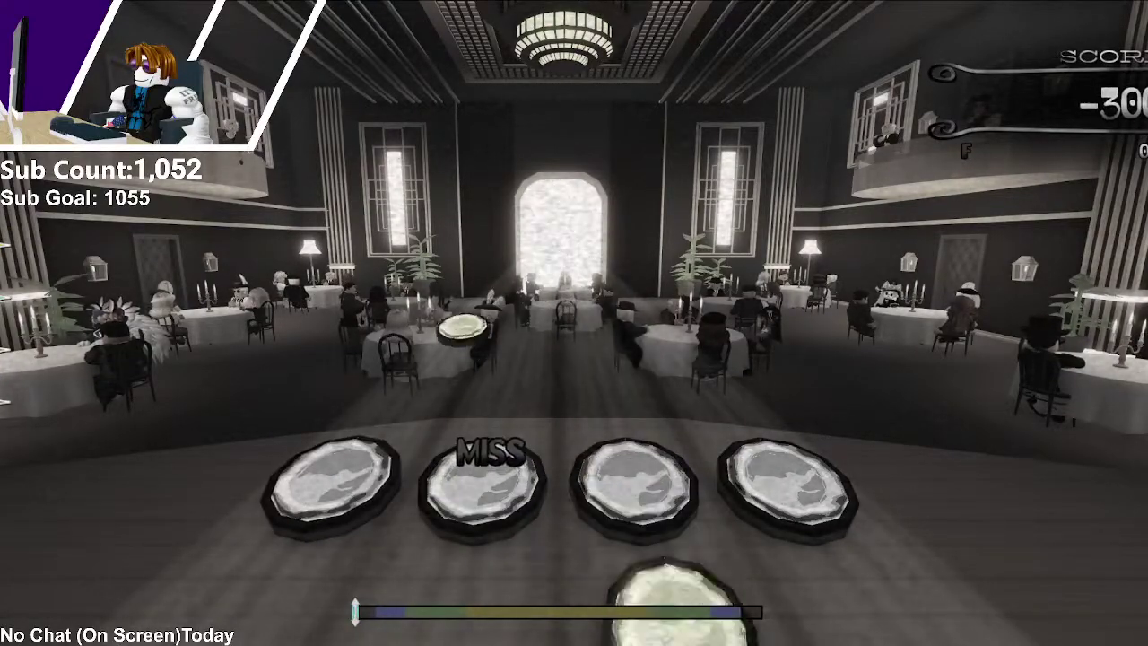
key(k)
key(f)
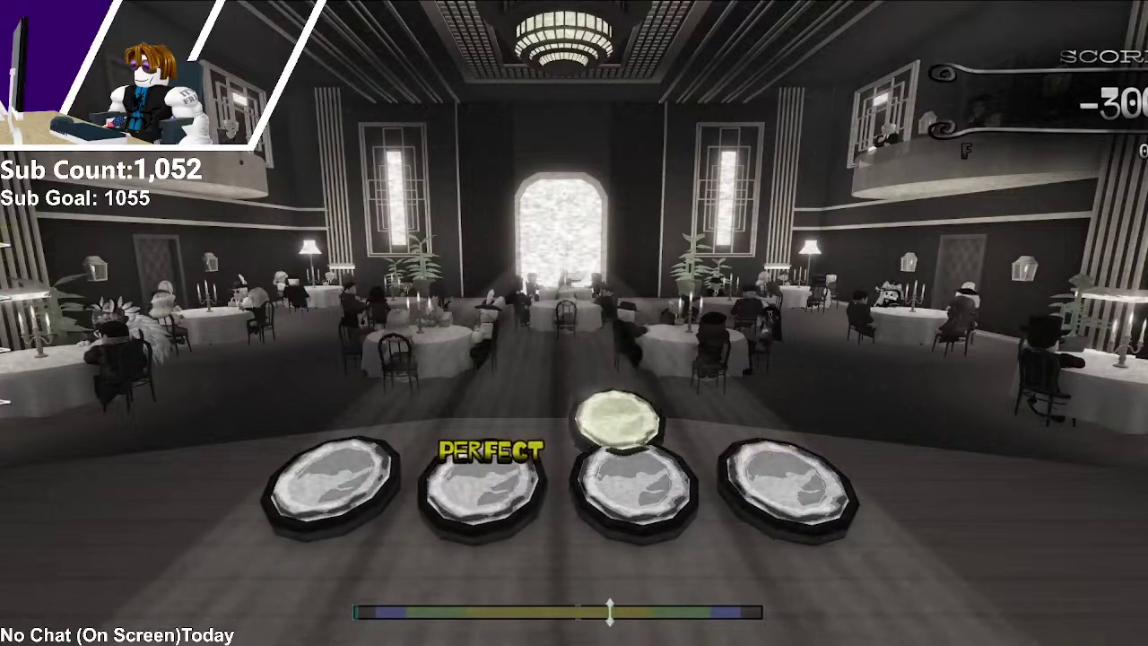
key(f)
key(j)
key(f)
key(f)
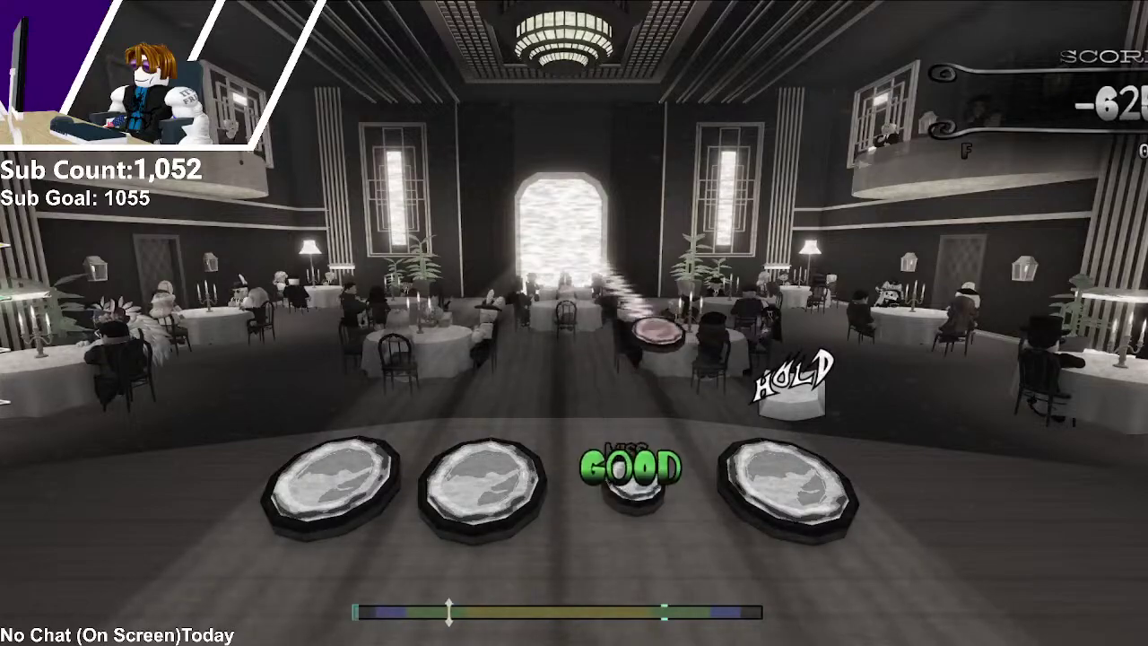
key(k)
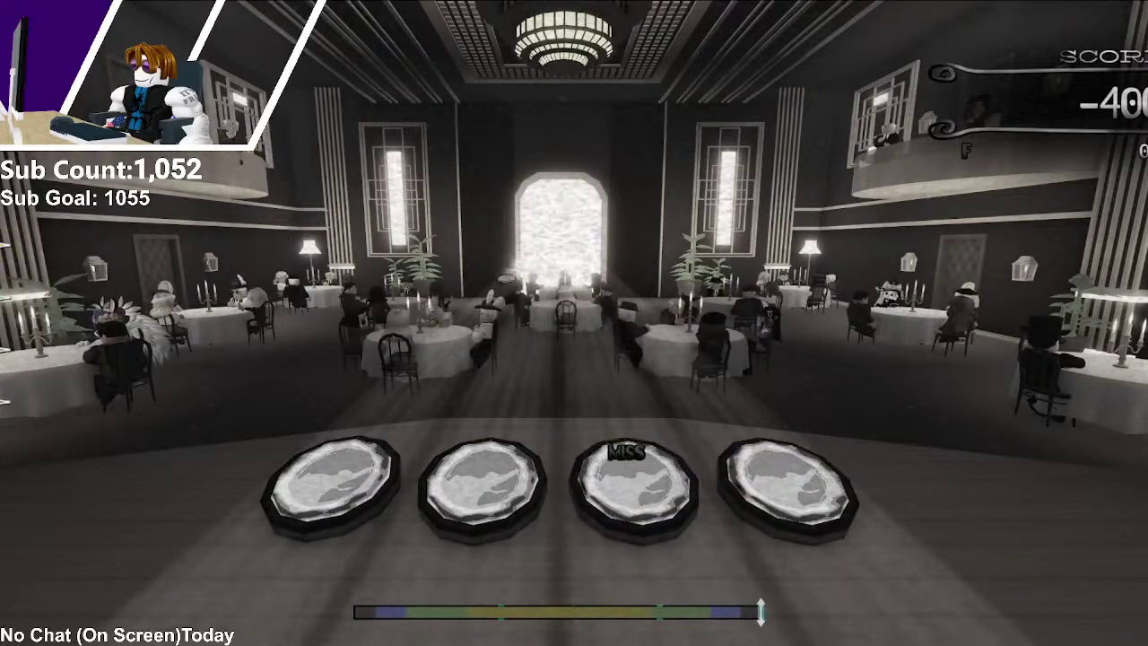
key(f)
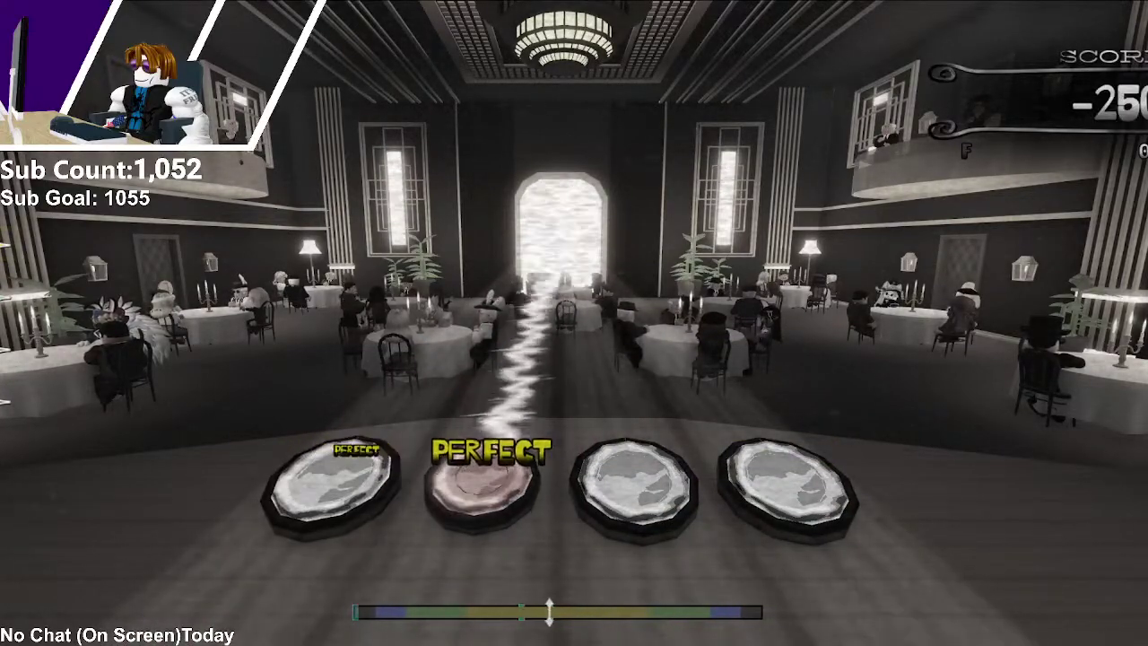
key(f)
key(j)
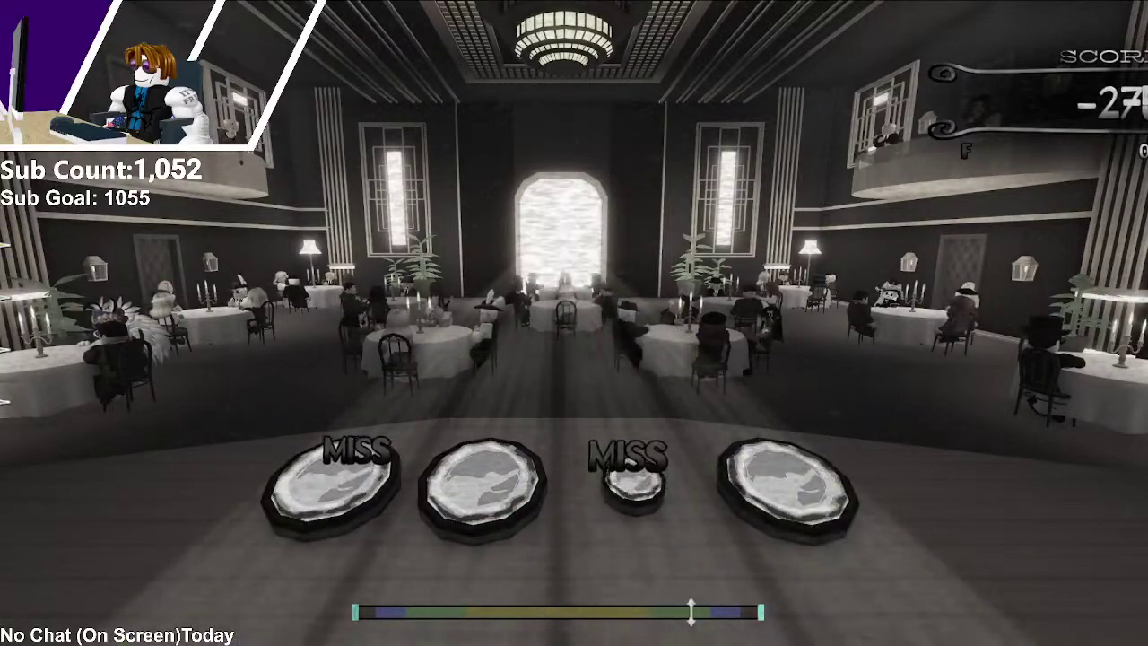
key(j)
key(f)
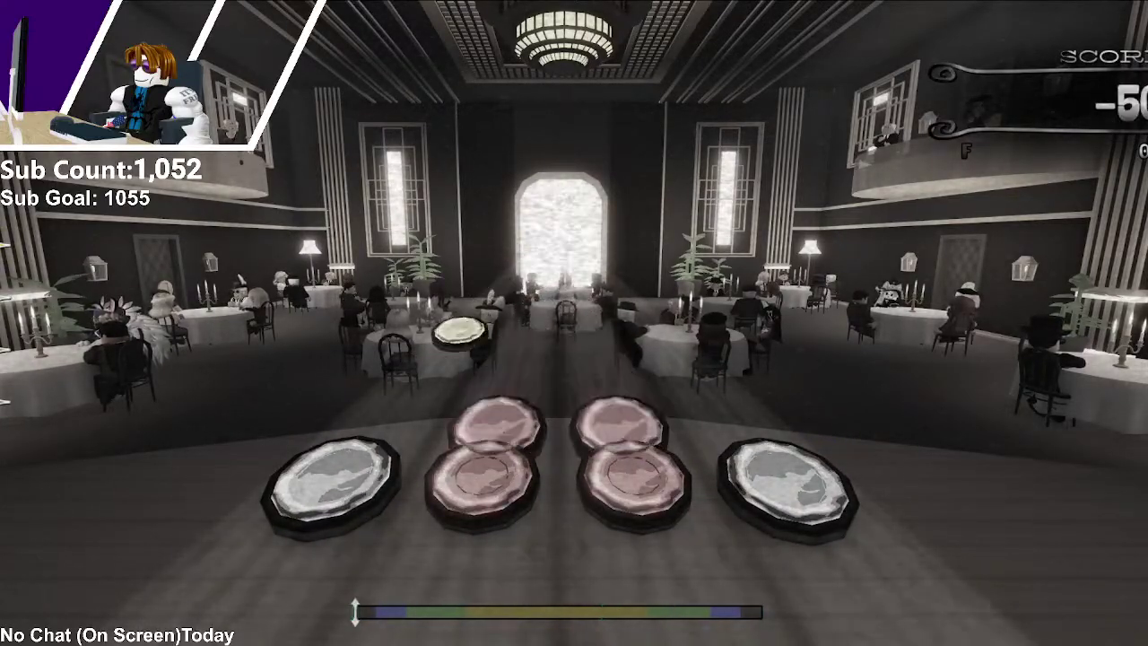
key(d)
key(d)
key(k)
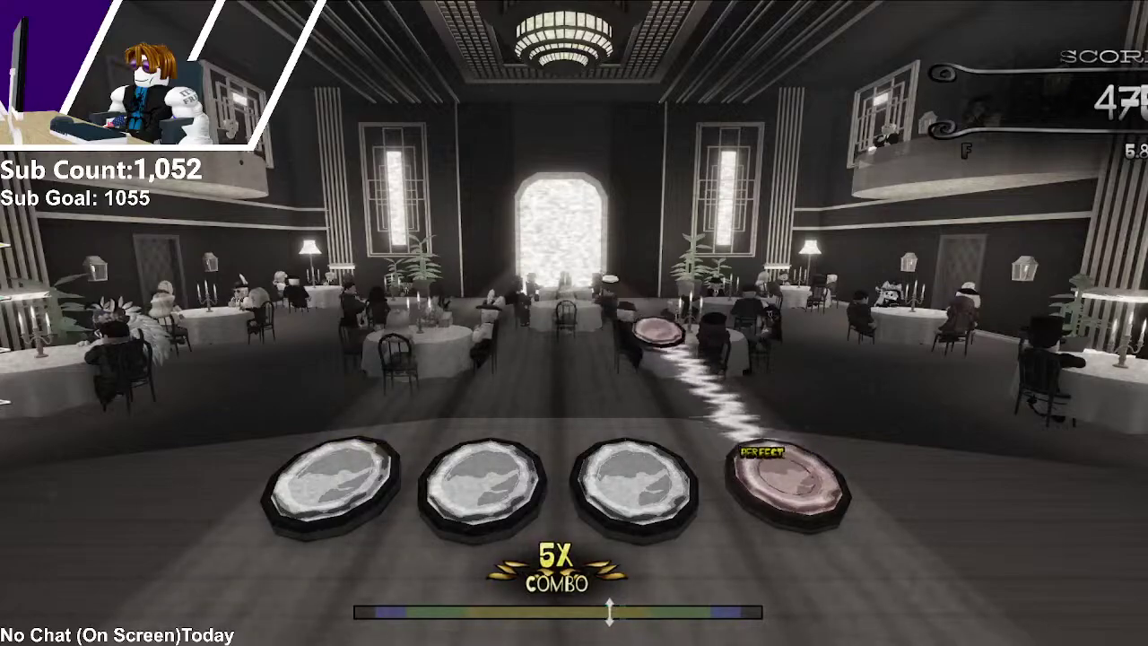
key(k)
key(k)
key(d)
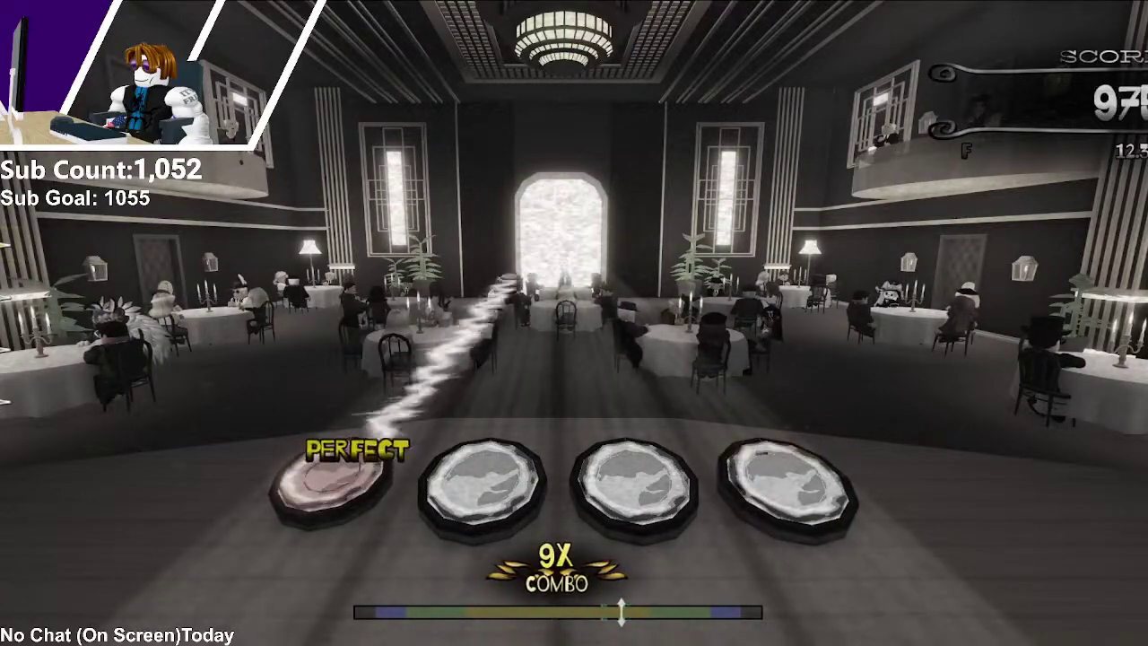
key(f)
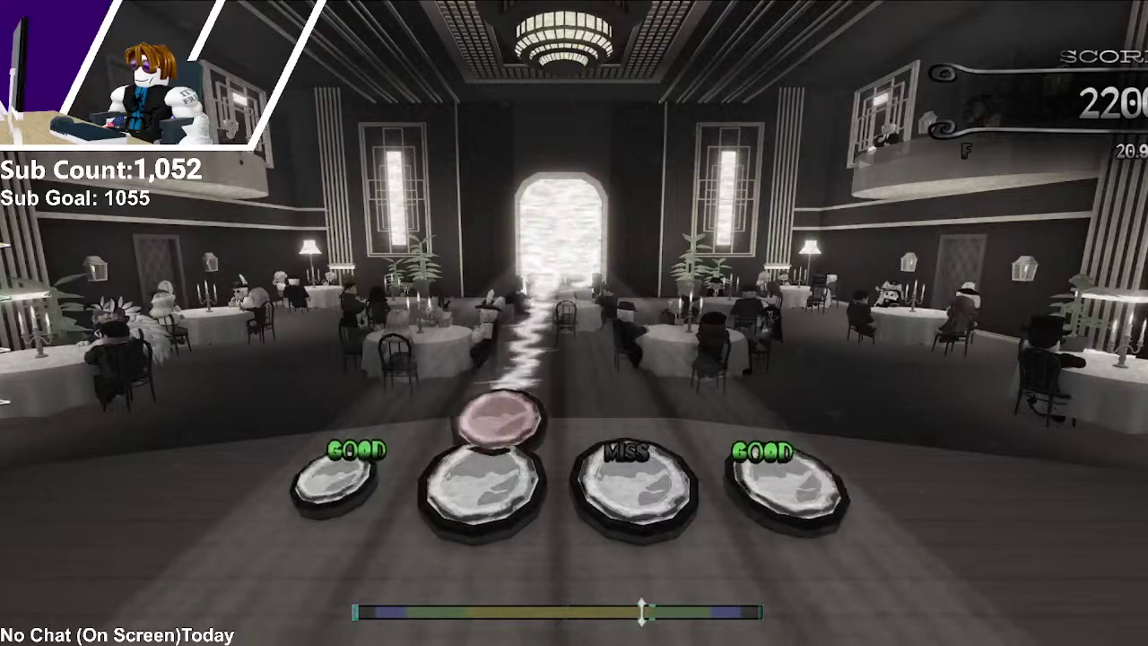
key(j)
key(f)
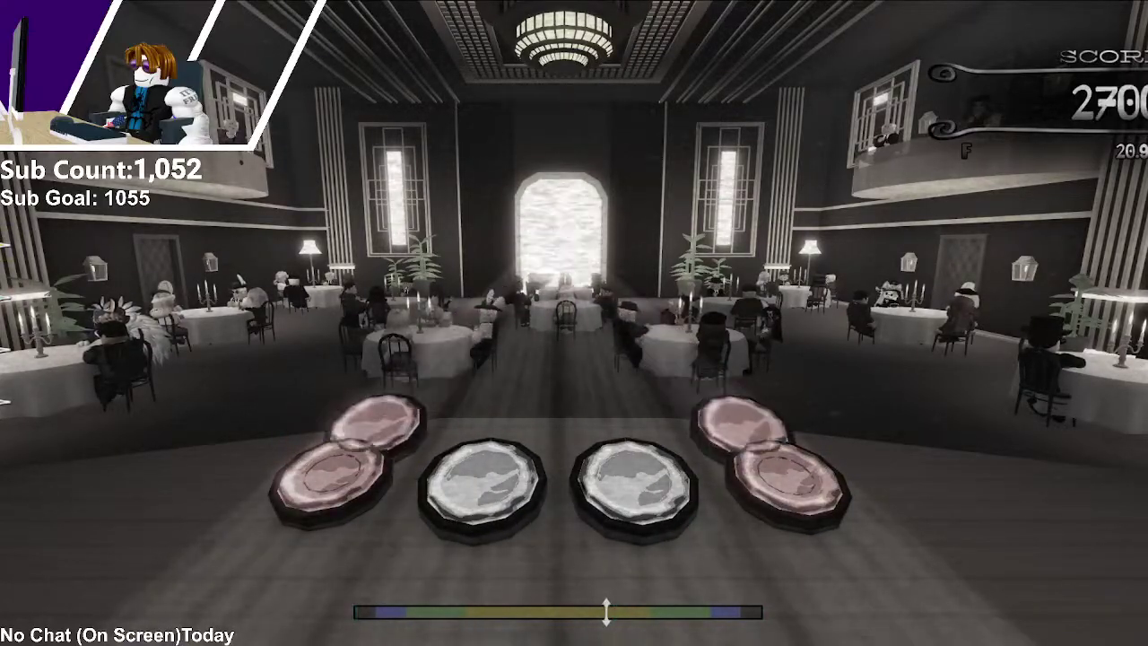
key(f)
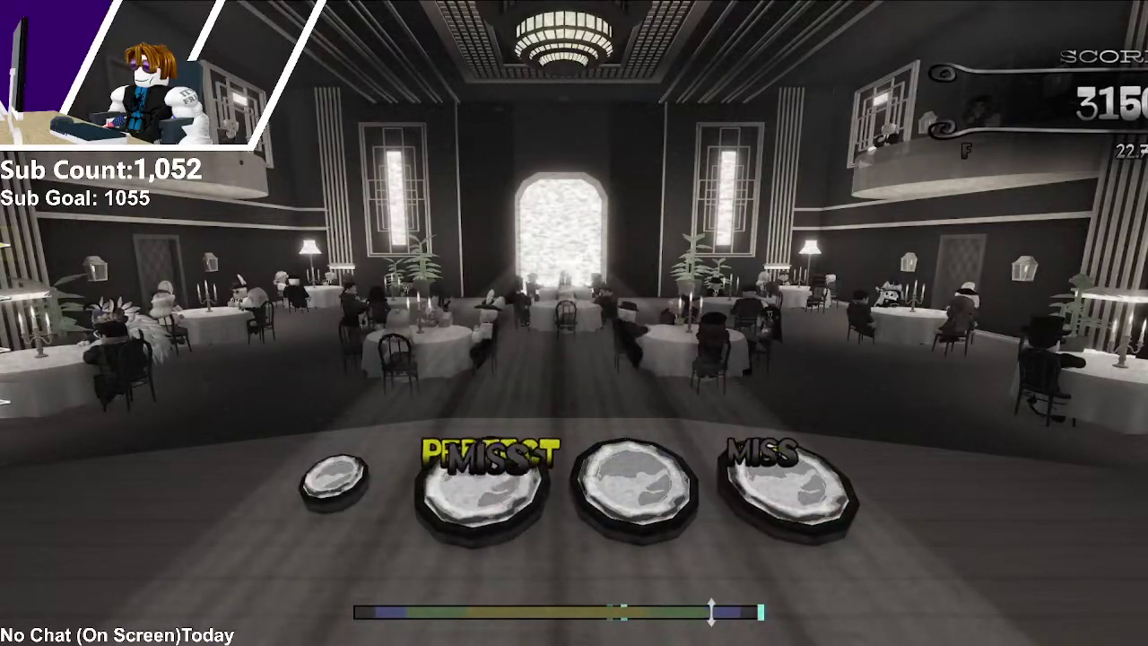
key(f)
key(j)
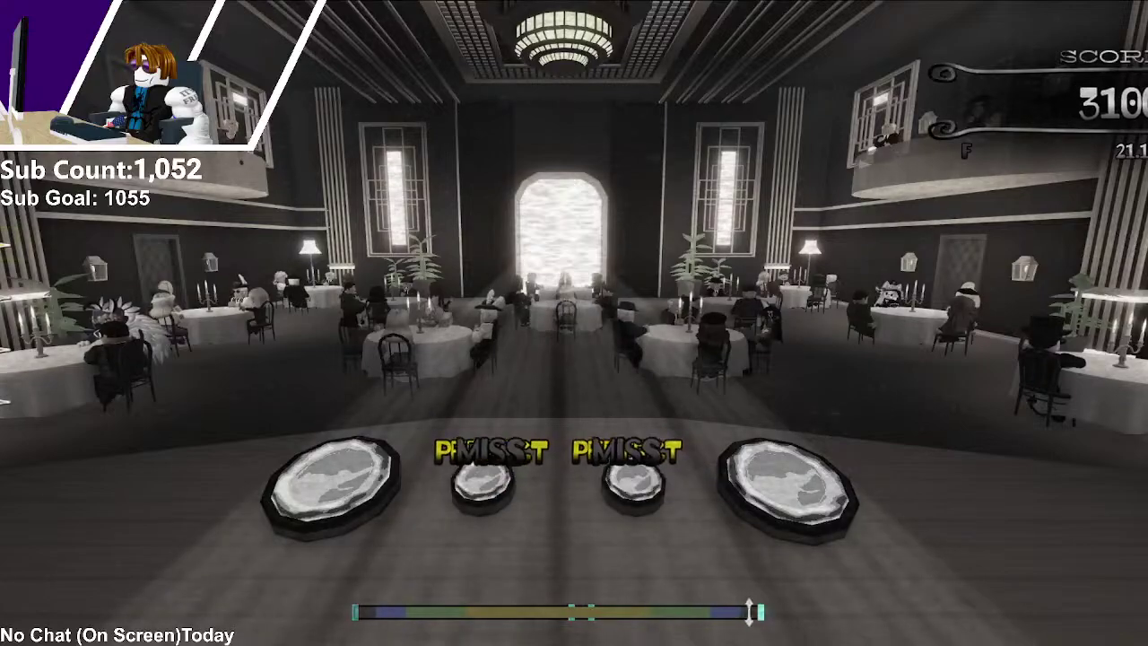
key(d)
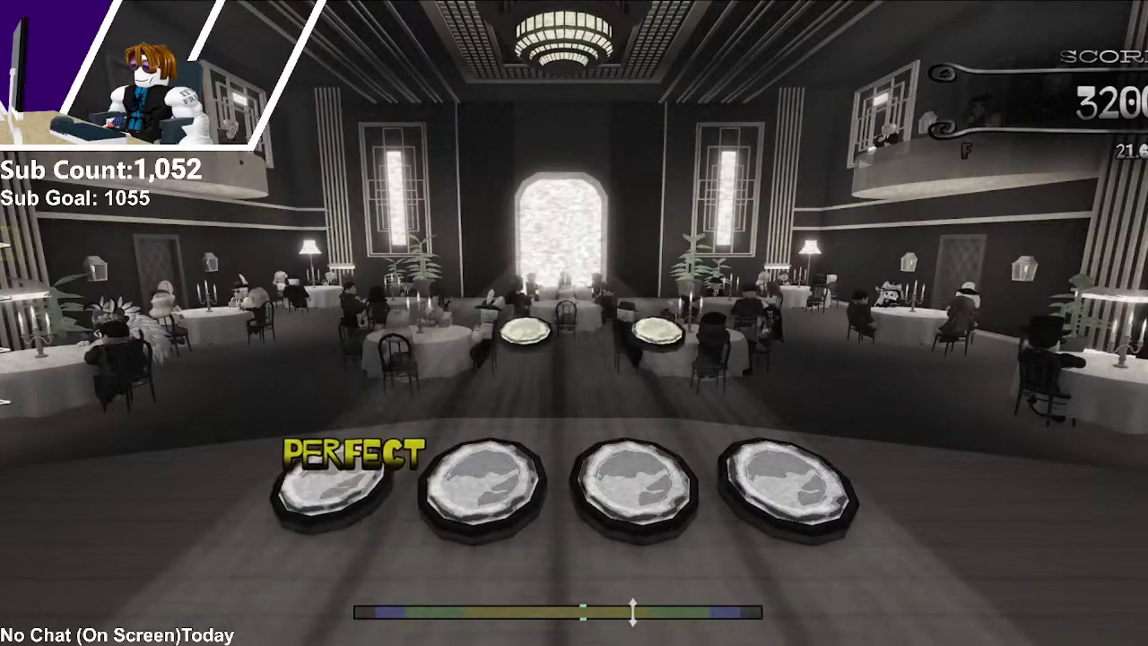
key(k)
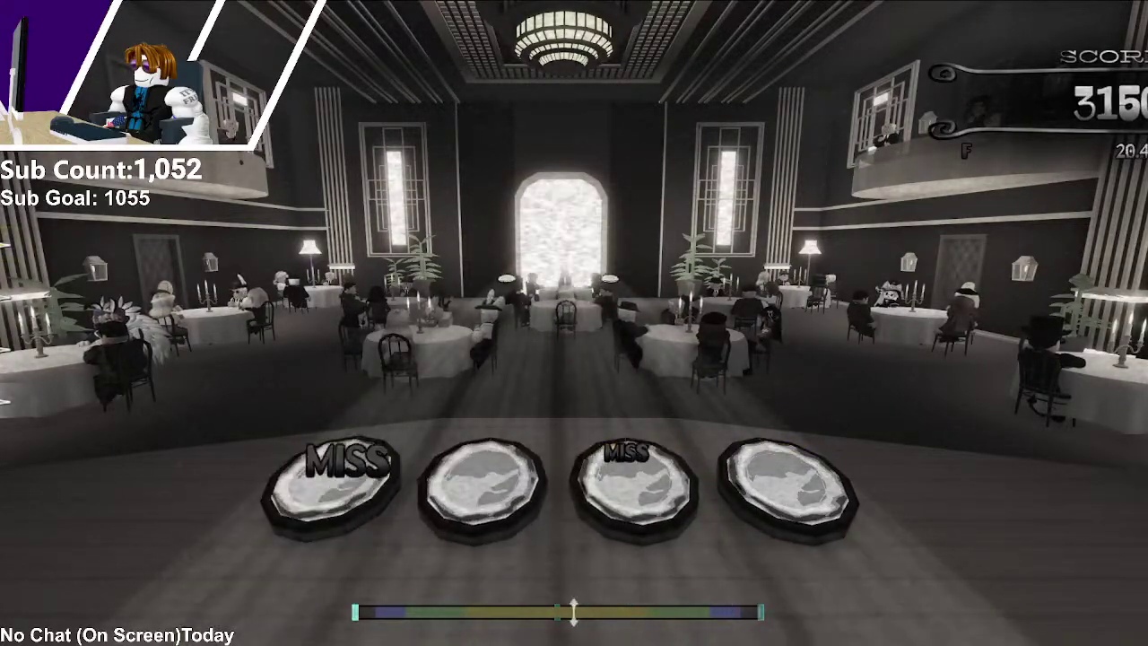
key(d)
key(k)
key(f)
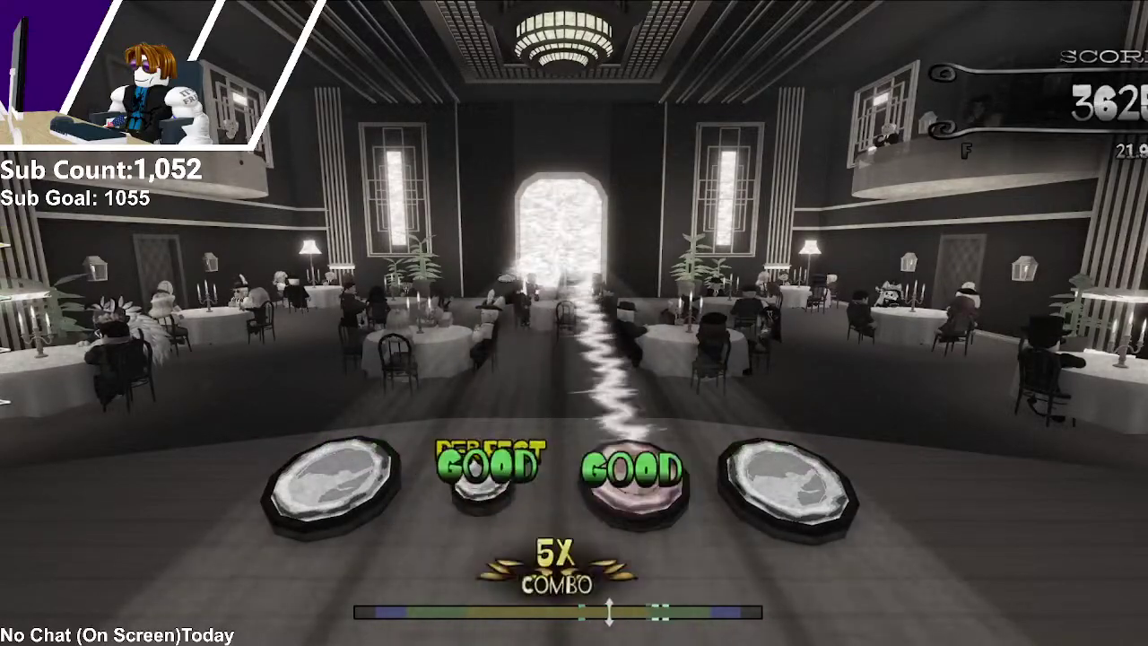
key(d)
key(j)
key(k)
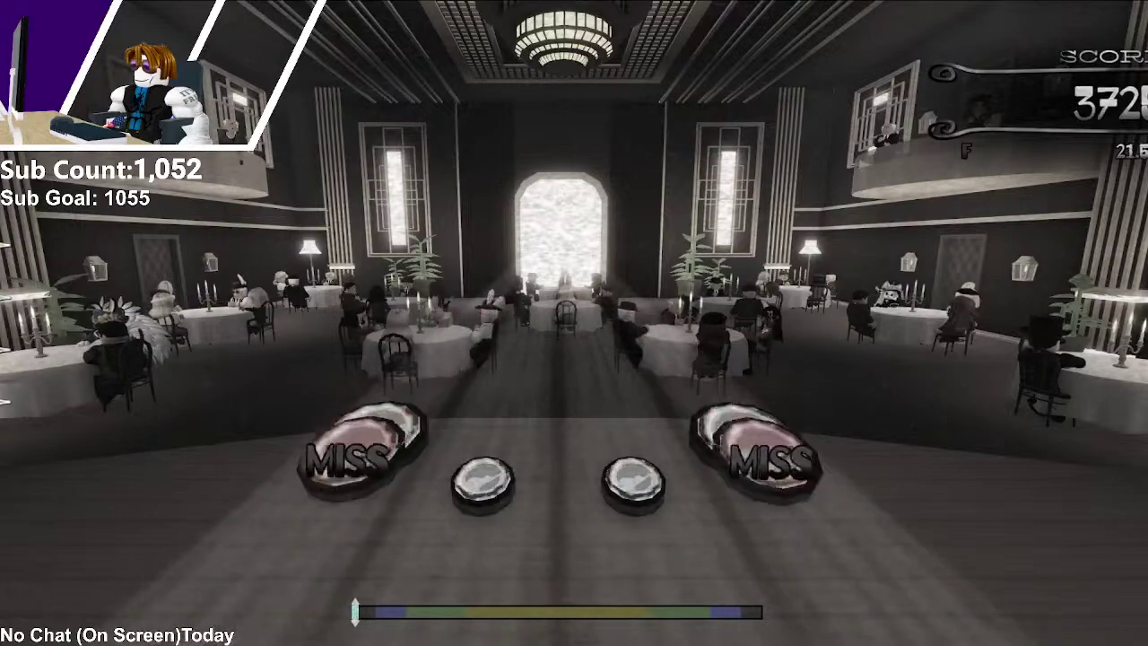
key(f)
key(k)
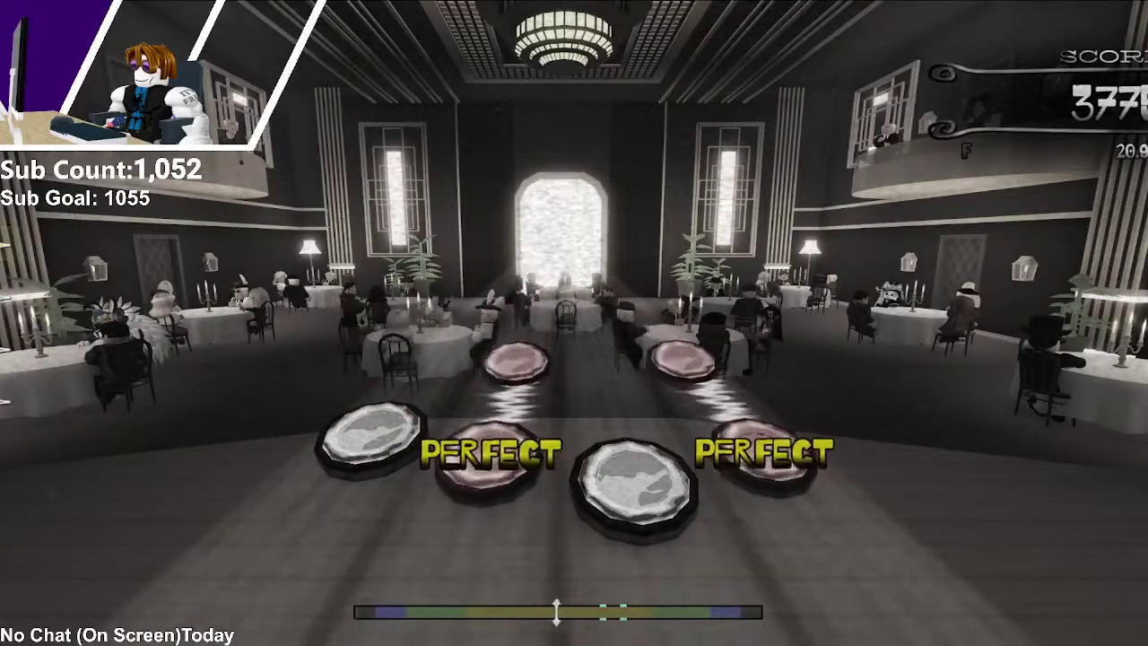
key(f)
key(k)
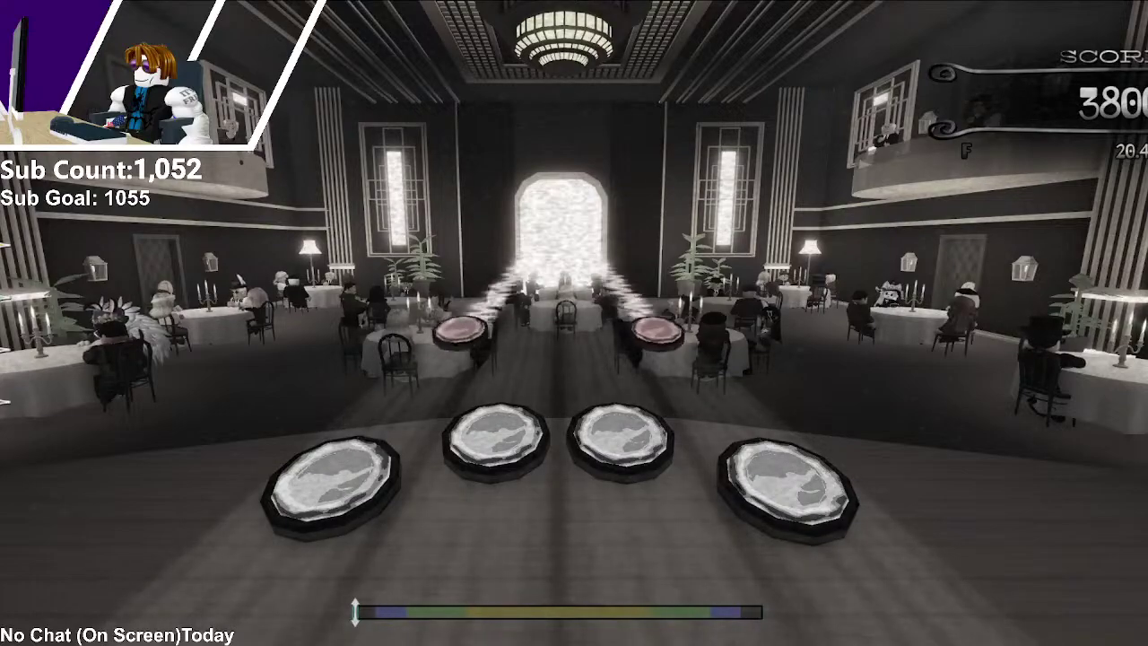
key(d)
key(k)
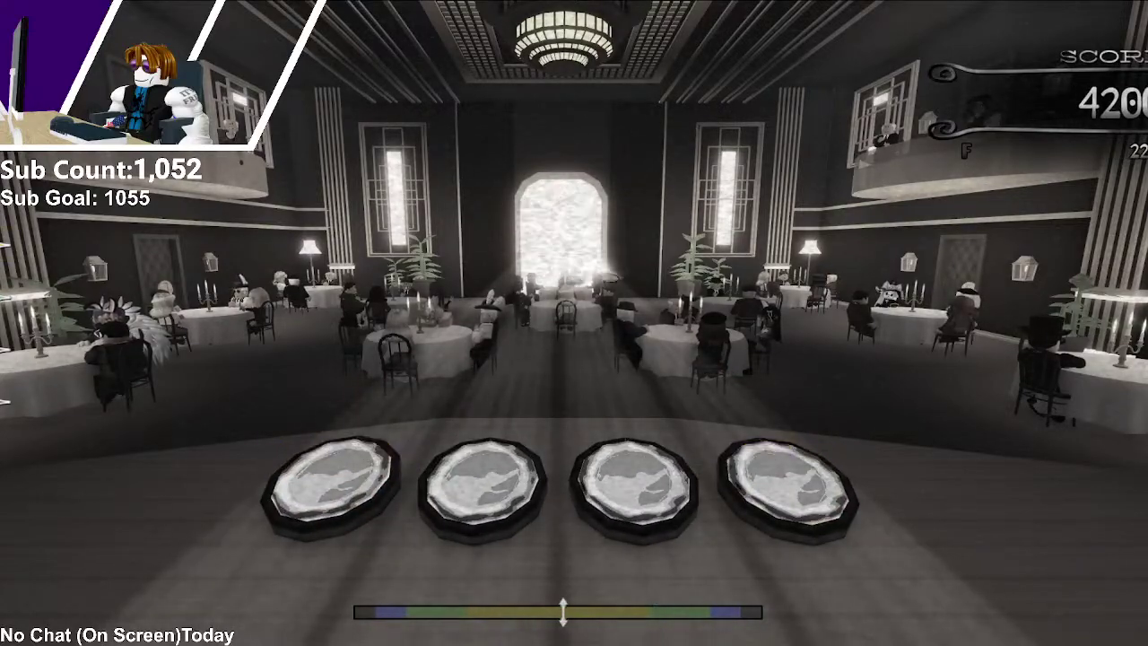
key(j)
key(k)
key(j)
key(k)
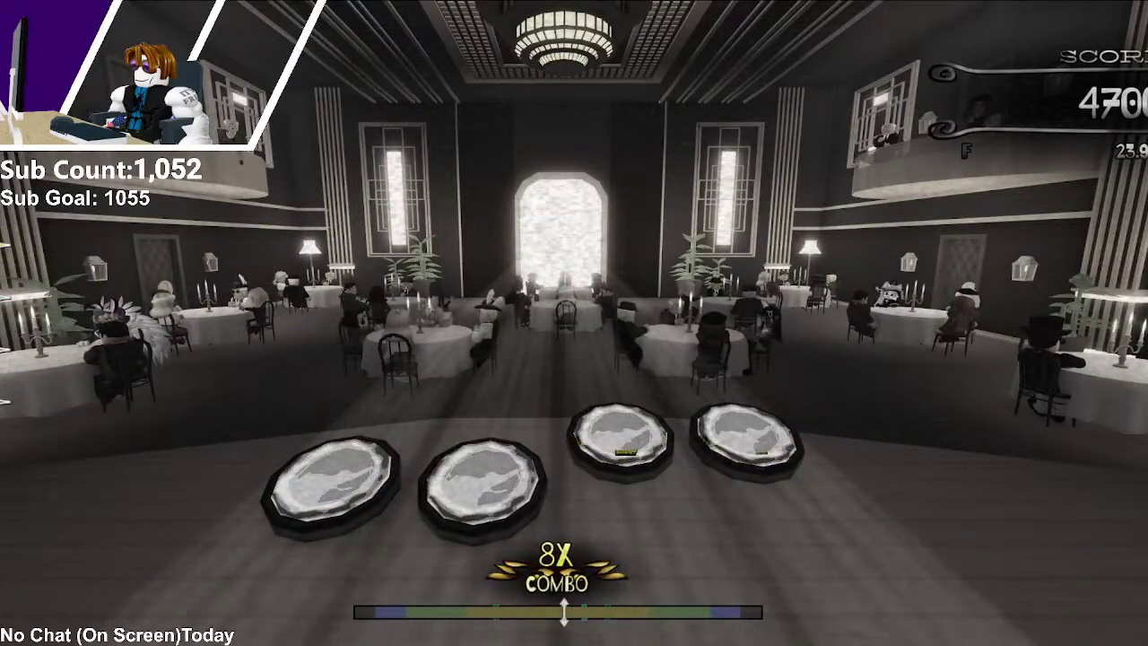
key(d)
key(f)
key(d)
key(f)
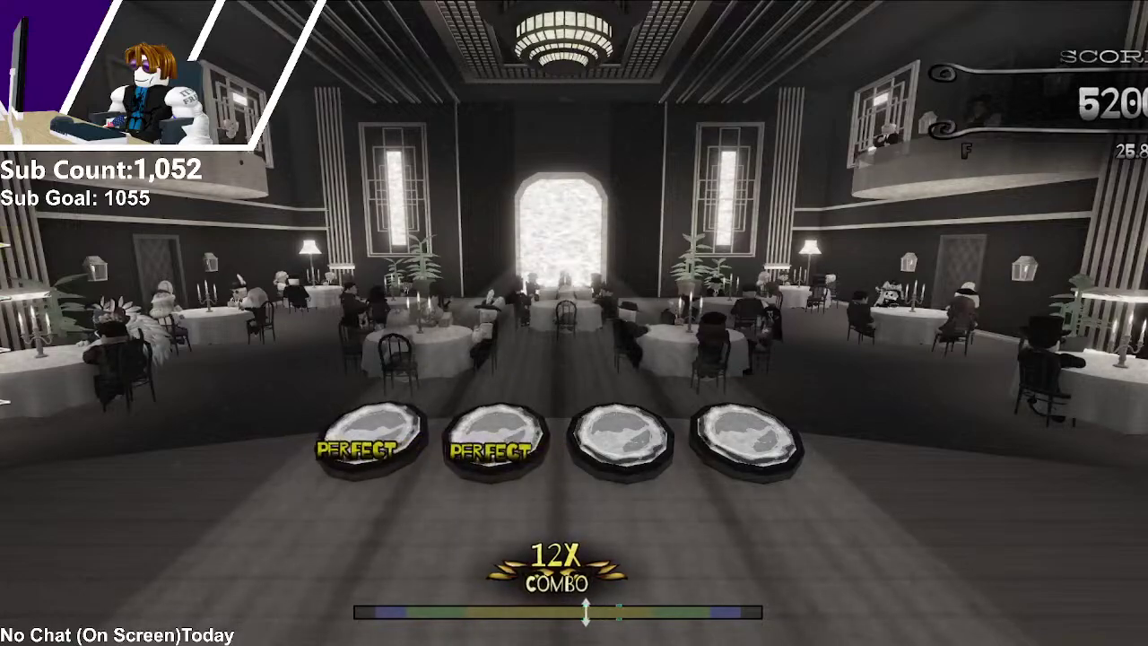
key(d)
key(k)
key(d)
key(k)
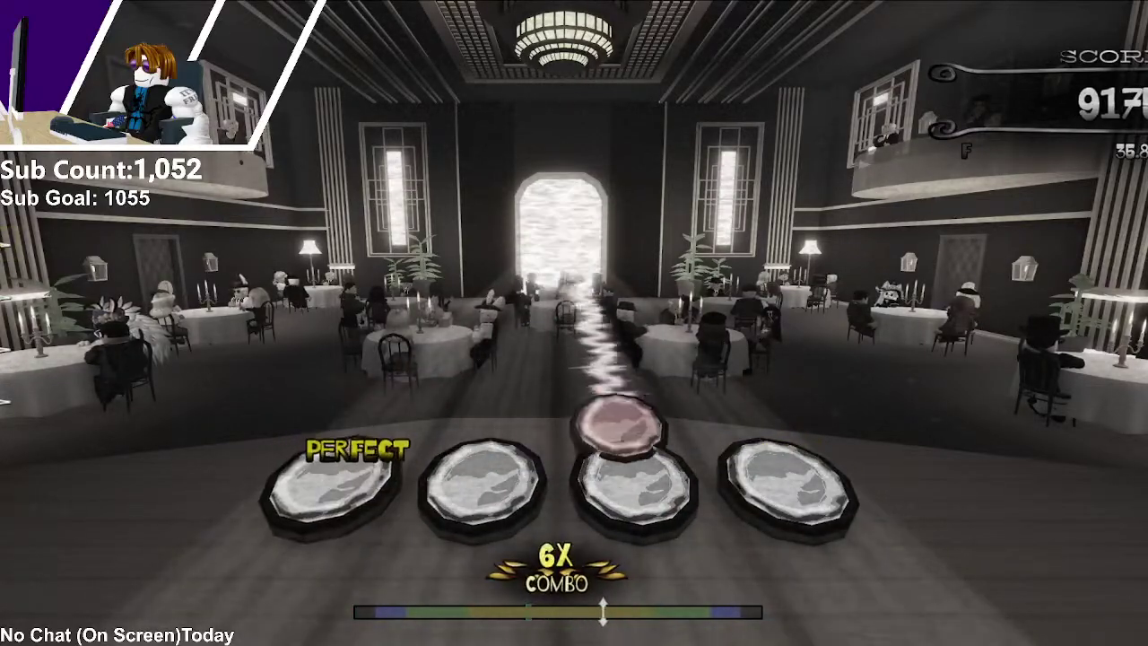
key(o)
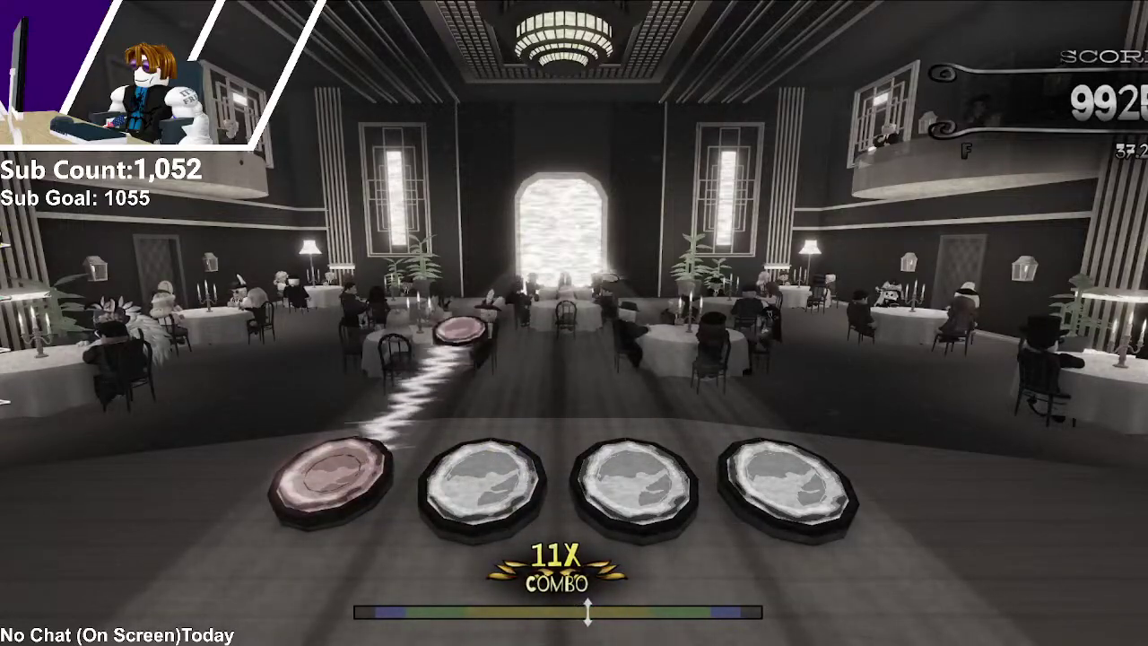
key(q)
key(p)
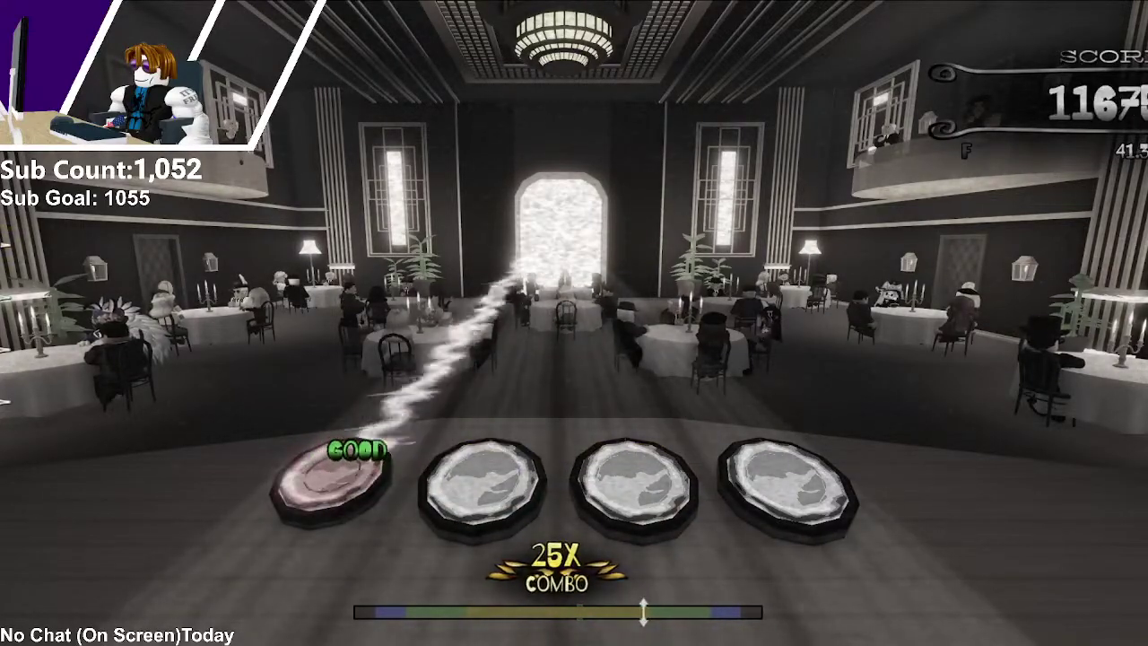
key(d)
key(f)
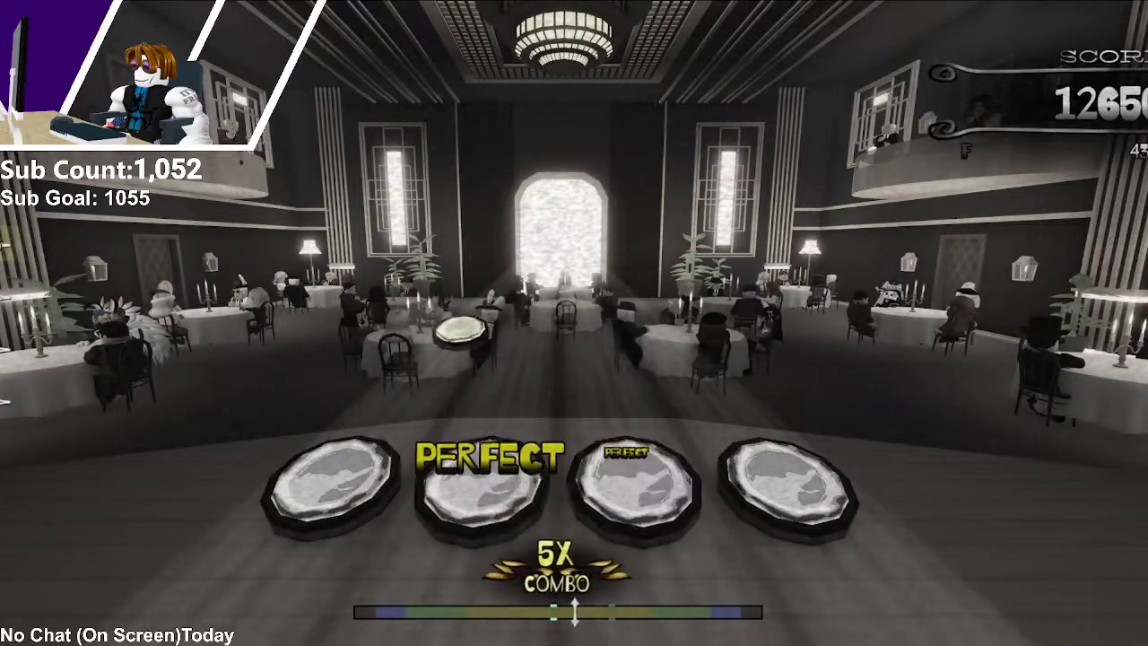
key(f)
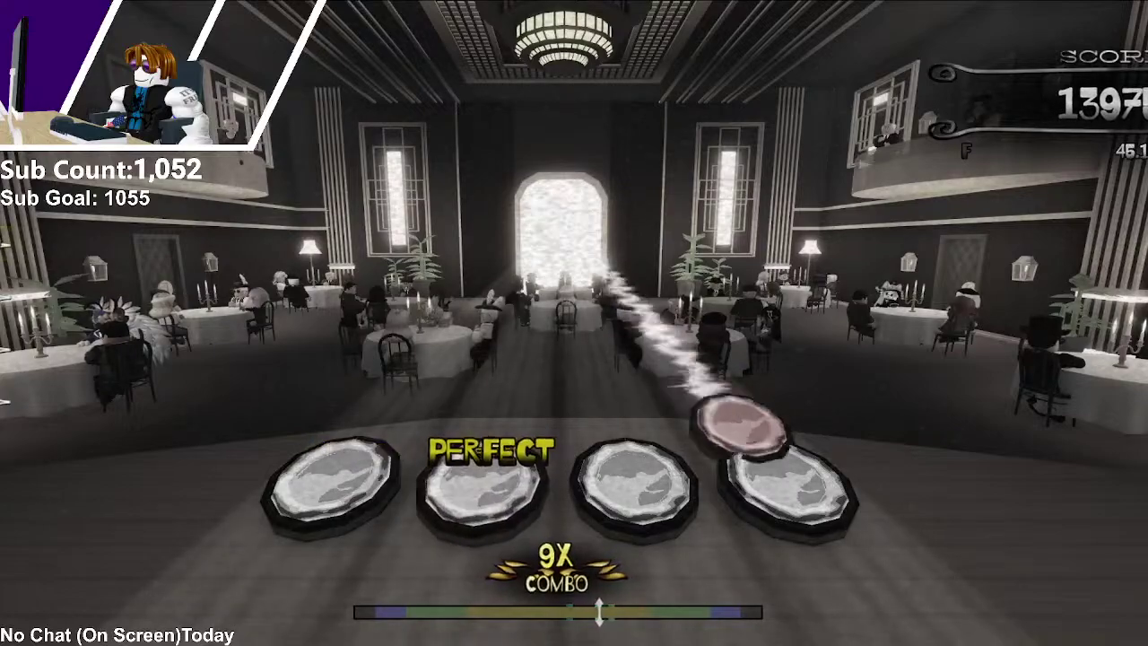
key(j)
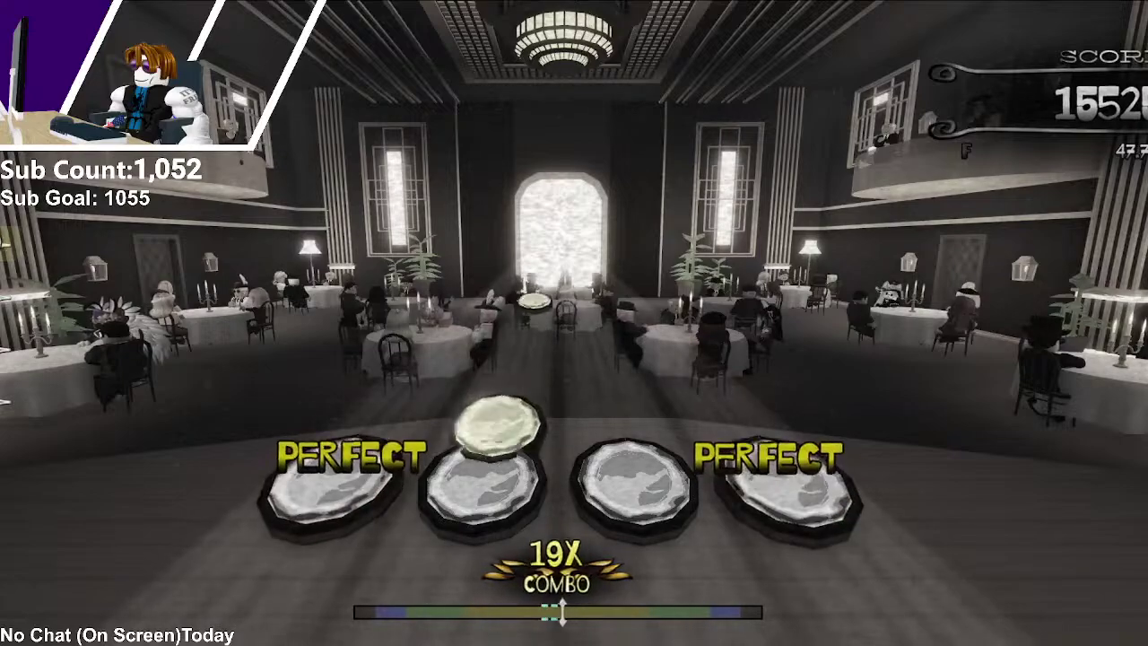
key(d)
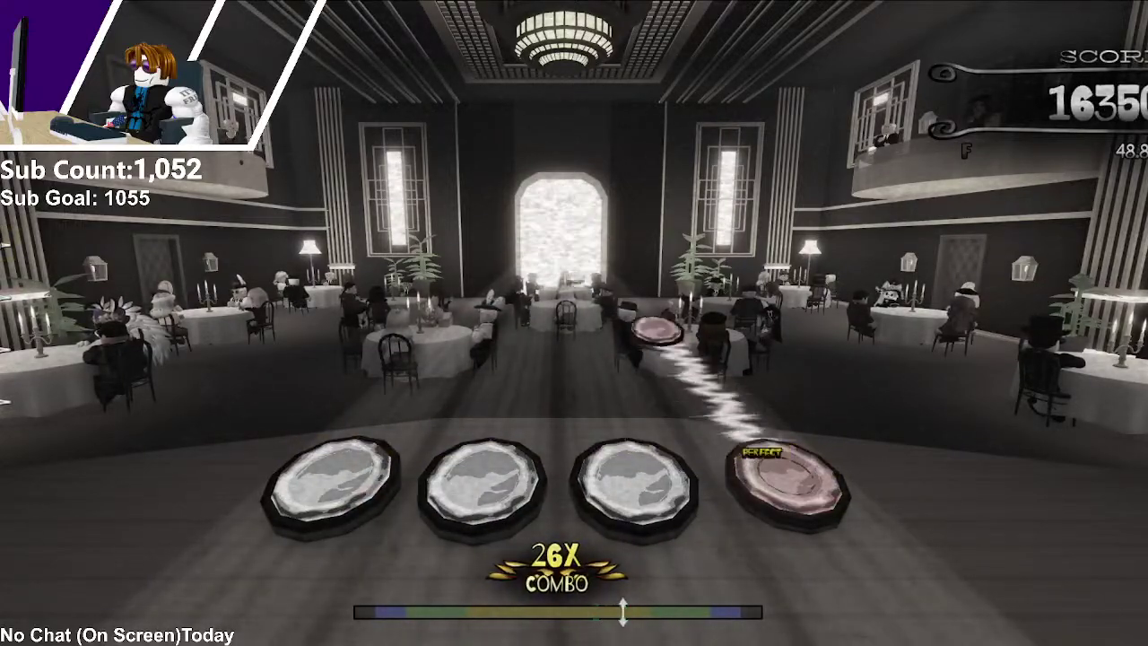
key(j)
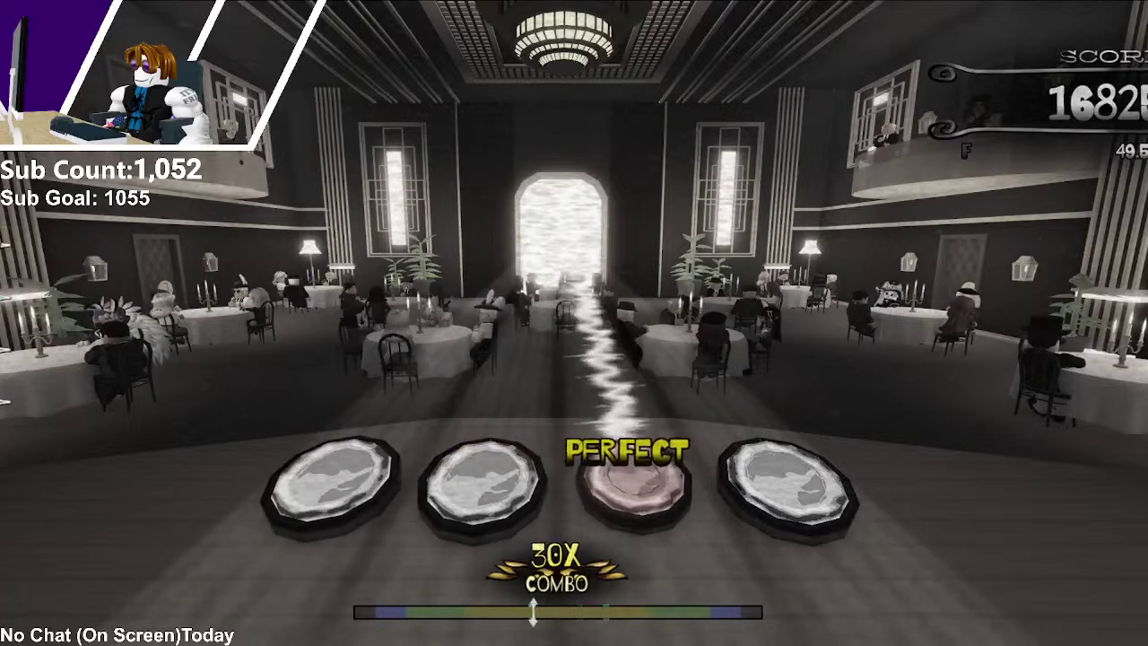
key(j)
key(j)
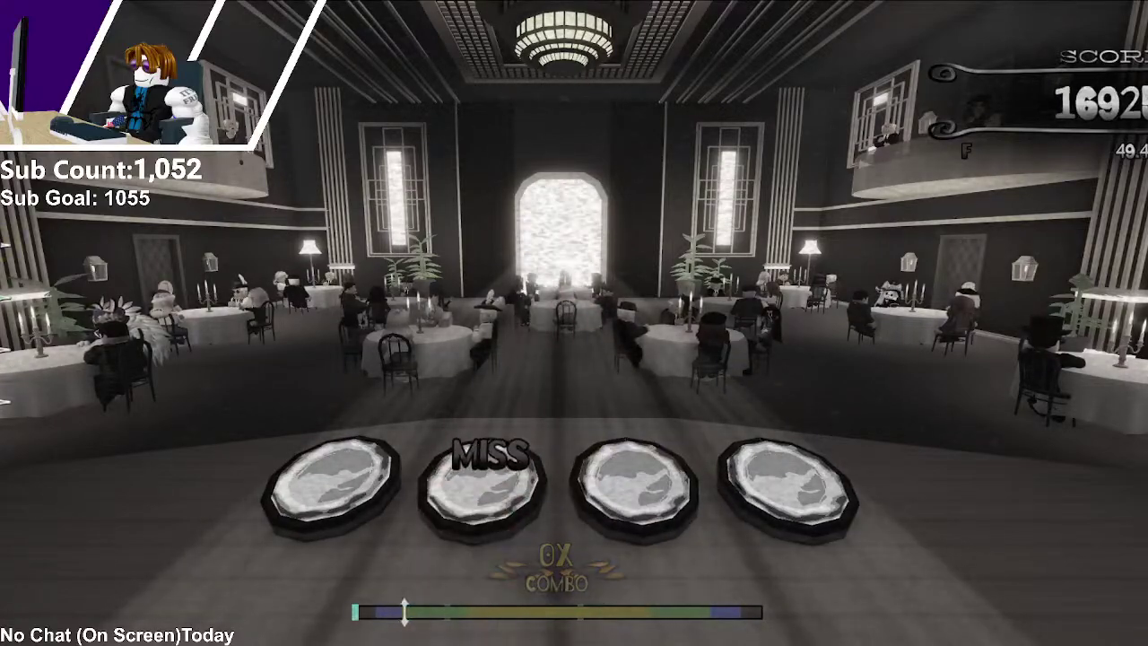
key(f)
key(k)
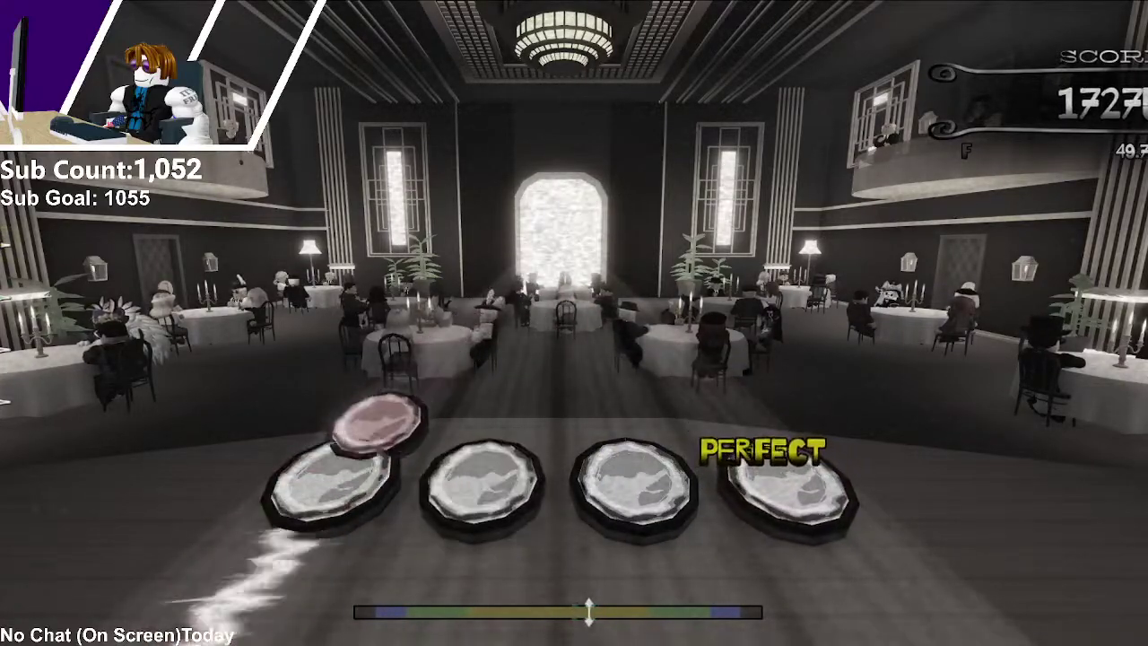
Step: Keep hitting the single and held notes in the four lanes through the remainder of the first Old Jazz attempt
key(k)
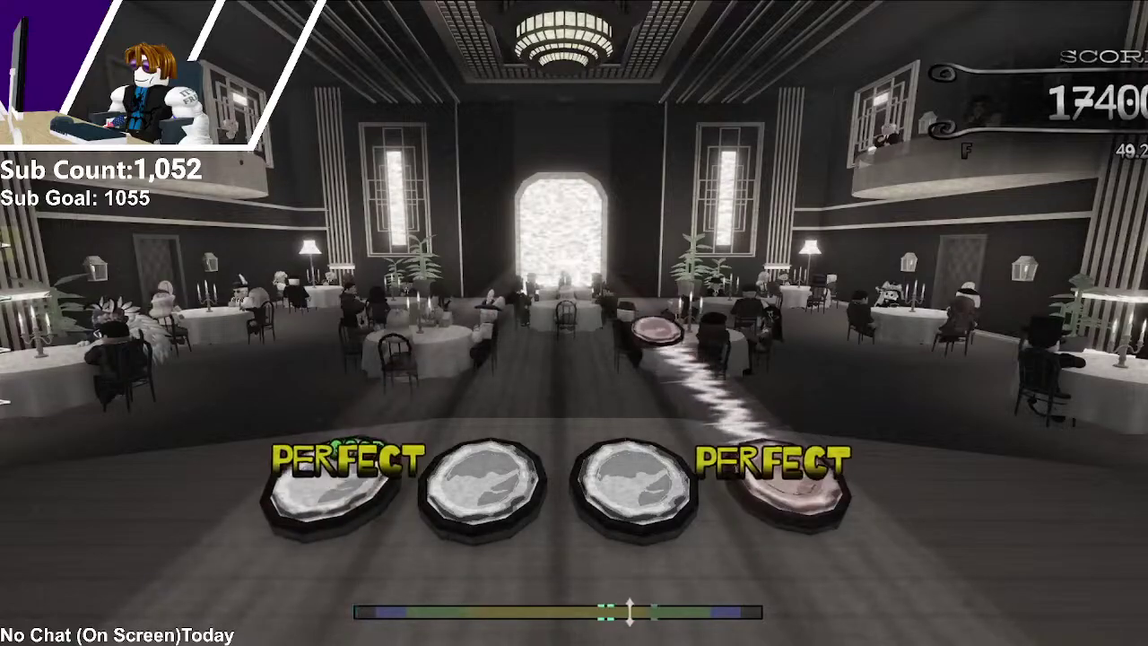
key(f)
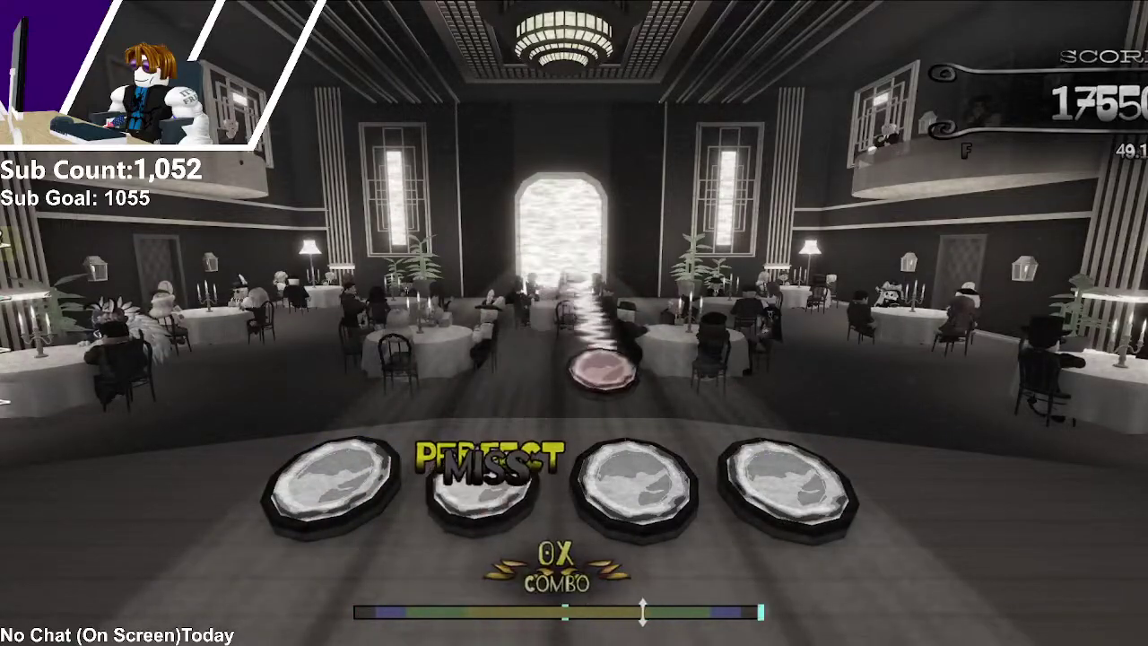
key(j)
key(j)
key(d)
key(k)
key(f)
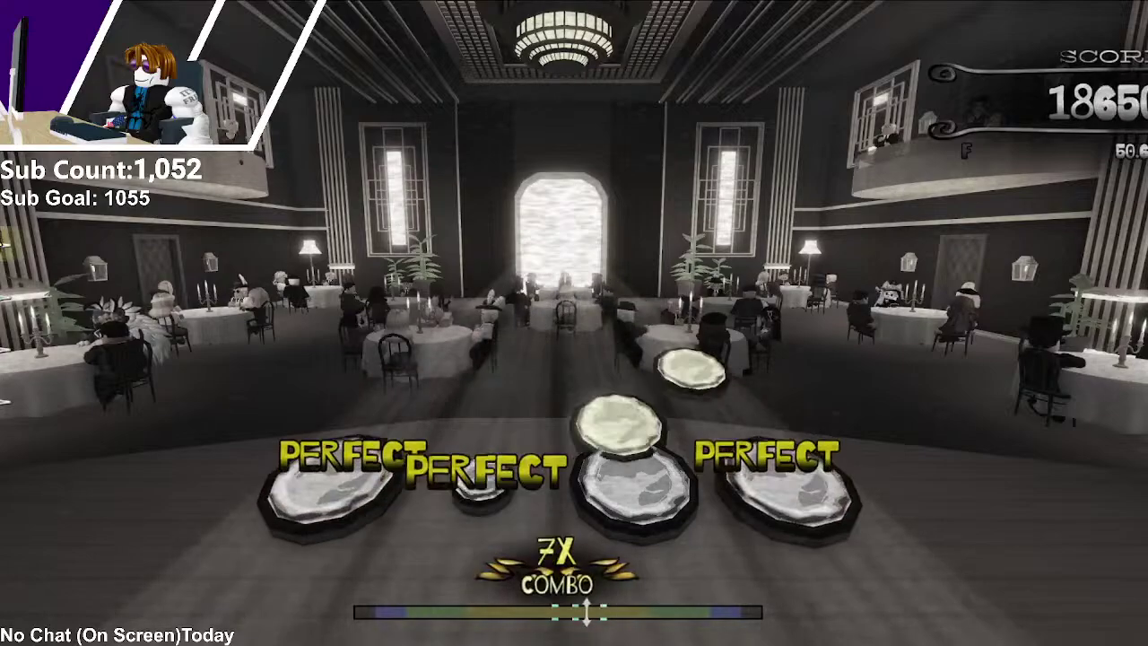
key(j)
key(j)
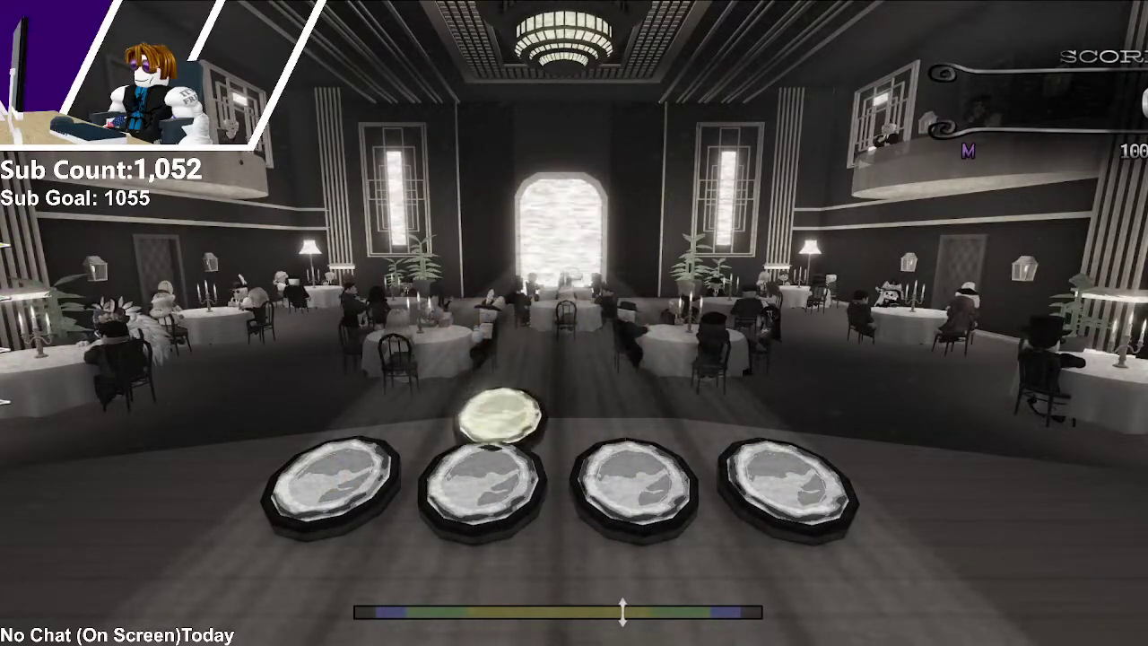
Step: Replay the song from the start, hitting single, paired and held notes in all four lanes through to the end for a grade of C or better
key(j)
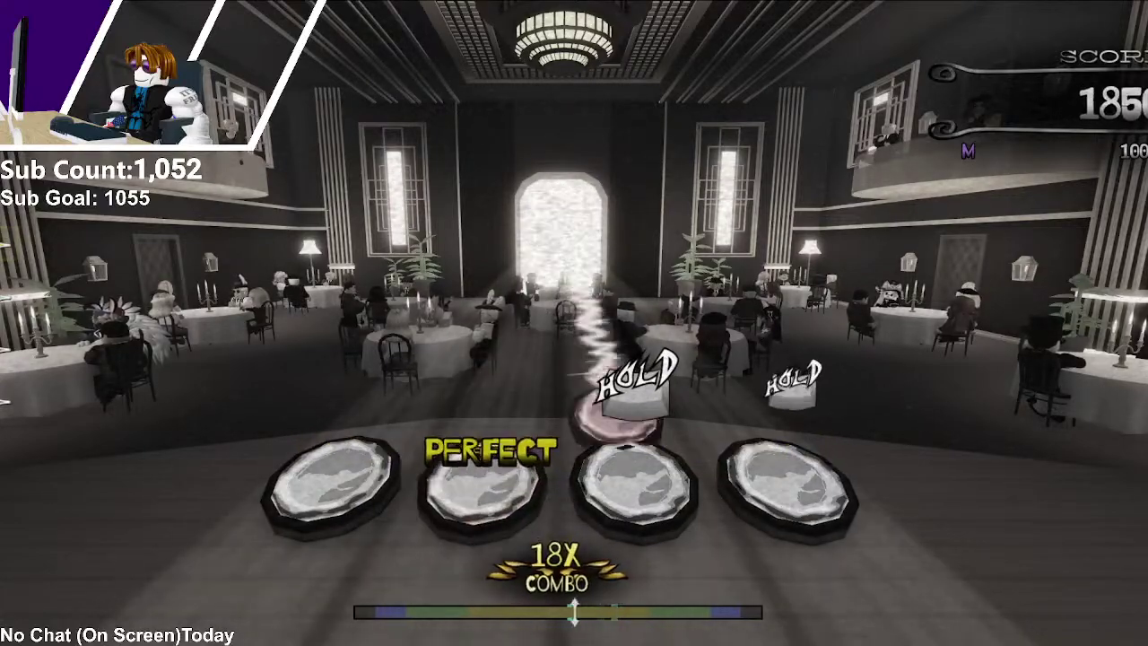
key(j)
key(k)
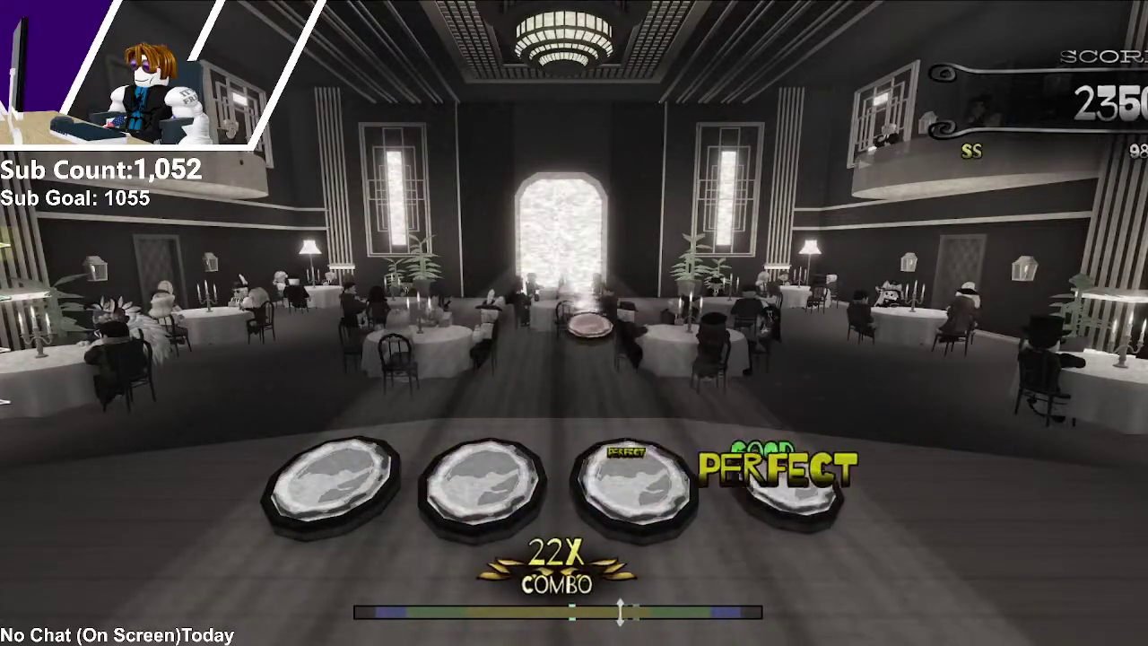
key(k)
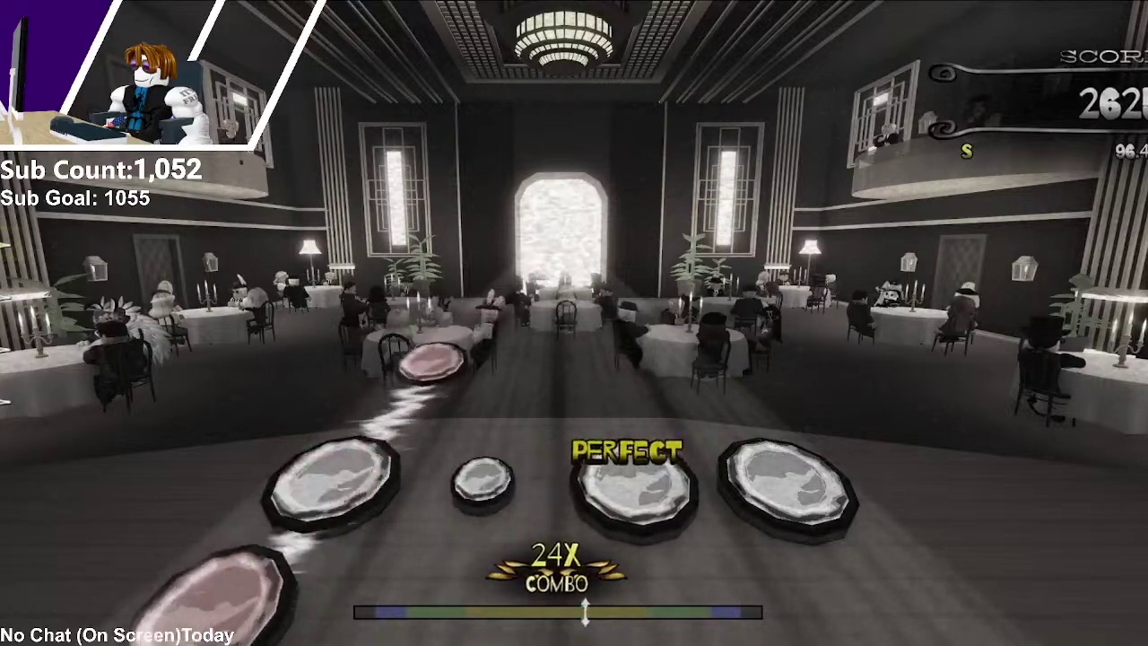
key(d)
key(f)
key(j)
key(f)
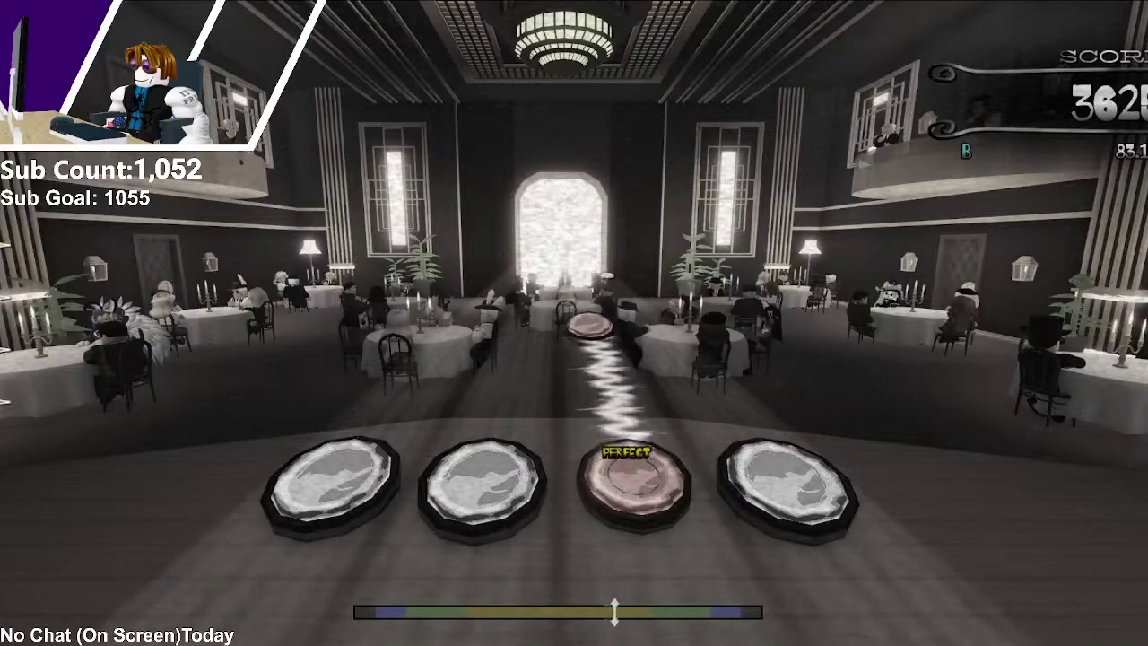
key(k)
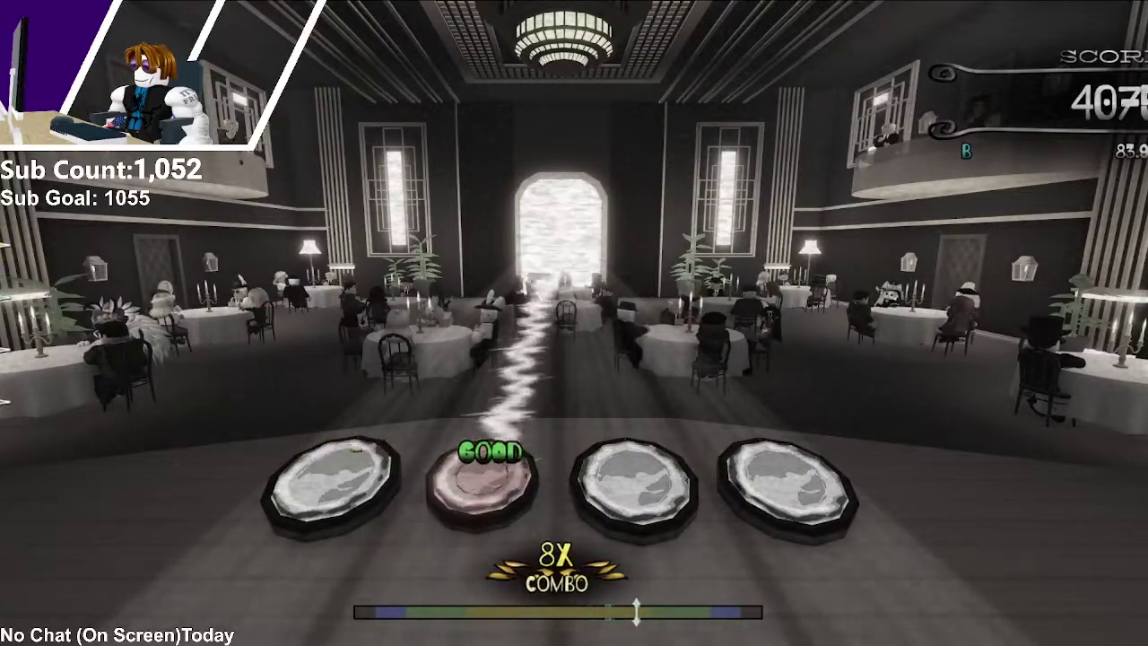
key(f)
key(j)
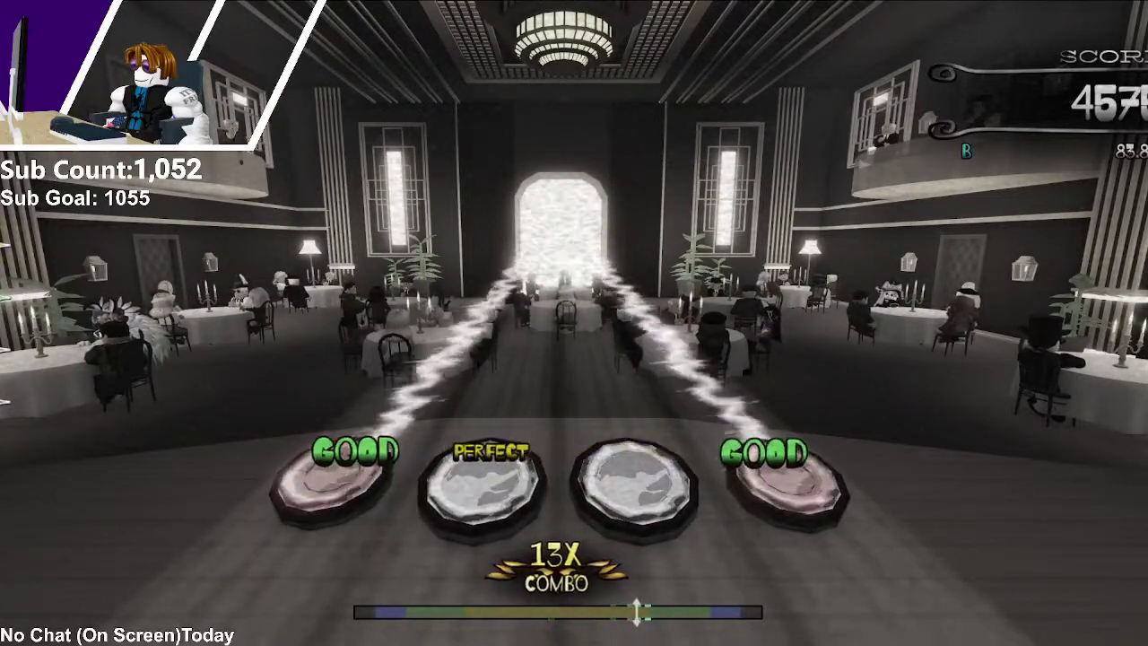
key(d)
key(k)
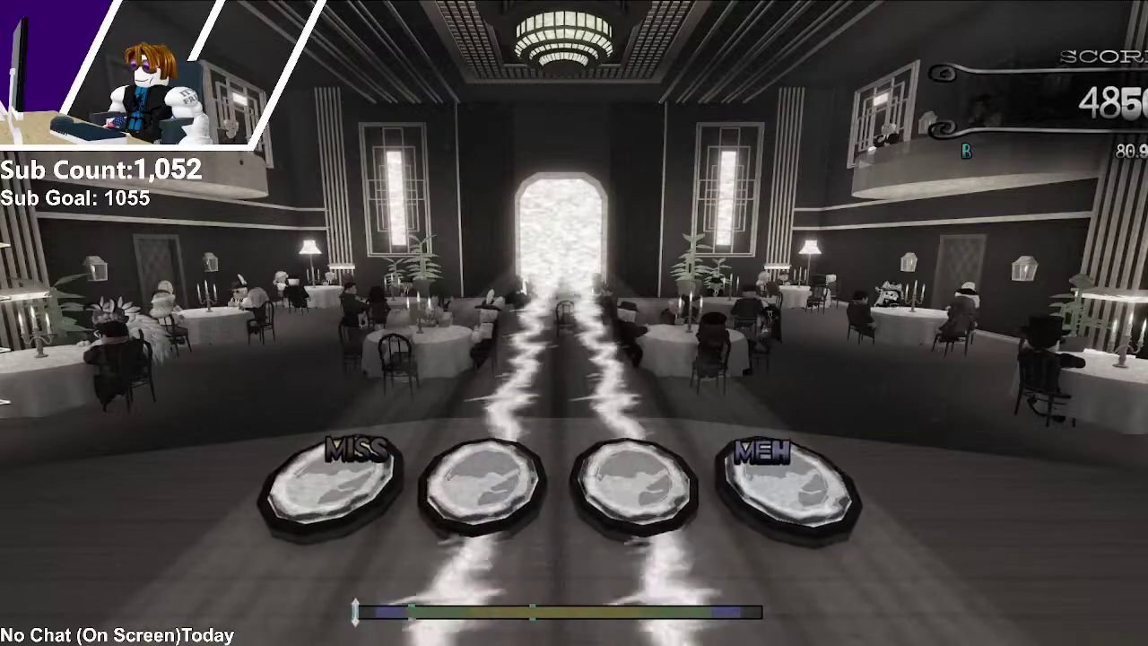
key(f)
key(j)
key(d)
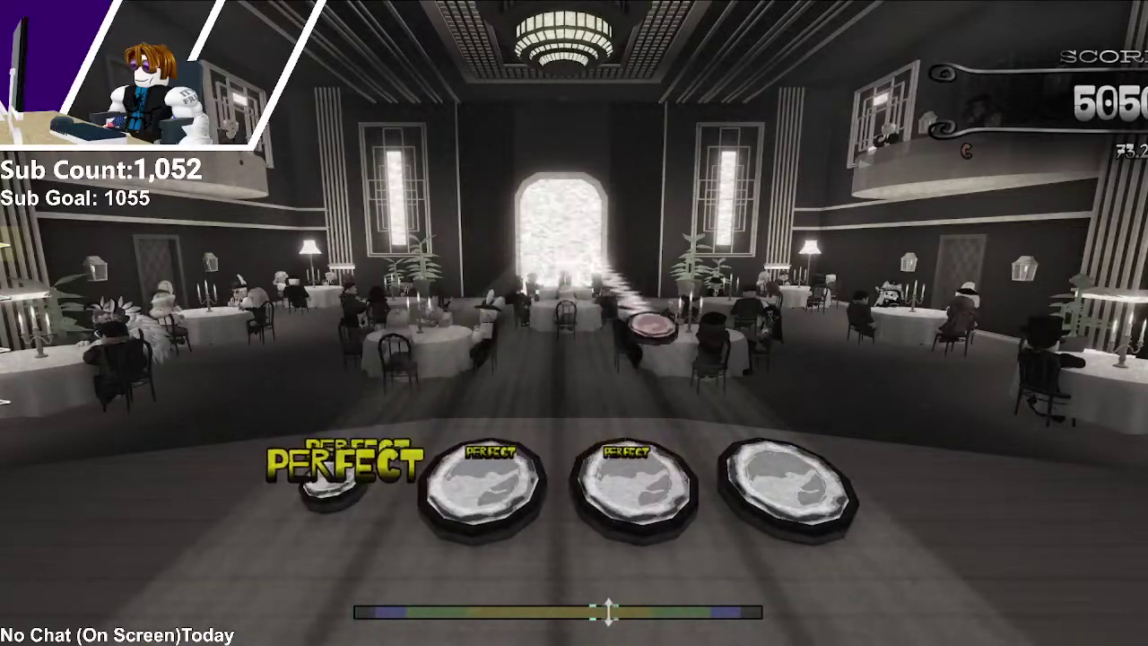
key(k)
key(k)
key(k)
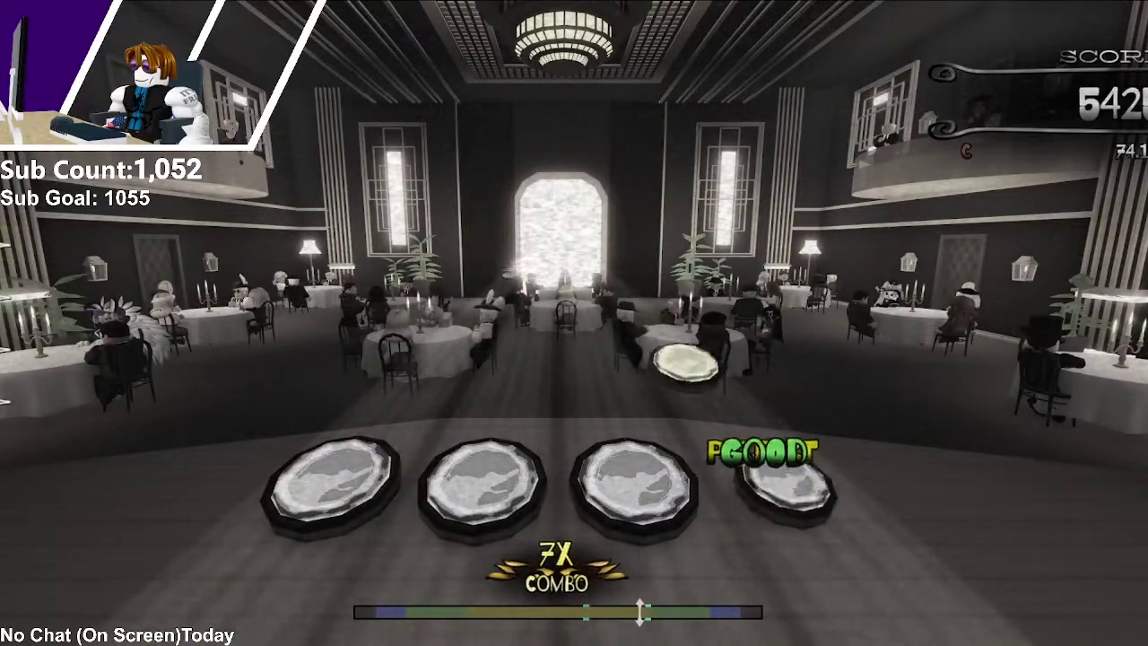
key(d)
key(f)
key(j)
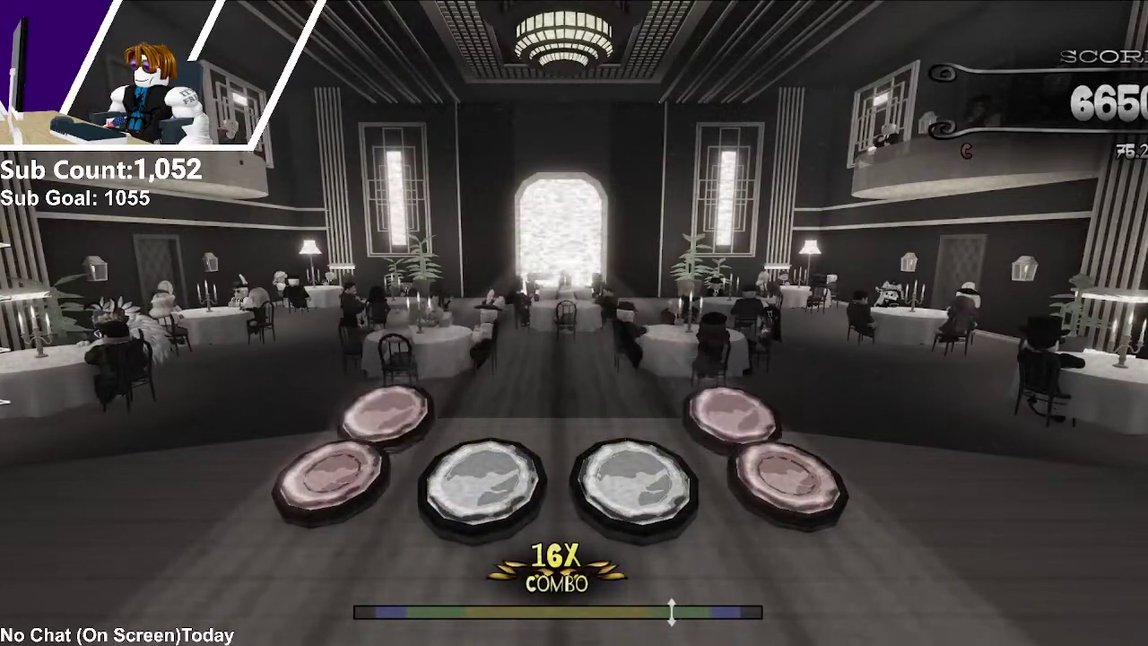
key(k)
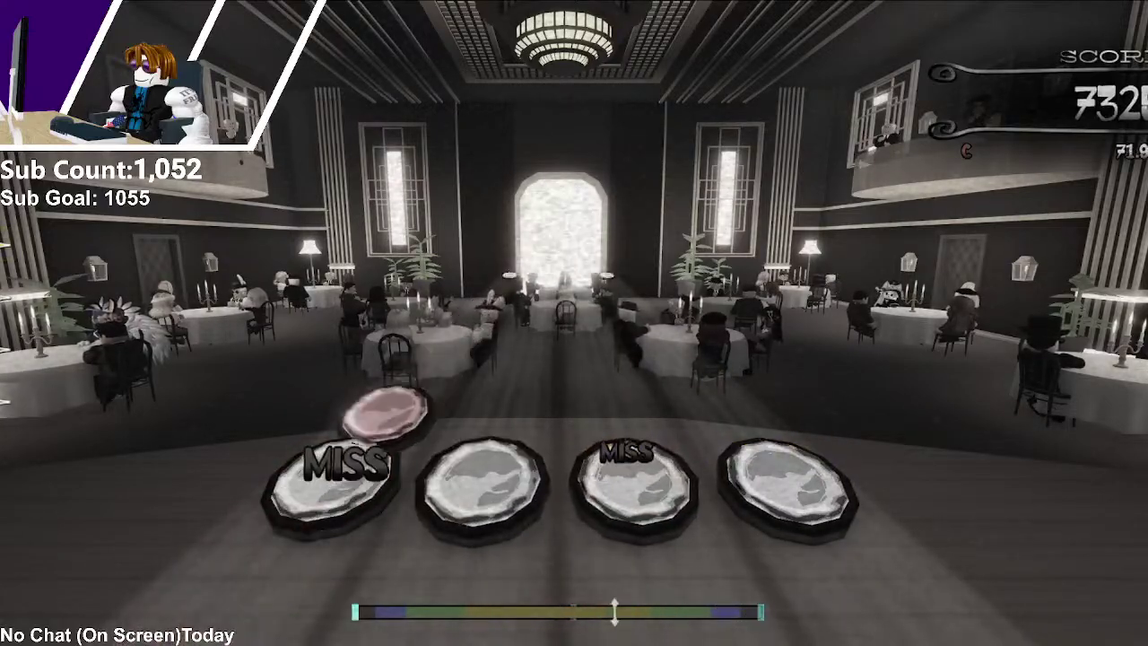
key(d)
key(k)
key(j)
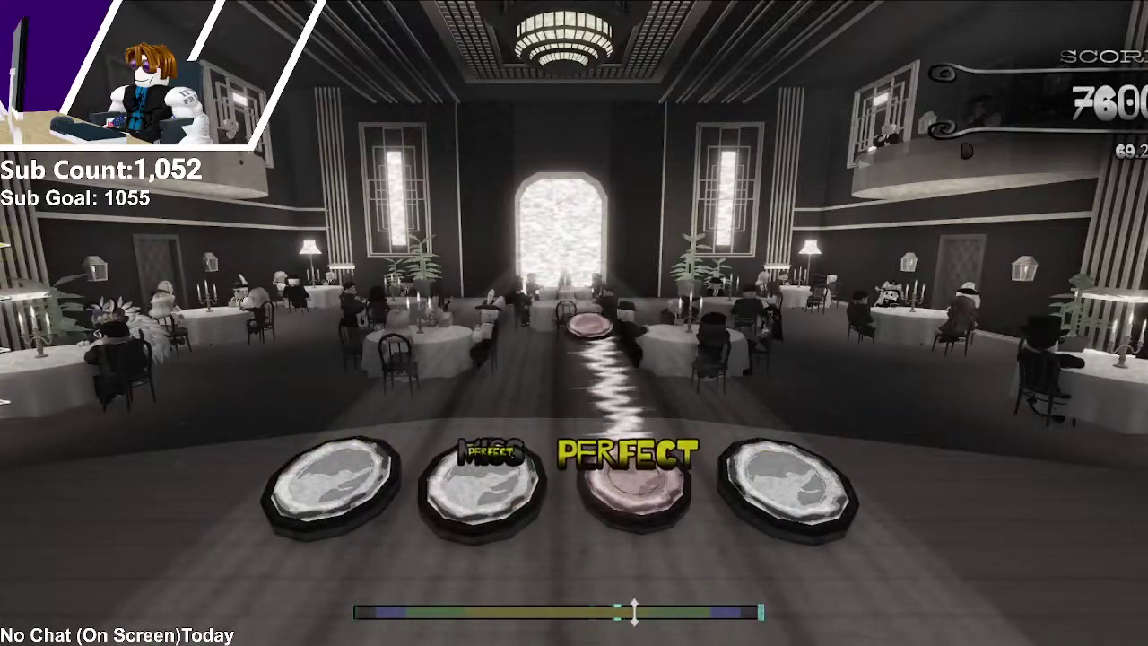
key(d)
key(k)
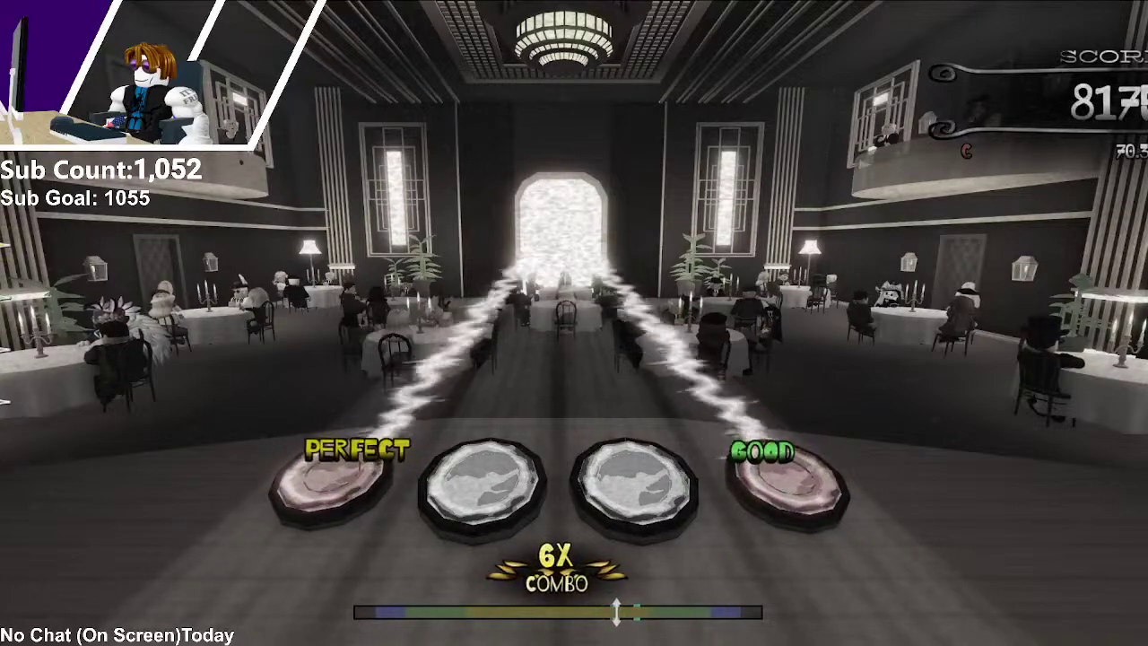
key(d)
key(k)
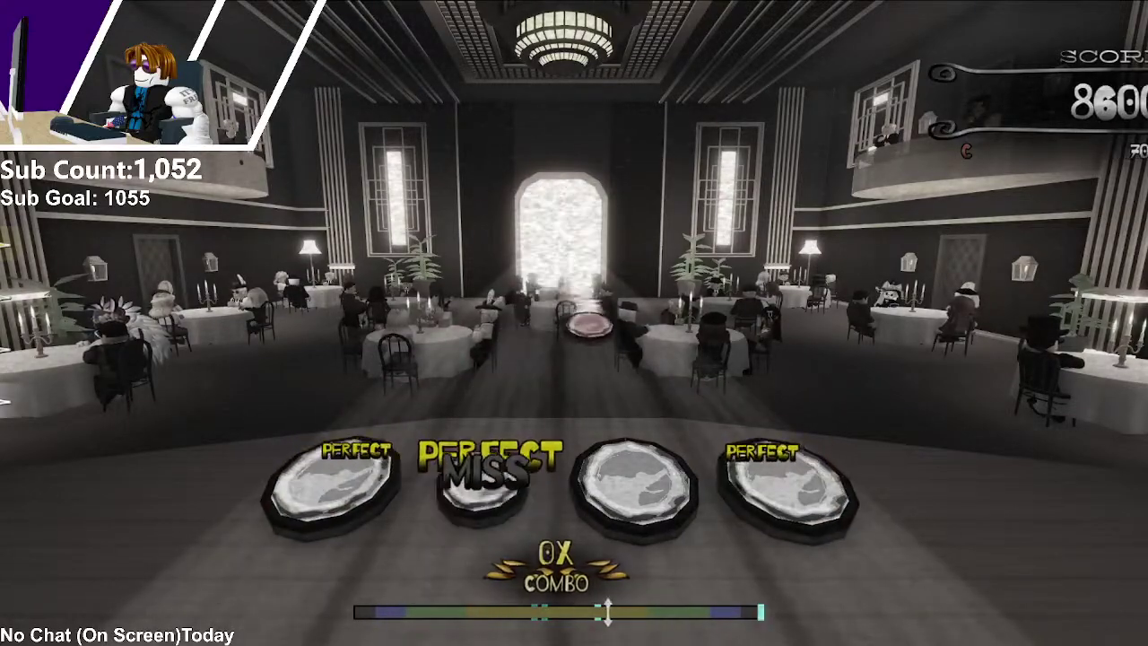
key(d)
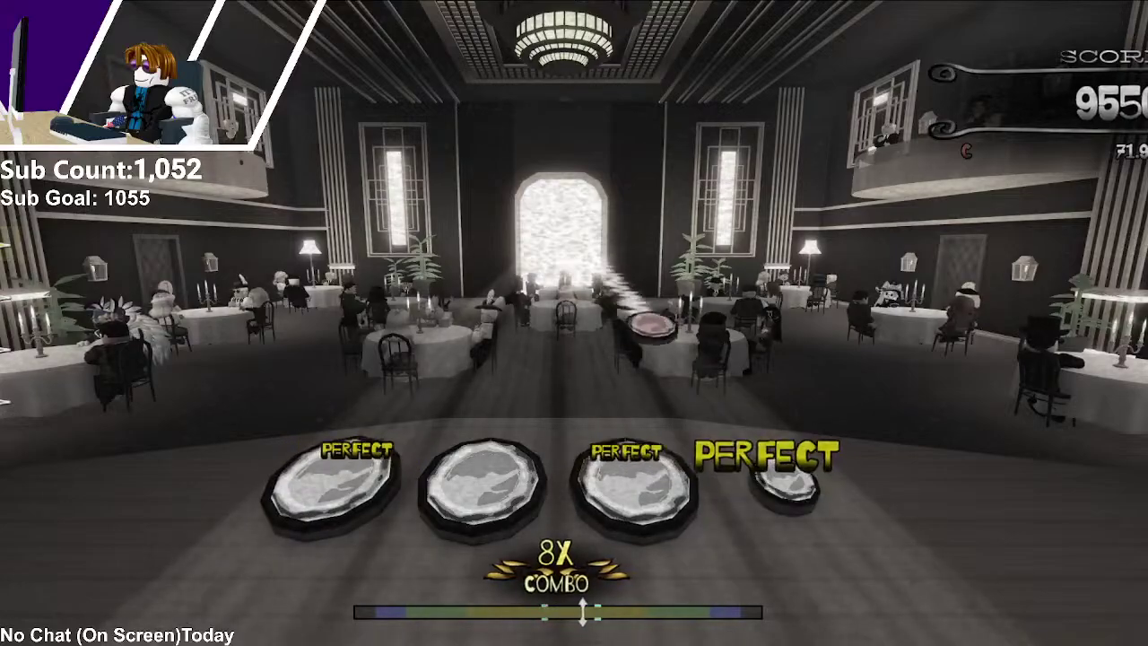
key(k)
key(f)
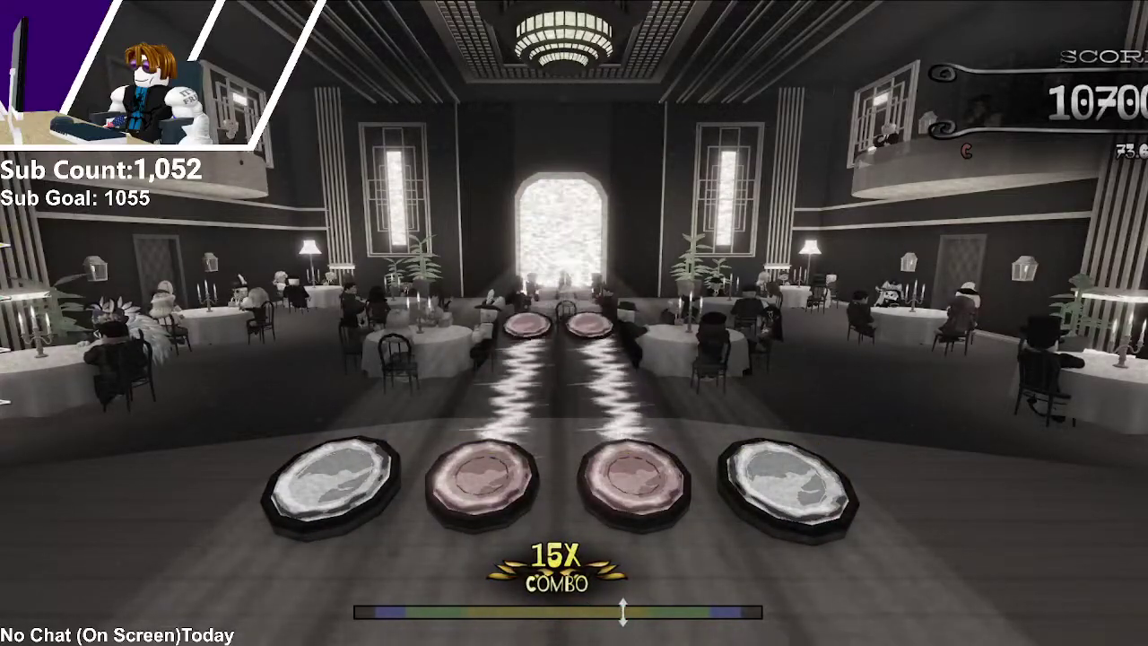
key(d)
key(f)
key(k)
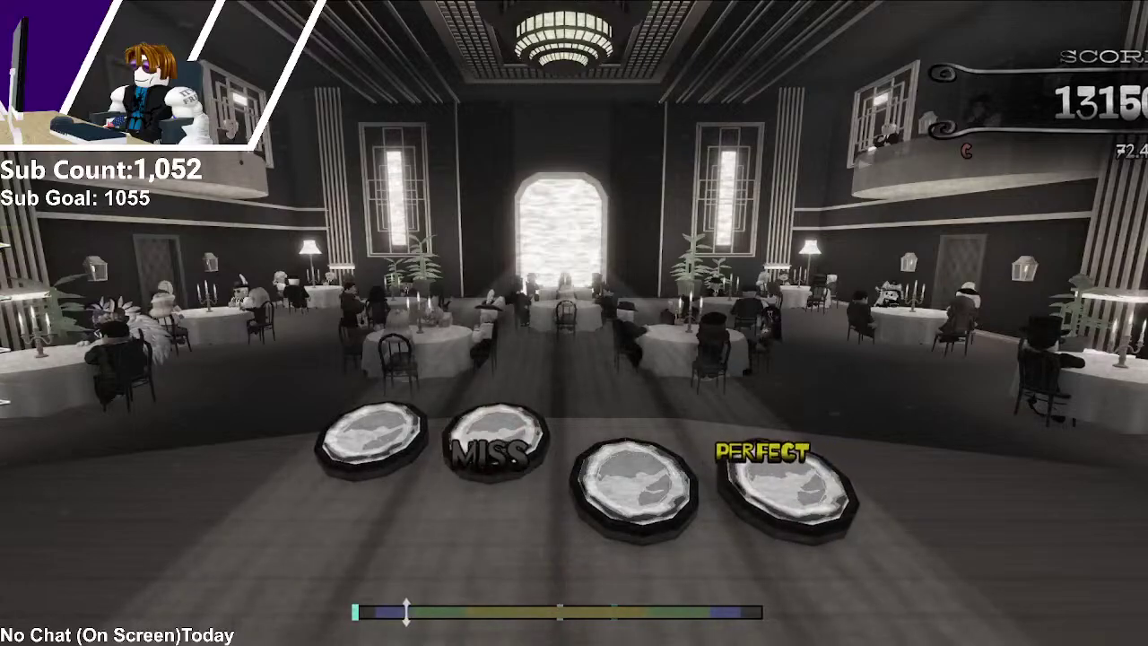
key(j)
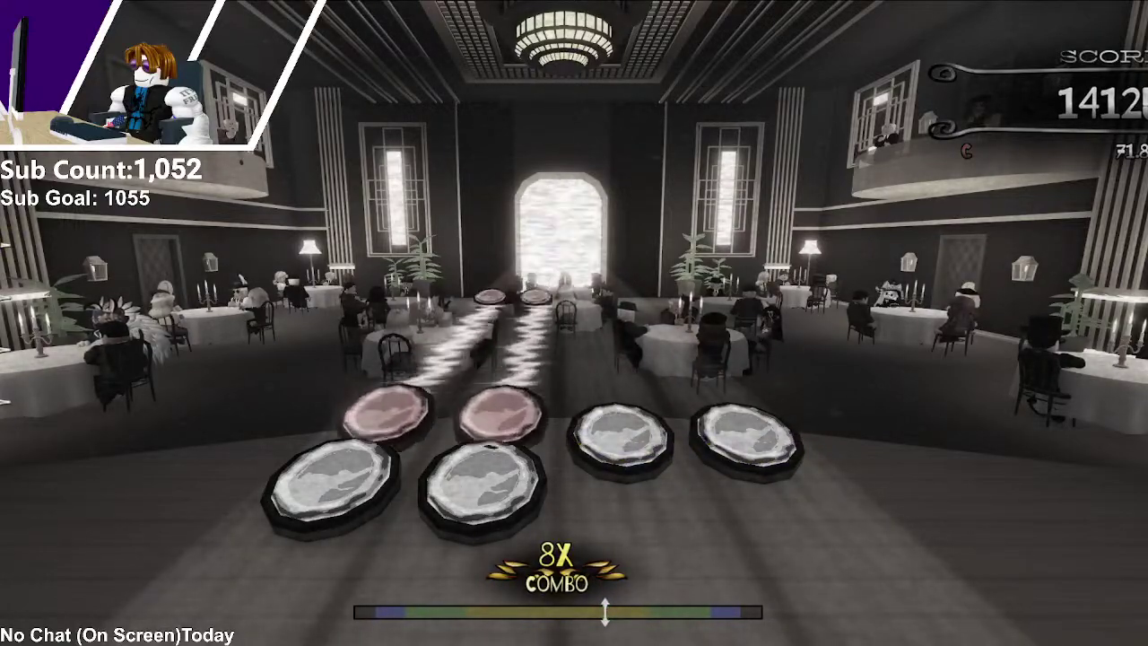
key(d)
key(f)
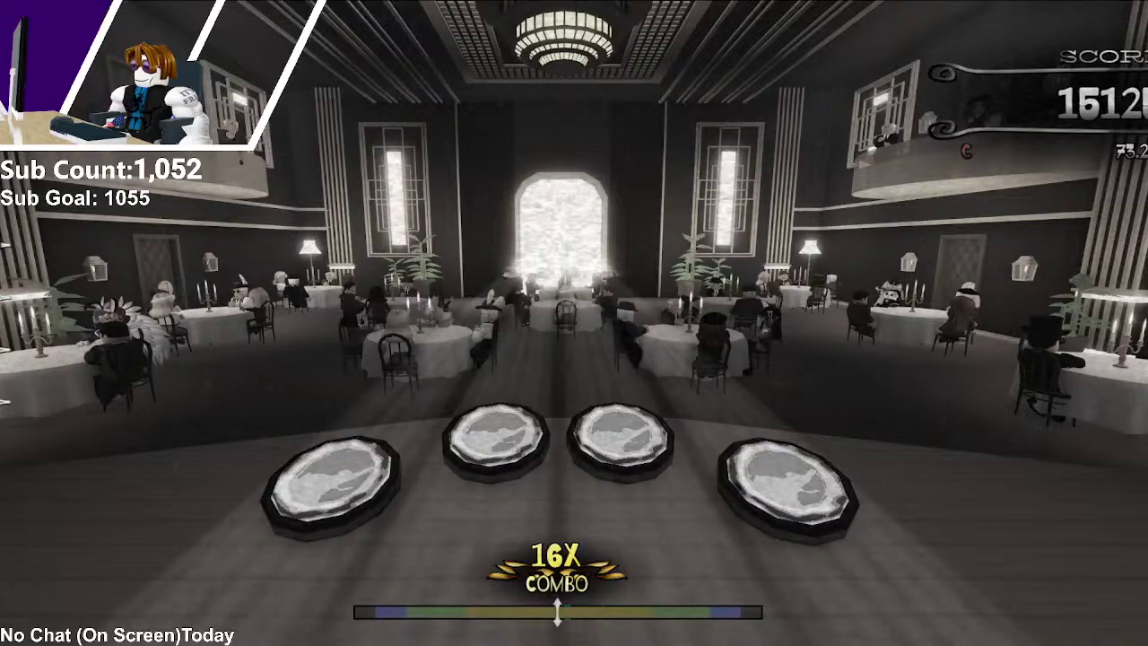
key(d)
key(f)
key(j)
key(k)
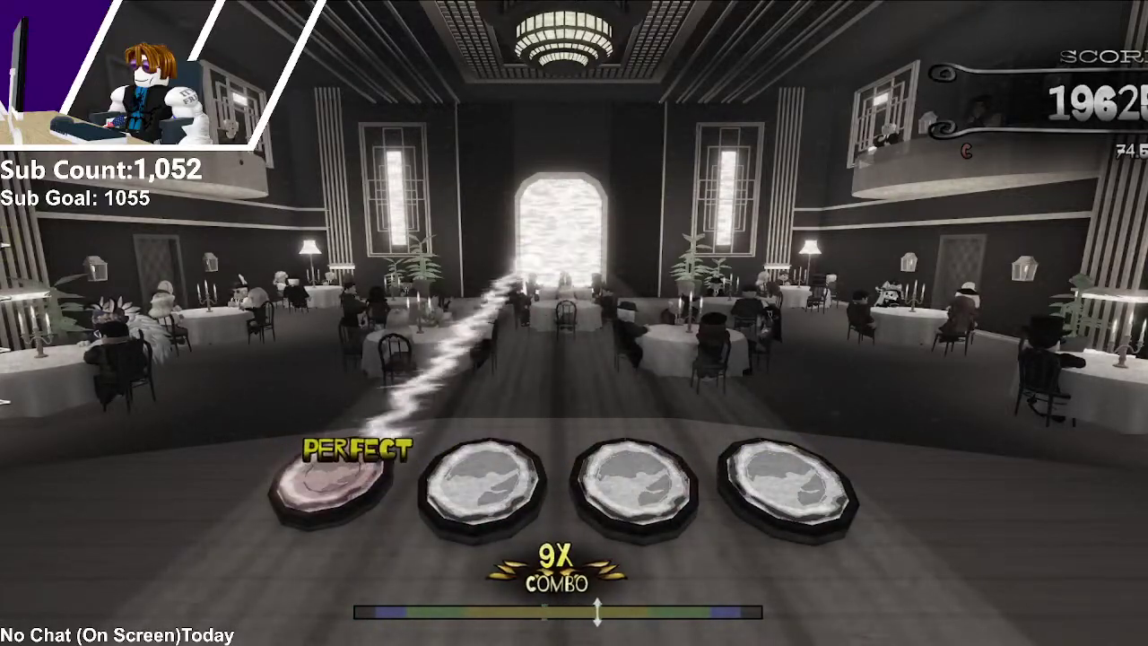
key(d)
key(k)
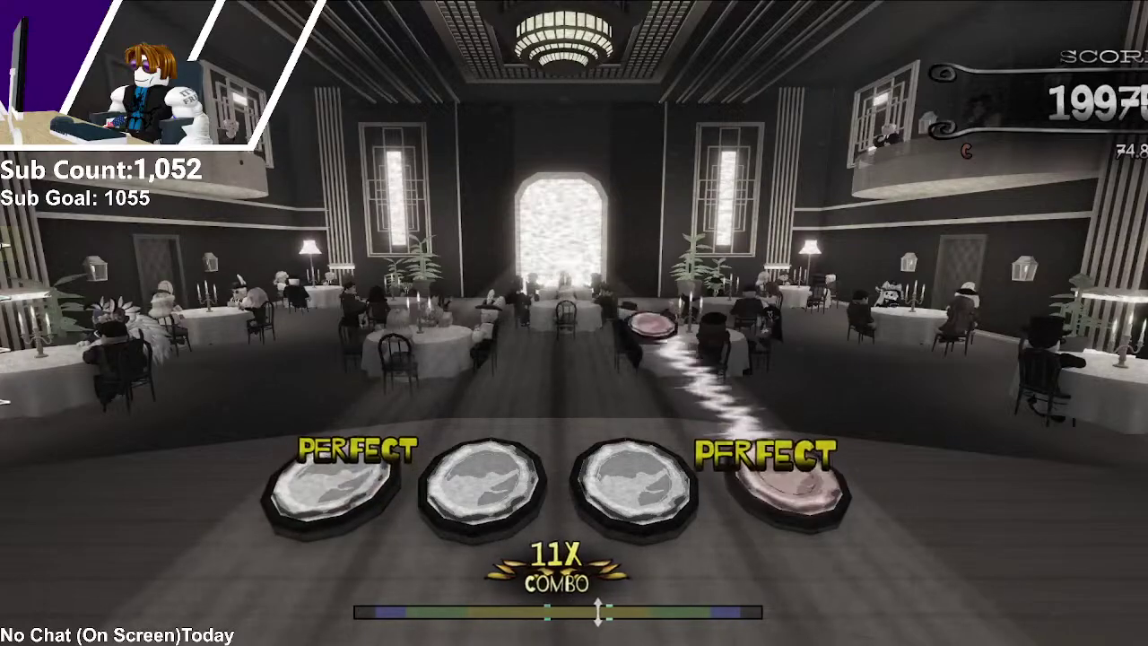
key(k)
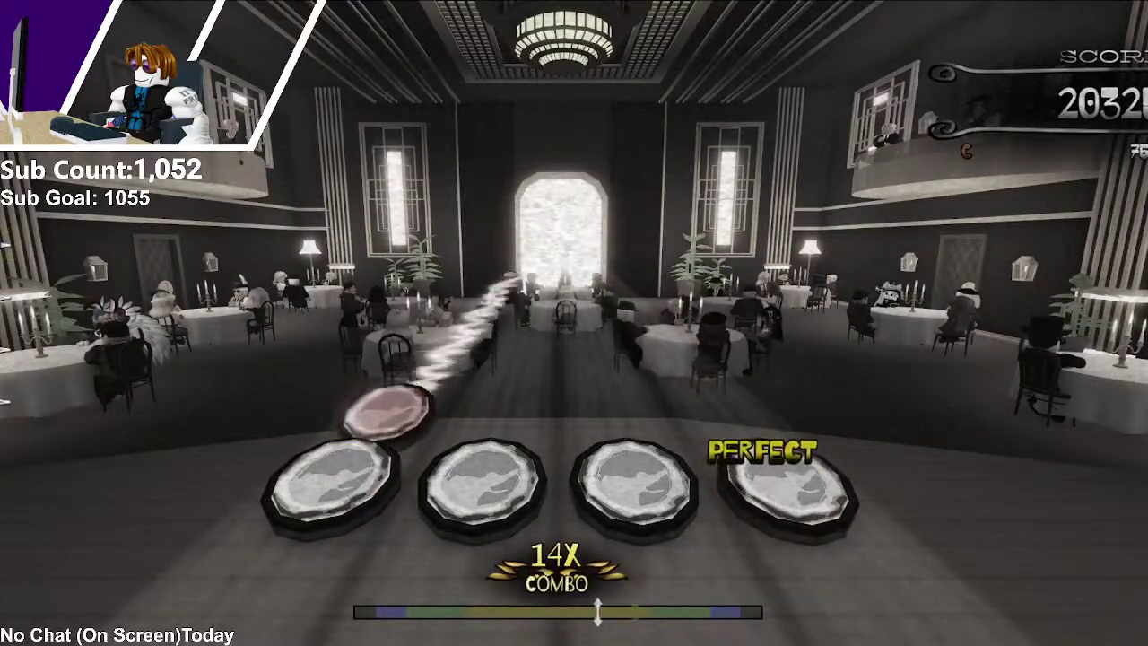
key(d)
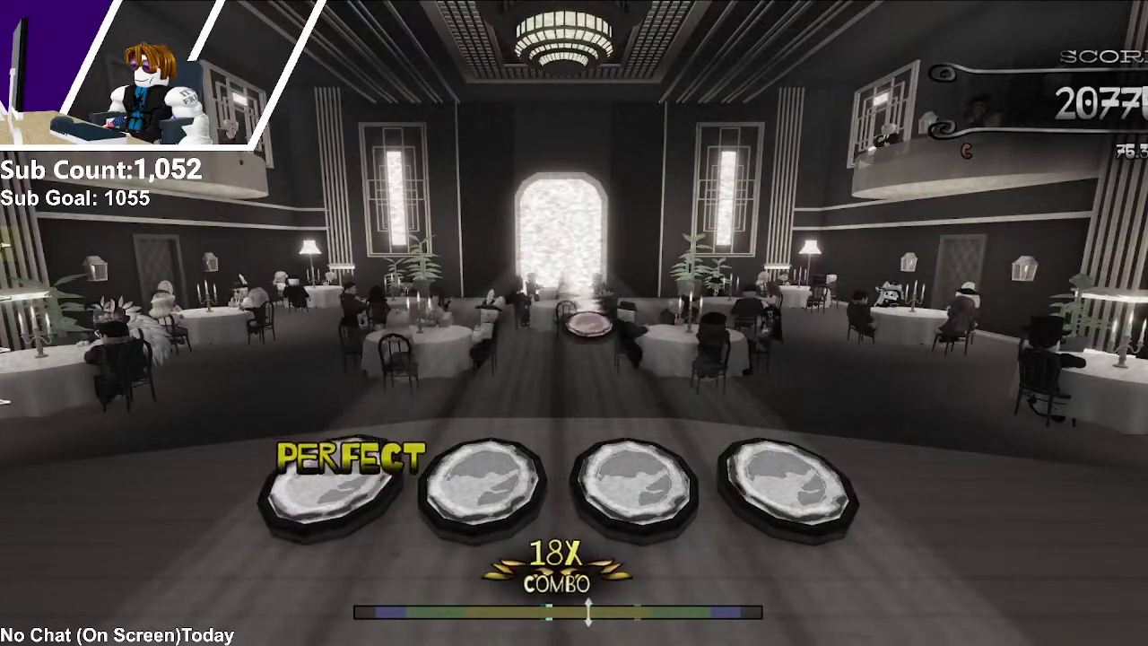
key(j)
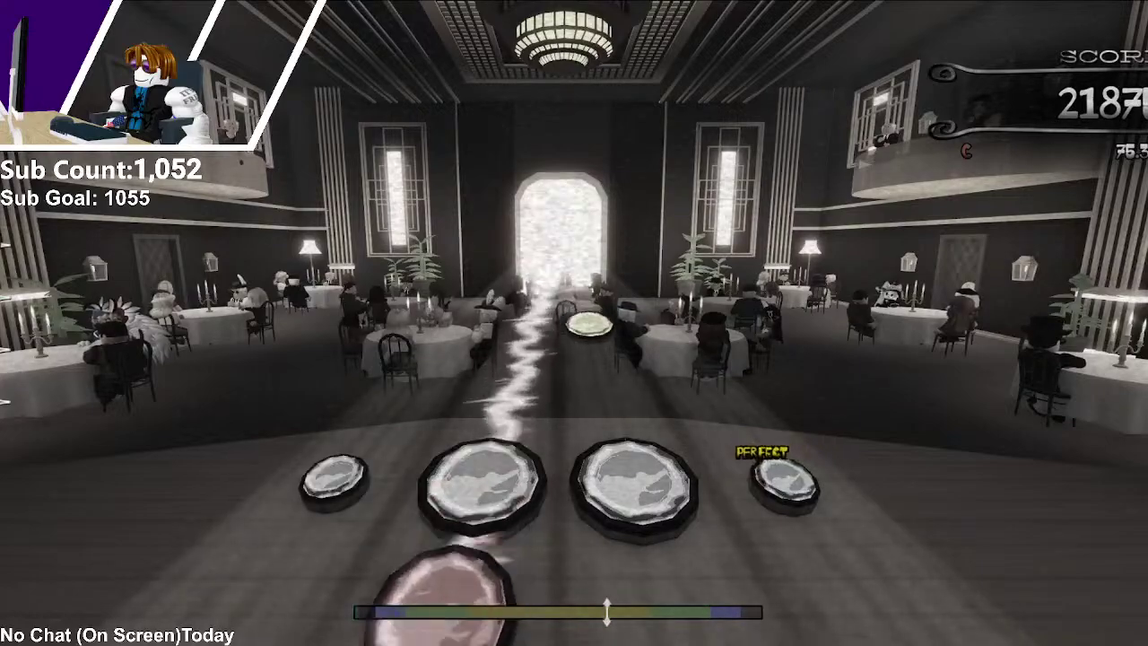
key(f)
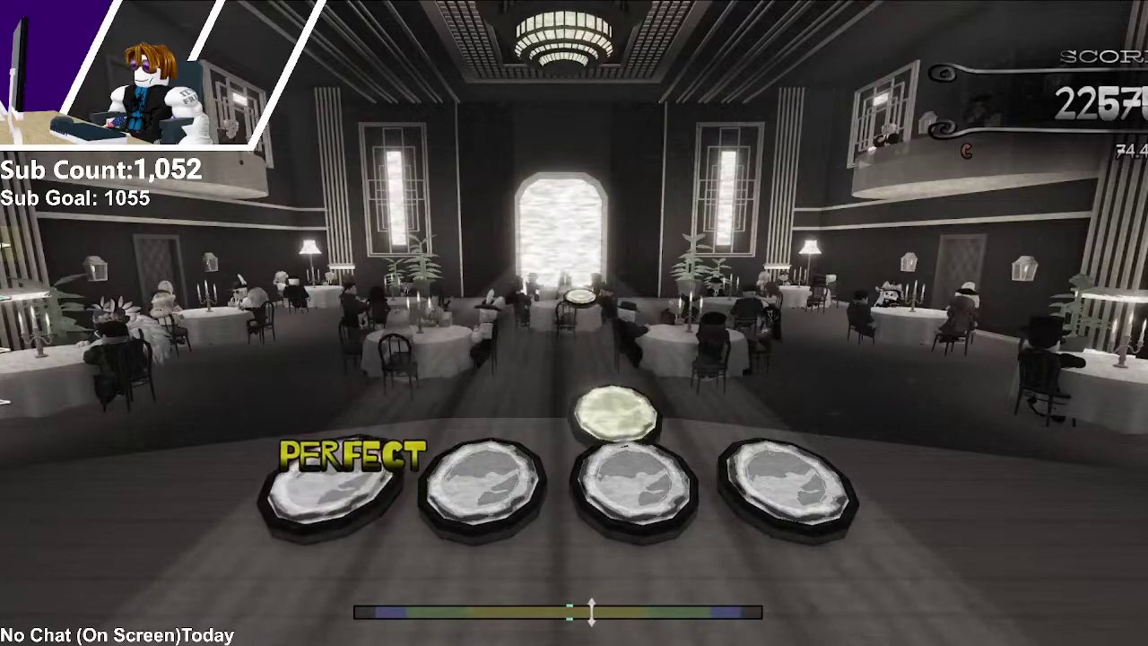
key(j)
key(d)
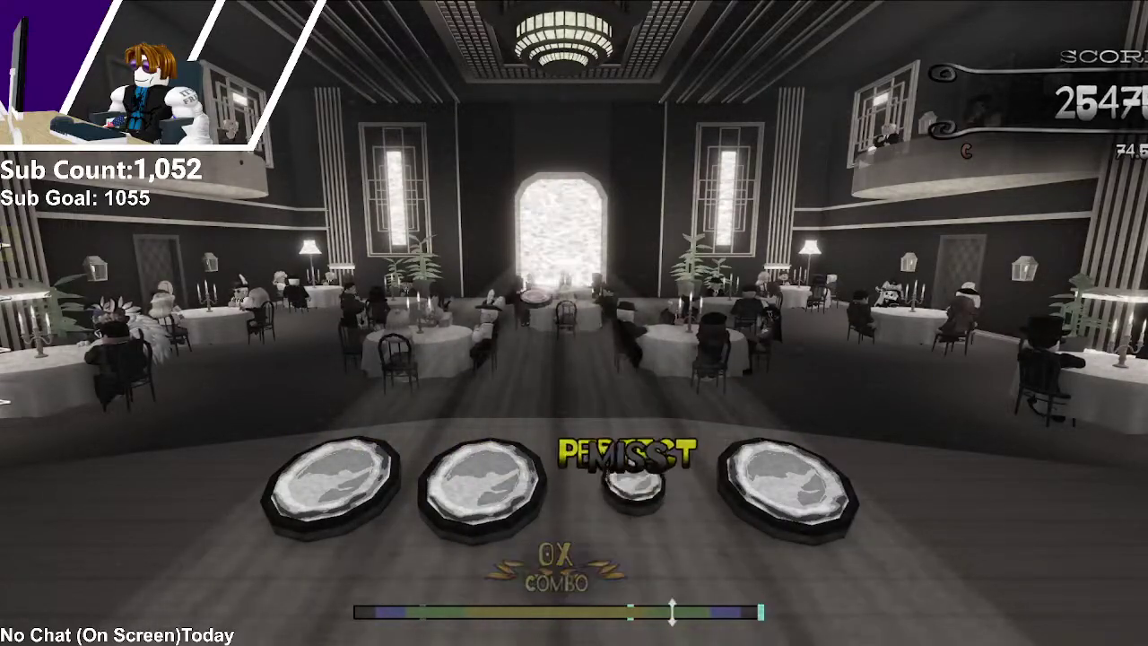
key(w)
key(p)
key(q)
key(w)
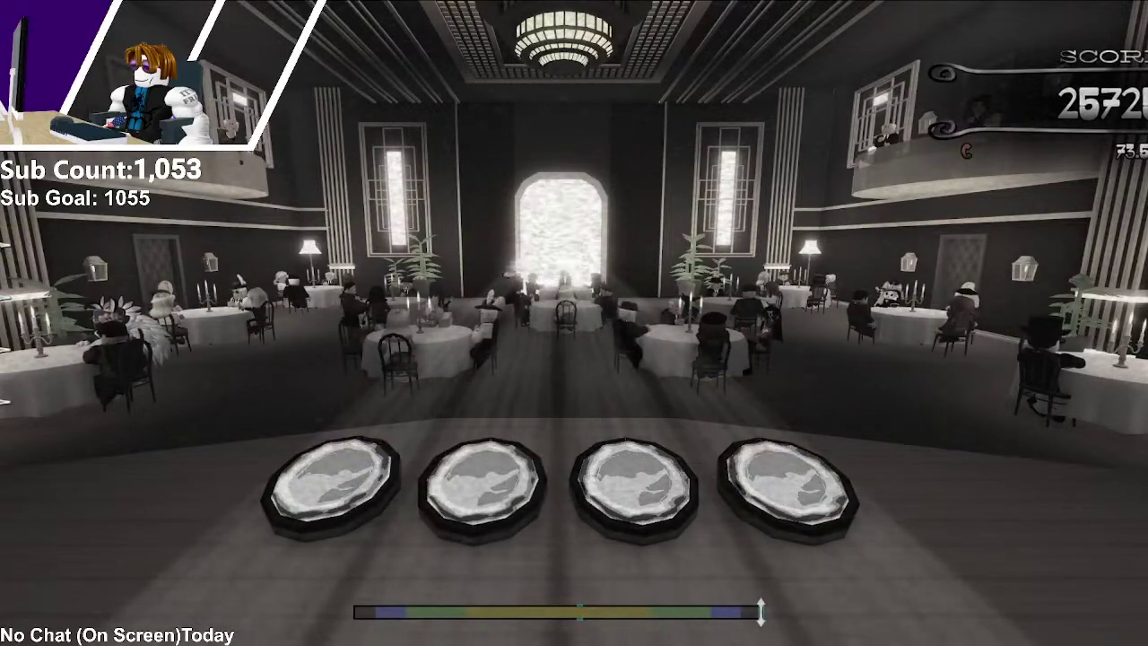
key(p)
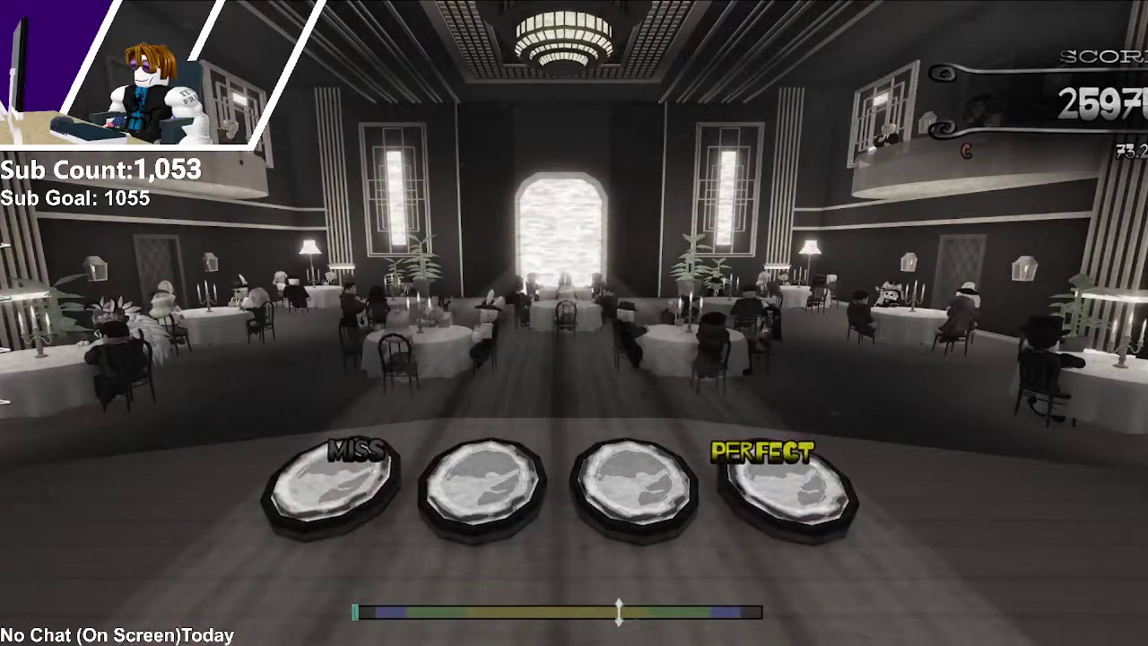
key(w)
key(o)
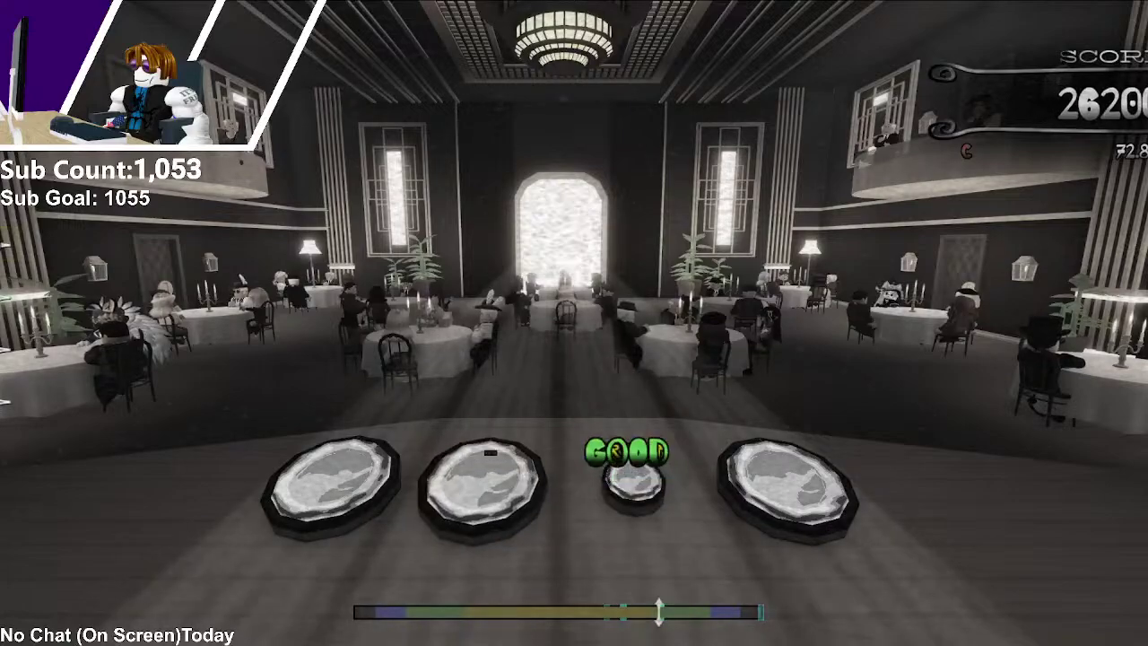
key(q)
key(p)
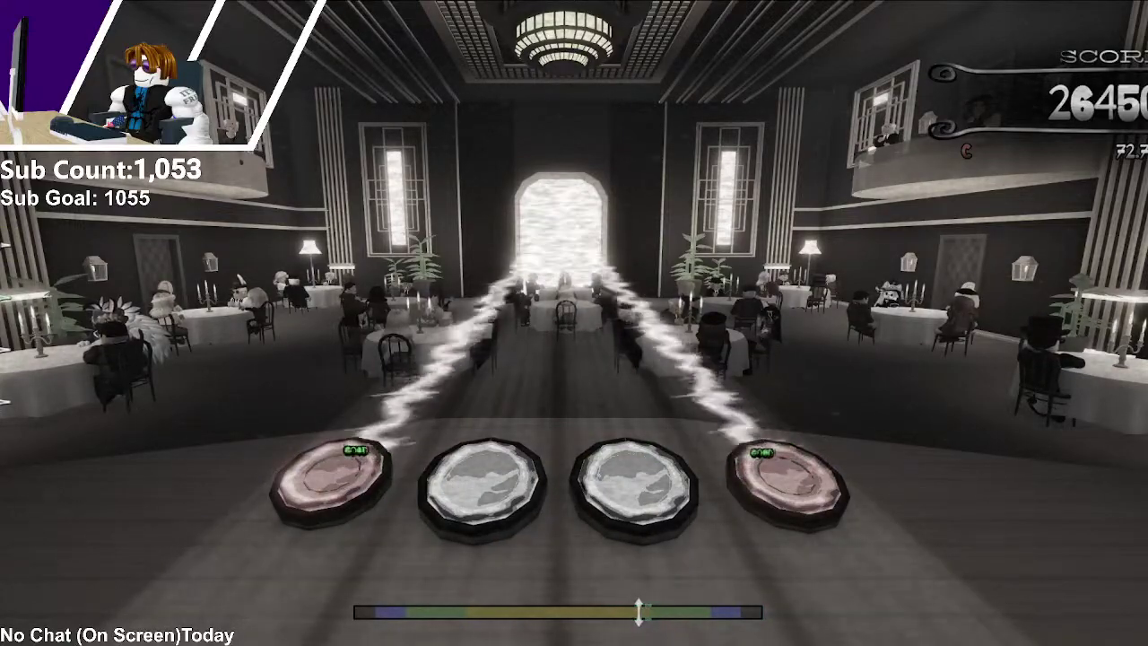
key(w)
key(o)
key(p)
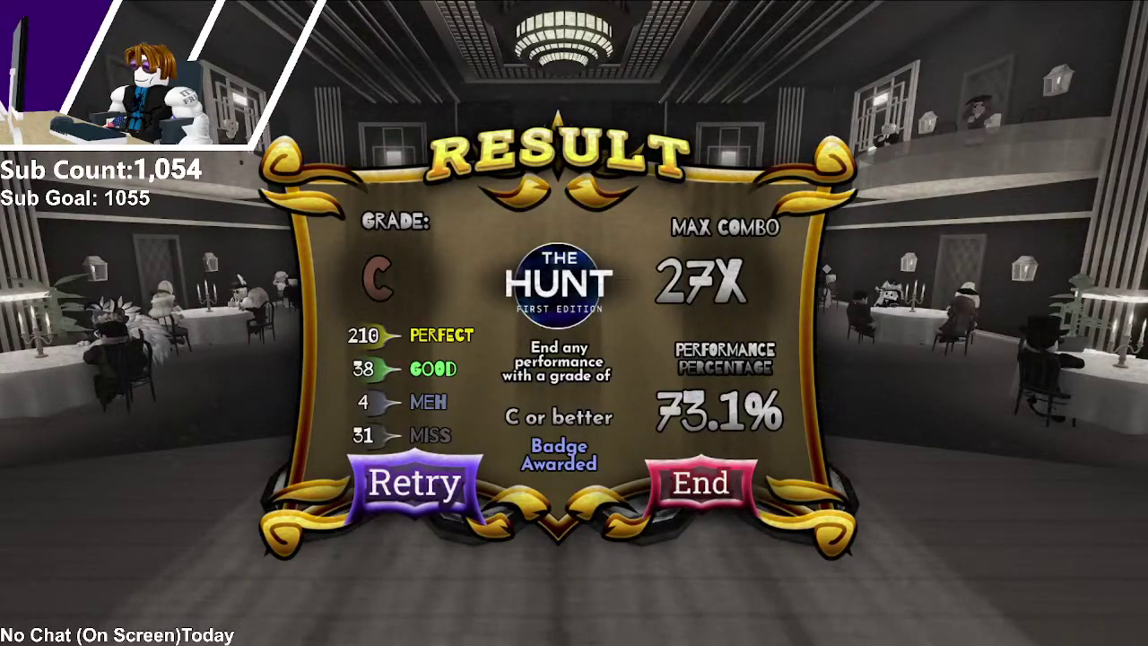
Step: End the finished Old Jazz performance, start playing Bayside High School and take the Band student role
click(705, 510)
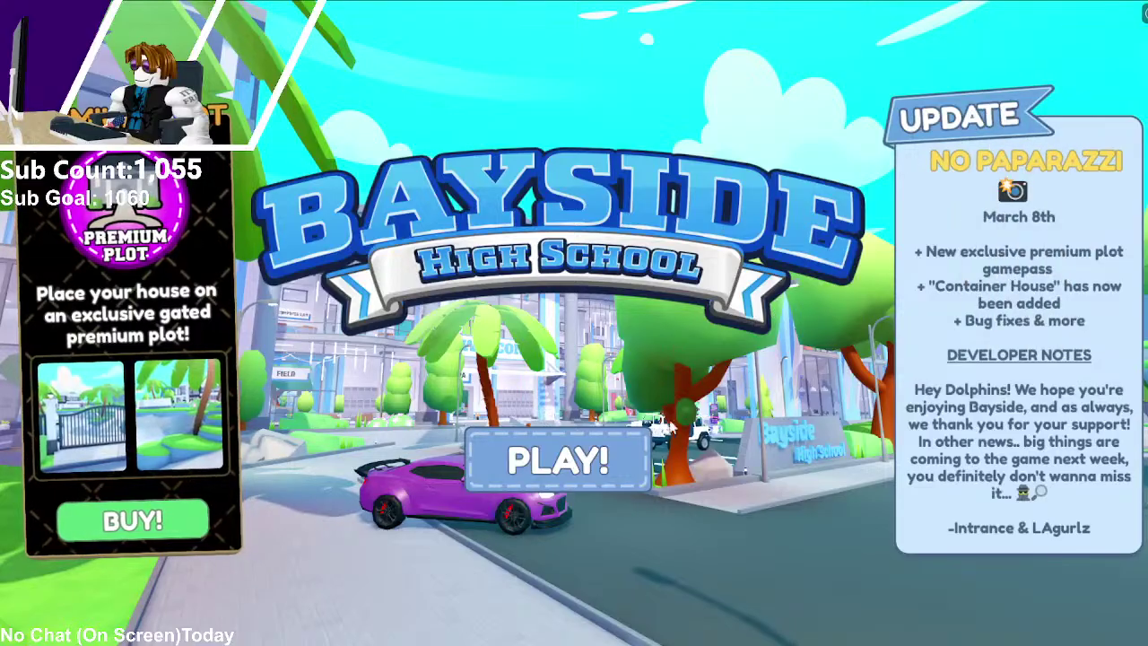
click(638, 452)
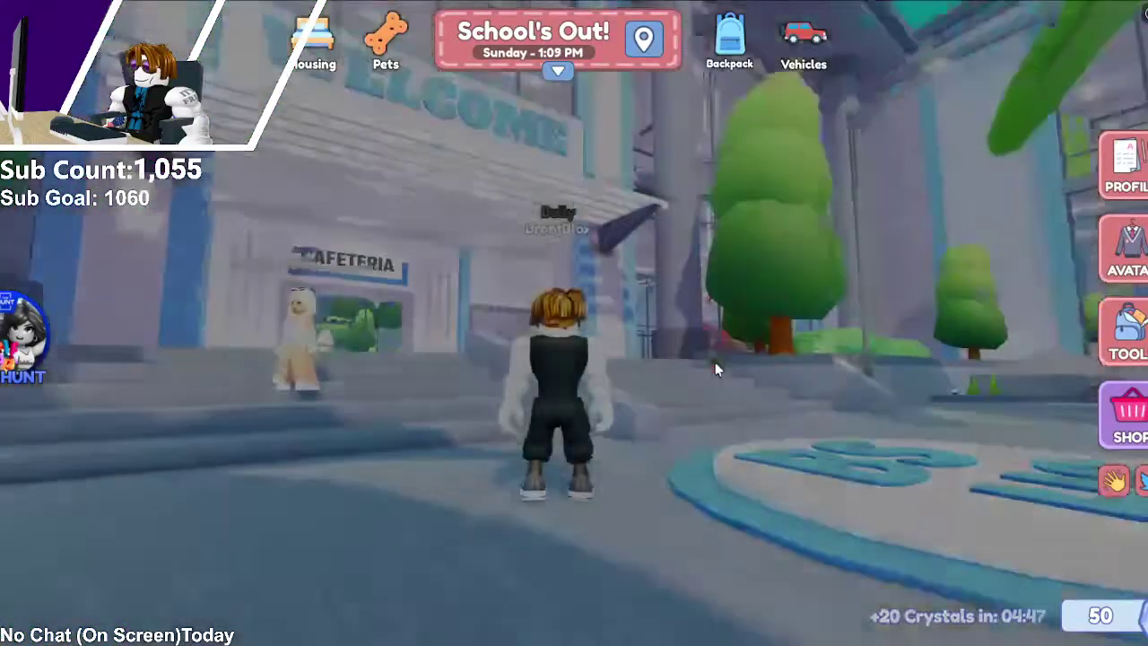
scroll(777, 336, down, 2)
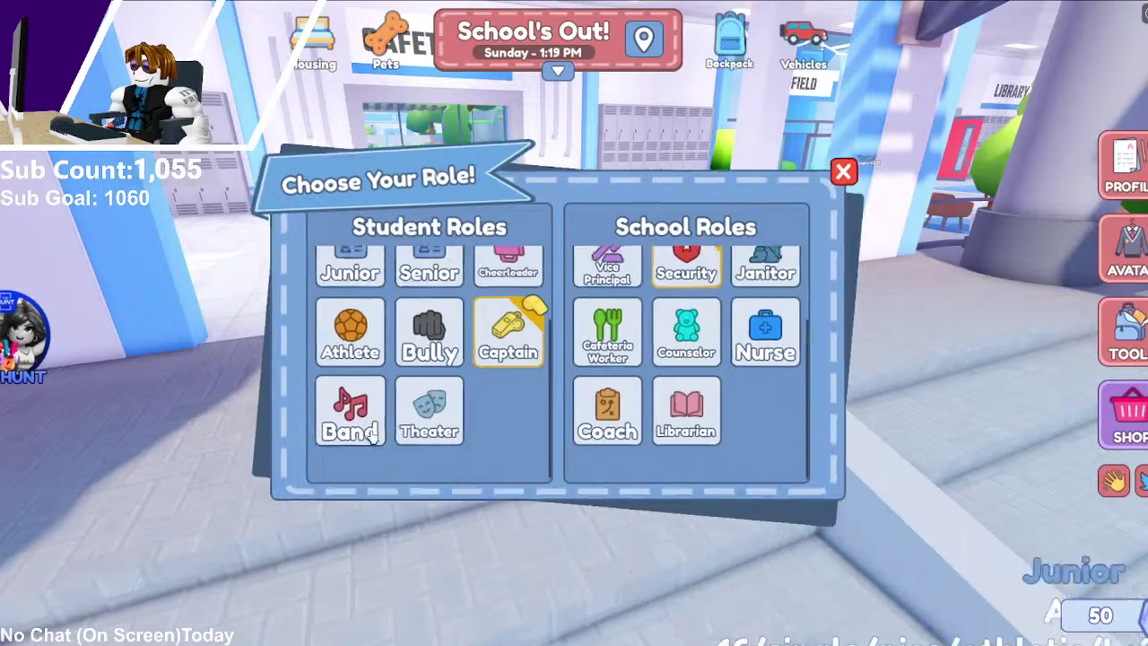
Step: Walk from the school entrance down to the parking lot and get into a parked white jeep
key(w)
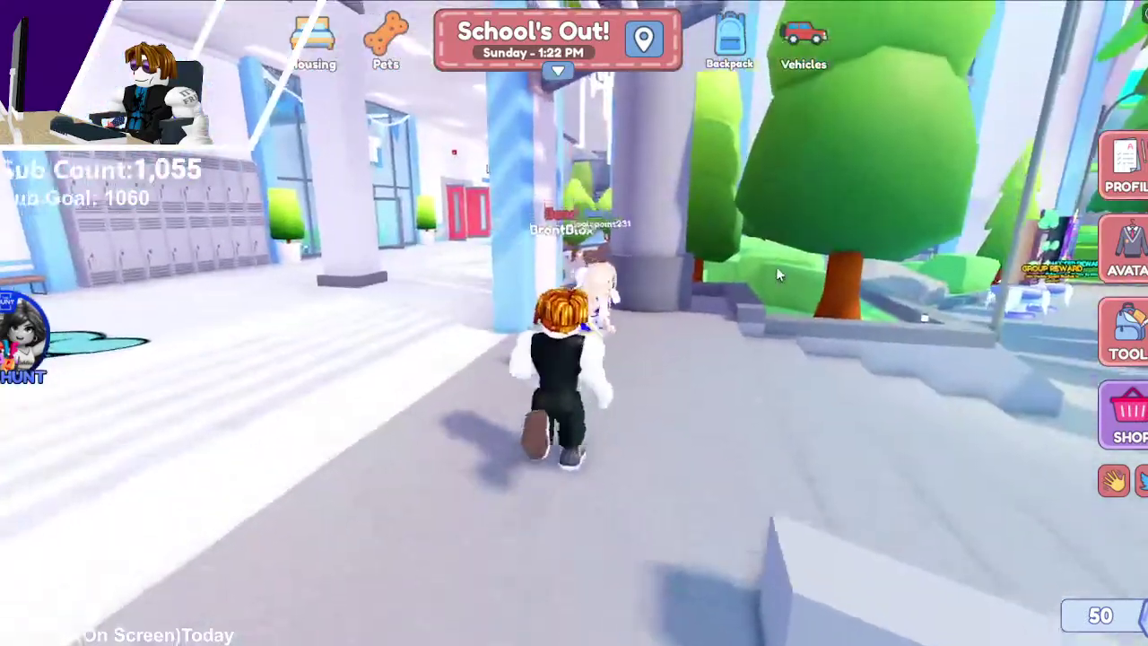
key(w)
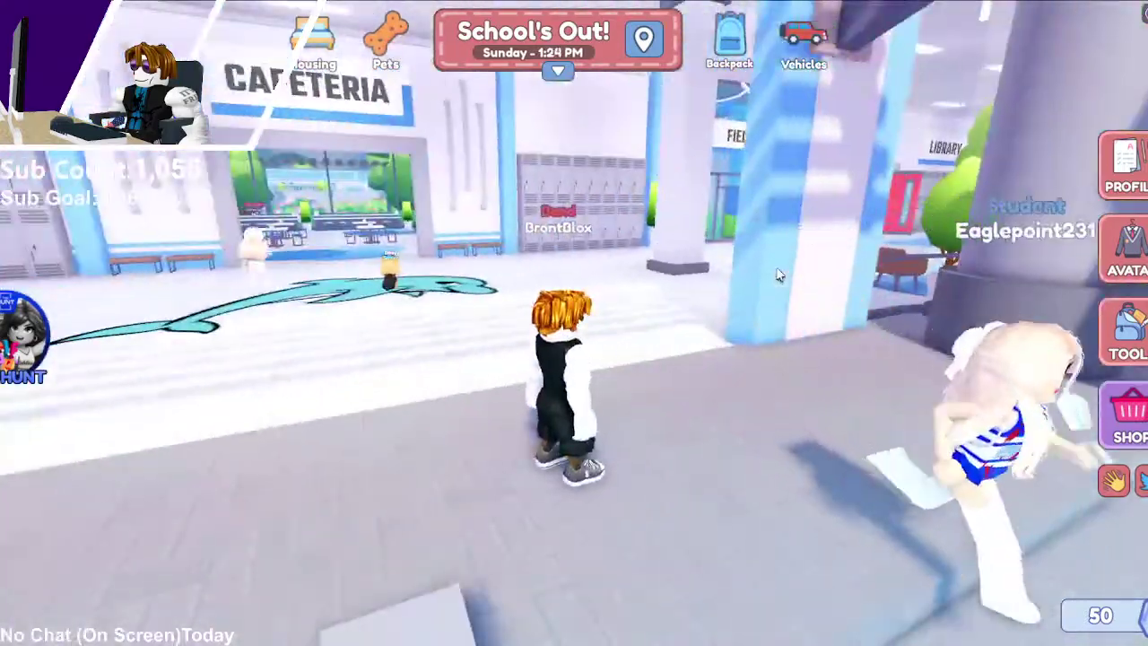
key(w)
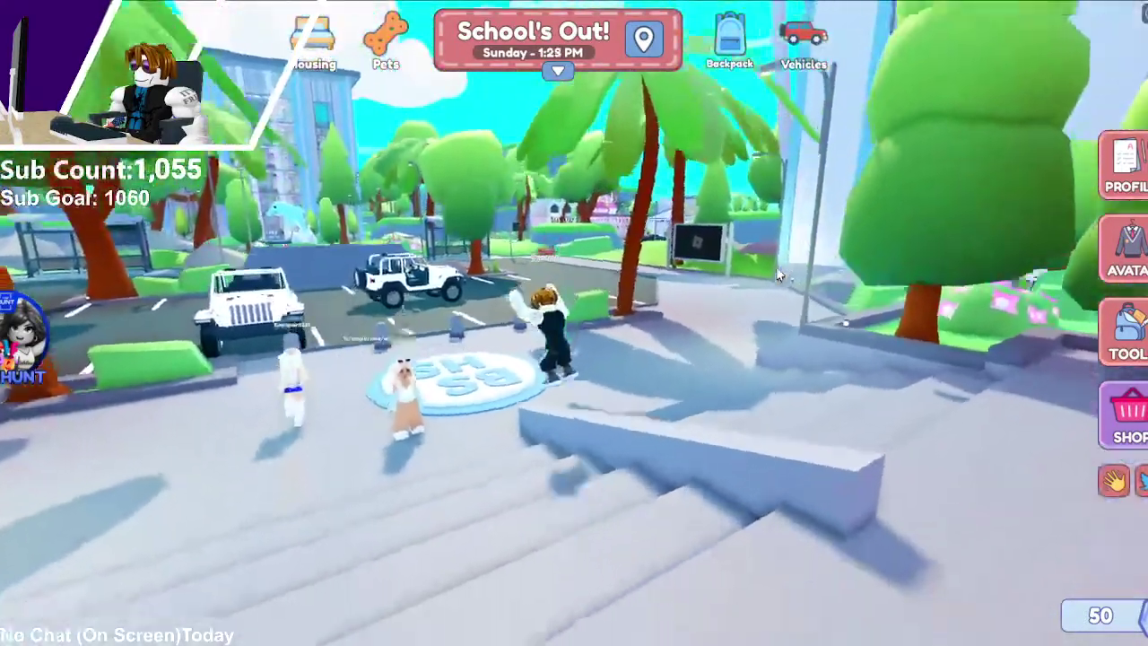
key(w)
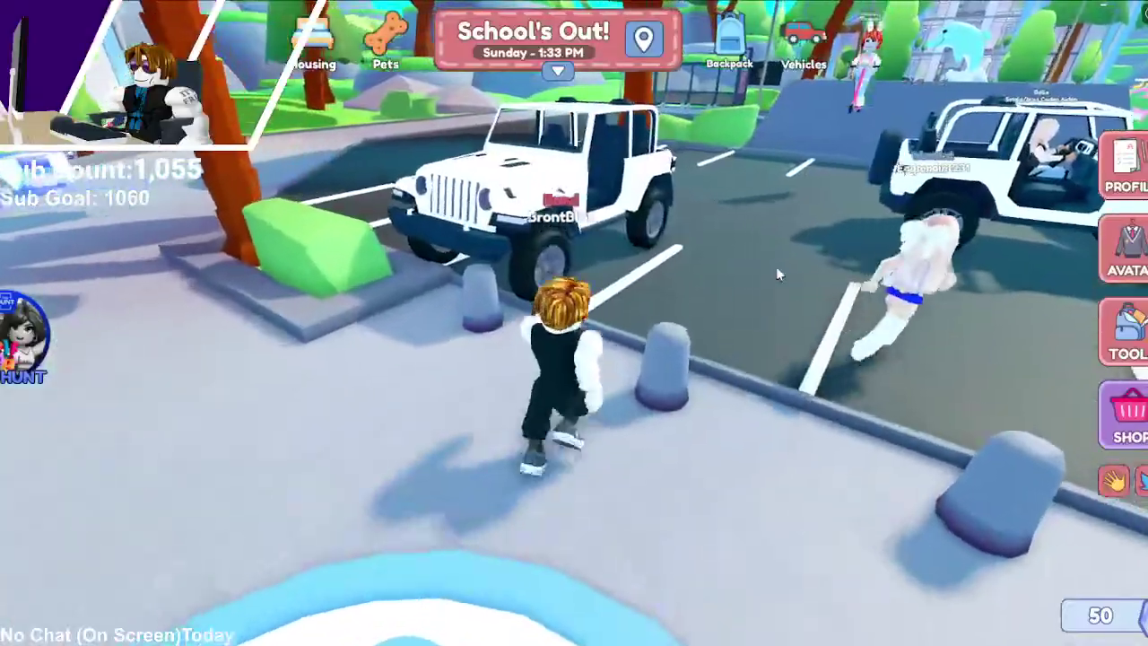
key(w)
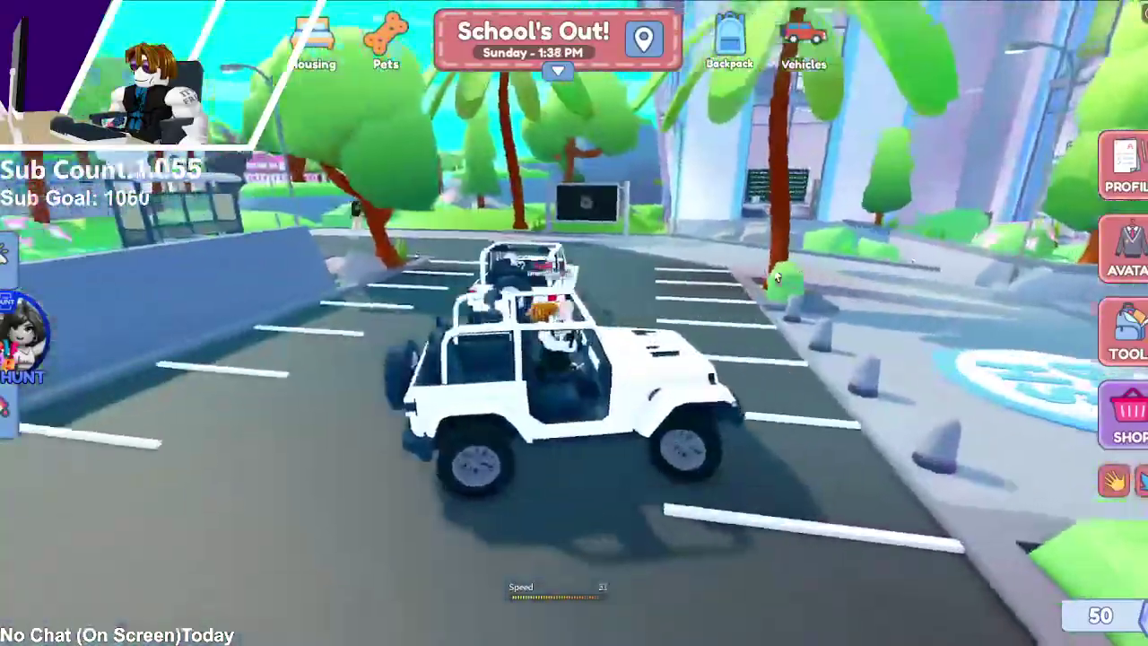
Step: Drive the white jeep out of the school lot and along the road to the parking spaces outside the coffee shop
key(w)
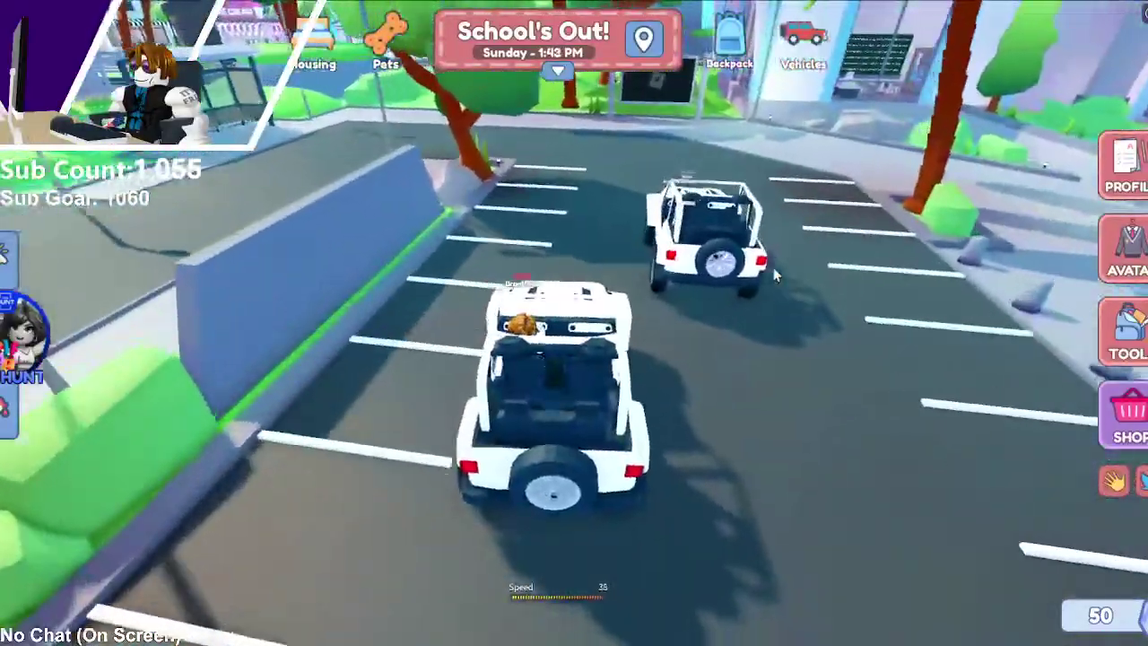
key(w)
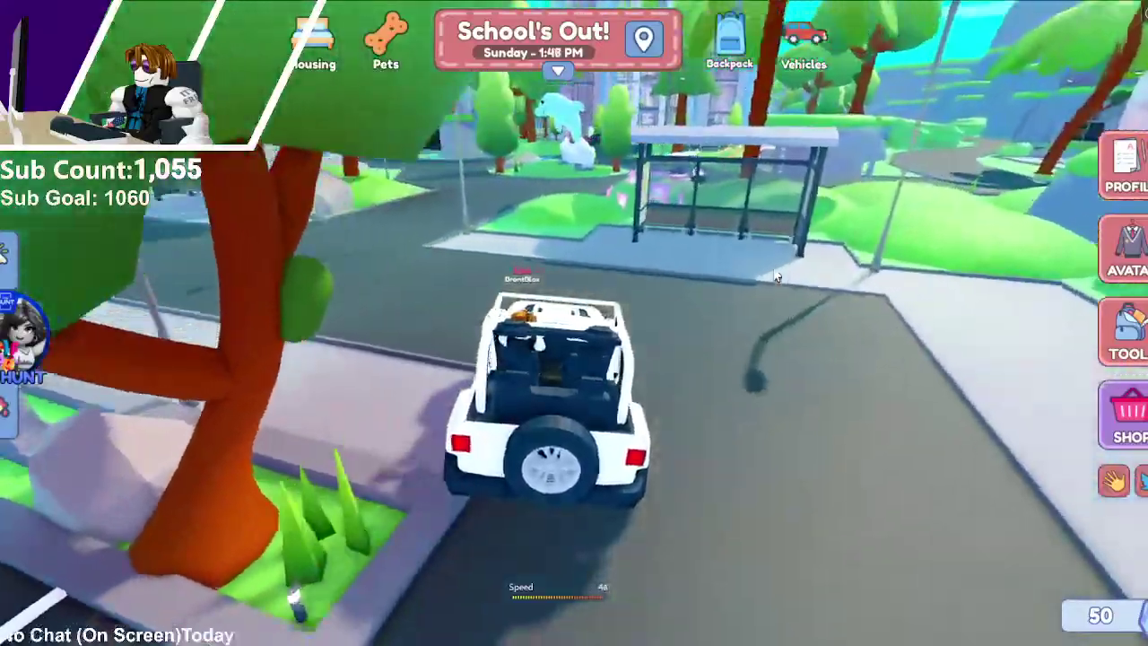
key(w)
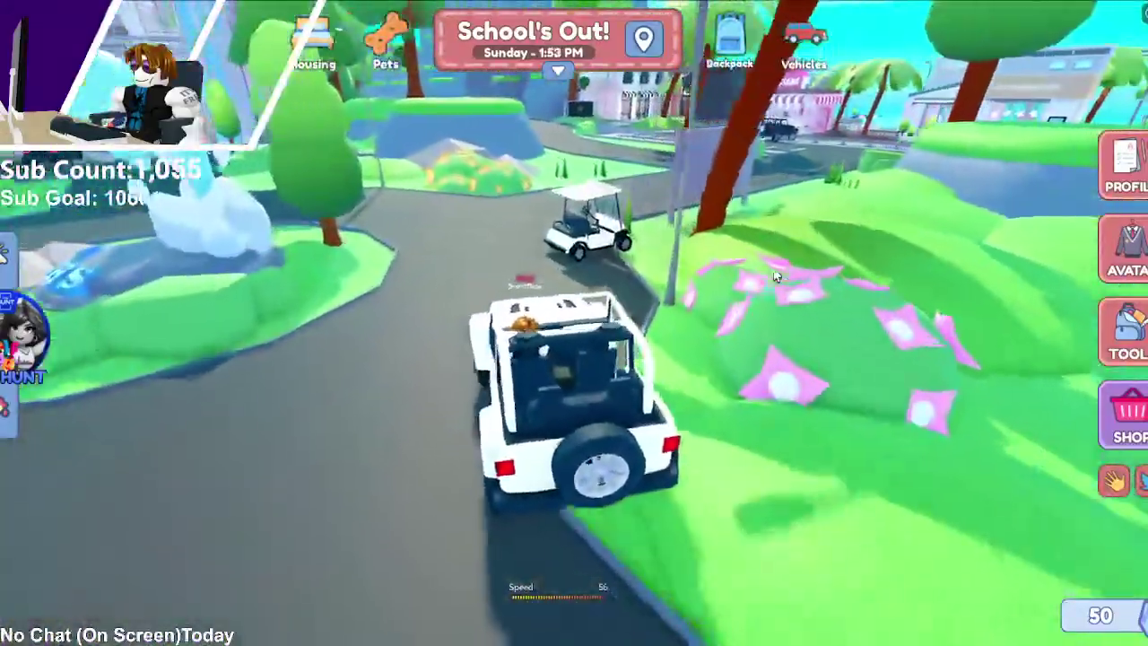
key(w)
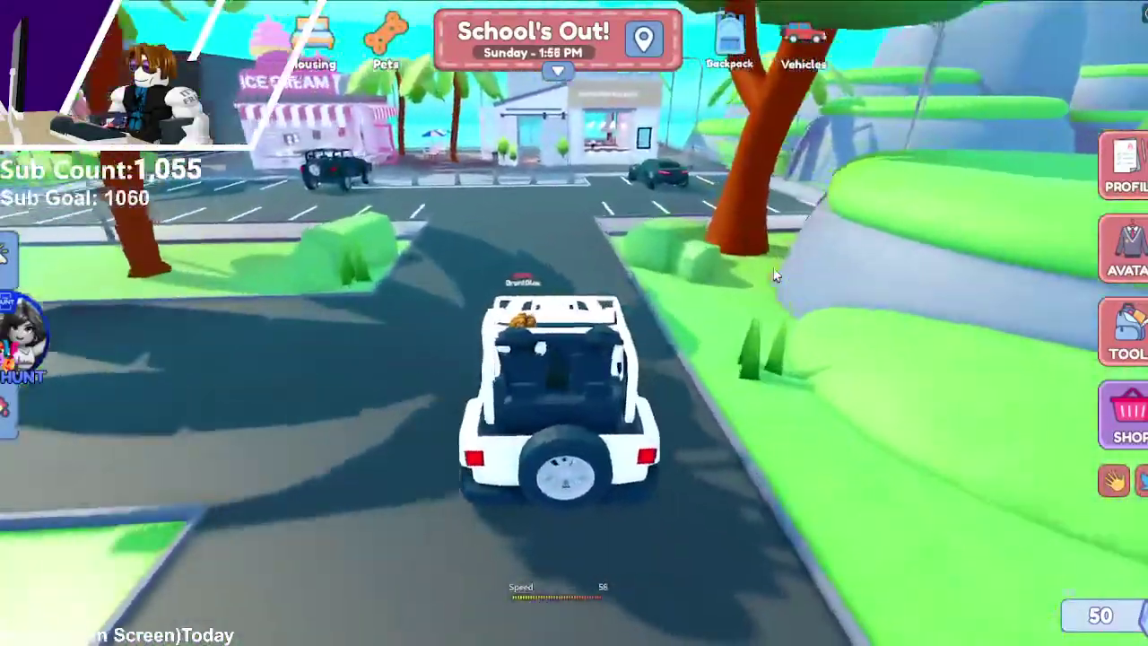
key(w)
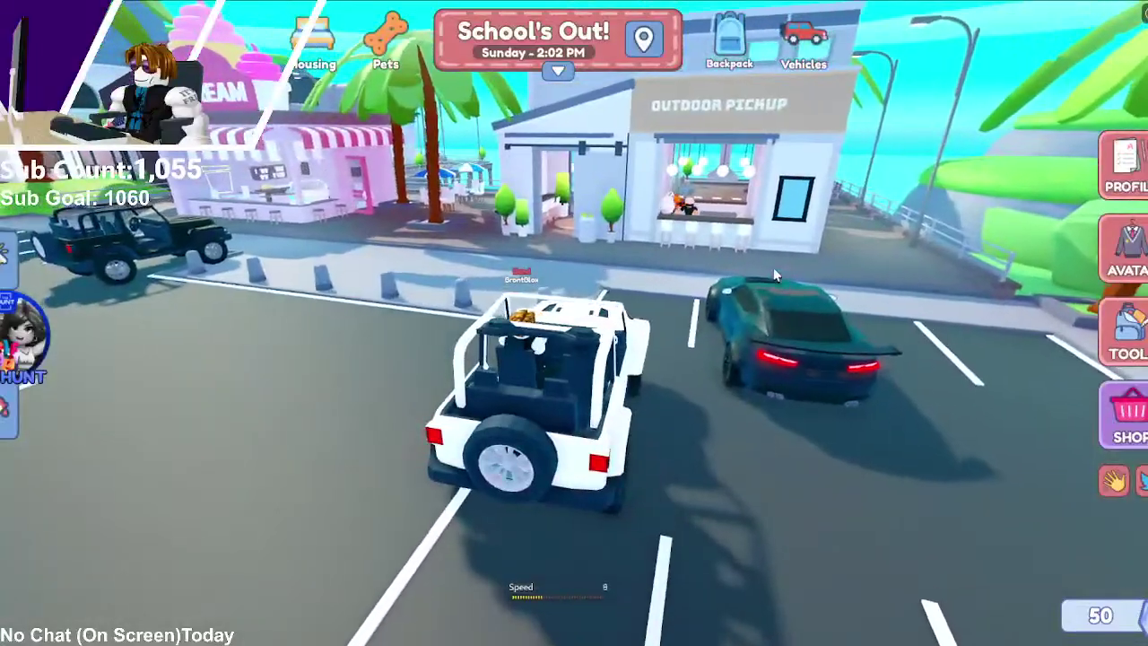
Step: Leave the jeep, get into the dark teal sports car outside the coffee shop and drive it out of its space
key(space)
key(w)
key(e)
key(w)
key(w)
key(a)
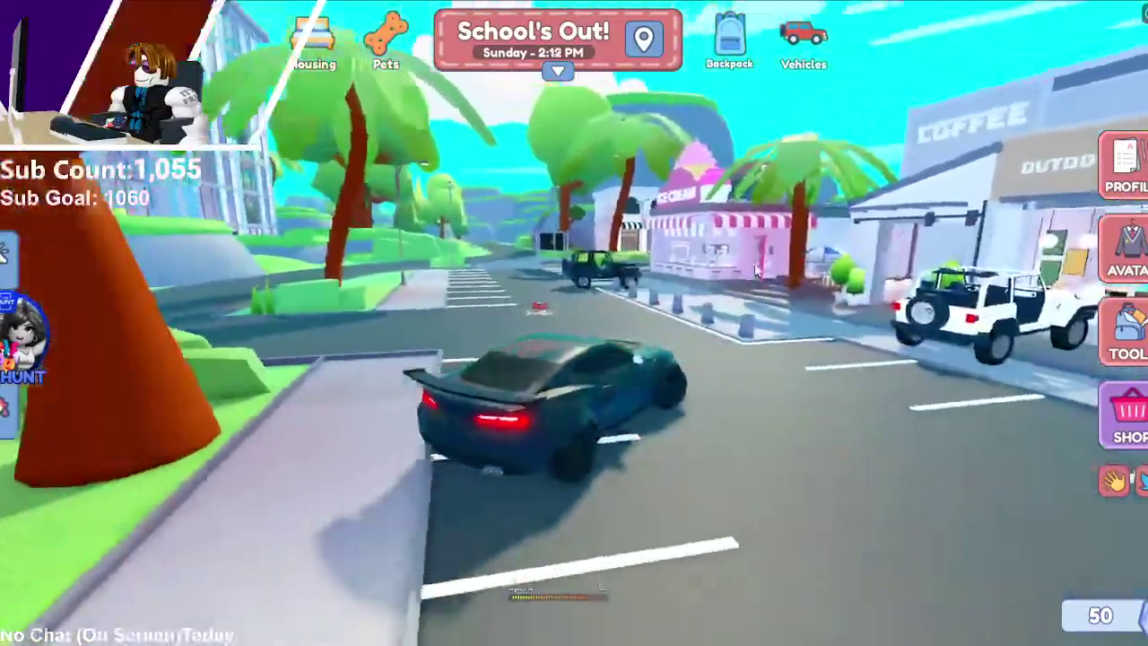
Step: Drive the sports car along the park road back to the parking lot in front of the school building
key(w)
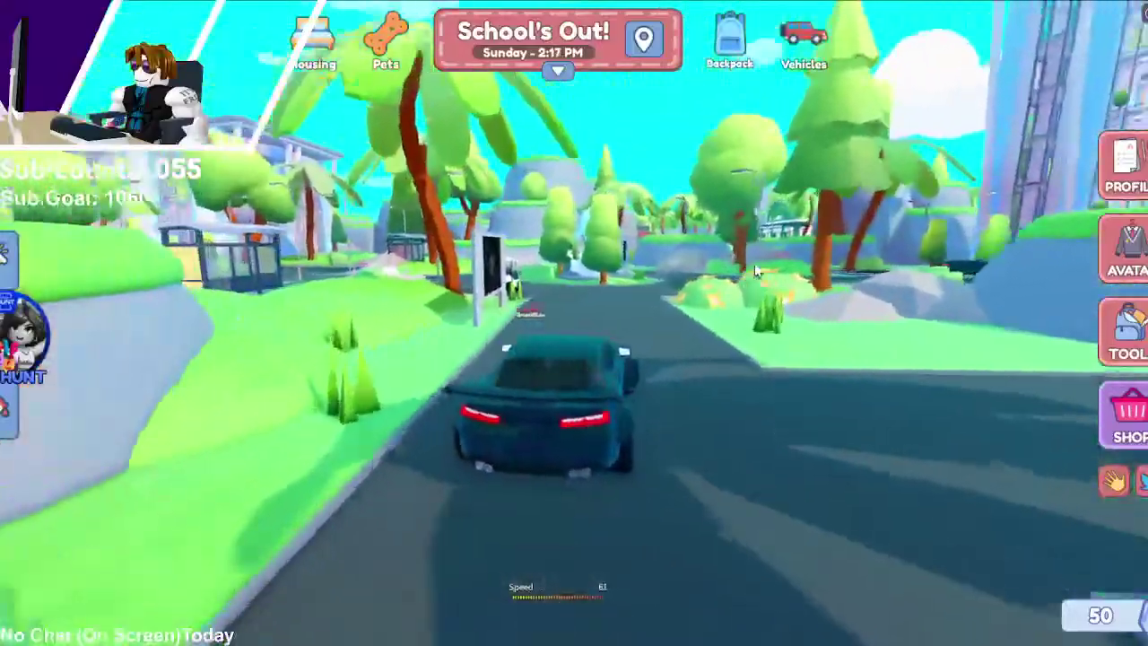
key(d)
key(w)
key(d)
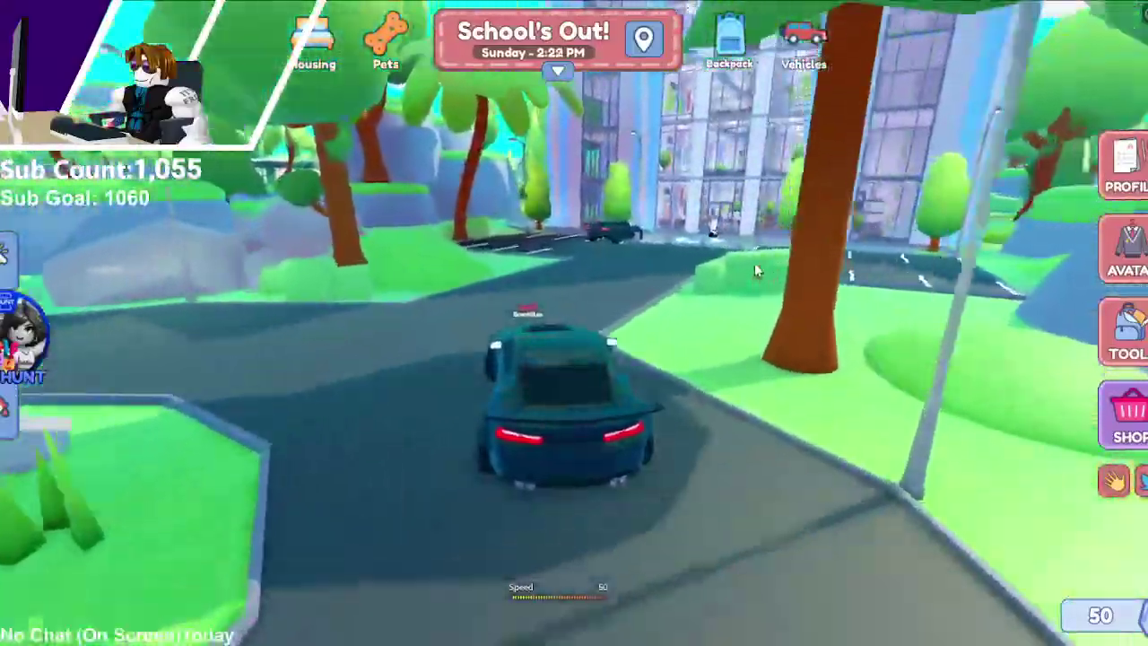
key(a)
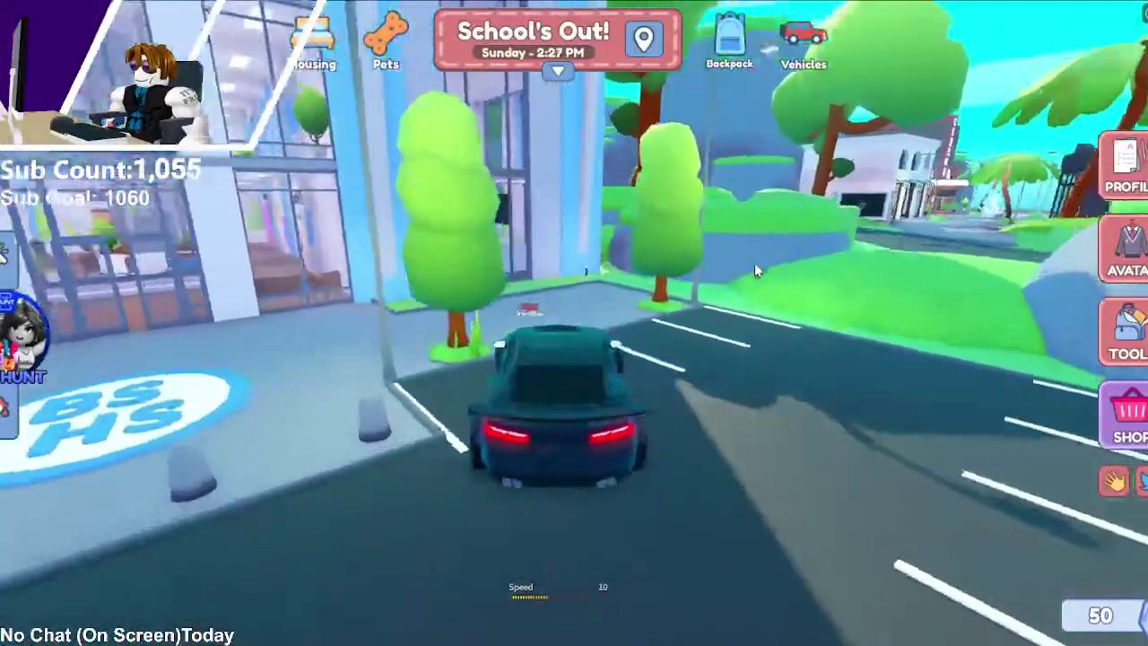
Step: Turn the sports car around in the school lot so it faces the parking bays beside the BSHS emblem
key(w)
key(a)
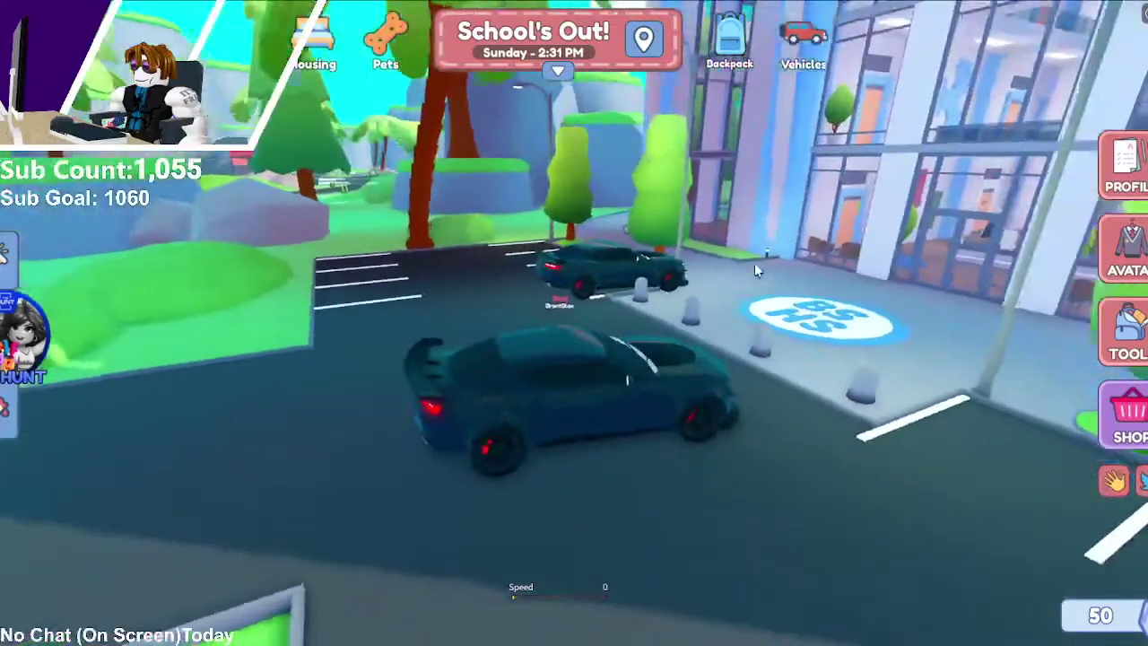
key(w)
key(d)
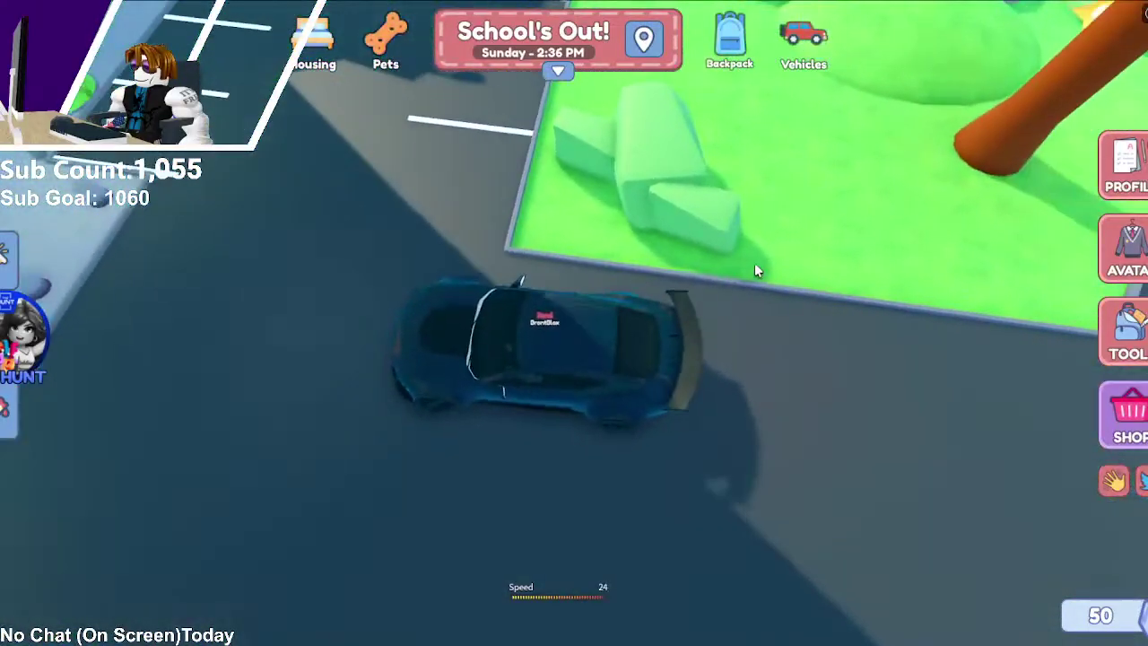
key(s)
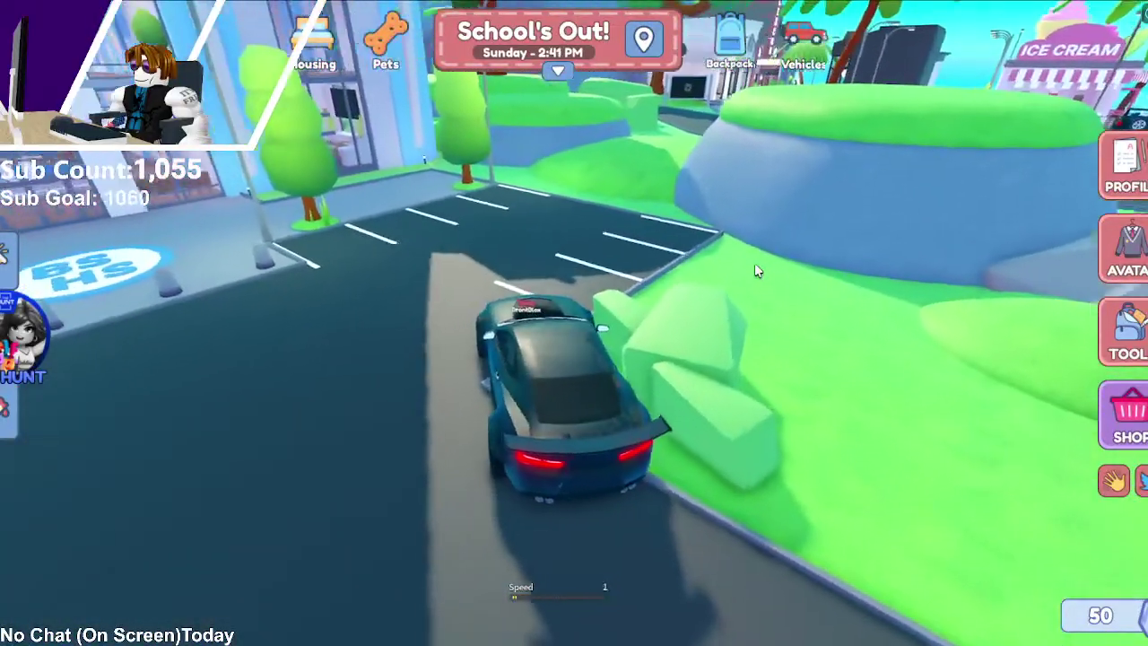
Step: Park the sports car between the lines of a bay near the BSHS emblem, reversing to straighten it
key(w)
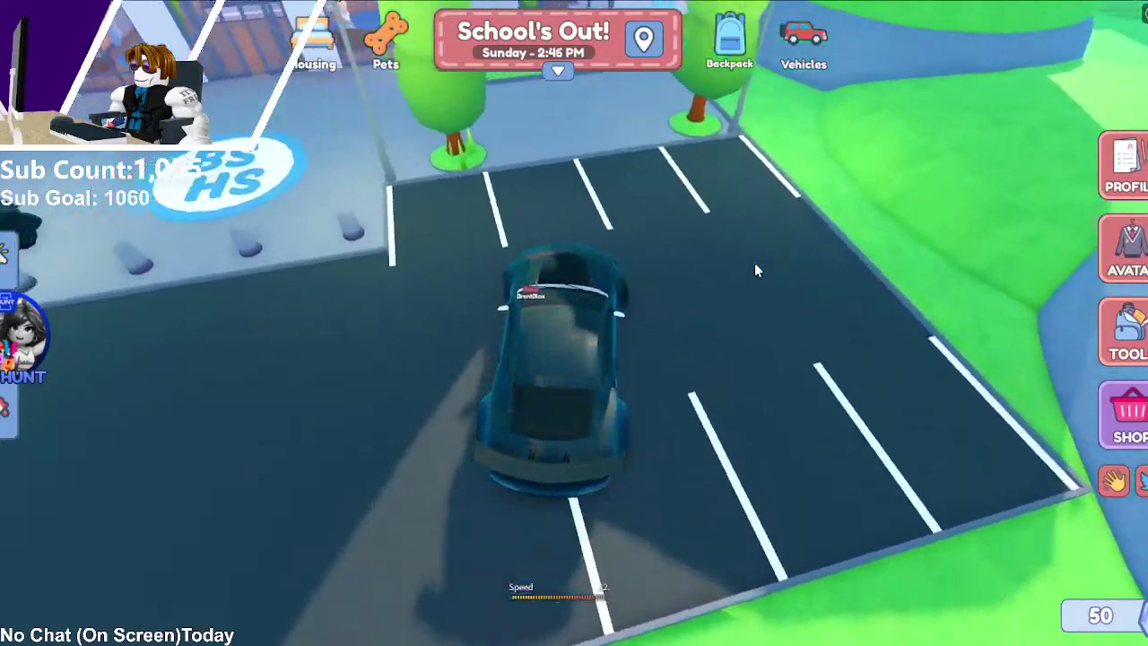
key(s)
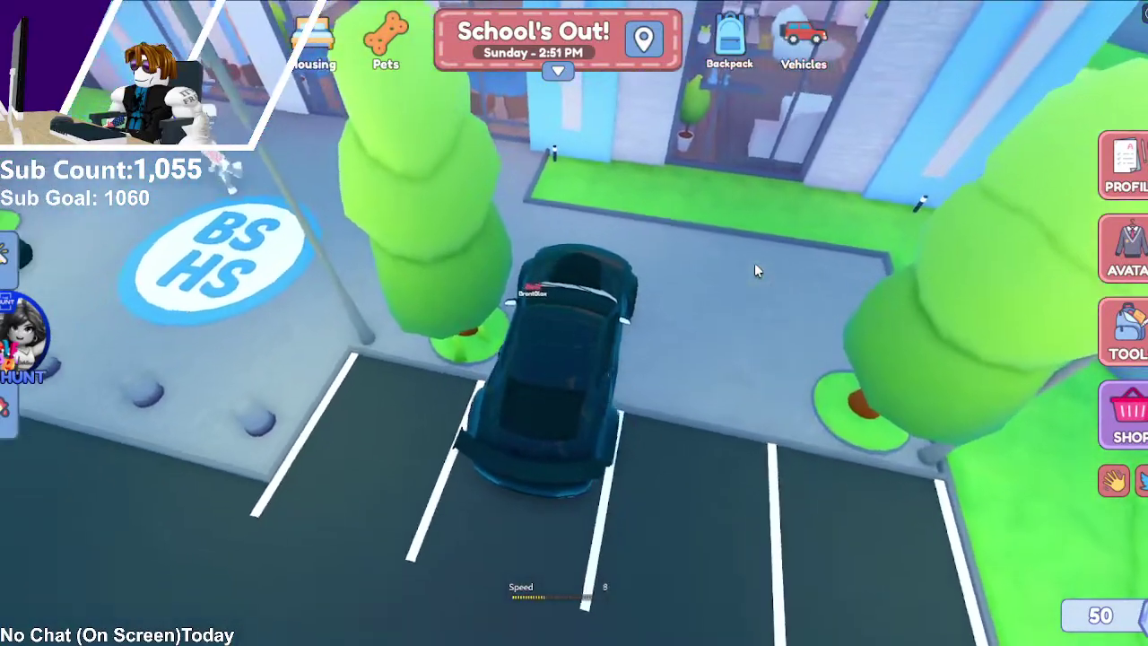
key(d)
key(s)
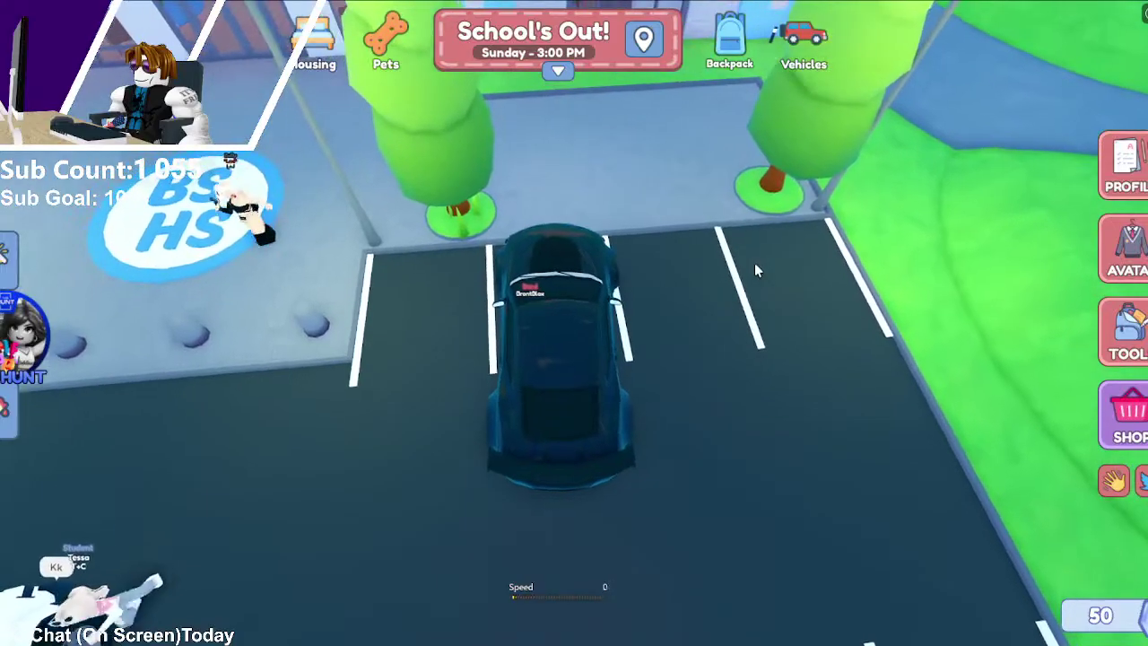
key(w)
key(d)
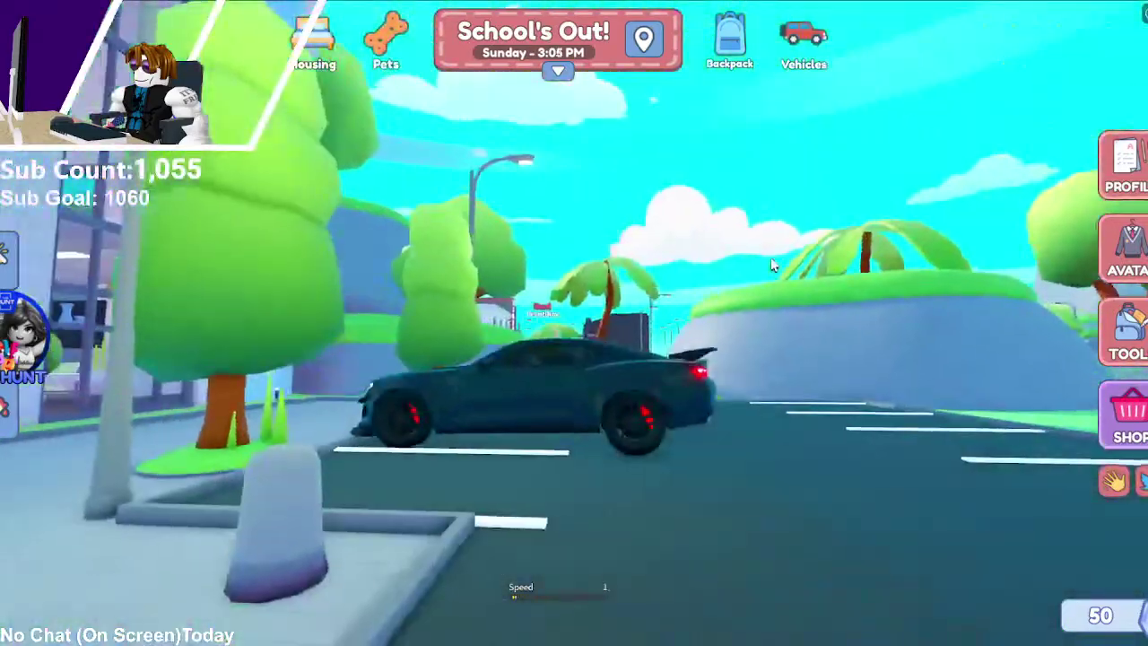
key(s)
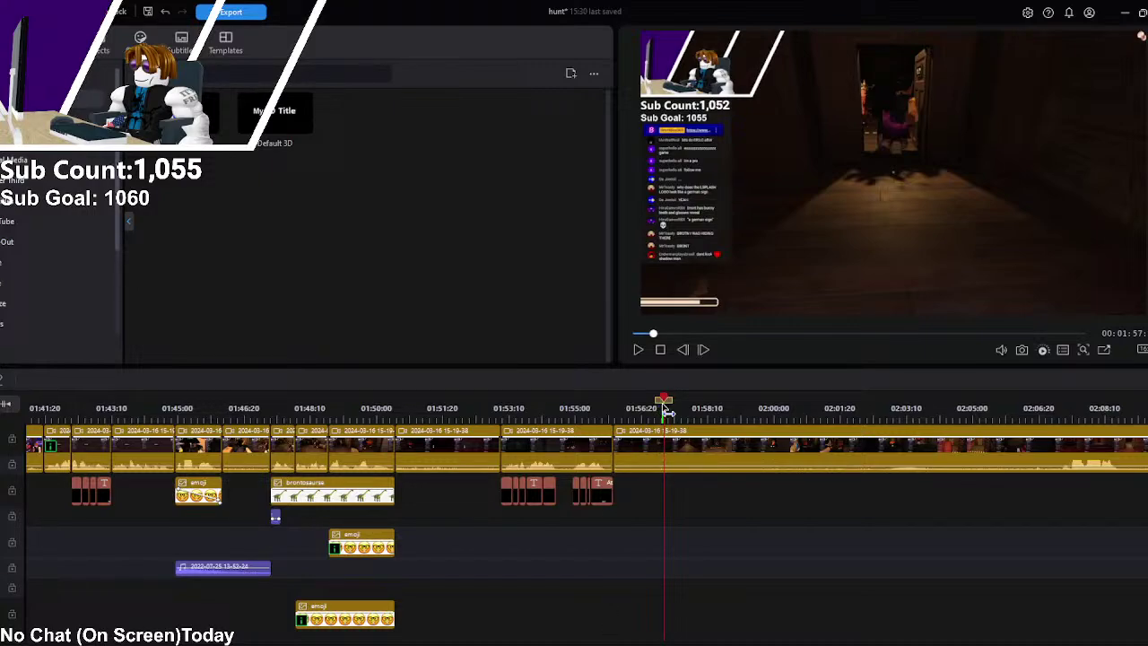
Step: Switch to the video editor, play the edit from about 01:52 and move the playhead back to about 02:03
click(485, 408)
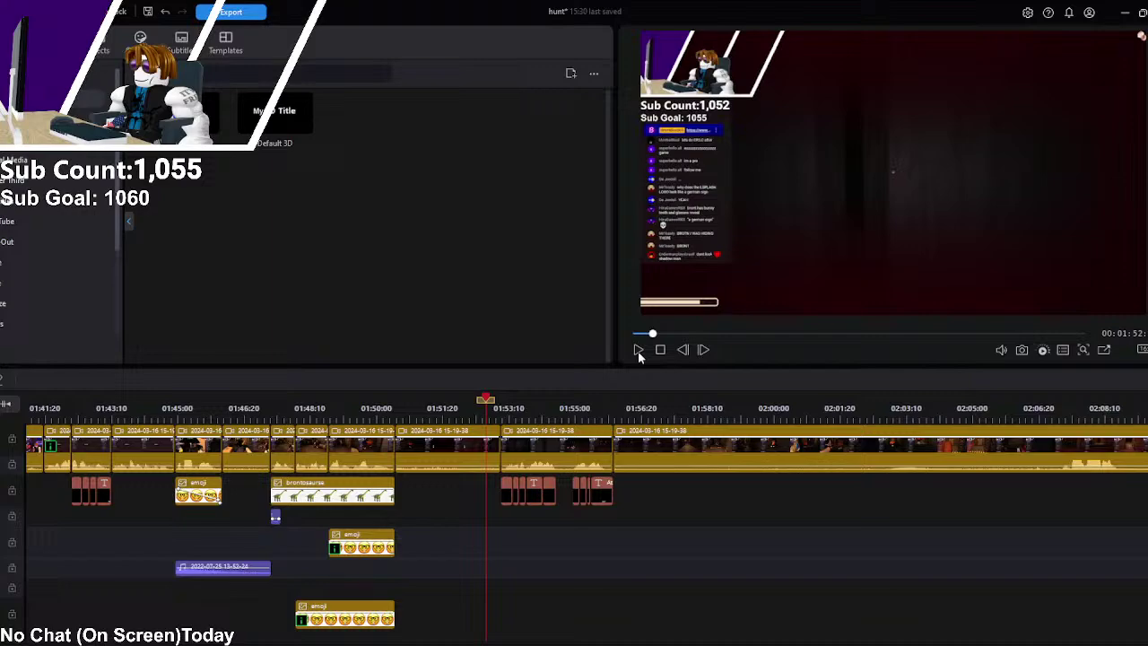
click(638, 350)
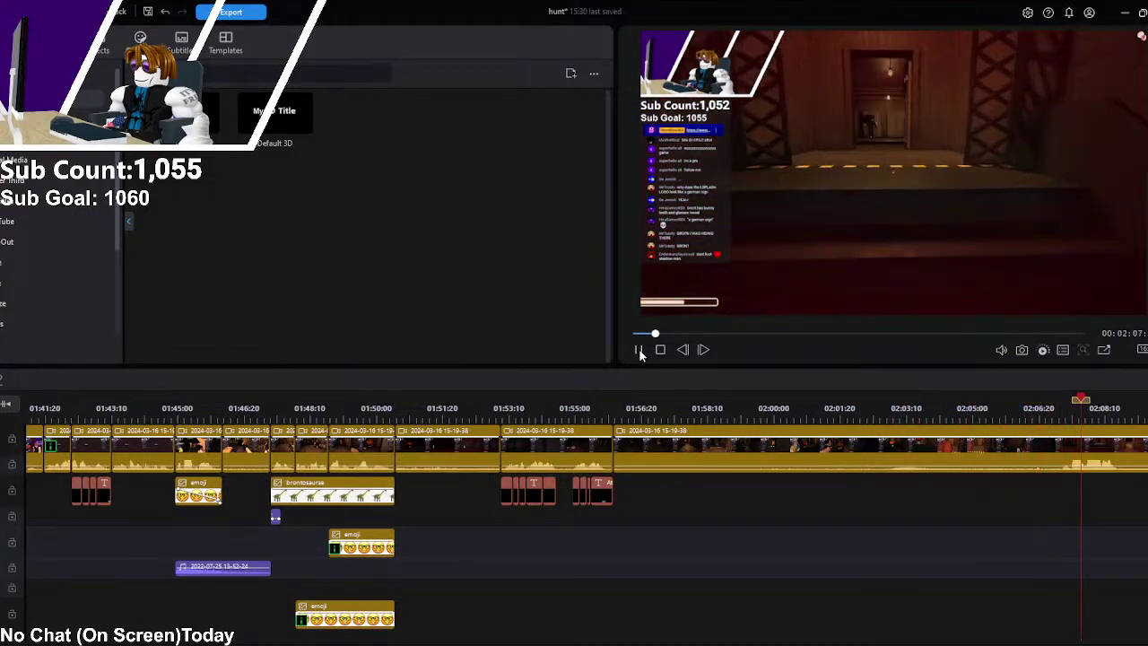
click(639, 350)
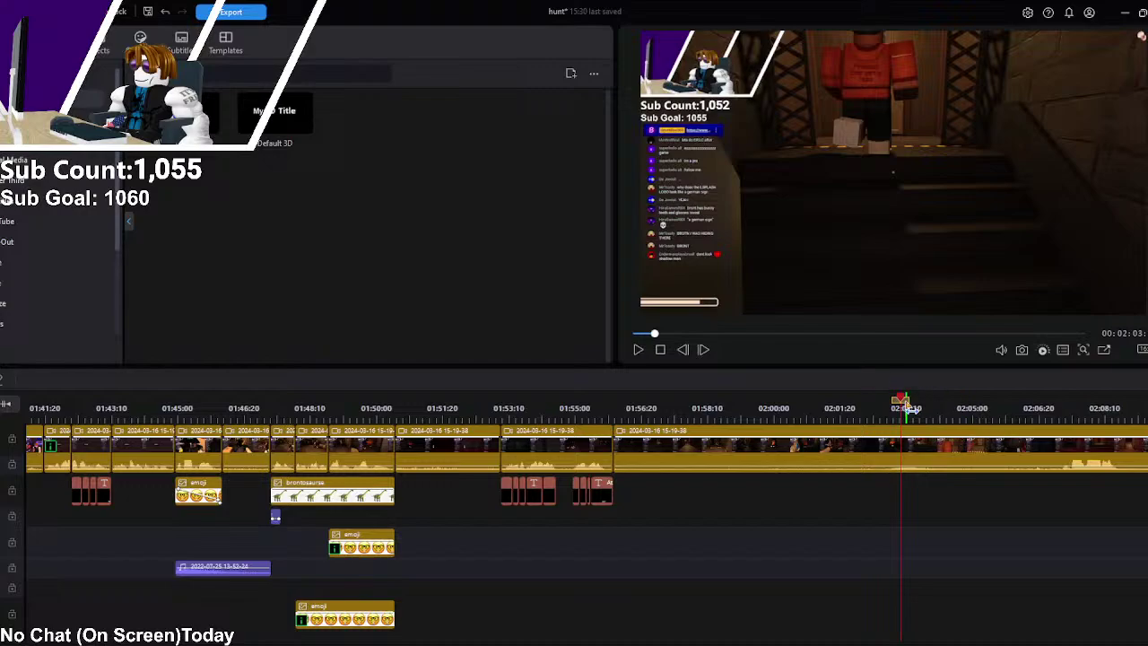
drag(900, 401, 893, 403)
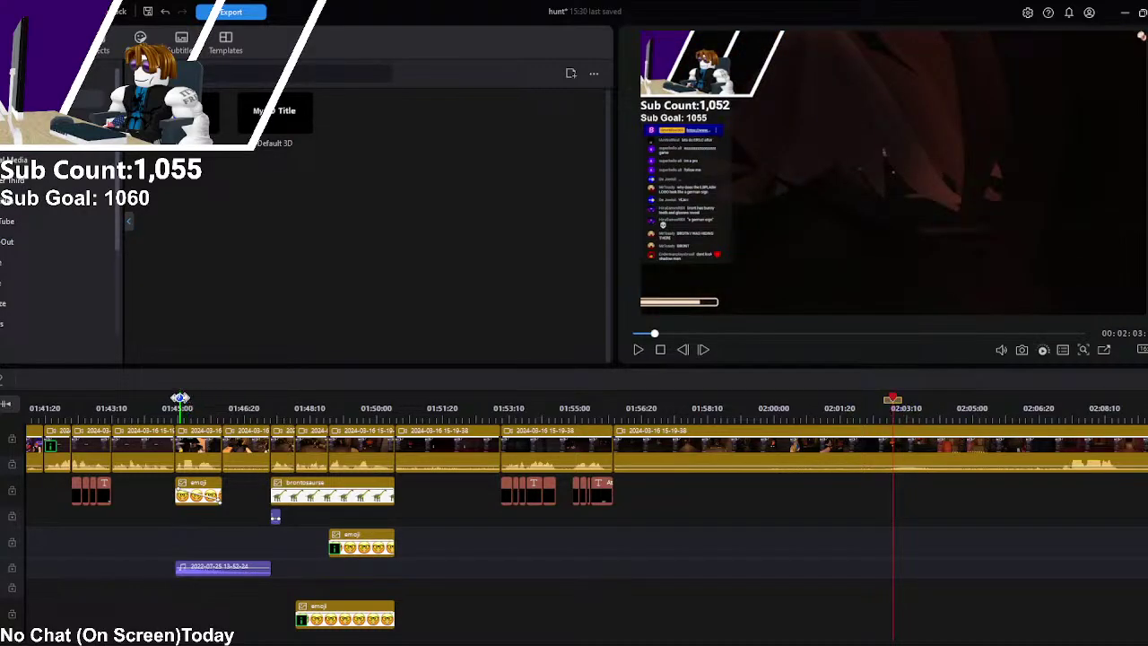
Step: Replay the edit from about 01:32 to just past 02:03 and select the long gameplay clip under the playhead
click(74, 402)
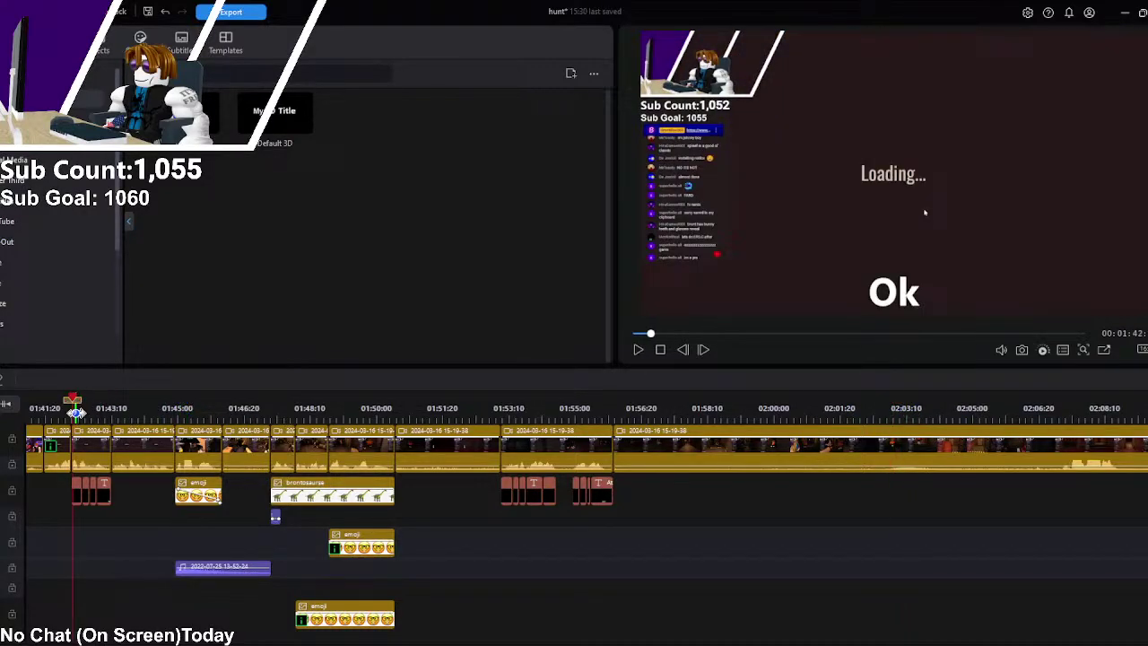
drag(58, 400, 29, 402)
scroll(136, 585, left, 10)
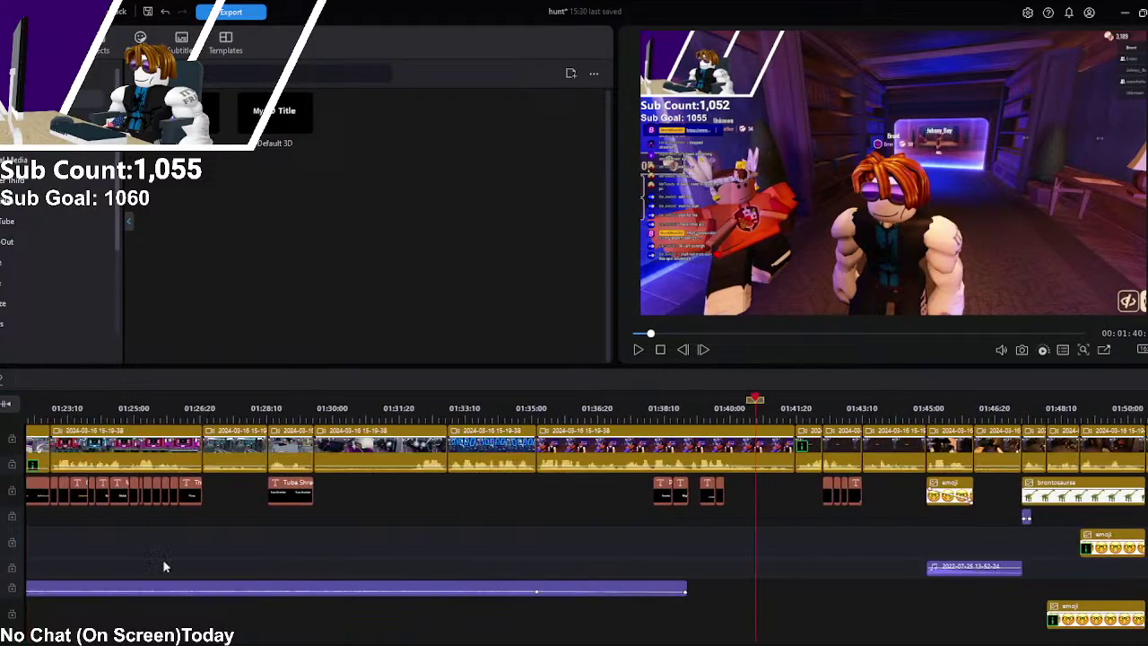
click(541, 409)
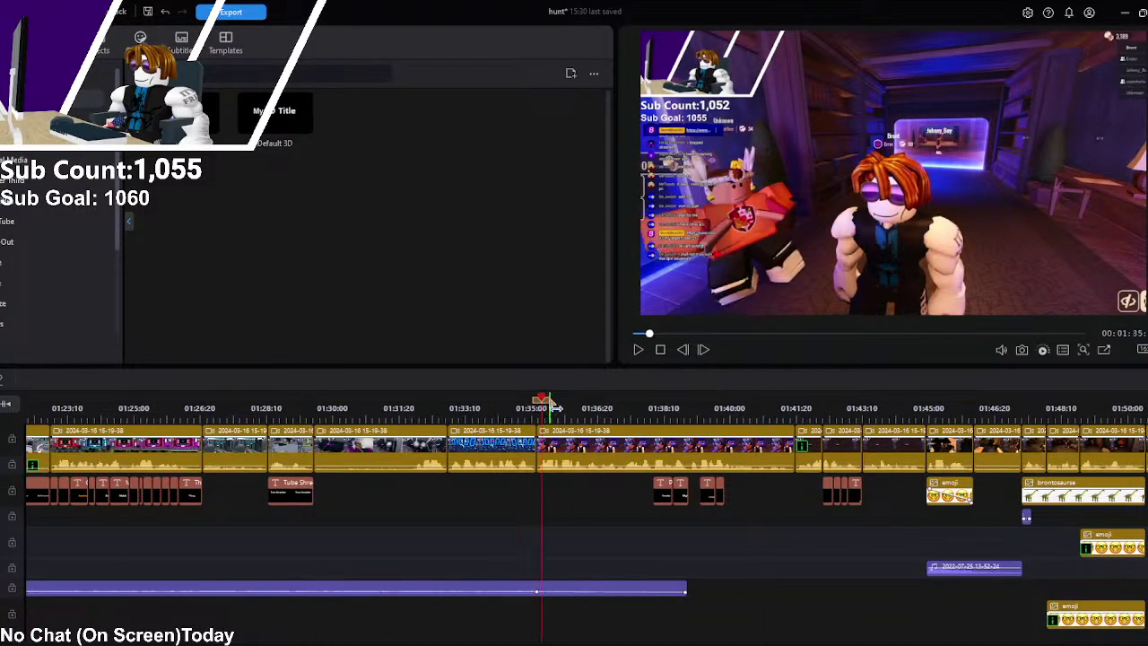
click(430, 399)
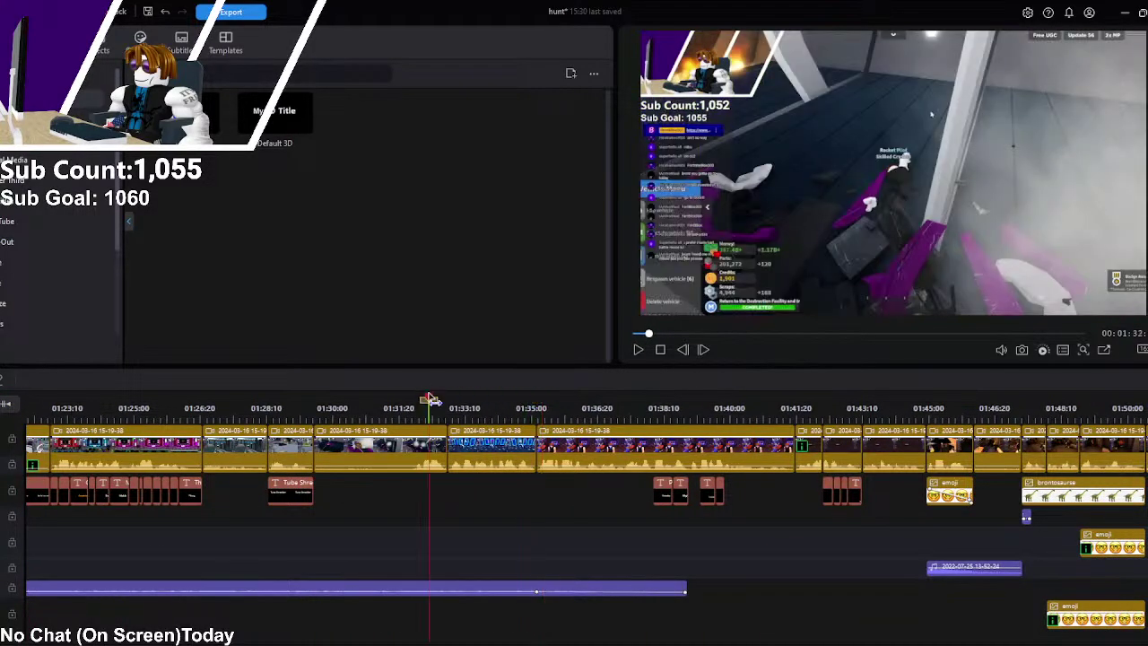
click(636, 349)
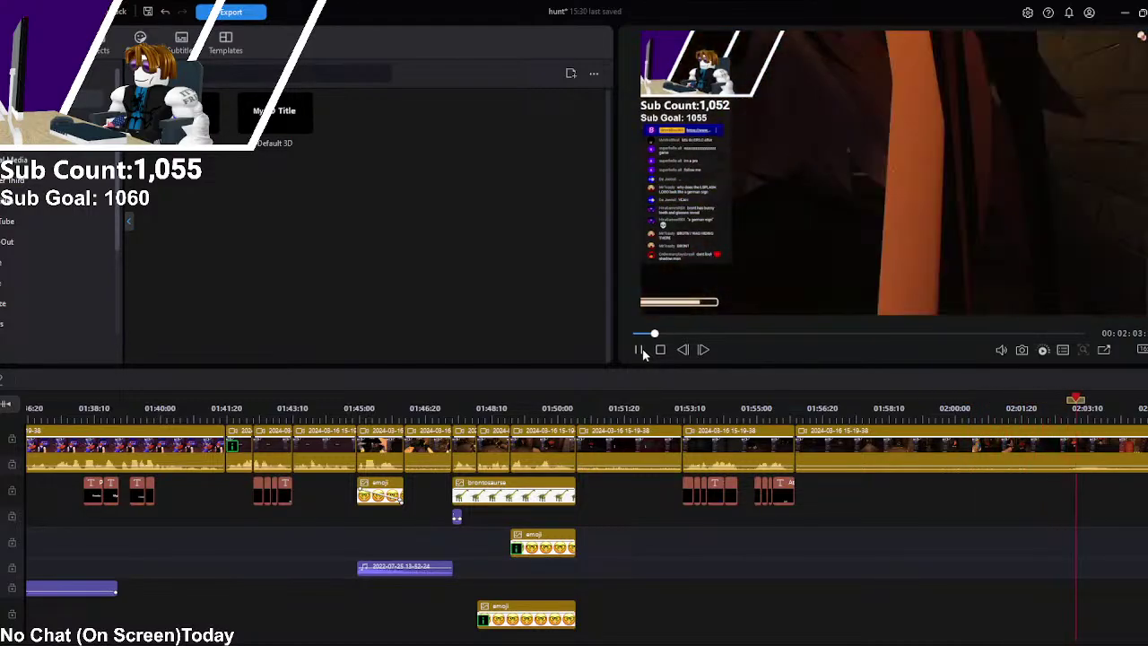
click(640, 351)
click(1102, 450)
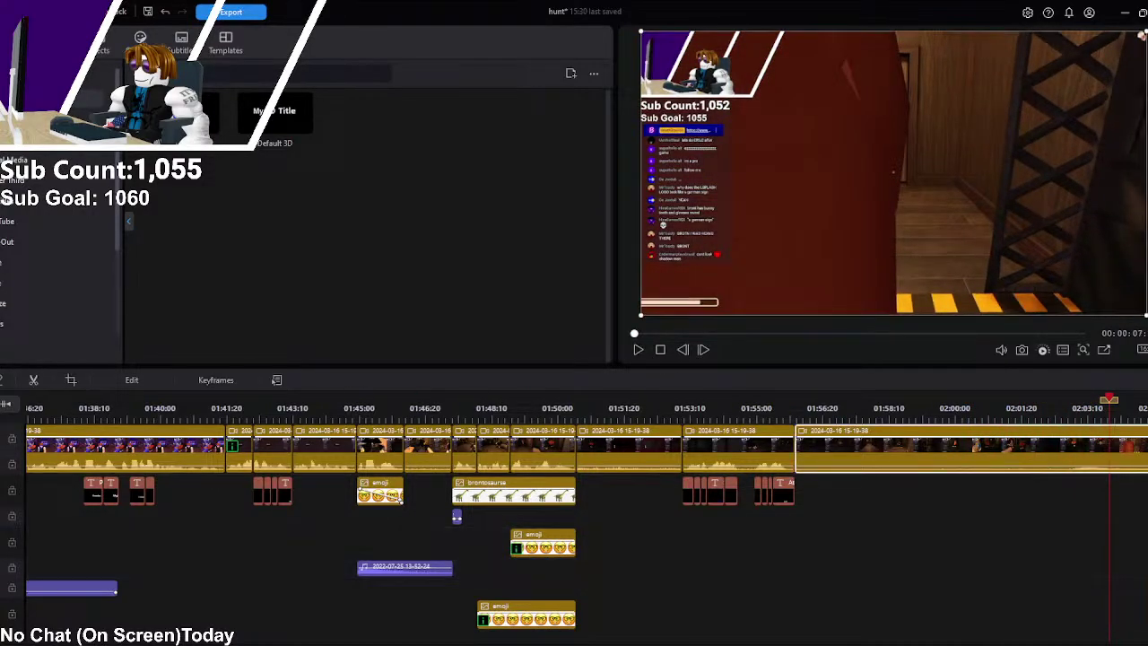
Step: Cut the gameplay clip at about 02:03, delete the section from about 01:56 without leaving a gap, and play the following footage past 02:01
click(983, 462)
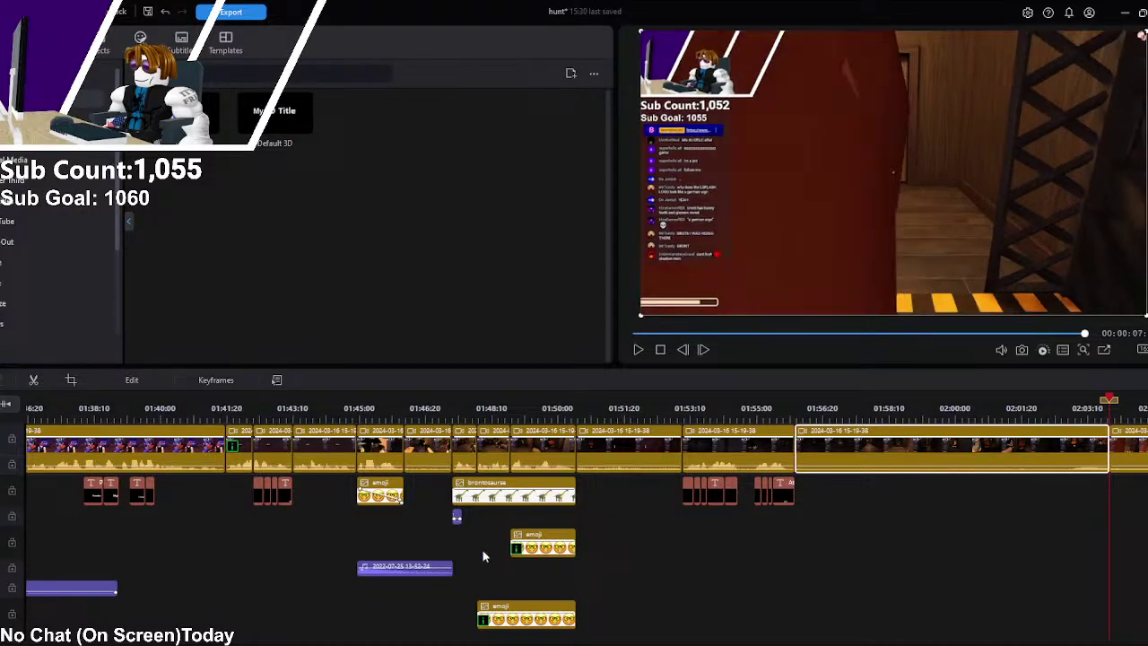
click(650, 417)
click(639, 350)
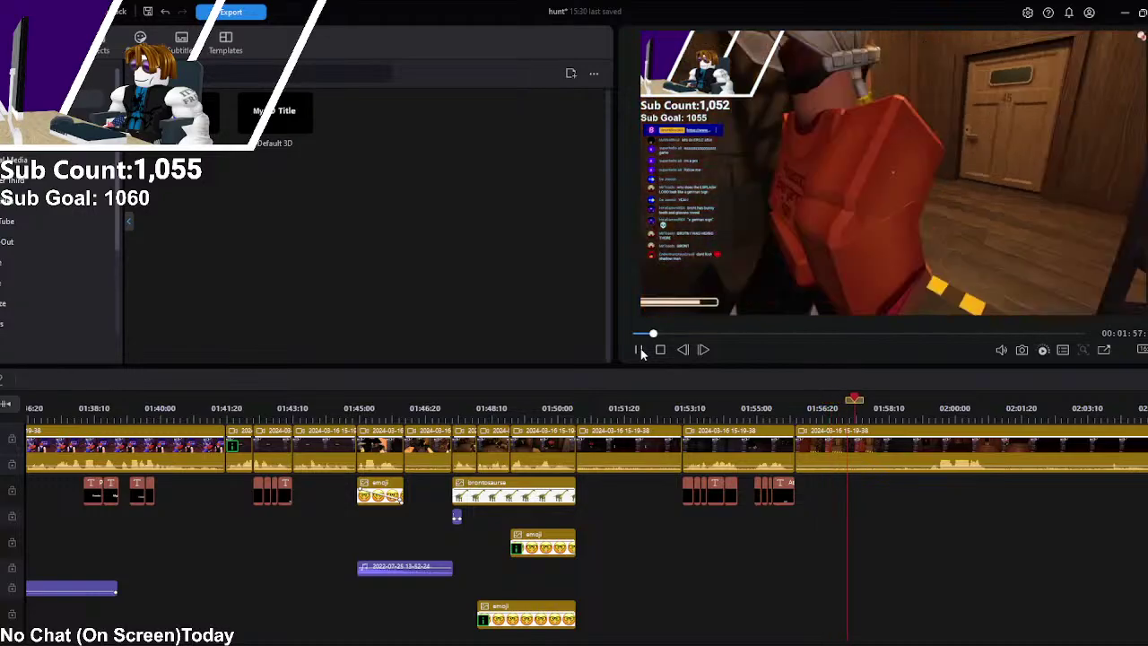
click(638, 350)
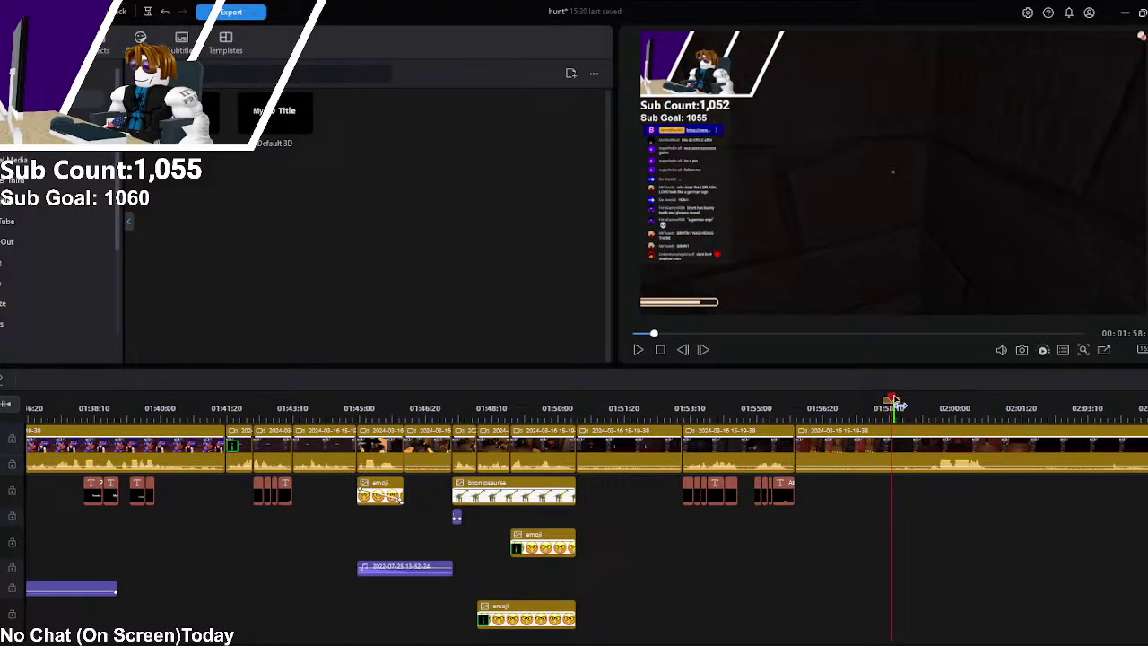
click(638, 350)
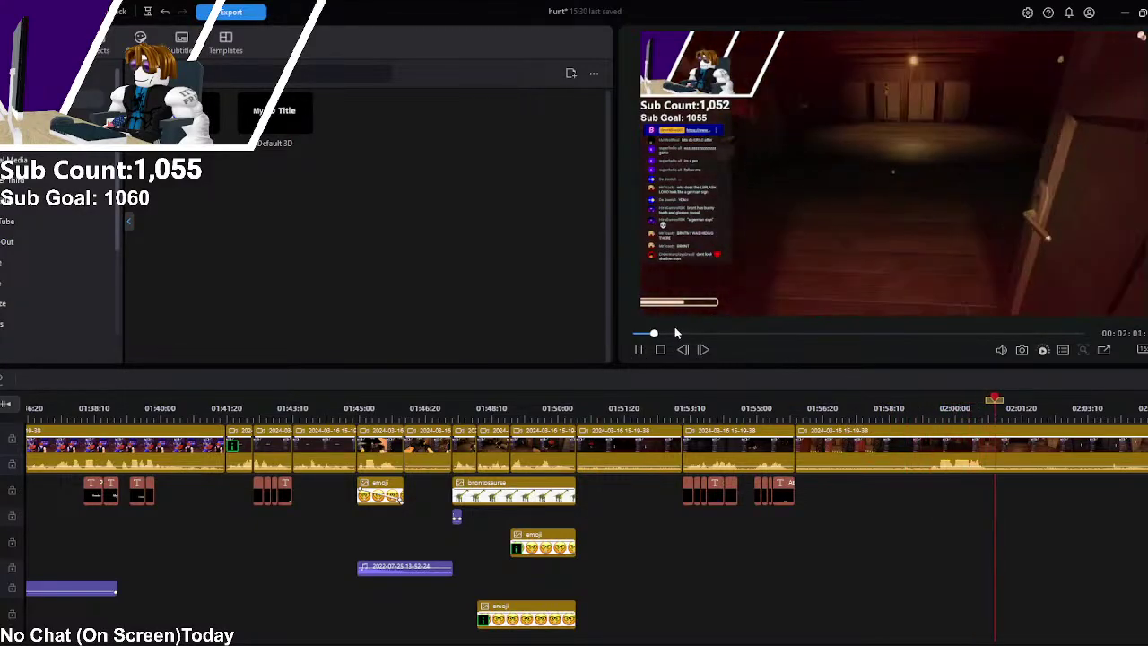
key(space)
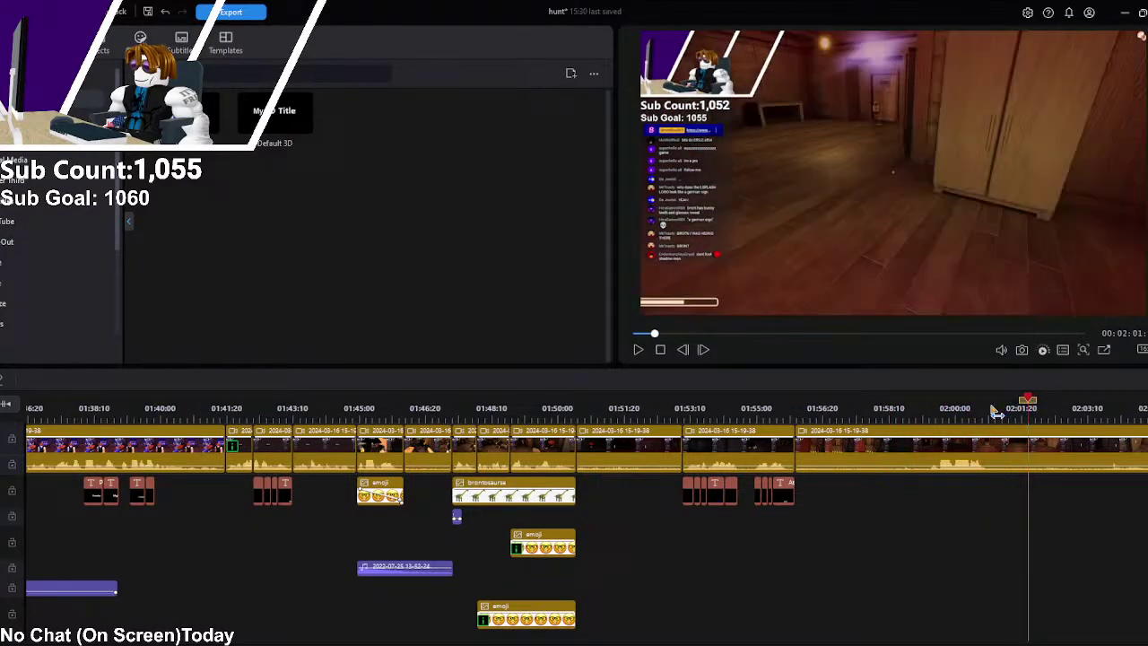
Step: Split the gameplay clip just before 02:01, where the open door is in view, and select the part before the cut
drag(1023, 405, 988, 406)
click(997, 455)
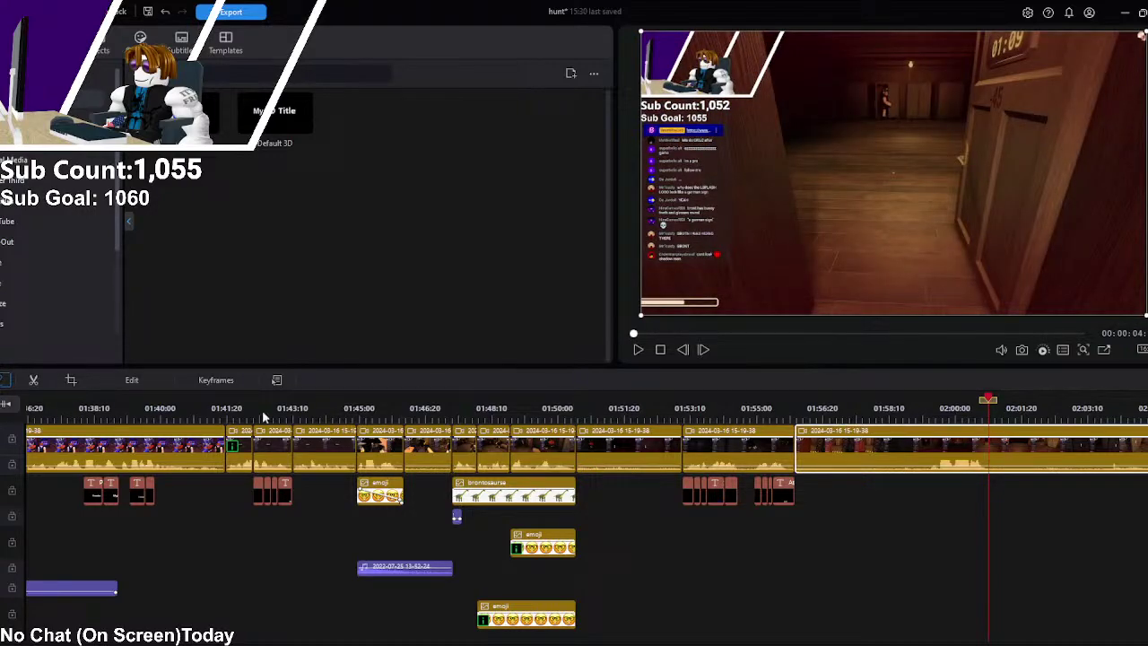
key(ctrl+b)
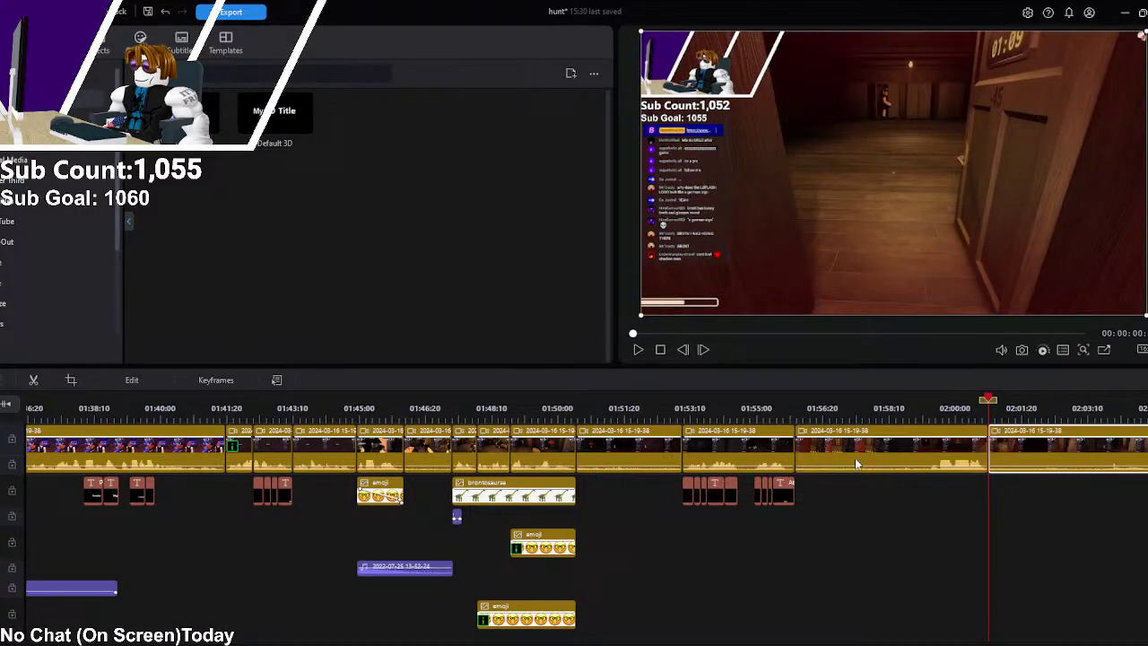
click(855, 459)
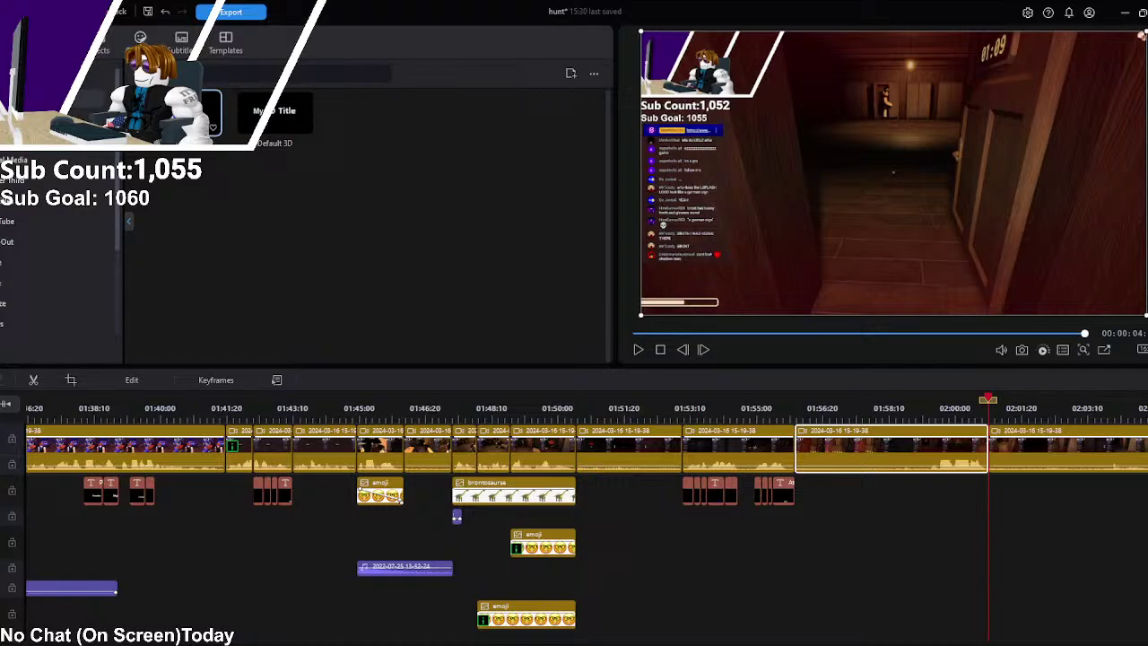
Step: Place a default title below the gameplay from about 01:59 and shorten its end to the cut just before 02:01
drag(212, 125, 929, 486)
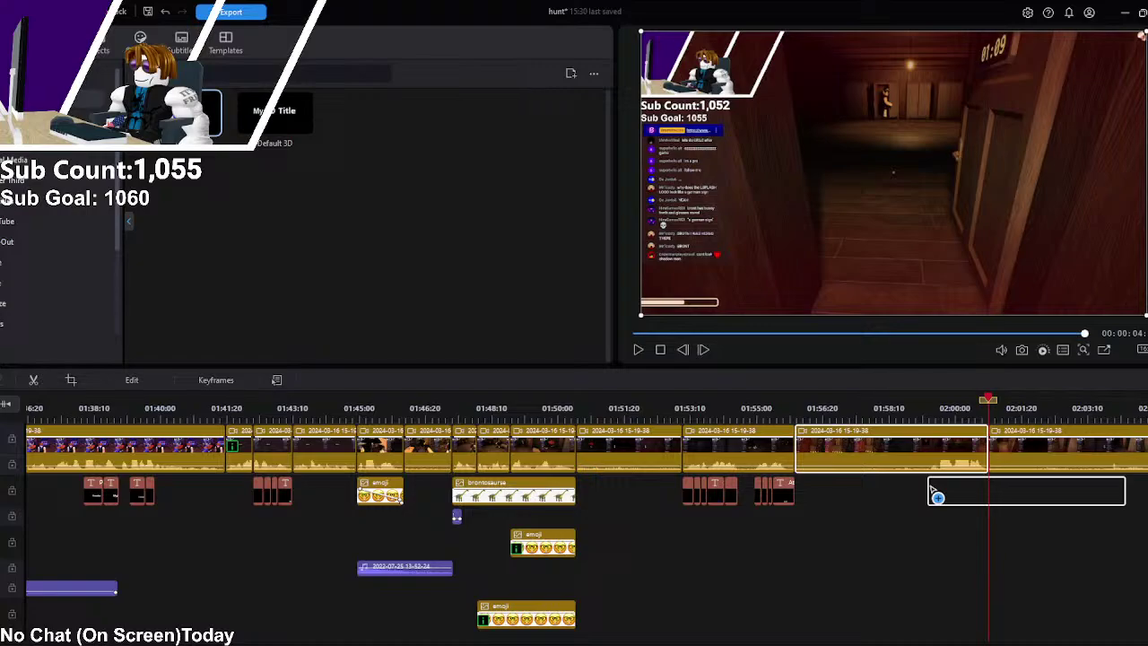
drag(933, 492, 933, 491)
drag(1122, 500, 997, 511)
drag(990, 401, 933, 401)
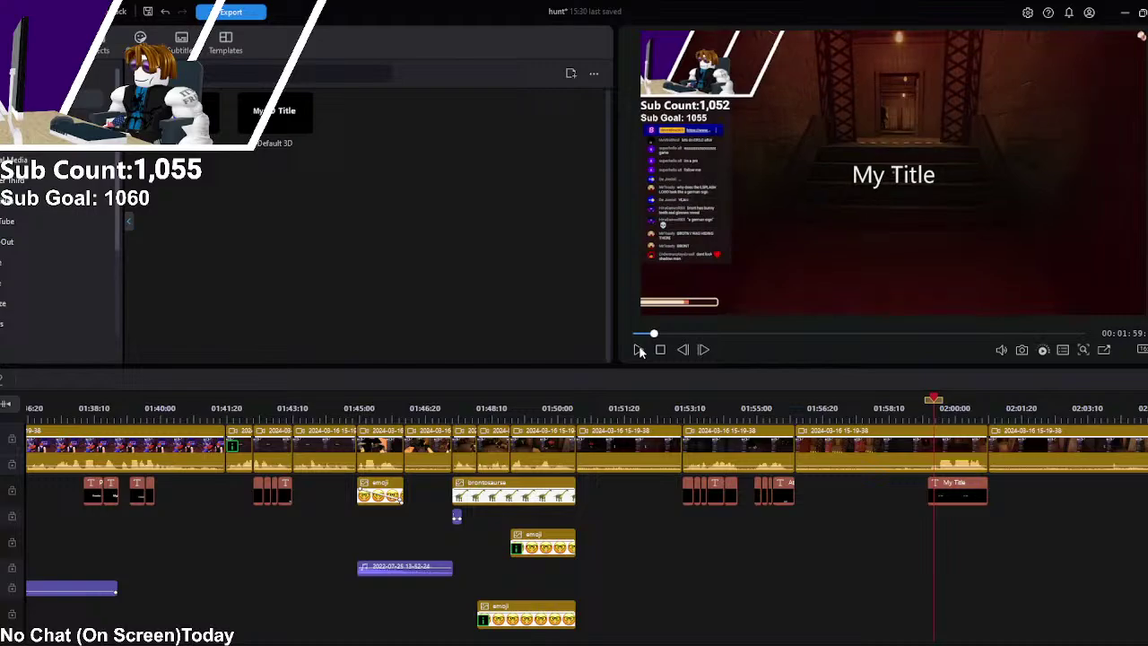
Step: Cut the new title just before 02:00 and delete the leading piece so the title starts at the cut
click(943, 402)
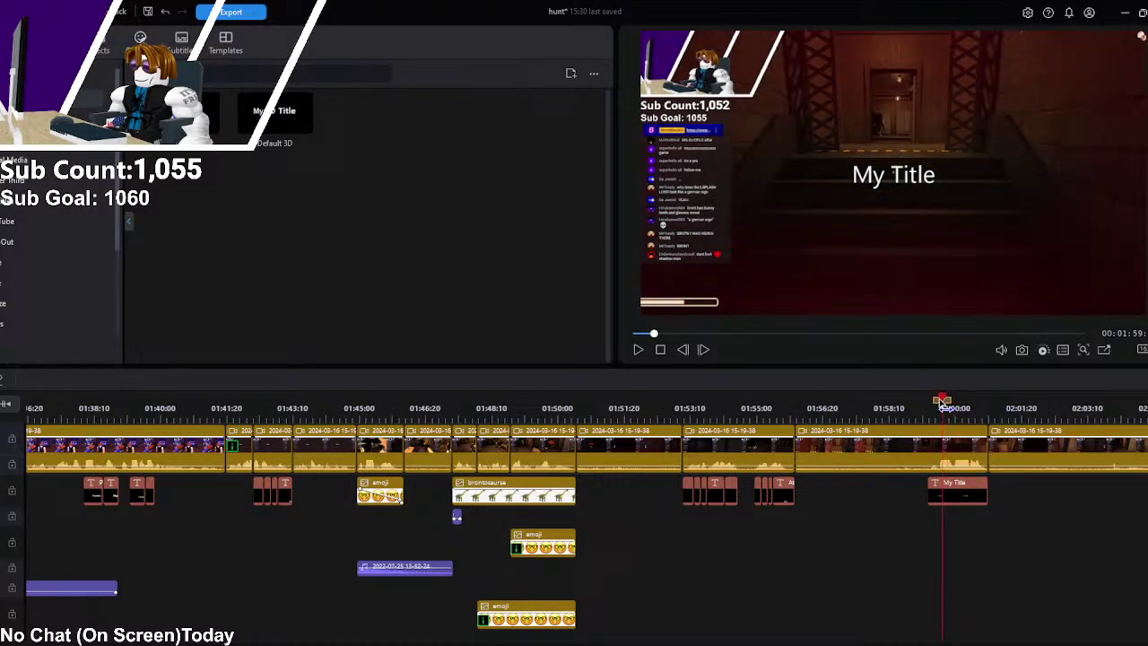
click(950, 485)
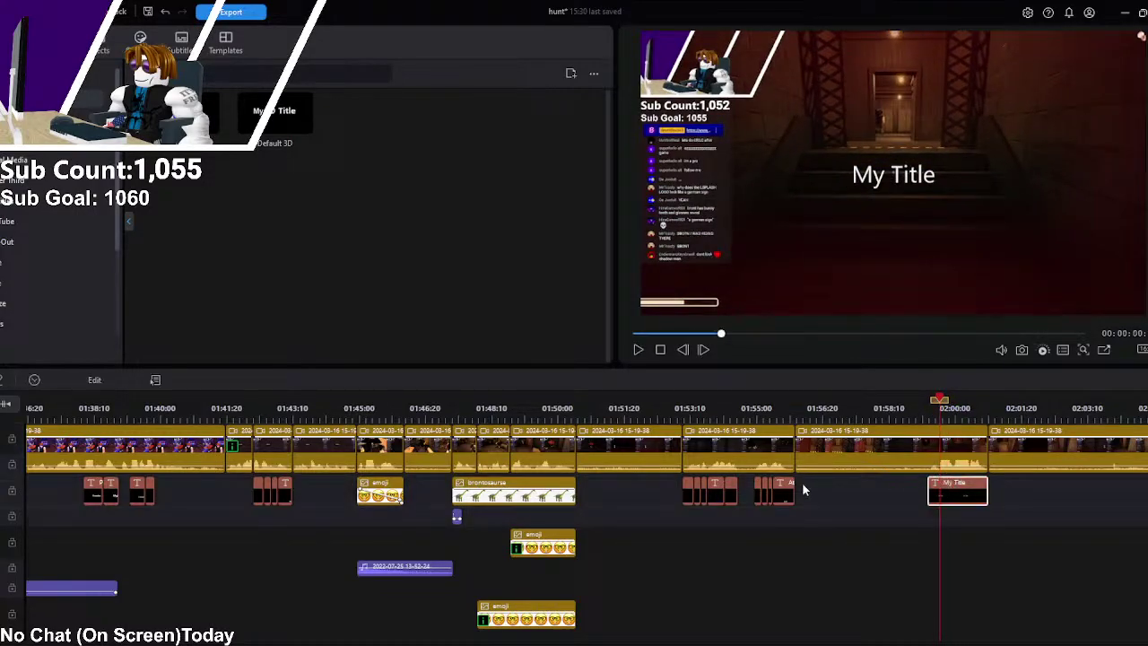
click(1020, 274)
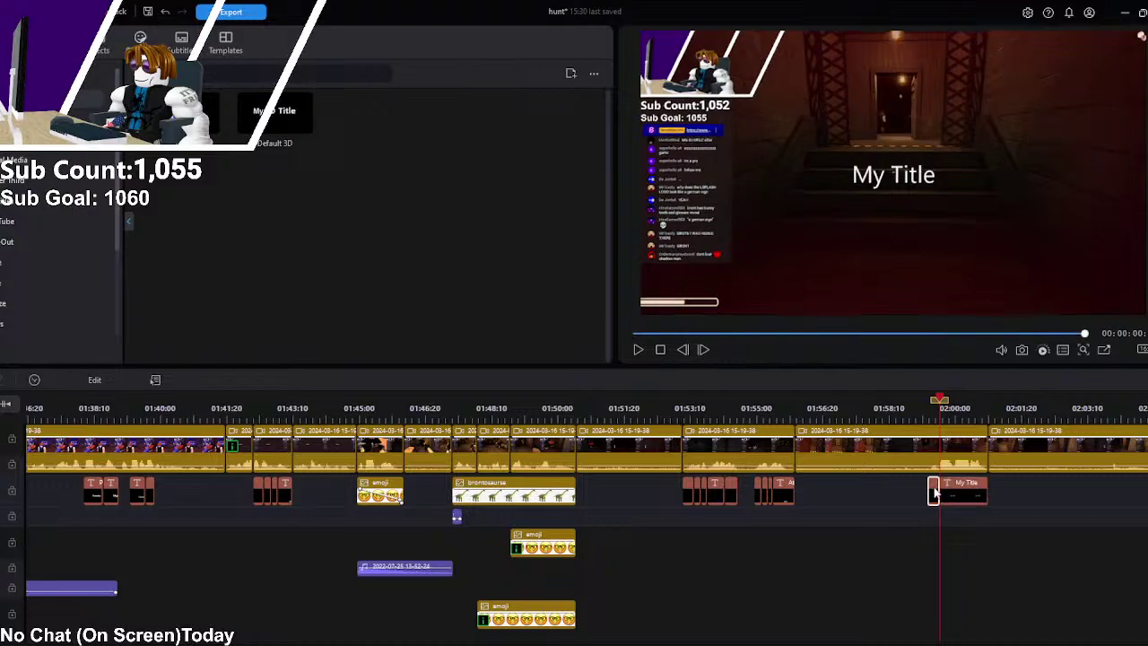
click(905, 260)
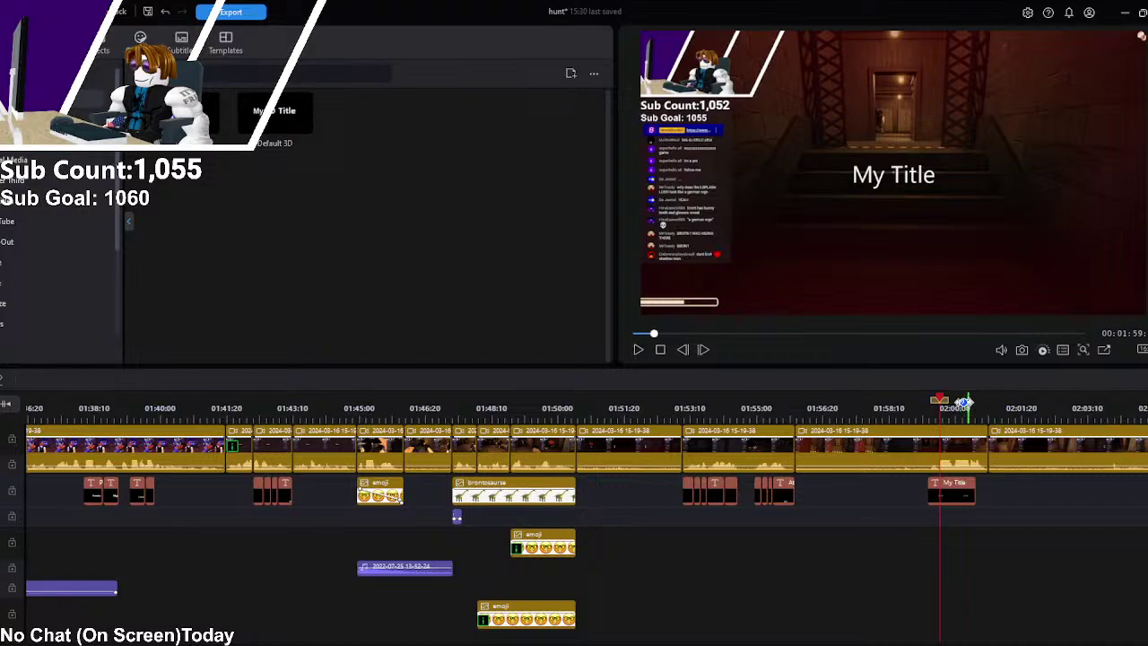
click(938, 493)
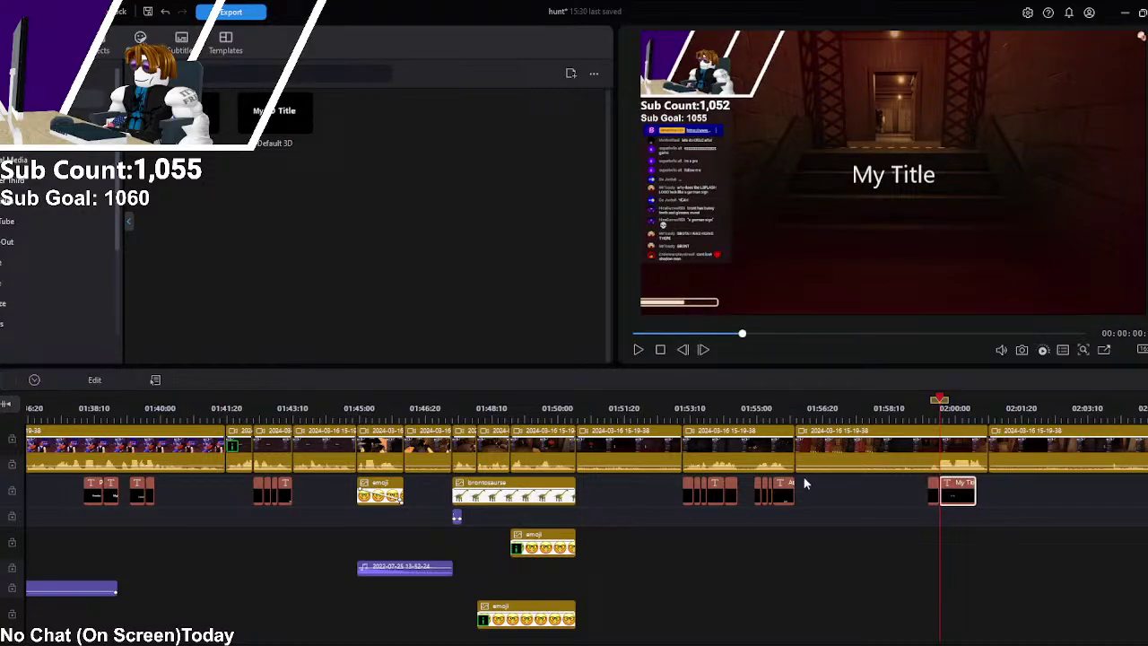
click(974, 279)
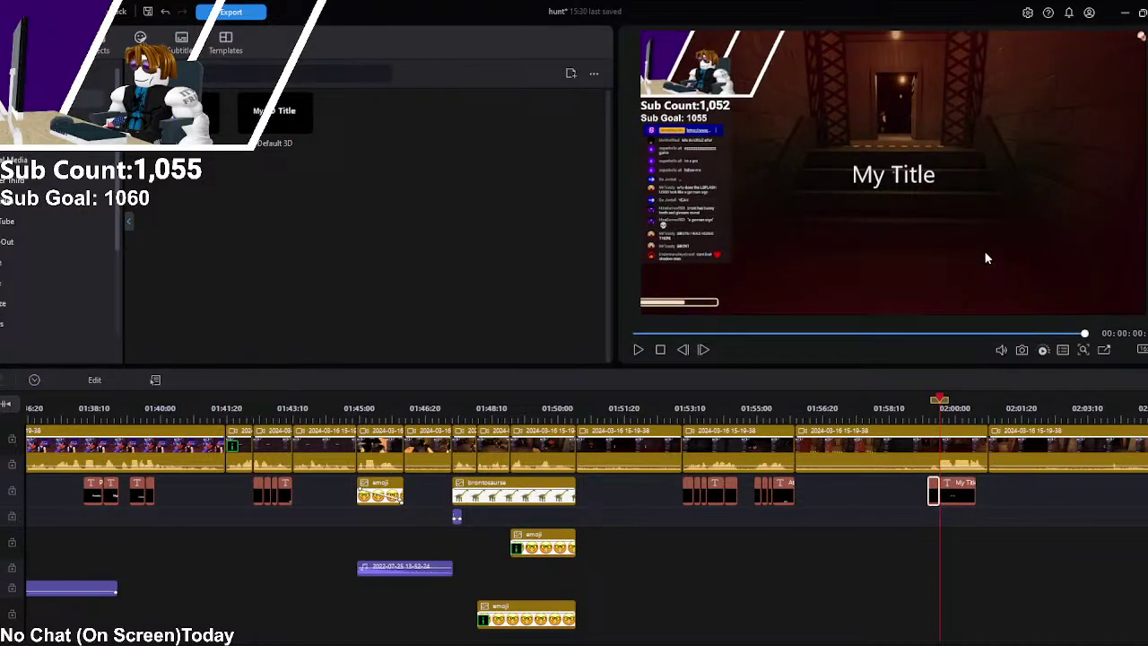
click(888, 248)
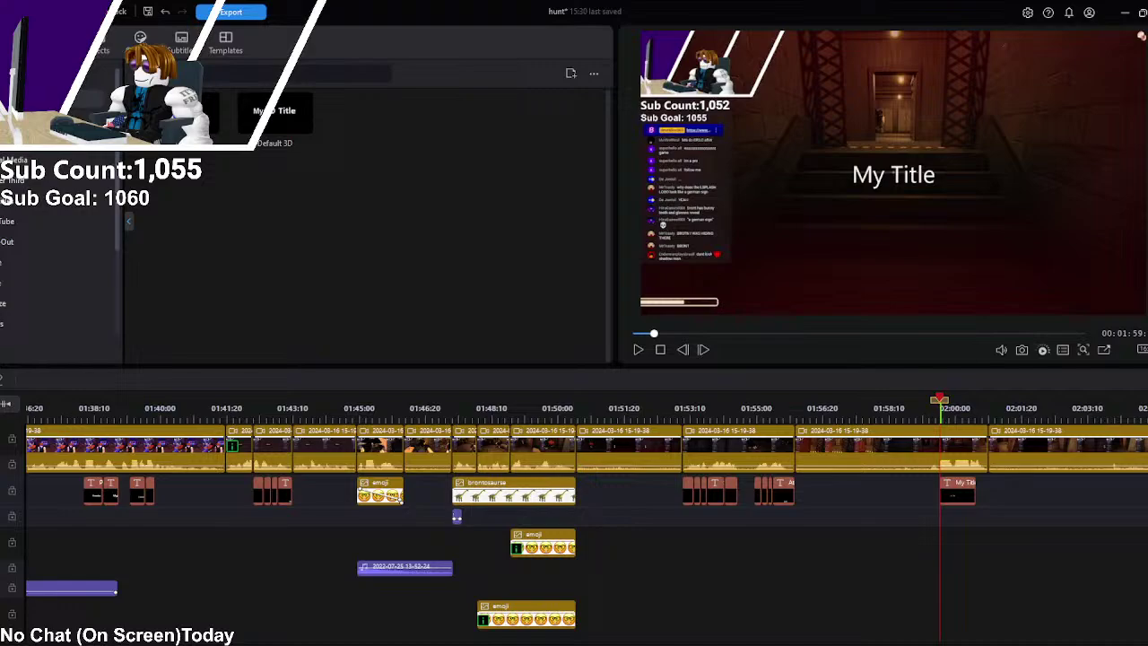
Step: Split the title into three pieces, cutting shortly before 02:00 and again at about 02:00
drag(939, 399, 950, 401)
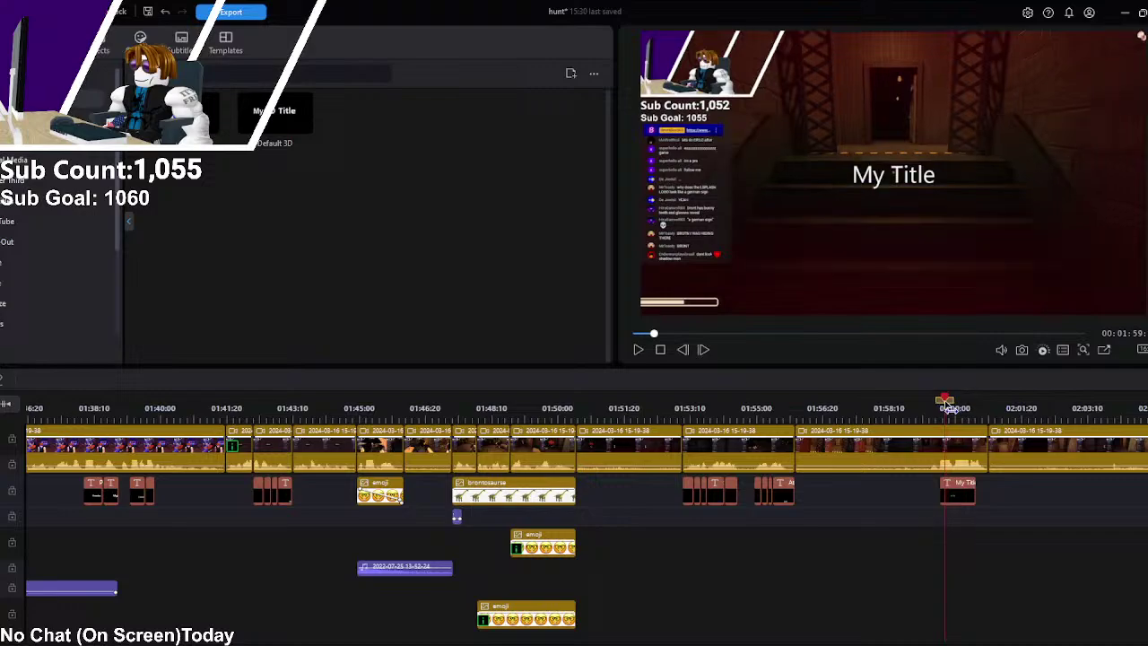
click(955, 486)
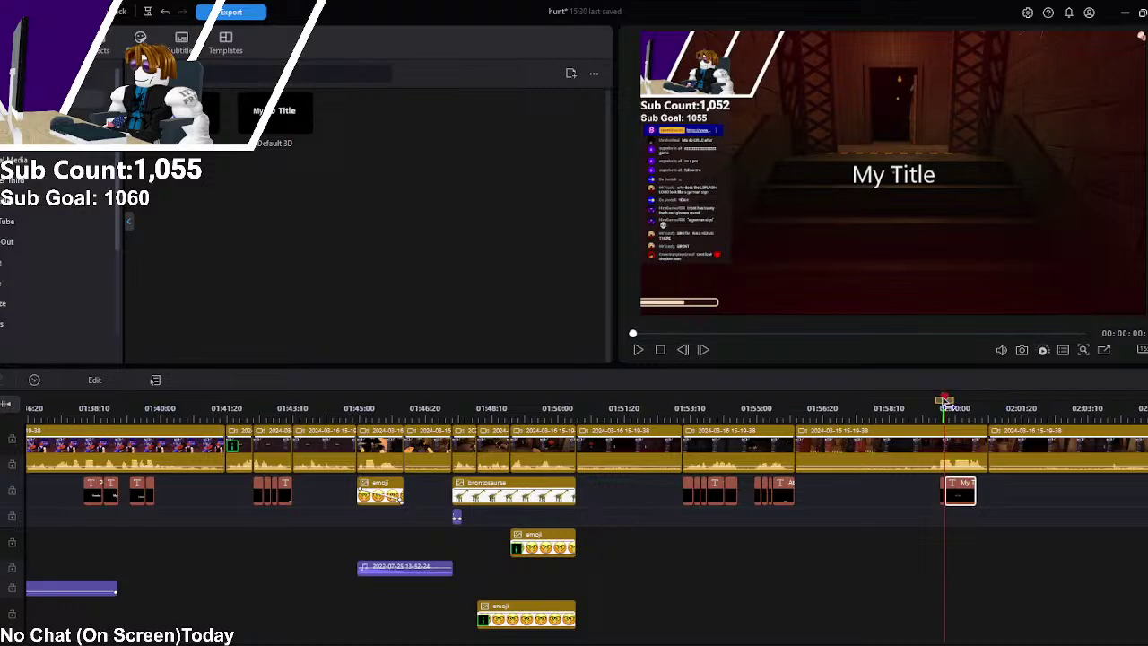
click(952, 401)
click(958, 490)
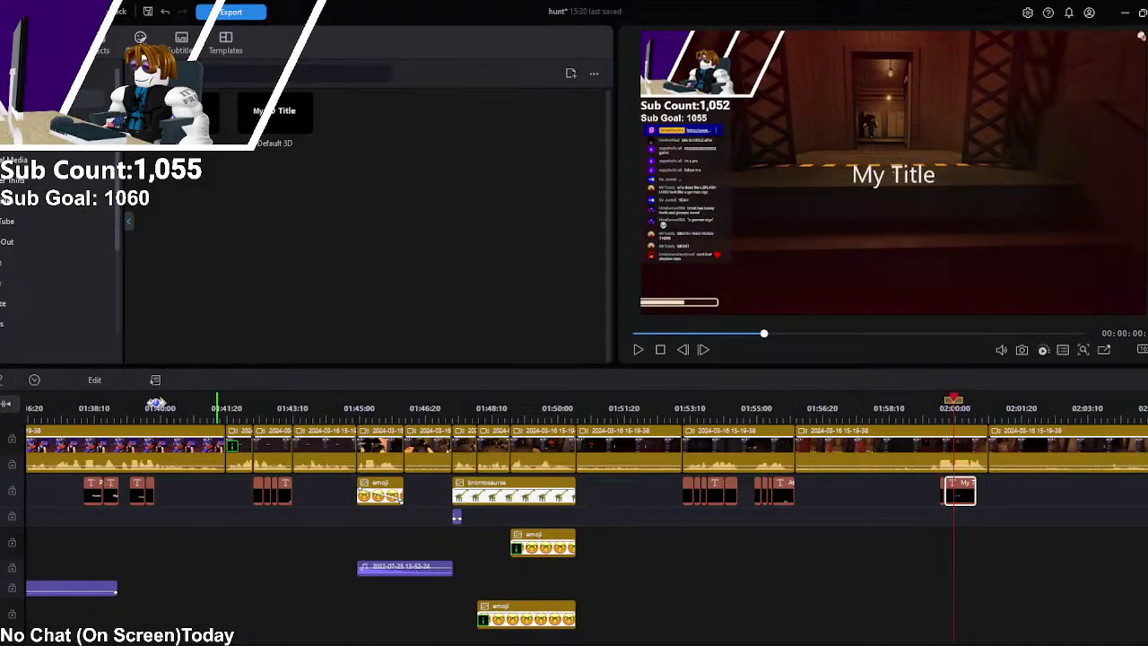
Step: Extend the last title piece to the end of the gameplay clip above it, just before 02:01
drag(953, 398, 986, 401)
click(973, 448)
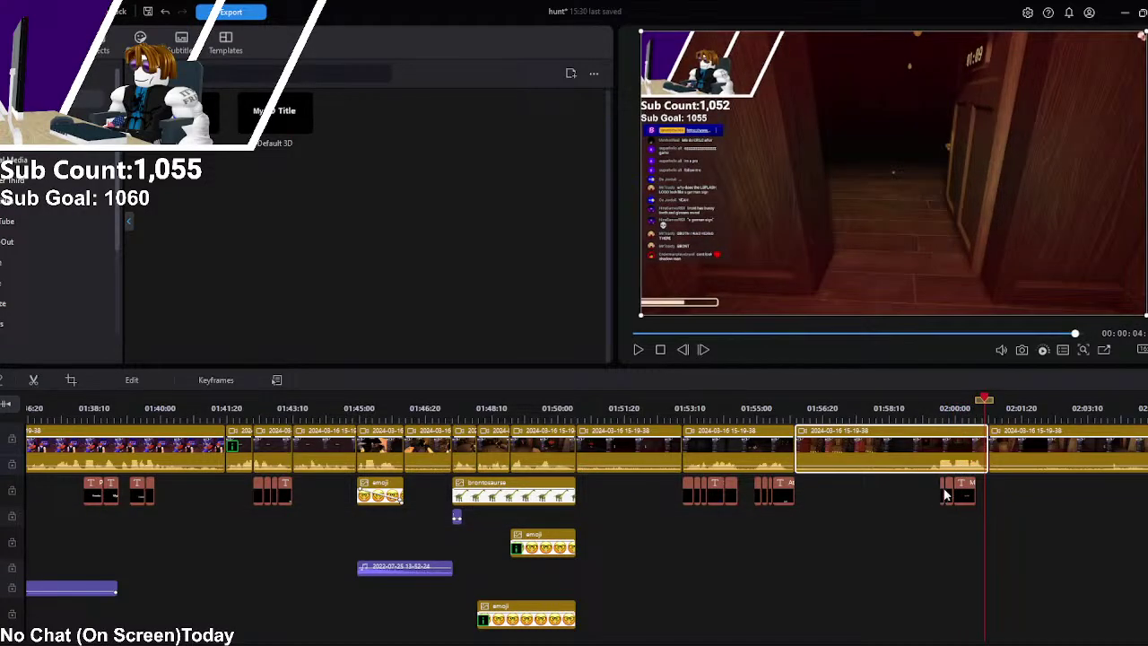
click(970, 495)
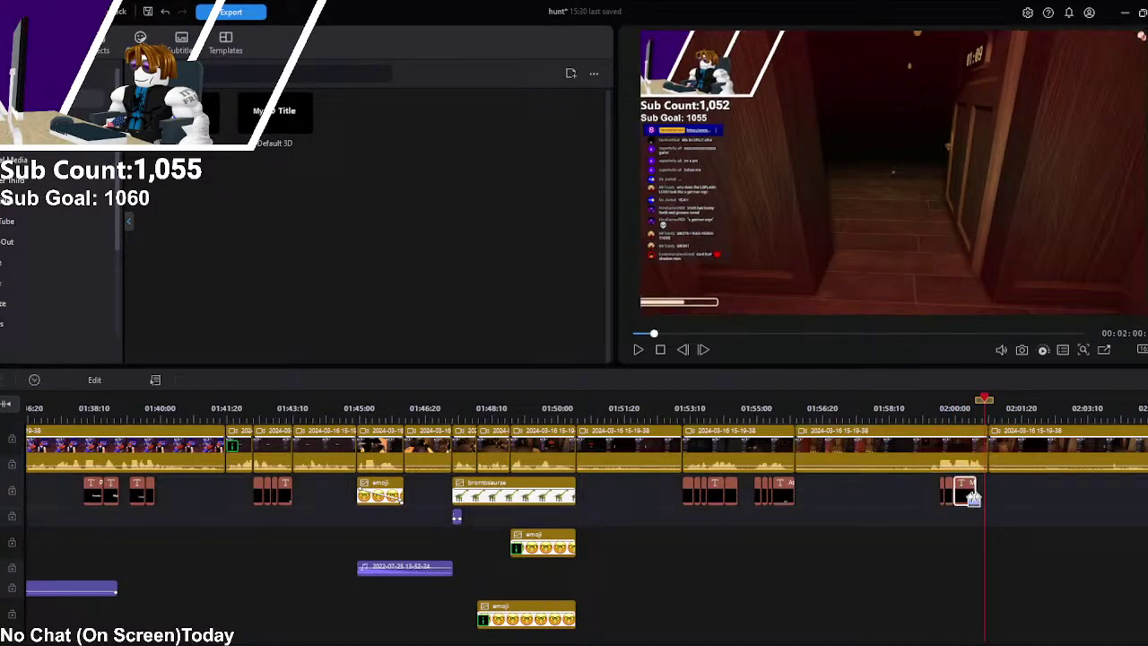
drag(981, 494, 987, 498)
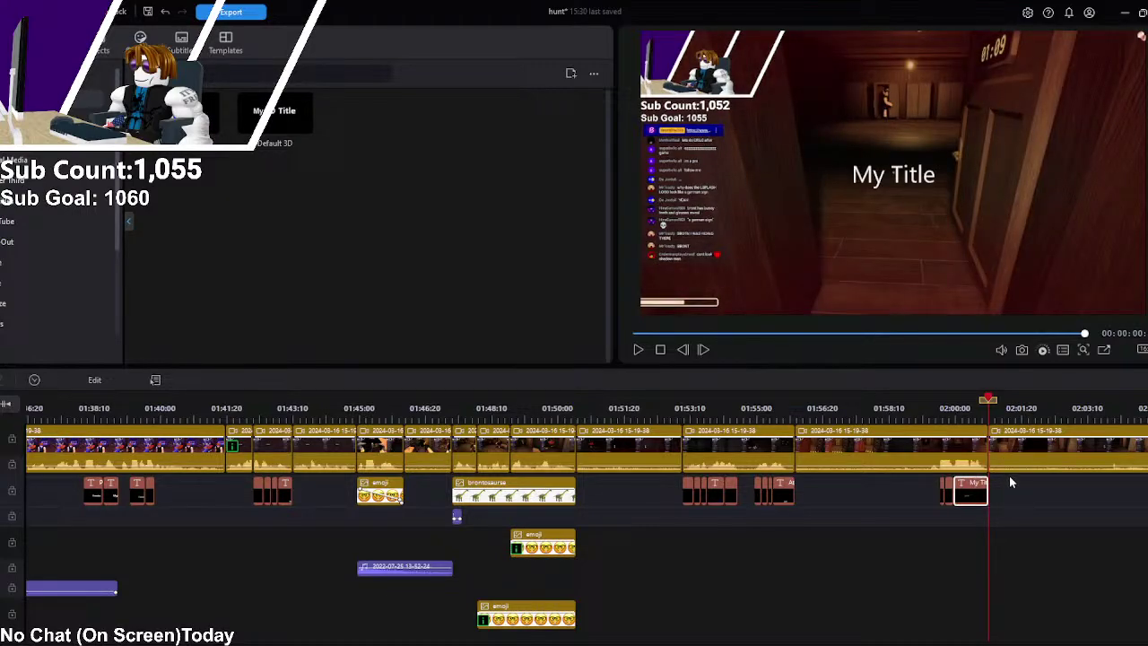
Step: Play the three title pieces from the first one to just past 02:01 to check their timing
drag(987, 400, 940, 401)
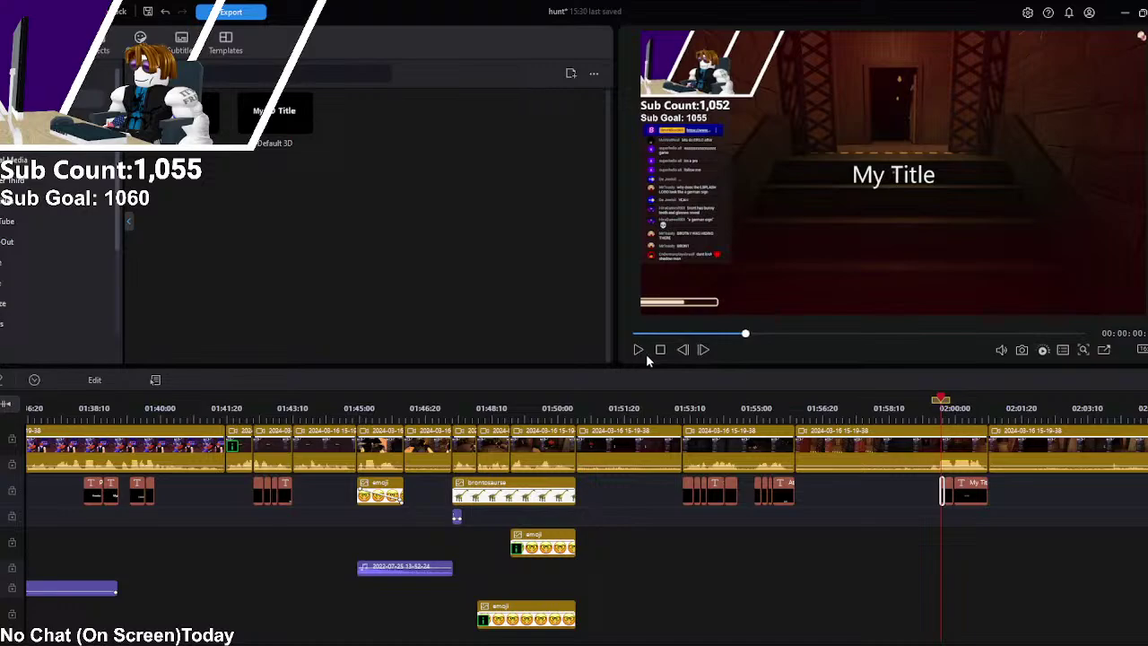
click(646, 352)
click(642, 353)
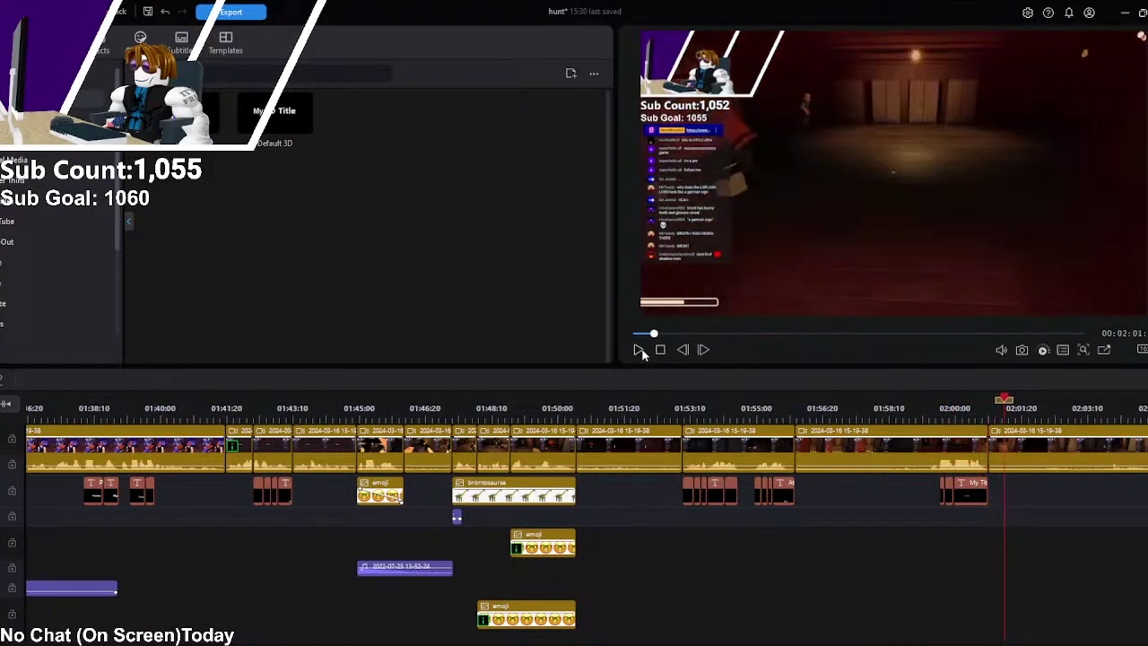
Step: Make the first short title piece bold and change its text to "bRO"
click(941, 492)
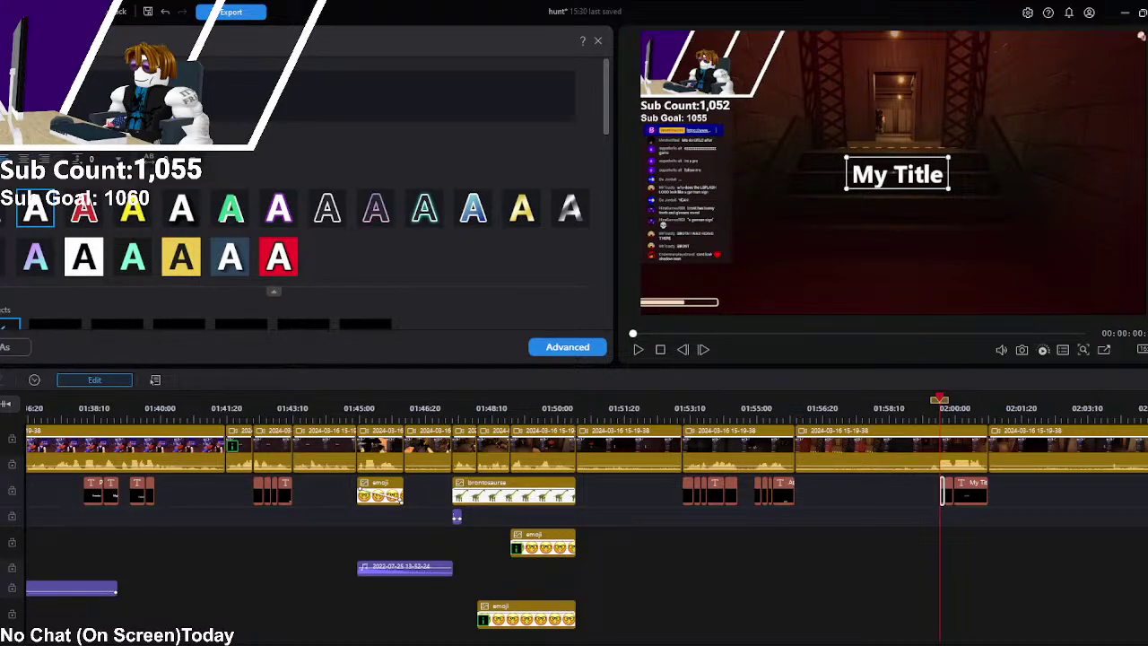
text(bRO)
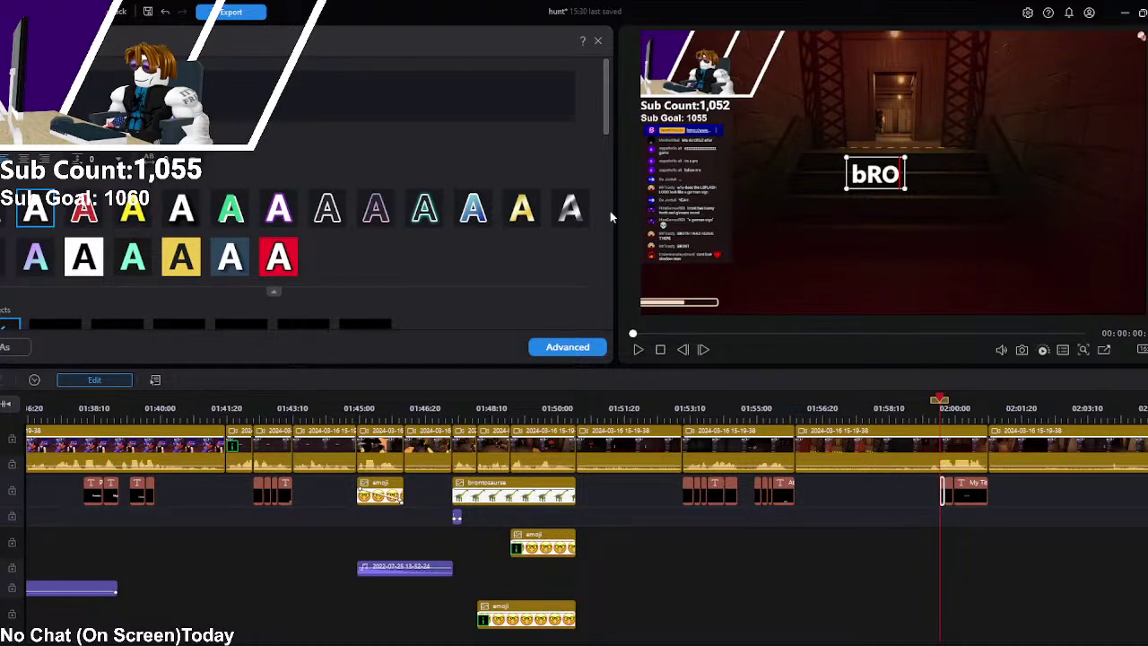
mouse_move(905, 189)
mouse_down()
mouse_move(966, 229)
mouse_move(920, 218)
mouse_move(935, 213)
mouse_move(901, 178)
mouse_up()
Step: Change the second title piece to "I'm" in bold, move it to the lower right of the picture and tilt it clockwise
click(954, 485)
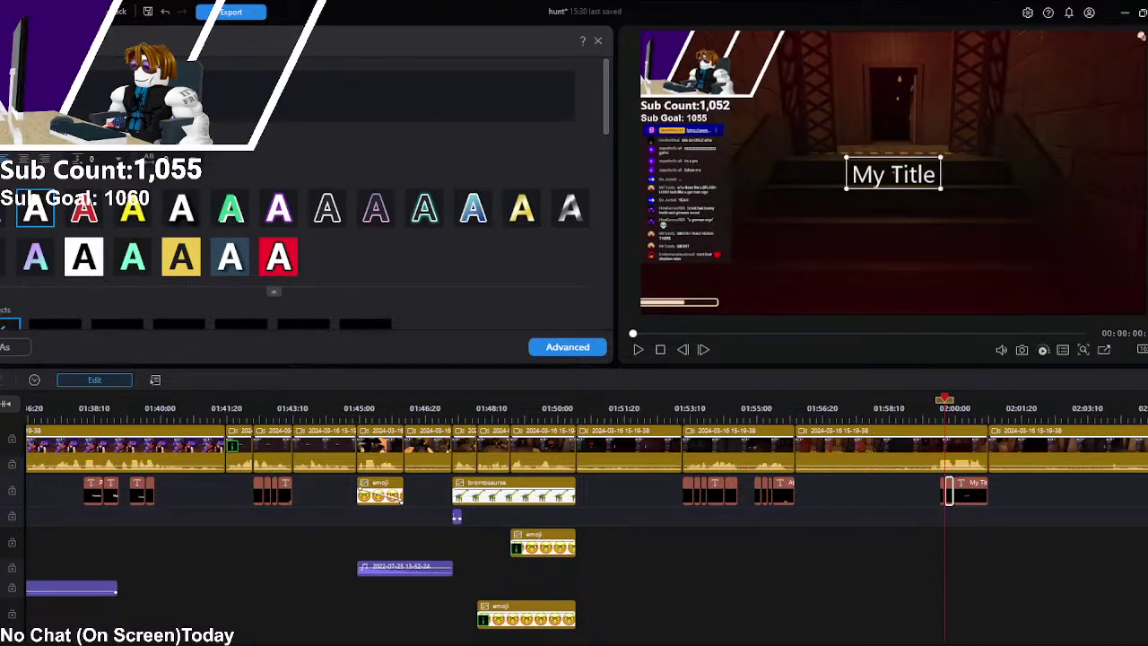
text(I'm)
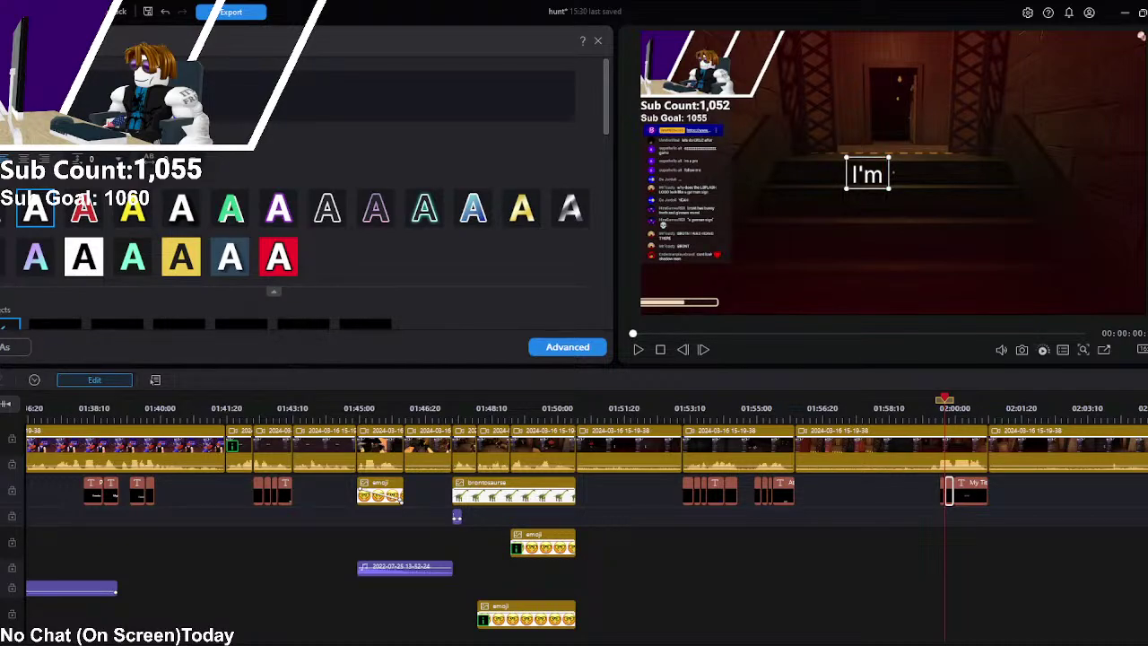
drag(876, 192, 955, 226)
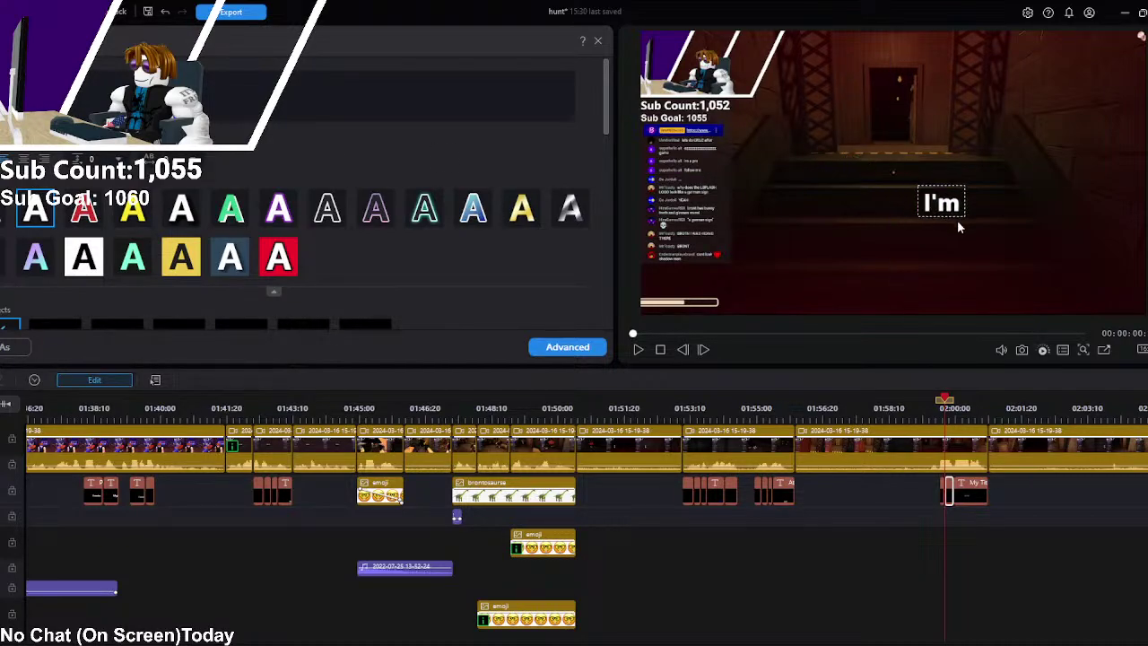
click(959, 191)
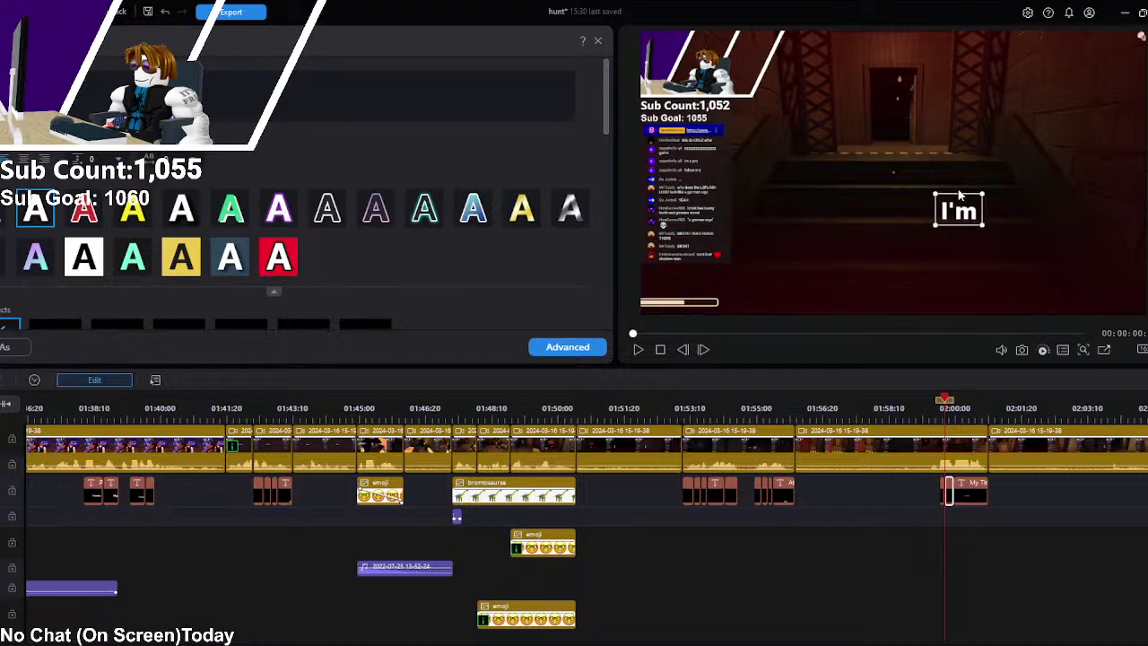
drag(959, 191, 965, 192)
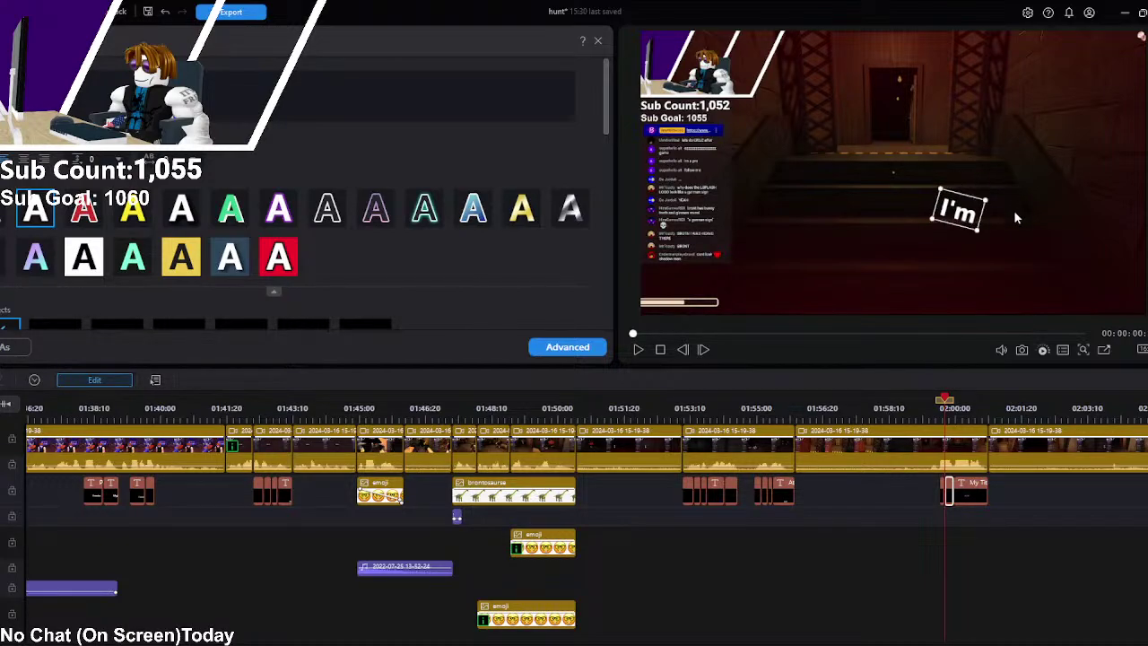
Step: Change the last title piece's text to "LAGGIUHN" and make it bold and red
click(971, 485)
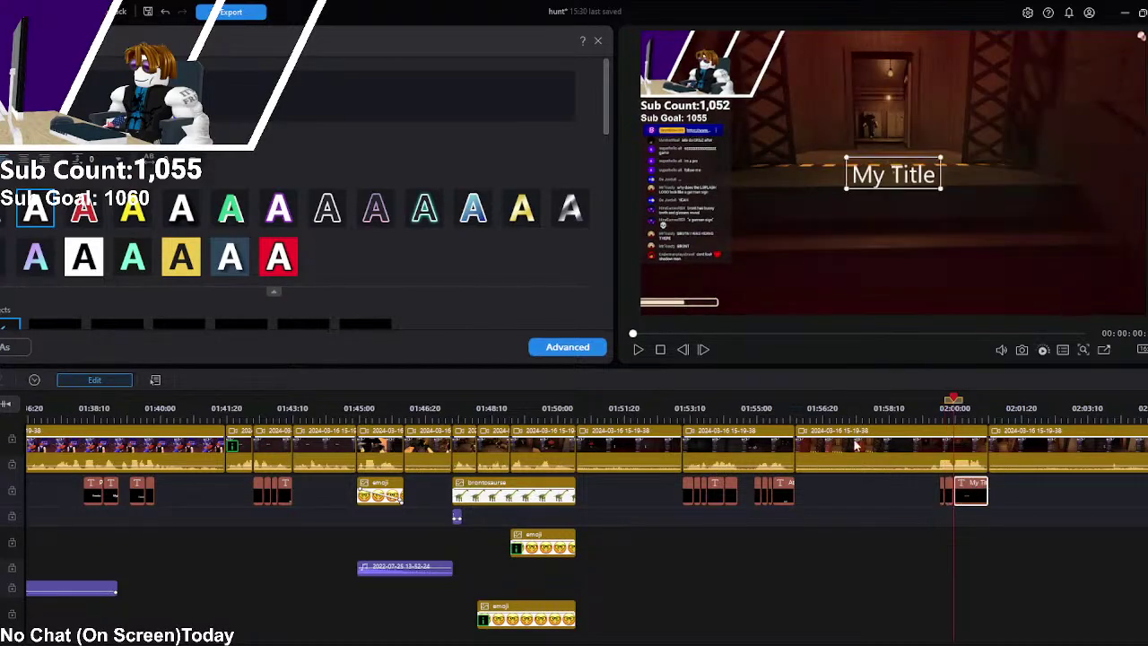
text(LAGGIUHN)
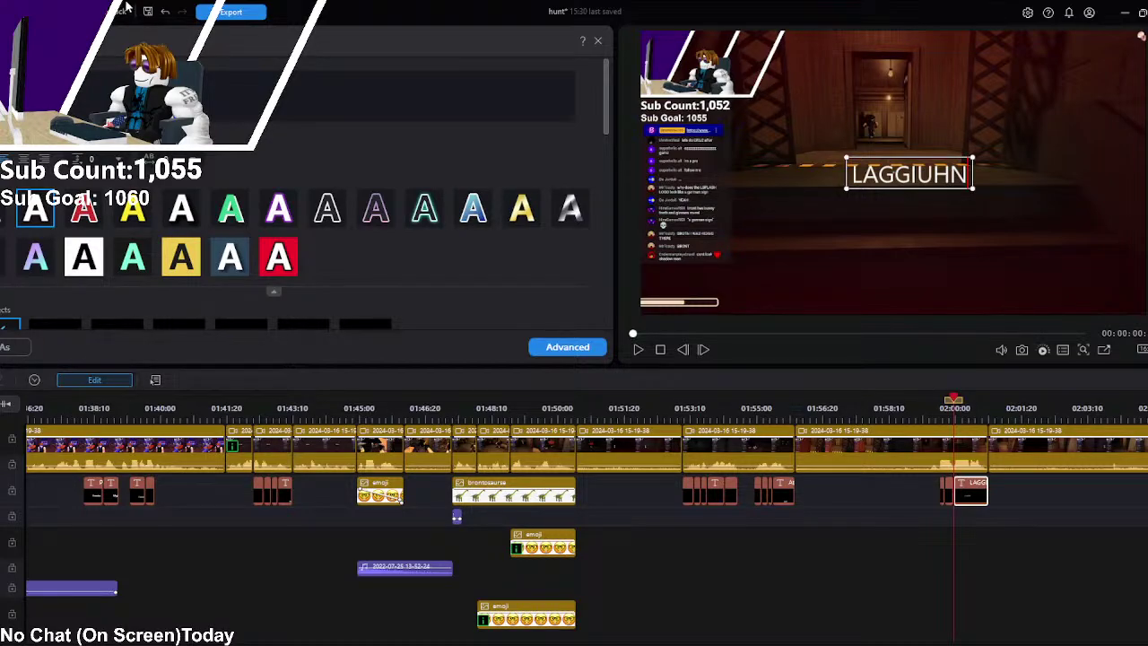
click(34, 215)
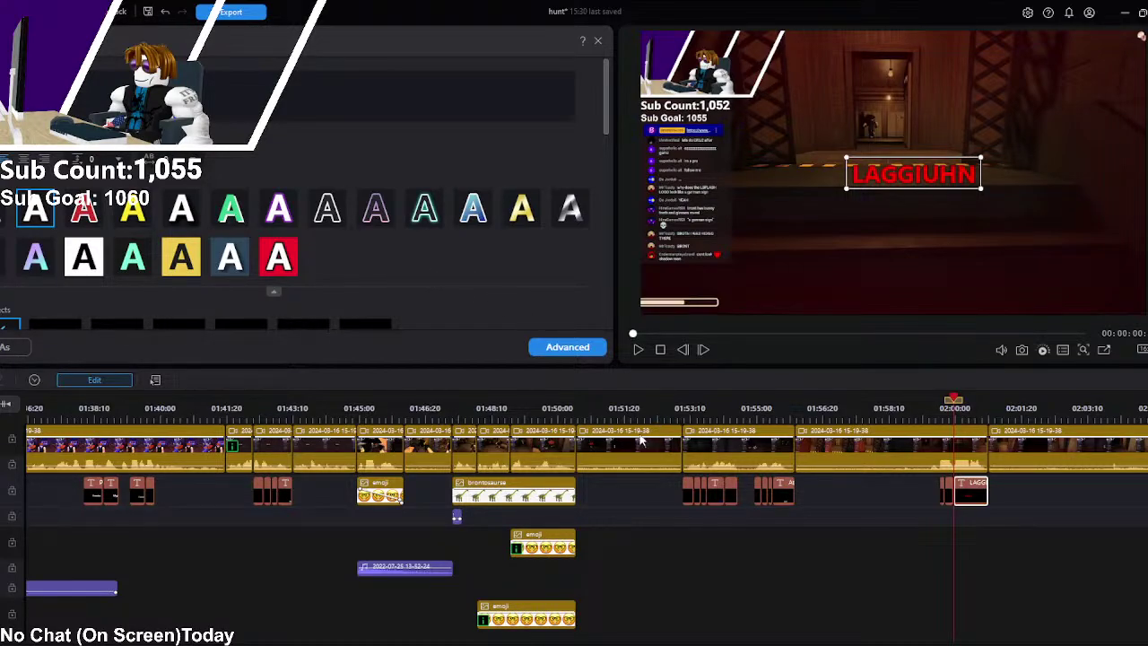
Step: Change the last title's text to "LaGGIuhN", enlarge it greatly and center it across the picture
click(346, 84)
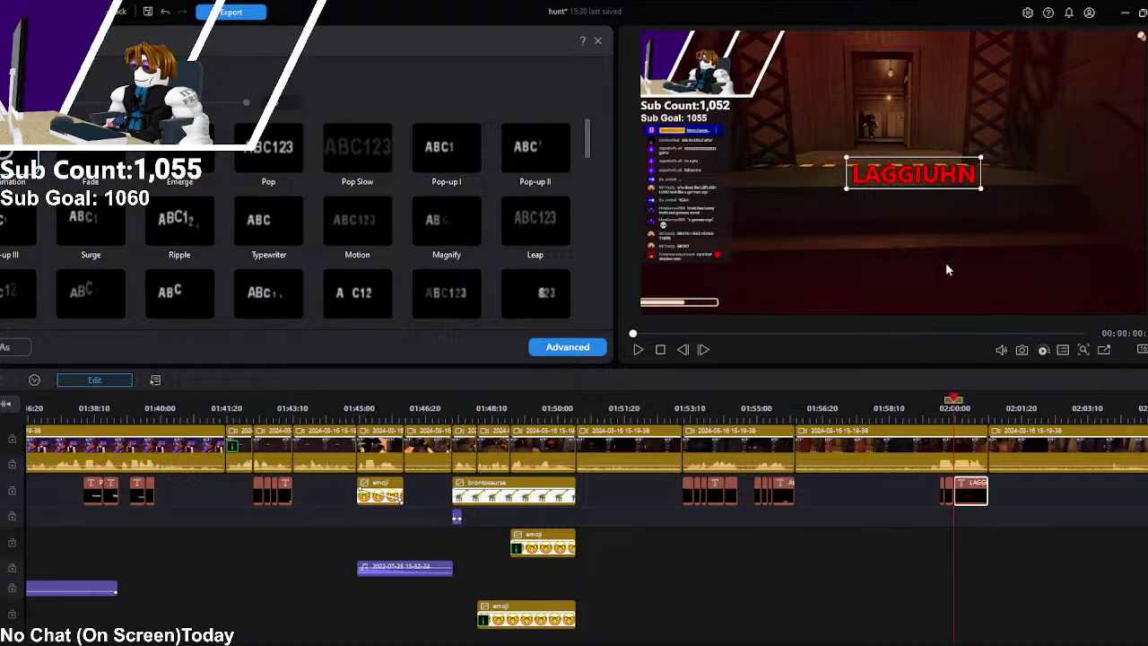
double_click(882, 177)
drag(922, 179, 947, 176)
text(uh)
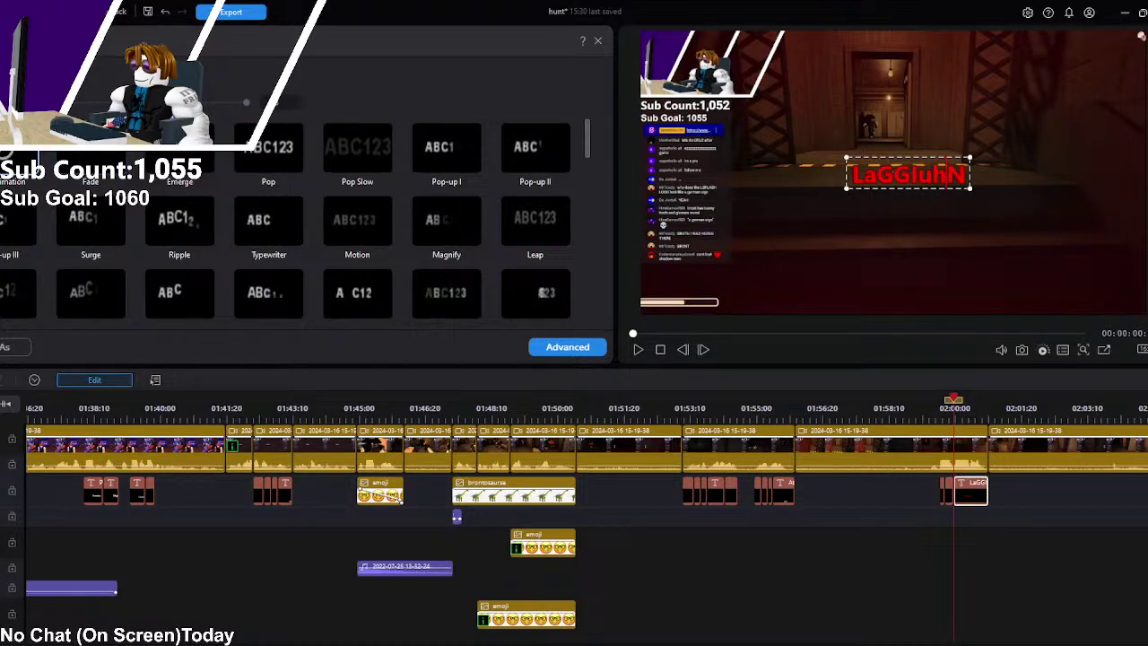
click(245, 102)
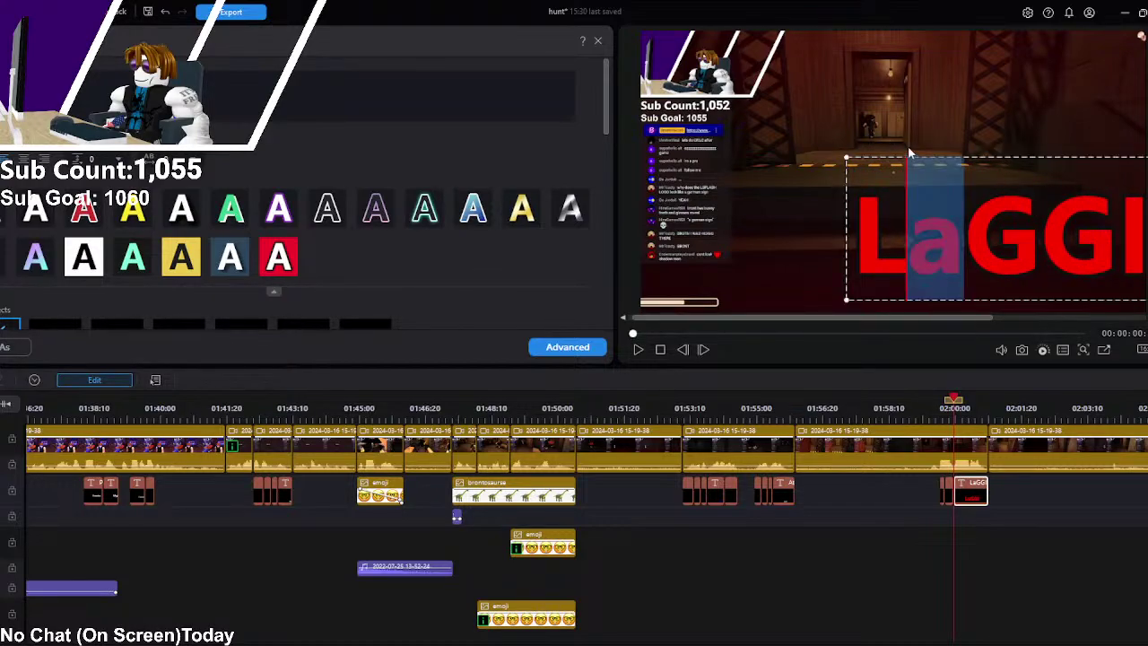
drag(909, 160, 742, 117)
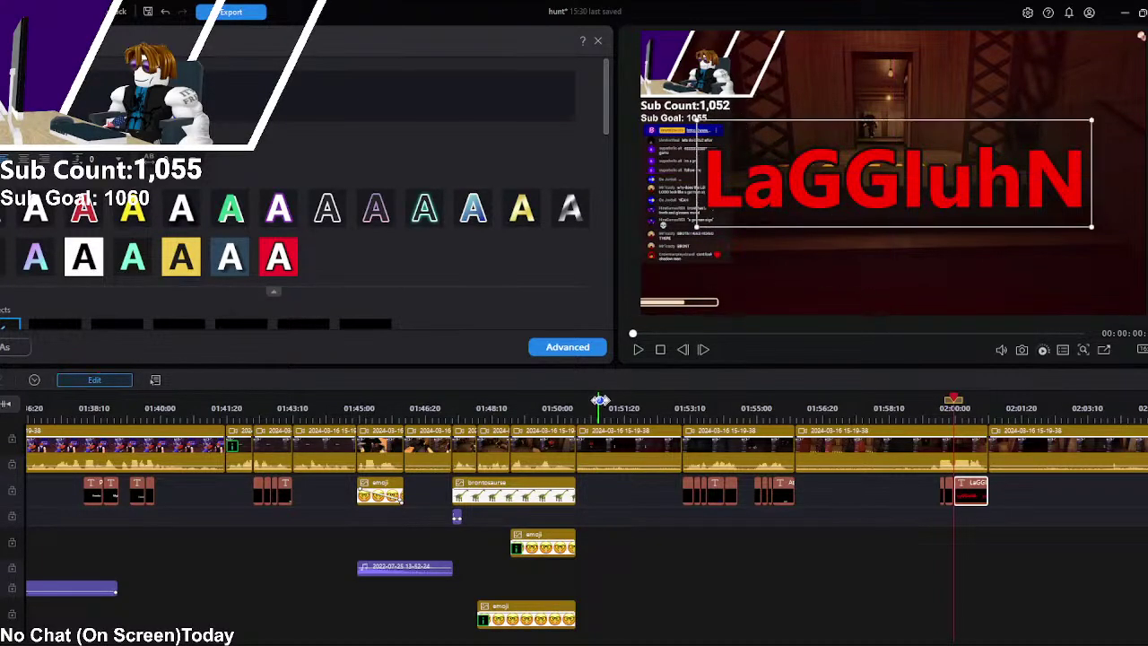
Step: Play the enlarged title, the clip starting at about 01:55, and the footage after it up to about 02:06
click(873, 404)
click(637, 349)
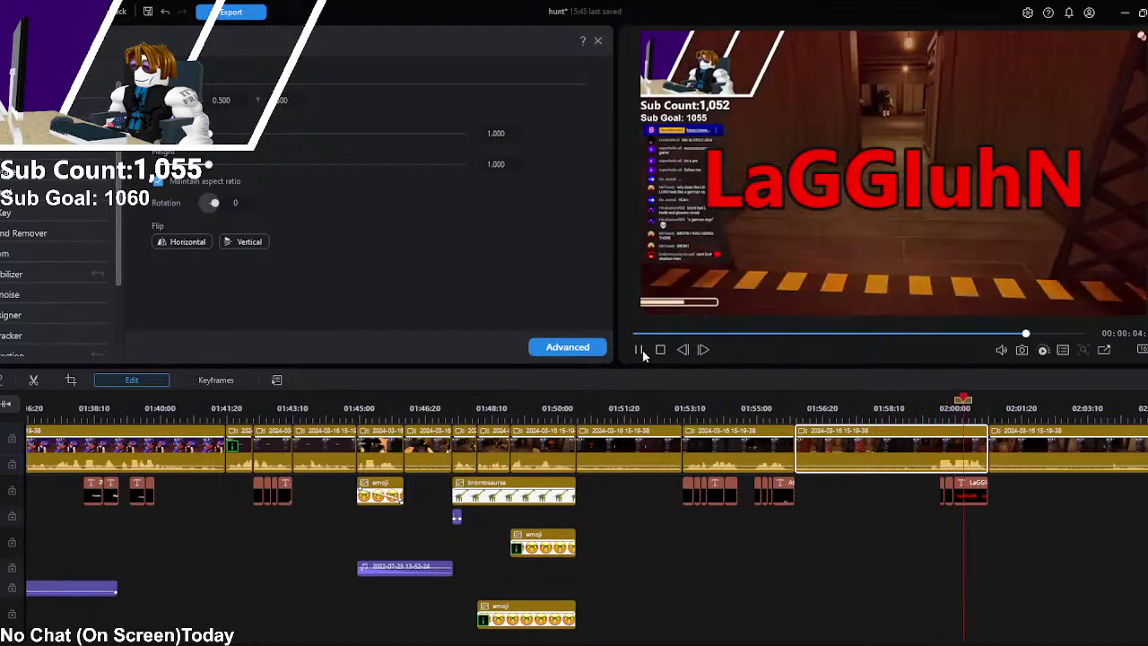
click(639, 350)
click(917, 515)
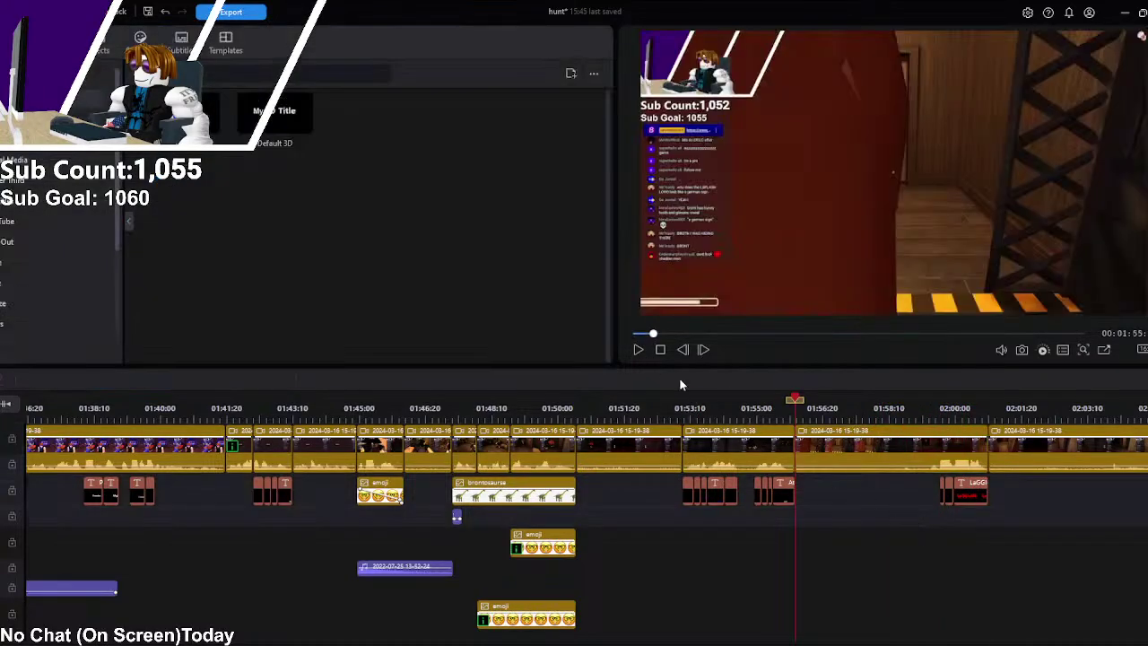
click(638, 349)
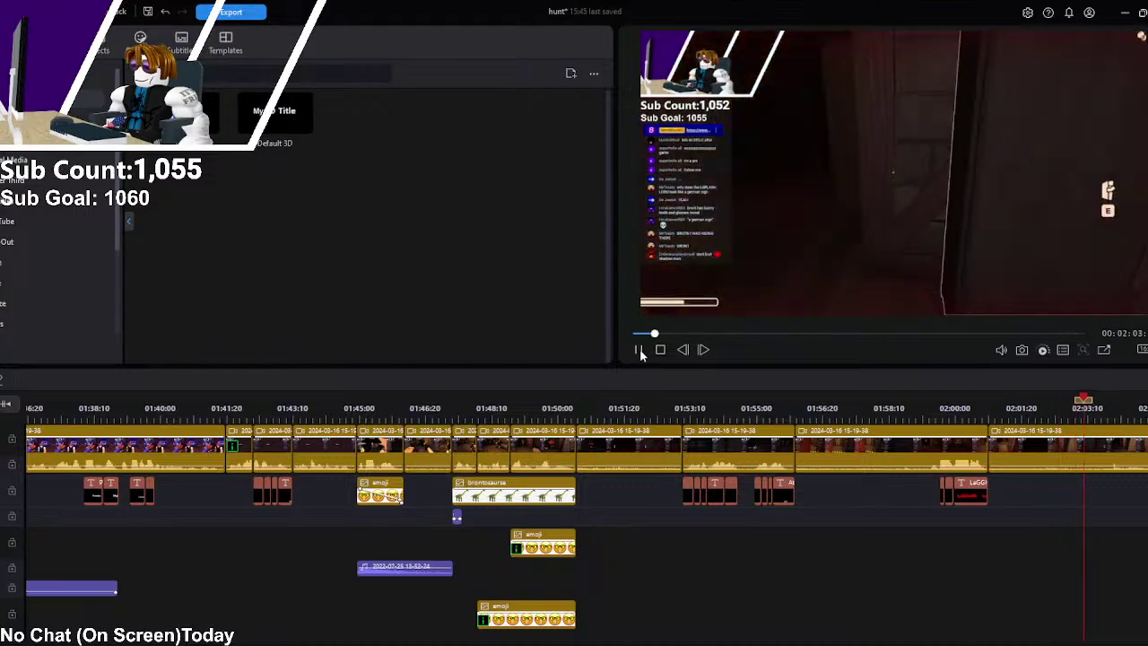
click(638, 351)
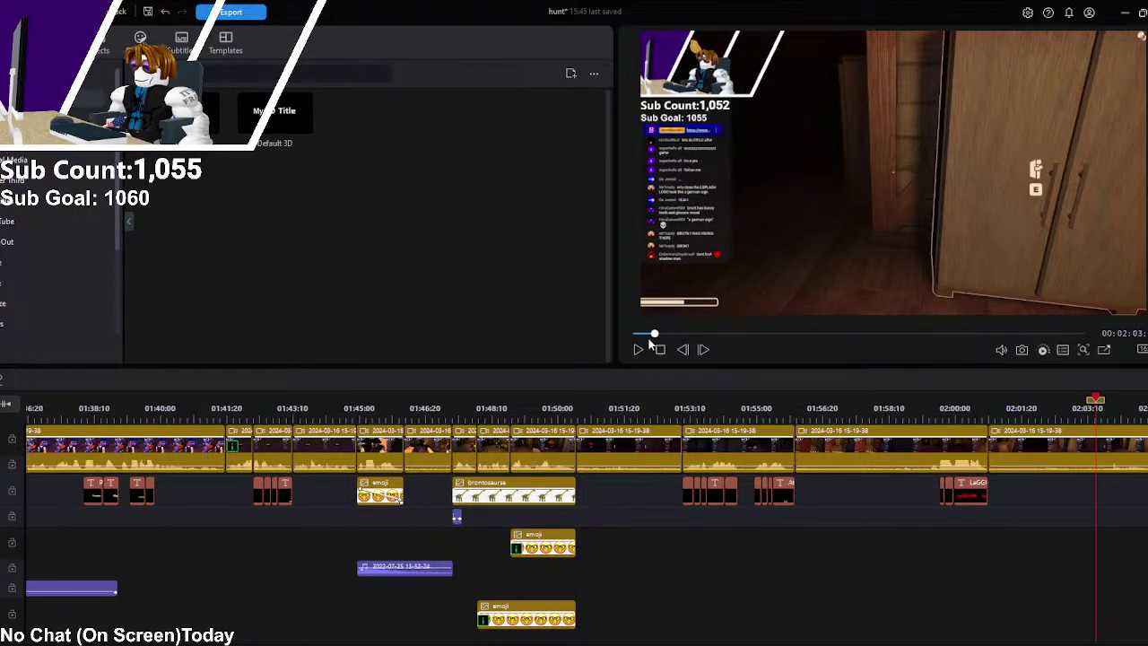
click(638, 349)
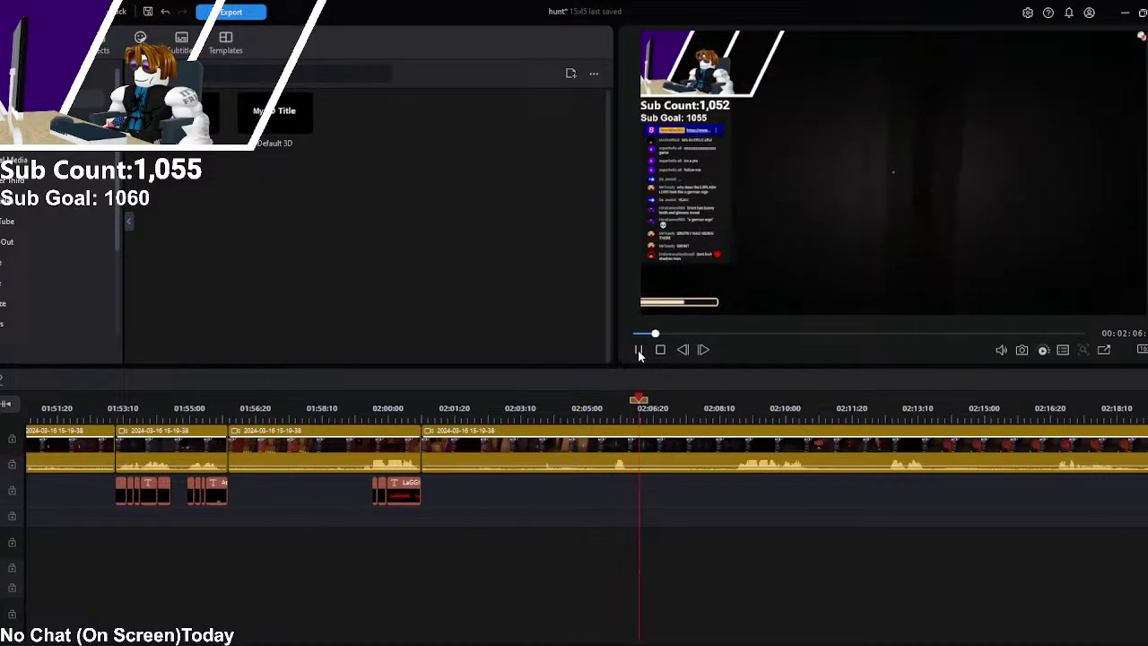
click(639, 352)
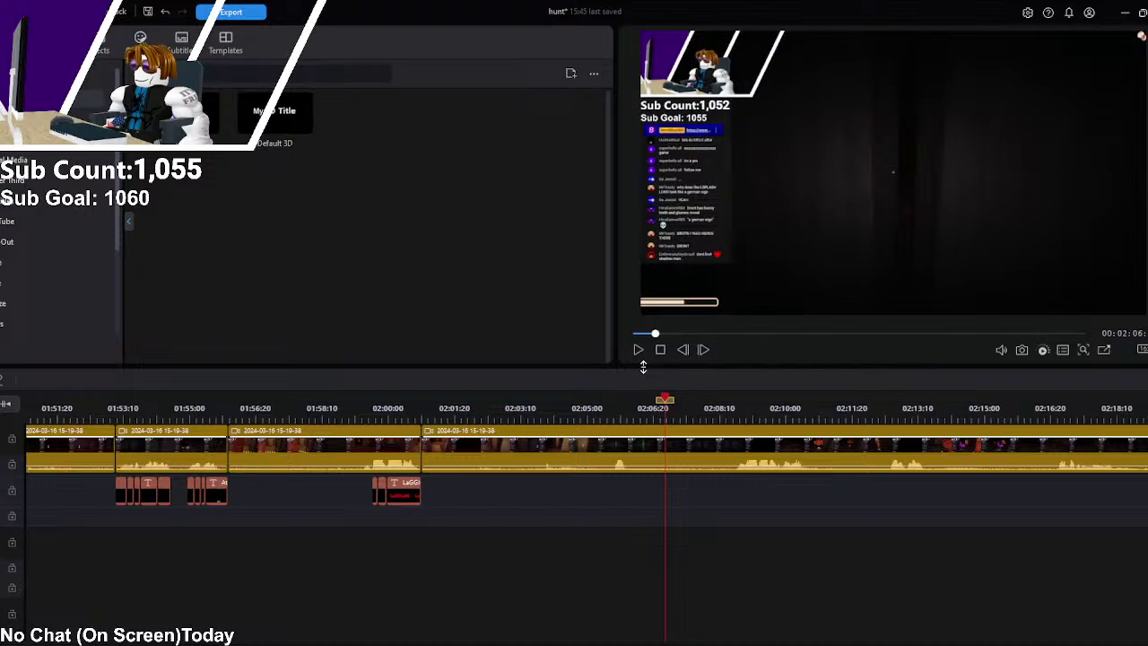
Step: Split the clip after the "LaGGIuhN" title at about 02:03 and delete the piece before the cut, closing the gap
drag(664, 398, 534, 400)
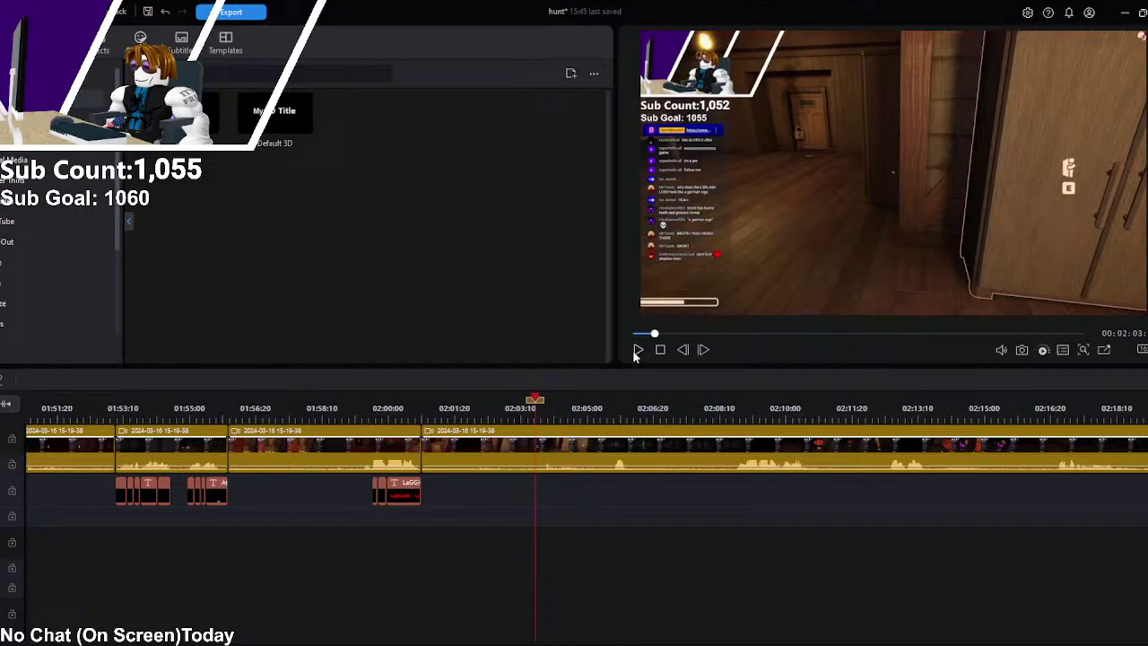
click(637, 351)
click(637, 350)
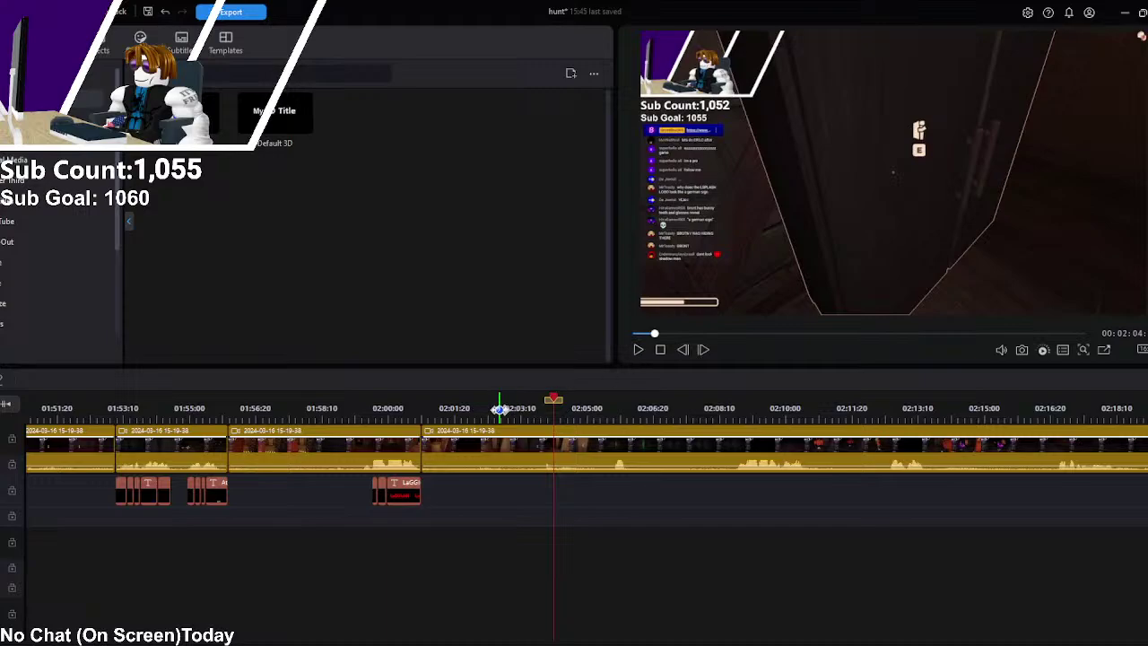
drag(556, 402, 481, 403)
drag(453, 401, 423, 401)
click(638, 350)
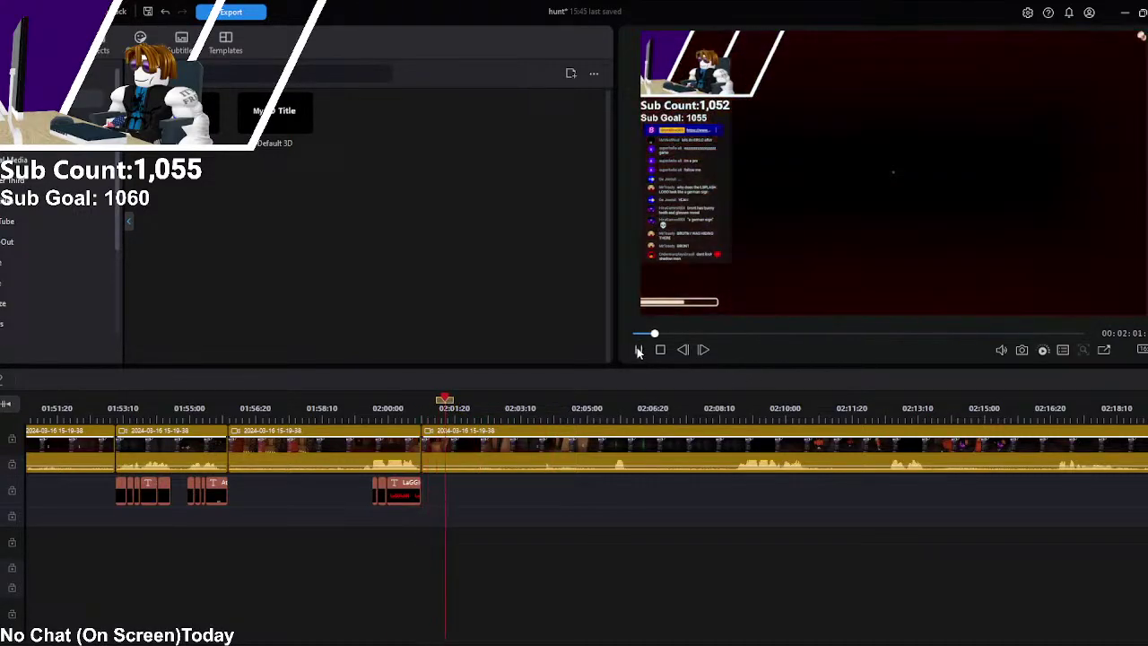
click(638, 350)
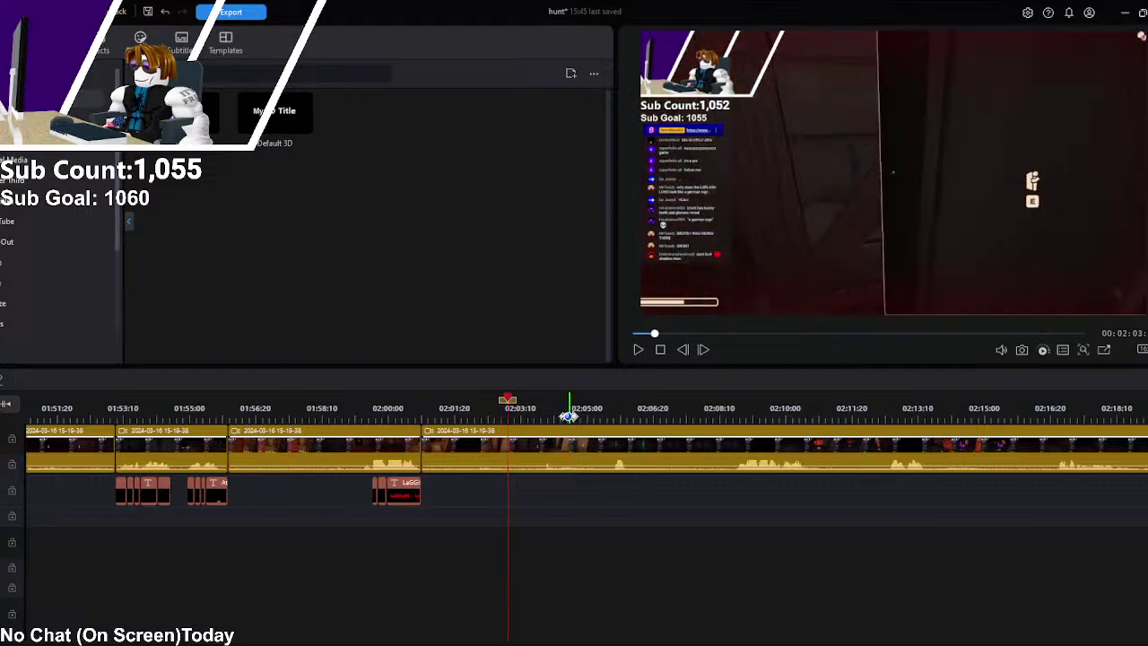
click(505, 442)
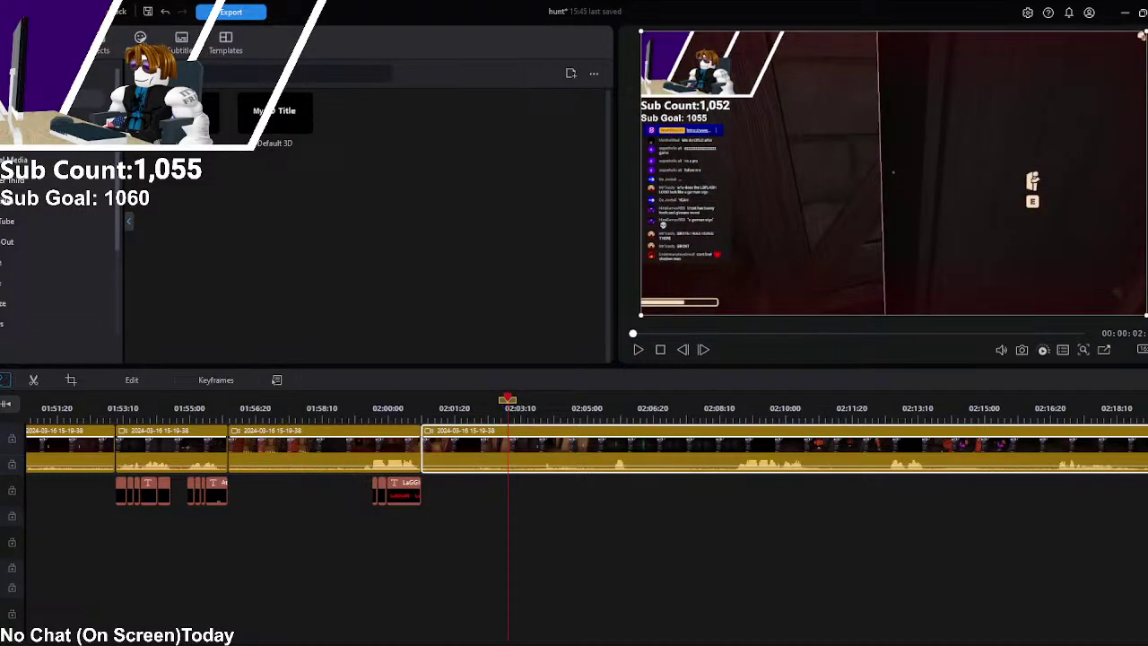
key(ctrl+b)
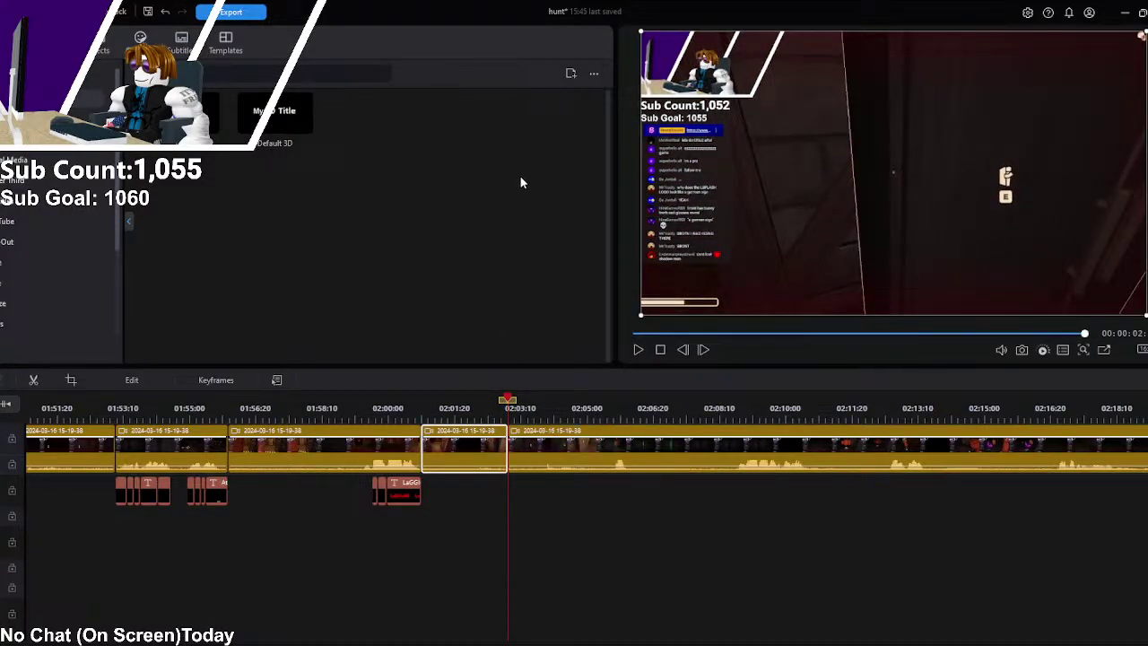
key(Delete)
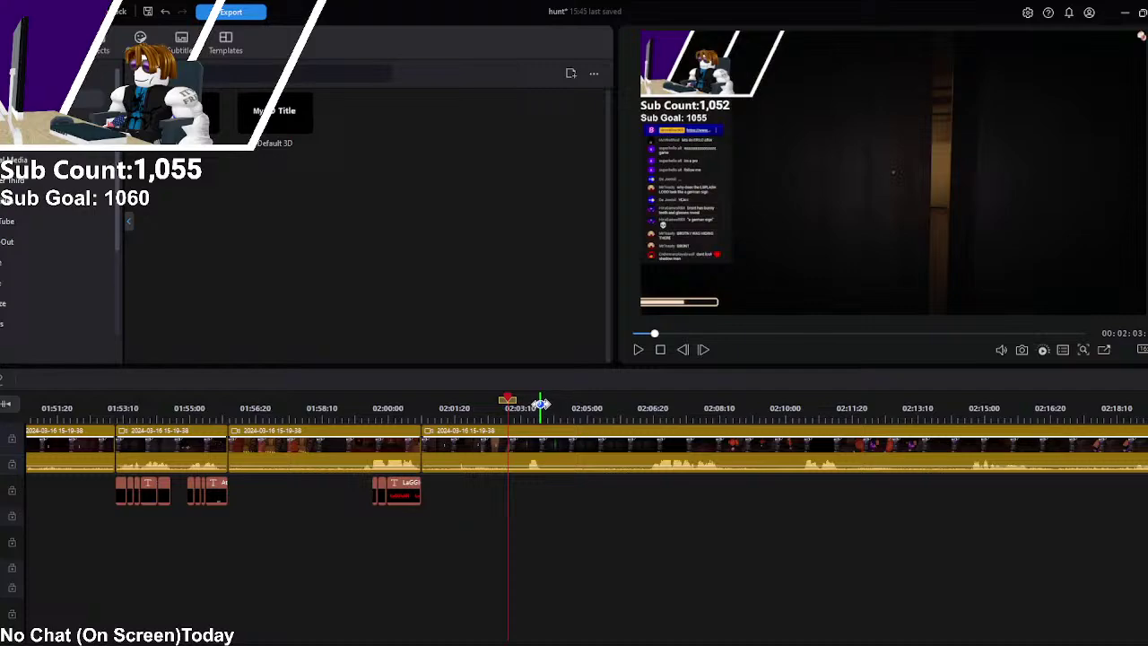
Step: Play the remaining footage from the new cut and split the clip shortly before 02:06
drag(508, 400, 423, 400)
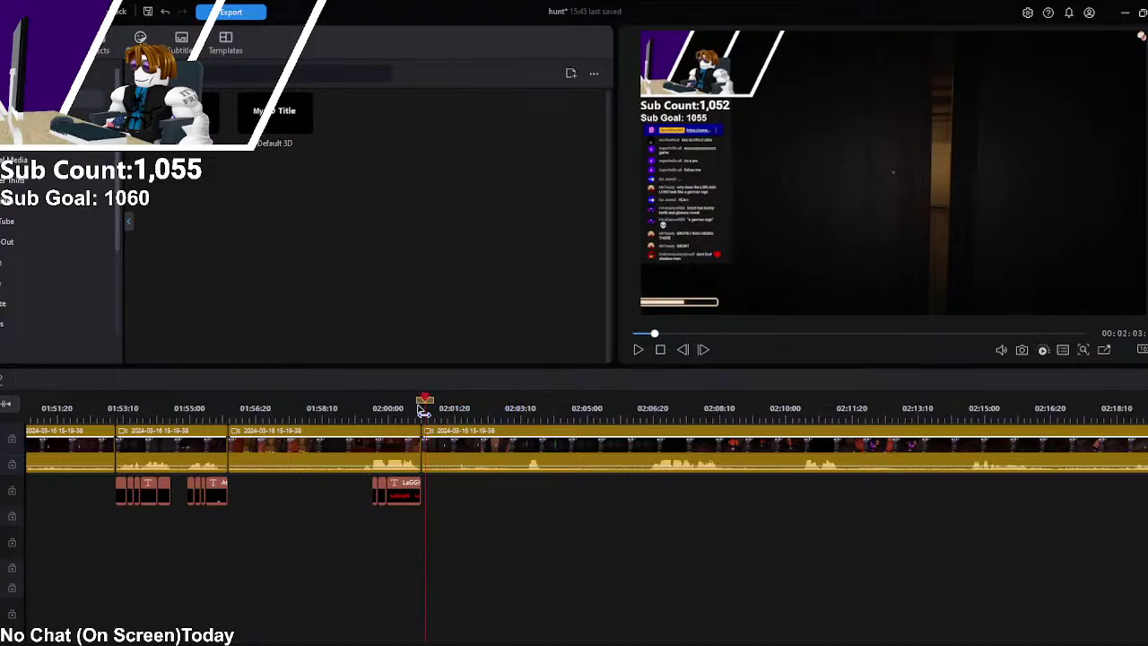
click(639, 350)
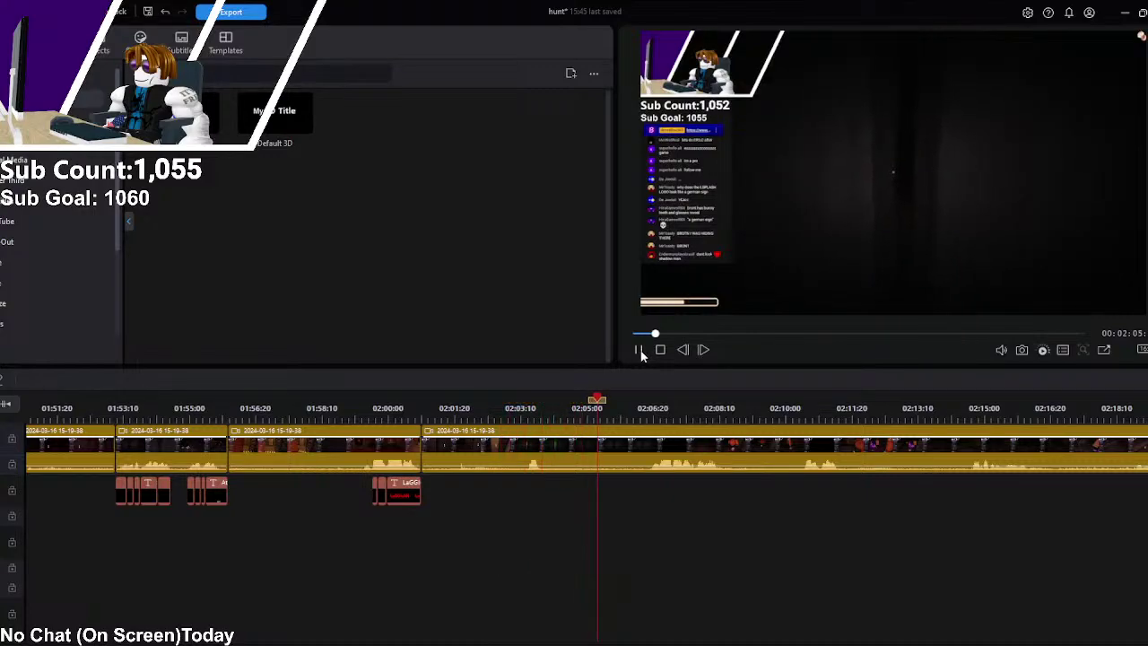
click(618, 453)
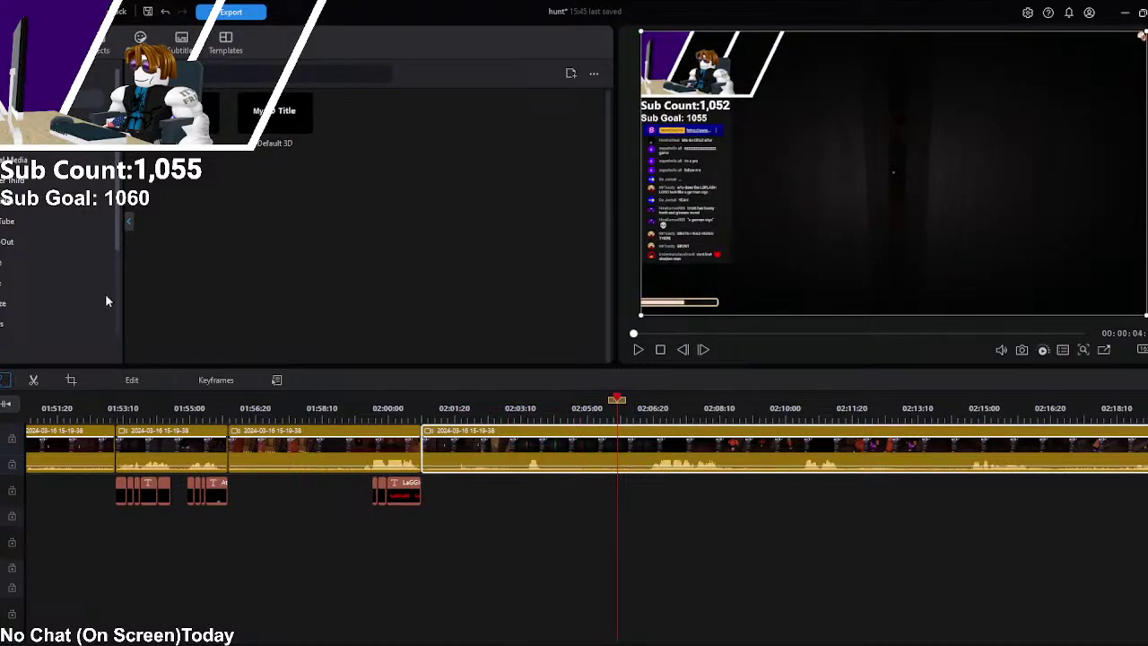
key(ctrl+b)
Step: Add a short title over the sound at about 02:03, reading "ouh" in bold white, above and right of the picture's center
drag(198, 114, 541, 507)
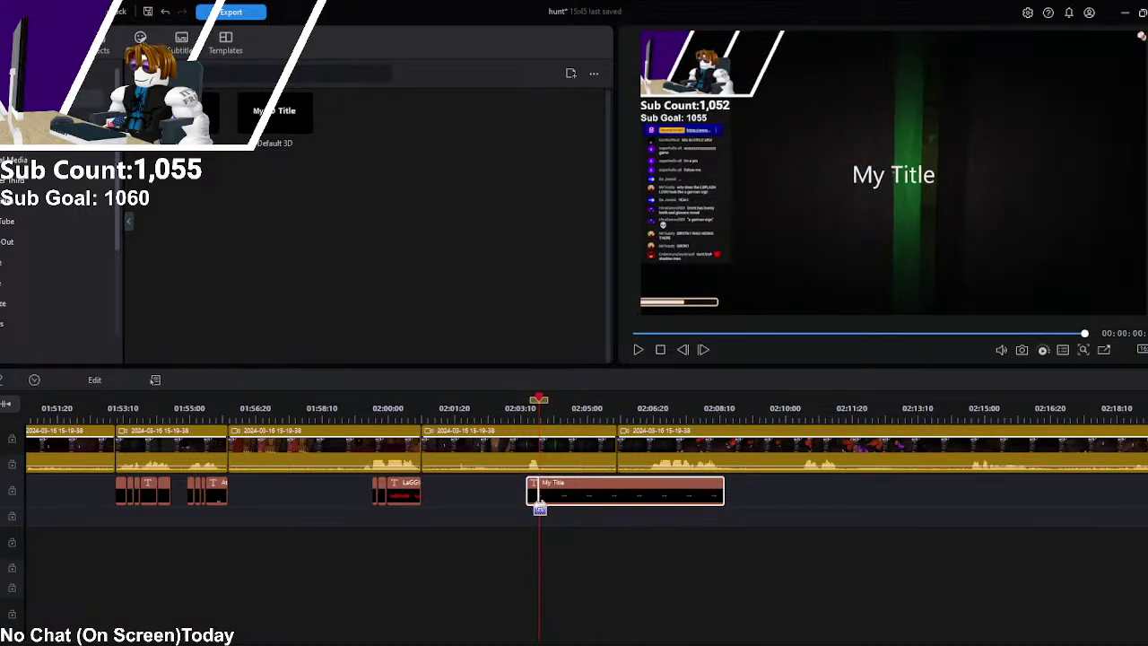
key(alt+])
double_click(533, 493)
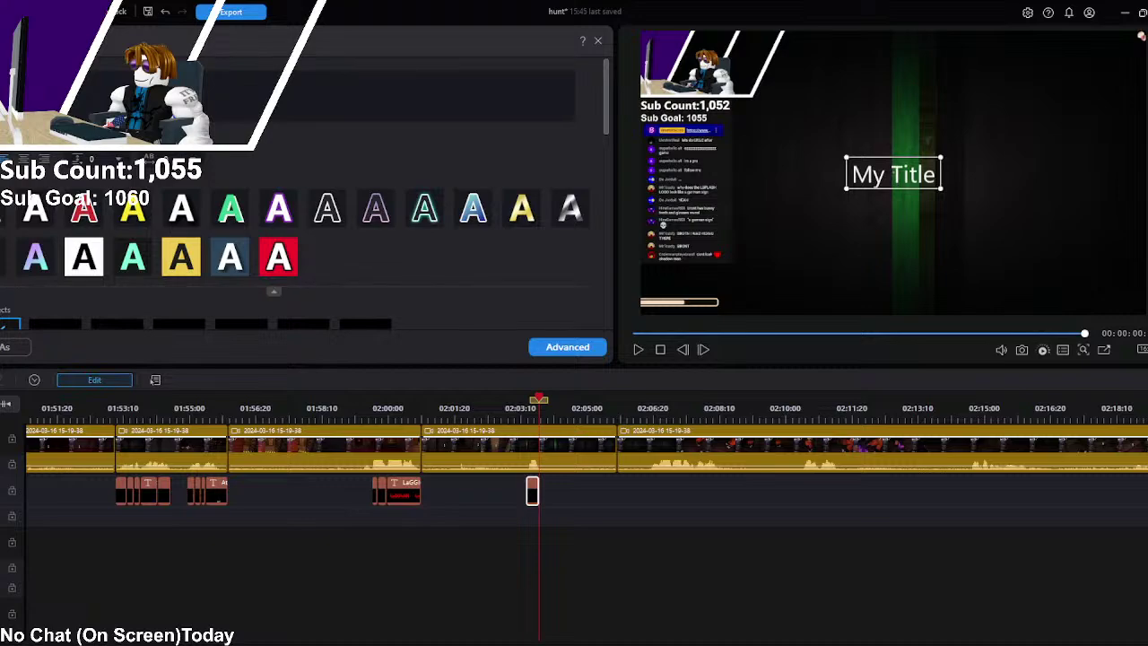
key(BackSpace)
text(ouh)
click(36, 209)
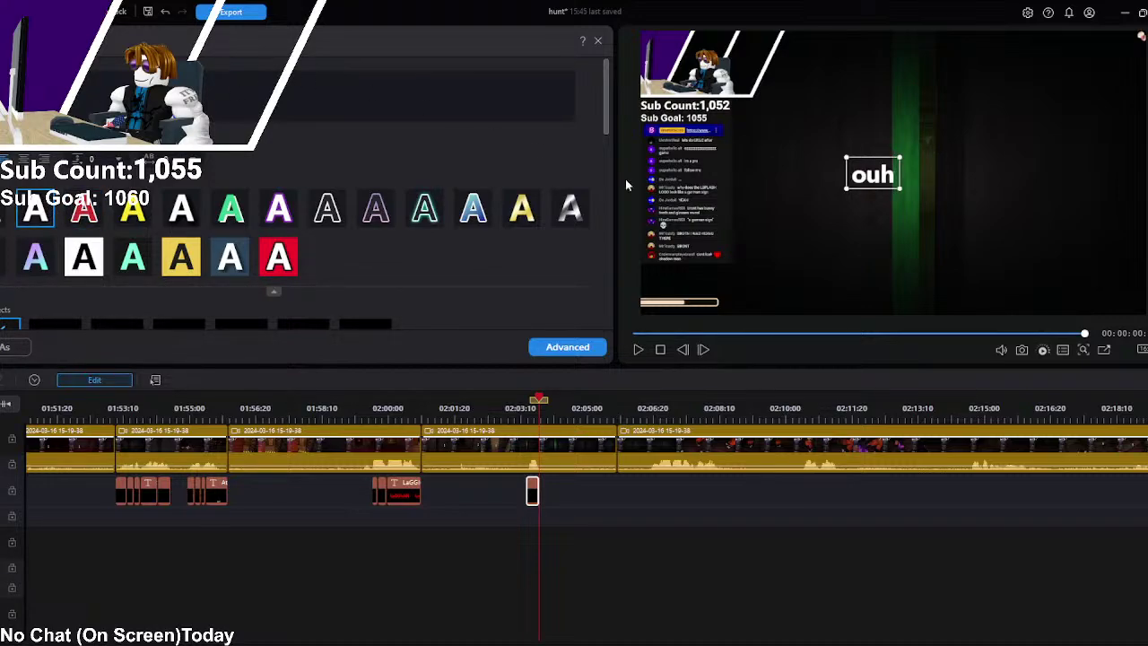
click(587, 354)
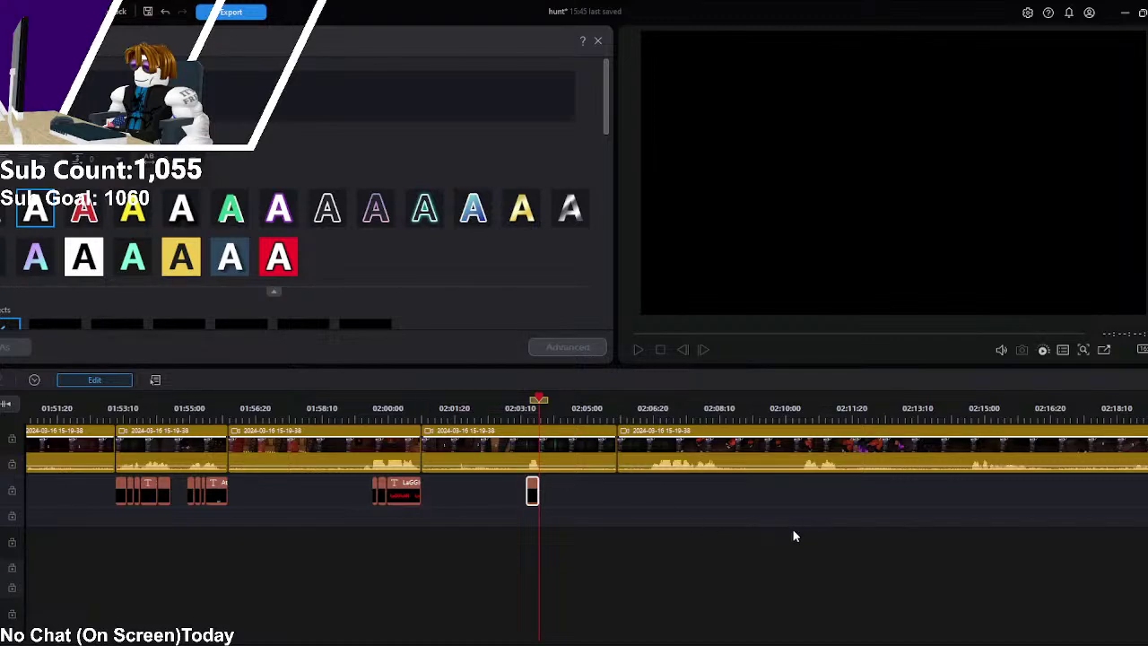
Step: Play from just before the "ouh" title to the next cut to check its timing
click(522, 400)
click(639, 349)
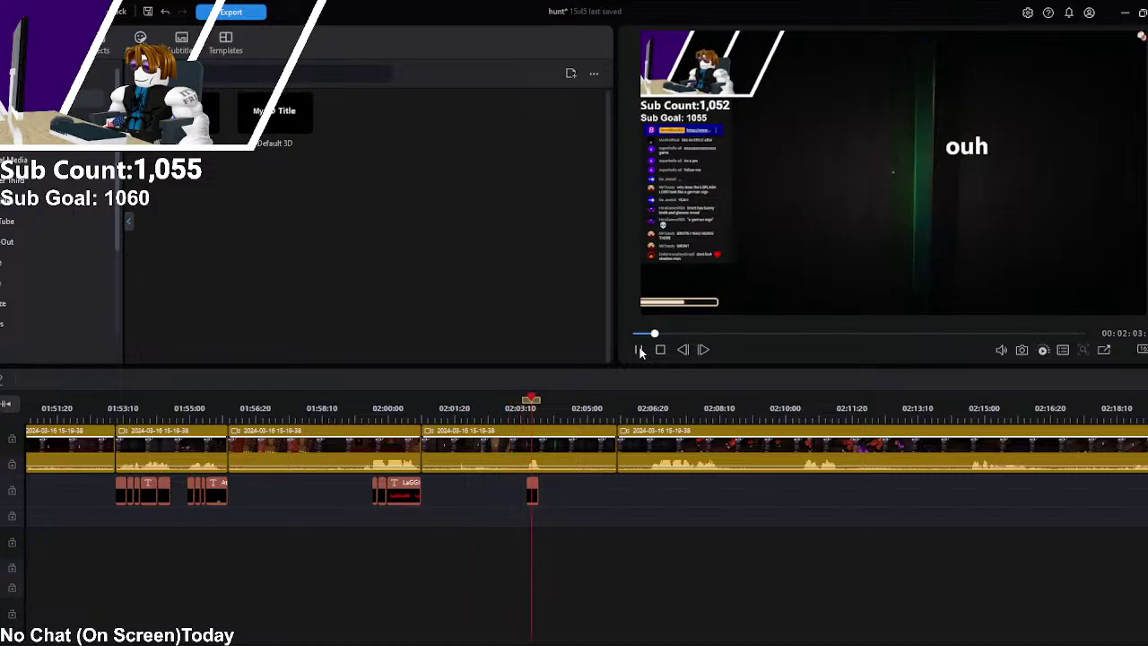
click(638, 350)
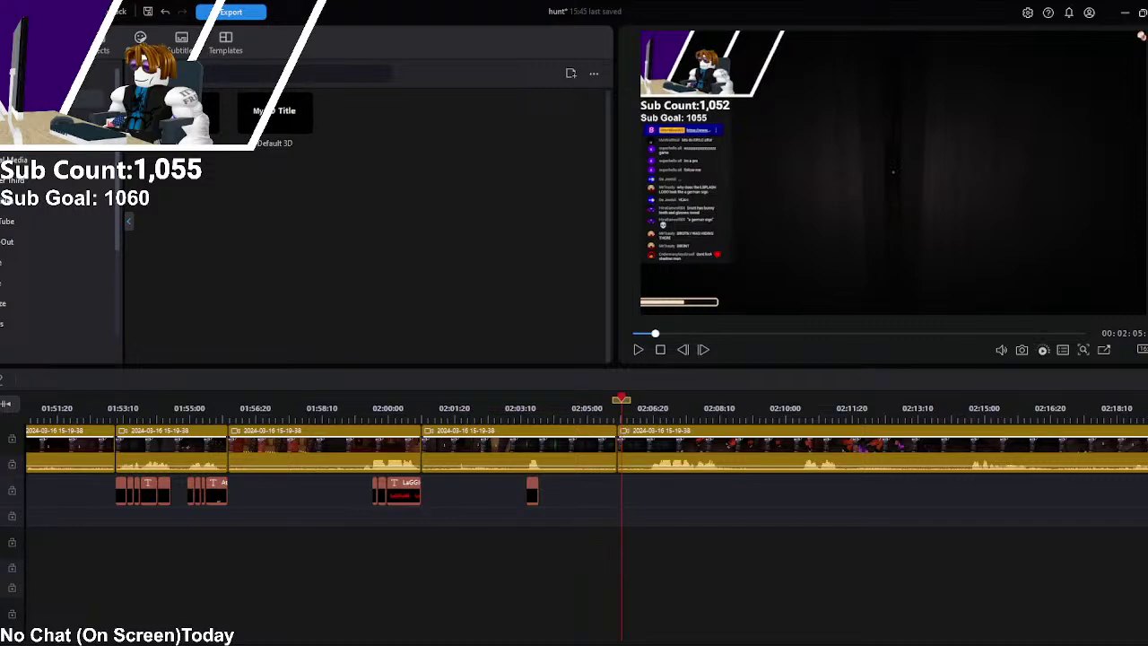
Step: Review the earlier footage from about 00:27 through to the "2000?!" title at about 00:36
scroll(154, 571, left, 8)
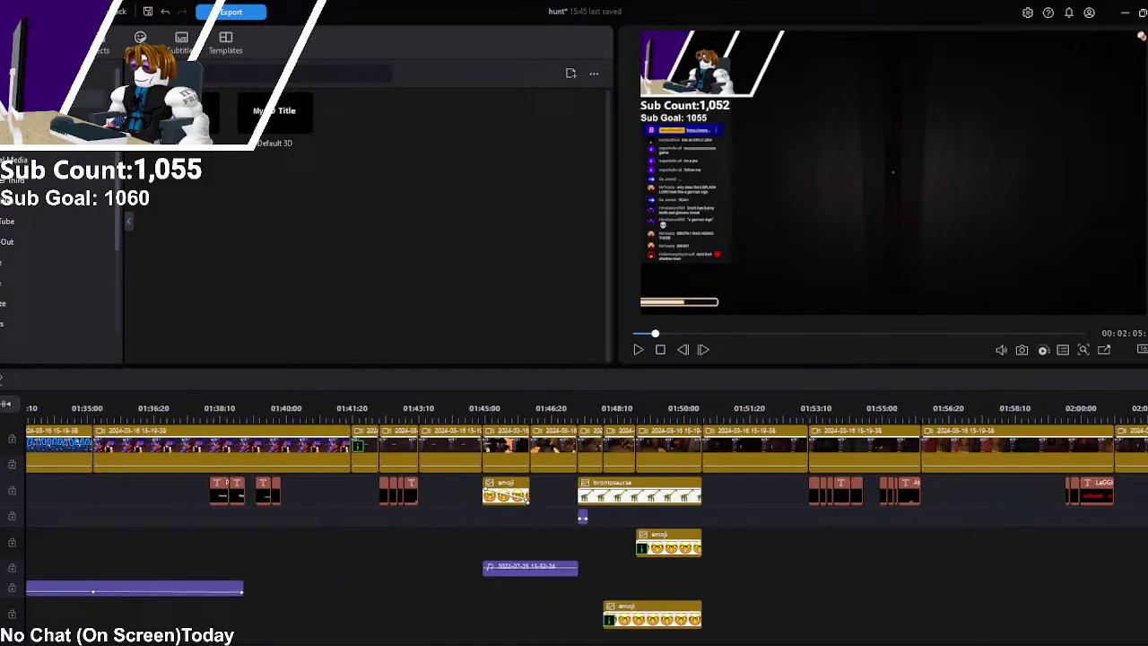
click(357, 410)
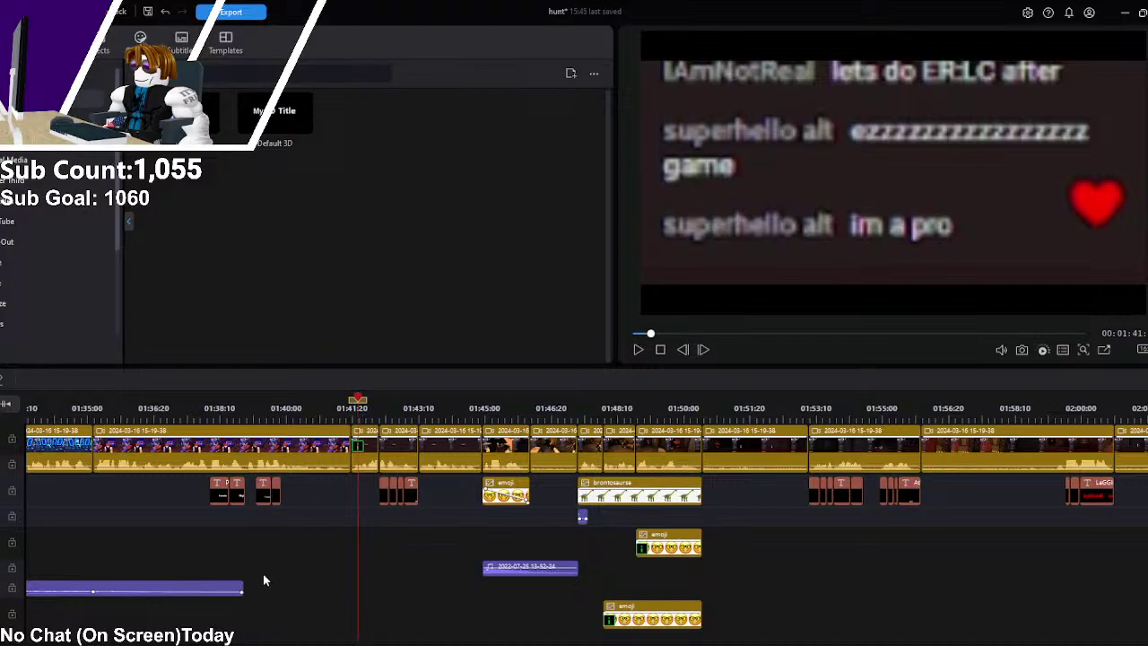
scroll(586, 527, left, 20)
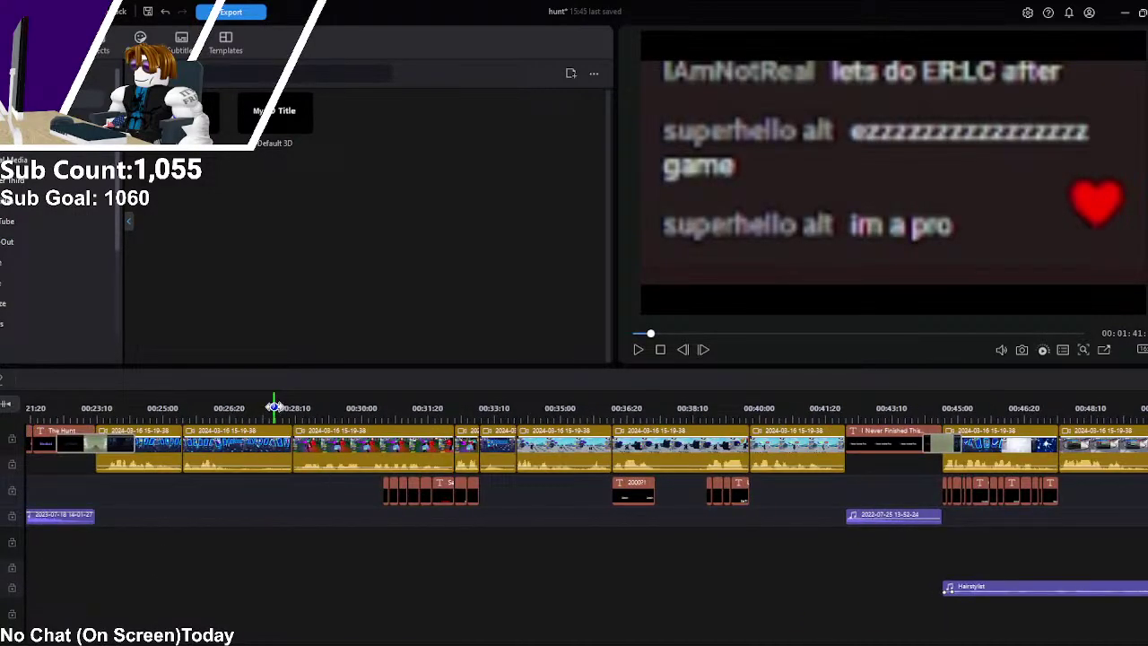
click(275, 400)
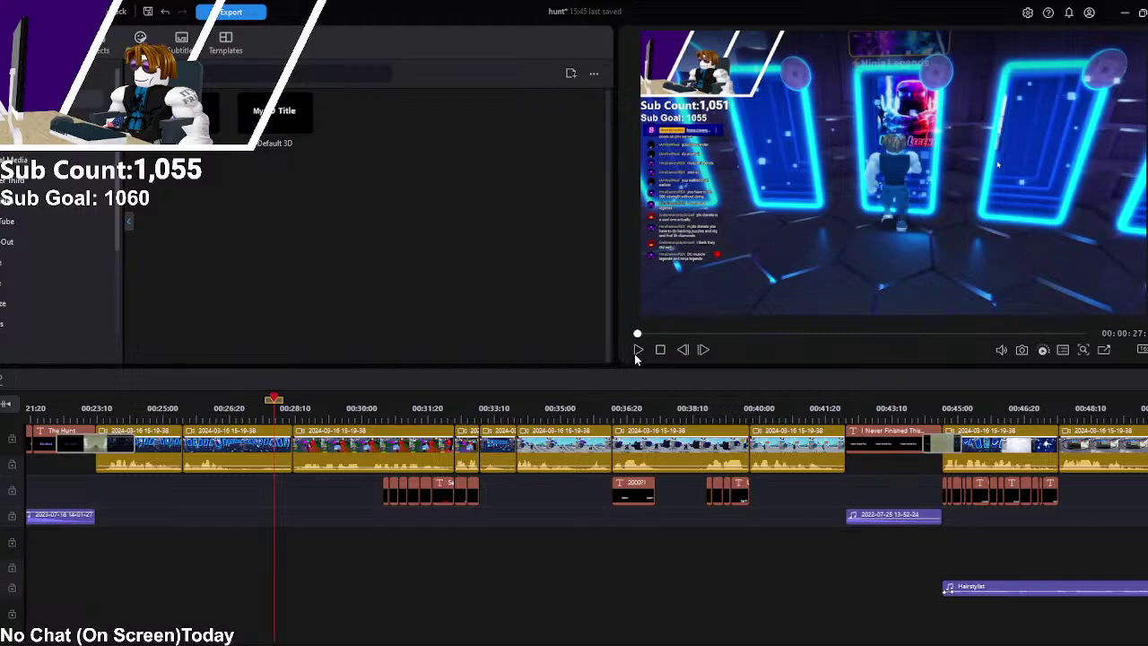
click(637, 349)
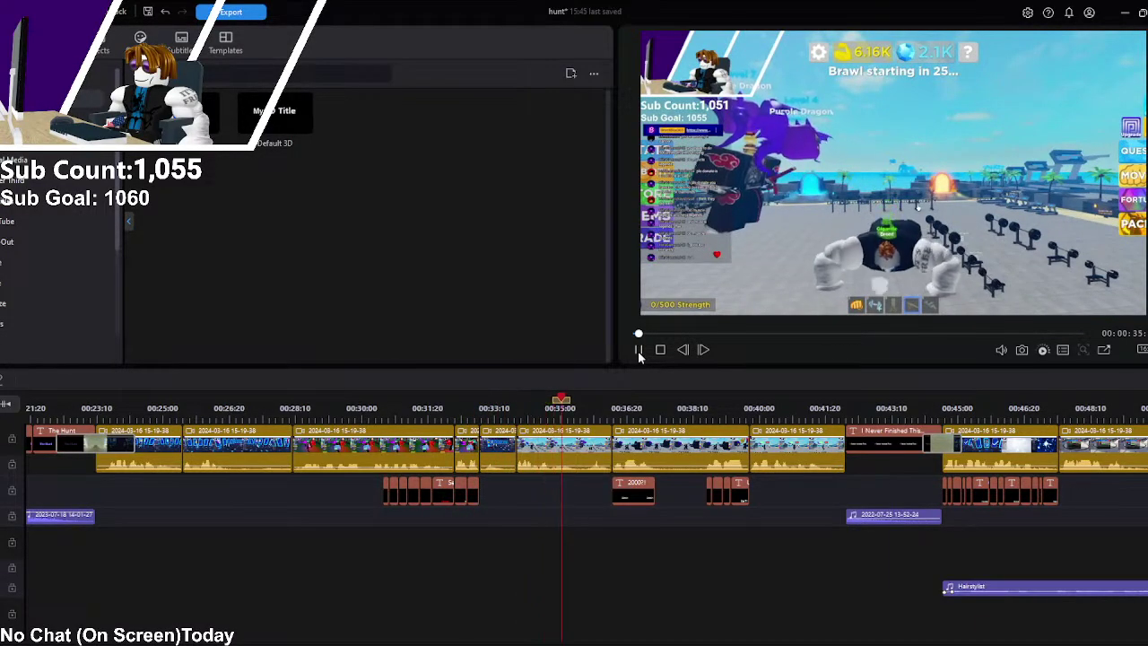
click(638, 350)
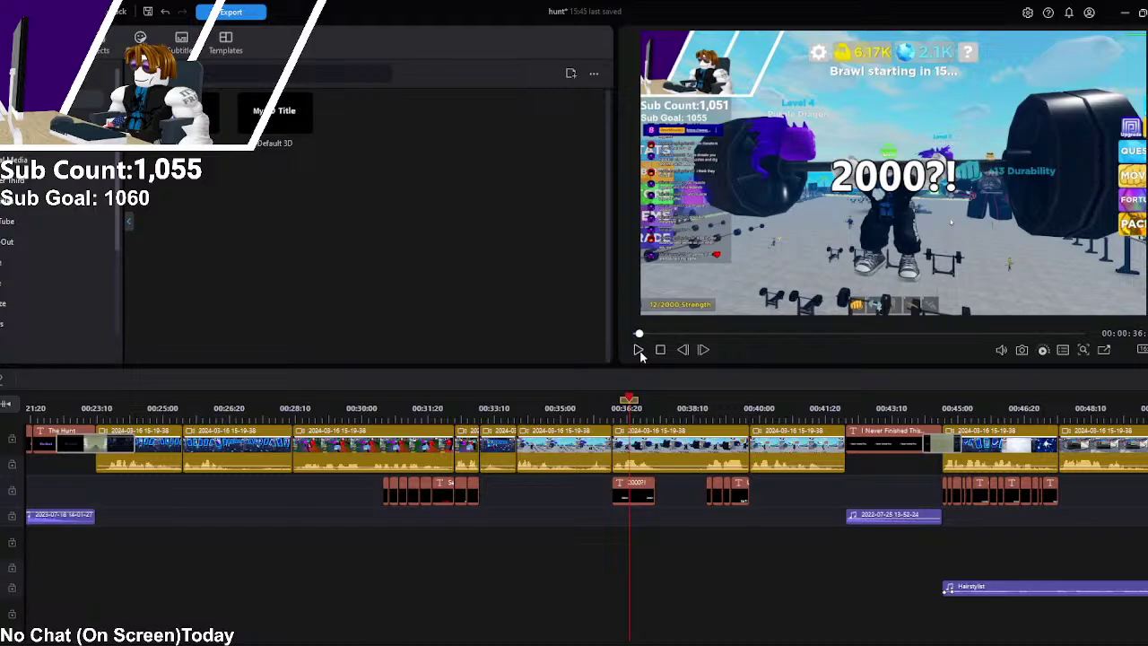
Step: Play the clip with the "Subscribe?" title from just before its start to about 00:40 to check the title
click(652, 454)
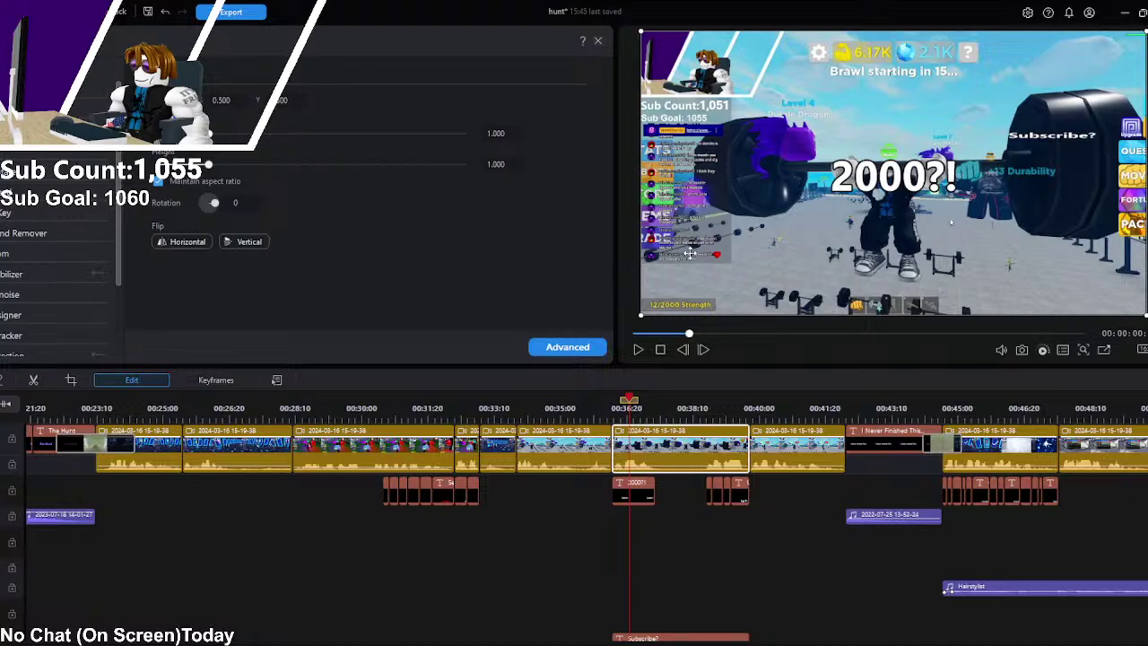
drag(627, 397, 603, 397)
click(645, 533)
click(638, 349)
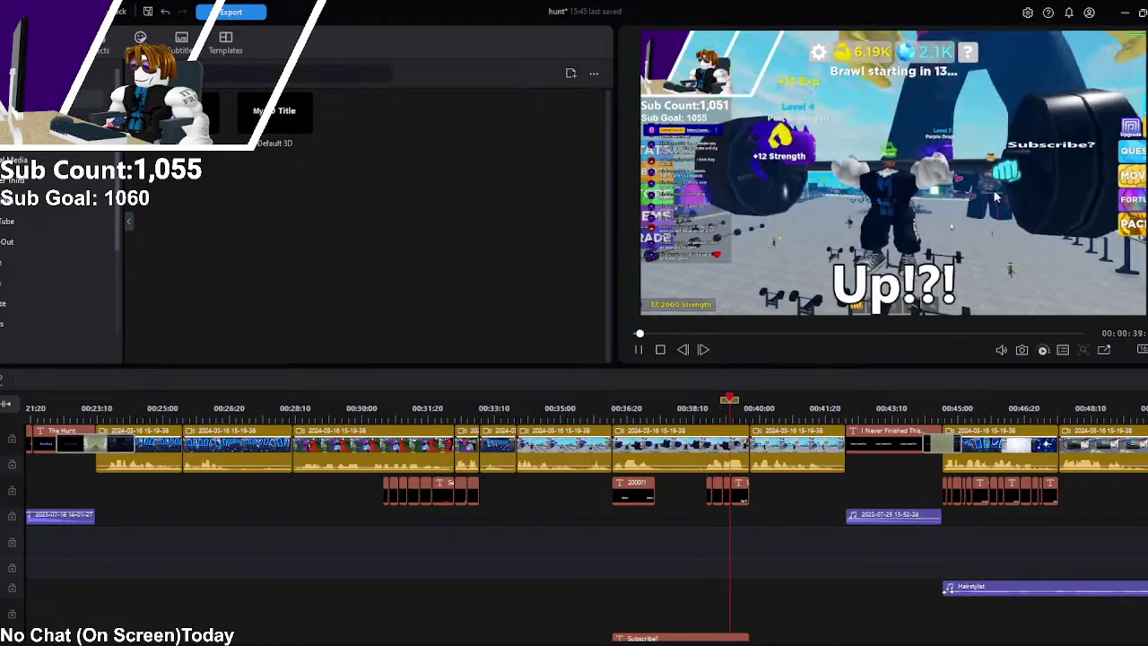
click(639, 350)
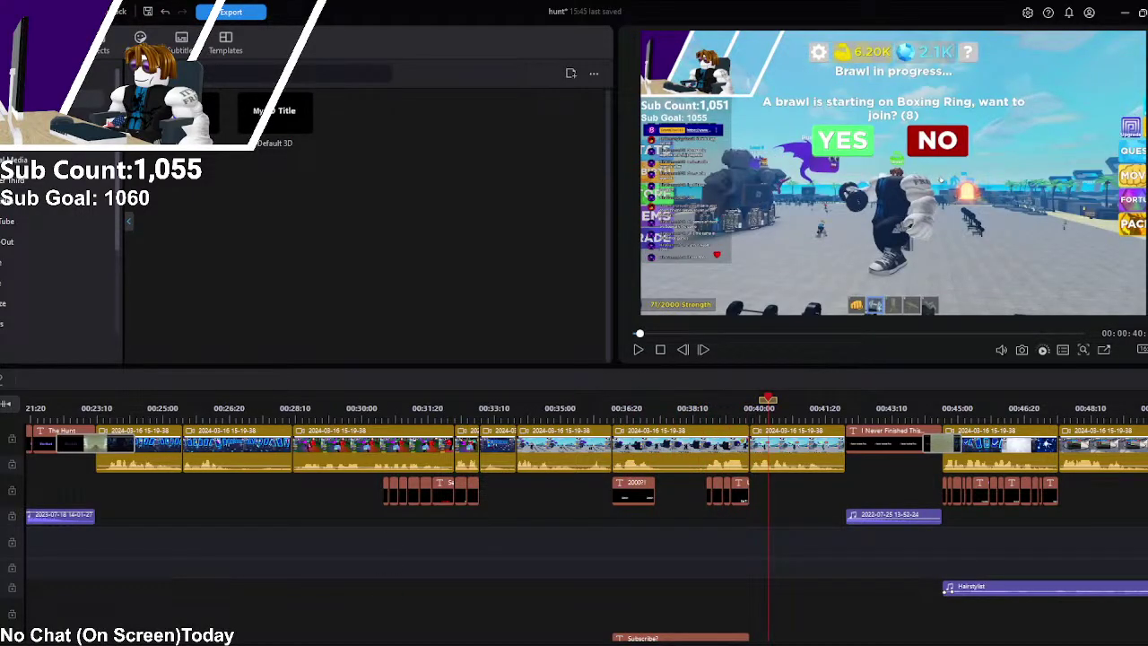
Step: Find the driving footage between about 00:55 and 00:58 and play the short clip that starts at 00:55
scroll(587, 515, right, 5)
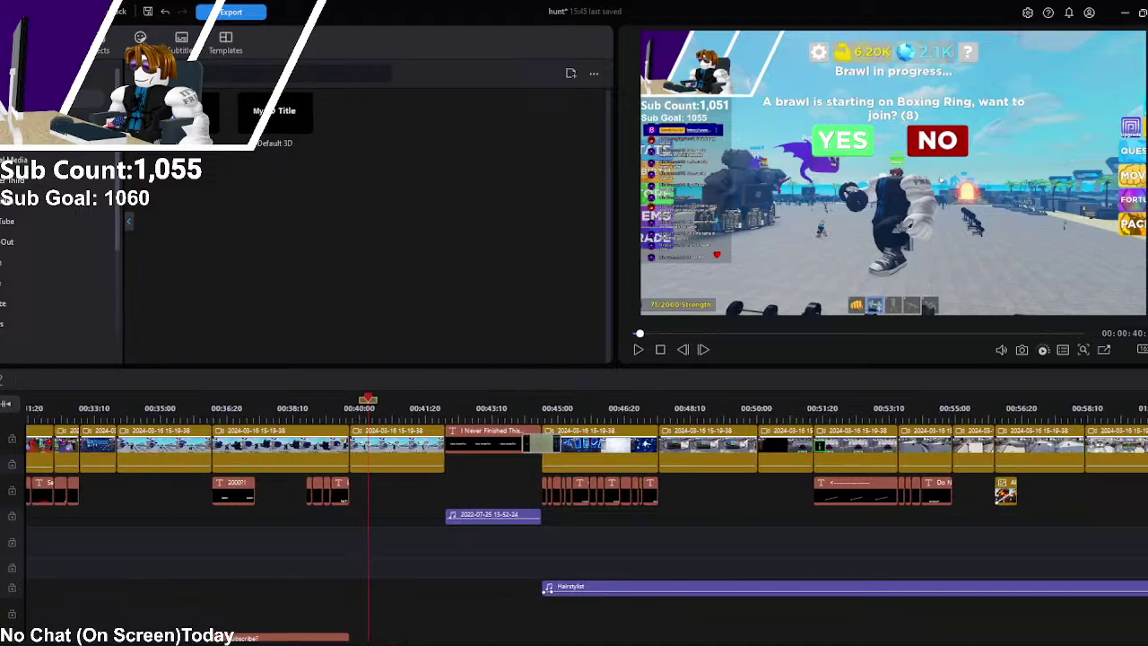
scroll(586, 515, left, 7)
scroll(390, 612, right, 10)
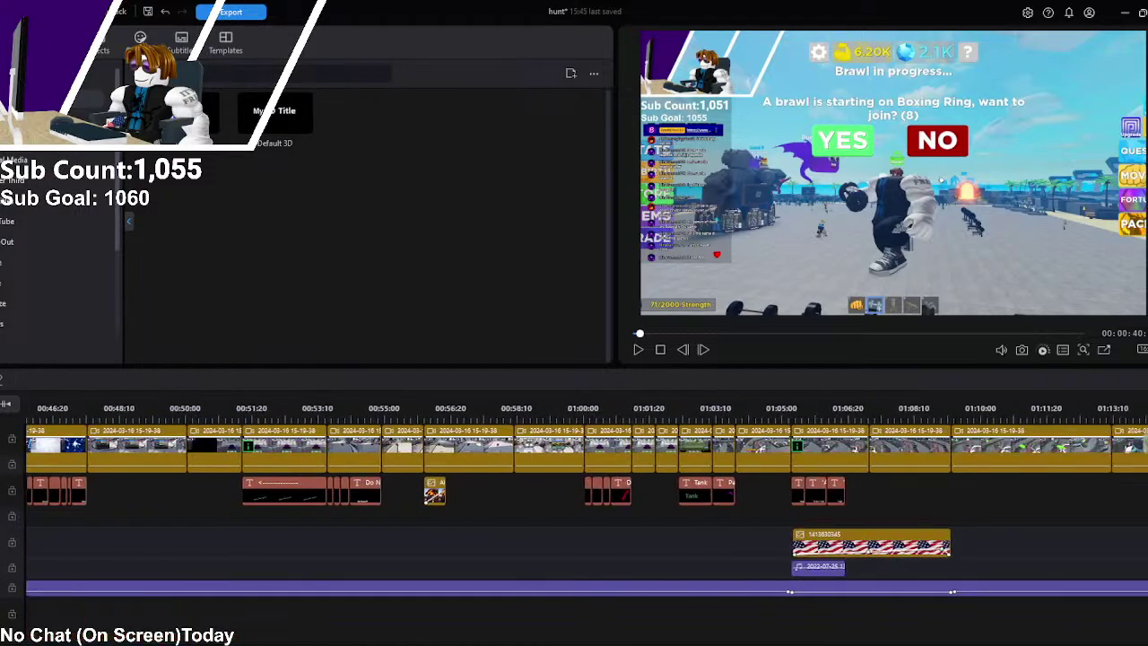
click(557, 459)
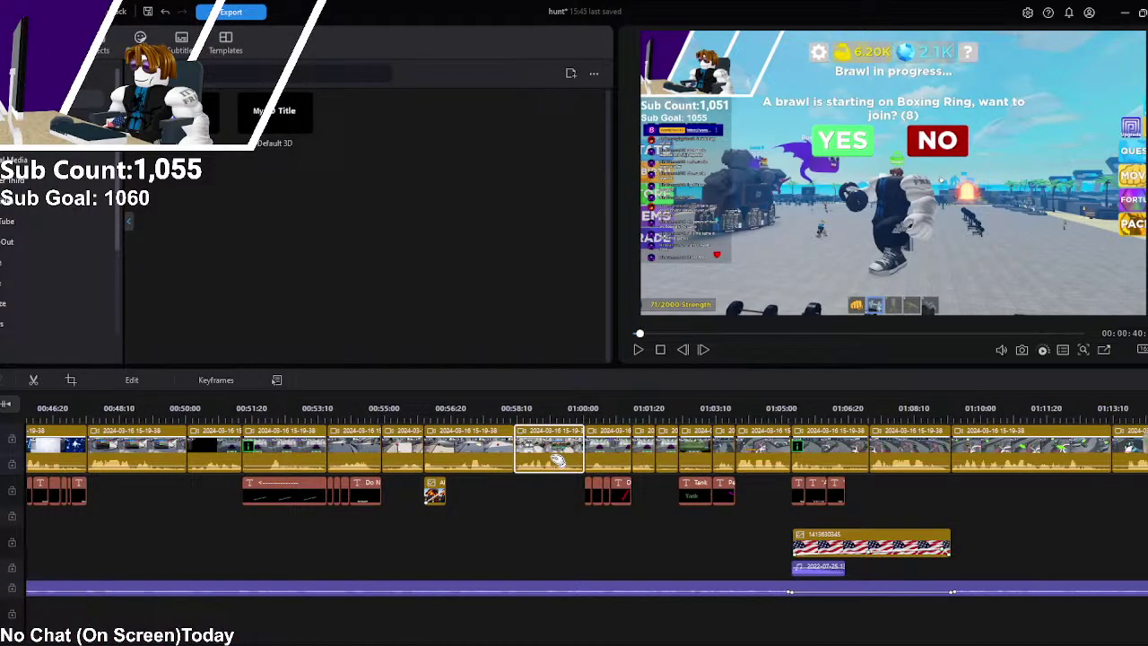
click(525, 403)
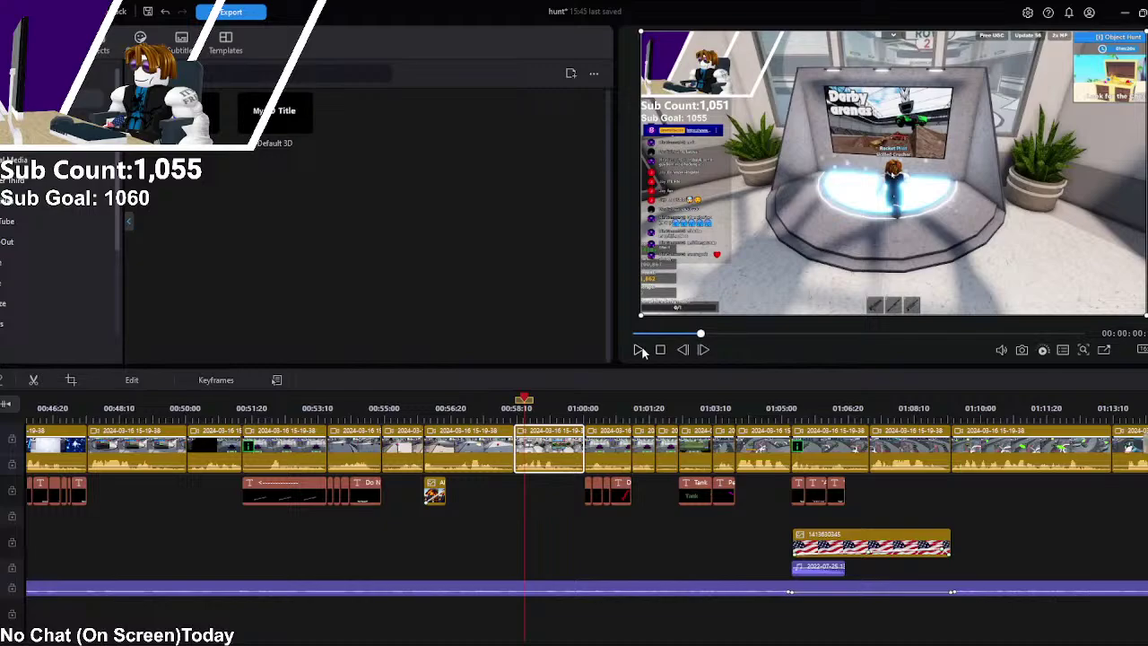
click(386, 404)
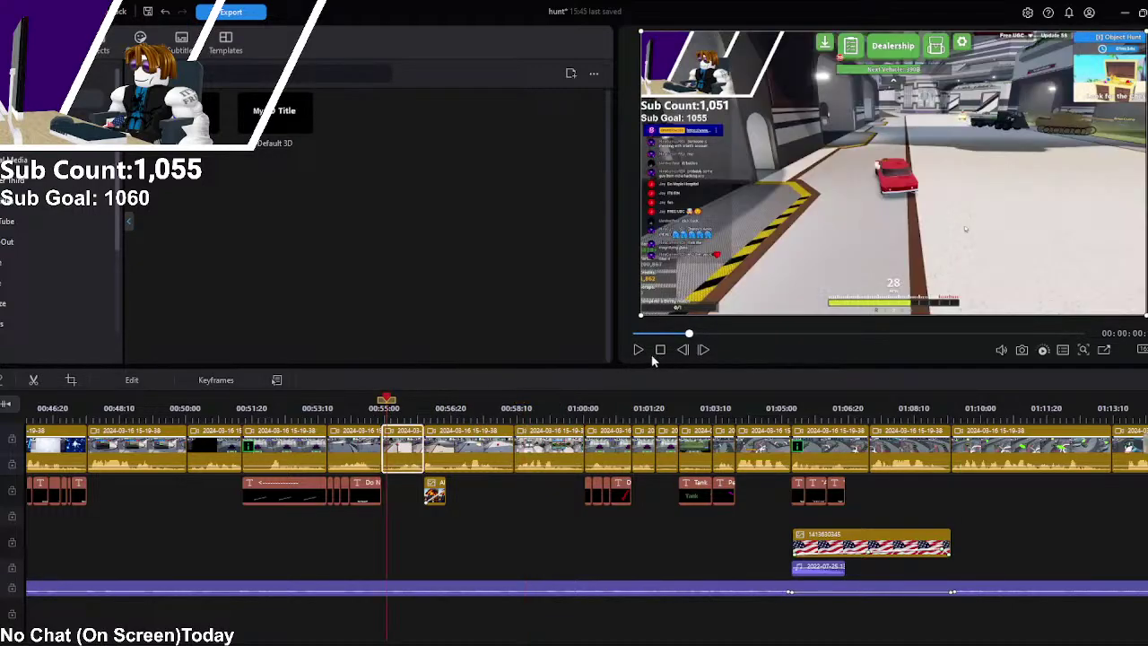
click(637, 348)
click(638, 349)
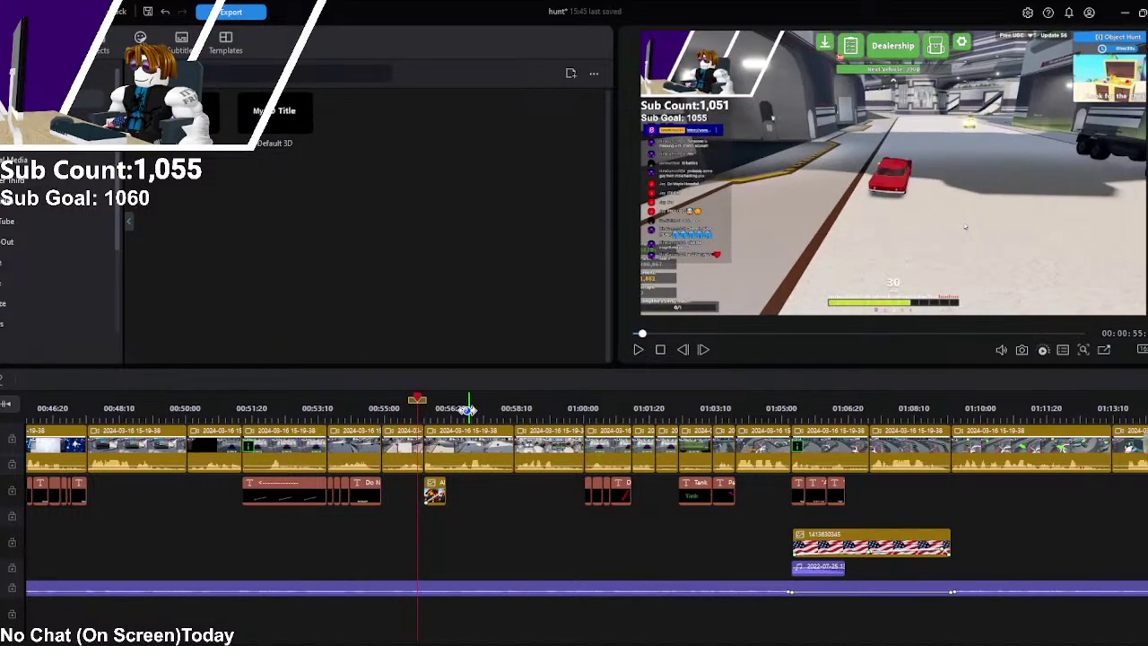
Step: Replay the footage from the start of the 00:55 clip, continuing past the "American" title to about 01:07
click(402, 404)
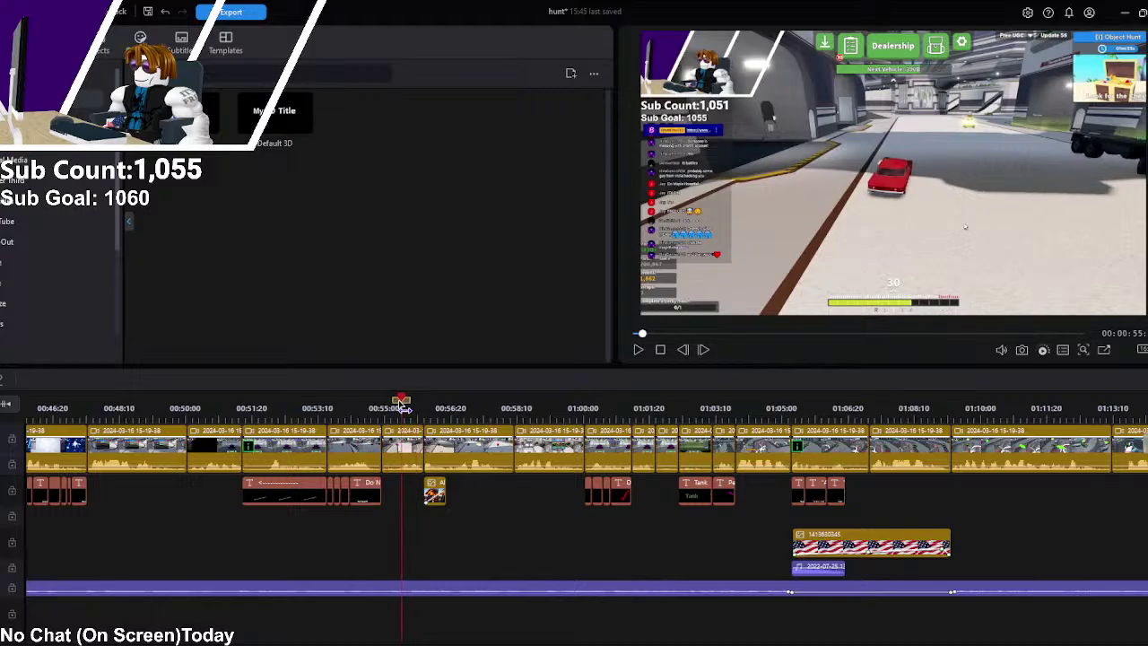
drag(402, 404, 385, 404)
click(404, 457)
drag(383, 399, 382, 400)
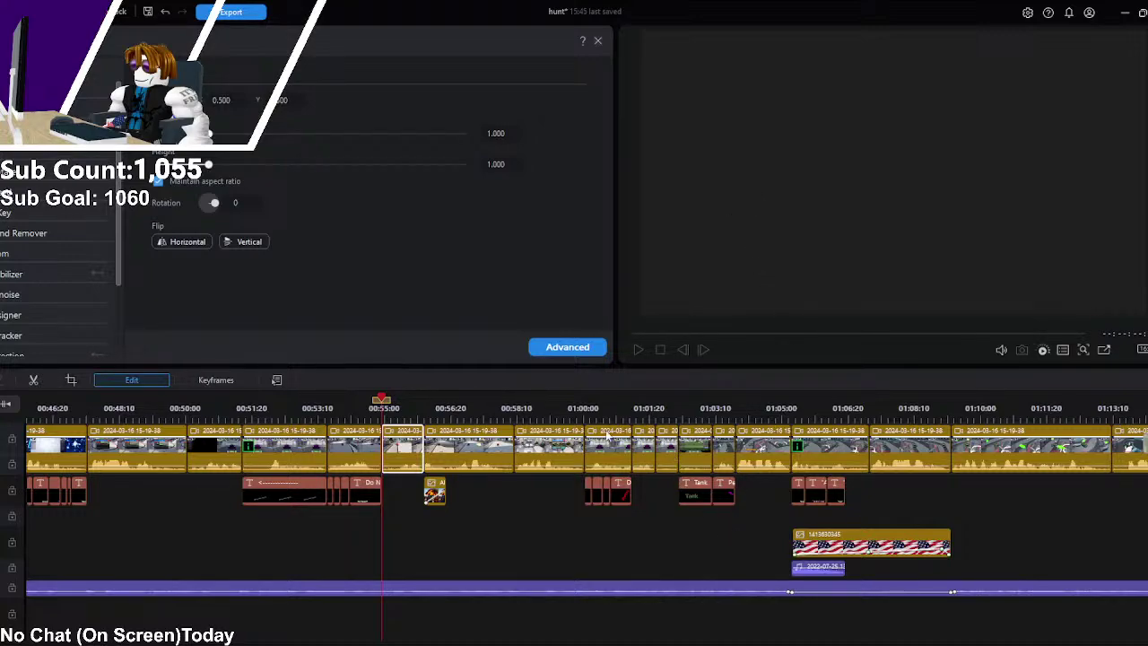
click(639, 349)
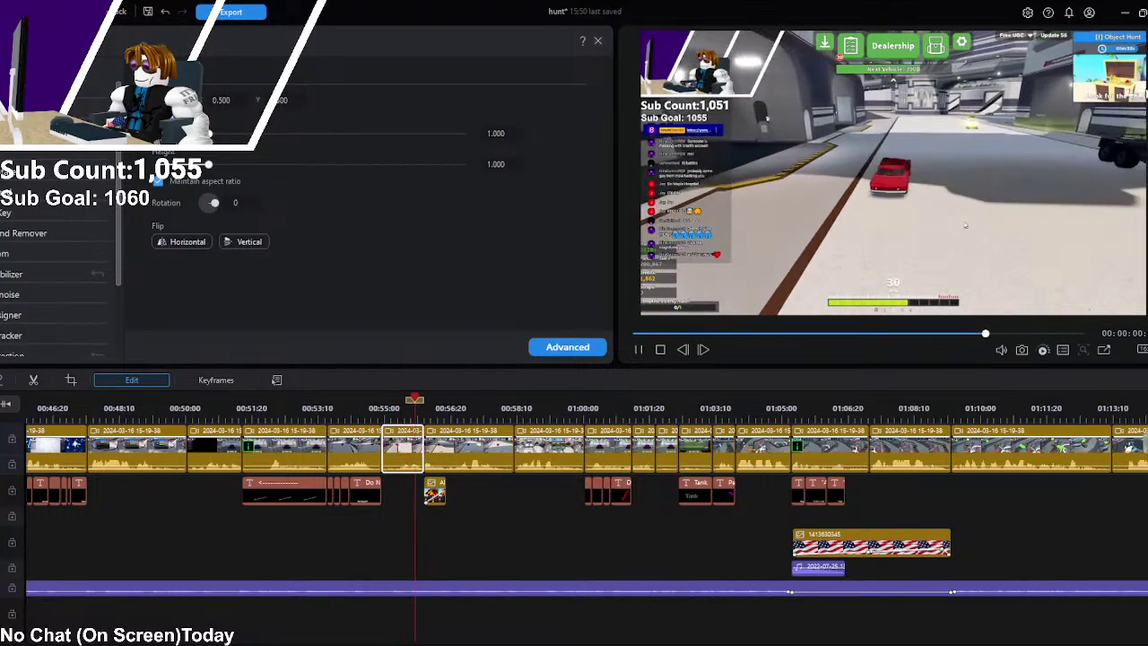
click(643, 355)
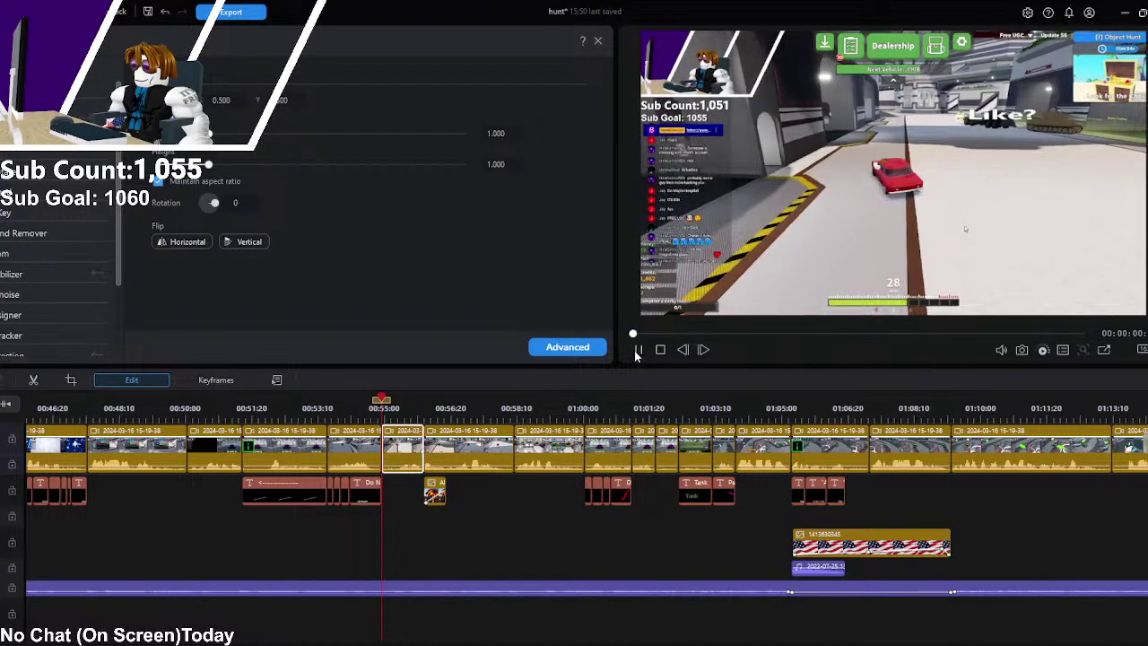
click(553, 538)
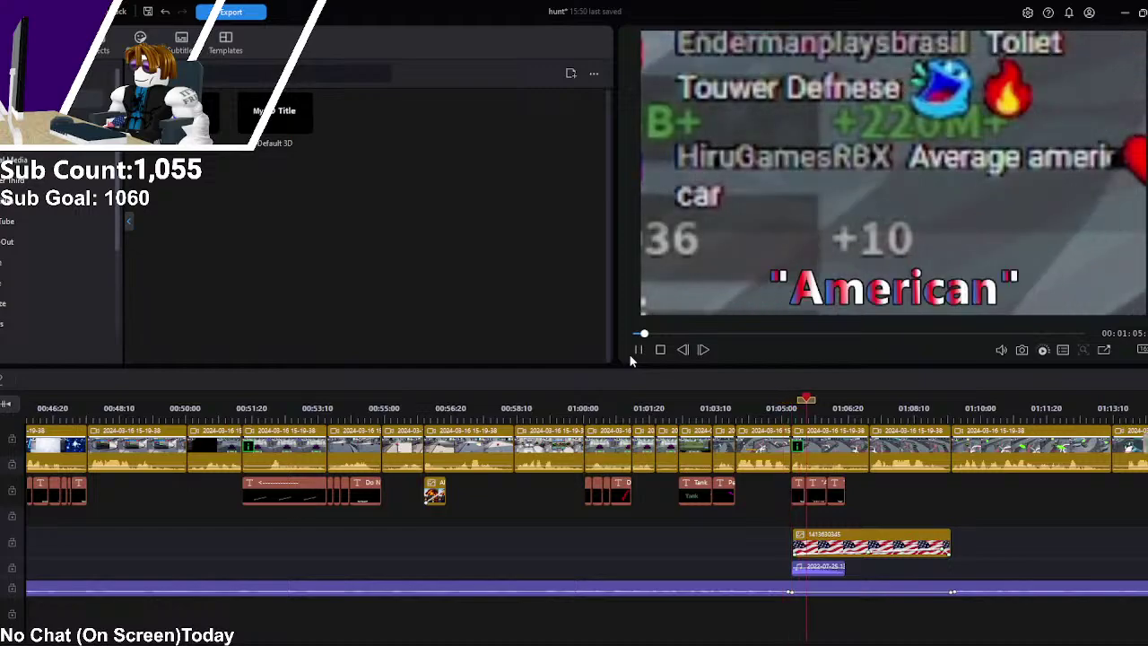
click(638, 350)
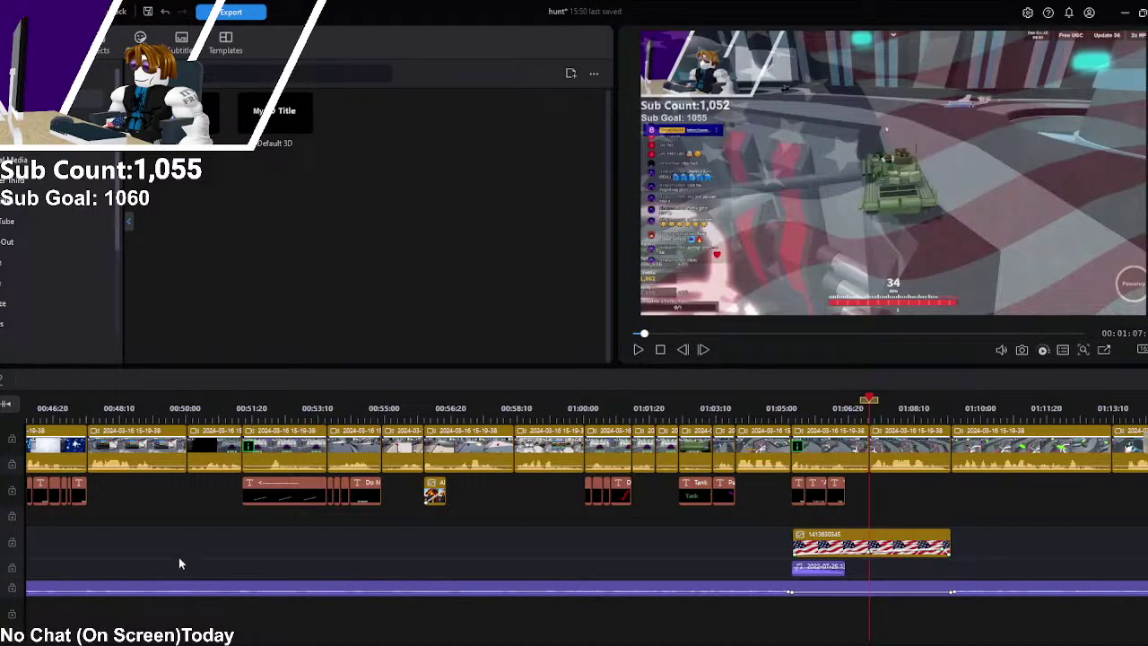
Step: Return to the short title at about 02:03 and review the dark-room footage from there past 02:15
scroll(178, 556, right, 5)
scroll(573, 502, right, 6)
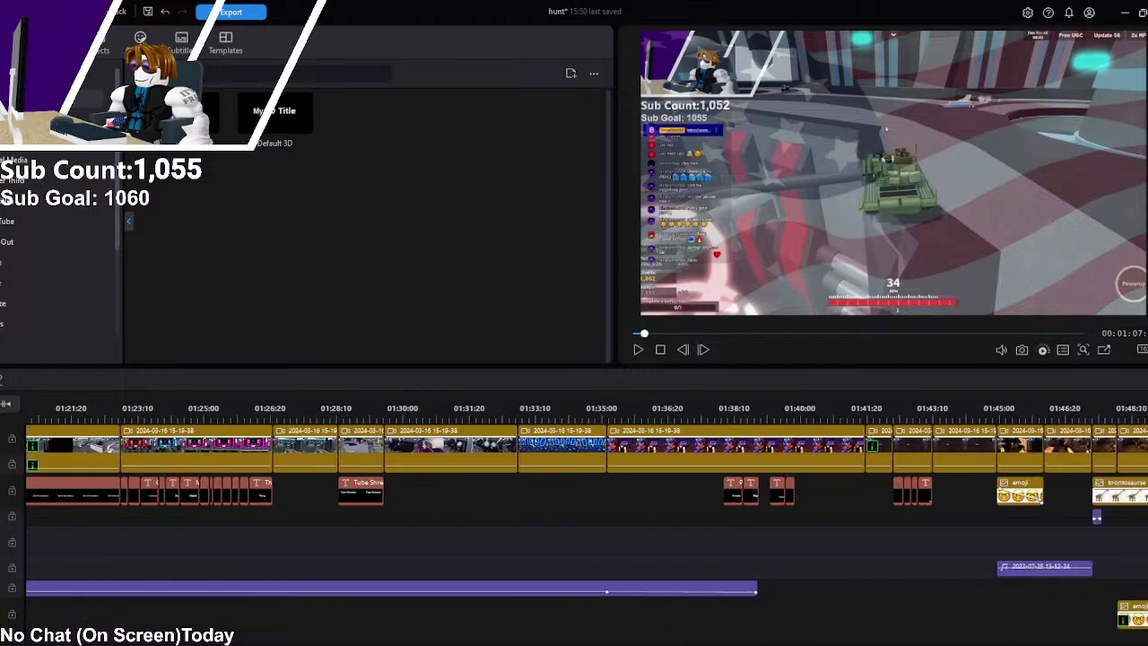
scroll(337, 432, left, 2)
scroll(338, 432, right, 2)
scroll(337, 432, left, 2)
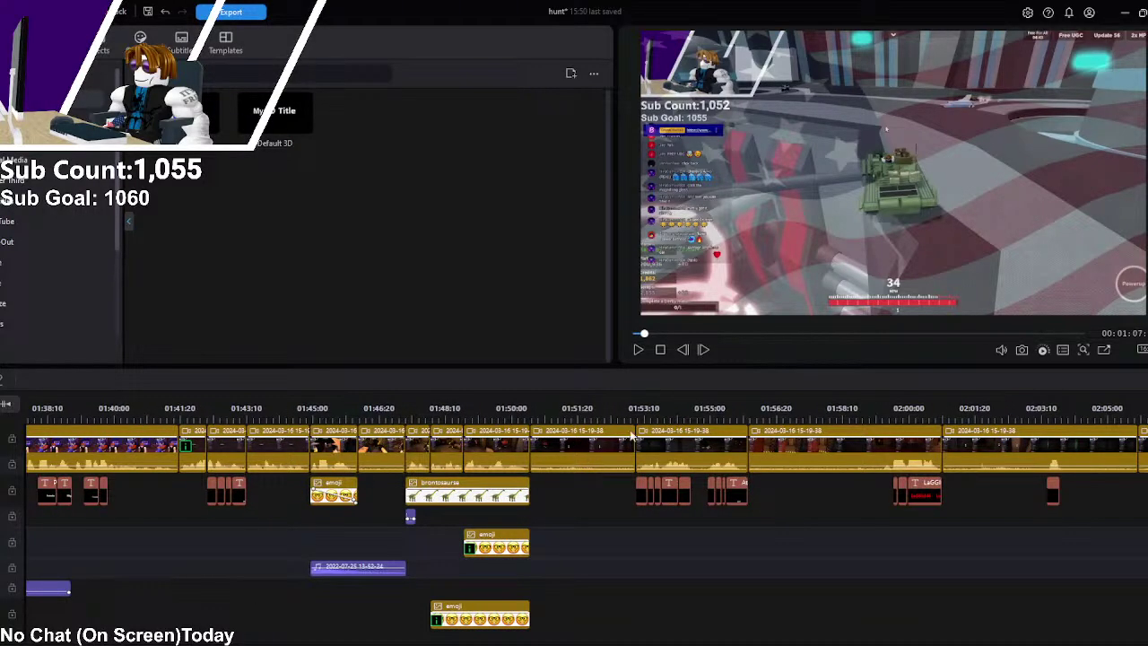
click(1031, 414)
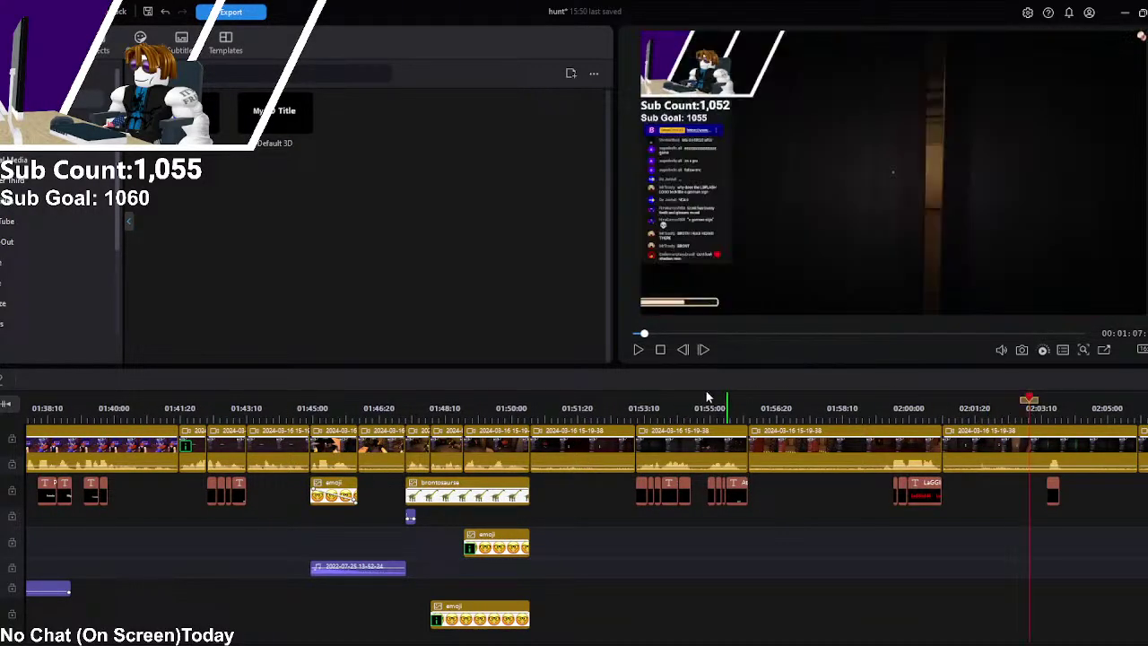
click(639, 350)
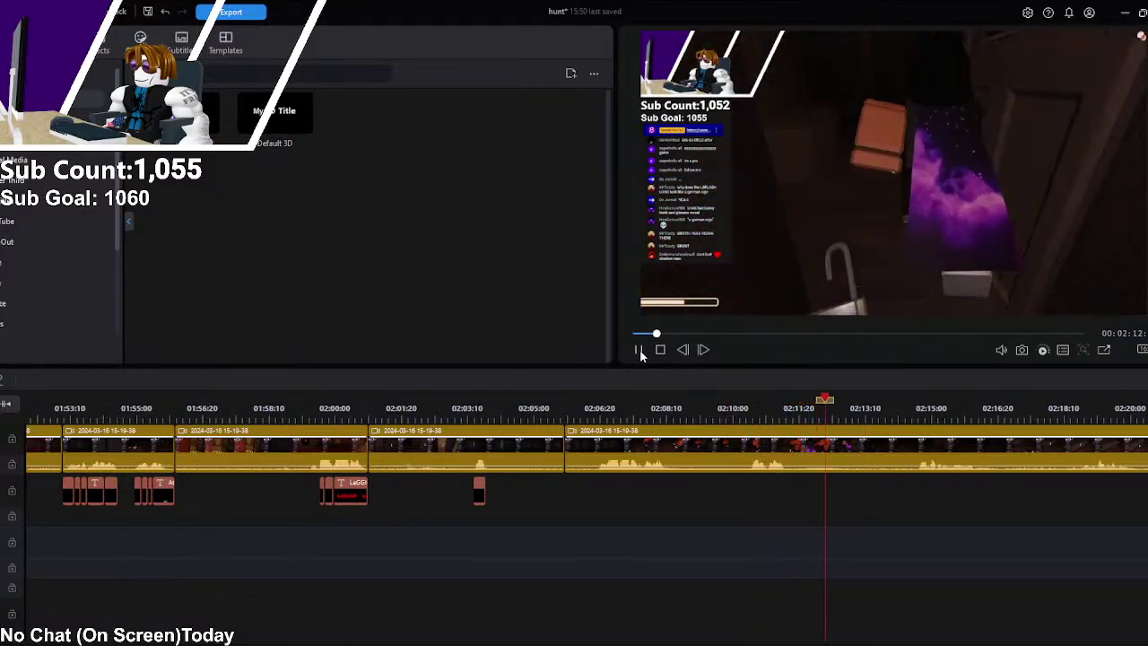
click(639, 351)
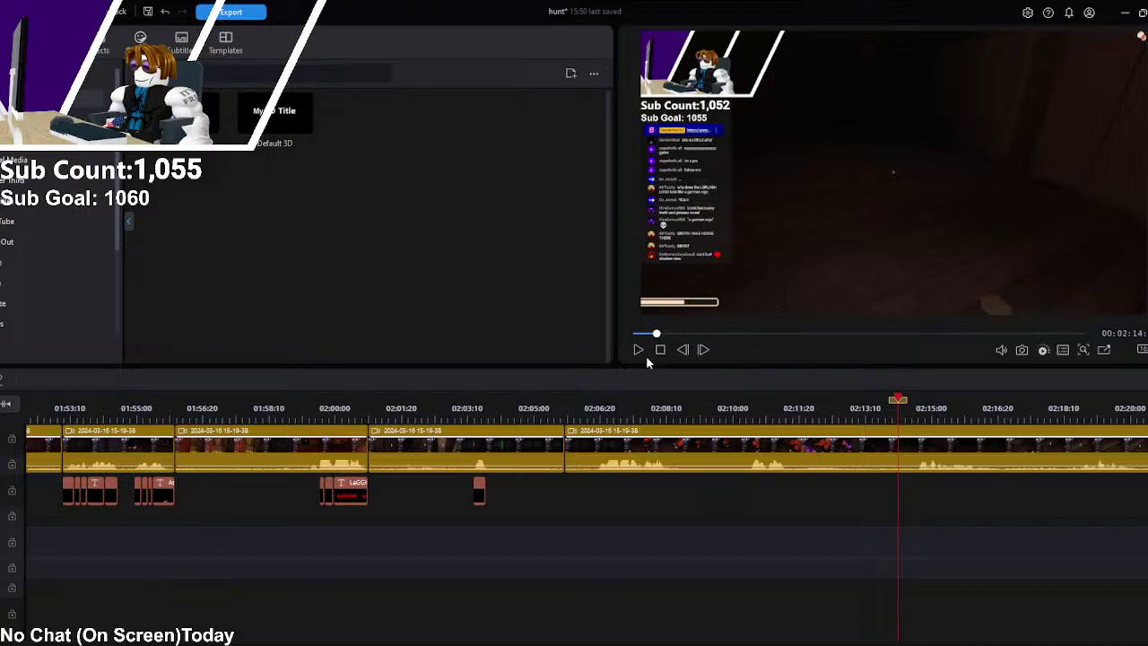
click(638, 351)
click(636, 352)
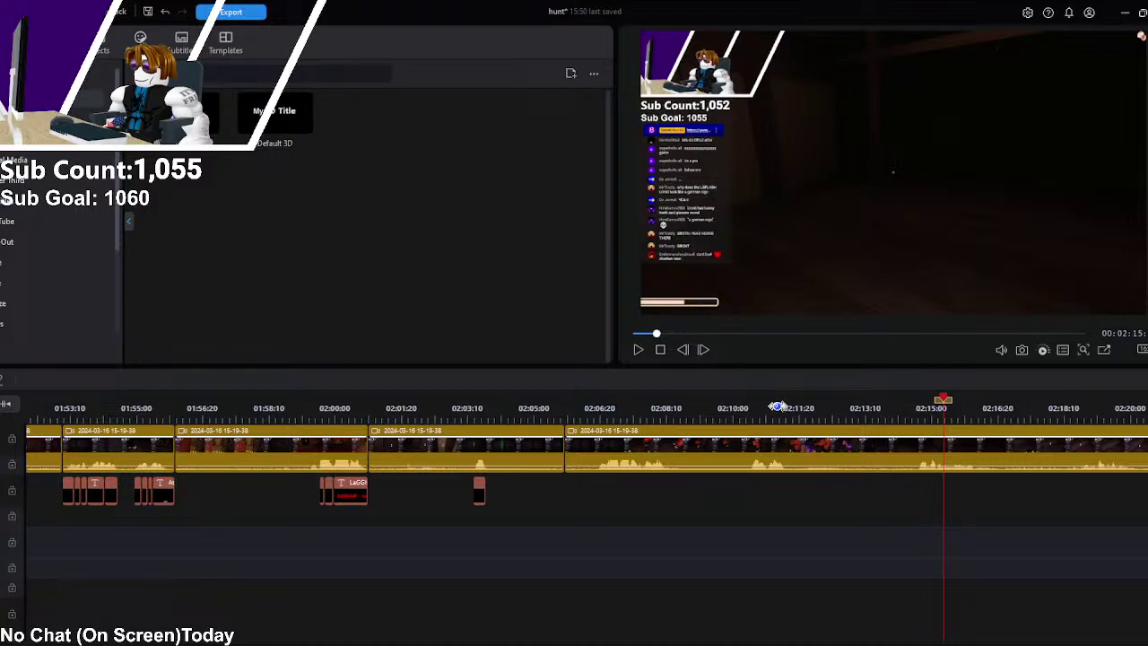
click(638, 350)
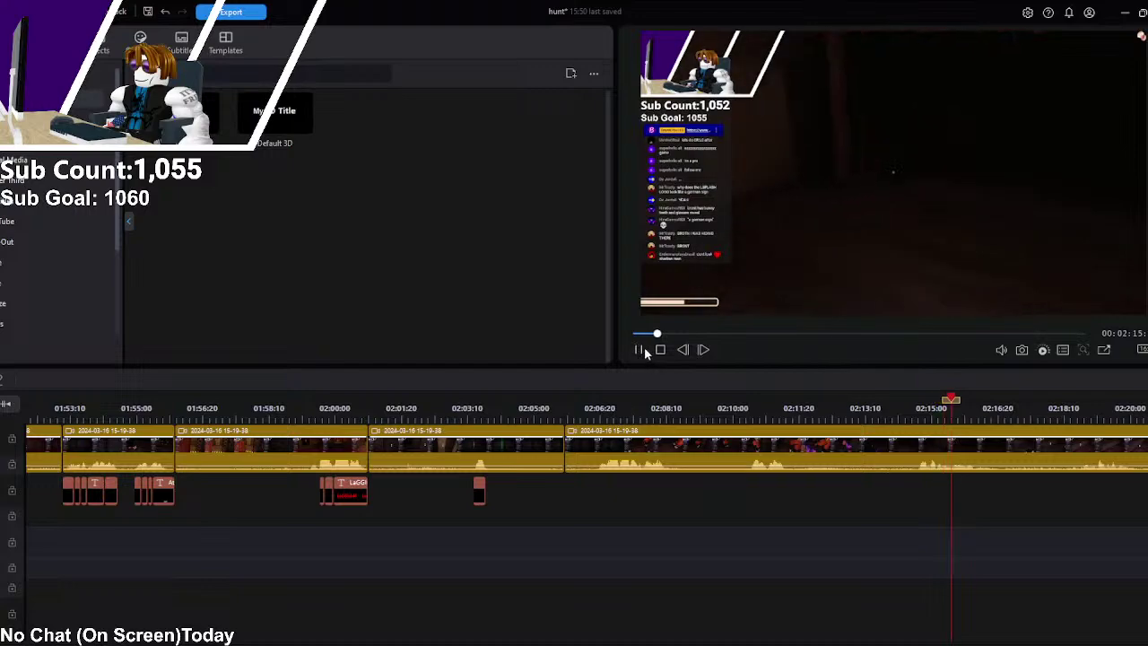
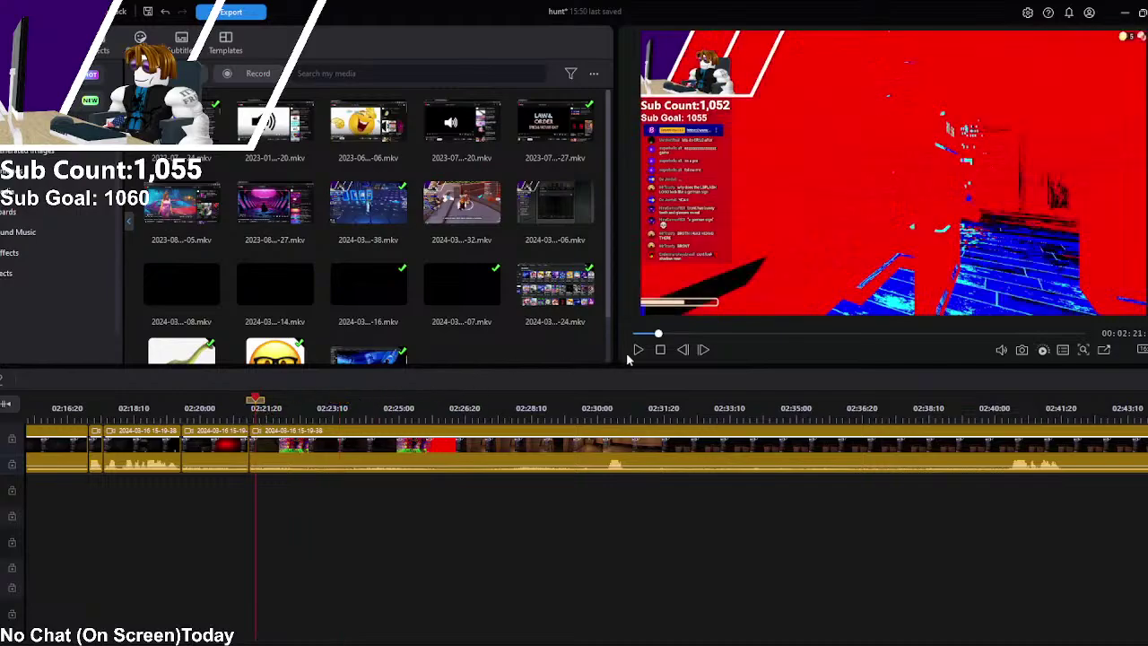
Step: Play from about 02:21 and split the gameplay clip at about 02:22, once the red flash has ended
click(639, 350)
click(640, 350)
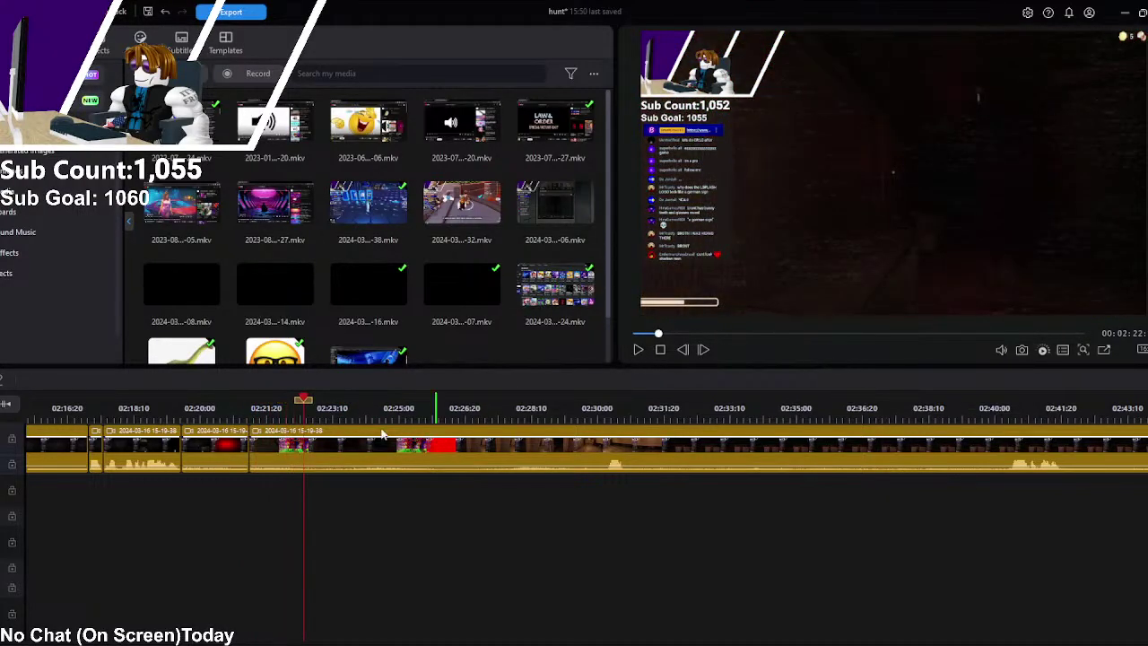
click(303, 450)
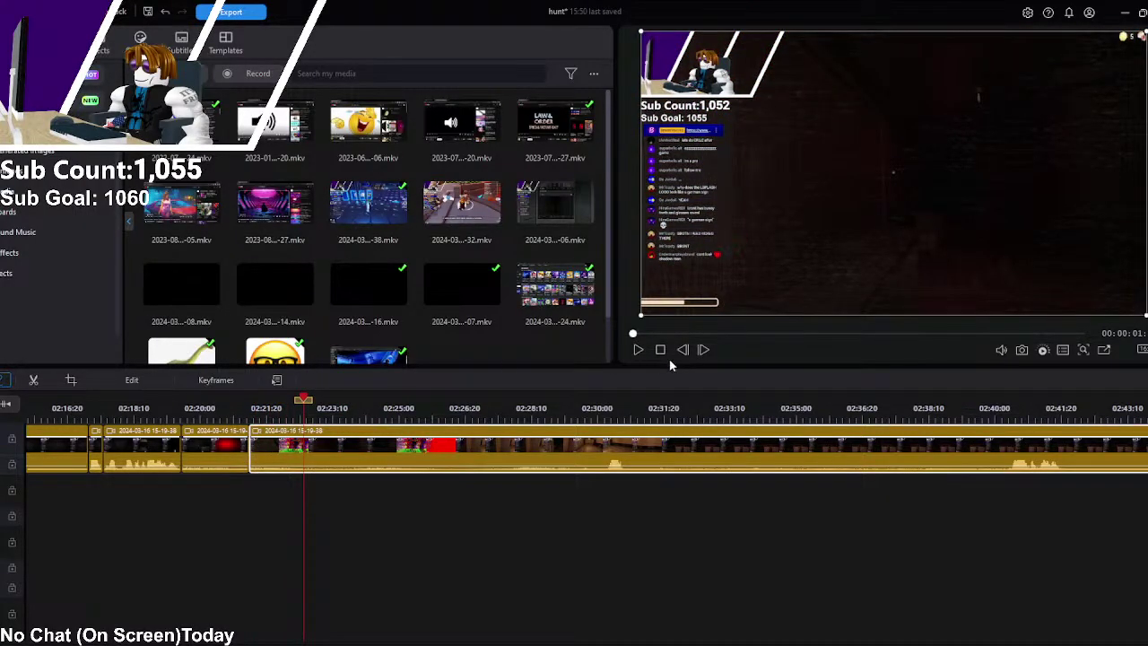
Step: Cut out the dark footage between the 02:22 split and about 02:24, closing the gap
click(638, 350)
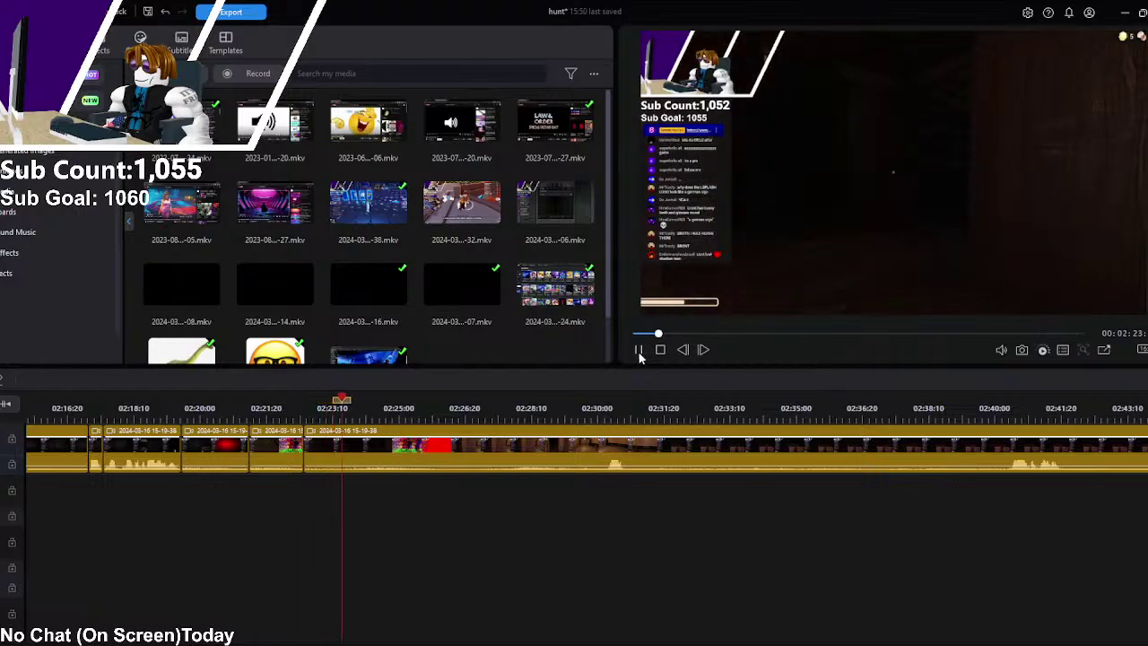
click(639, 351)
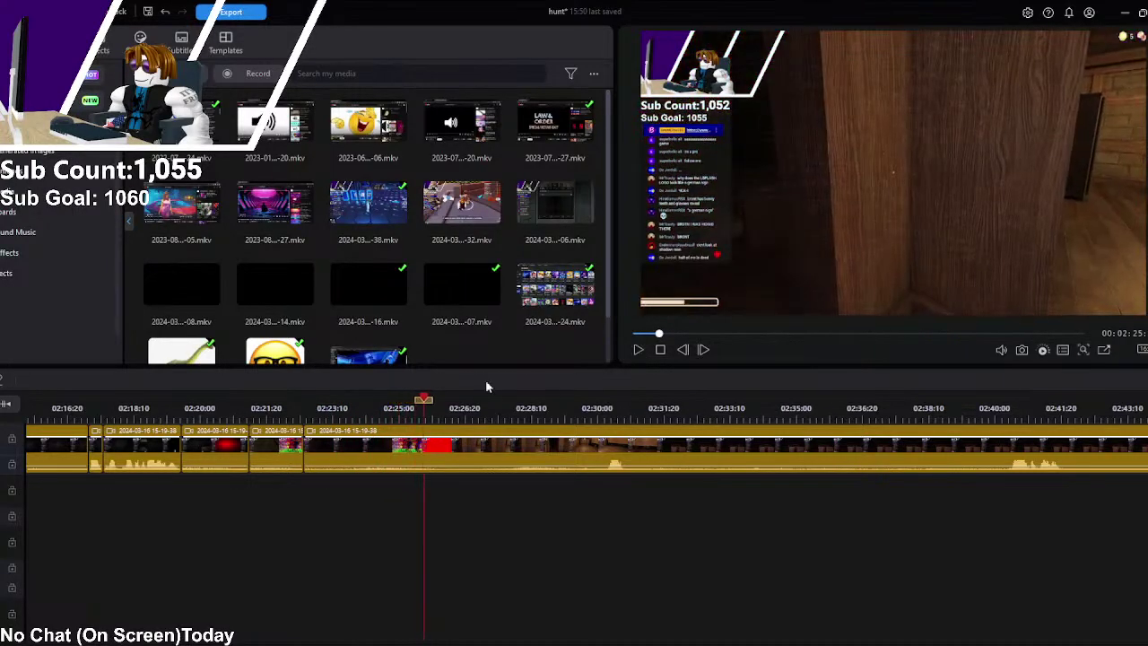
drag(423, 400, 370, 414)
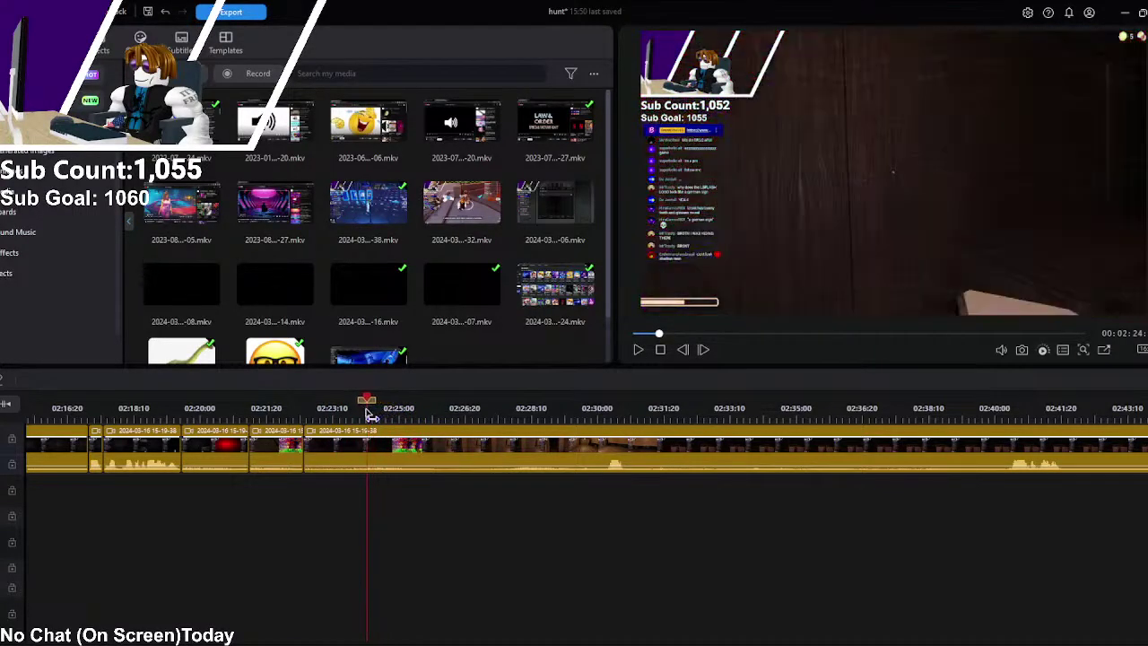
click(366, 435)
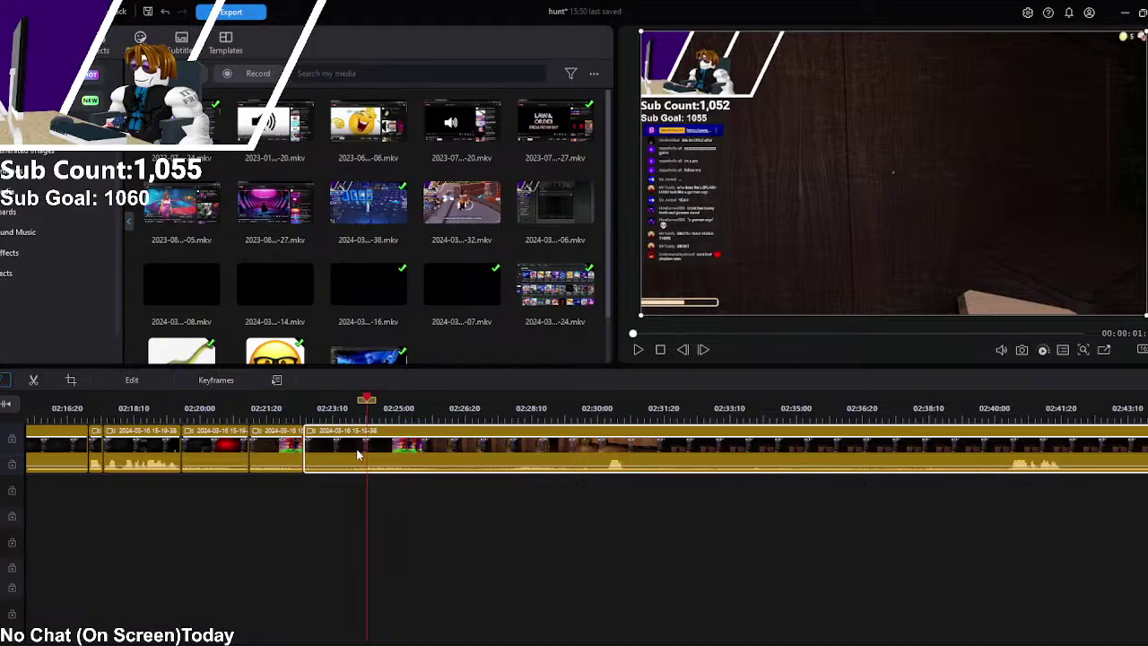
key(ctrl+b)
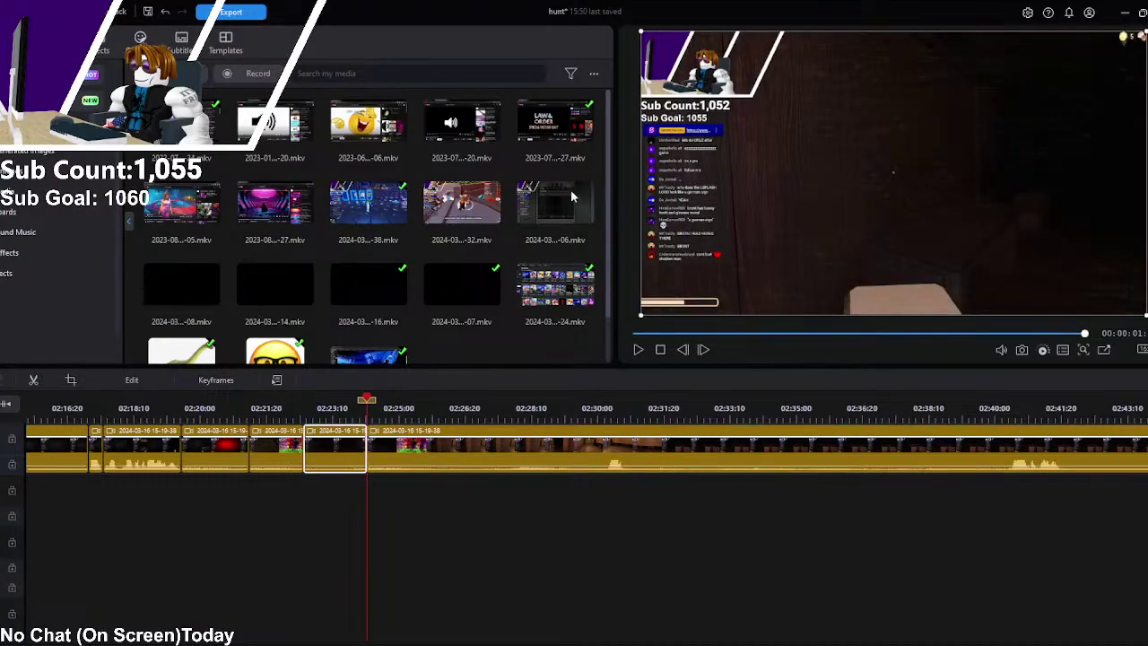
key(Delete)
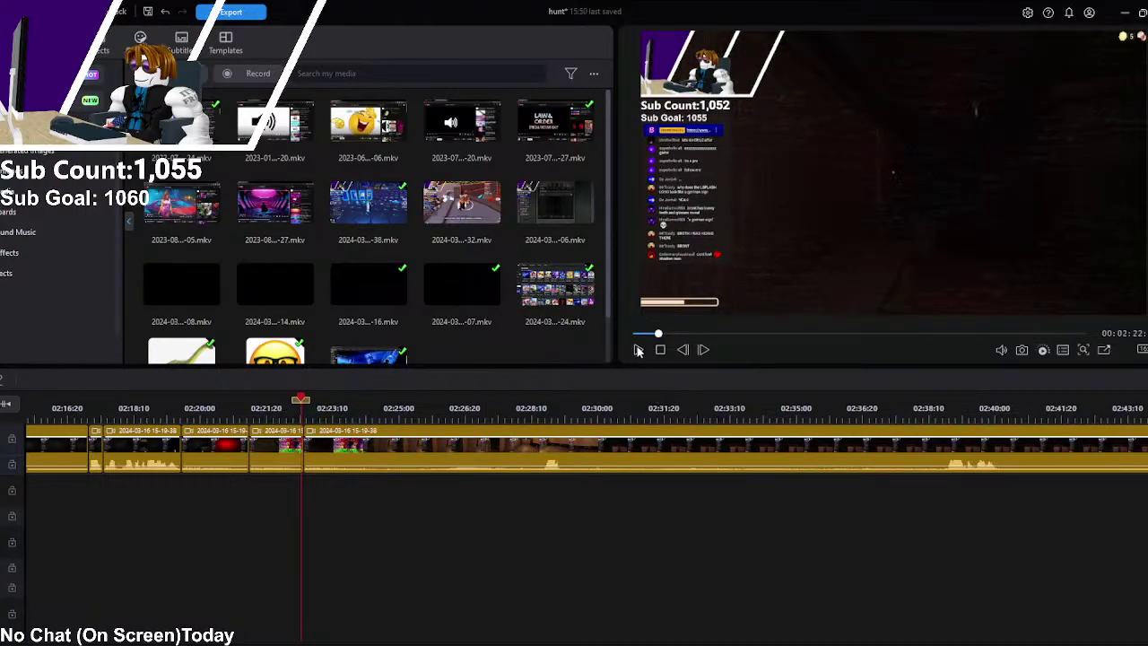
Step: Split the remaining gameplay clip at about 02:24 and again at about 02:28, just before the next sound
click(637, 349)
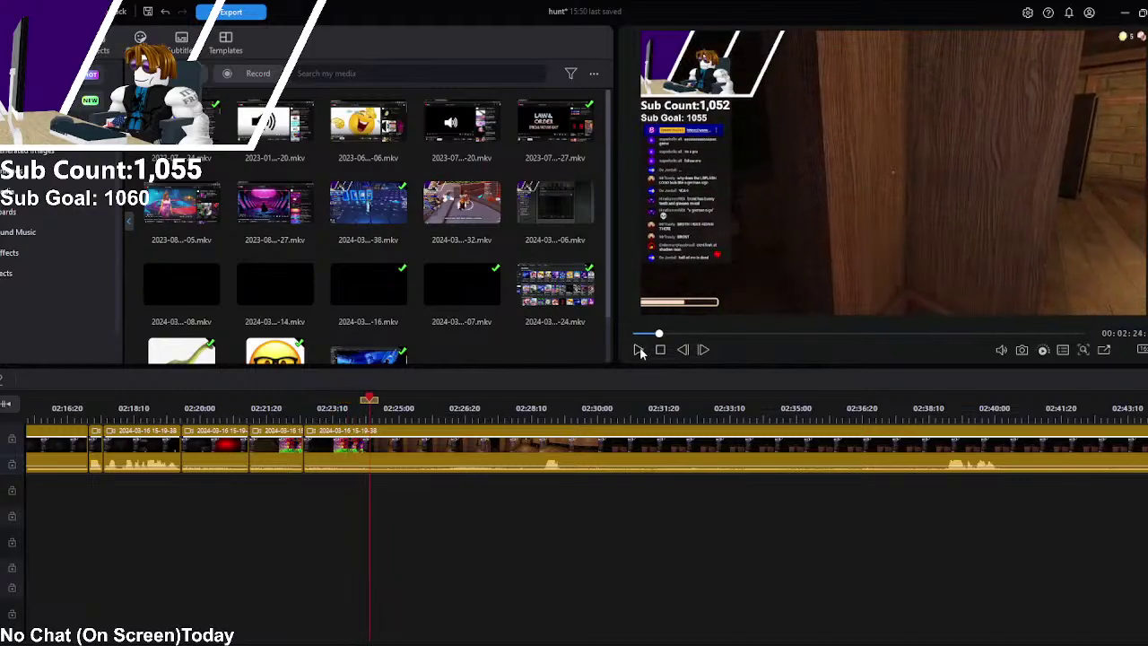
click(375, 453)
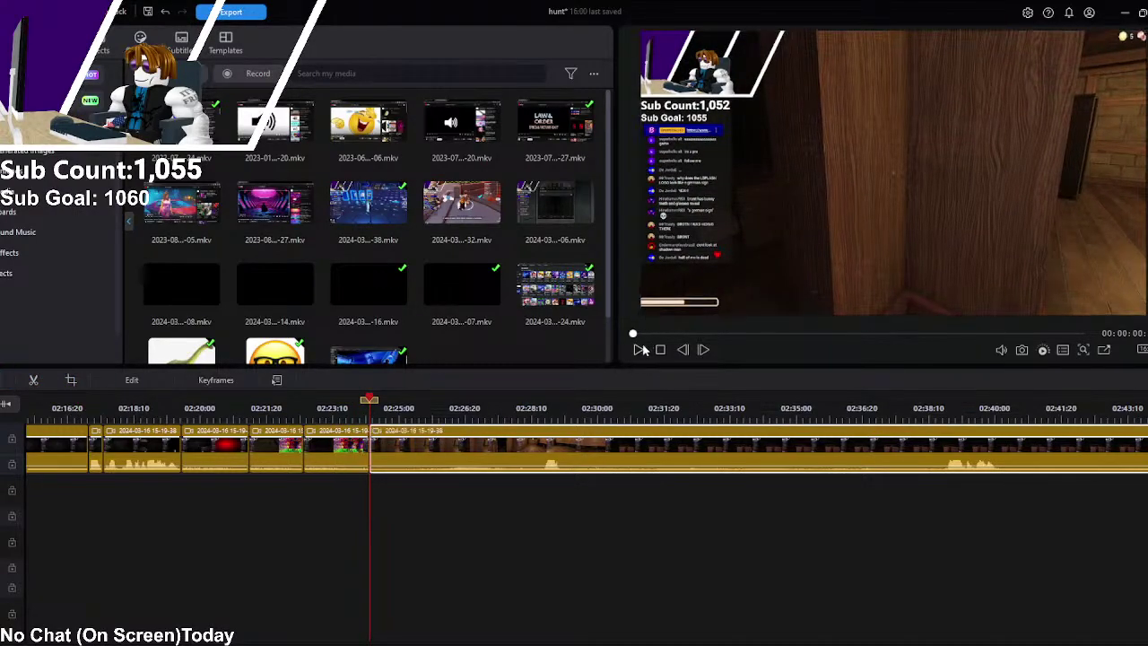
click(637, 350)
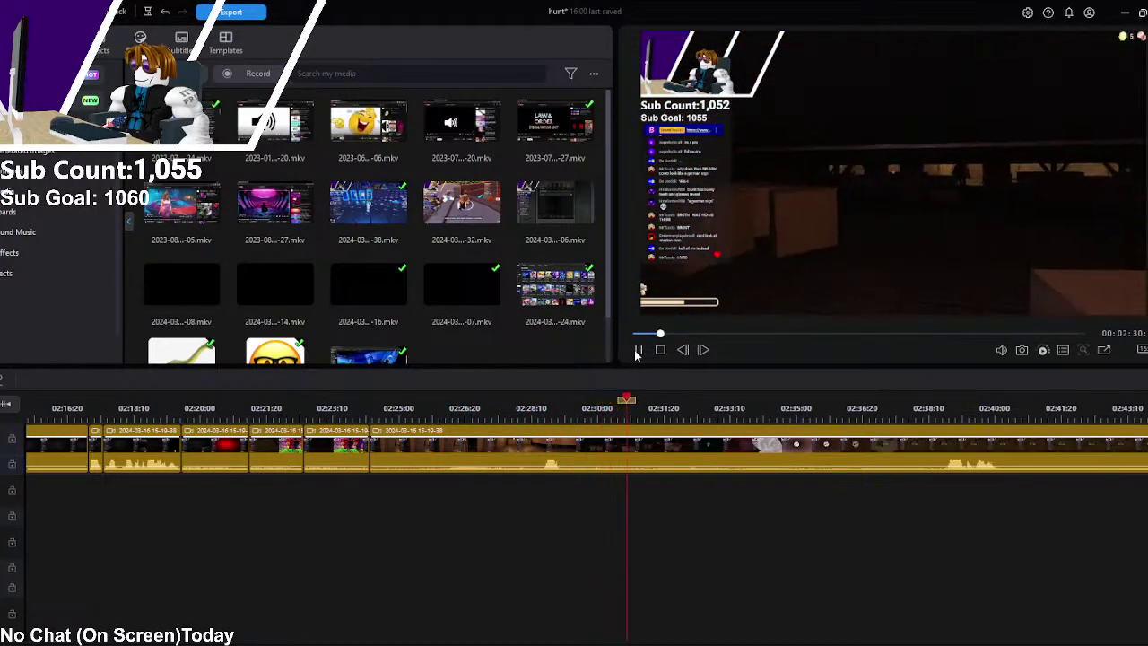
key(space)
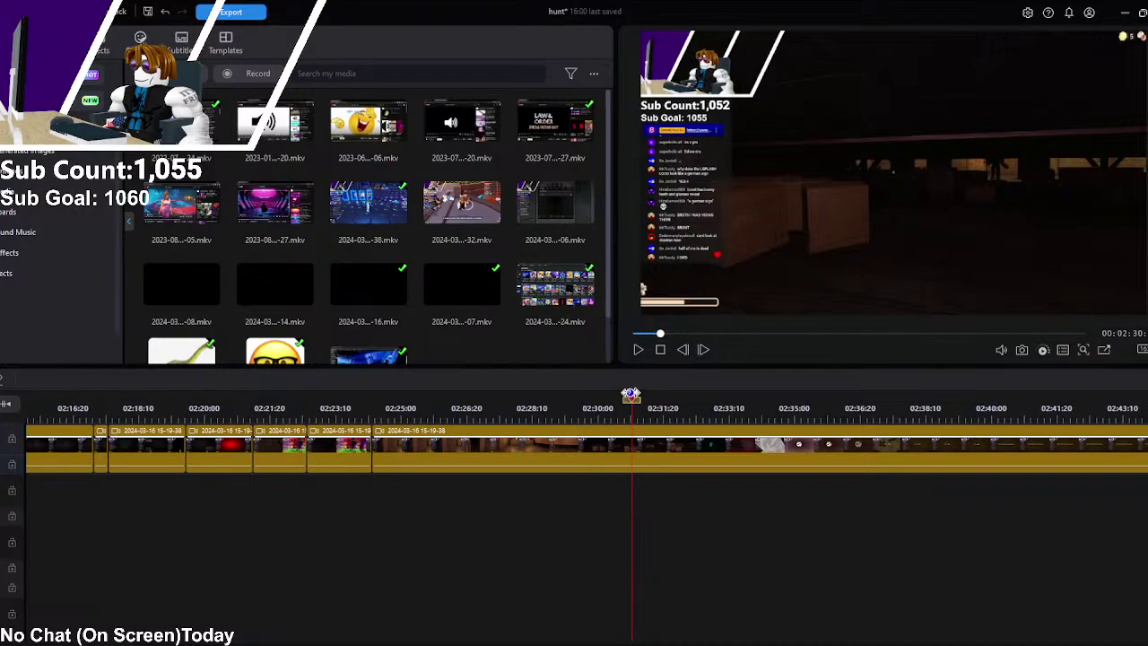
drag(632, 400, 551, 412)
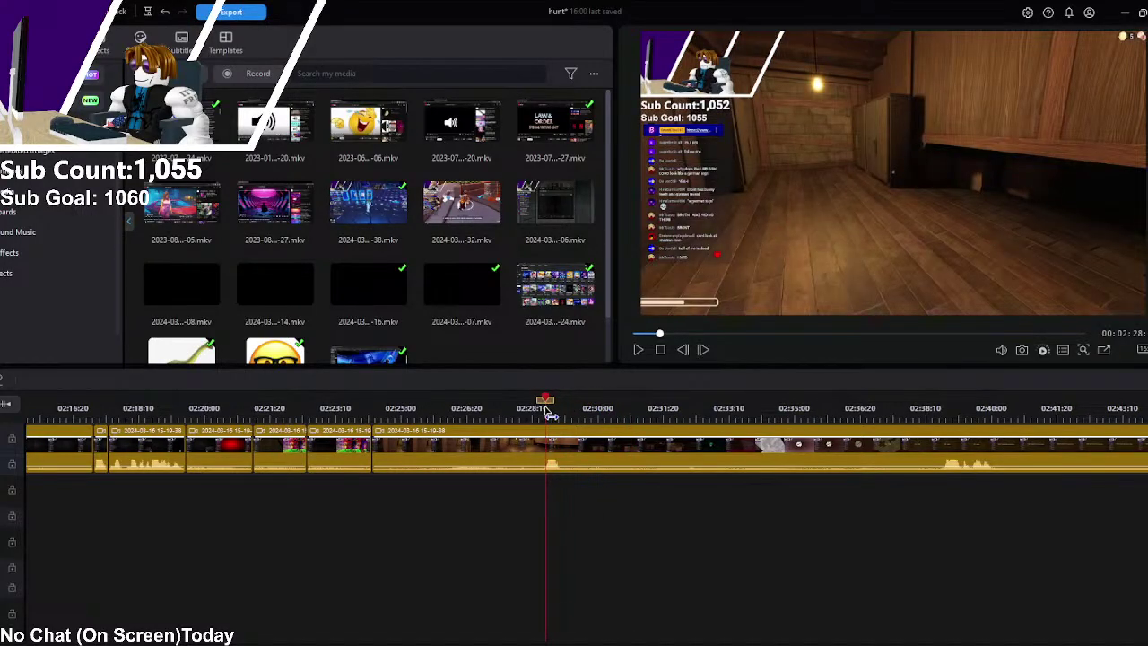
click(549, 456)
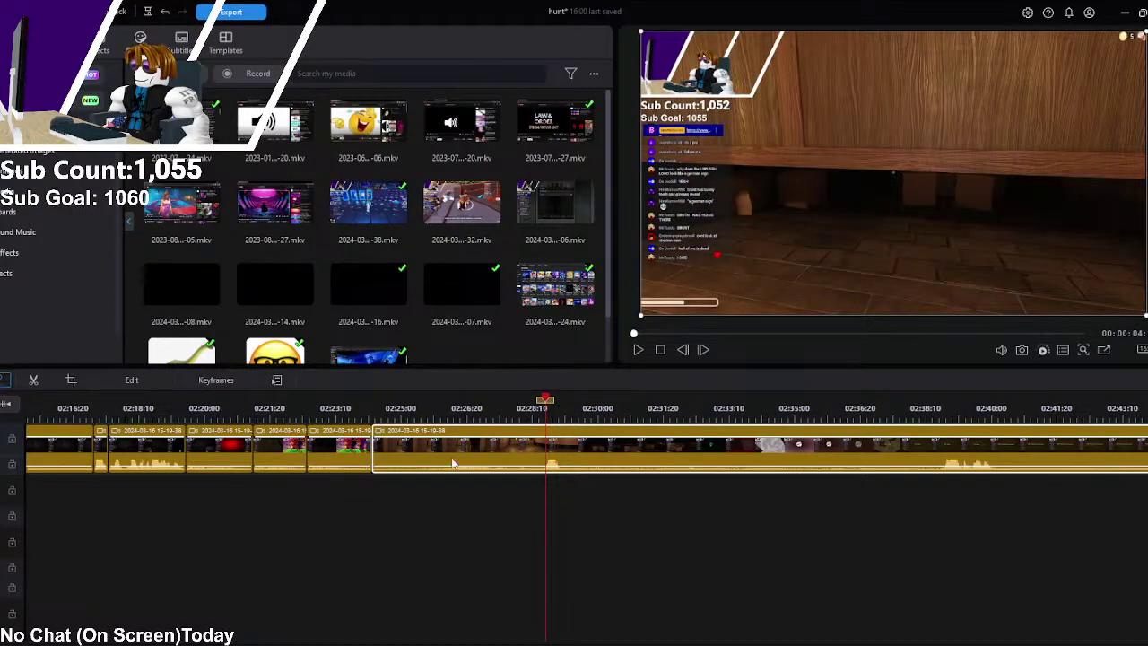
key(s)
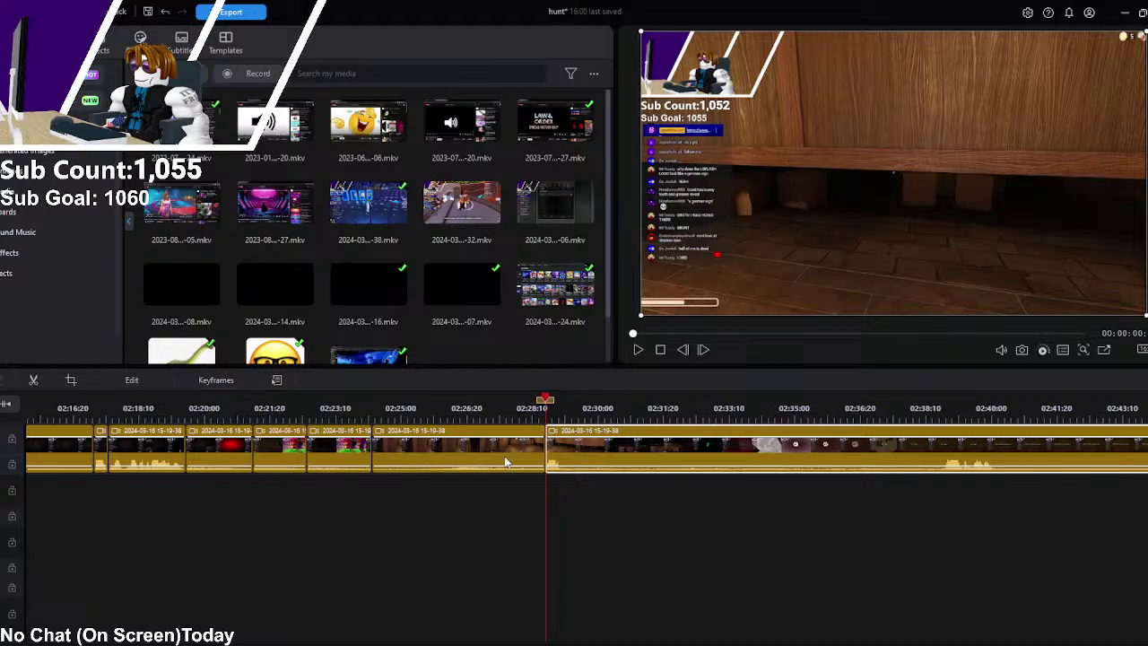
Step: Cut out the gameplay footage between the 02:24 split and about 02:27, closing the gap
drag(547, 403, 500, 408)
click(508, 456)
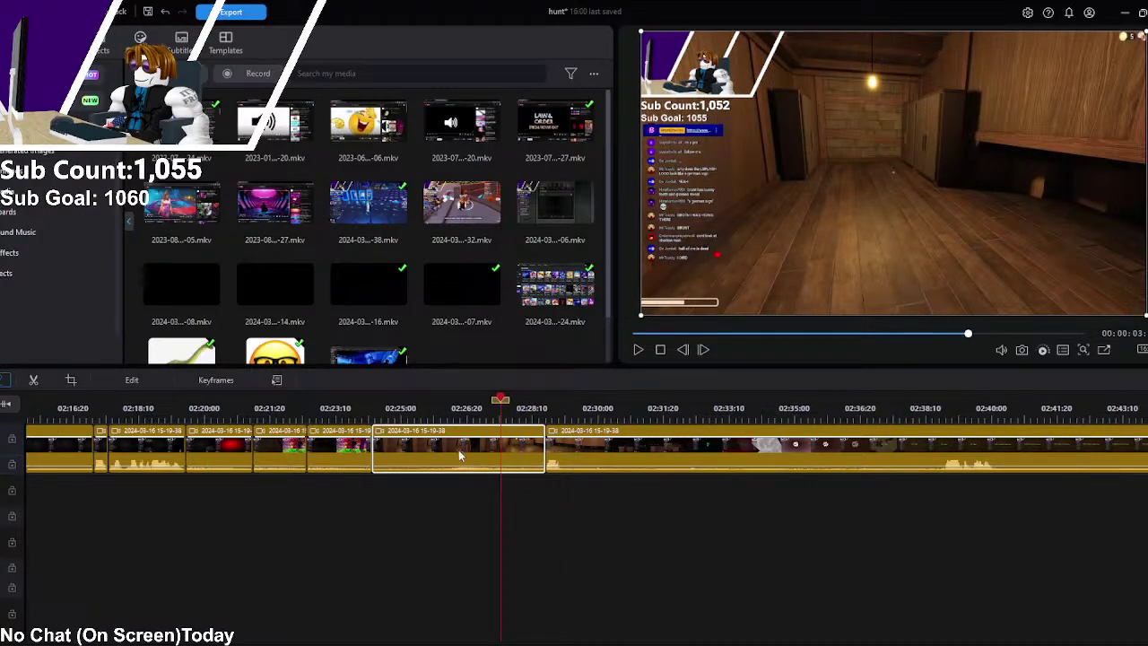
key(s)
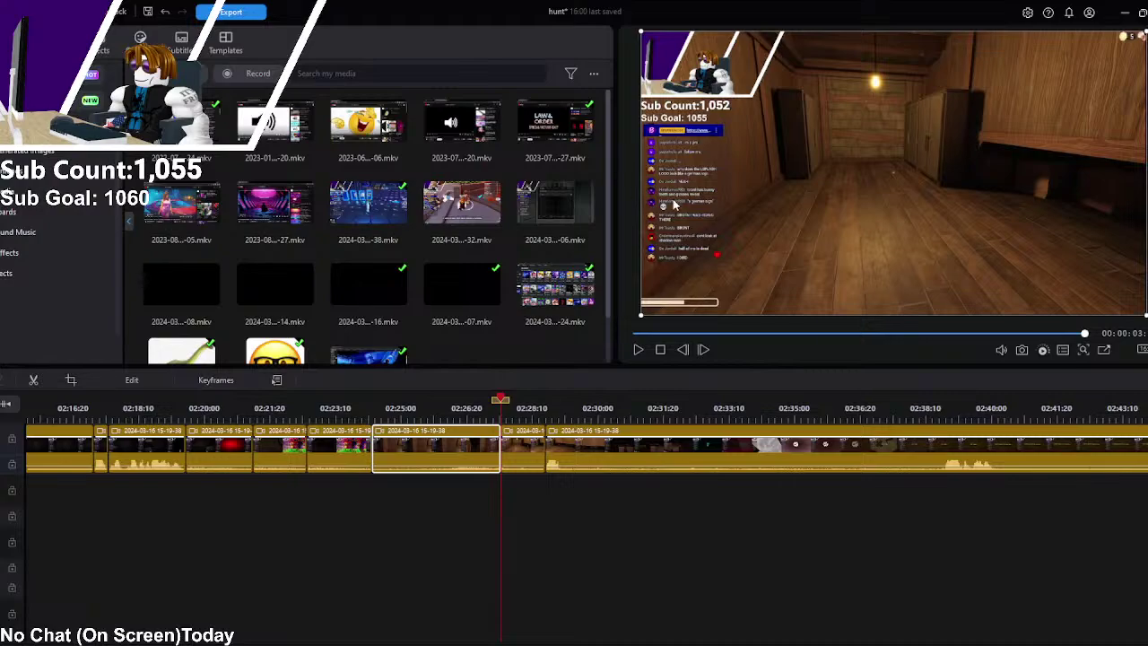
key(Delete)
Step: Play across the cut at 02:24, split the gameplay clip at about 02:26, and preview the dark footage to about 02:28
click(356, 399)
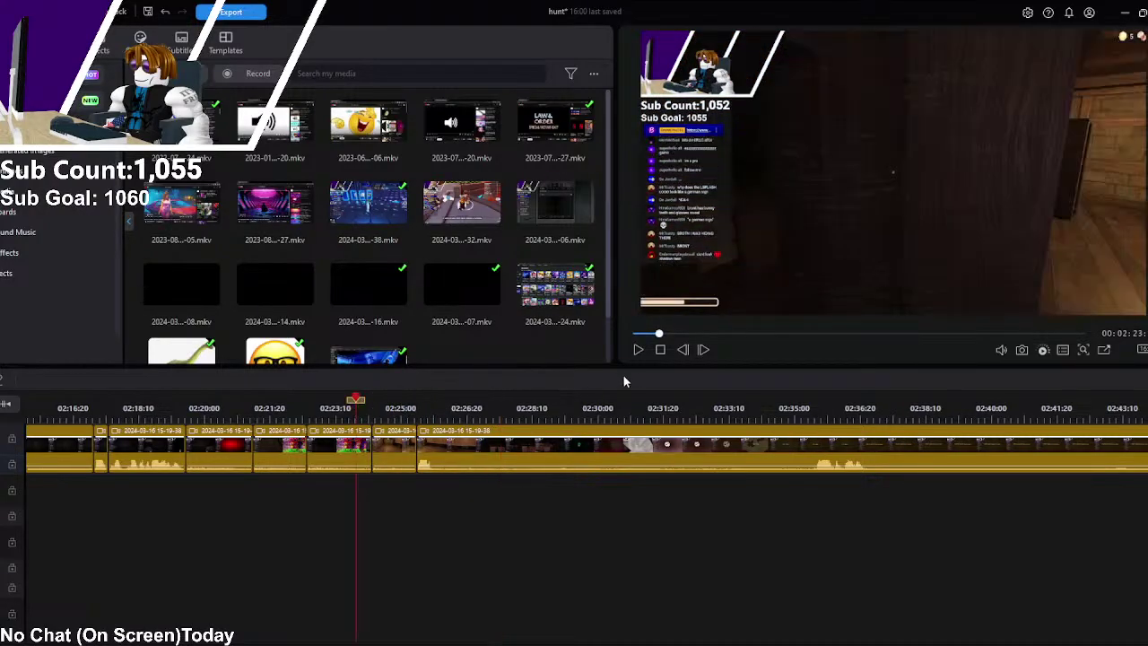
click(638, 350)
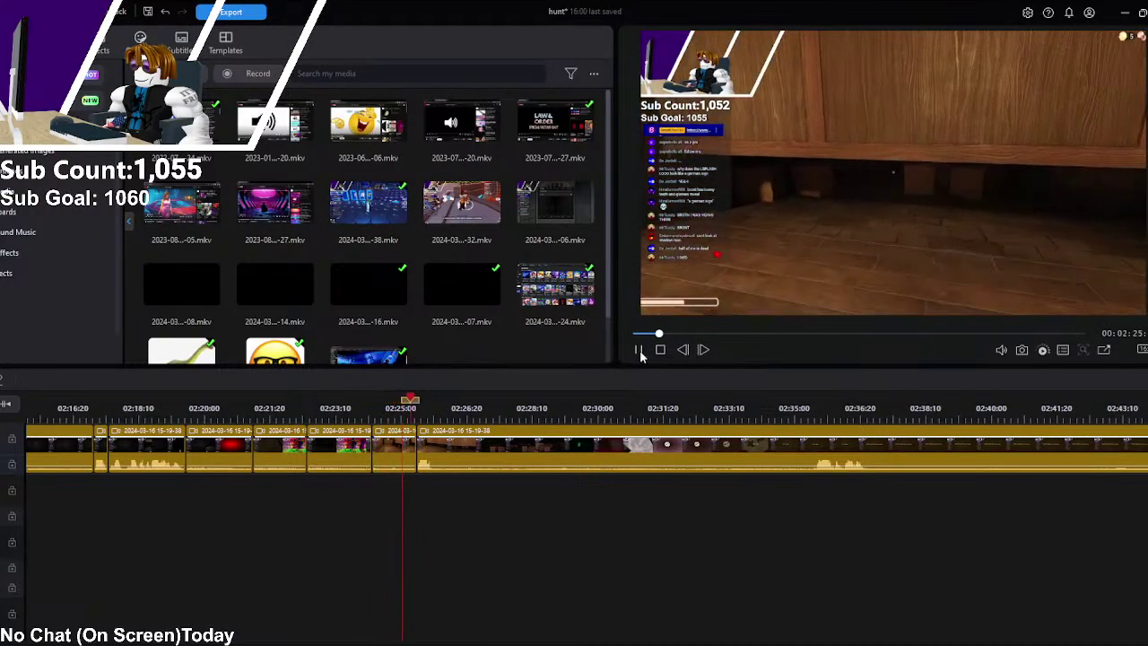
click(636, 351)
click(448, 448)
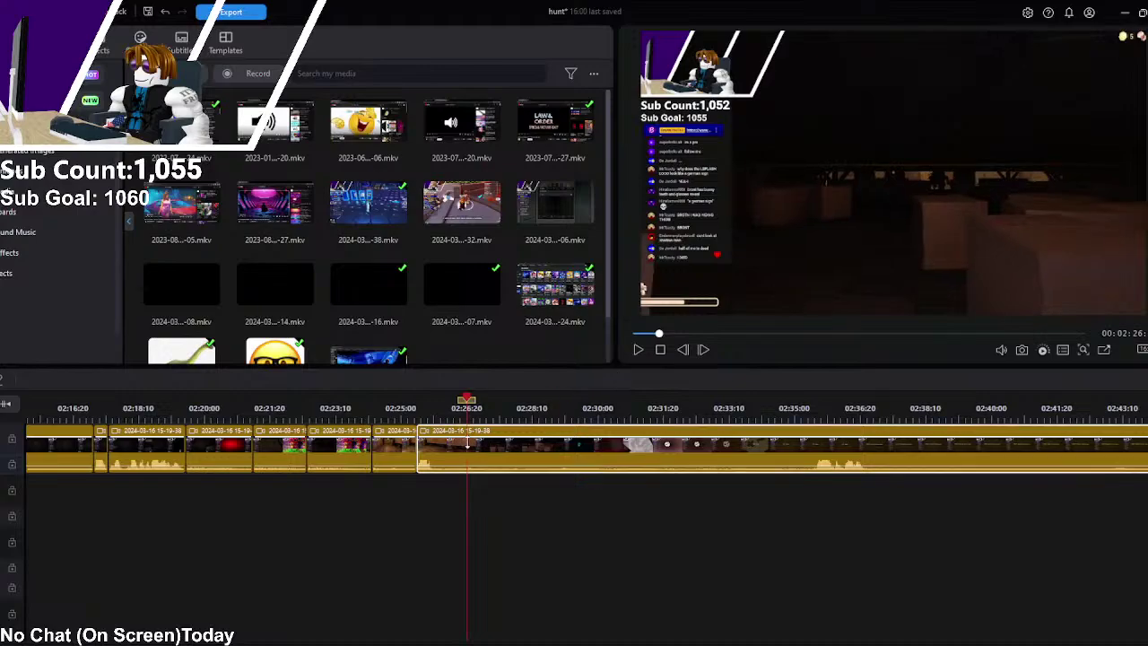
click(639, 350)
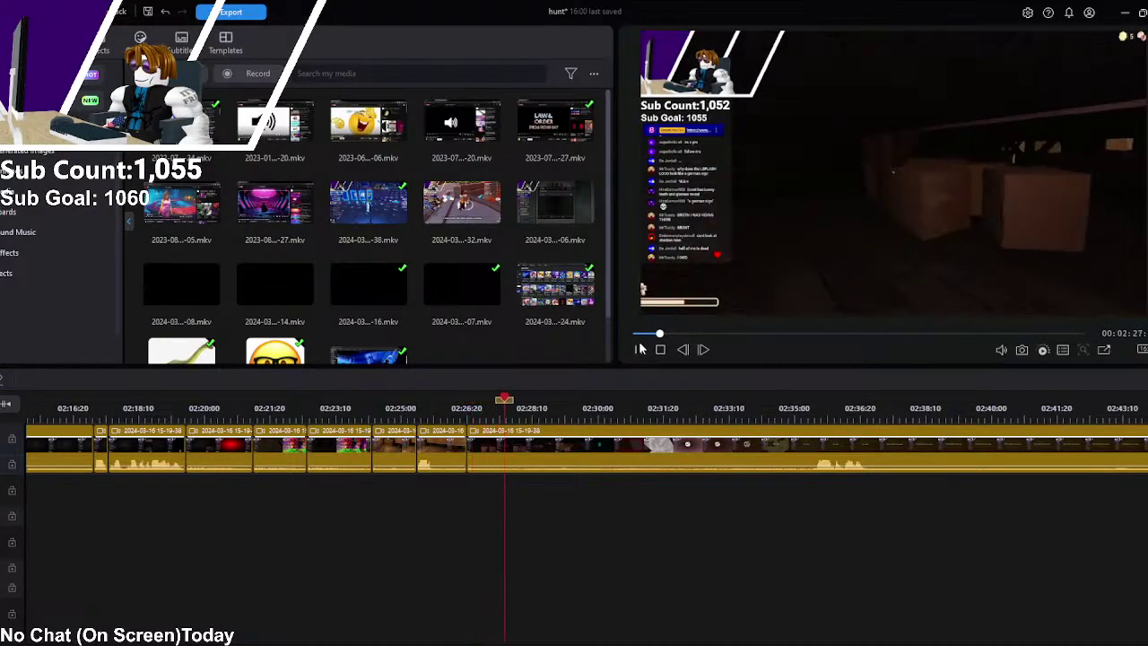
click(638, 350)
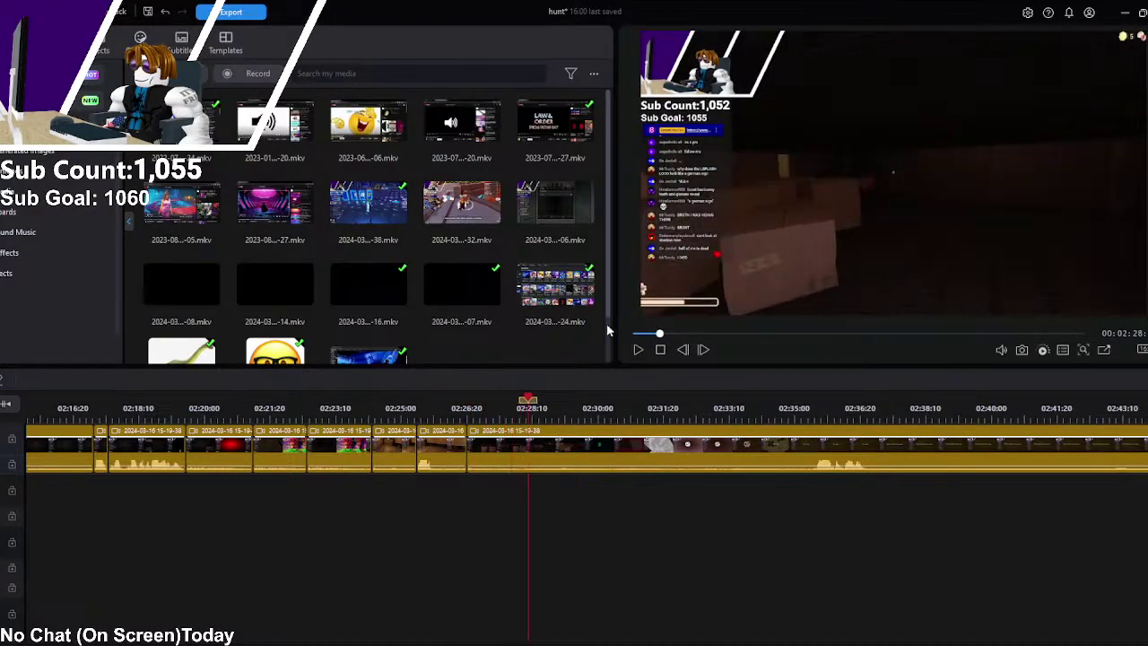
Step: Add a short title under the gameplay at about 02:25, give it the bold white text style, and open its advanced editing
click(54, 41)
drag(206, 112, 417, 493)
click(431, 494)
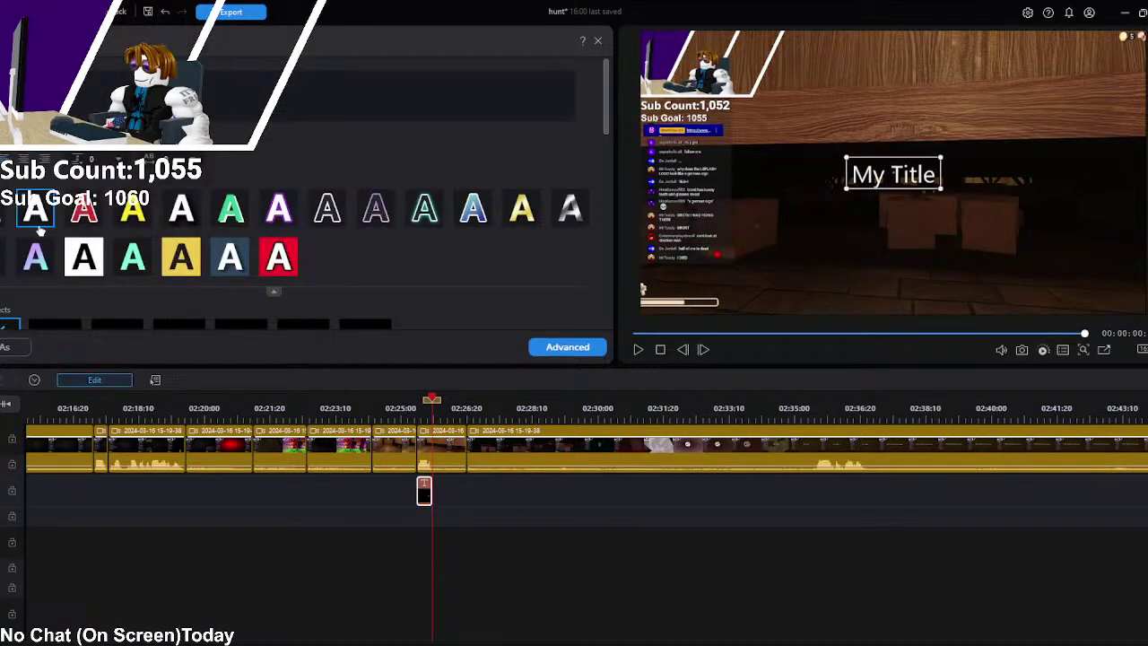
click(92, 102)
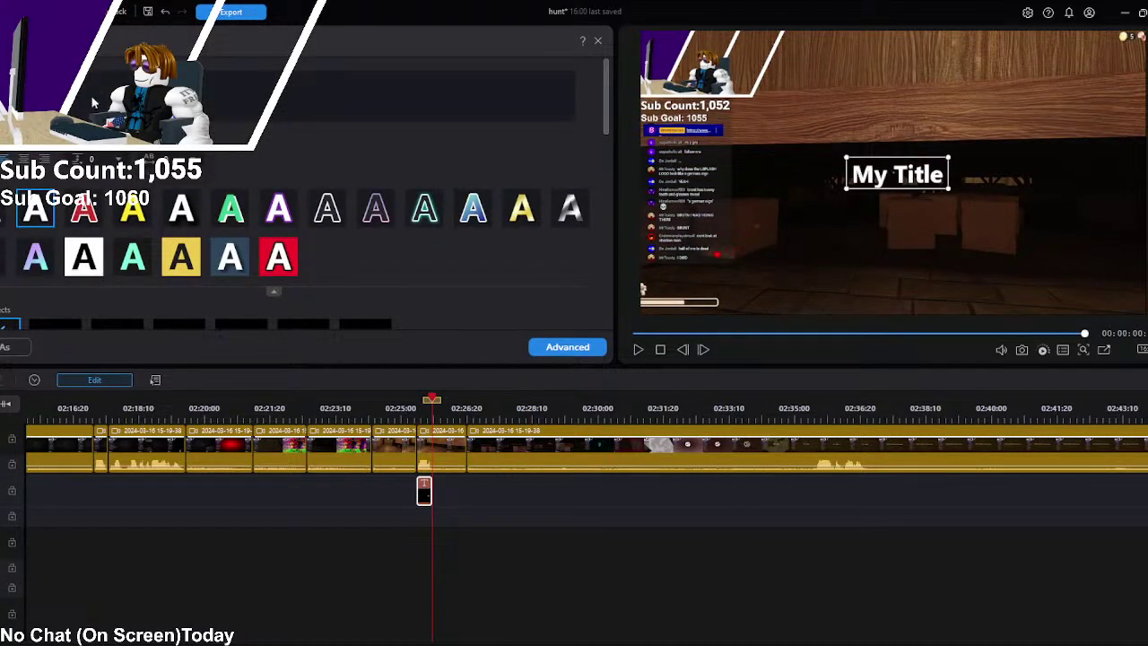
click(567, 348)
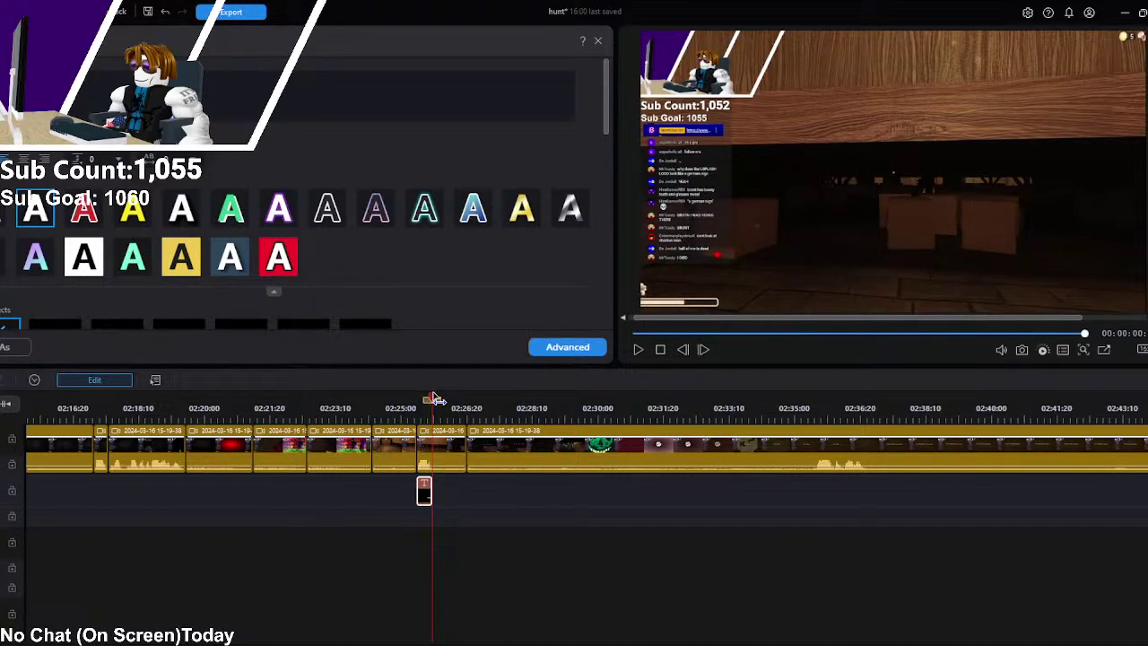
Step: Play from about 02:24 past the new title and split the gameplay clip at about 02:32, on the skull screen
click(404, 404)
click(371, 403)
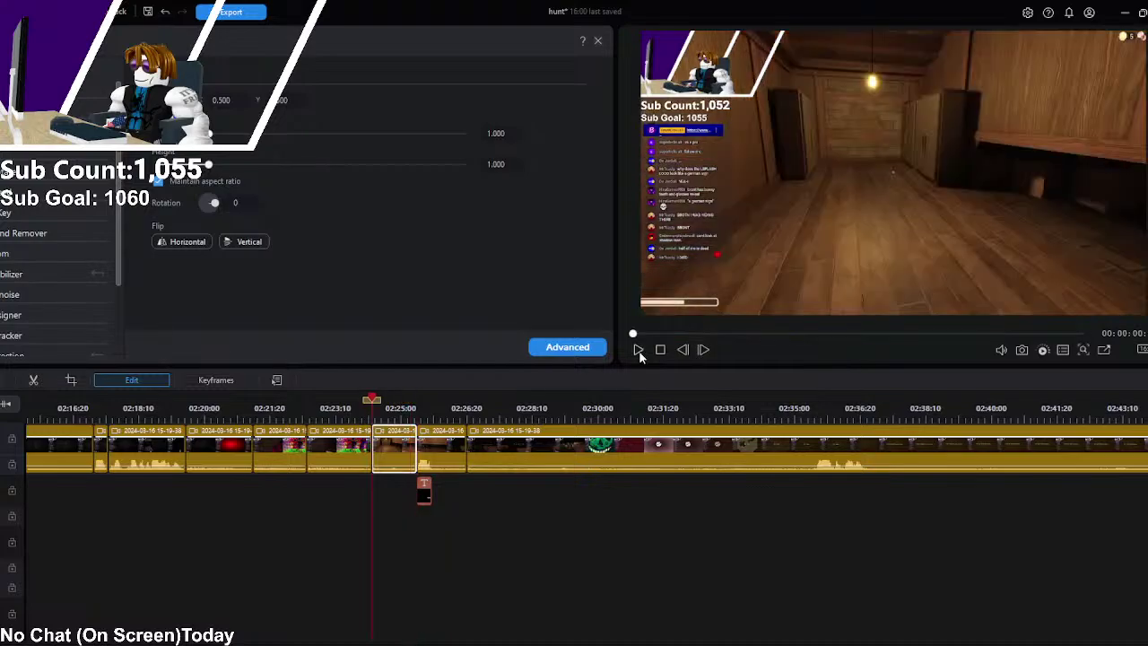
click(639, 352)
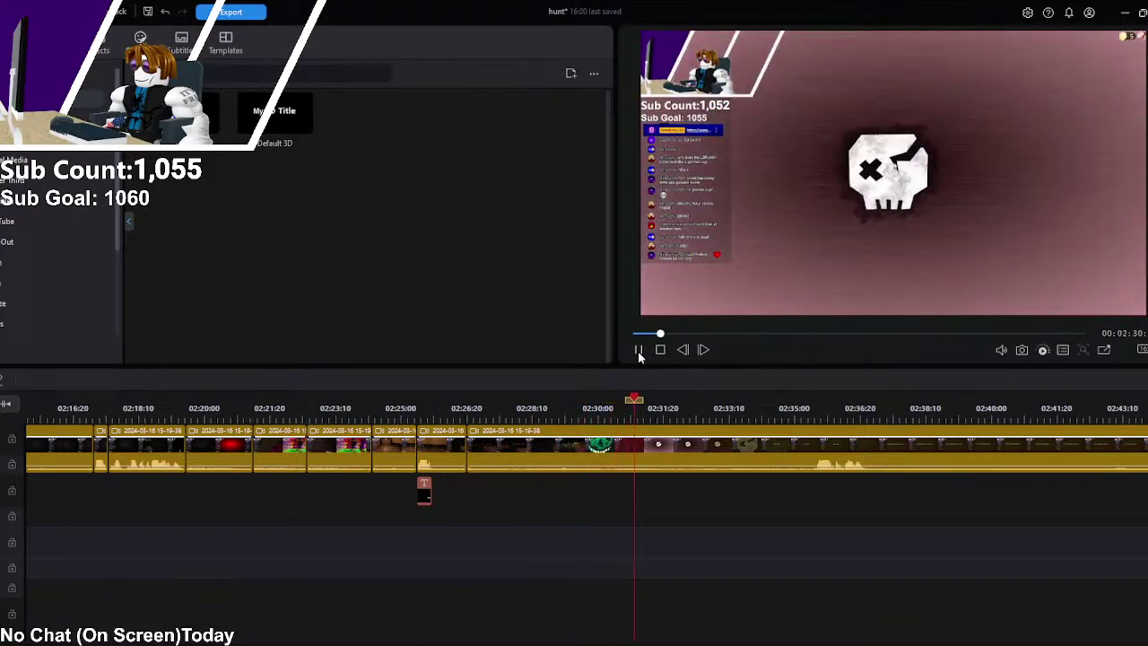
click(638, 351)
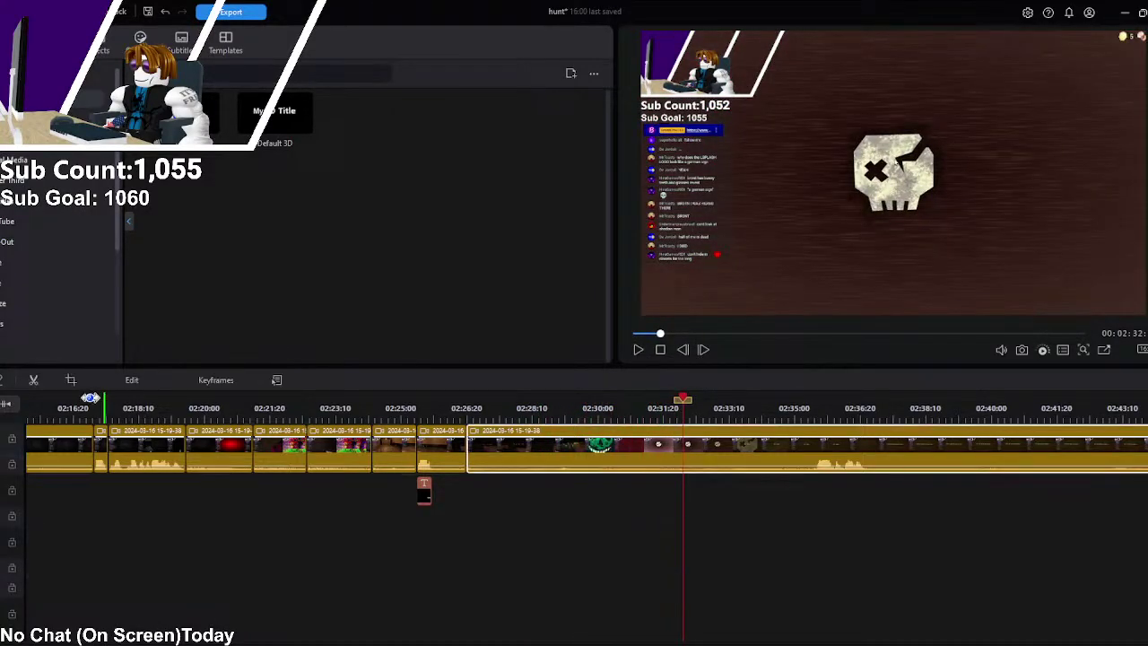
key(ctrl+b)
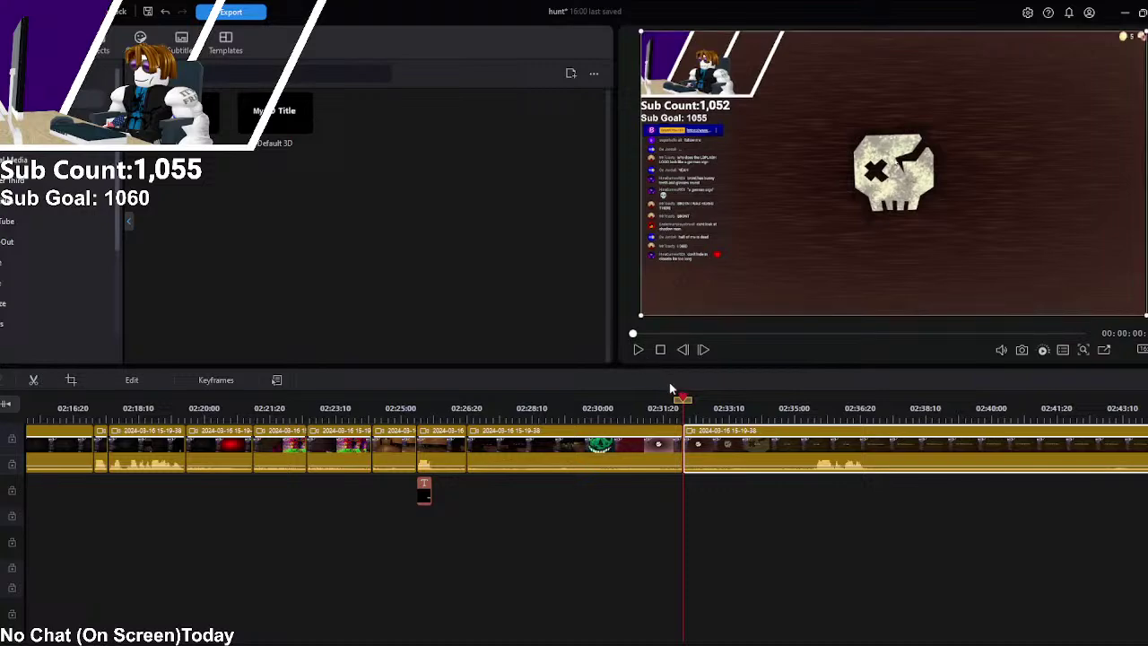
Step: Cut out the silent footage between the 02:32 split and the speech at about 02:35, closing the gap
click(638, 350)
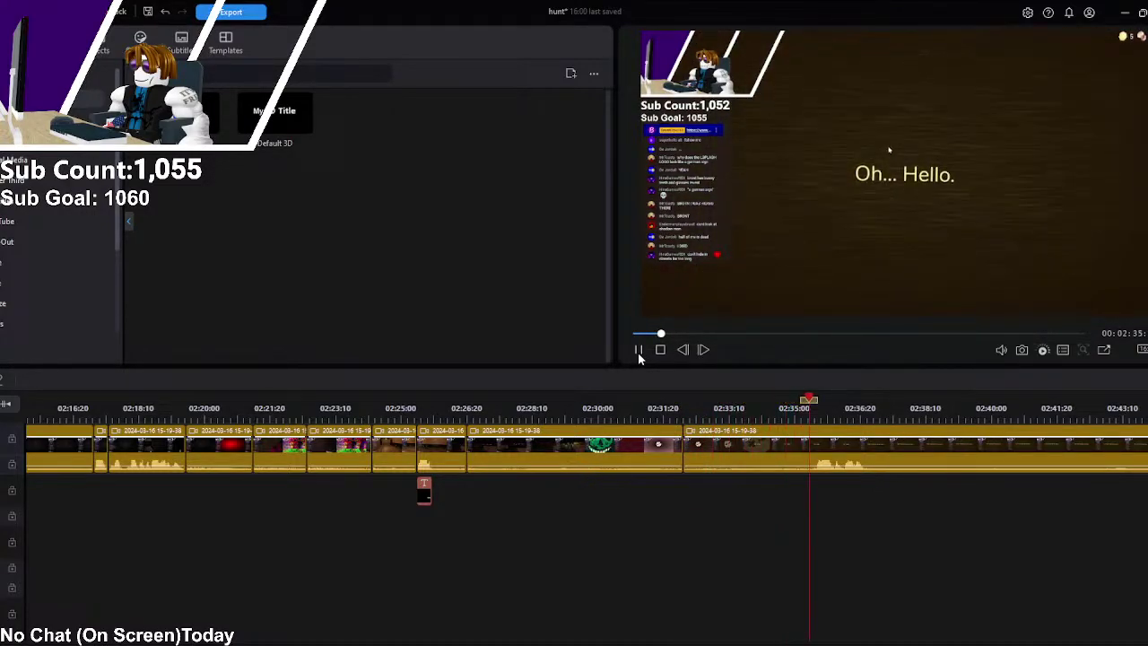
click(640, 355)
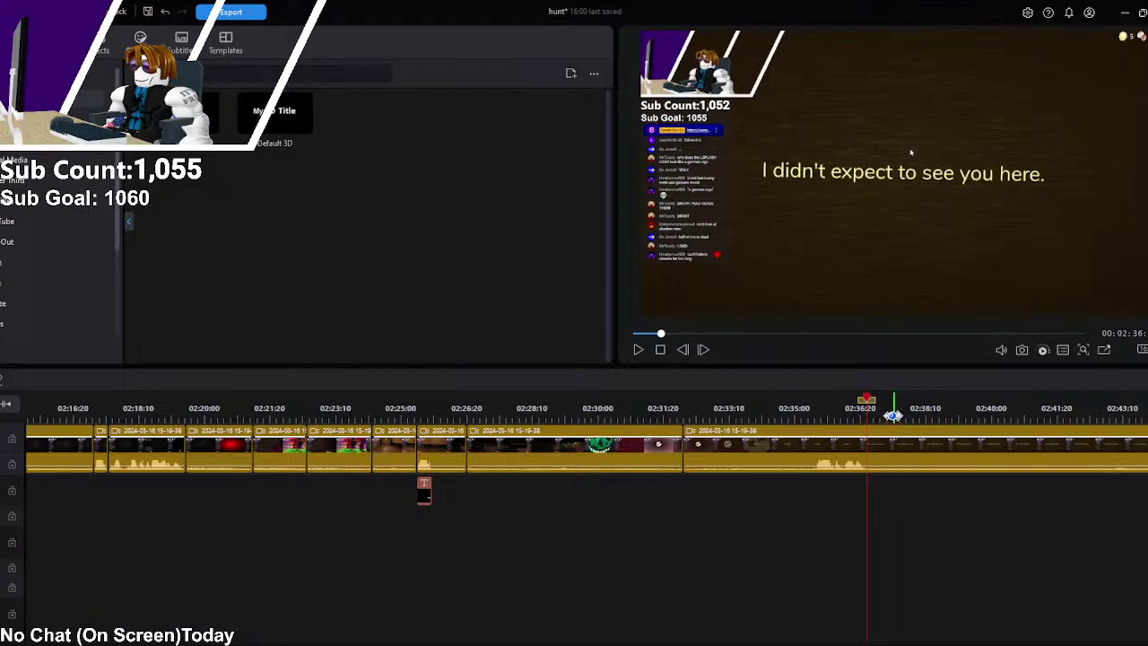
drag(871, 410, 819, 411)
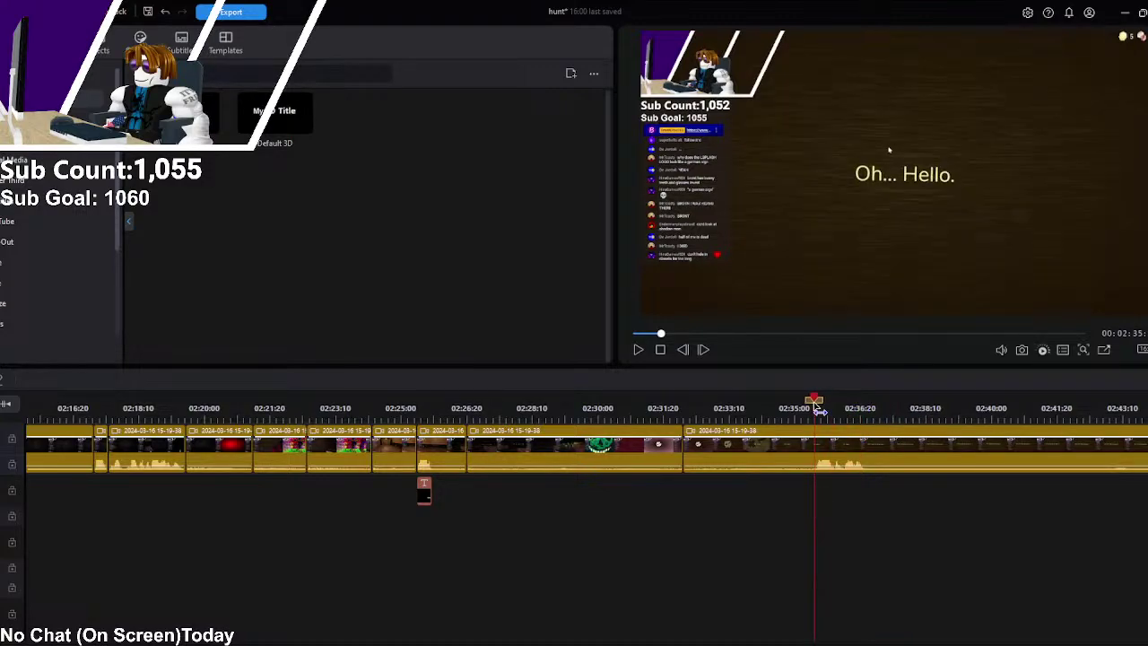
click(814, 448)
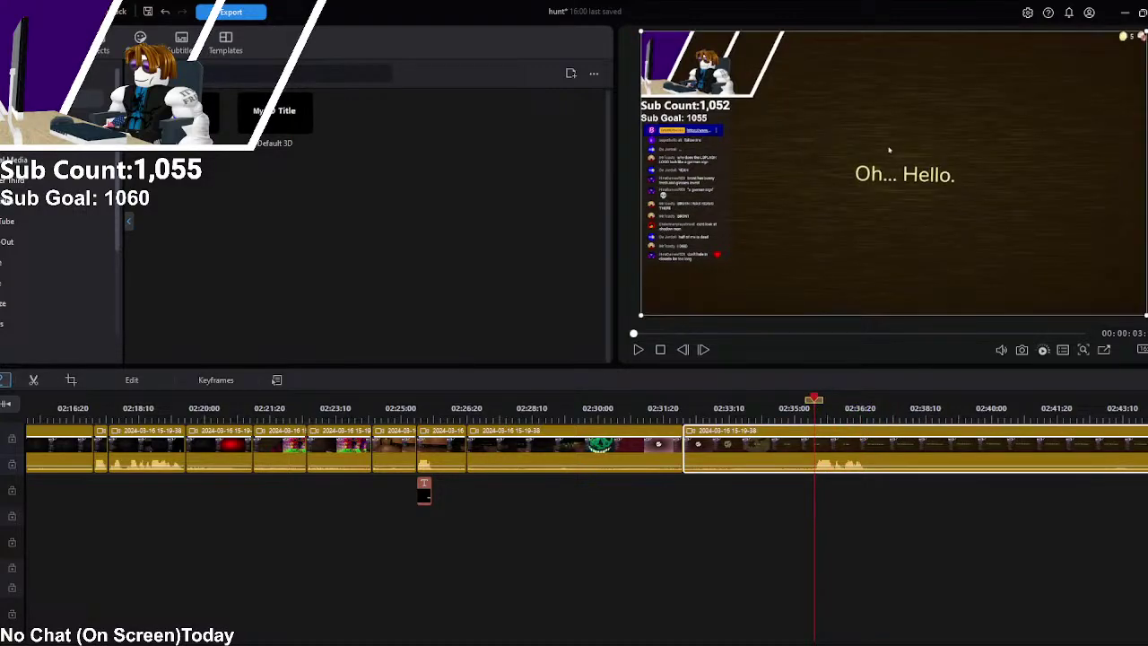
key(ctrl+b)
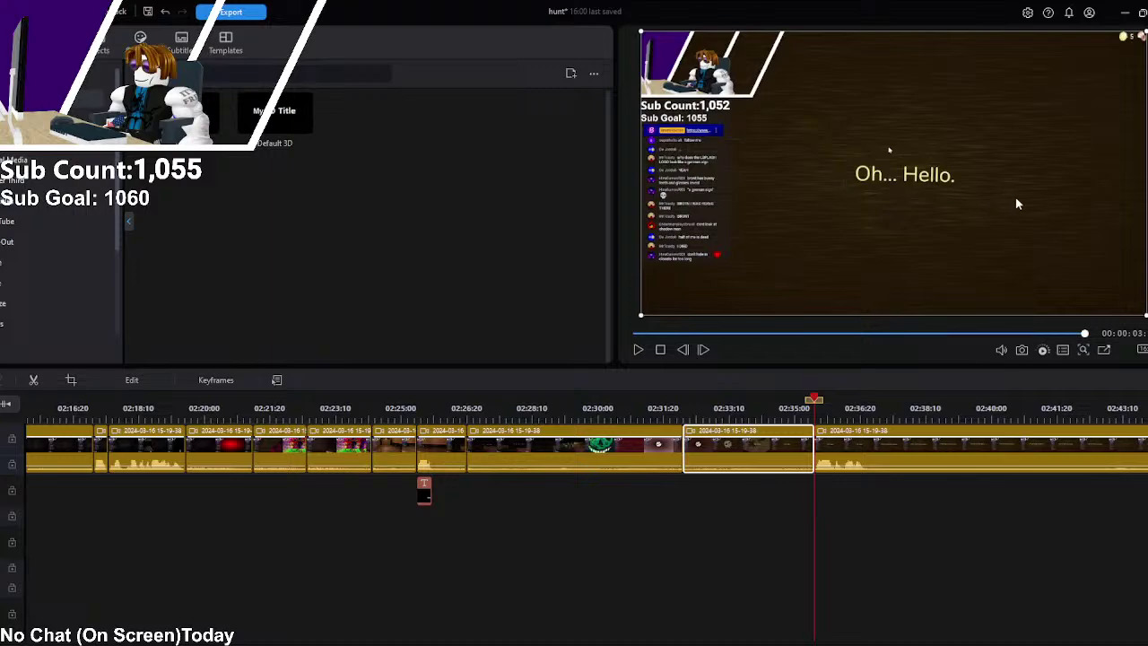
key(Delete)
Step: Split the gameplay clip at about 02:33, where the speech ends, and play back the join from the skull screen
click(737, 408)
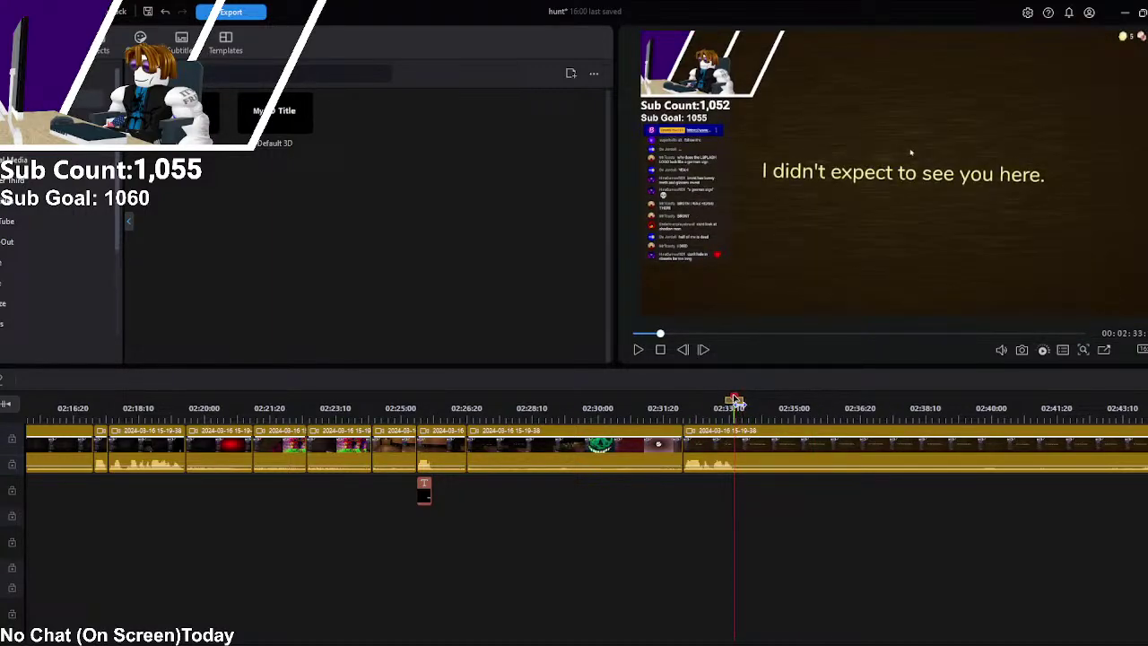
click(747, 441)
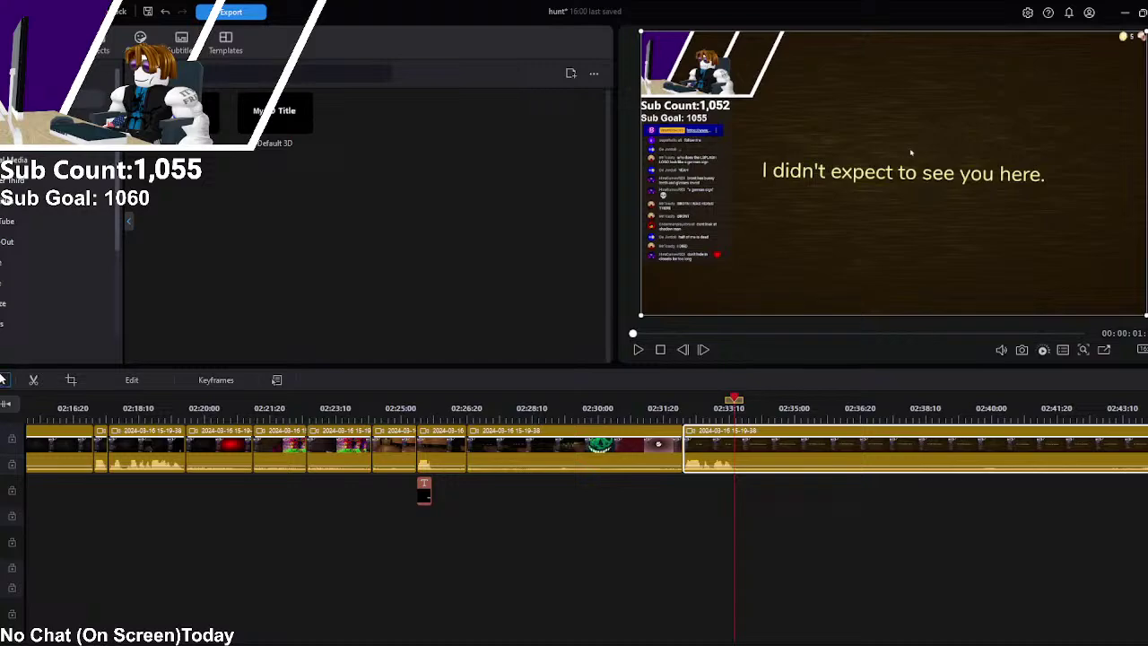
key(ctrl+b)
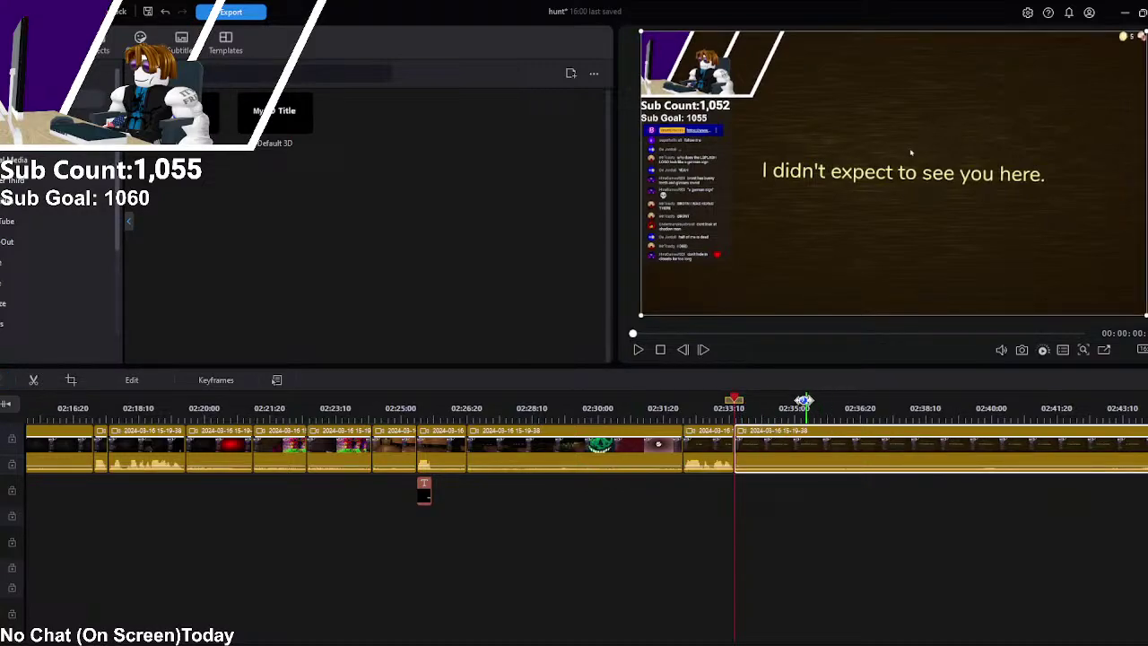
click(663, 448)
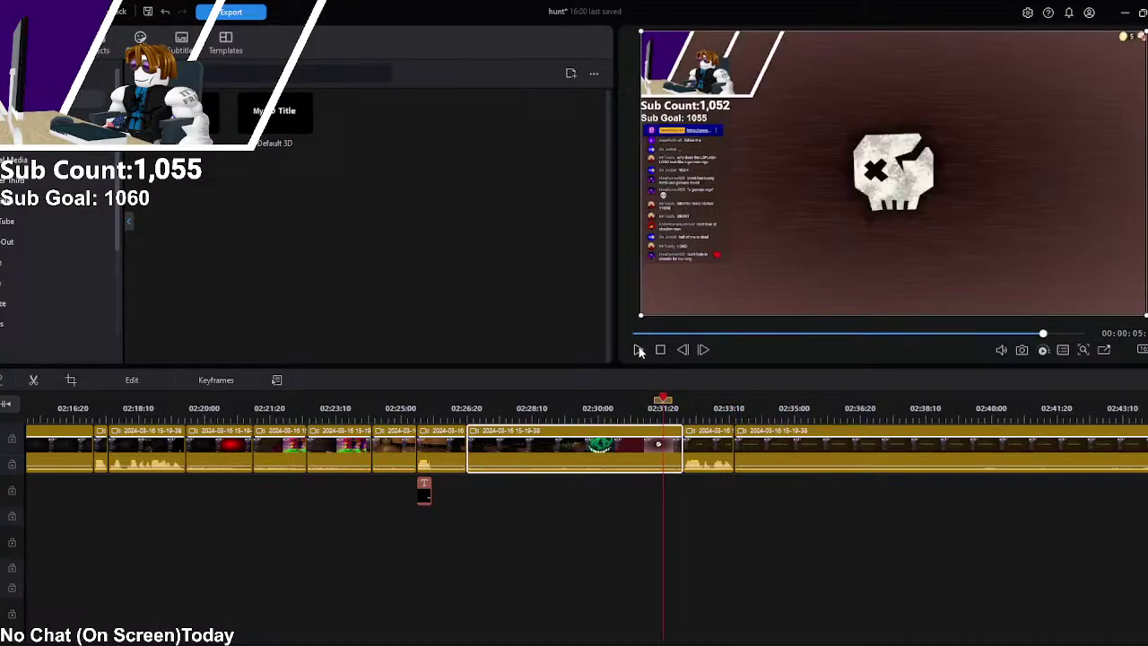
click(640, 351)
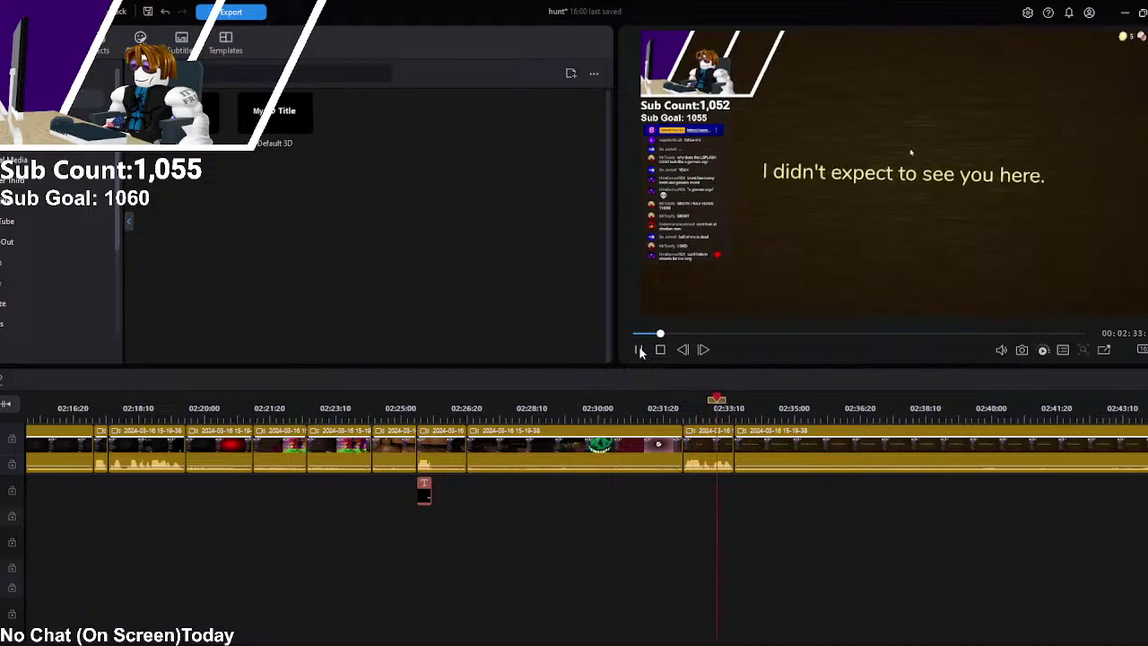
click(640, 351)
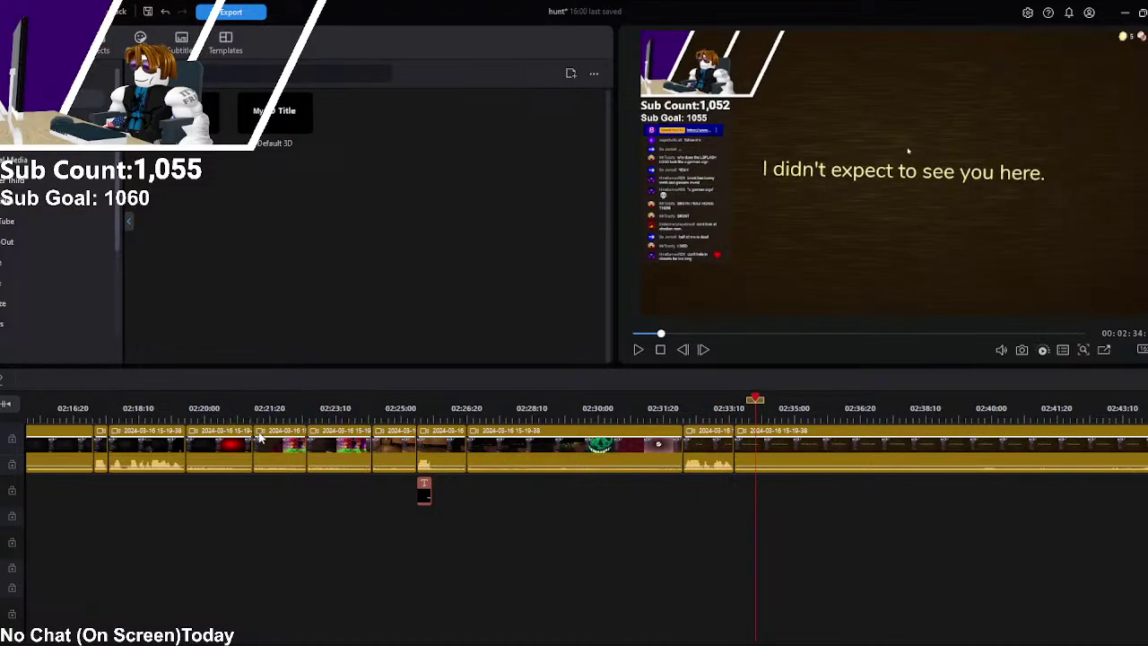
Step: Review the edit from about 01:33 through the dialogue footage at about 02:50
scroll(347, 450, left, 10)
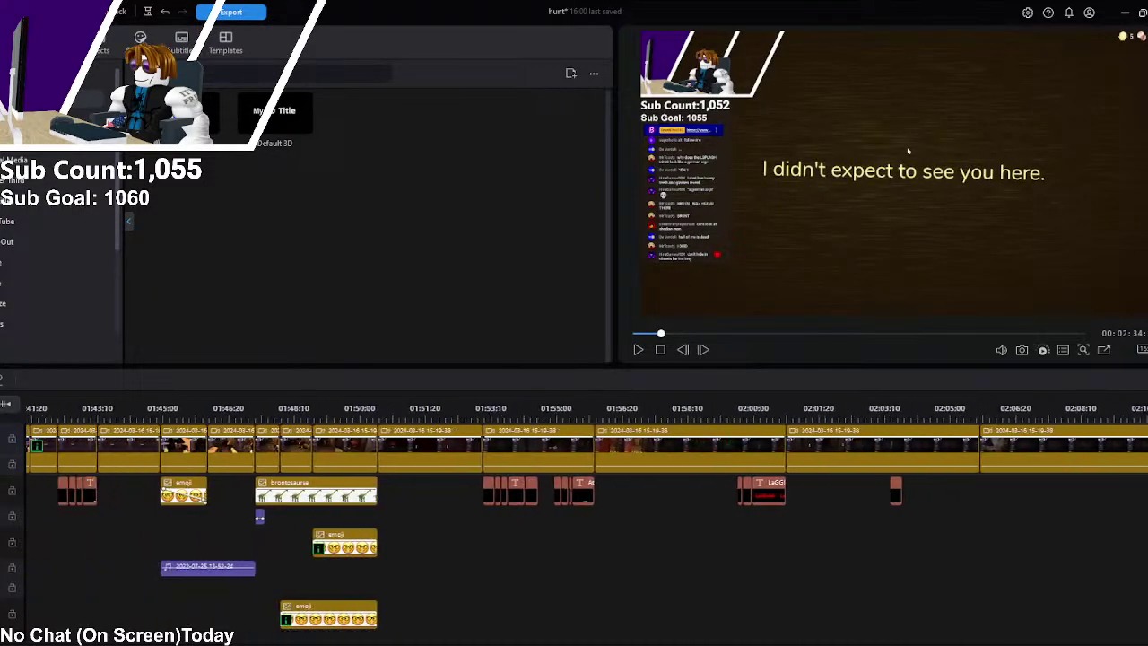
scroll(583, 502, left, 4)
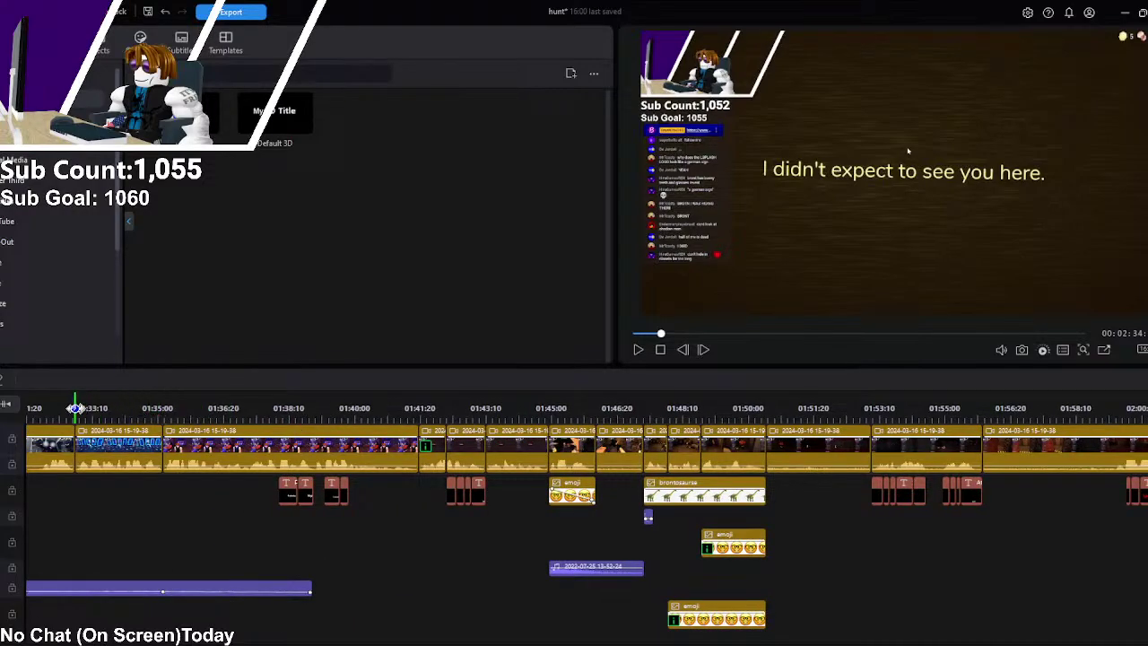
click(76, 408)
click(639, 351)
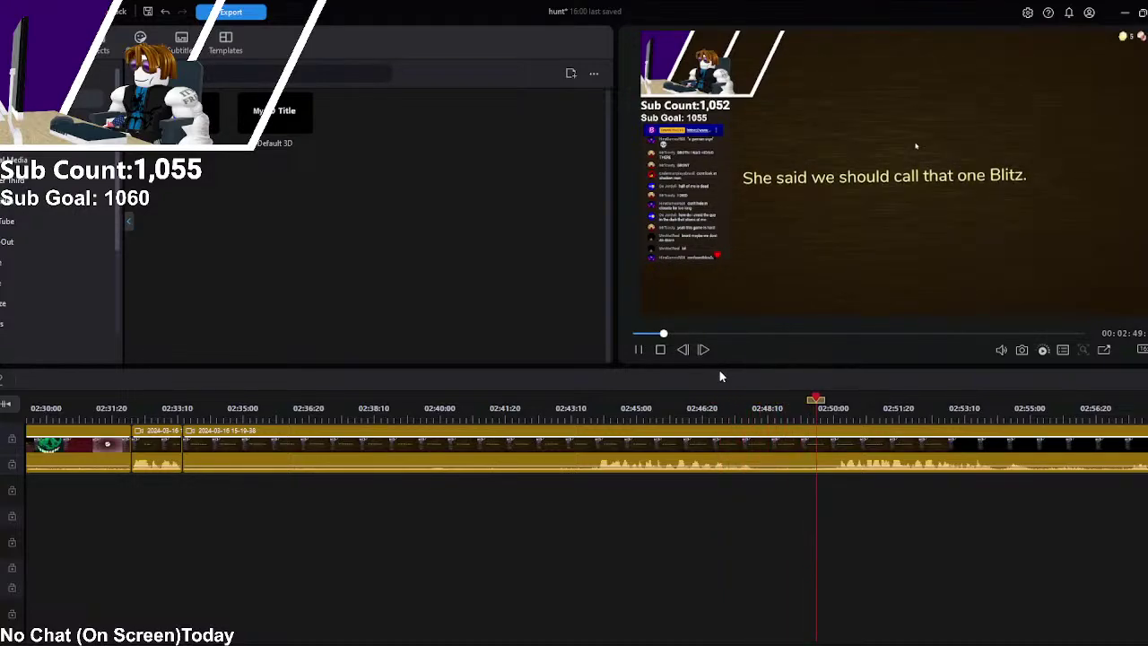
key(space)
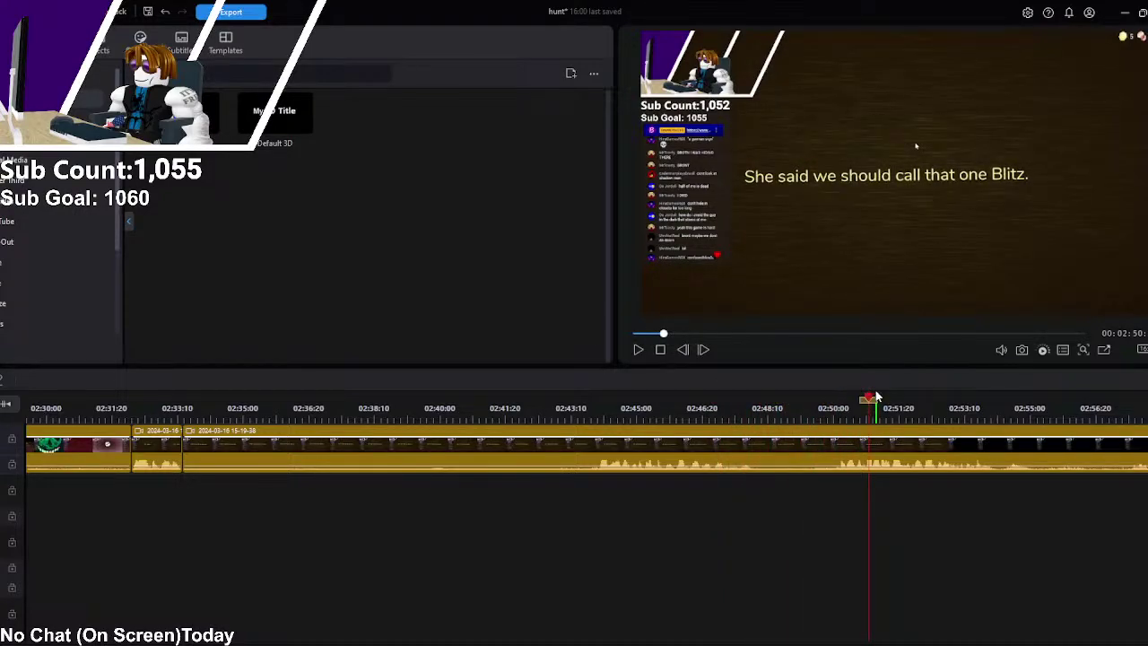
Step: Cut out the silent footage between the 02:33 split and the next speech at about 02:44, closing the gap
drag(870, 399, 600, 396)
click(602, 441)
key(ctrl+b)
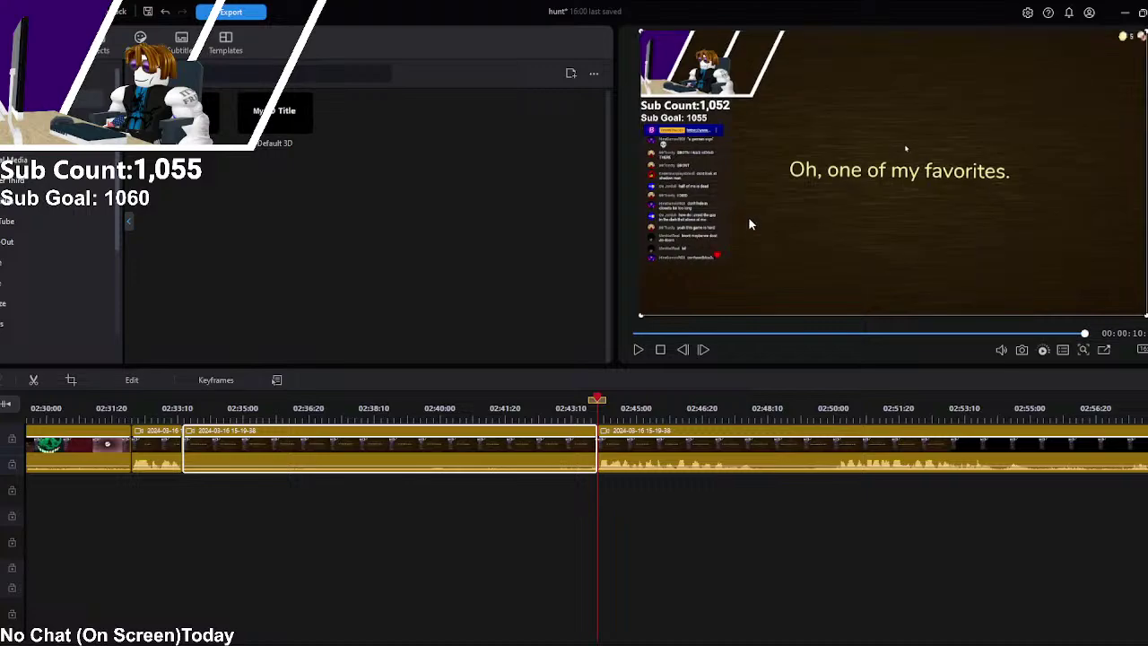
key(Delete)
Step: Play from the 02:33 join, split the gameplay clip at about 02:35, and select the short piece before the split
click(182, 414)
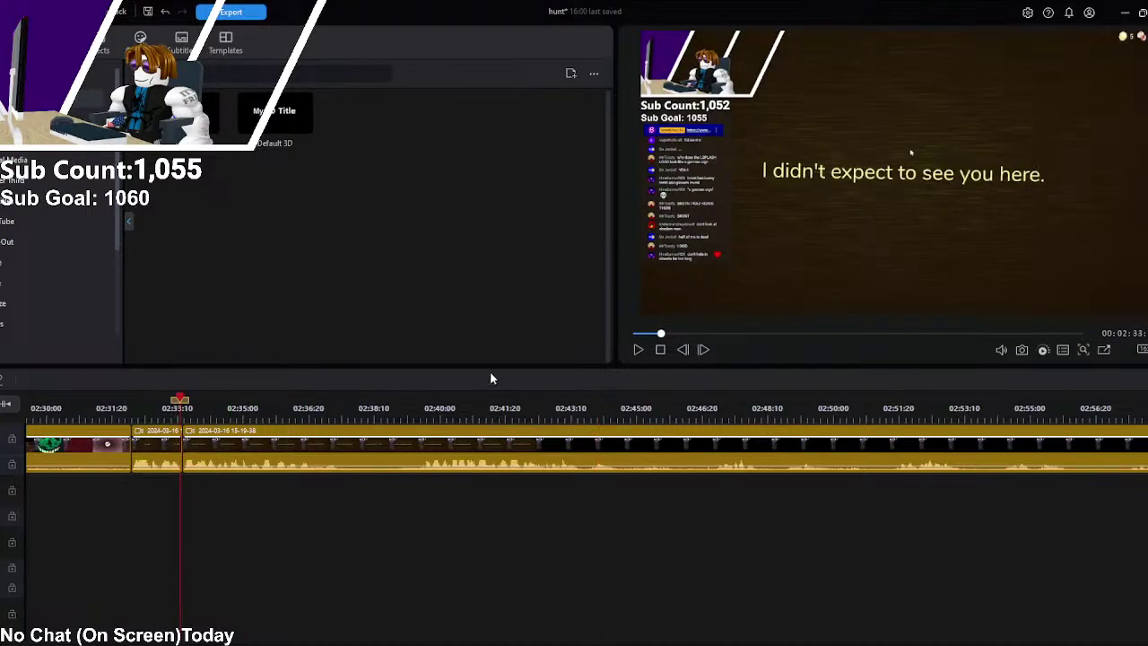
click(637, 349)
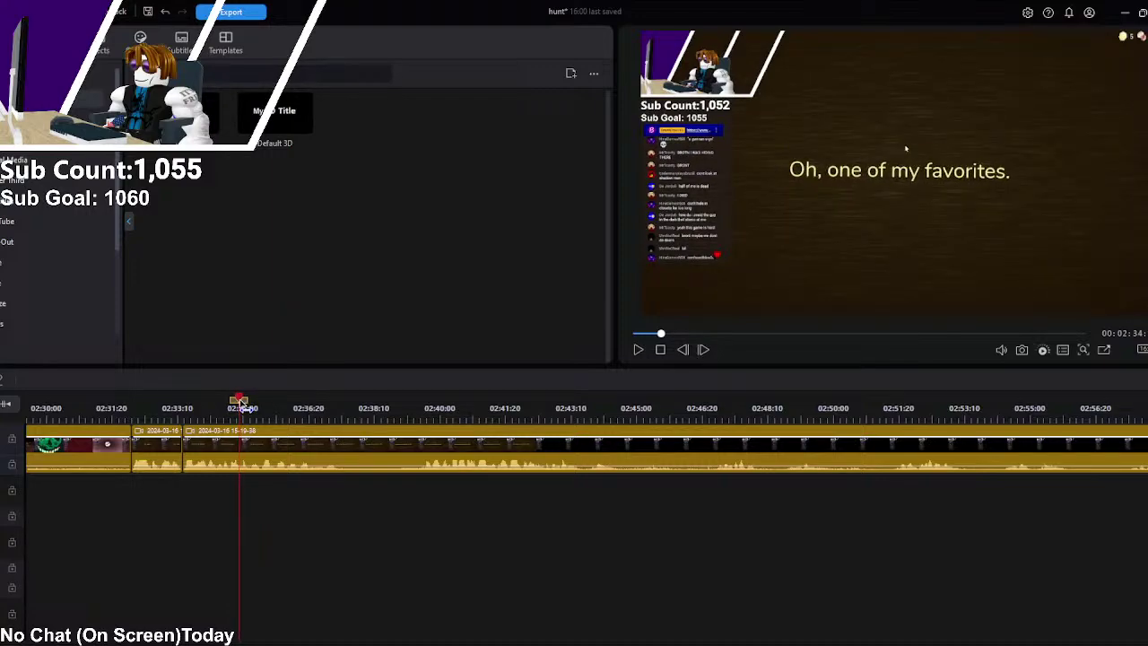
click(249, 434)
click(9, 383)
click(230, 459)
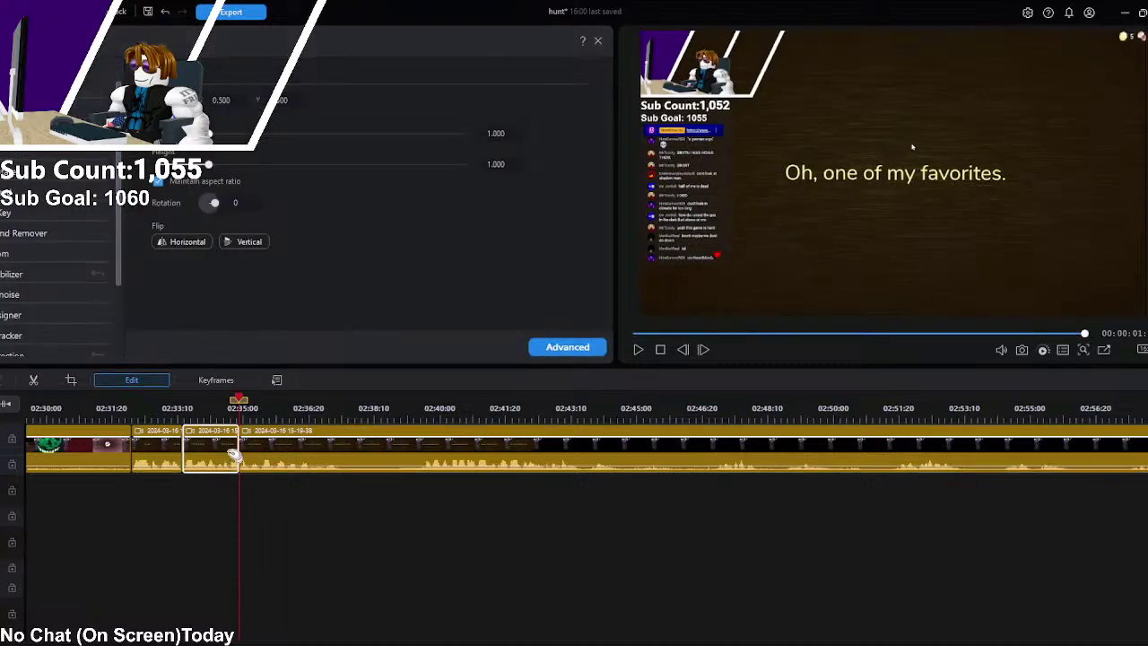
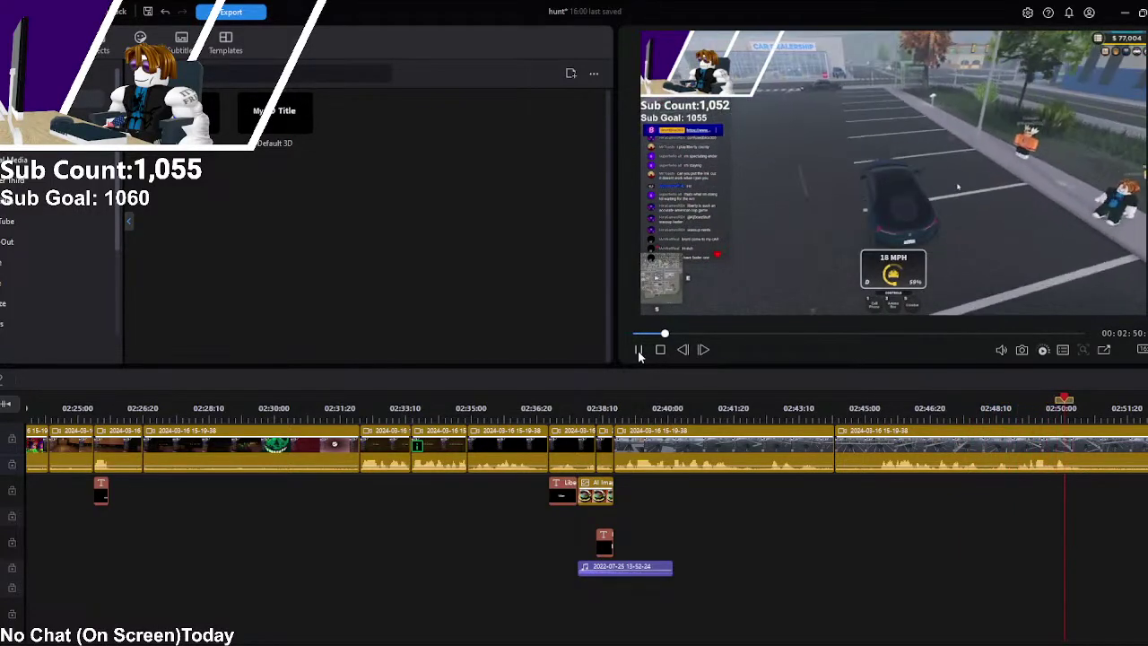
Step: Review the car gameplay up to about 02:50 and stop playback there
click(638, 350)
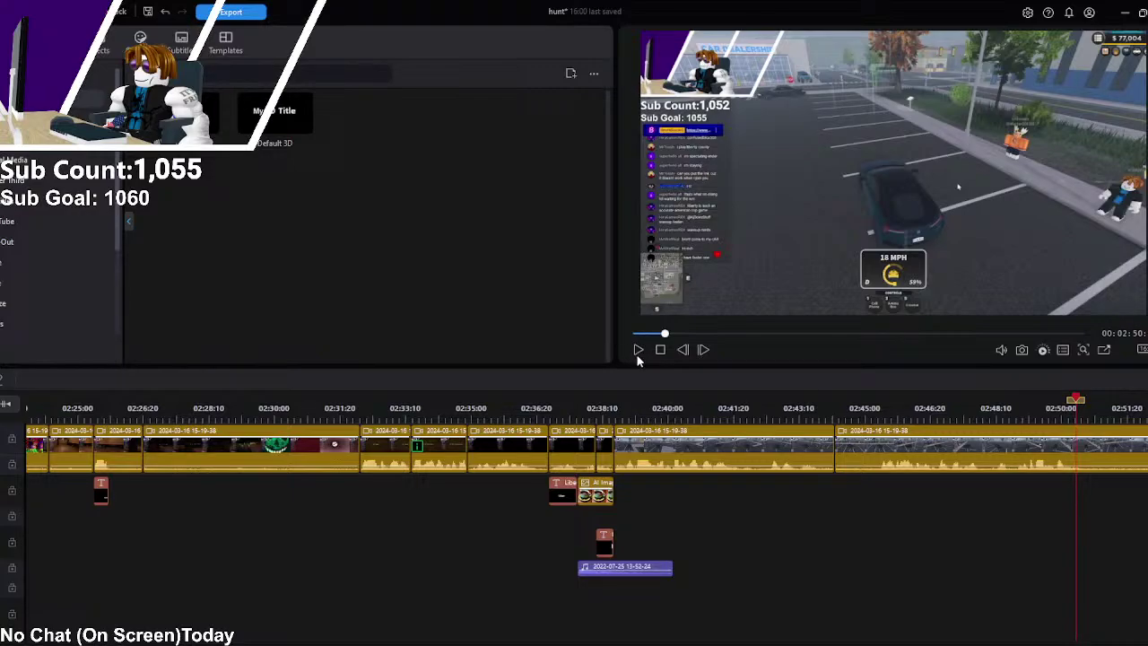
Step: Review the car gameplay from about 02:50 to 03:25, replaying the stretch around 03:02
click(637, 351)
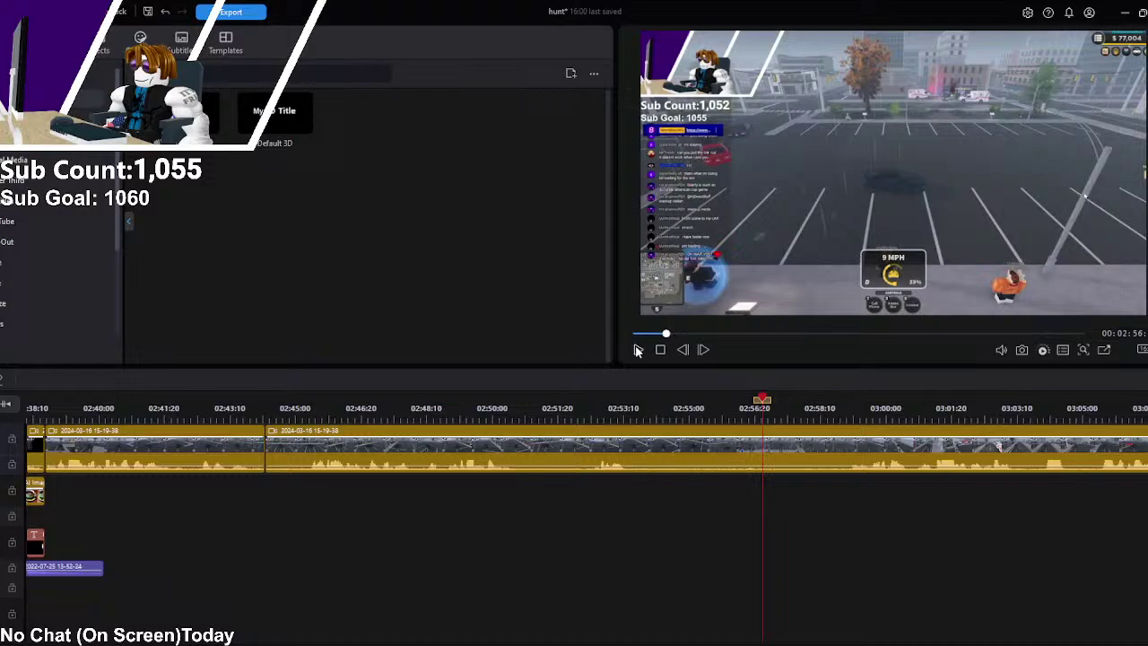
click(638, 349)
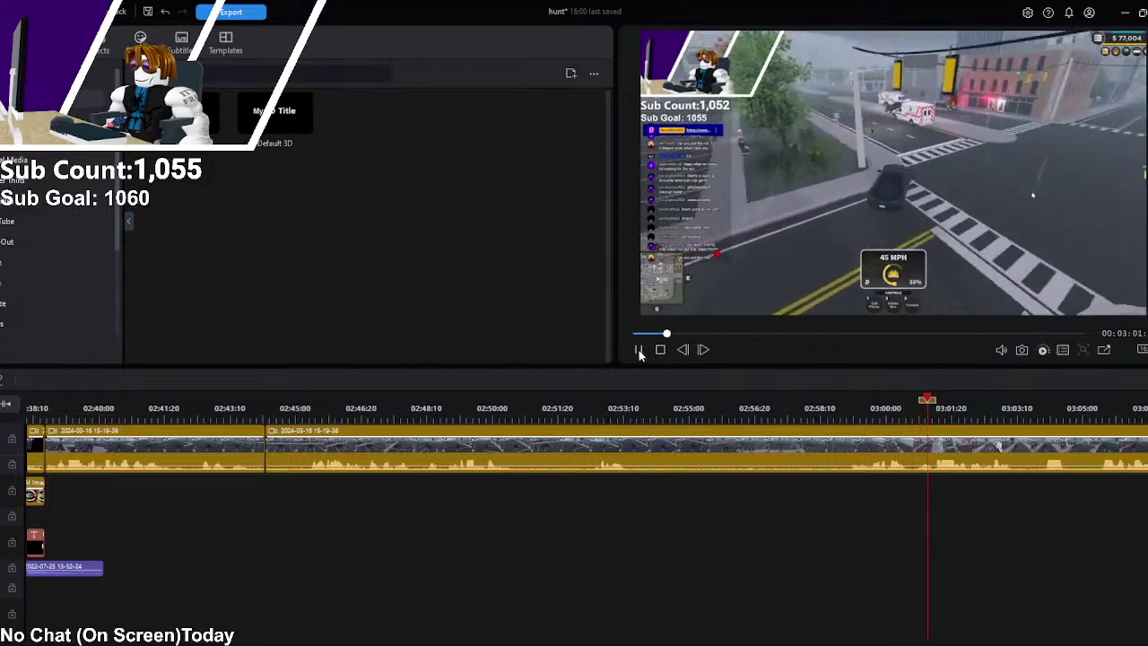
click(637, 350)
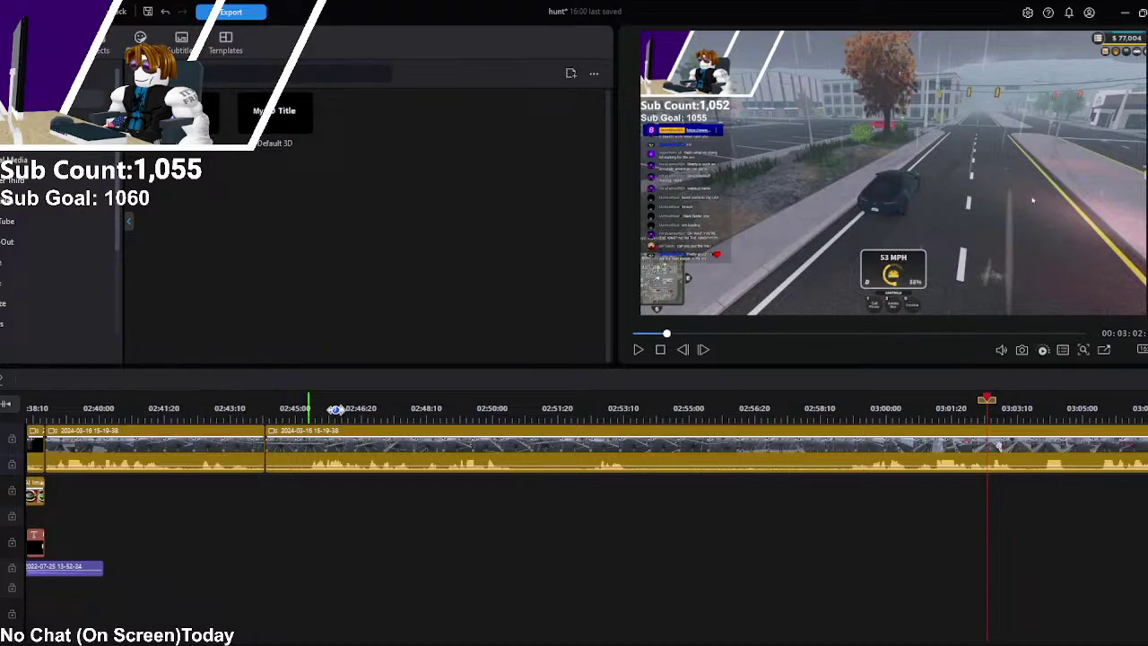
click(845, 407)
click(637, 351)
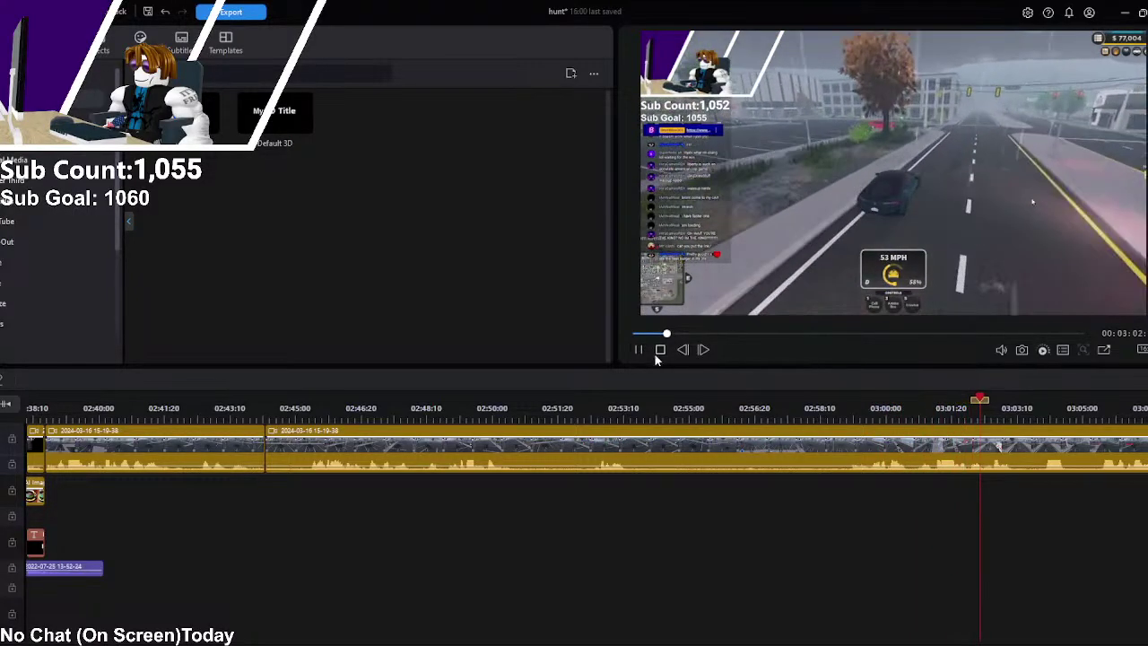
click(637, 350)
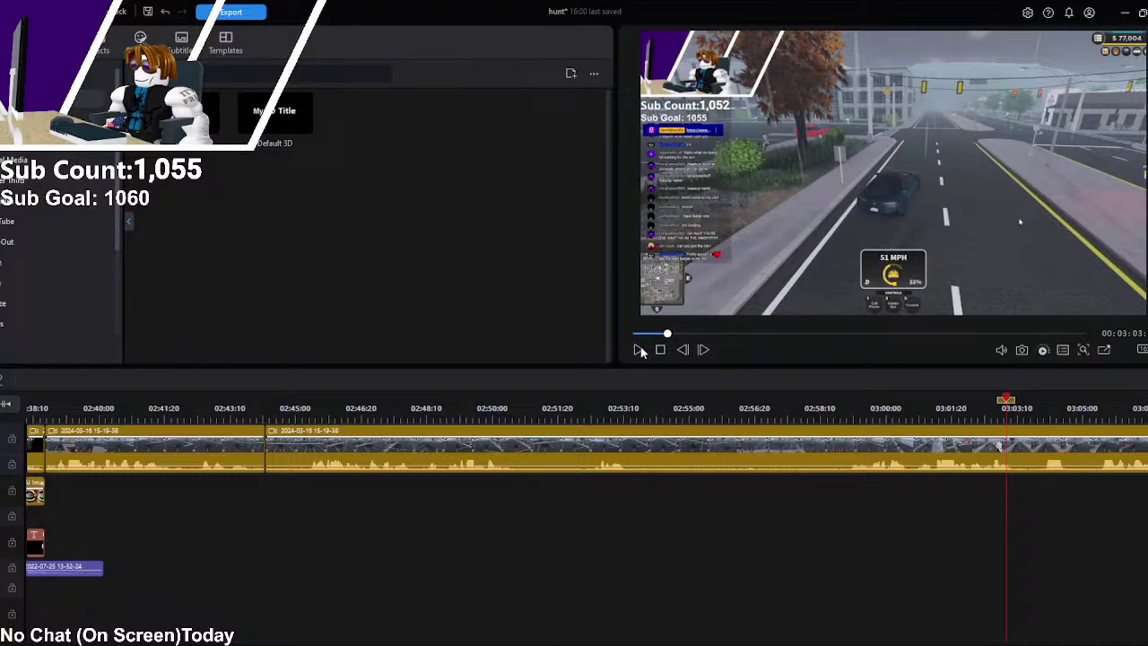
click(638, 350)
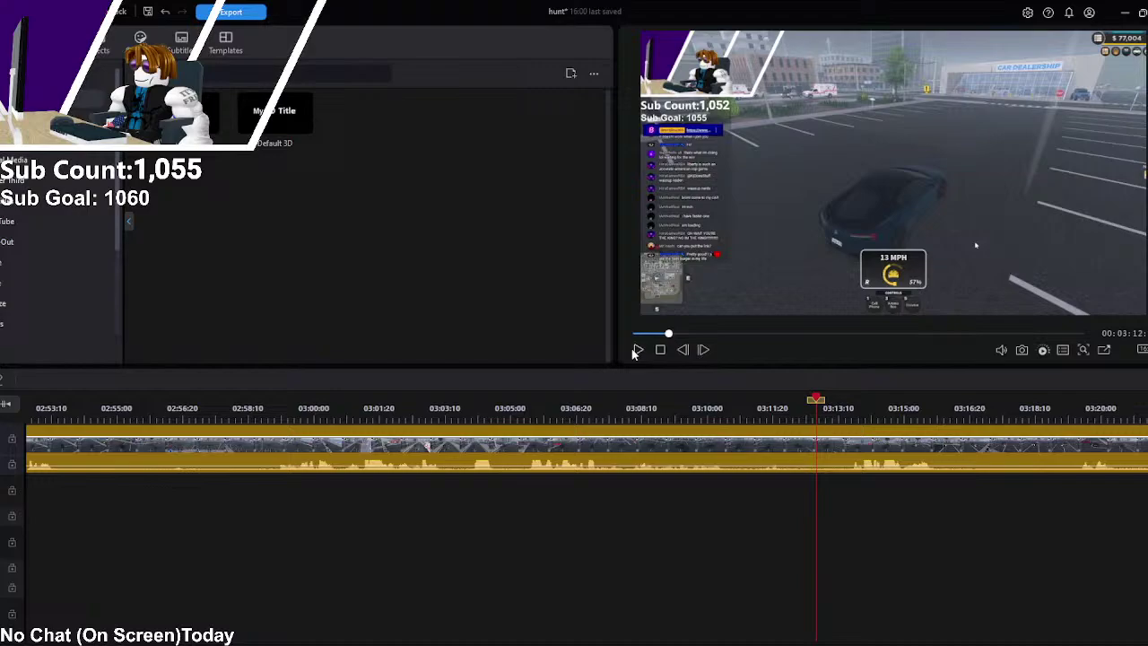
click(638, 350)
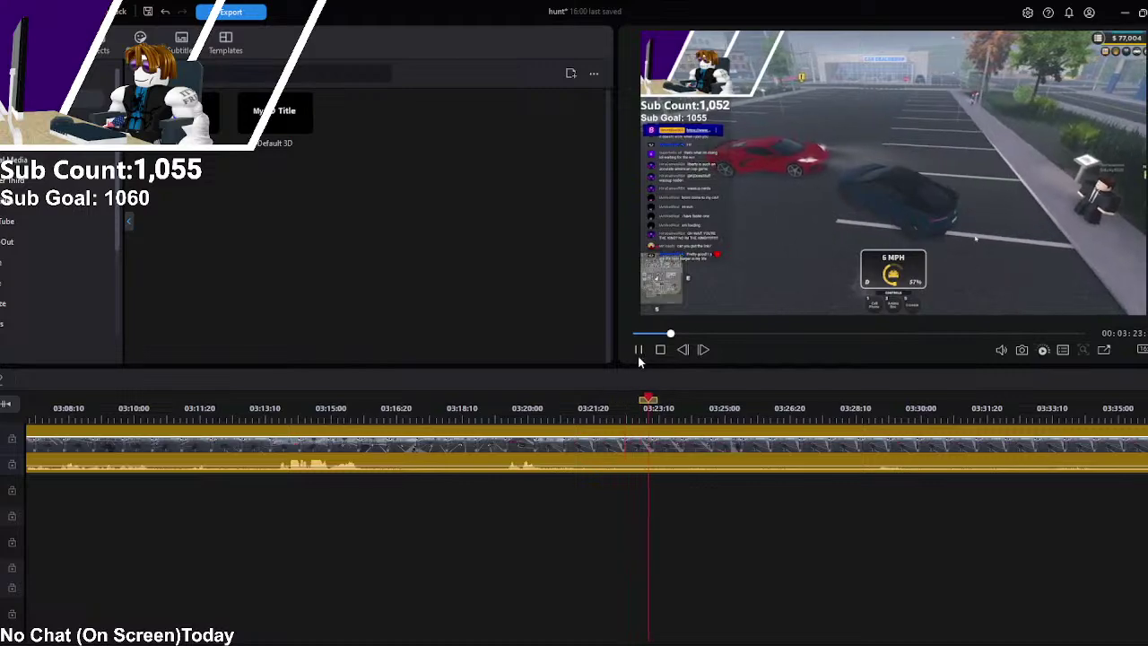
click(638, 350)
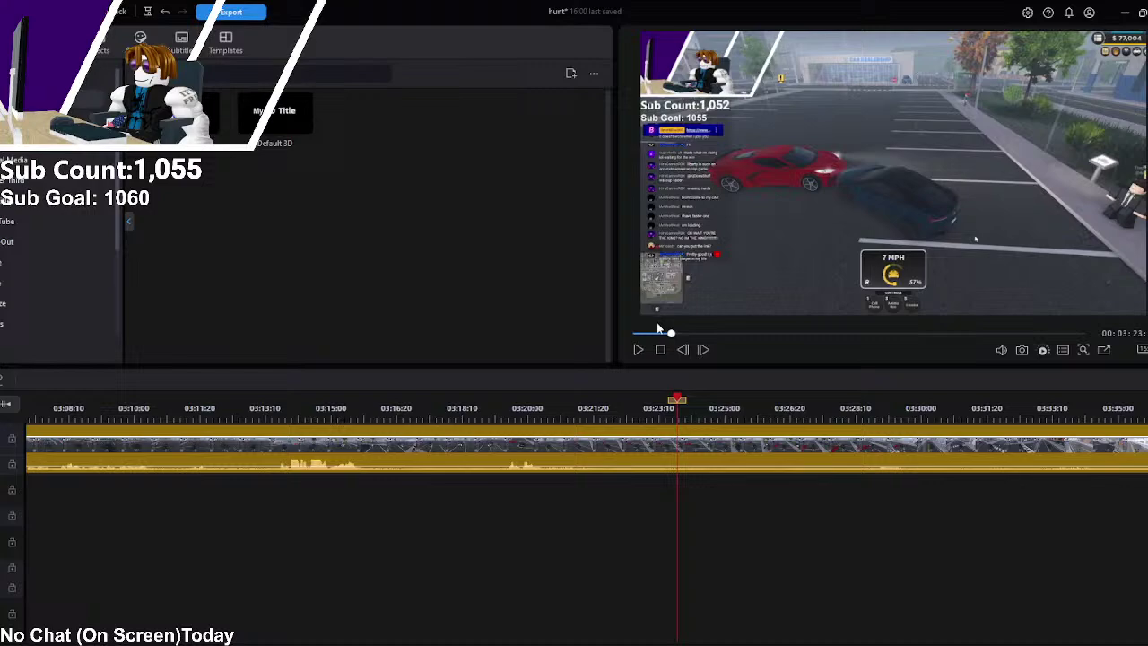
click(637, 350)
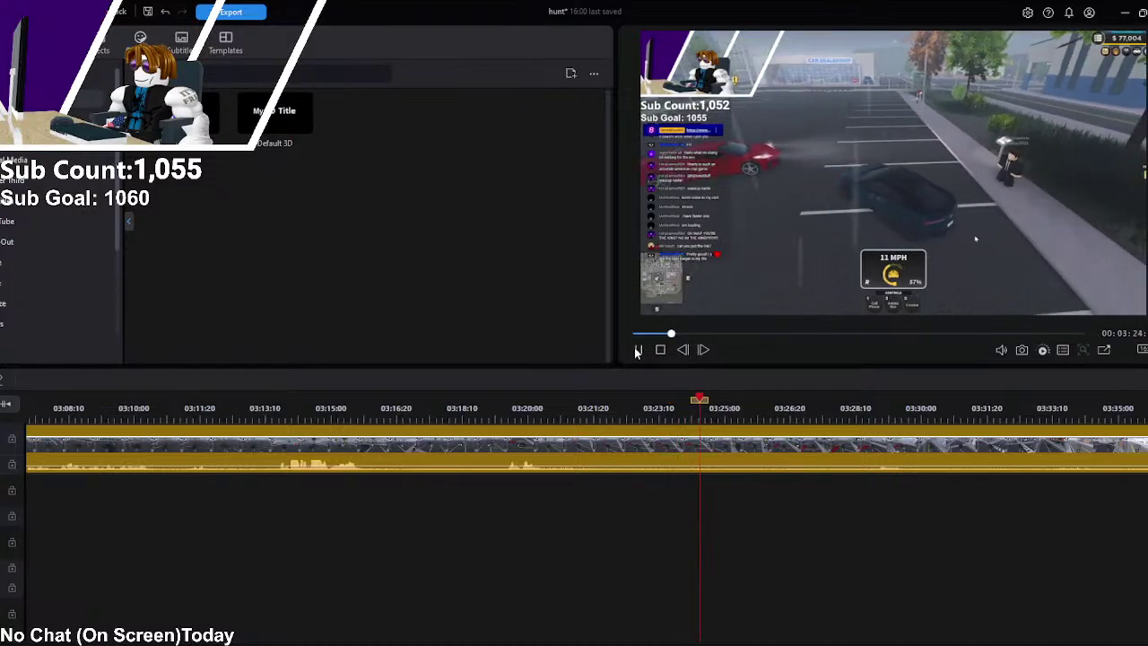
click(637, 349)
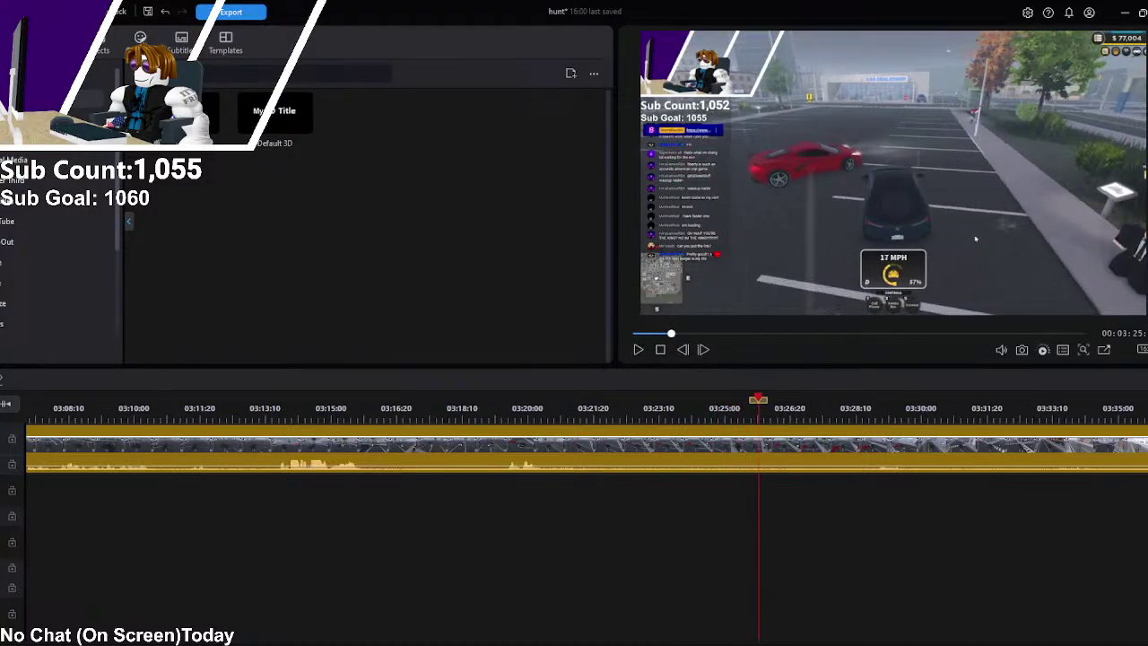
Step: Cut out the car footage between the 02:44 join and about 02:59, closing the gap
scroll(574, 444, left, 10)
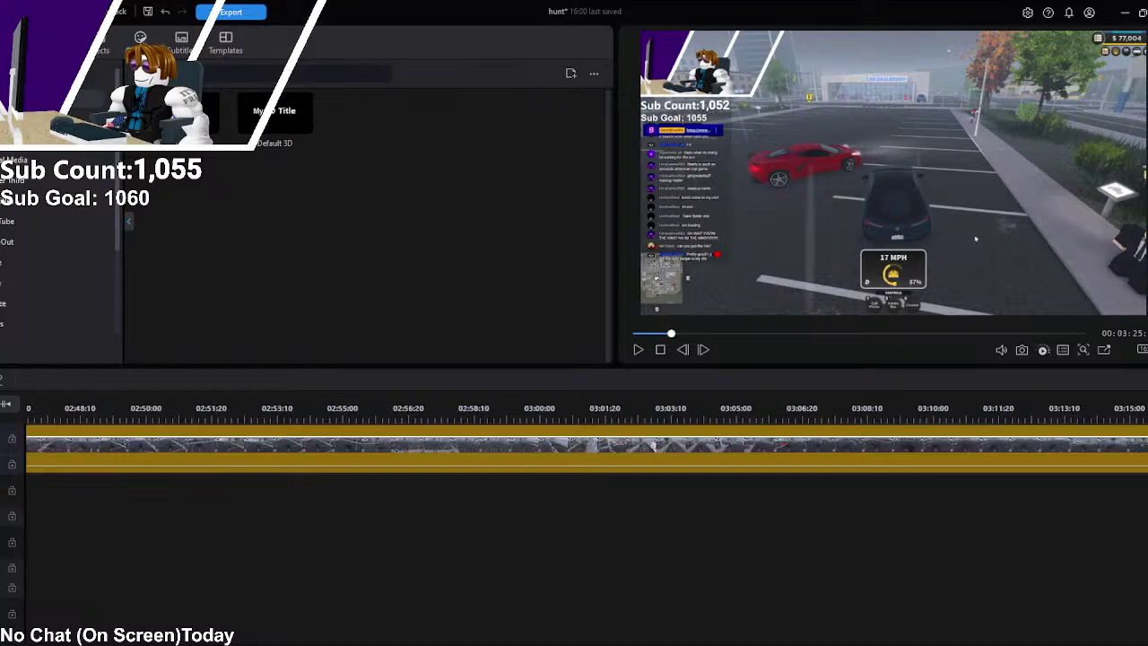
scroll(573, 444, left, 3)
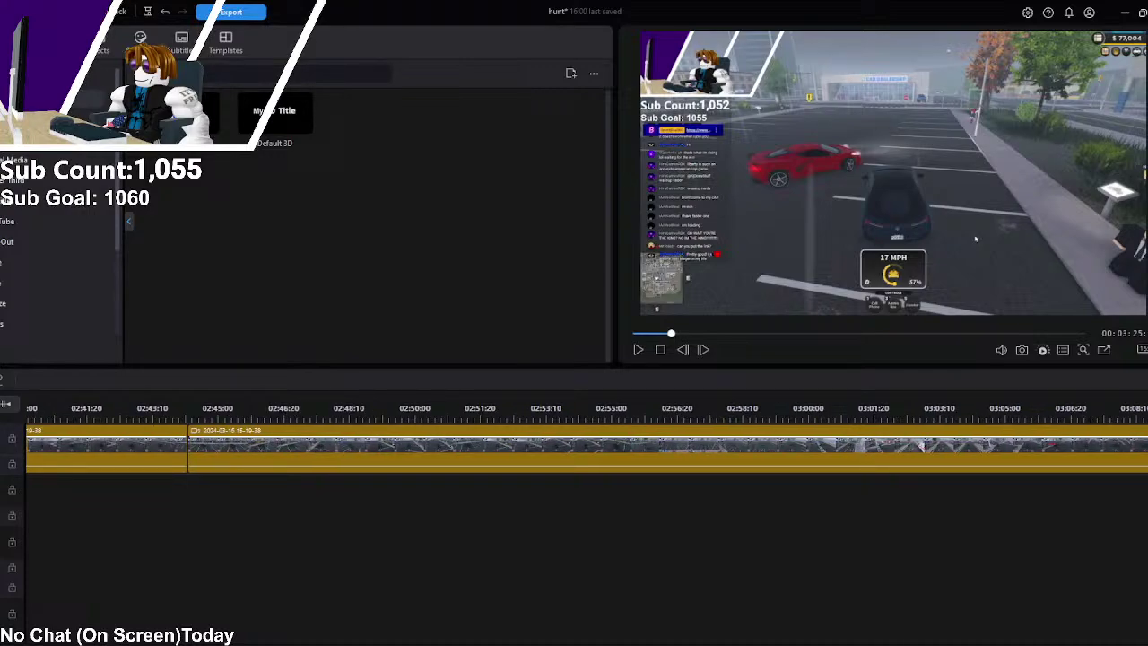
scroll(574, 444, left, 4)
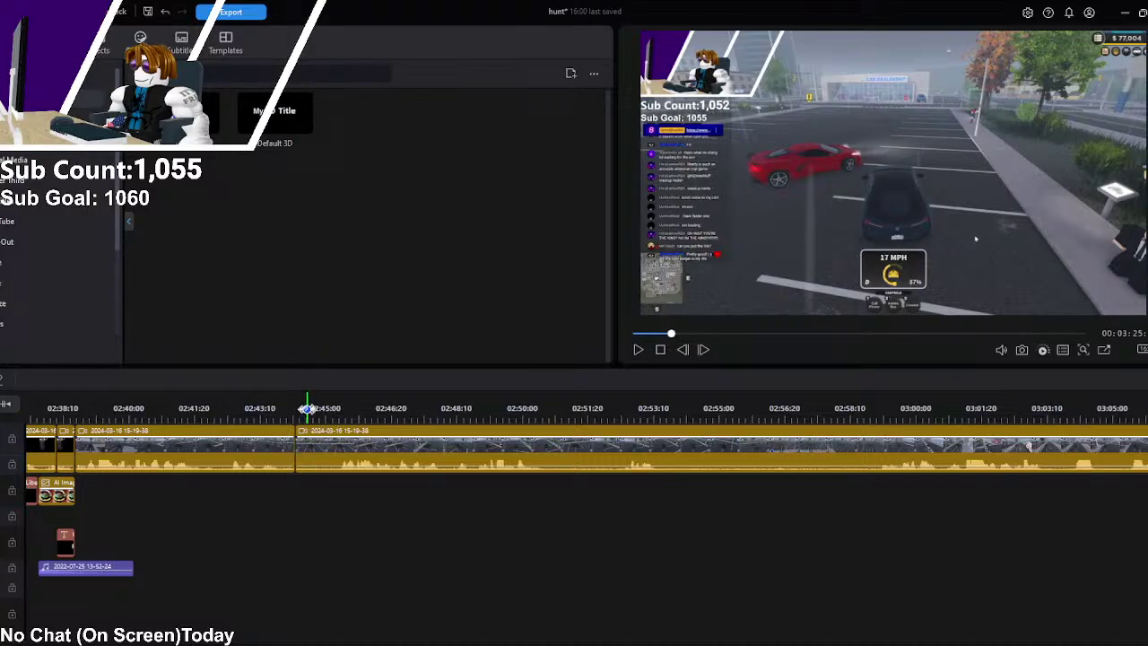
click(297, 402)
click(639, 350)
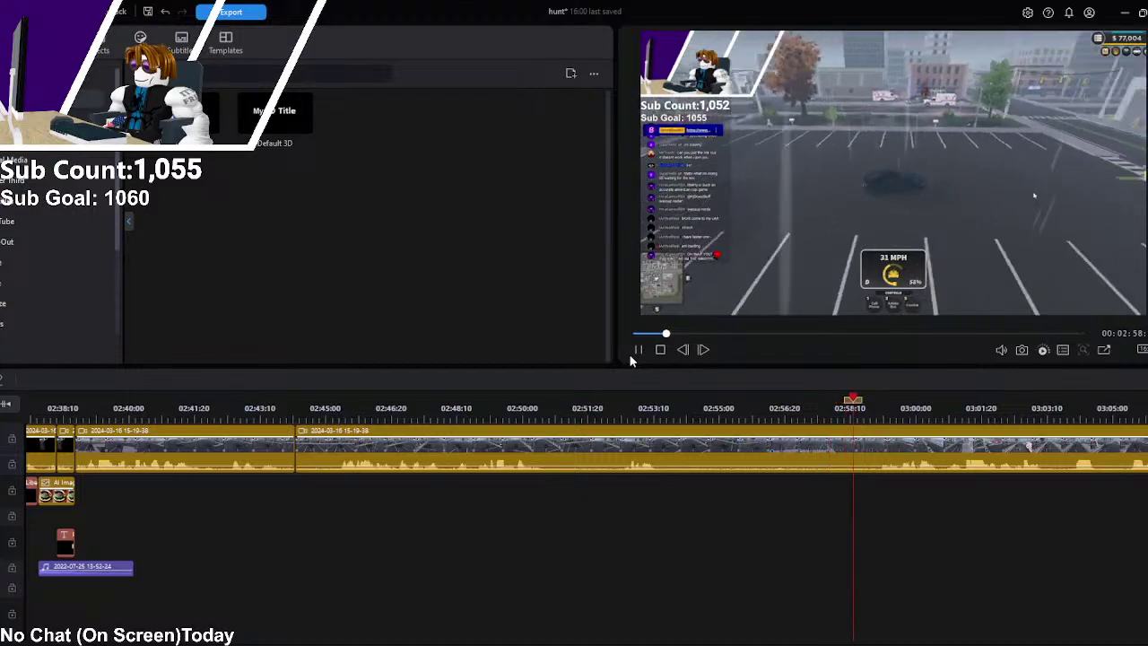
click(639, 355)
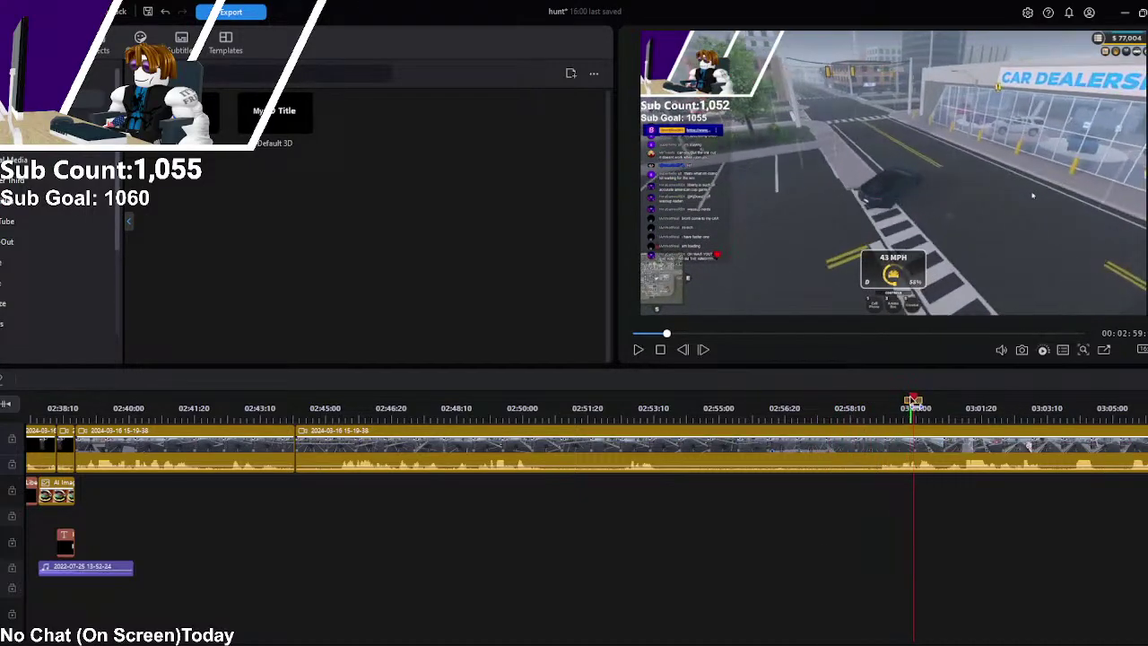
click(881, 448)
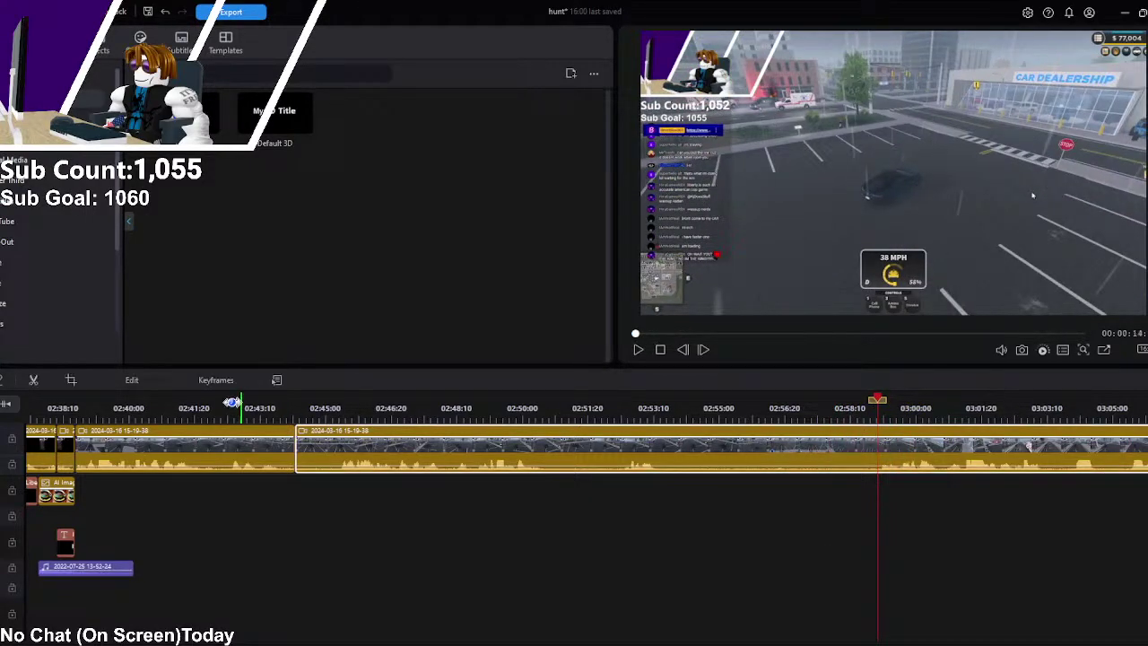
key(ctrl+b)
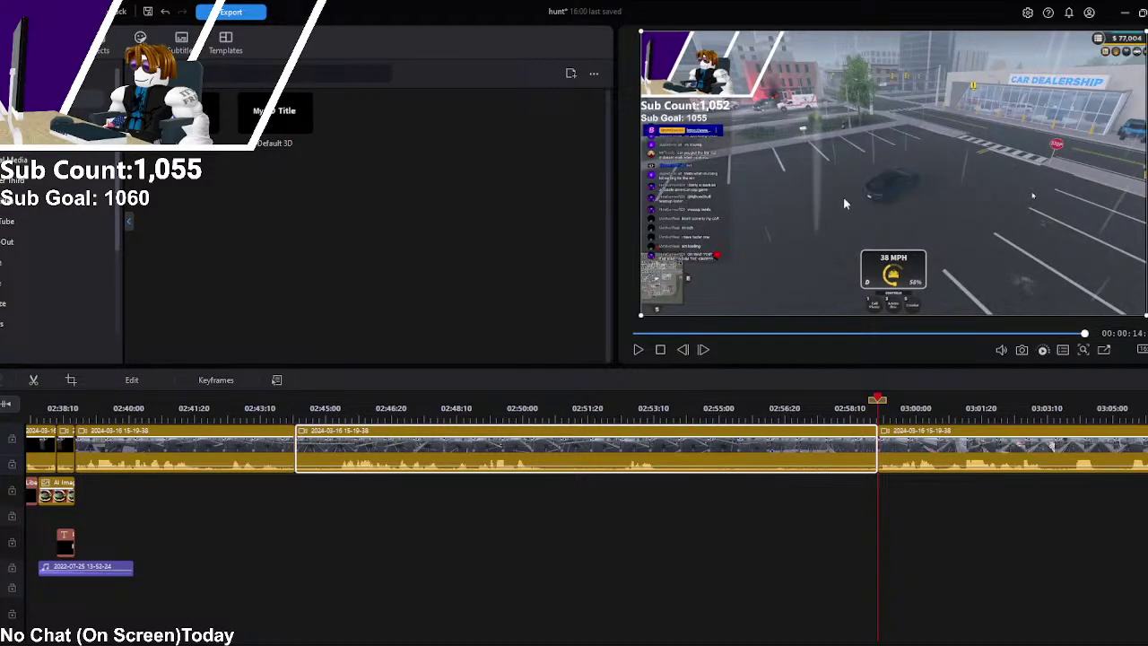
key(Delete)
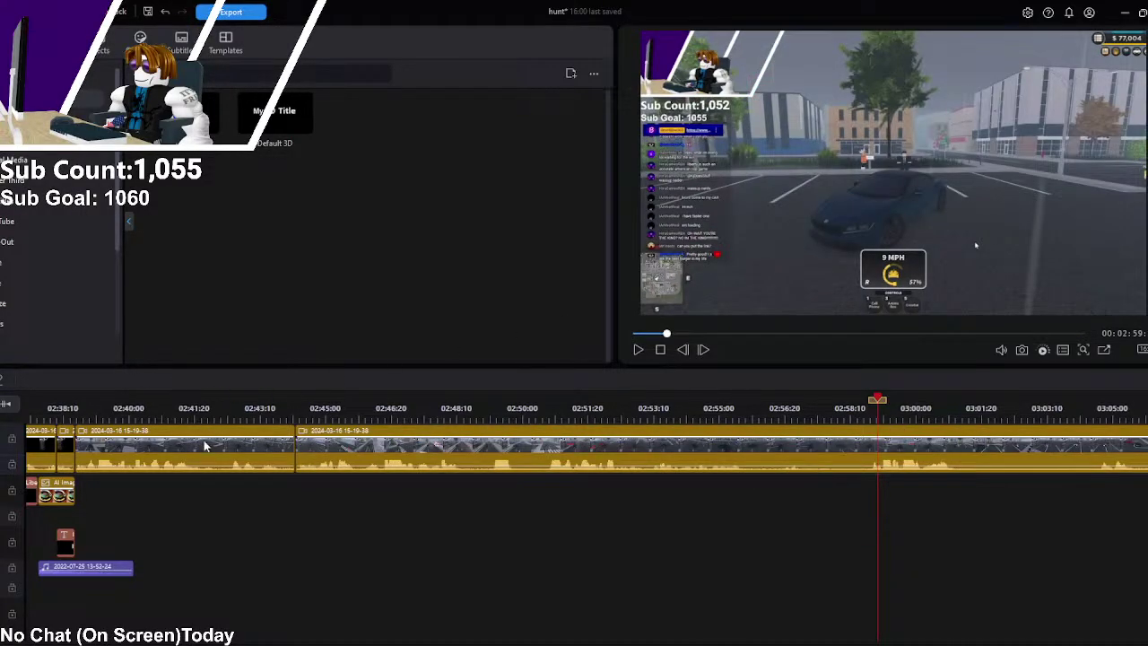
Step: Play the car footage from the 02:44 join and split the gameplay clip at about 02:47
click(292, 408)
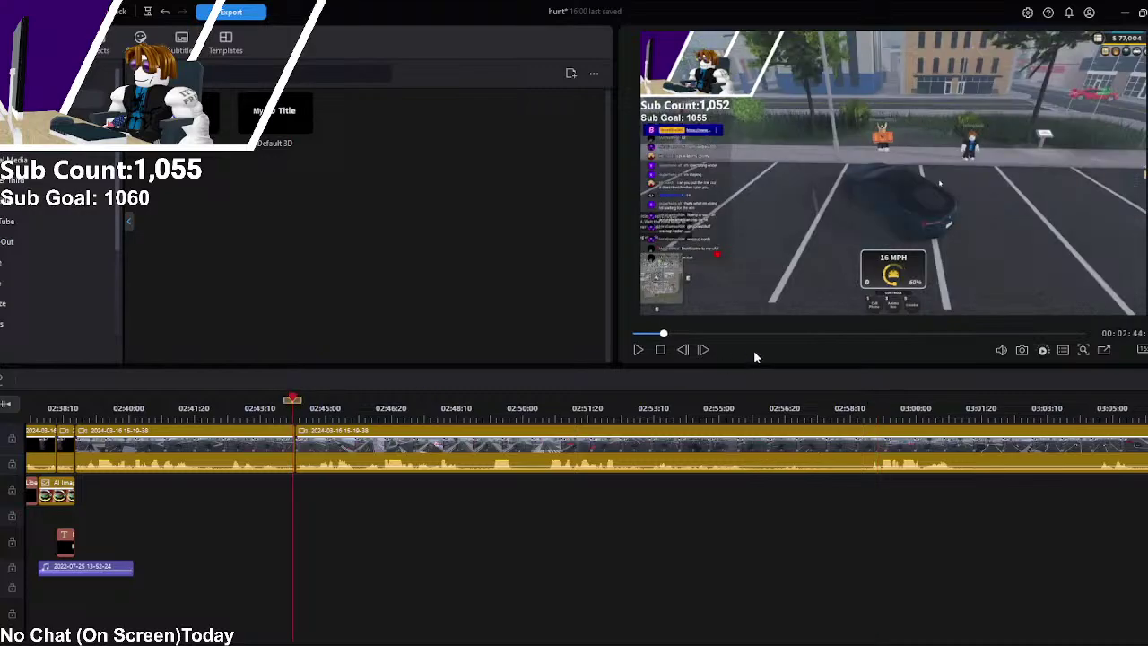
click(639, 349)
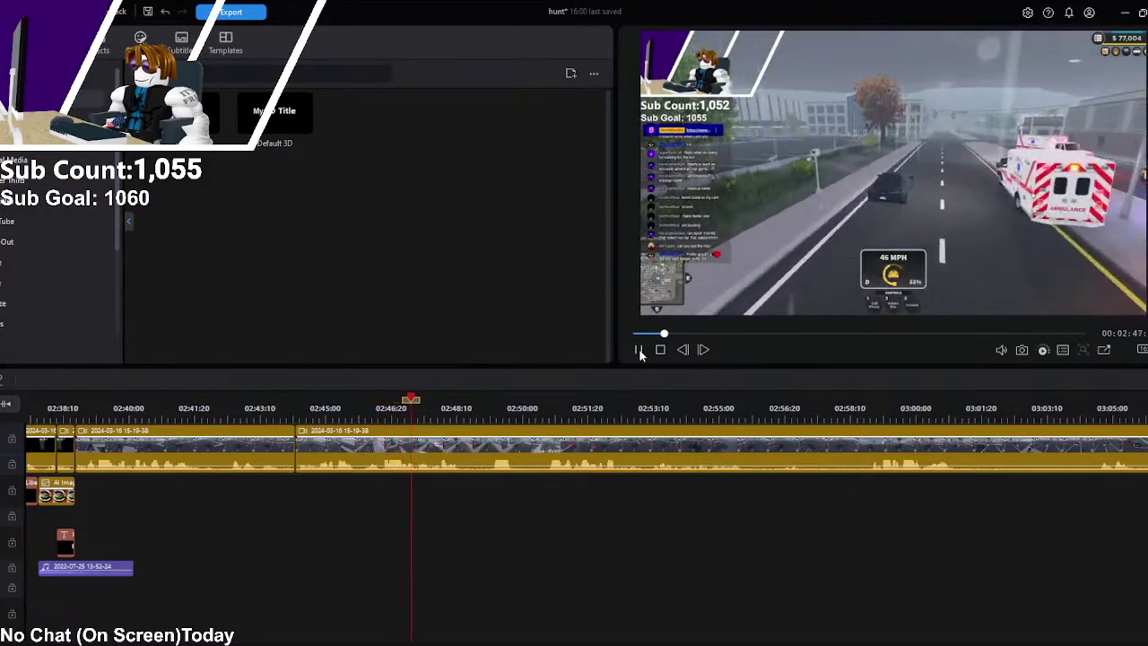
click(639, 349)
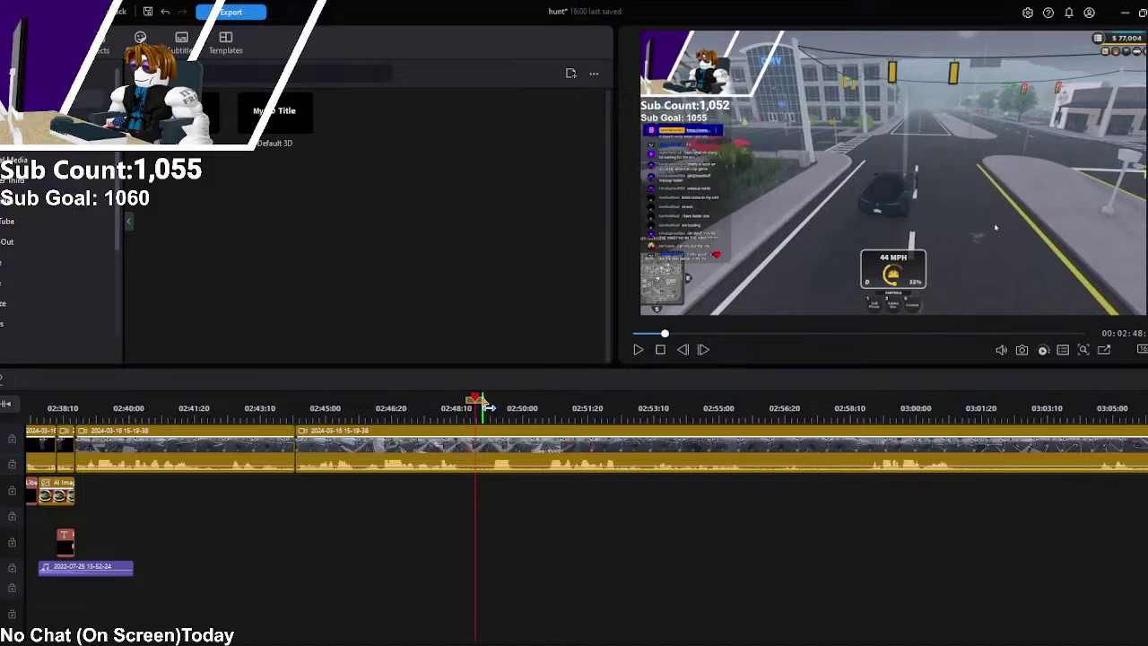
click(392, 408)
click(639, 350)
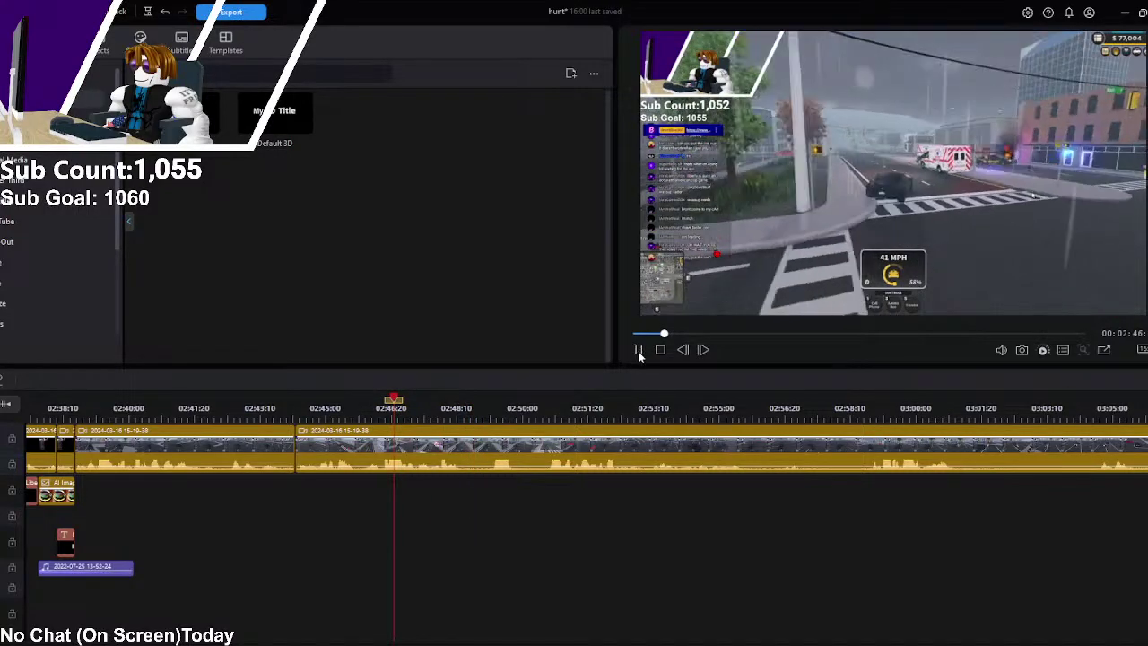
click(639, 350)
drag(439, 401, 433, 406)
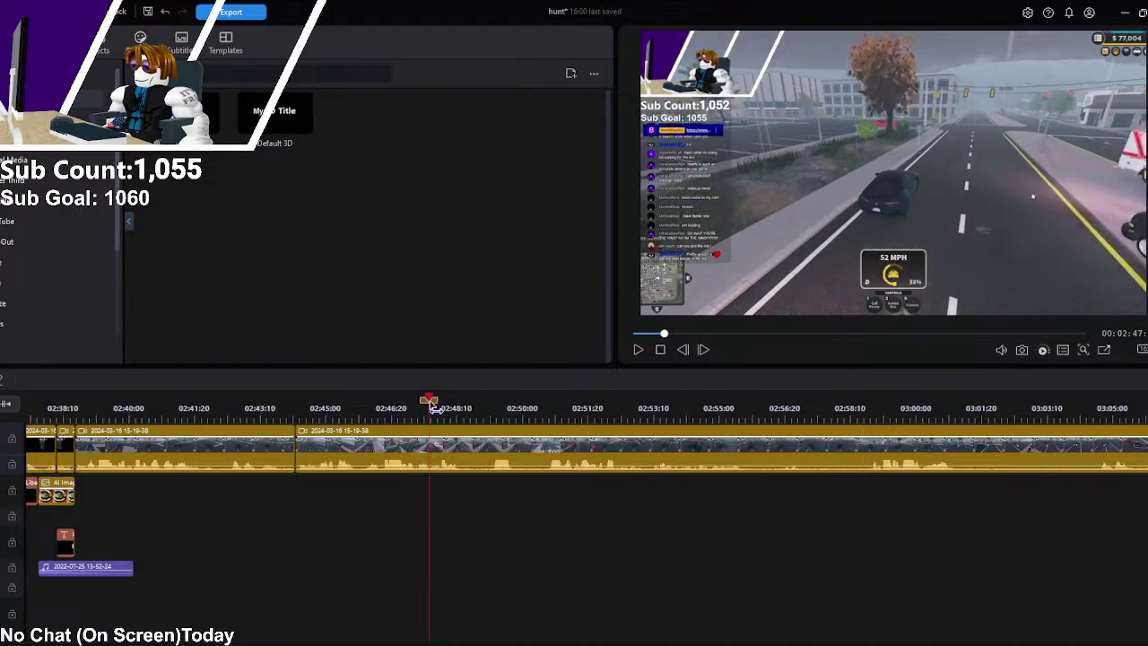
click(430, 448)
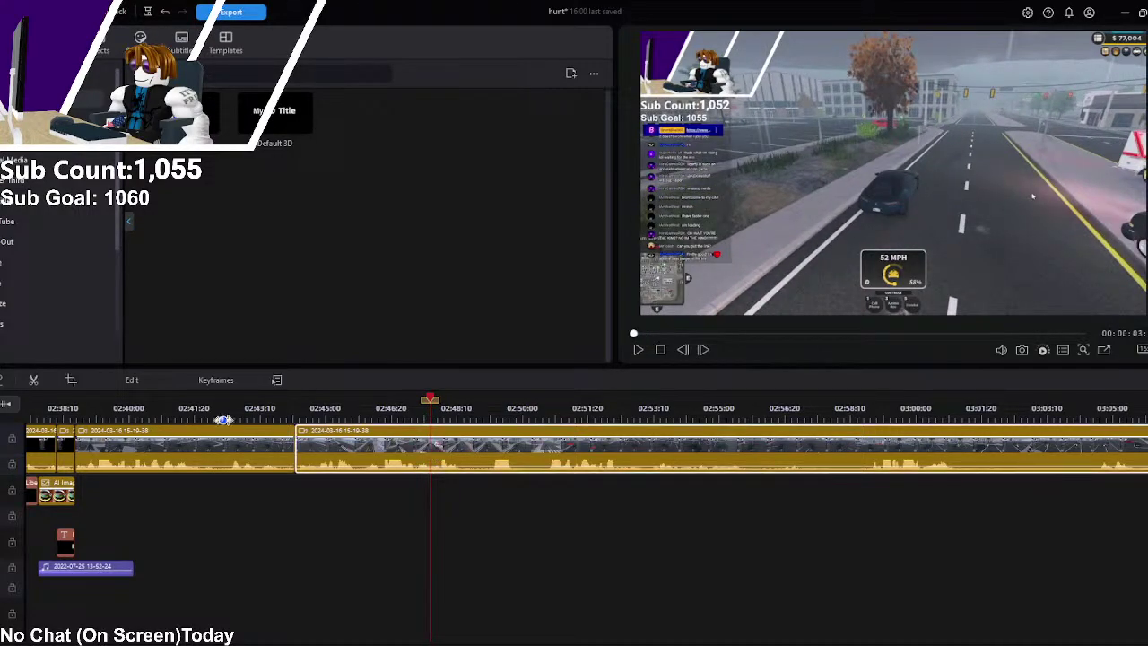
key(ctrl+b)
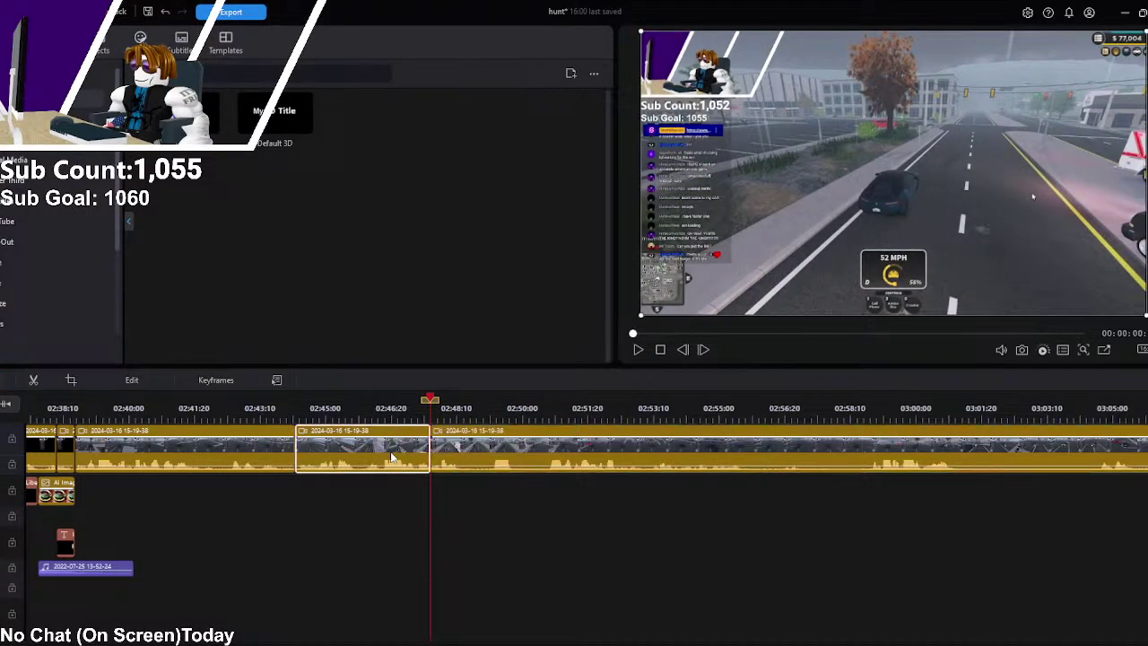